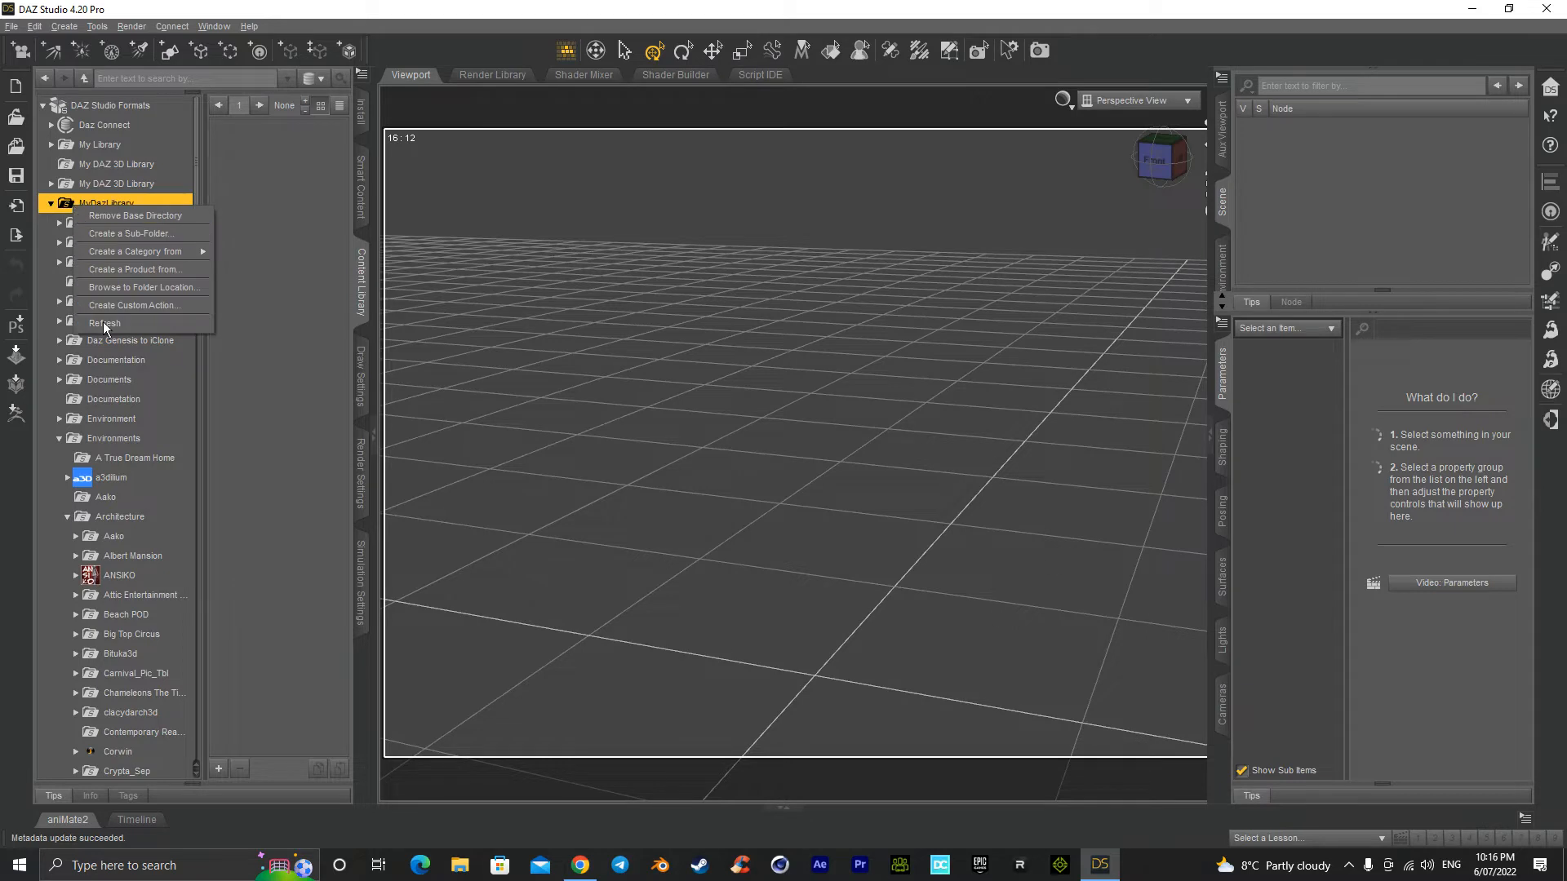
Step: Refresh the MyDazLibrary folder and turn the perspective view to face the front
left_click(113, 323)
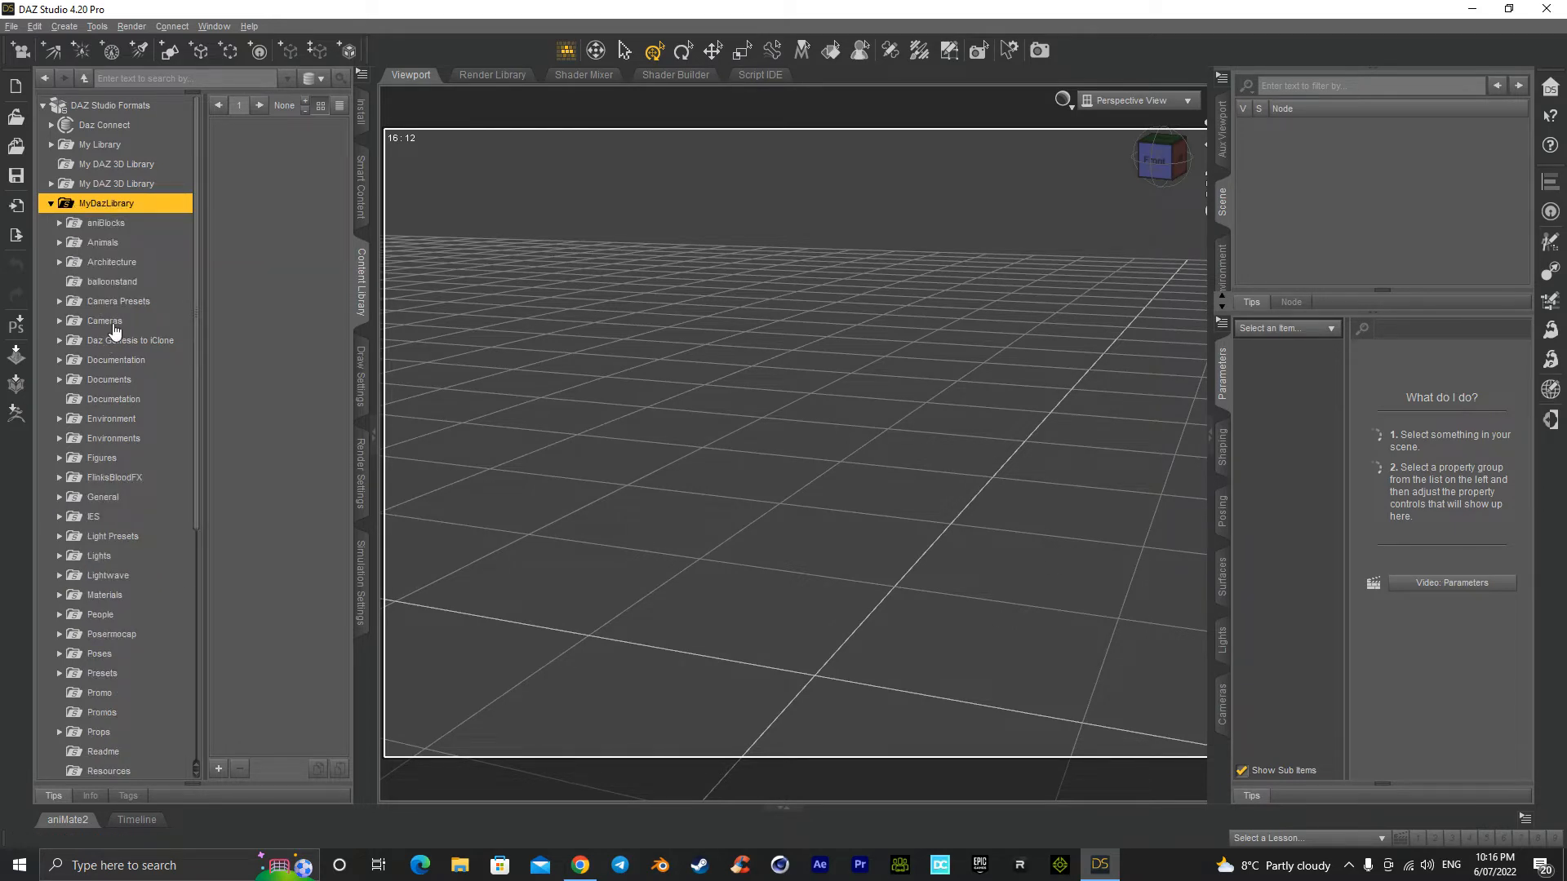
left_click_drag(1143, 155, 1155, 148)
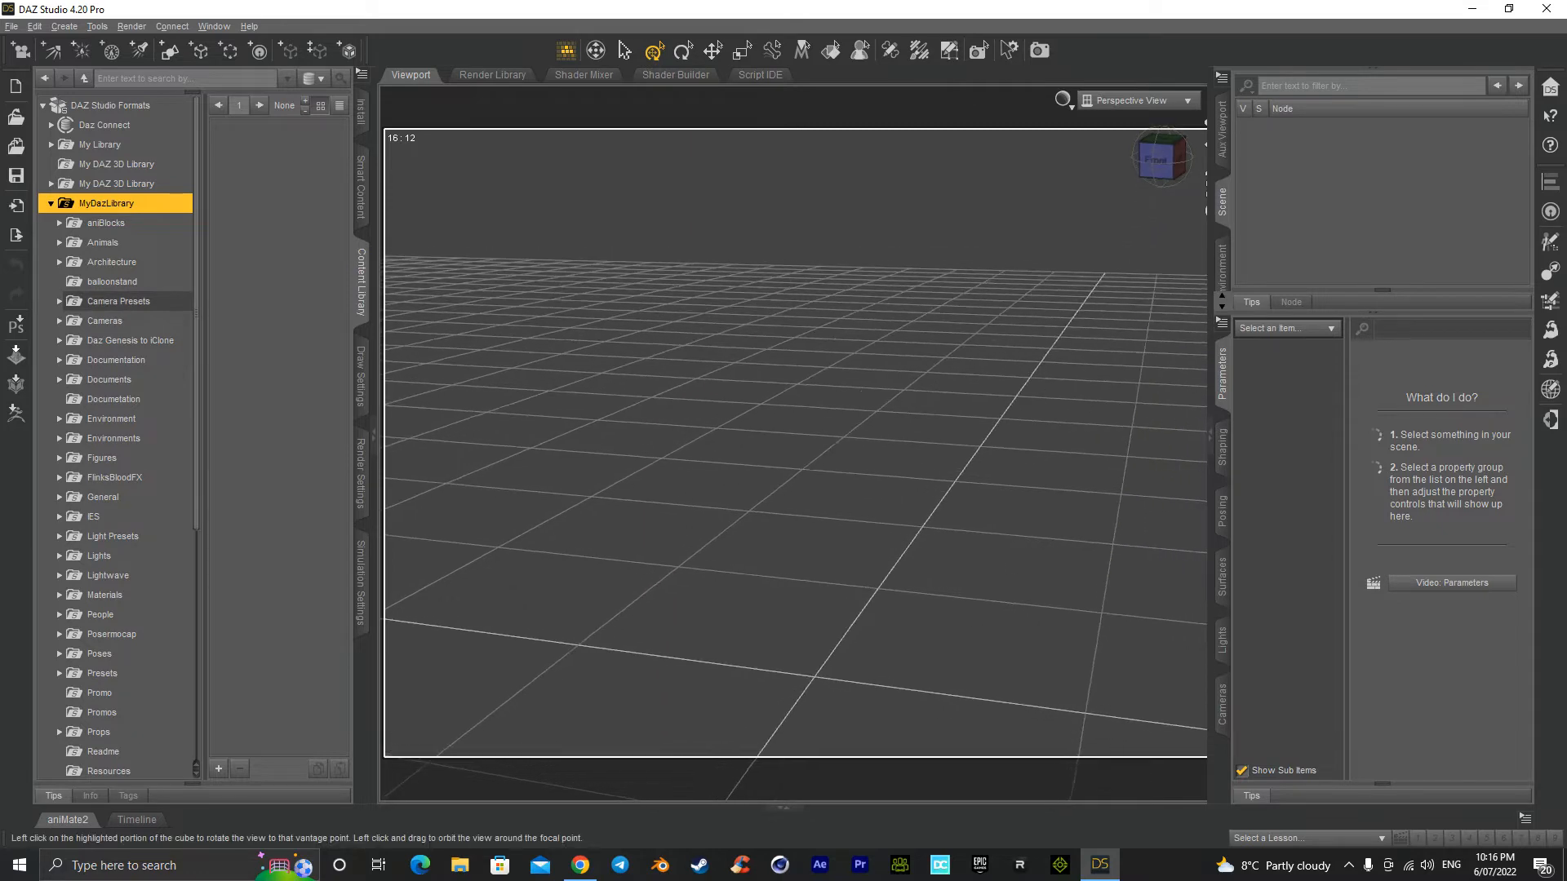
left_click(1155, 160)
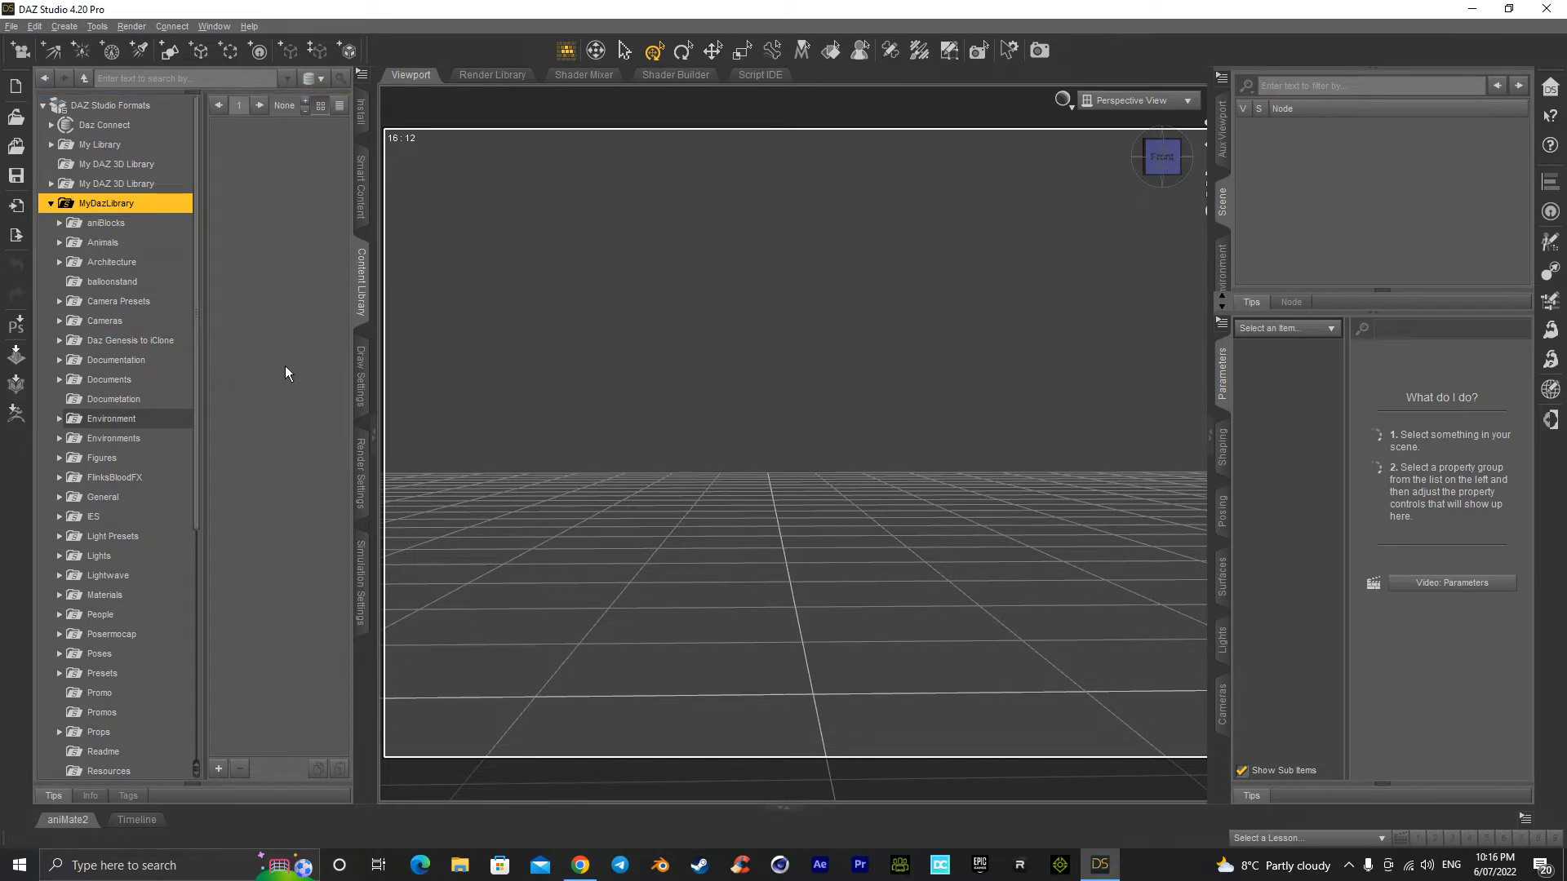
Step: Switch the workspace layout from City Limits to Full Service [Beta]
left_click(213, 27)
mouse_move(227, 47)
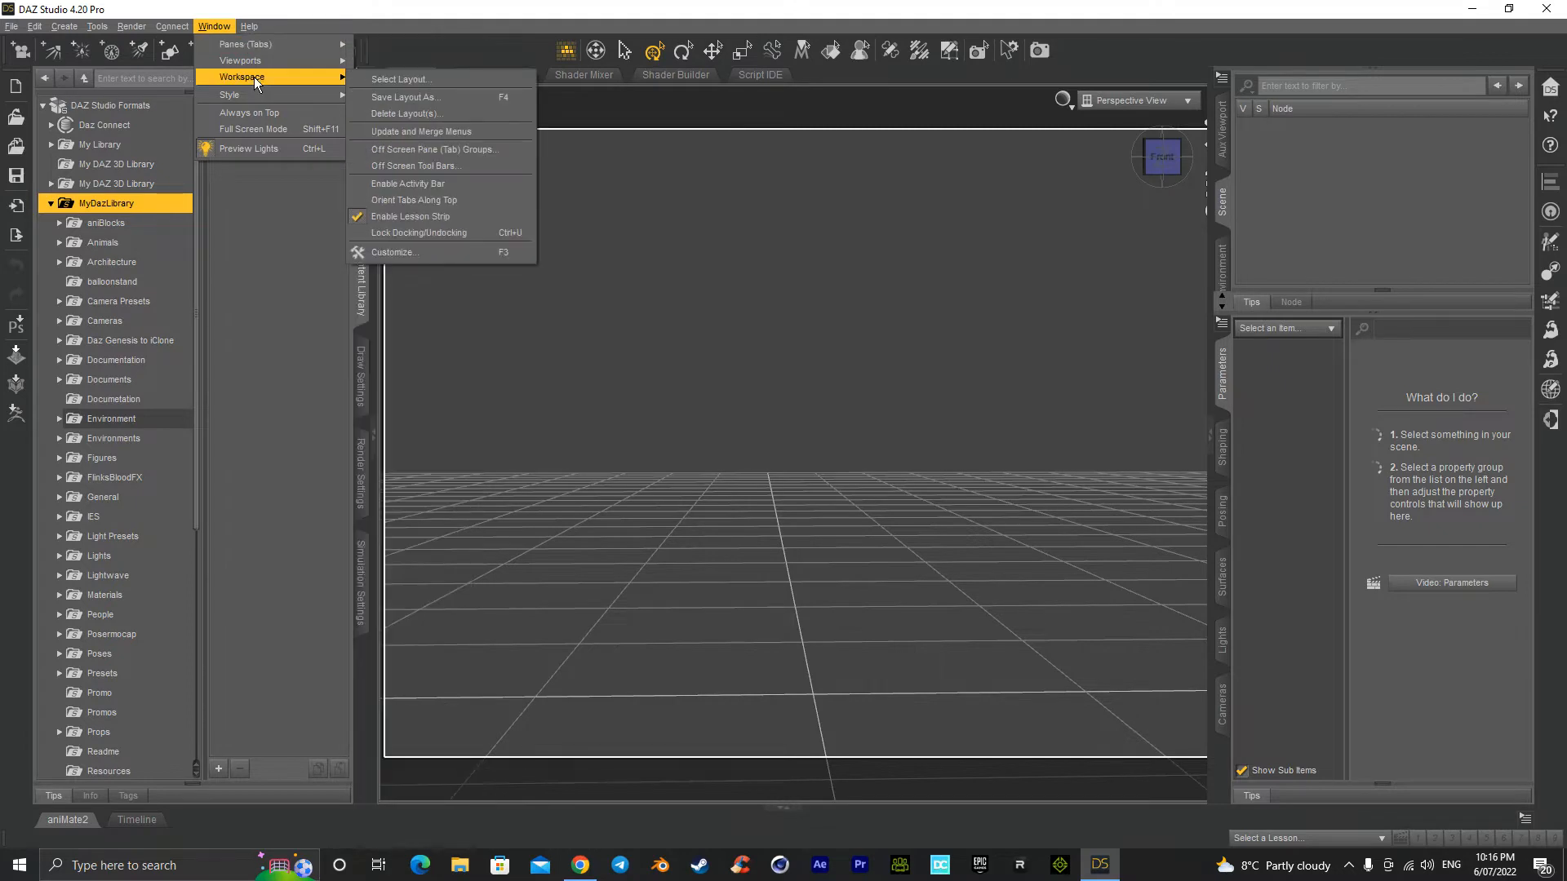
left_click(423, 85)
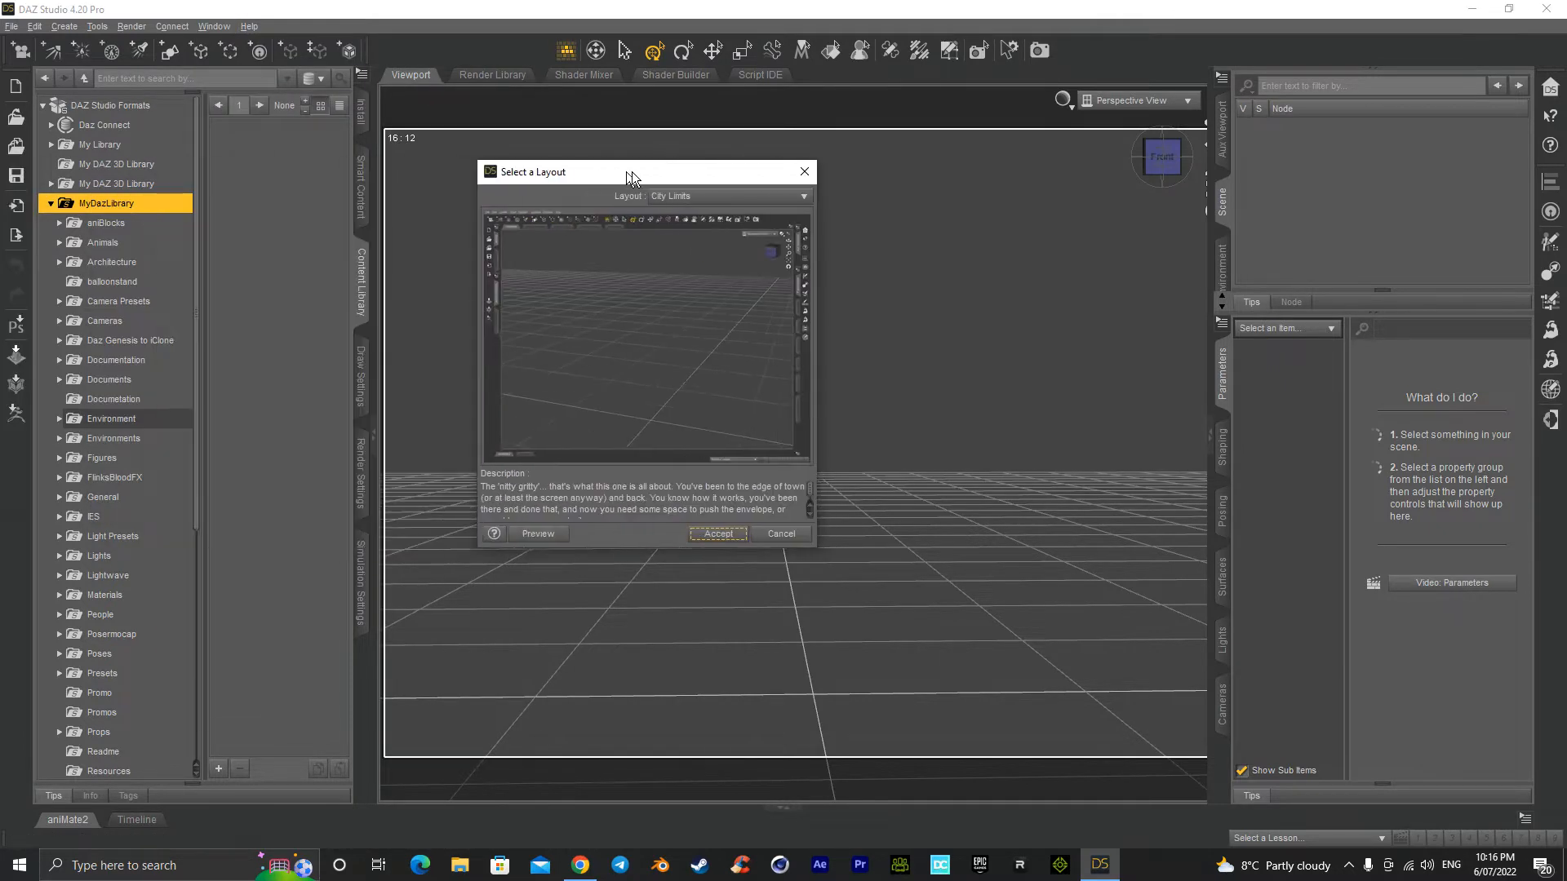
left_click(737, 197)
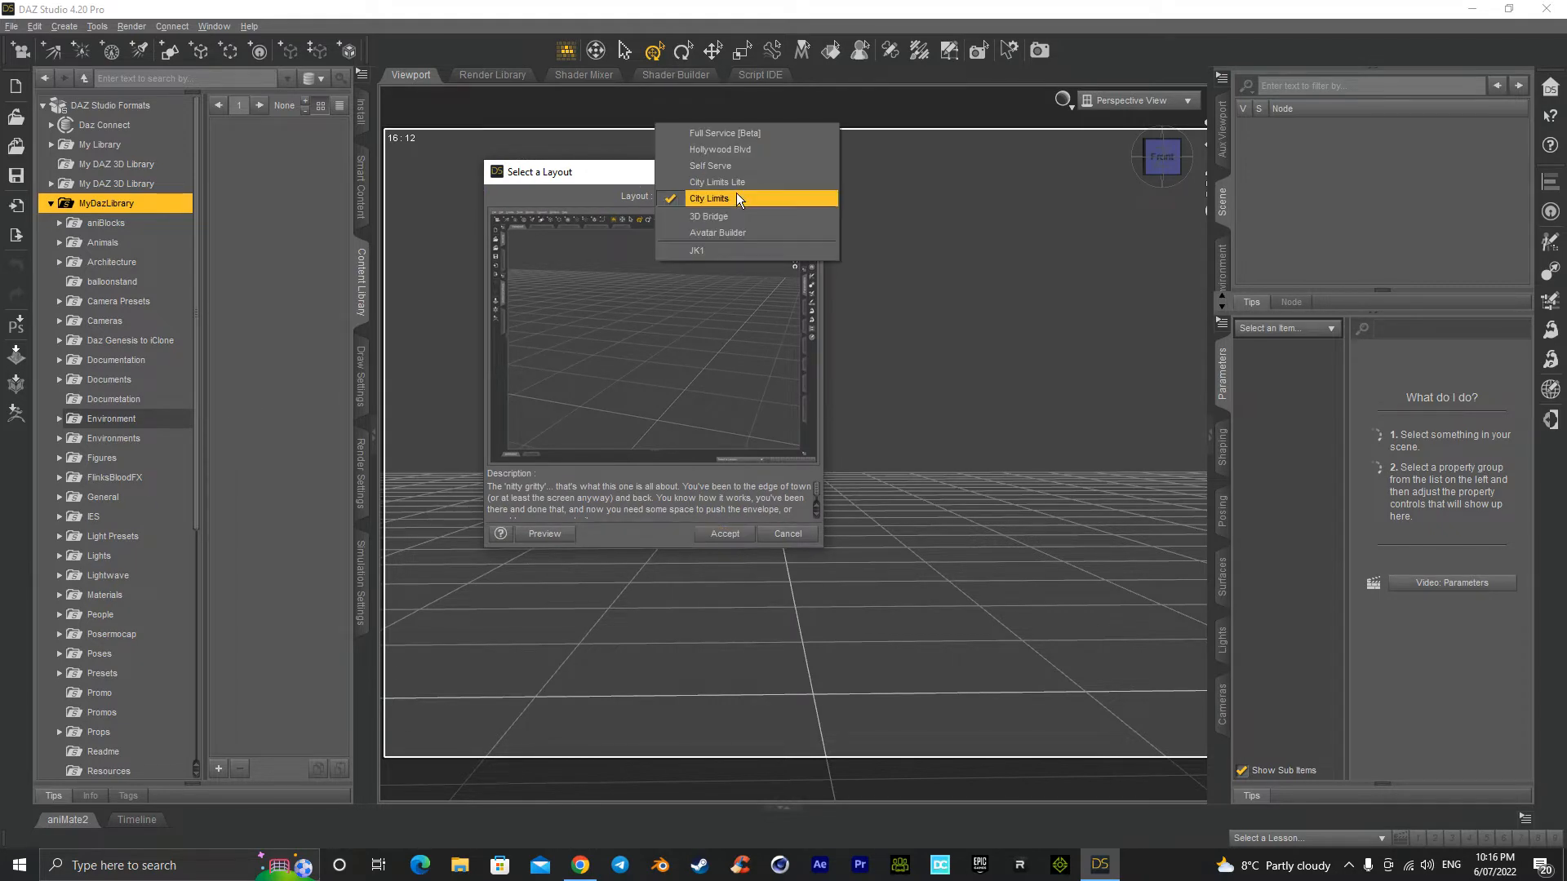
left_click(736, 134)
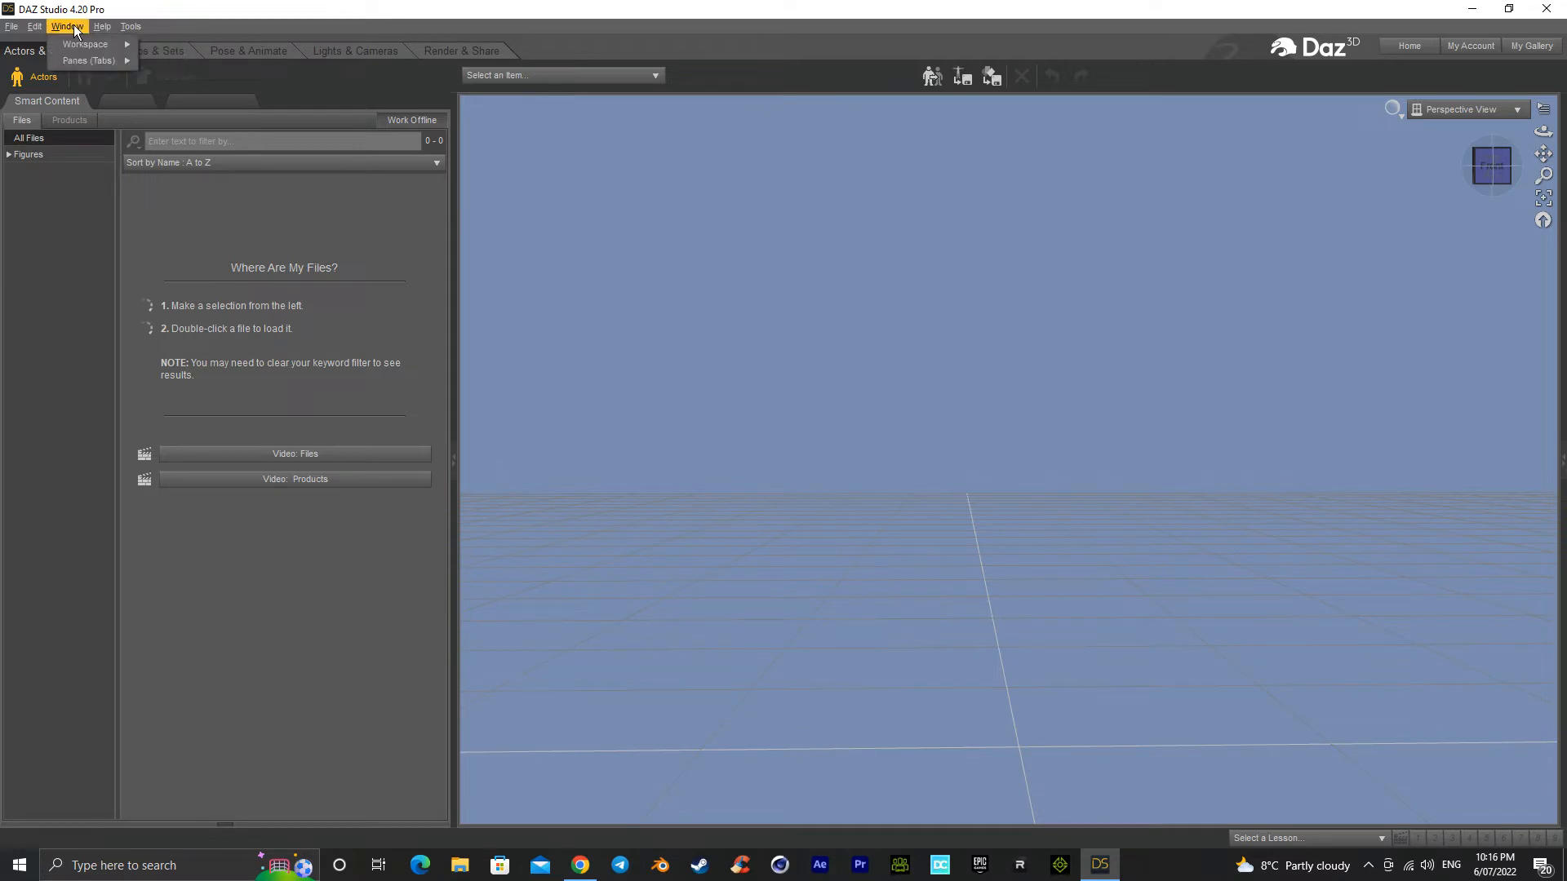
Step: Switch the workspace layout to Self Serve
left_click(155, 52)
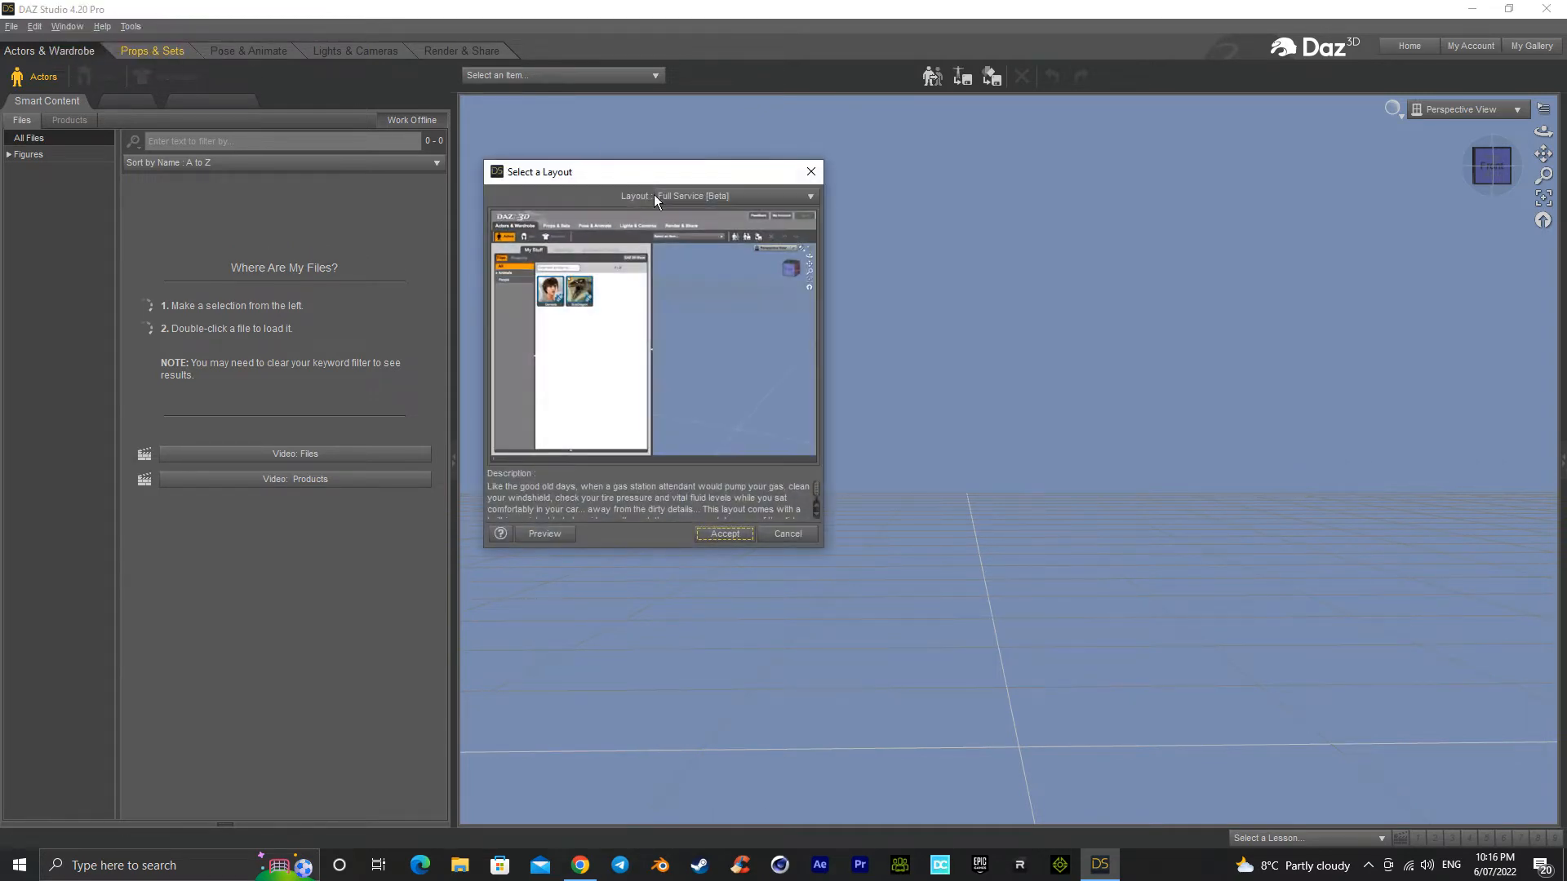
left_click(686, 197)
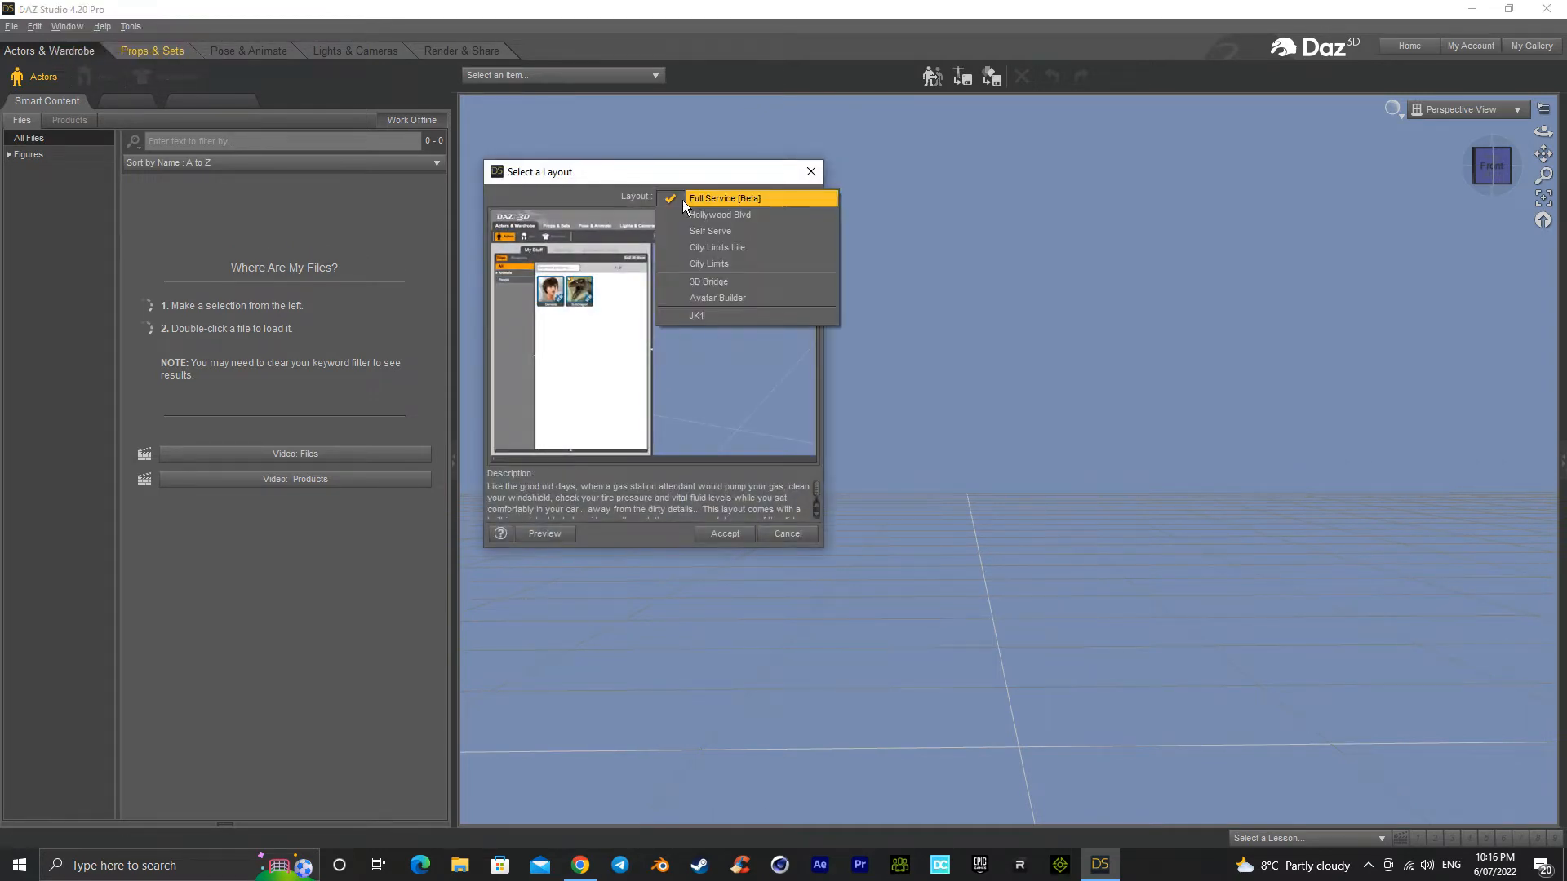
left_click(710, 231)
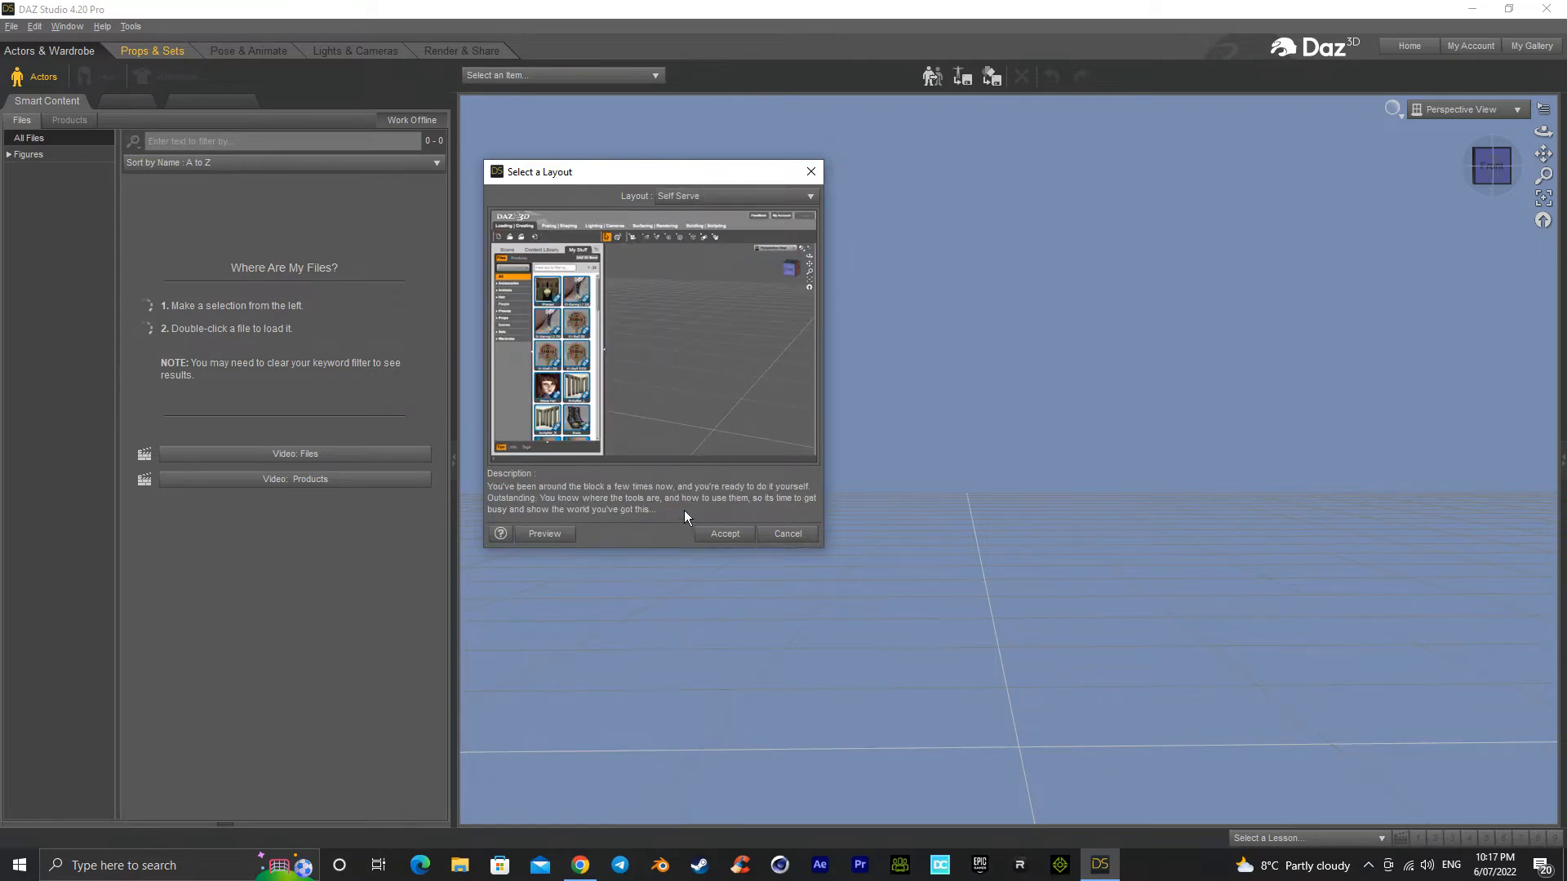
left_click(723, 534)
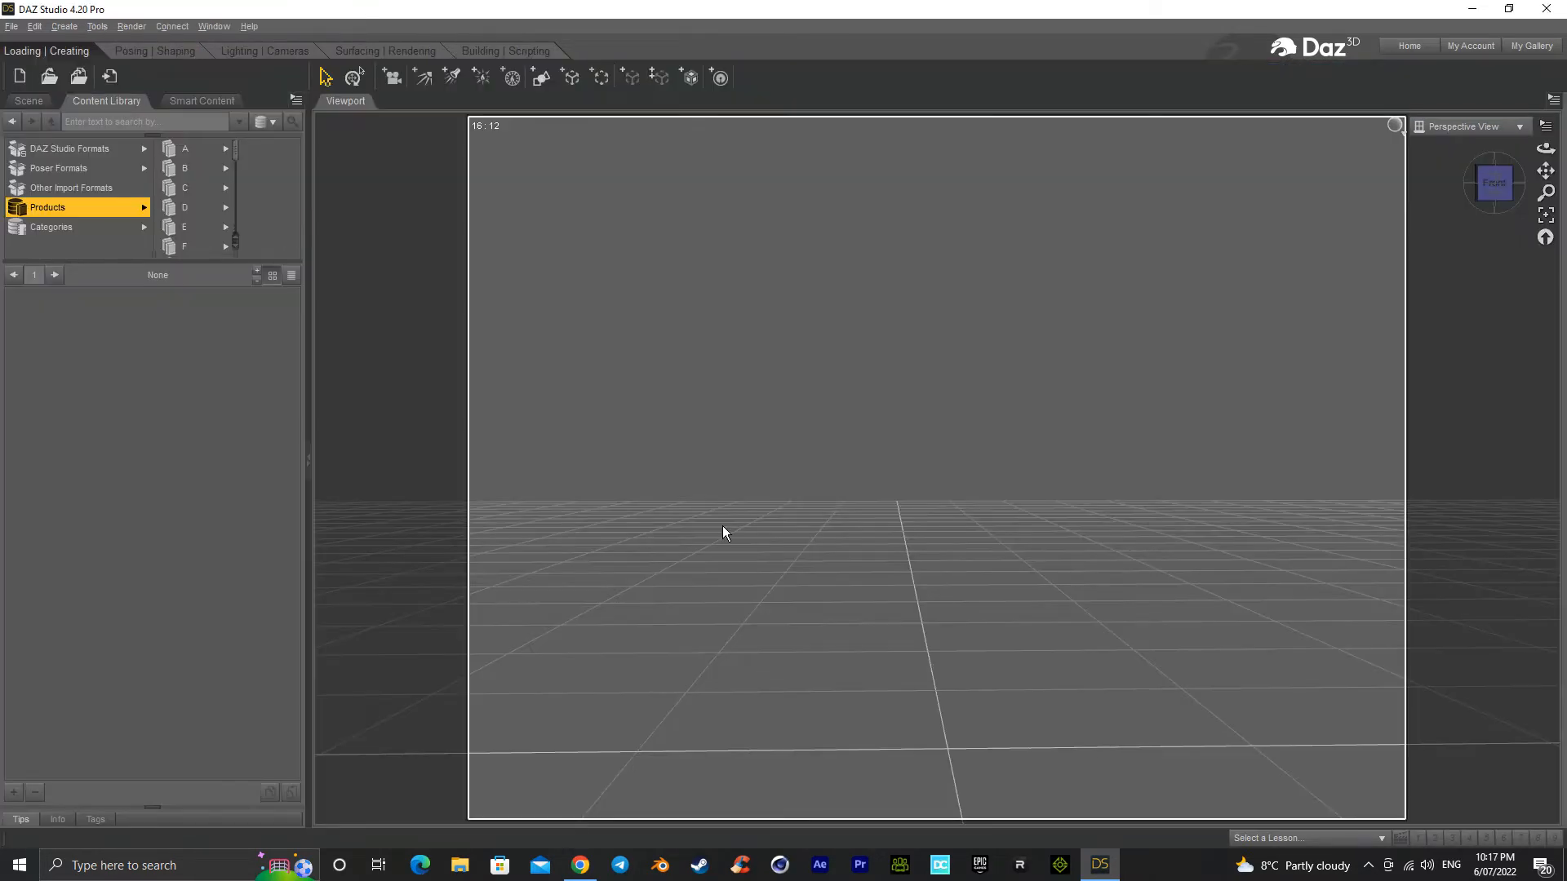
Step: Split the viewport into two views using the Top and Bottom arrangement
left_click(168, 28)
mouse_move(267, 64)
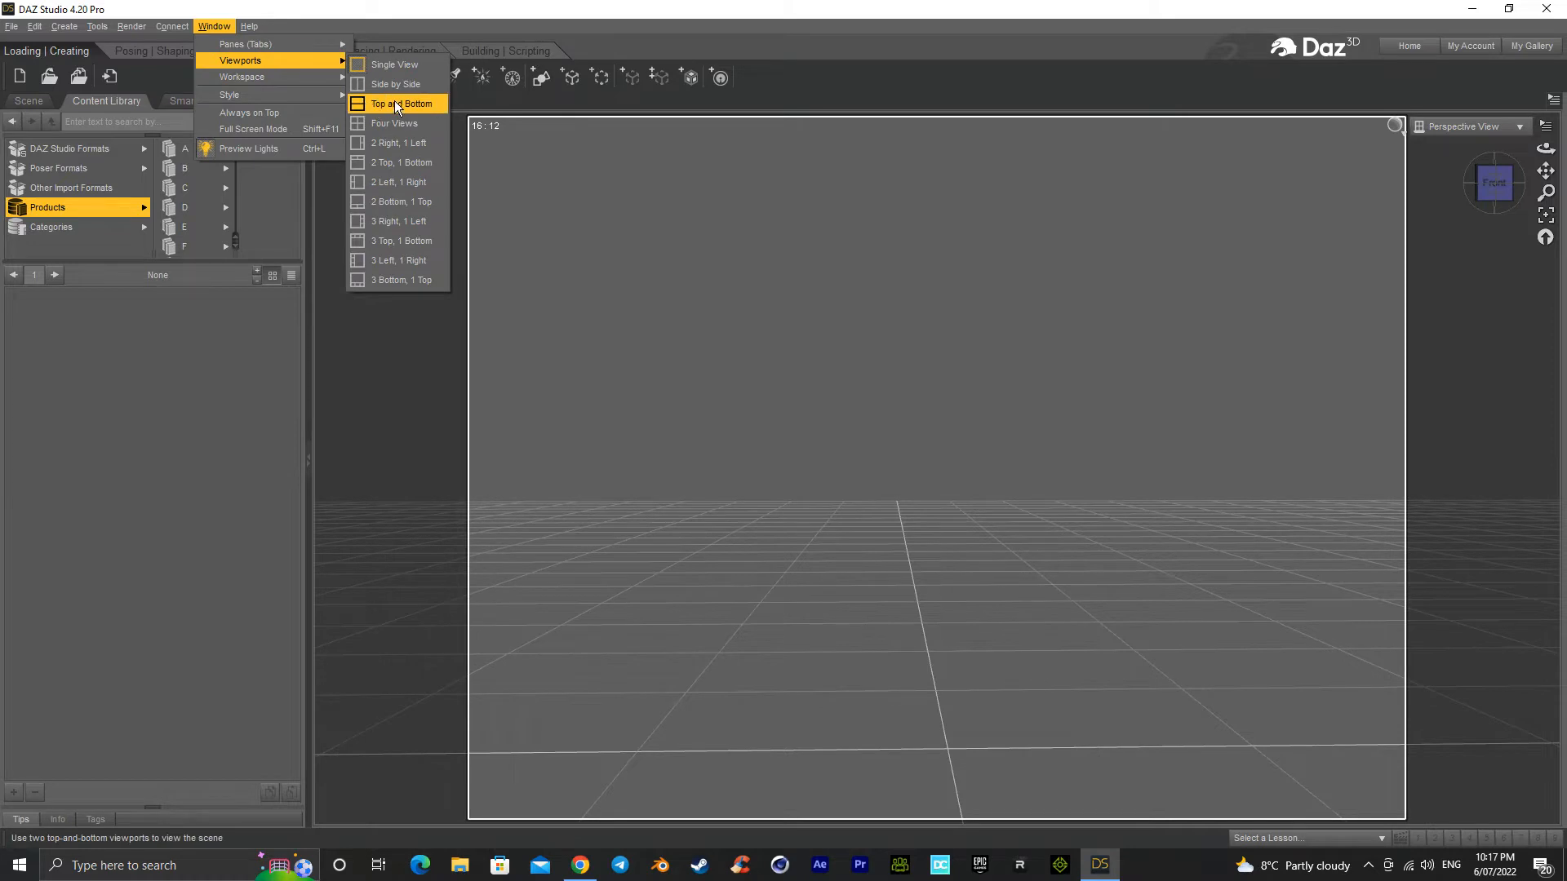
left_click(395, 102)
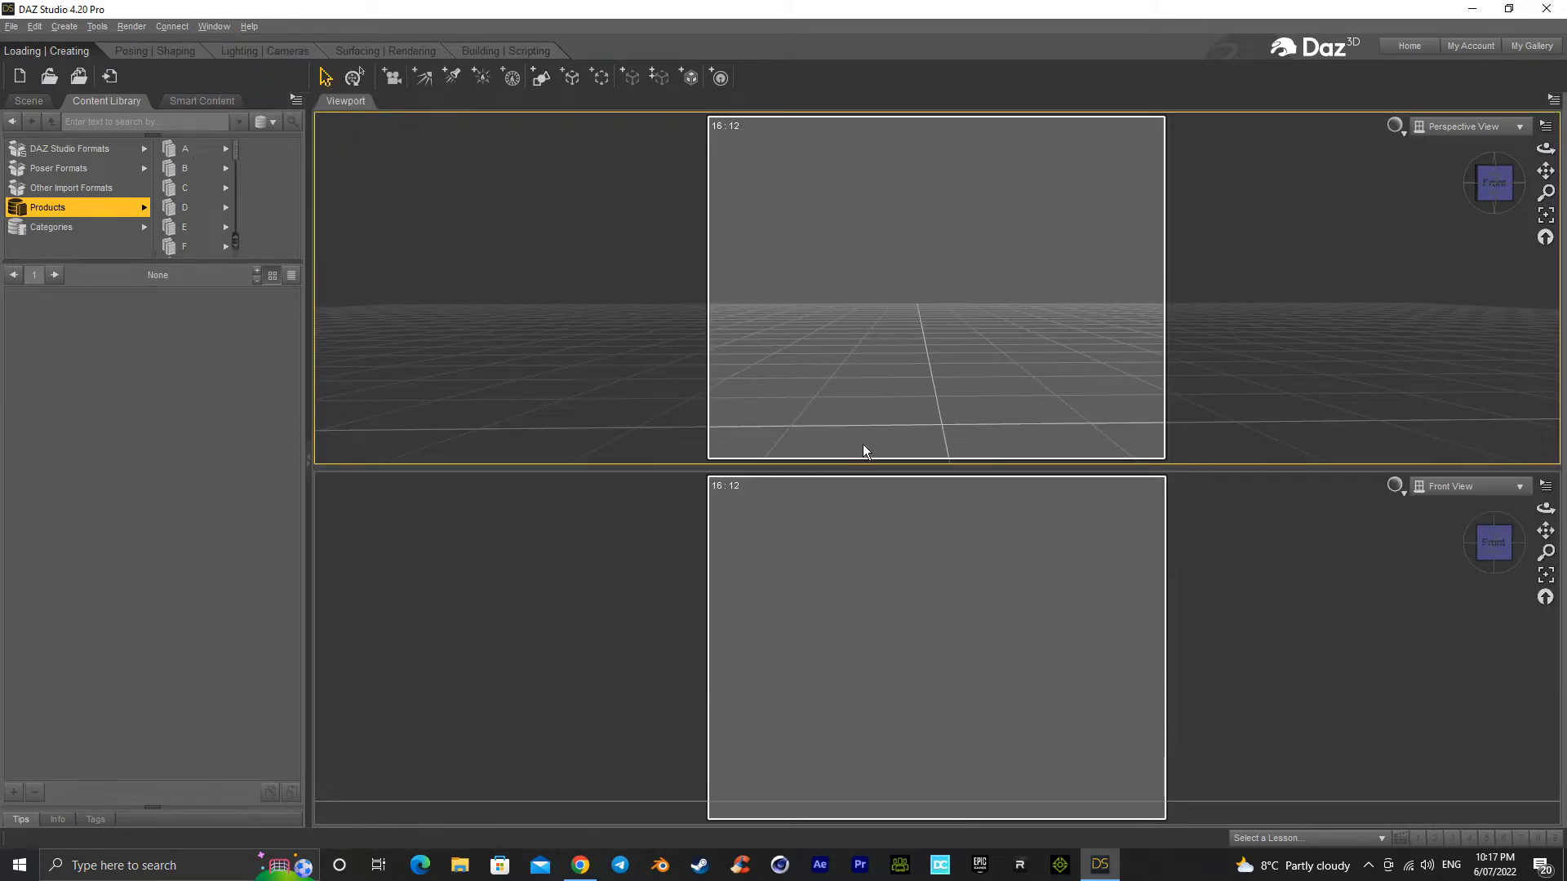
Step: Apply the City Limits workspace layout
left_click(212, 24)
mouse_move(218, 43)
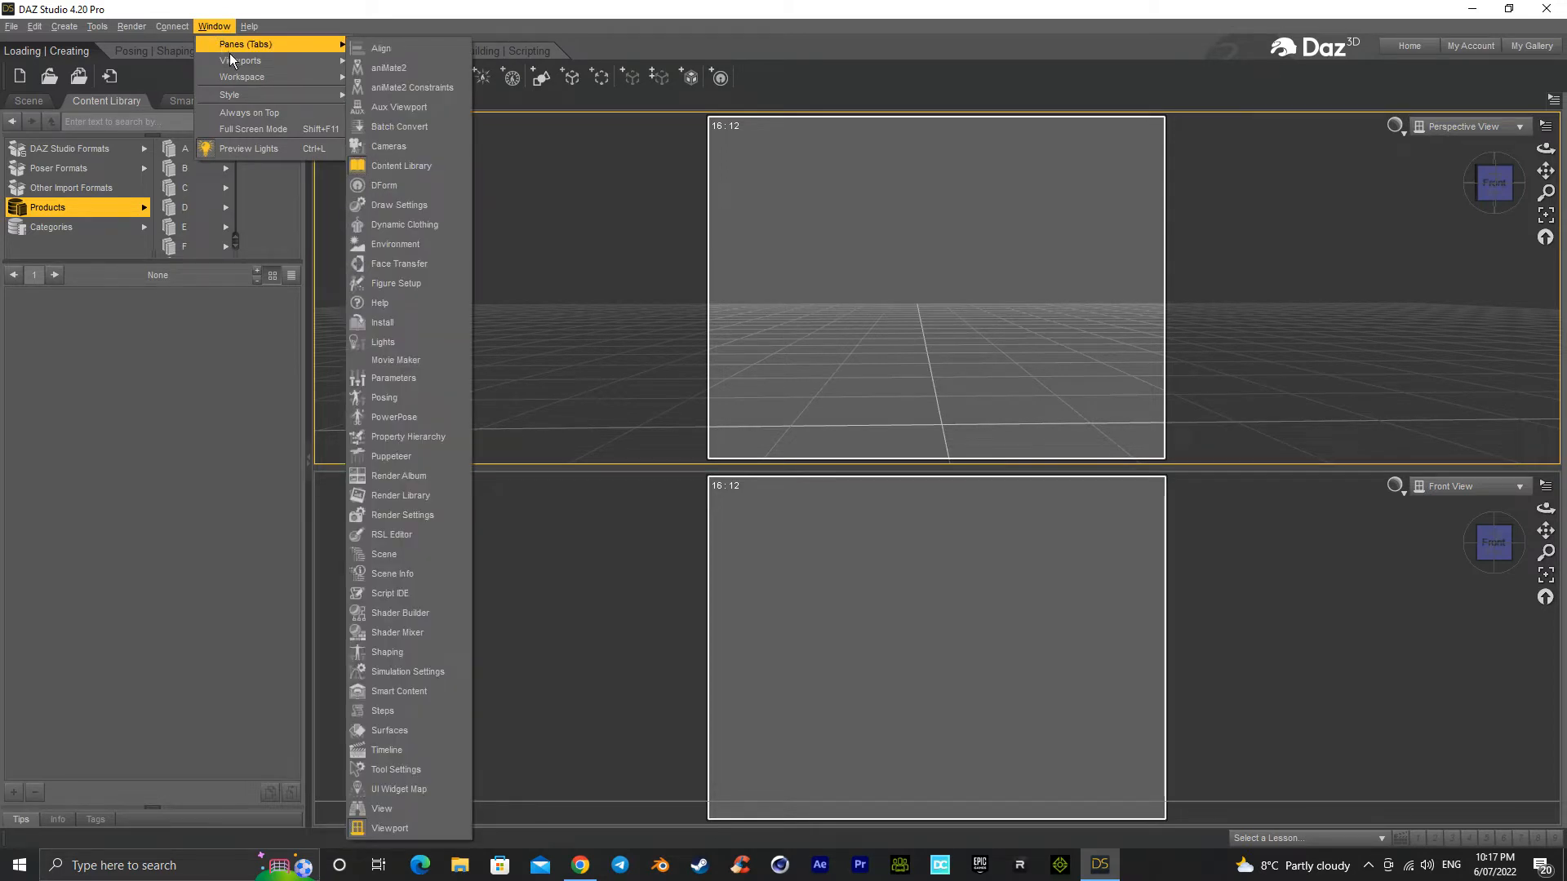
mouse_move(262, 73)
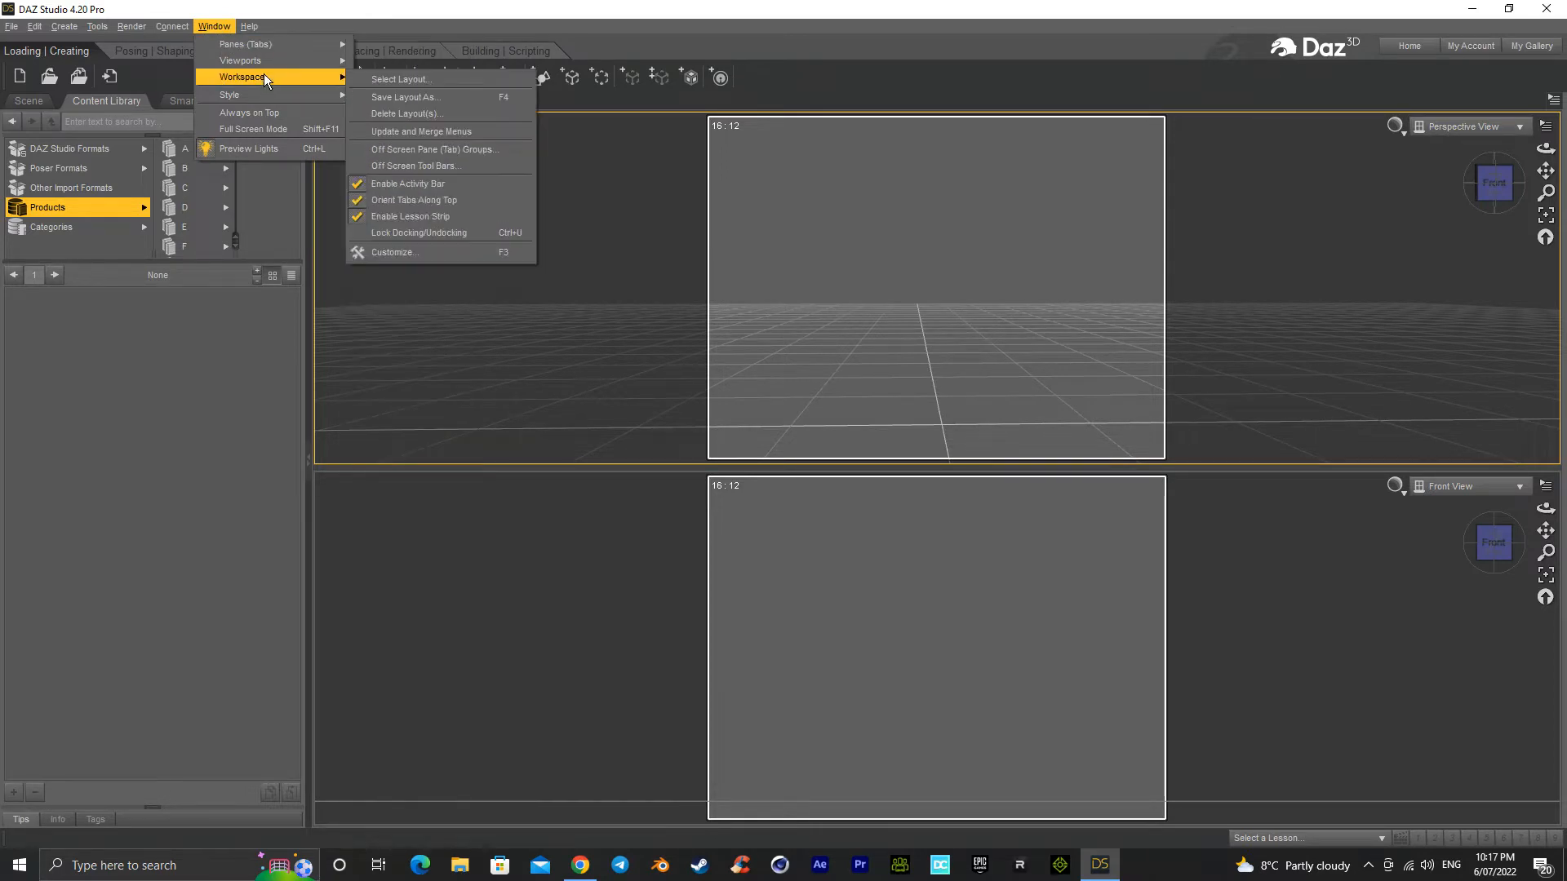
left_click(434, 79)
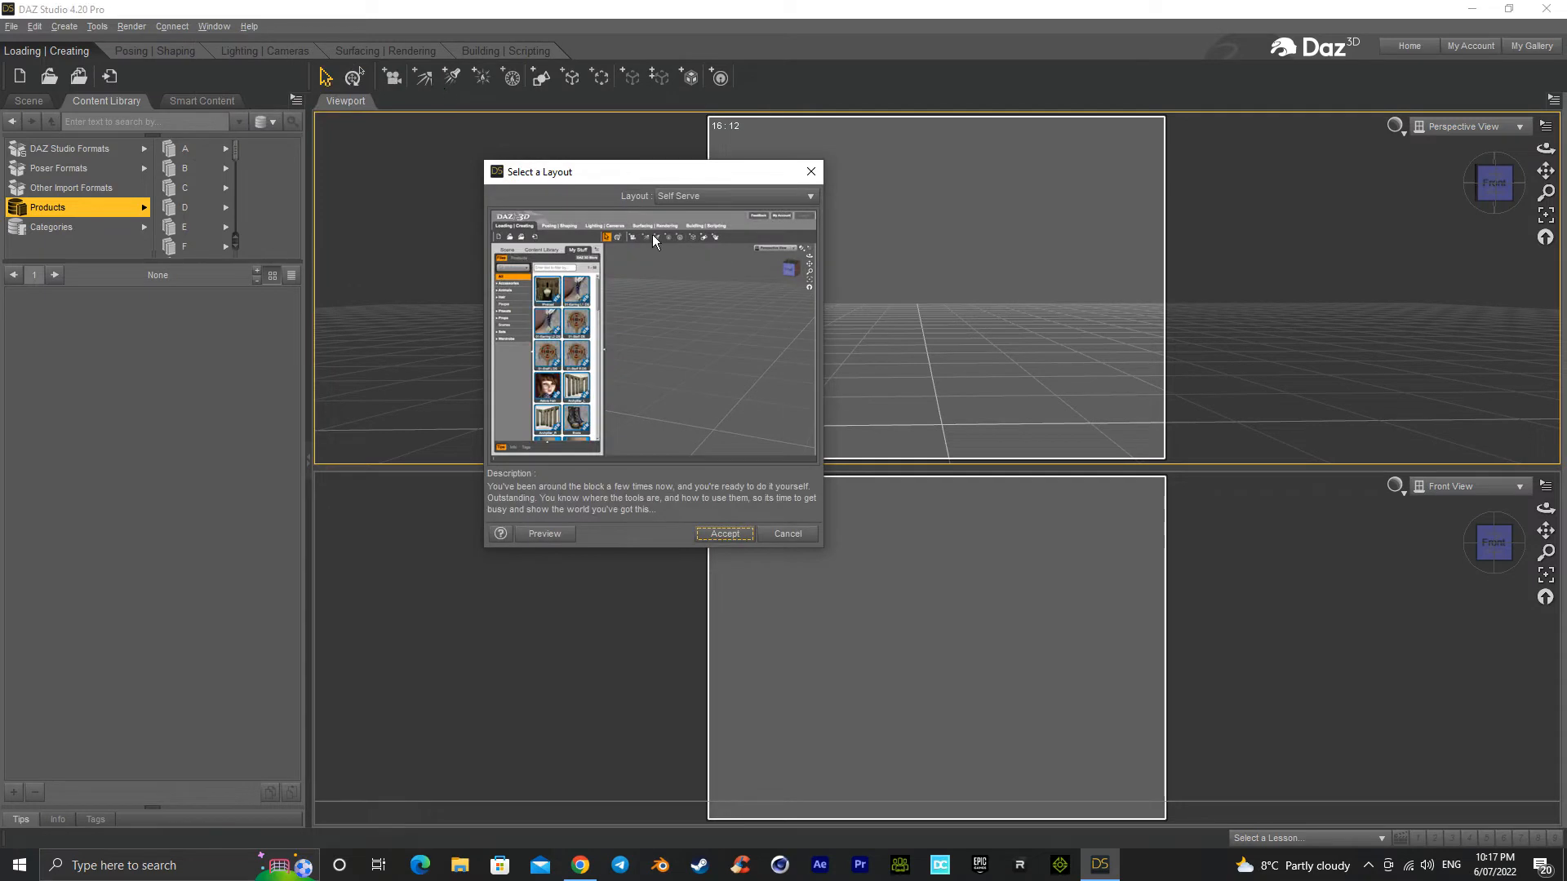
left_click(698, 200)
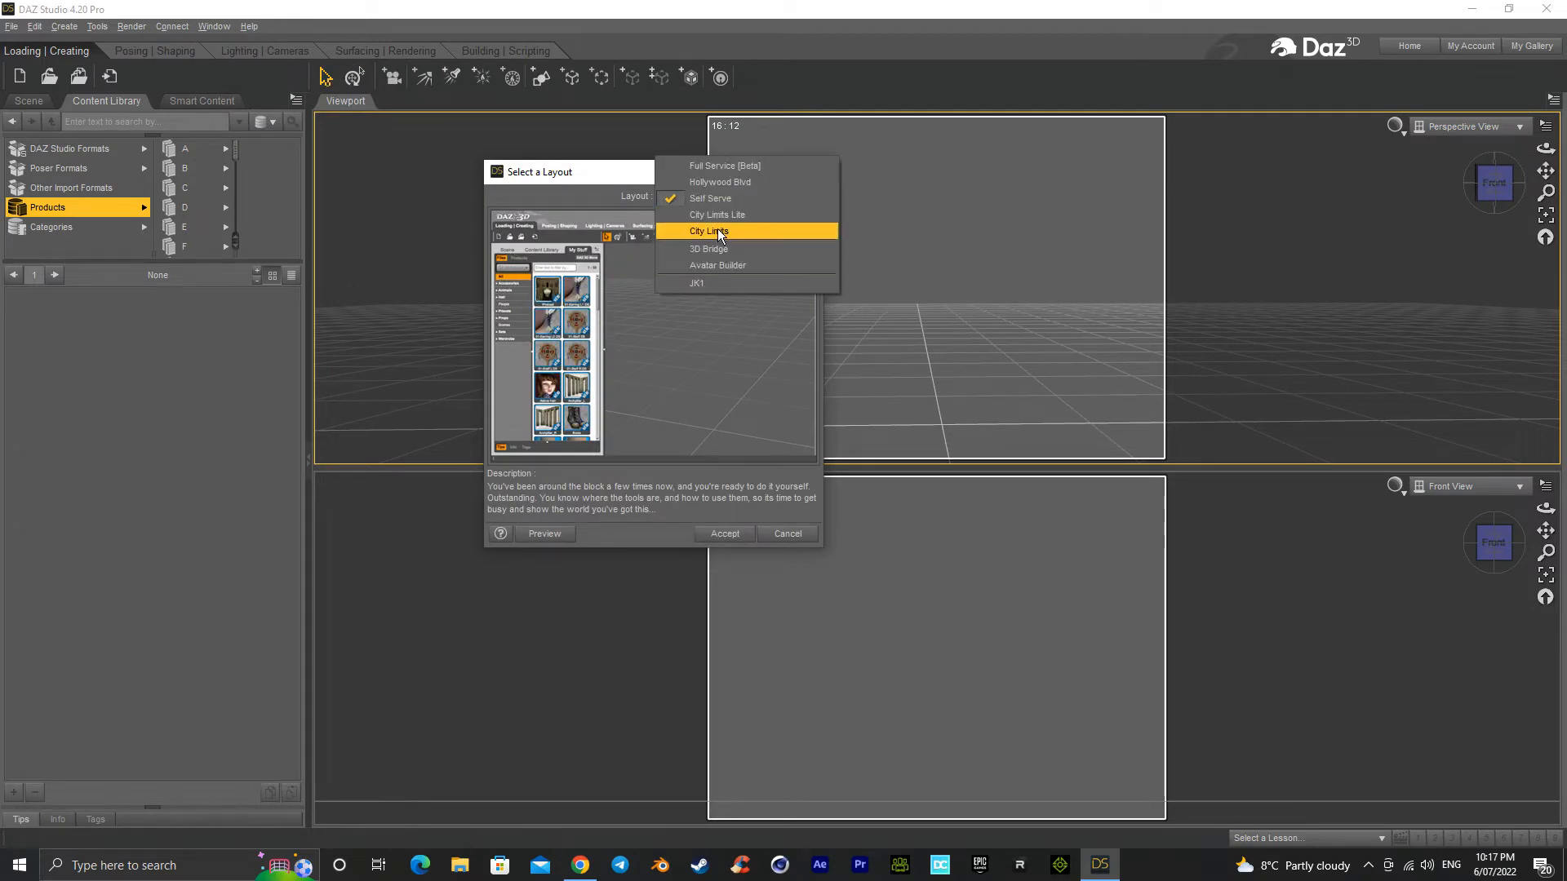
left_click(718, 231)
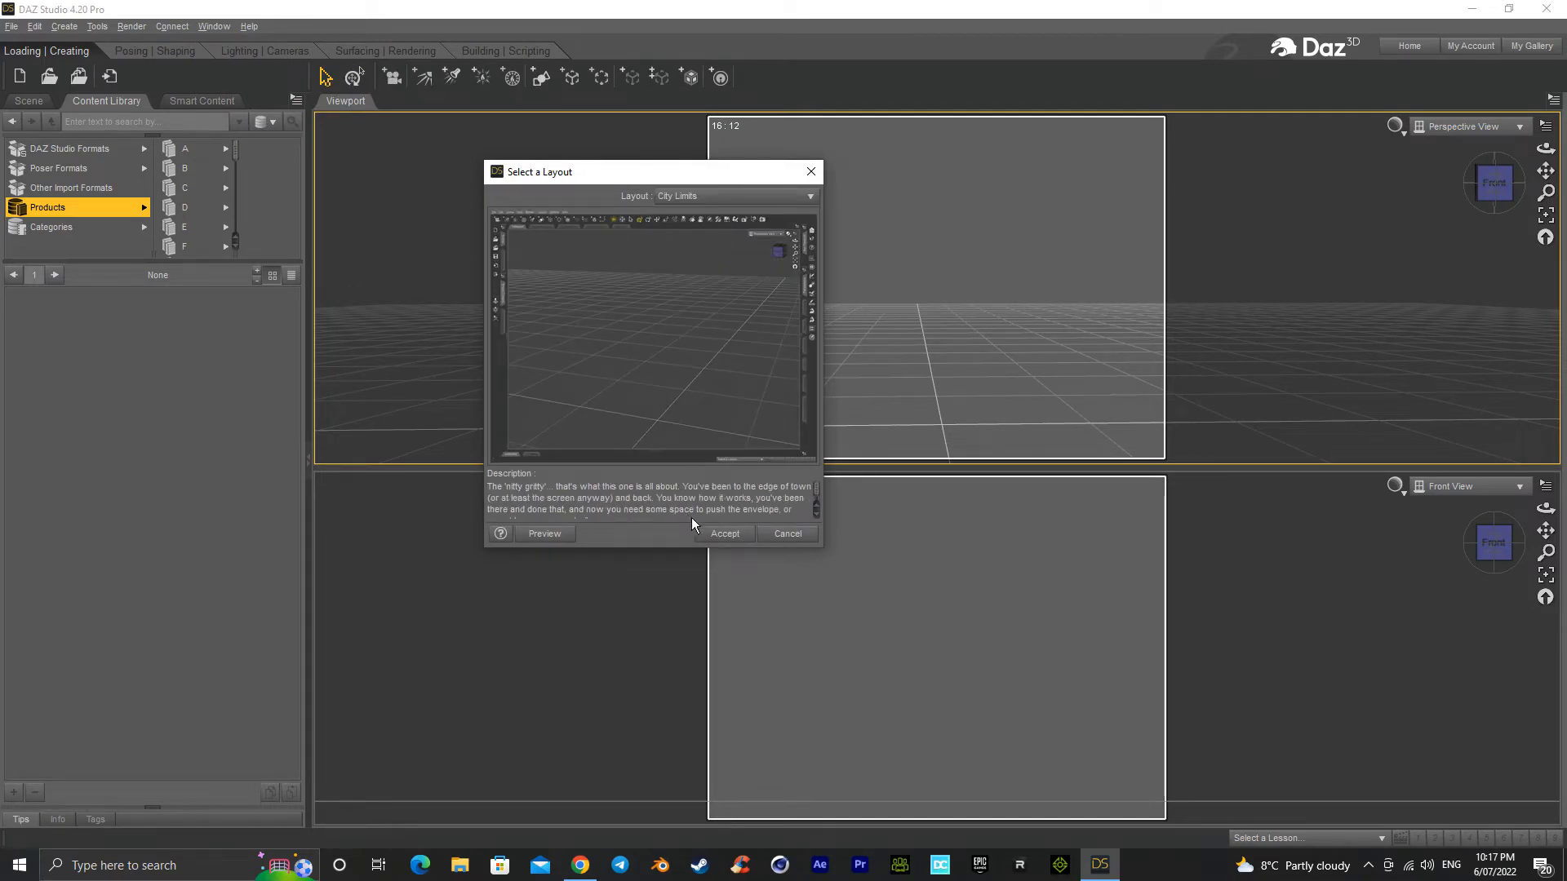
left_click(722, 534)
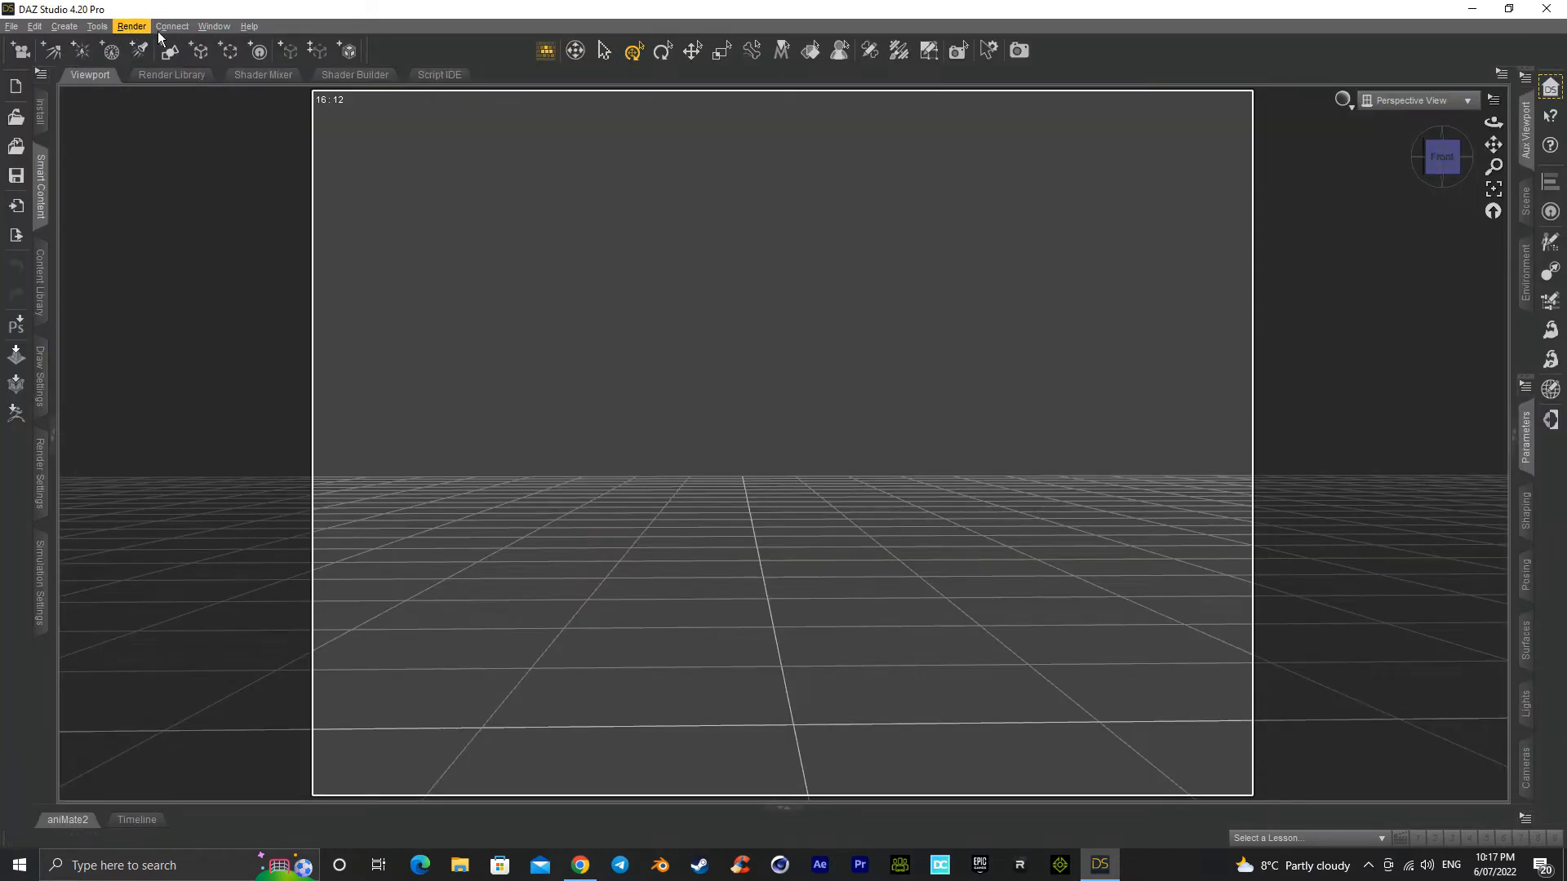
Step: Save the current interface layout as a custom layout named jk2, keeping actions, menus and toolbars set to Custom
left_click(204, 25)
mouse_move(258, 78)
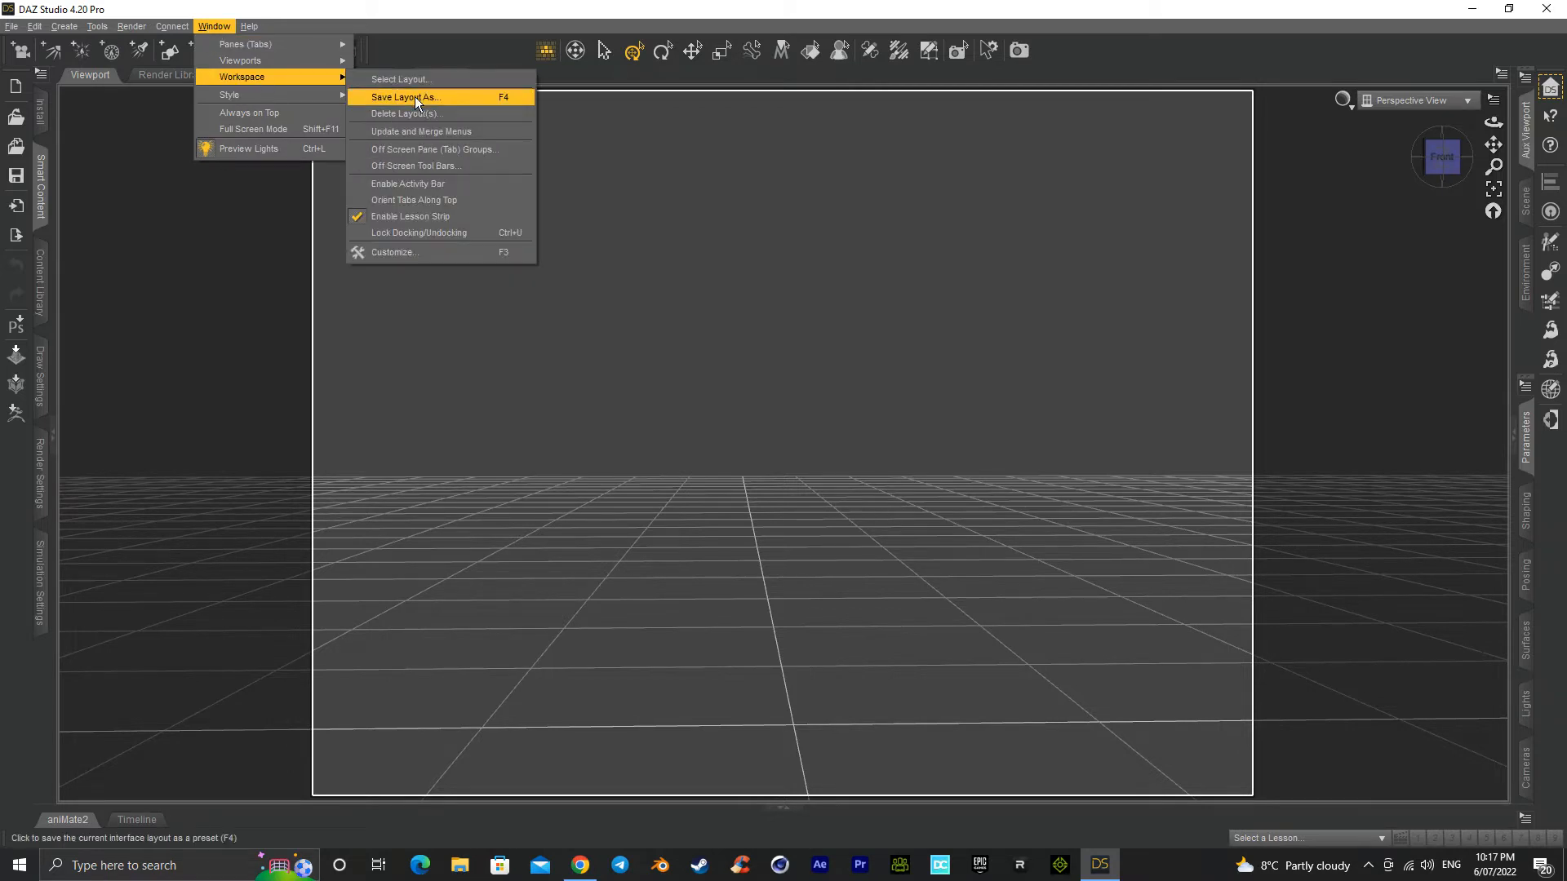
left_click(414, 96)
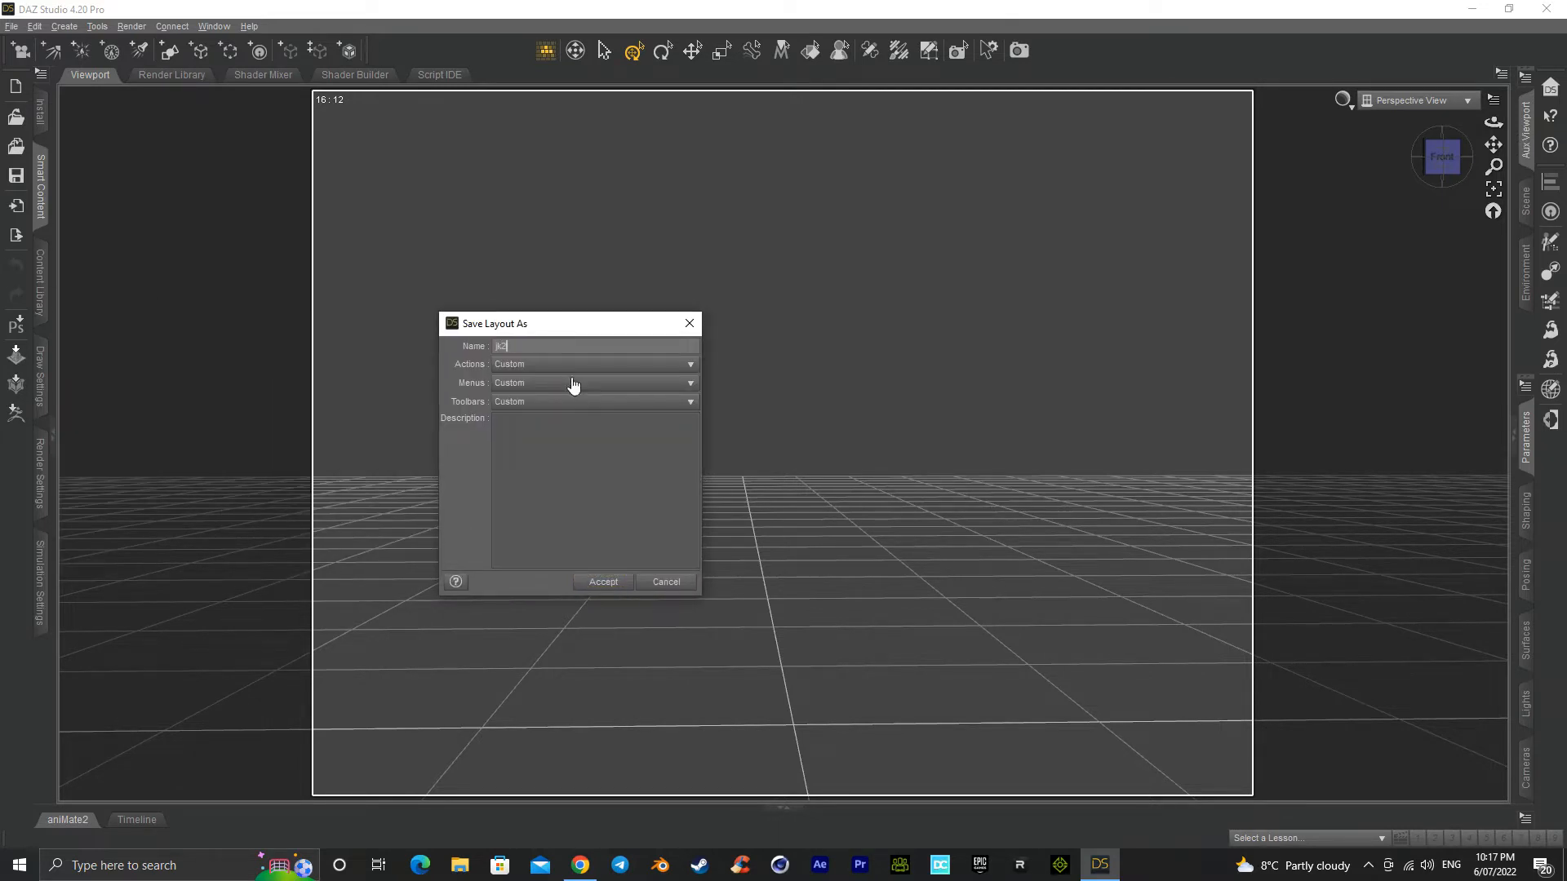
left_click(607, 584)
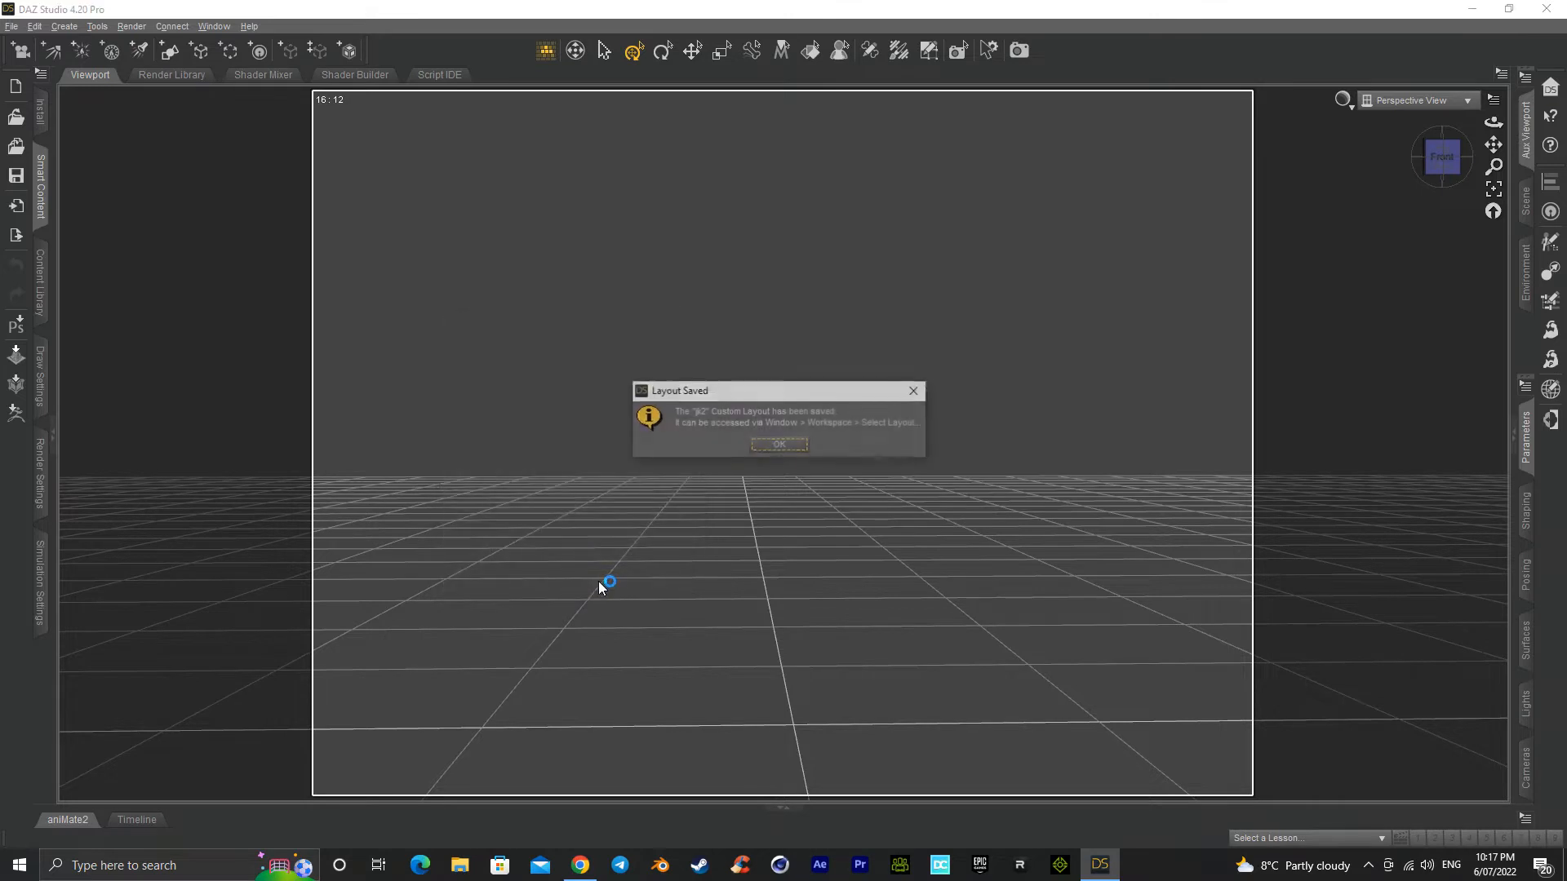
left_click(789, 450)
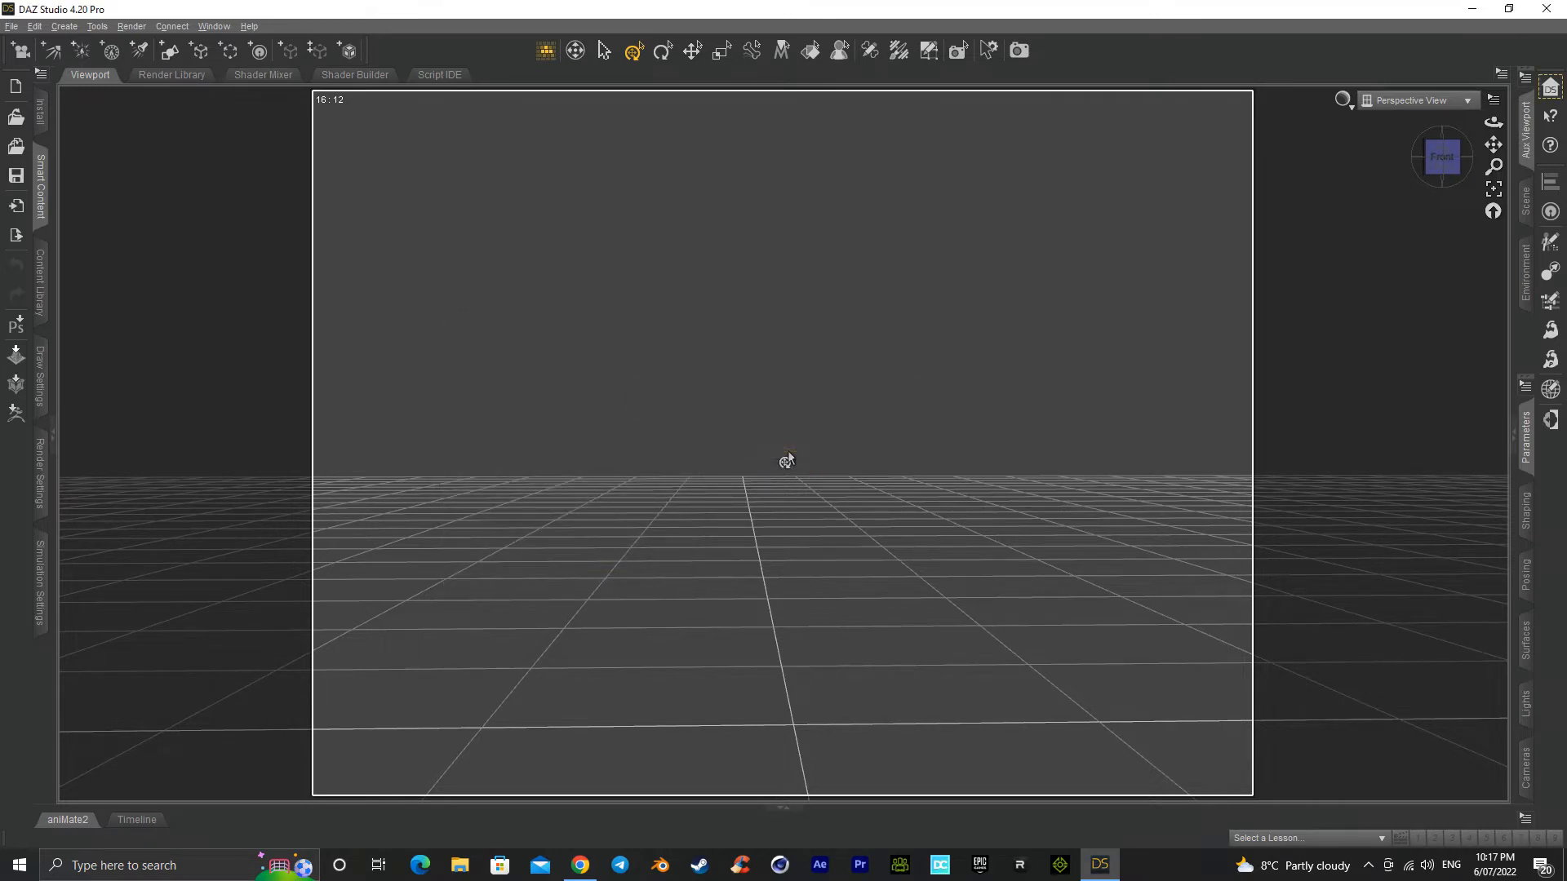
Step: Examine the aniMate2 actions and their shortcuts in the workspace customization settings, and accept the settings
left_click(206, 26)
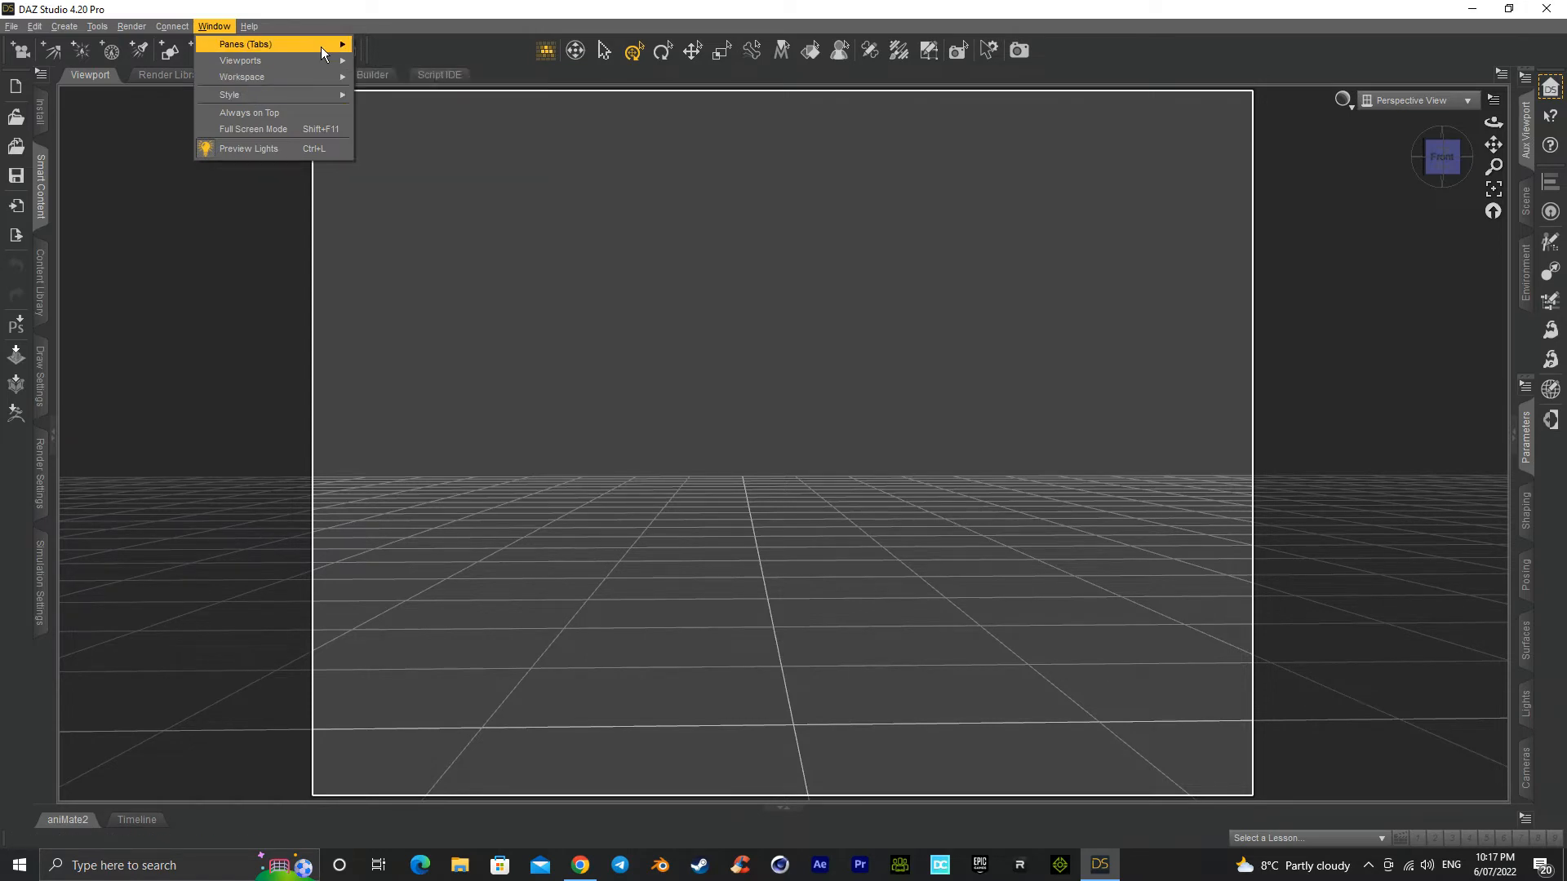
mouse_move(321, 46)
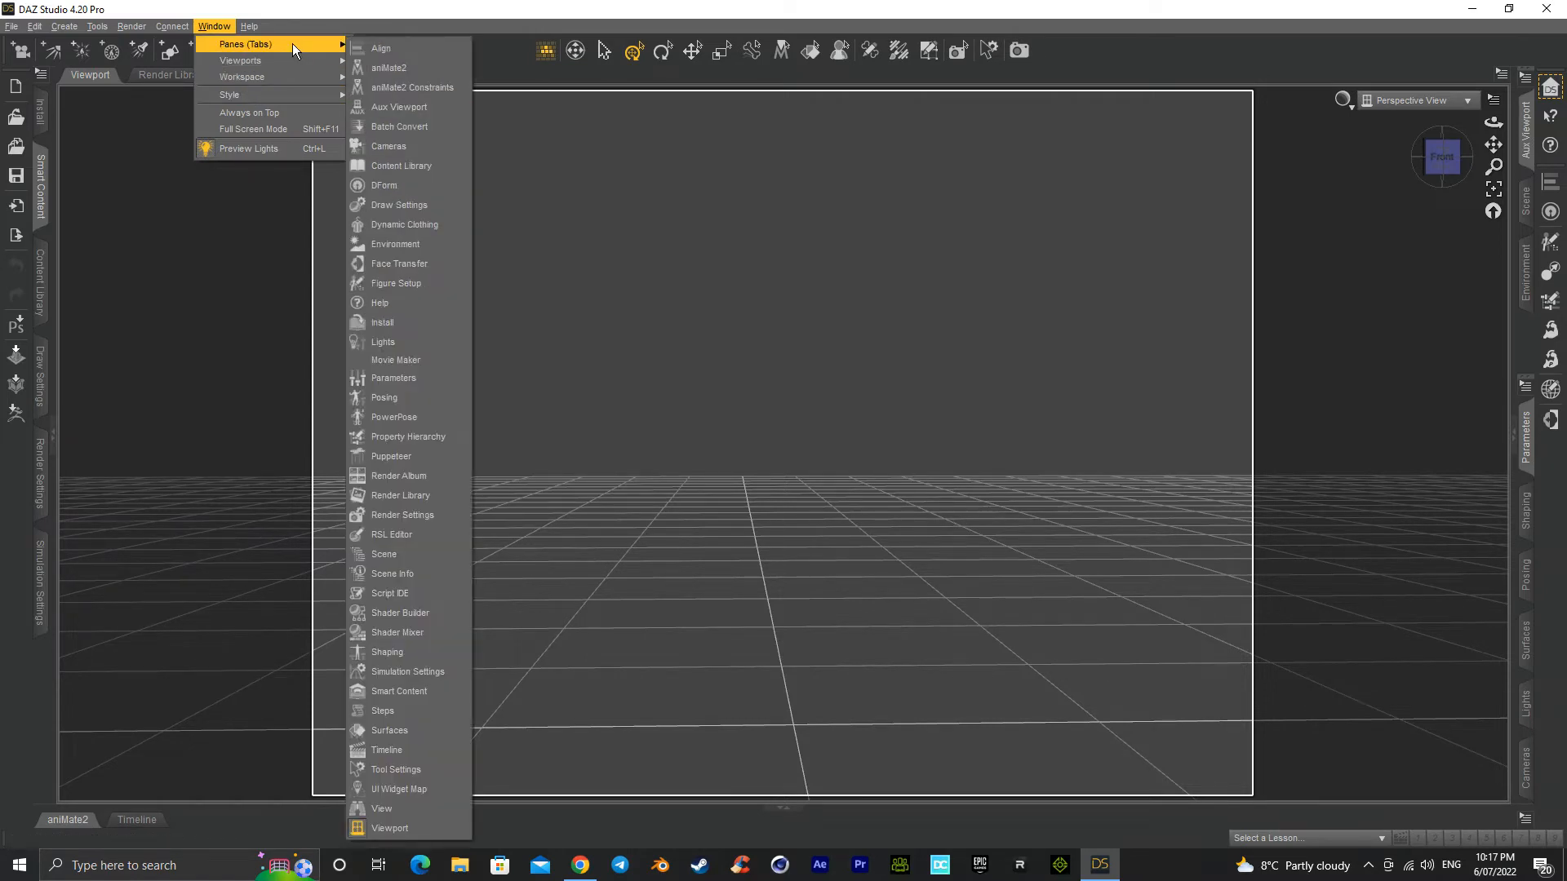
mouse_move(292, 74)
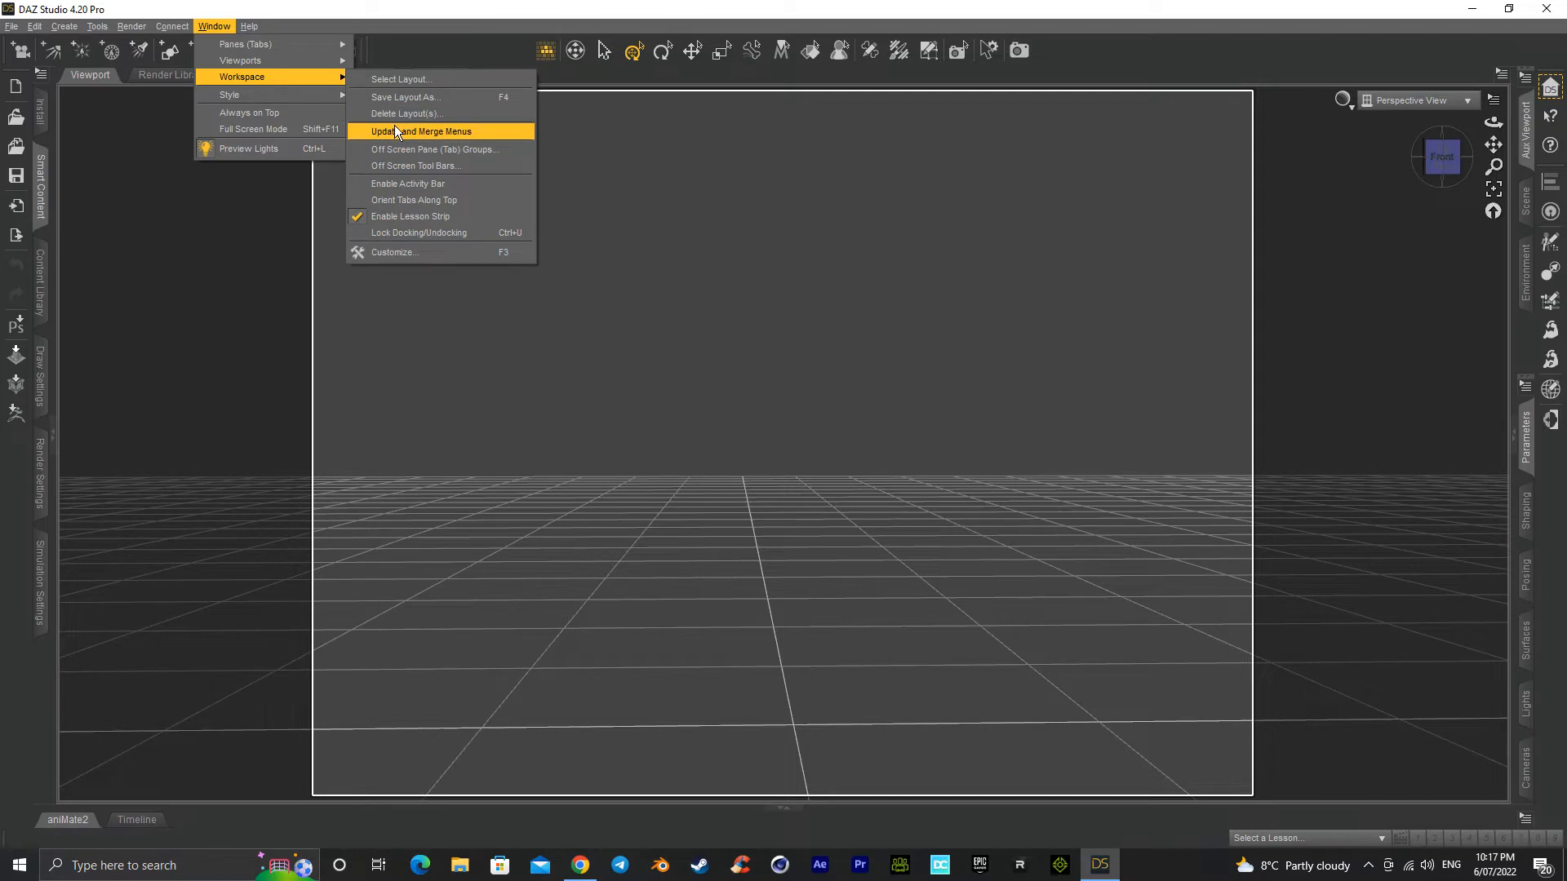
left_click(394, 253)
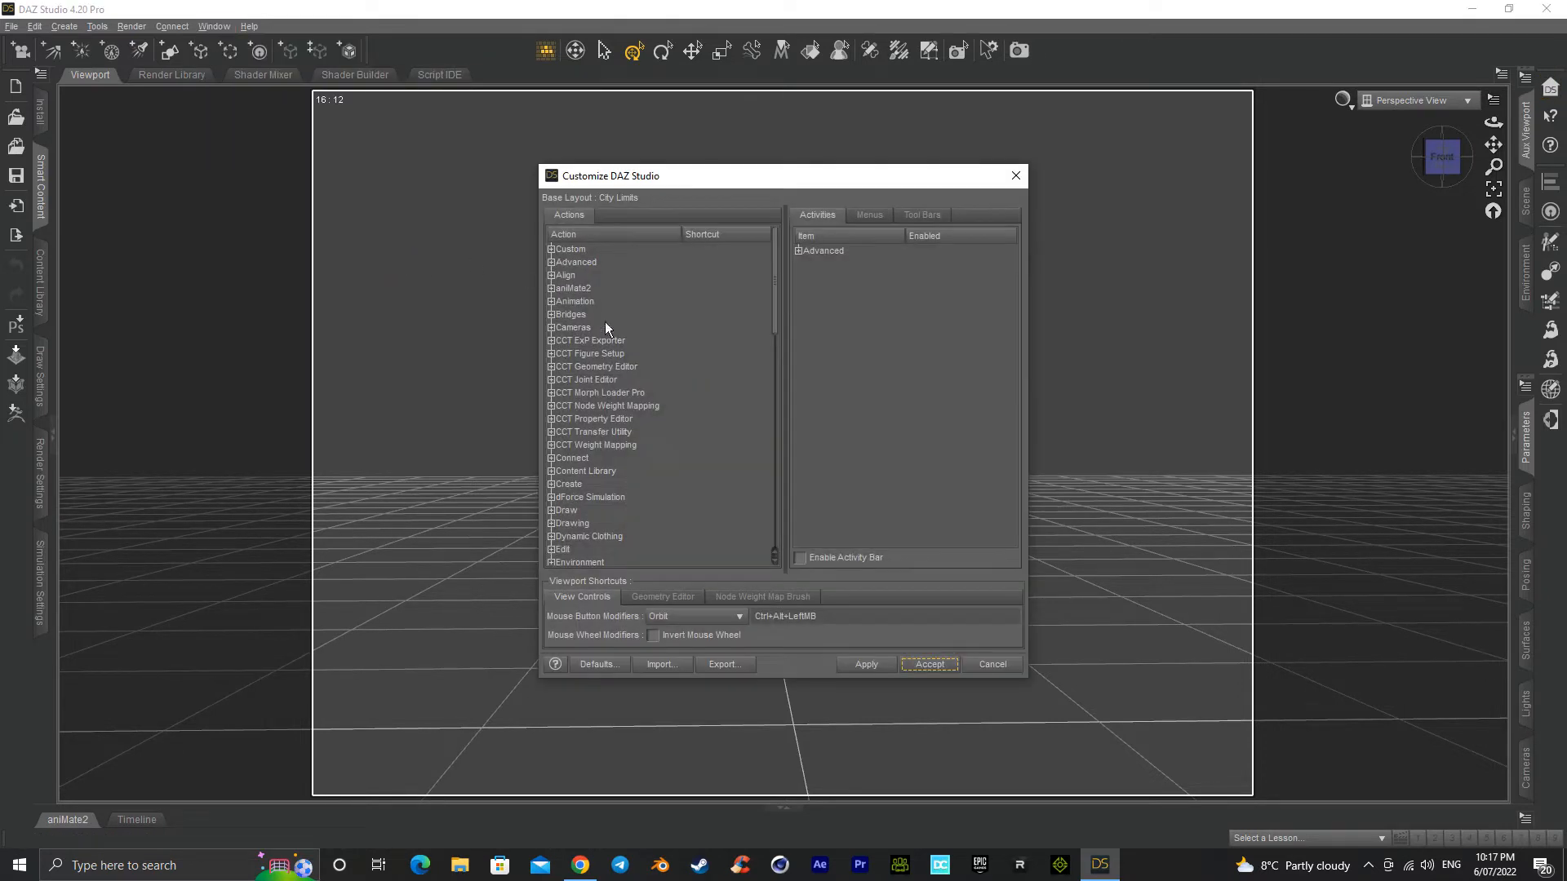
left_click(550, 288)
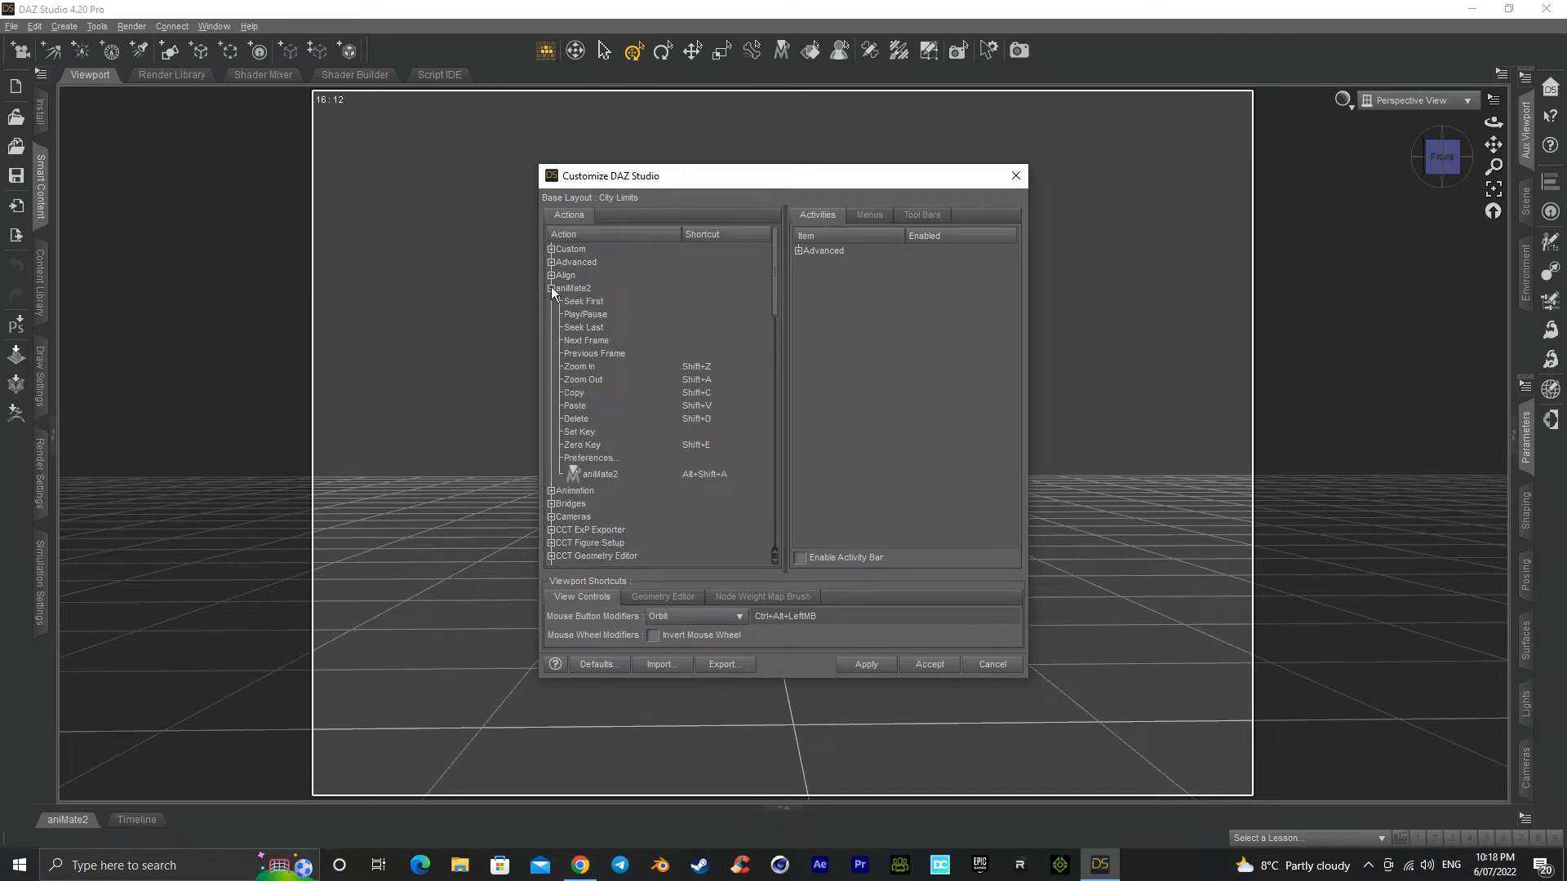
left_click(551, 288)
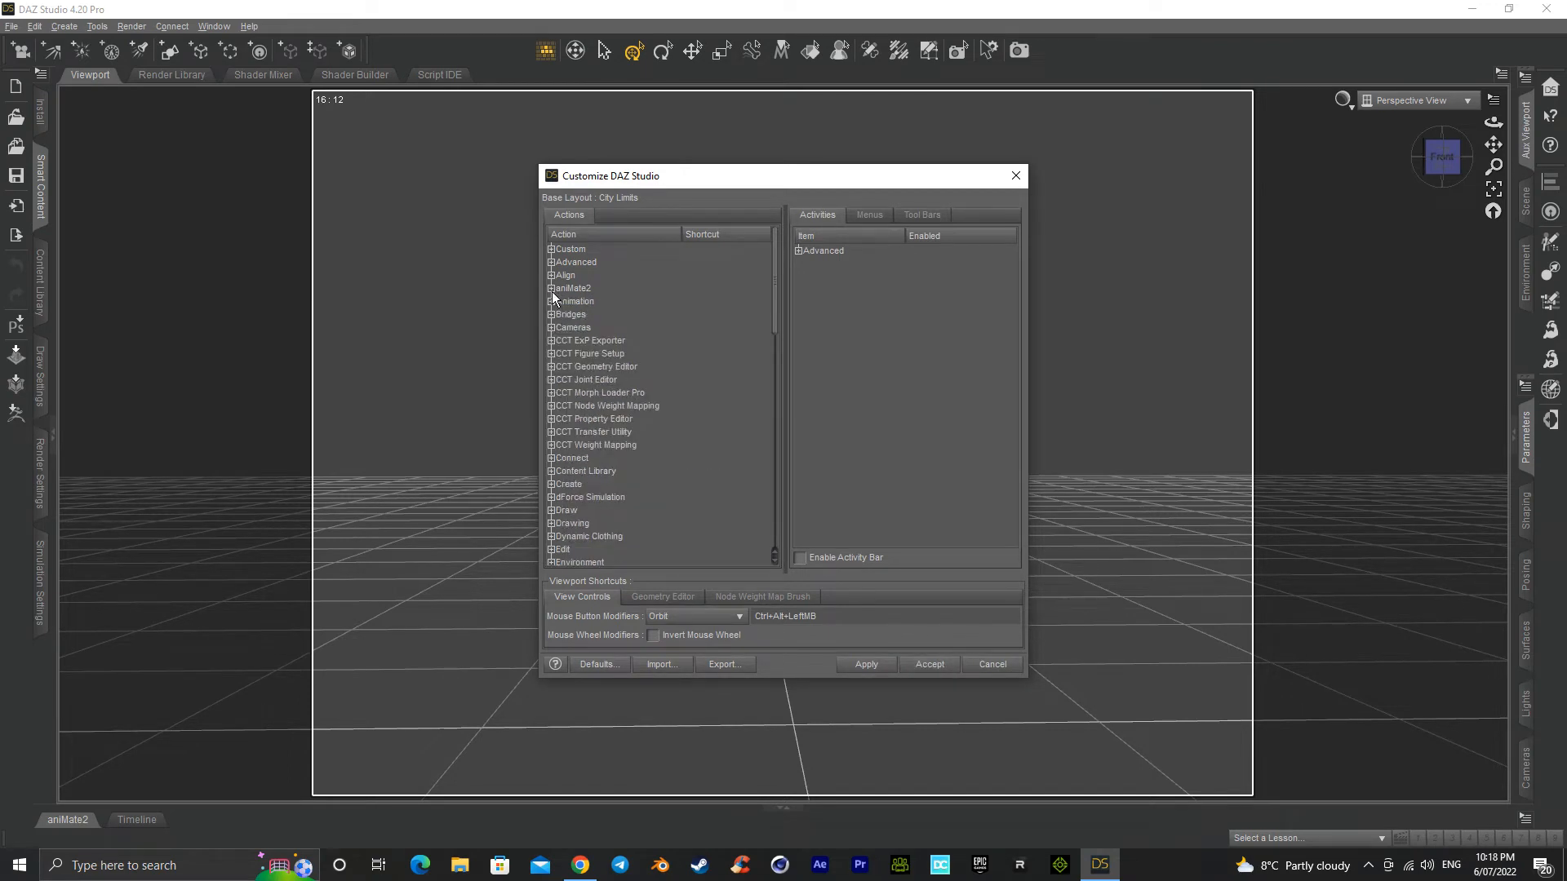
left_click(550, 288)
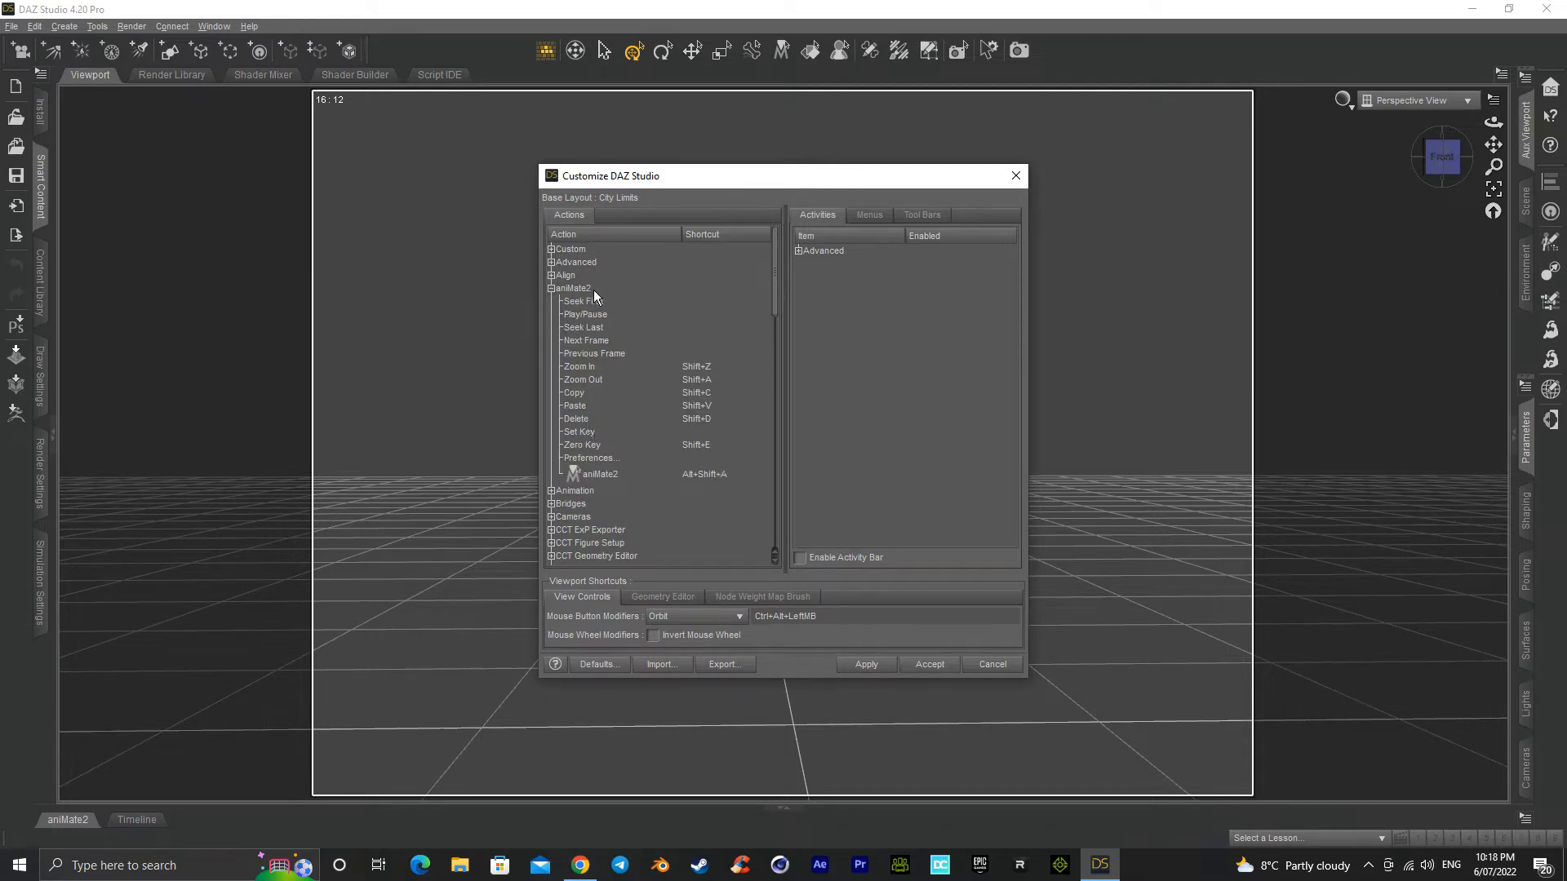
left_click(568, 290)
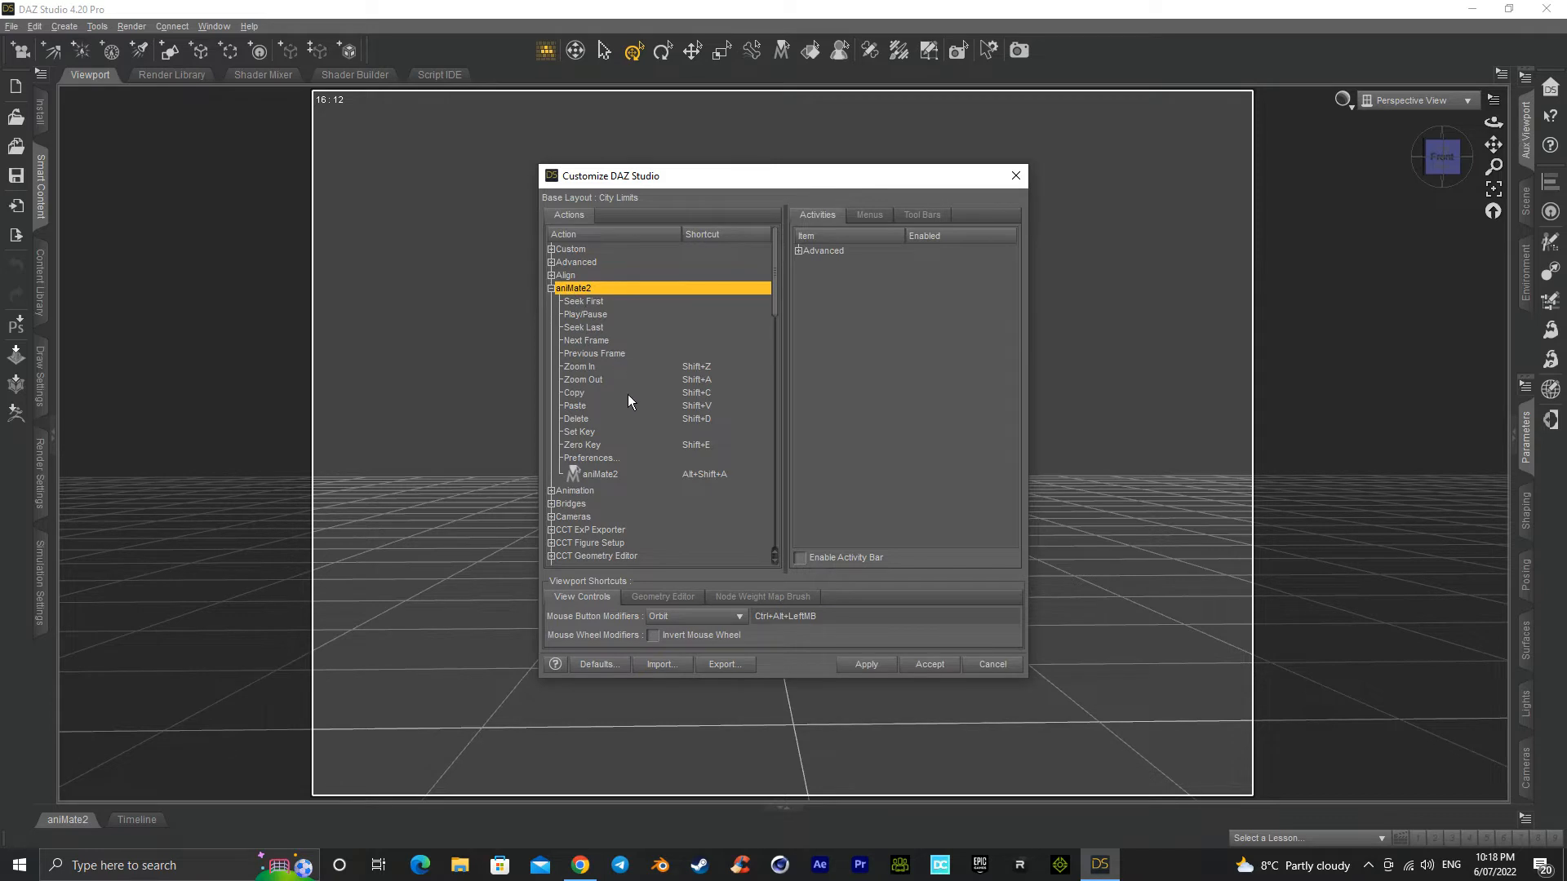
left_click(861, 666)
left_click(935, 665)
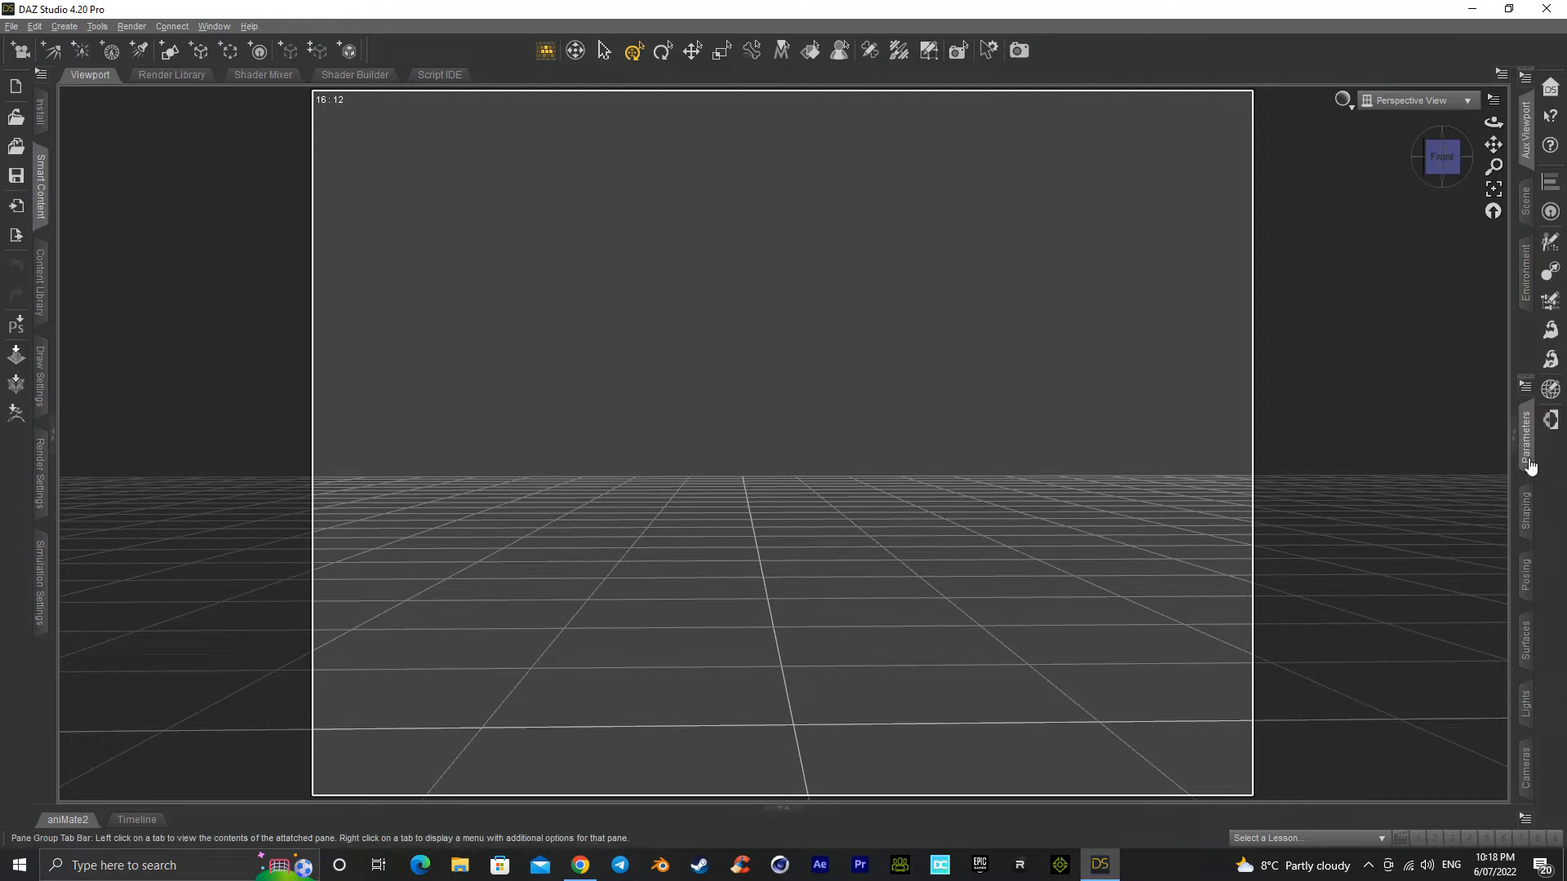
Step: Try to expand the docking area containing Parameters, and show the Content Library beside the viewport
left_click(1514, 435)
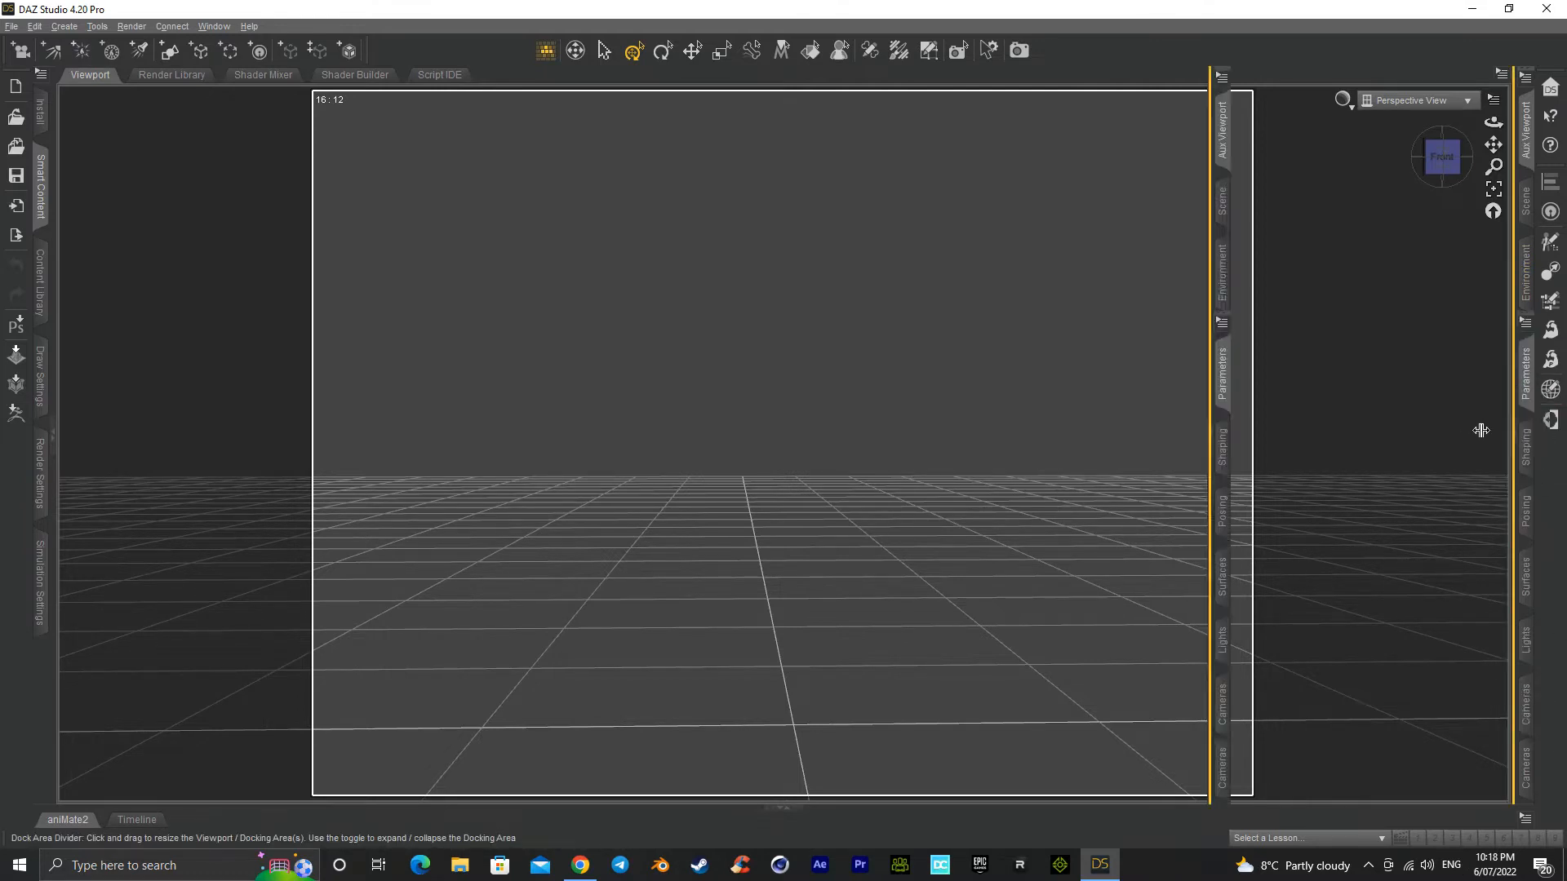
left_click(1210, 385)
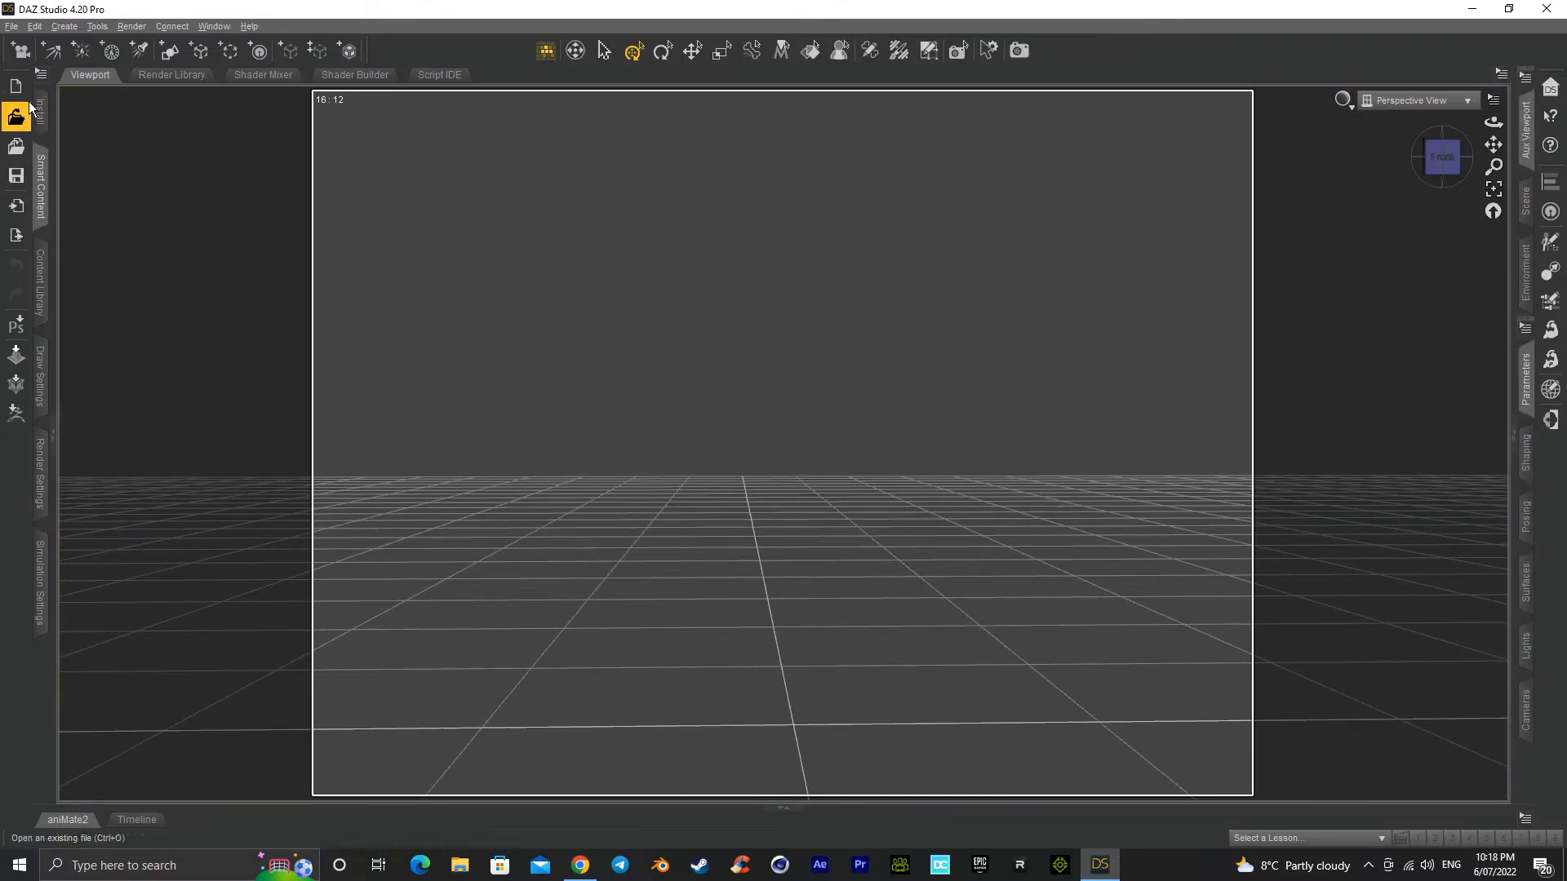
left_click(40, 320)
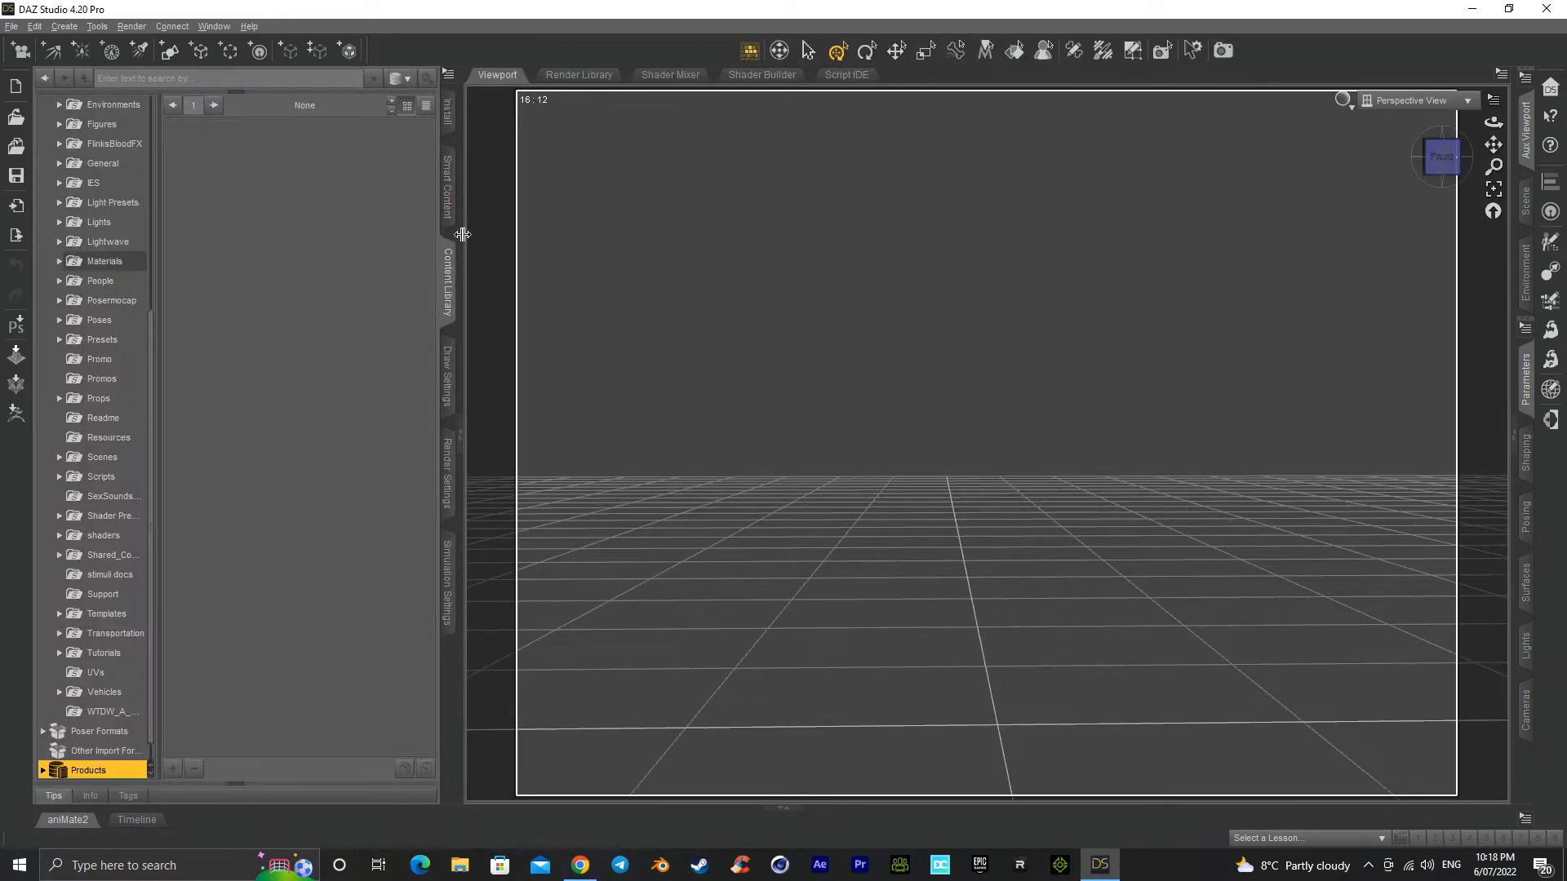
Step: Switch through the docked Smart Content and Content Library panes, and undock the Install pane and close it
left_click(449, 204)
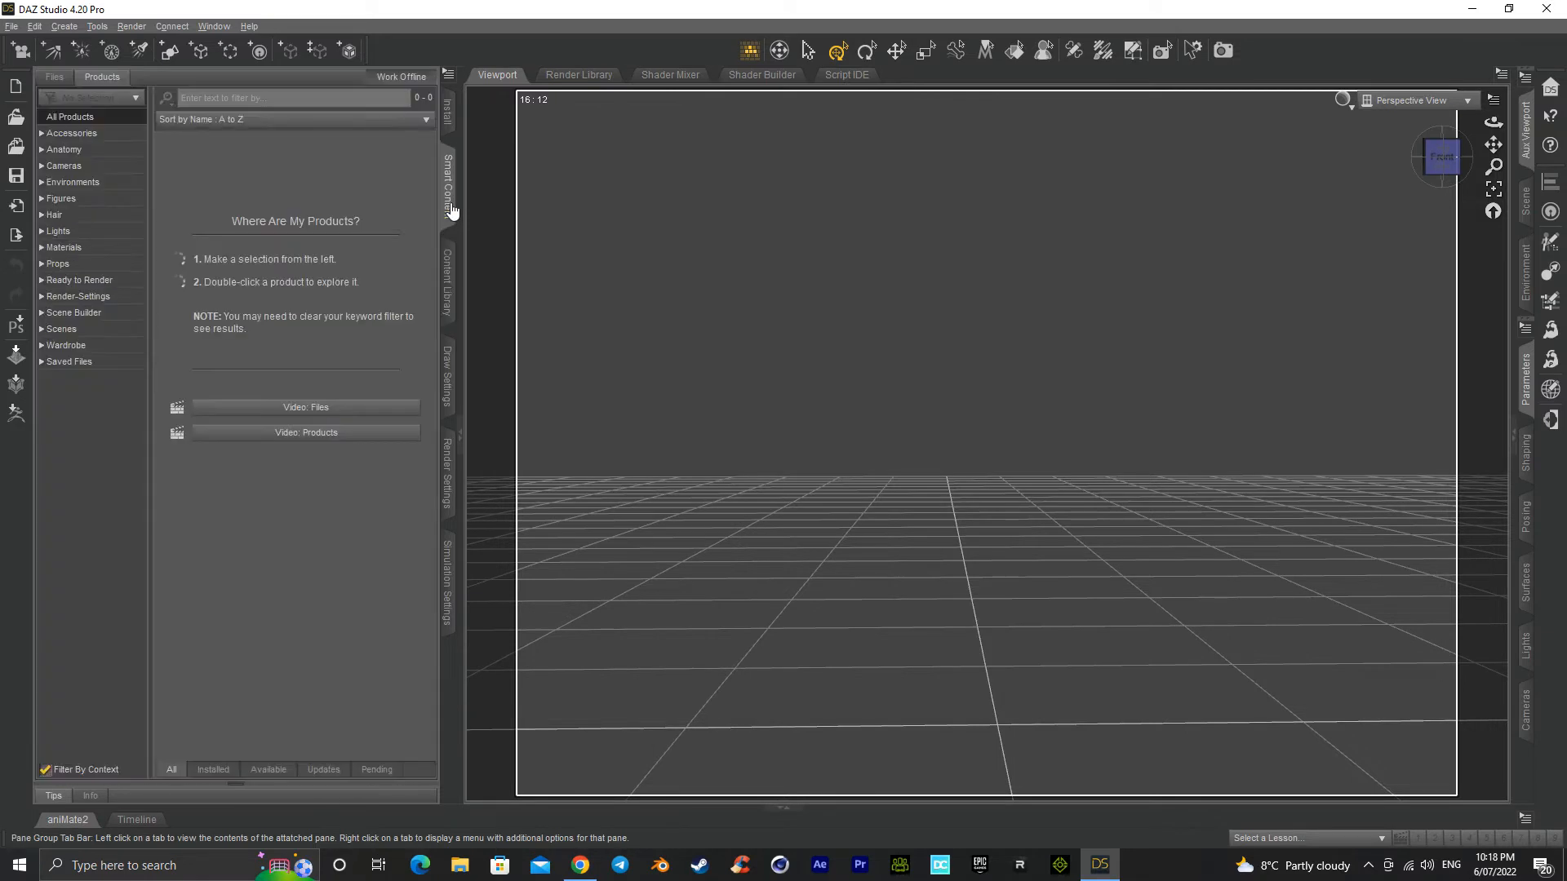
left_click(448, 288)
left_click(448, 114)
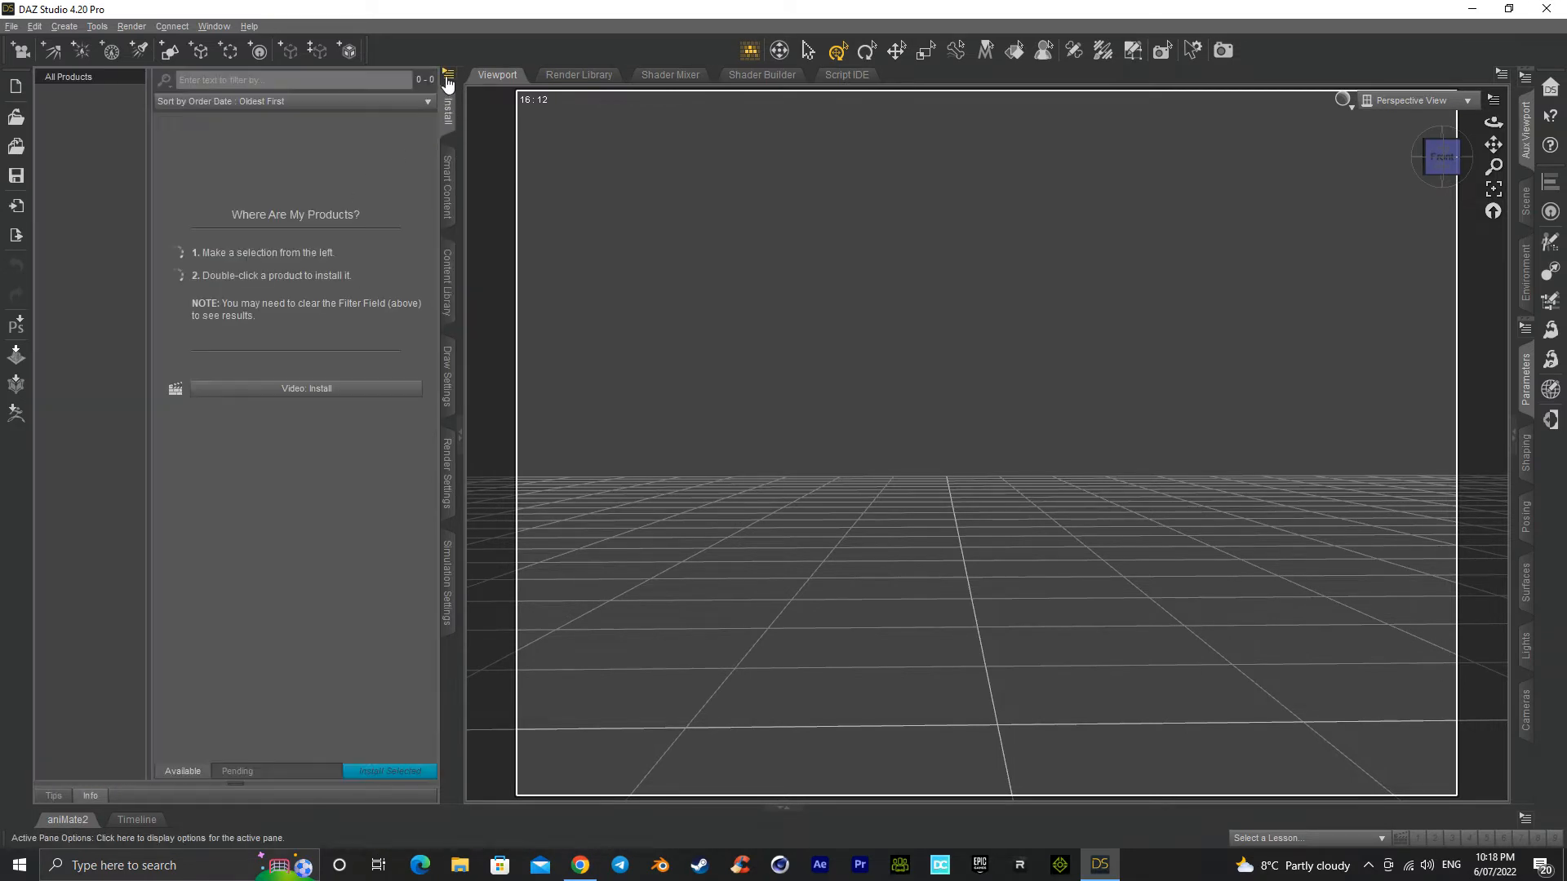
left_click(447, 75)
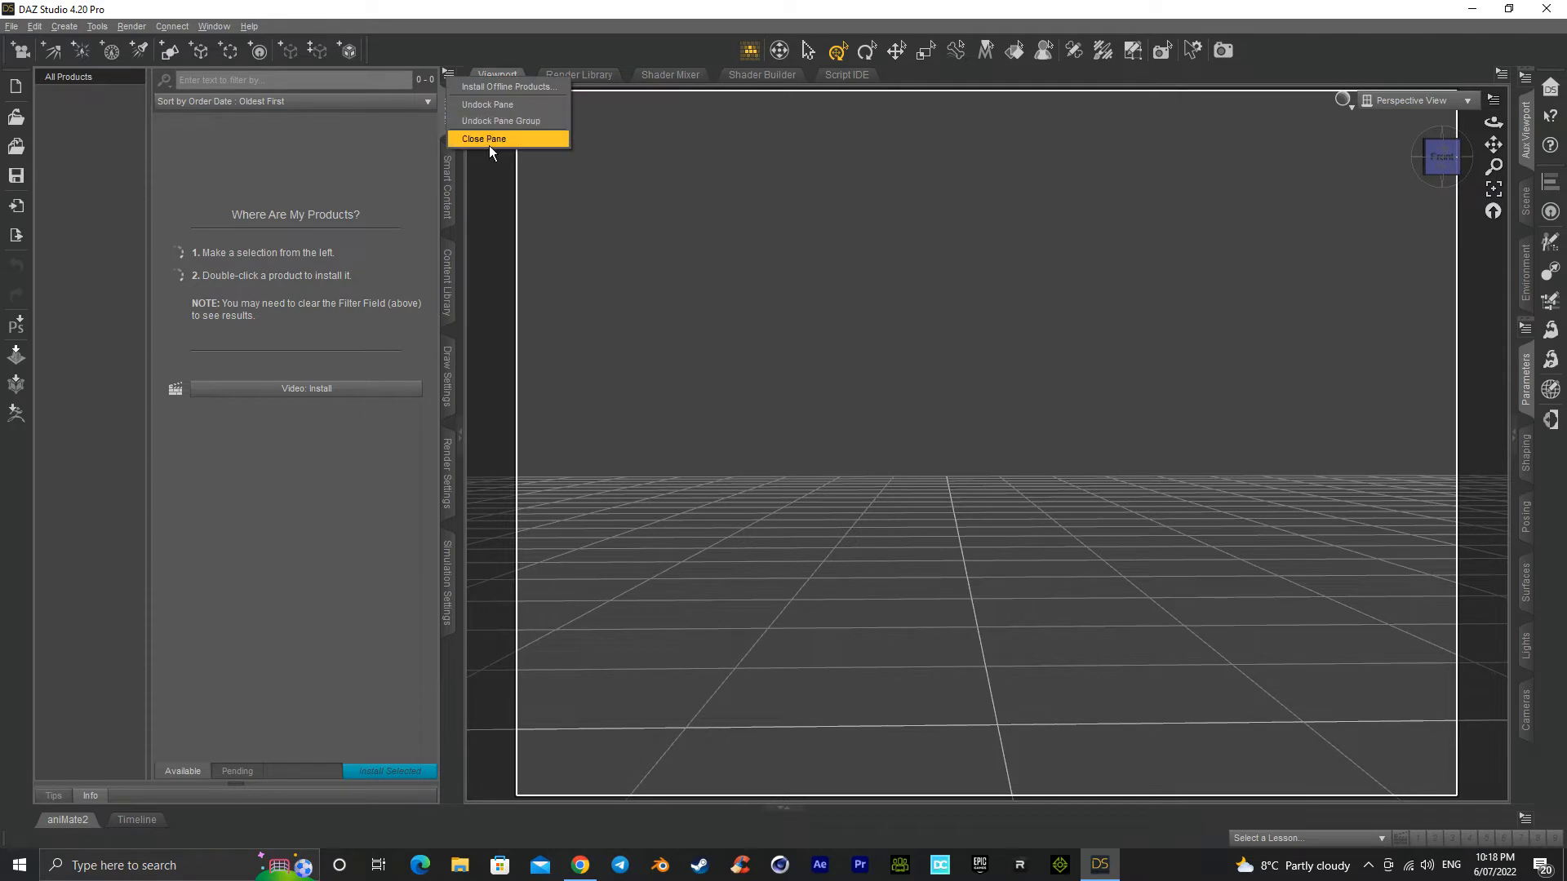
left_click(482, 105)
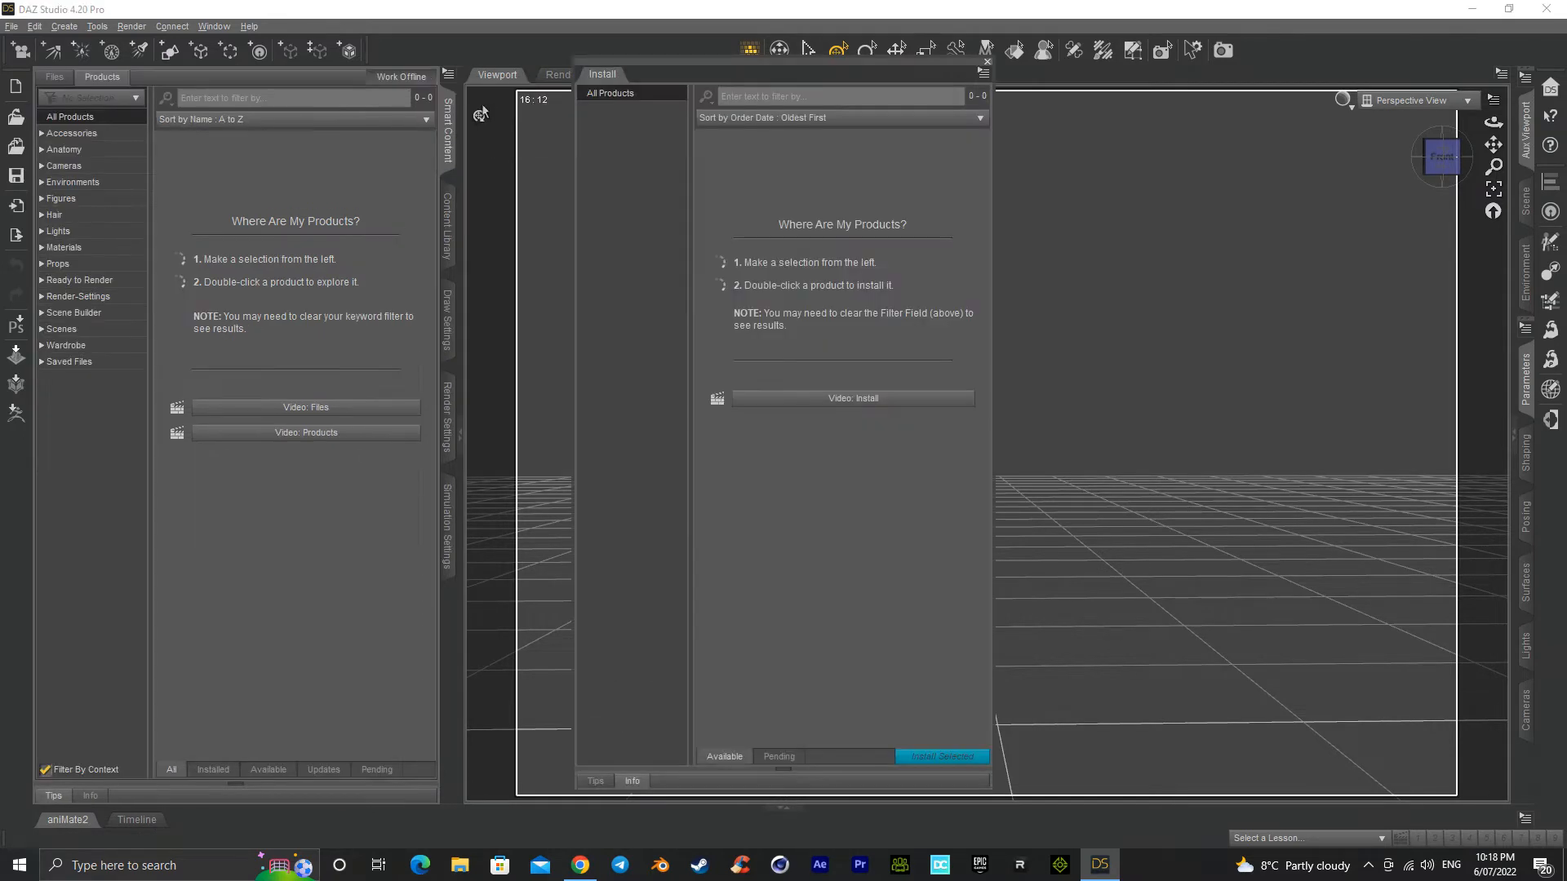
left_click(988, 61)
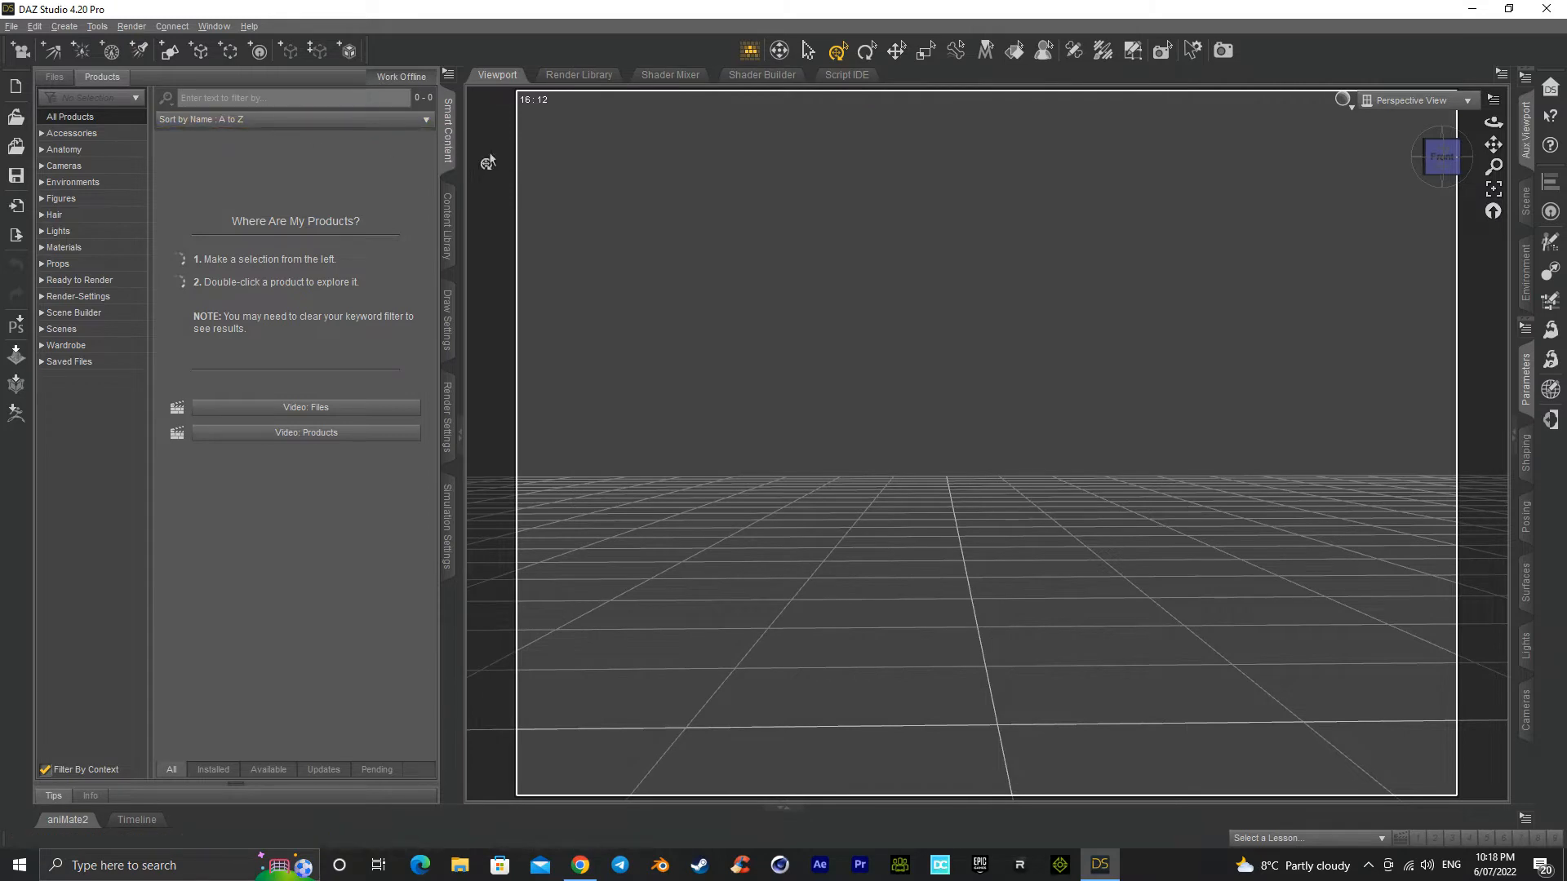
Step: Collapse the docking area beside the viewport, reopen it with the Content Library, and collapse it again
left_click_drag(456, 117, 66, 304)
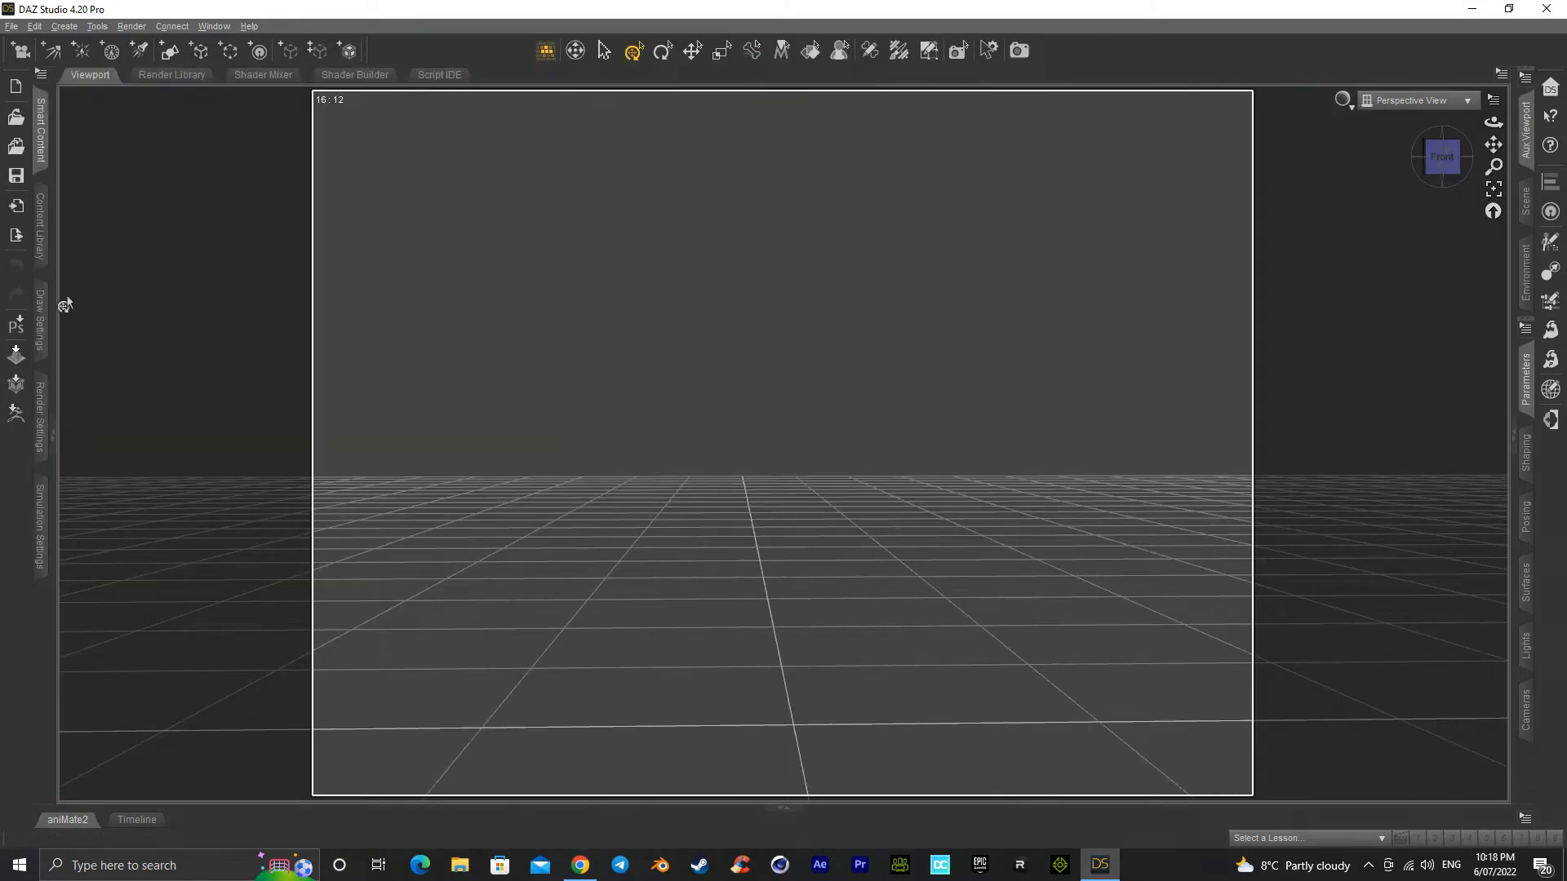
left_click(41, 208)
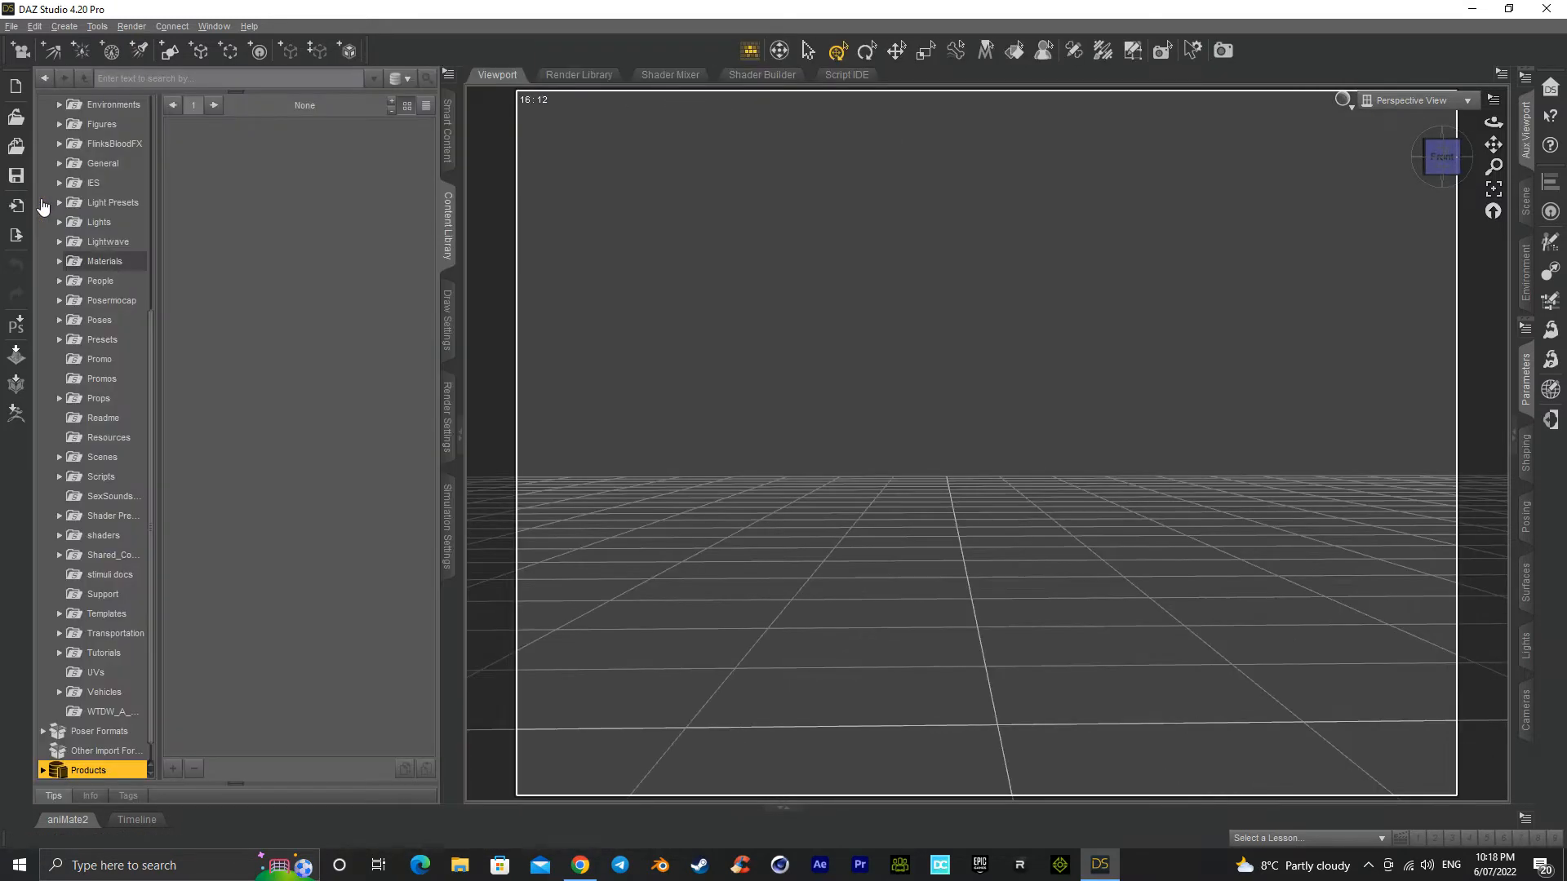
left_click(44, 204)
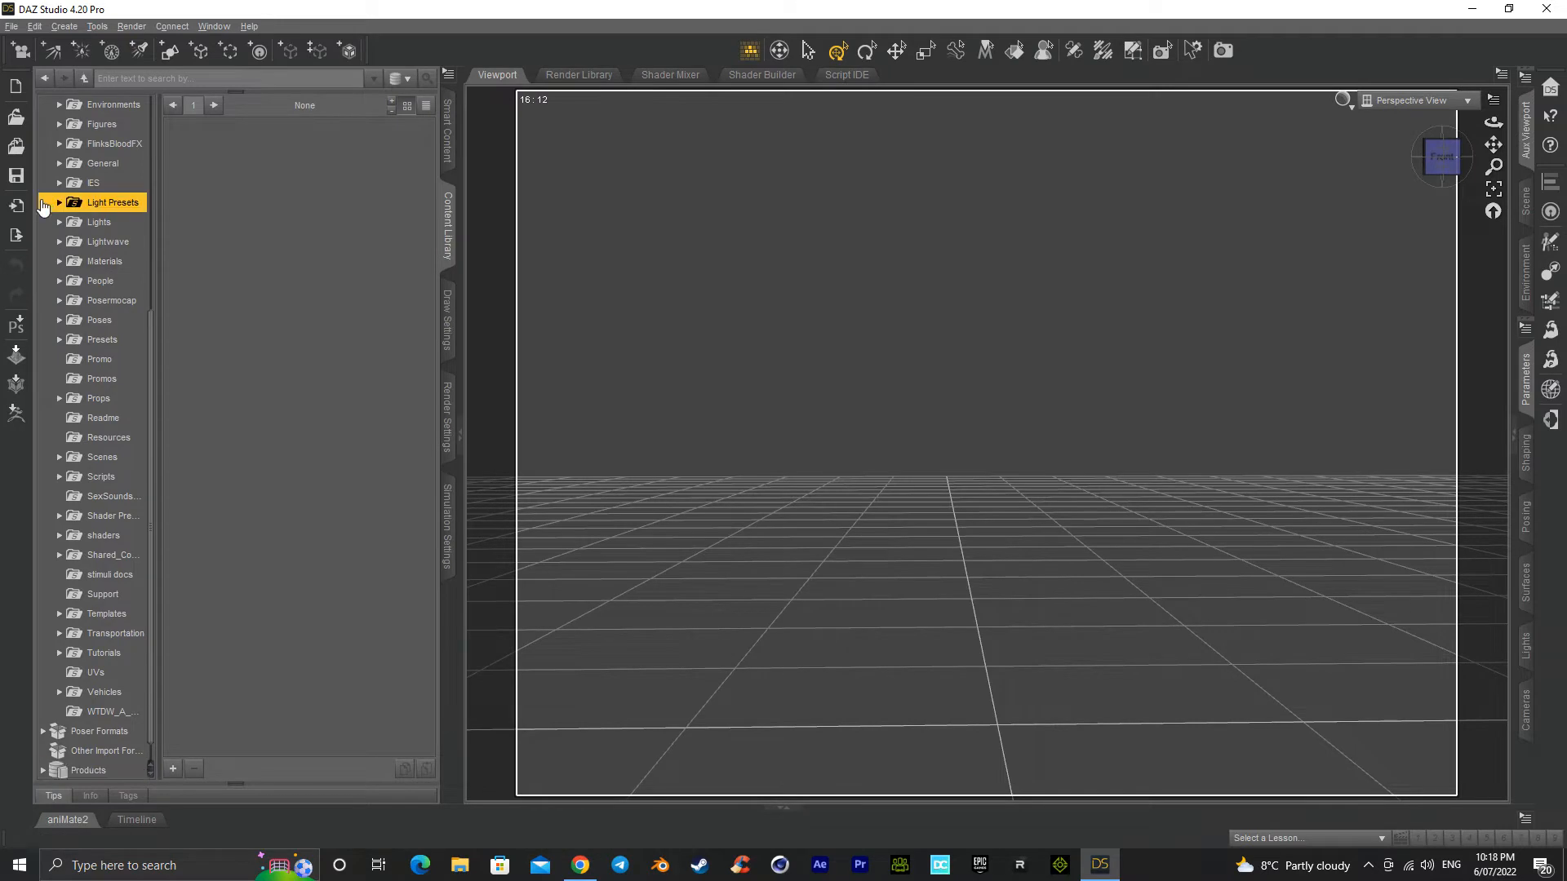
left_click(450, 215)
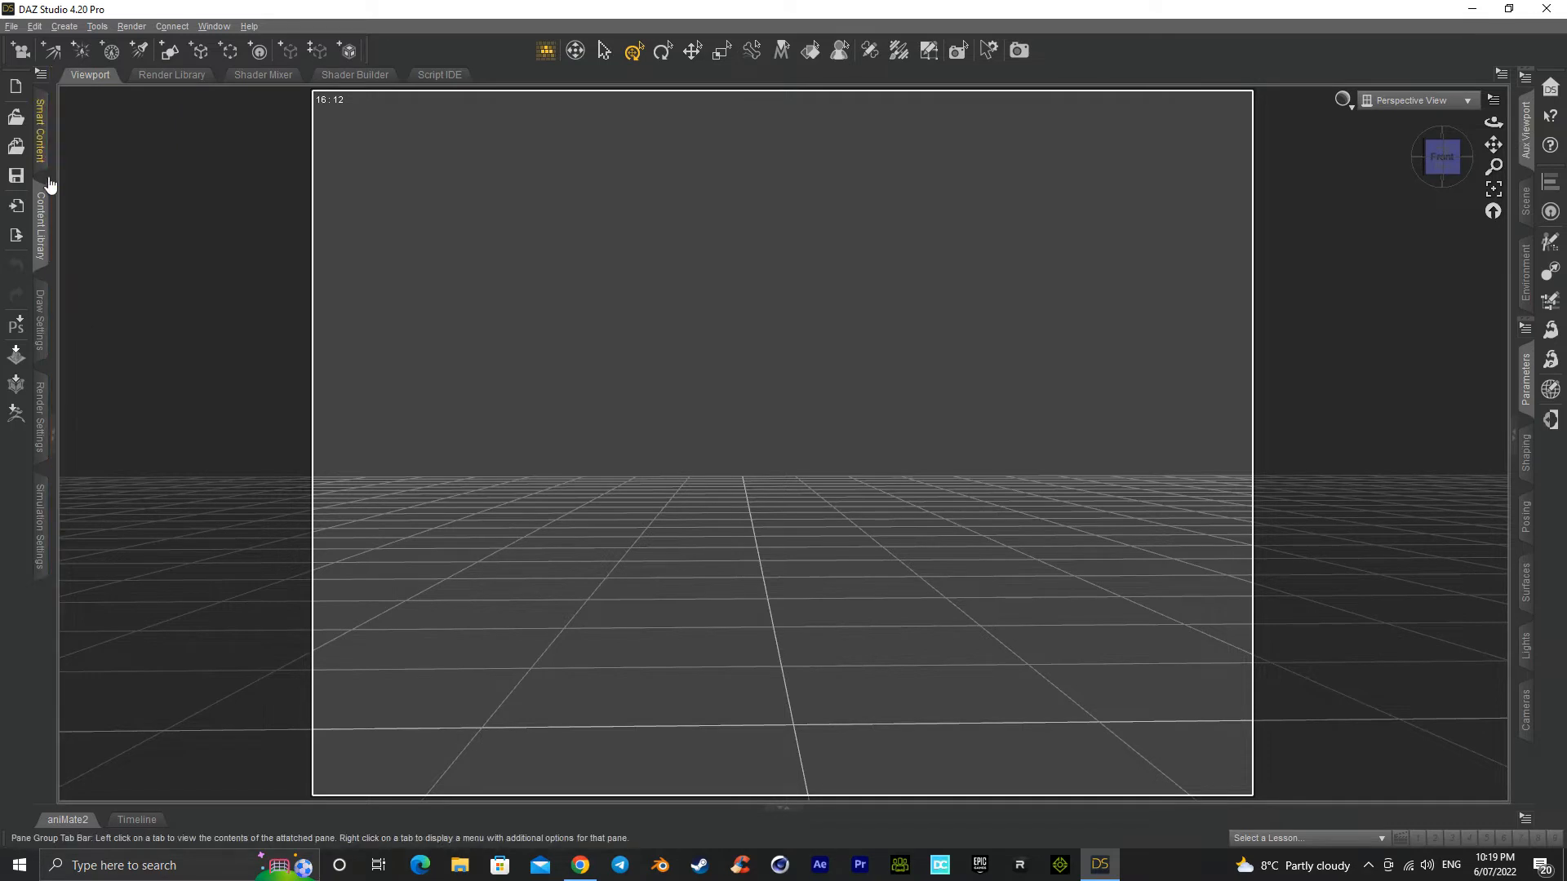
Step: Show the Smart Content pane and browse the Environments, Accessories, Anatomy and Cameras product categories
left_click(40, 130)
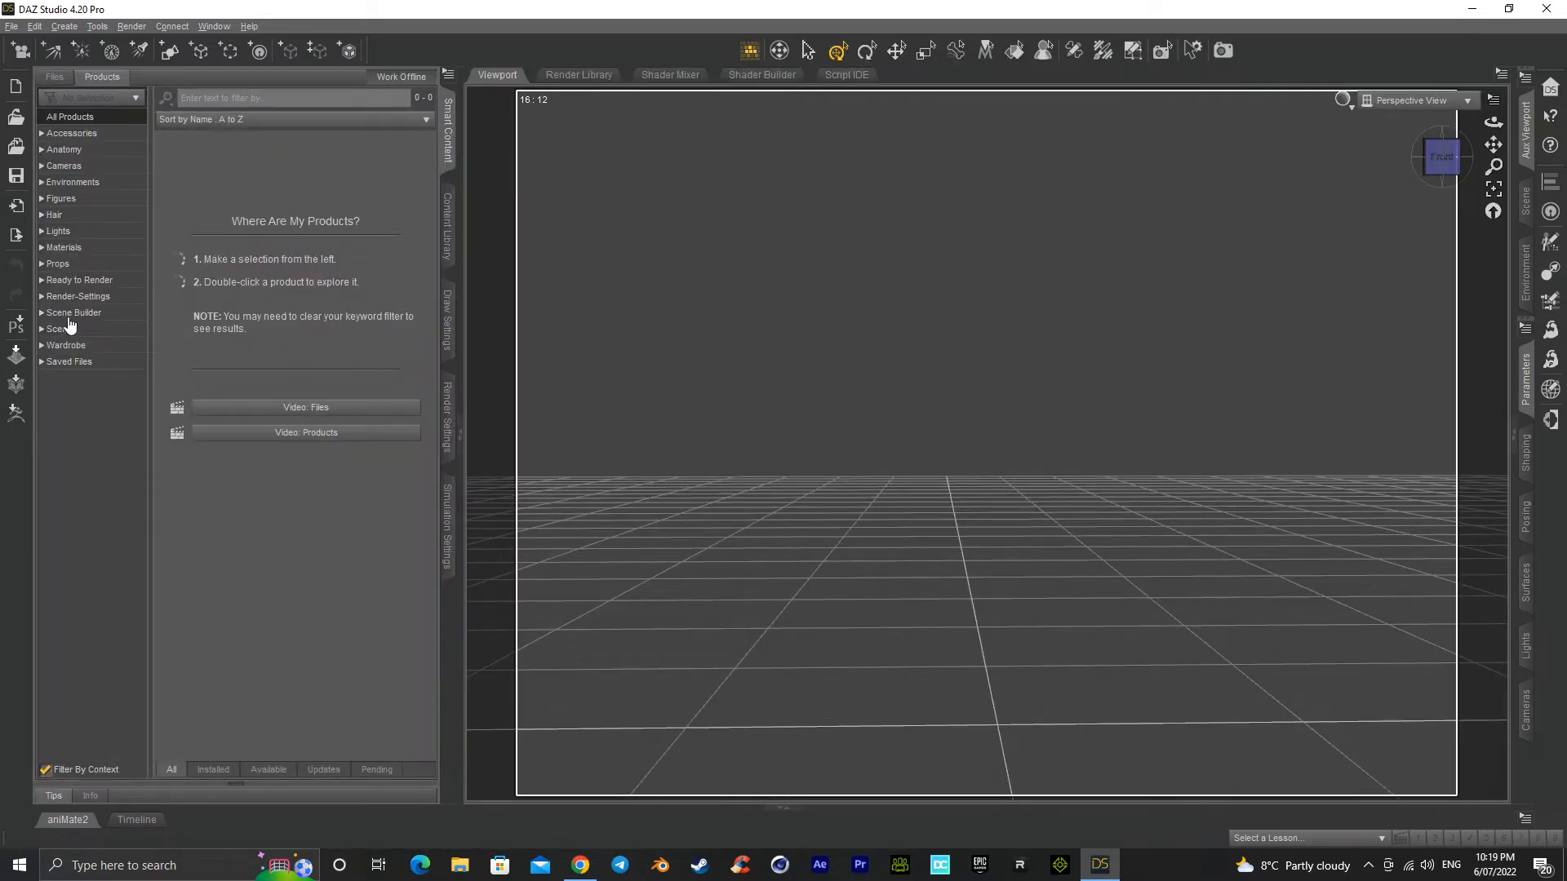
left_click(58, 184)
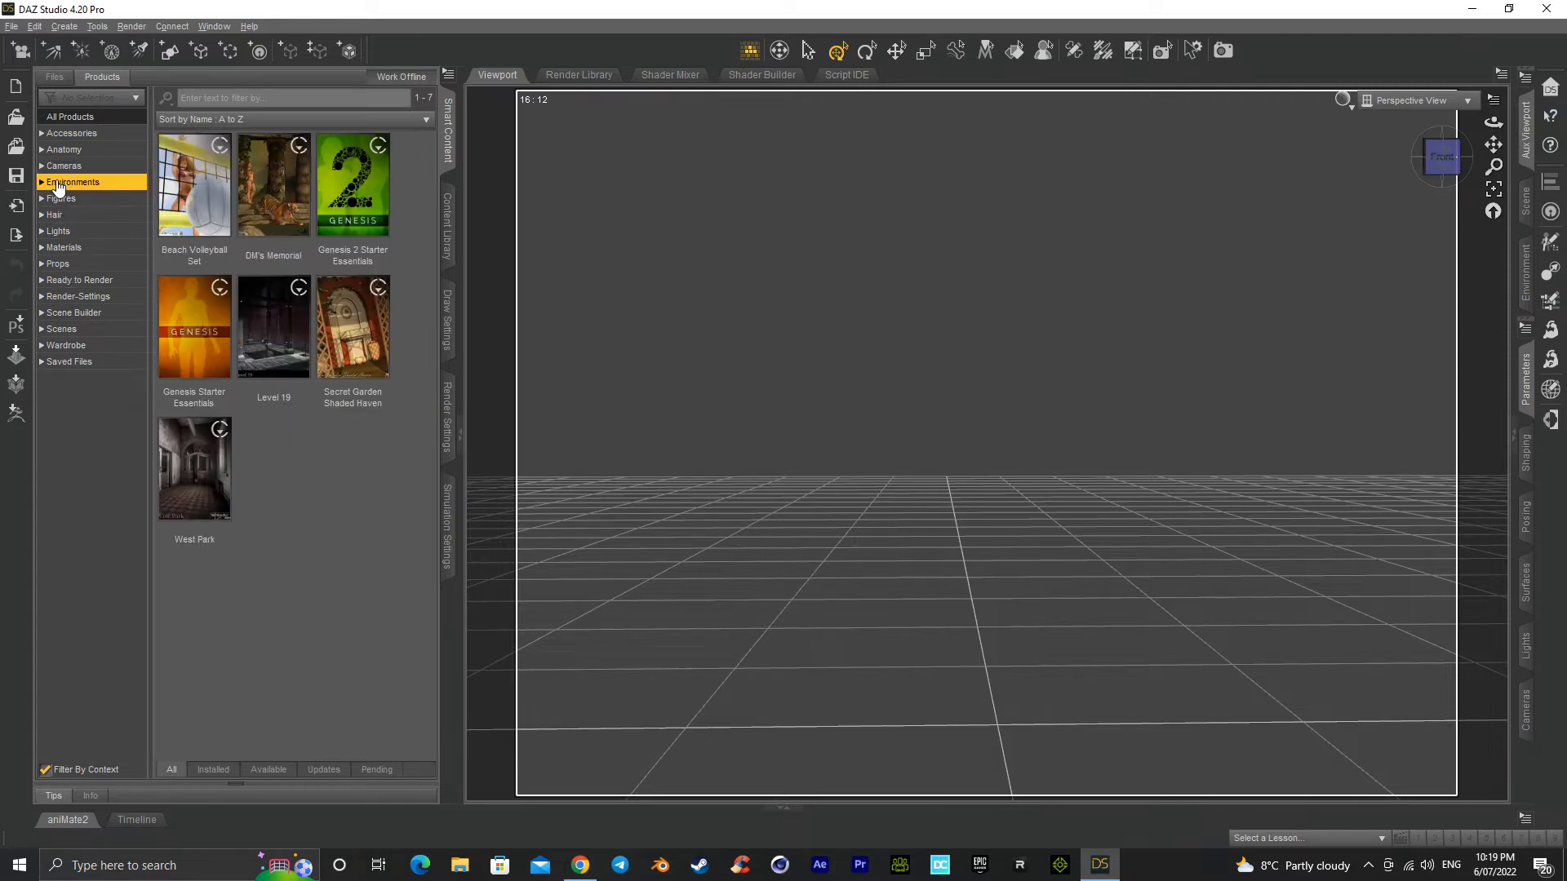
left_click(59, 135)
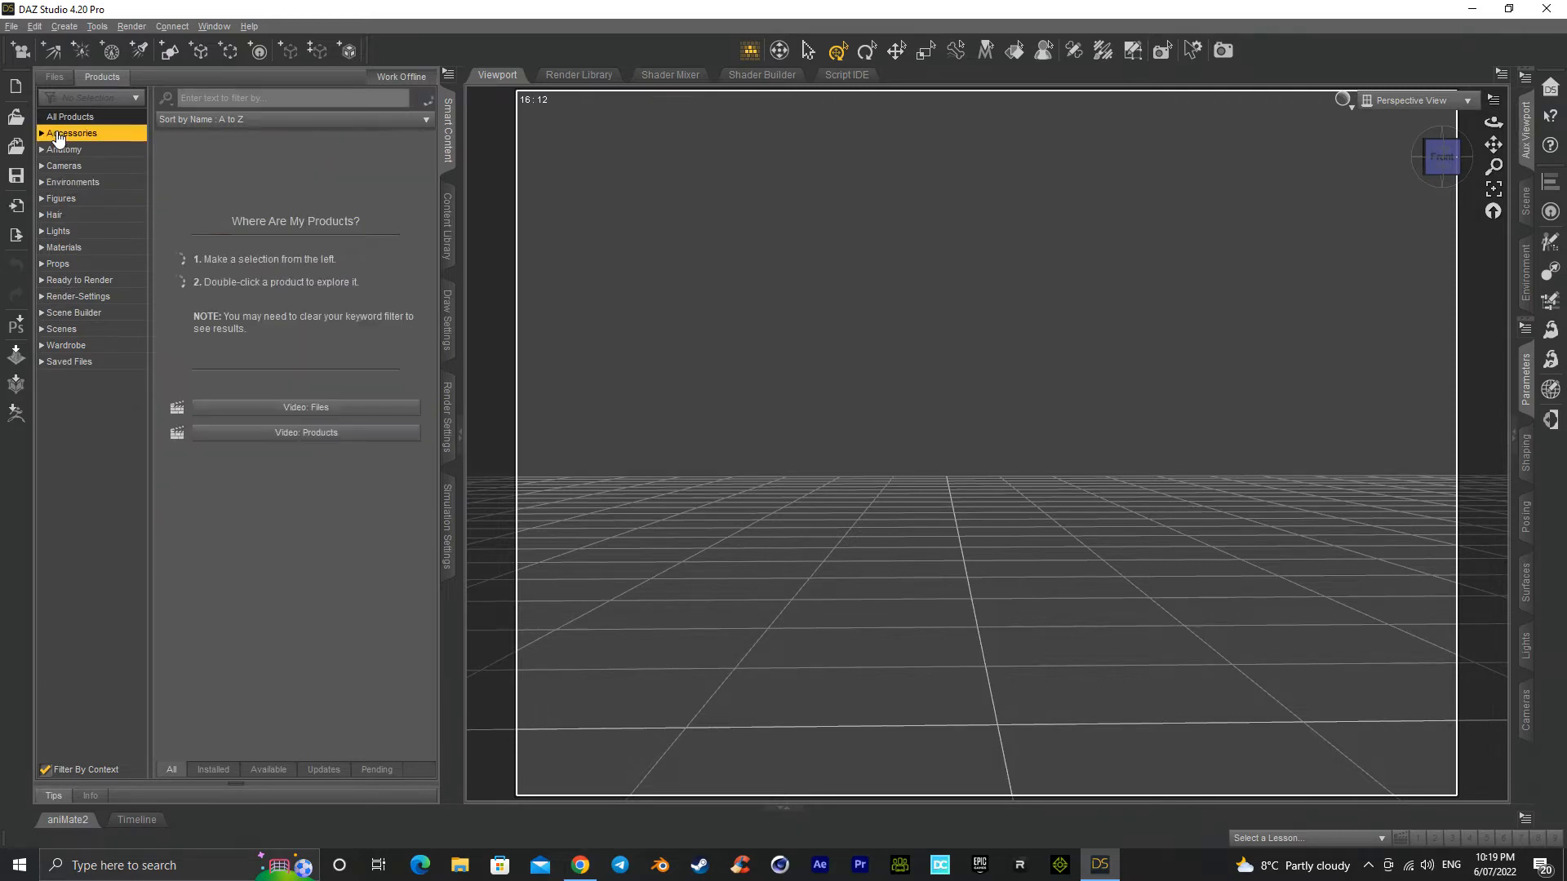
left_click(62, 151)
left_click(65, 166)
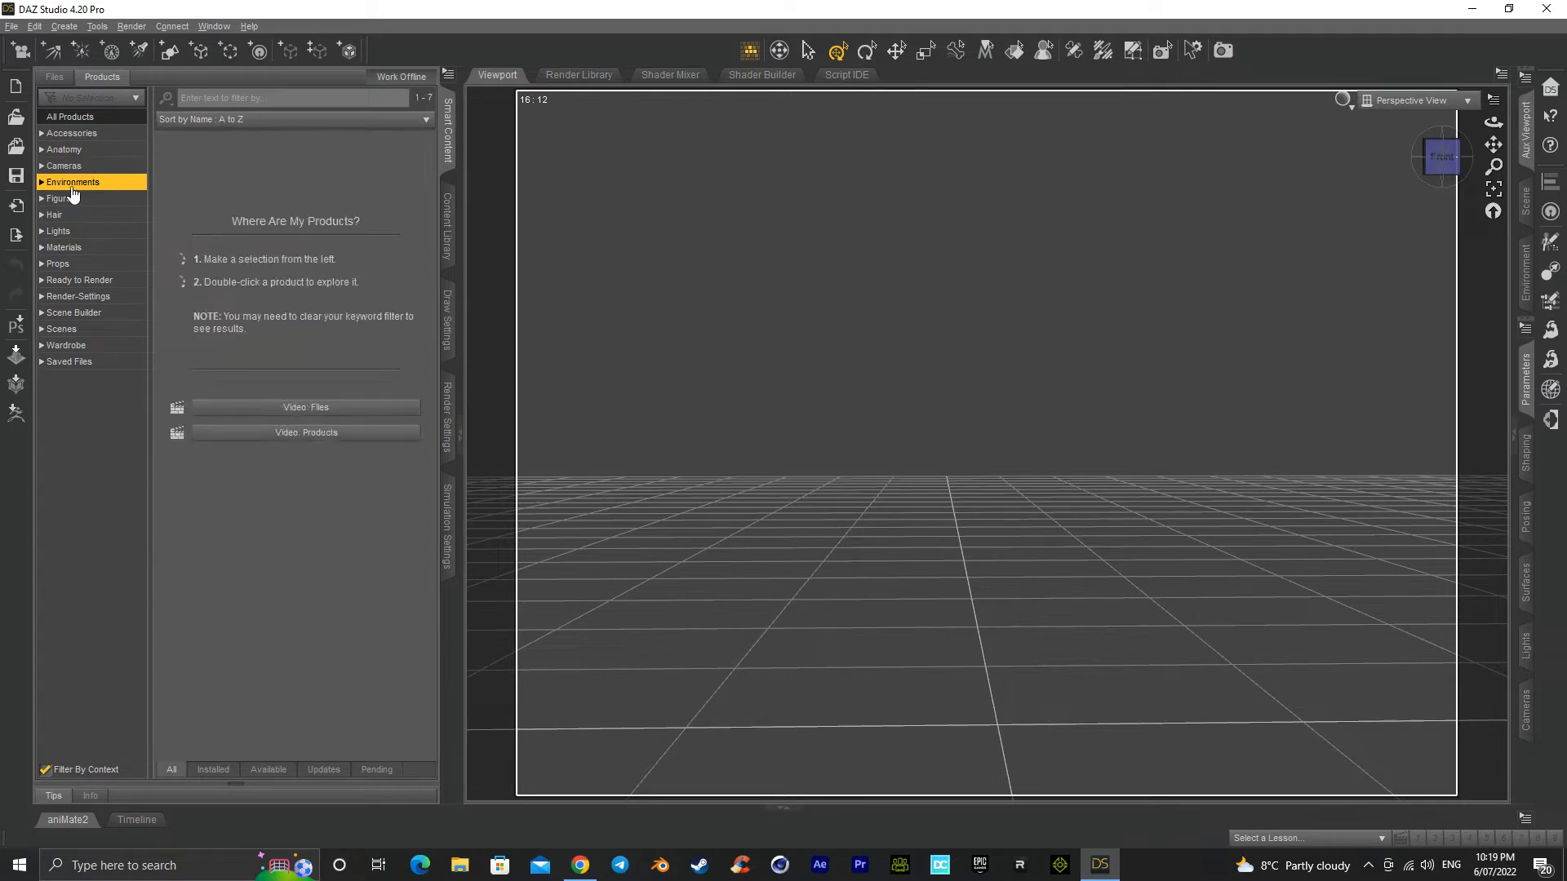
Step: Expand the Figures category with its Creatures and People subcategories, and list the Female people products
left_click(66, 199)
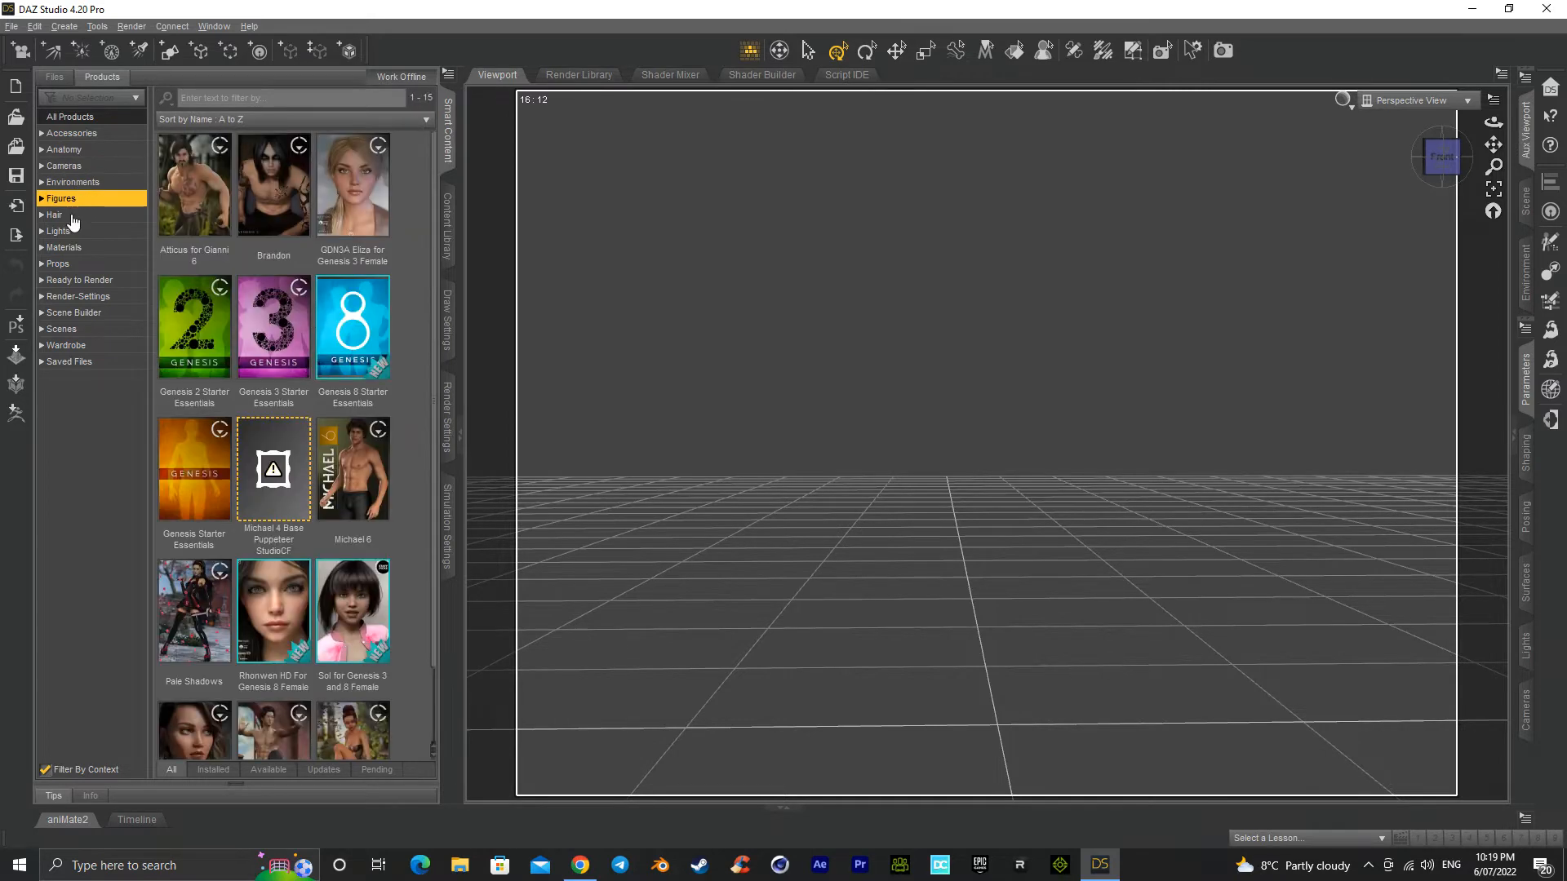
left_click(42, 199)
left_click(67, 217)
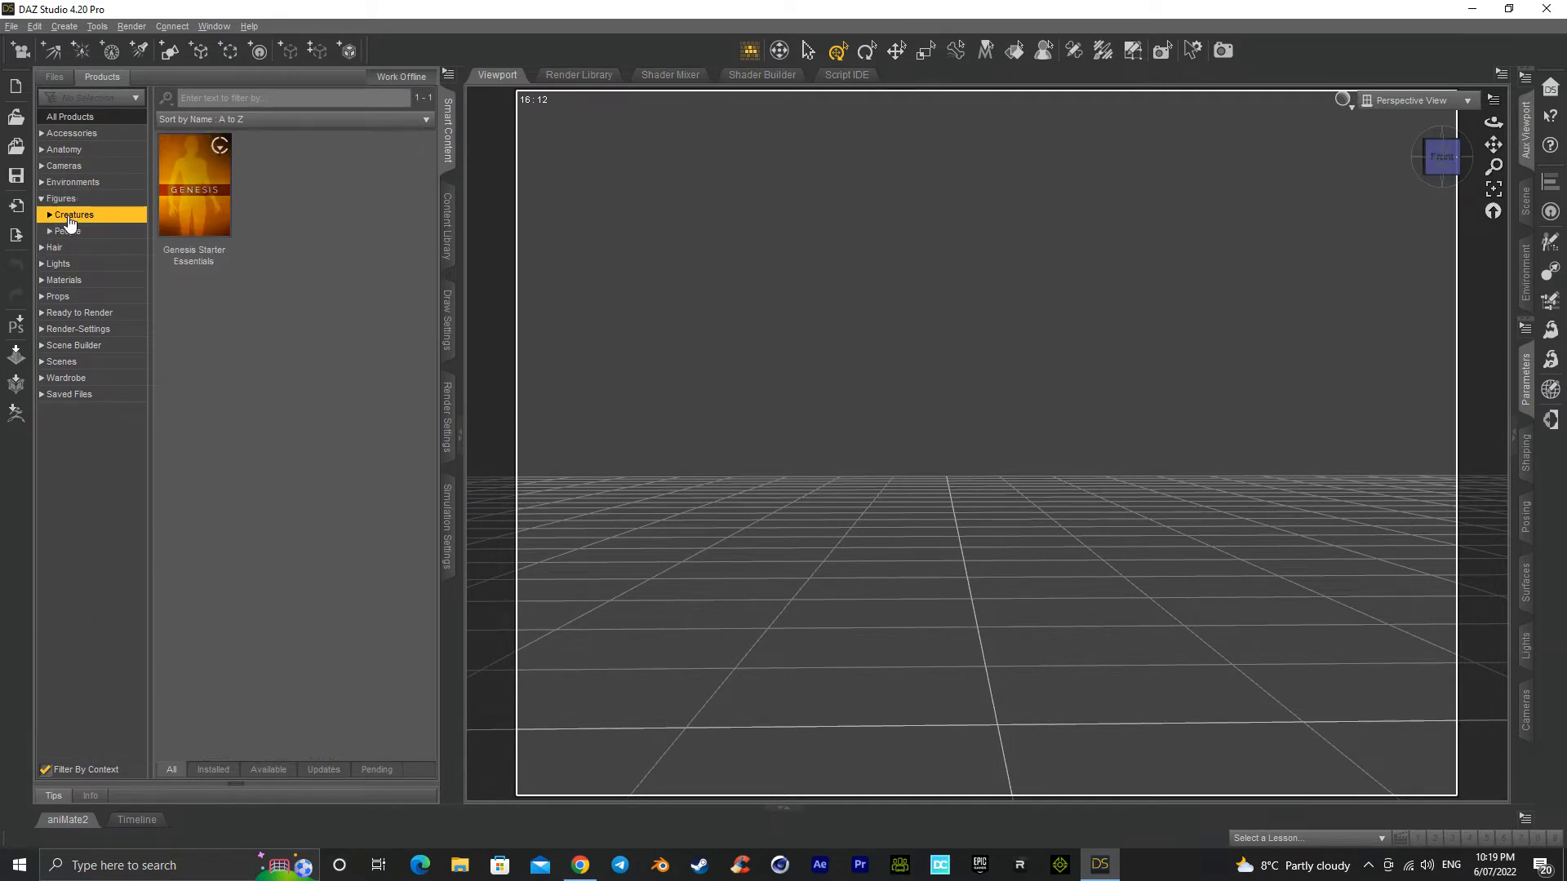
left_click(49, 215)
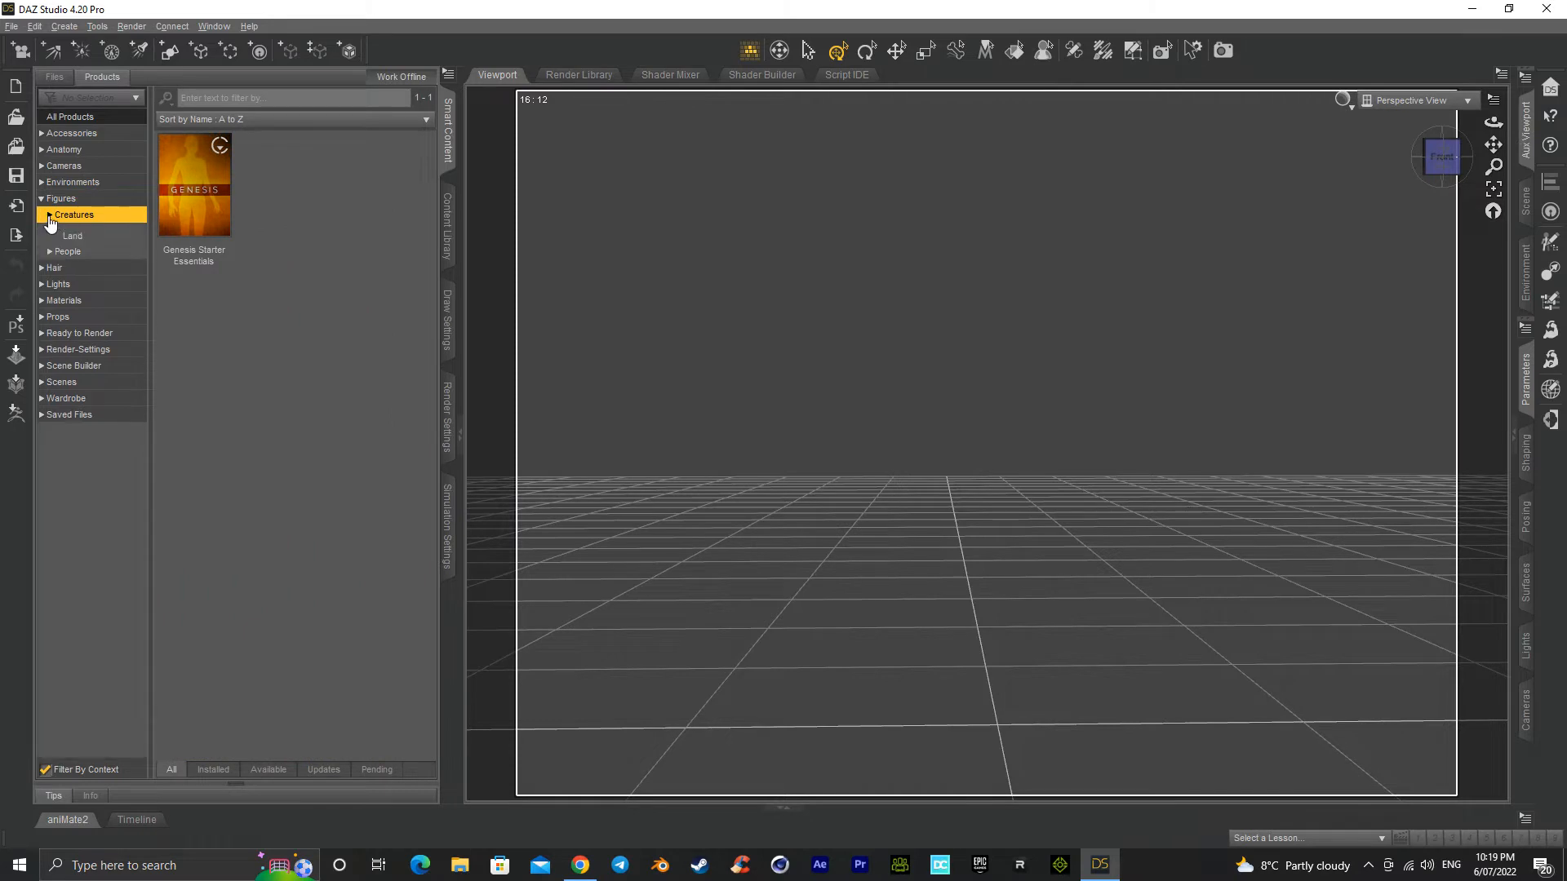
left_click(50, 265)
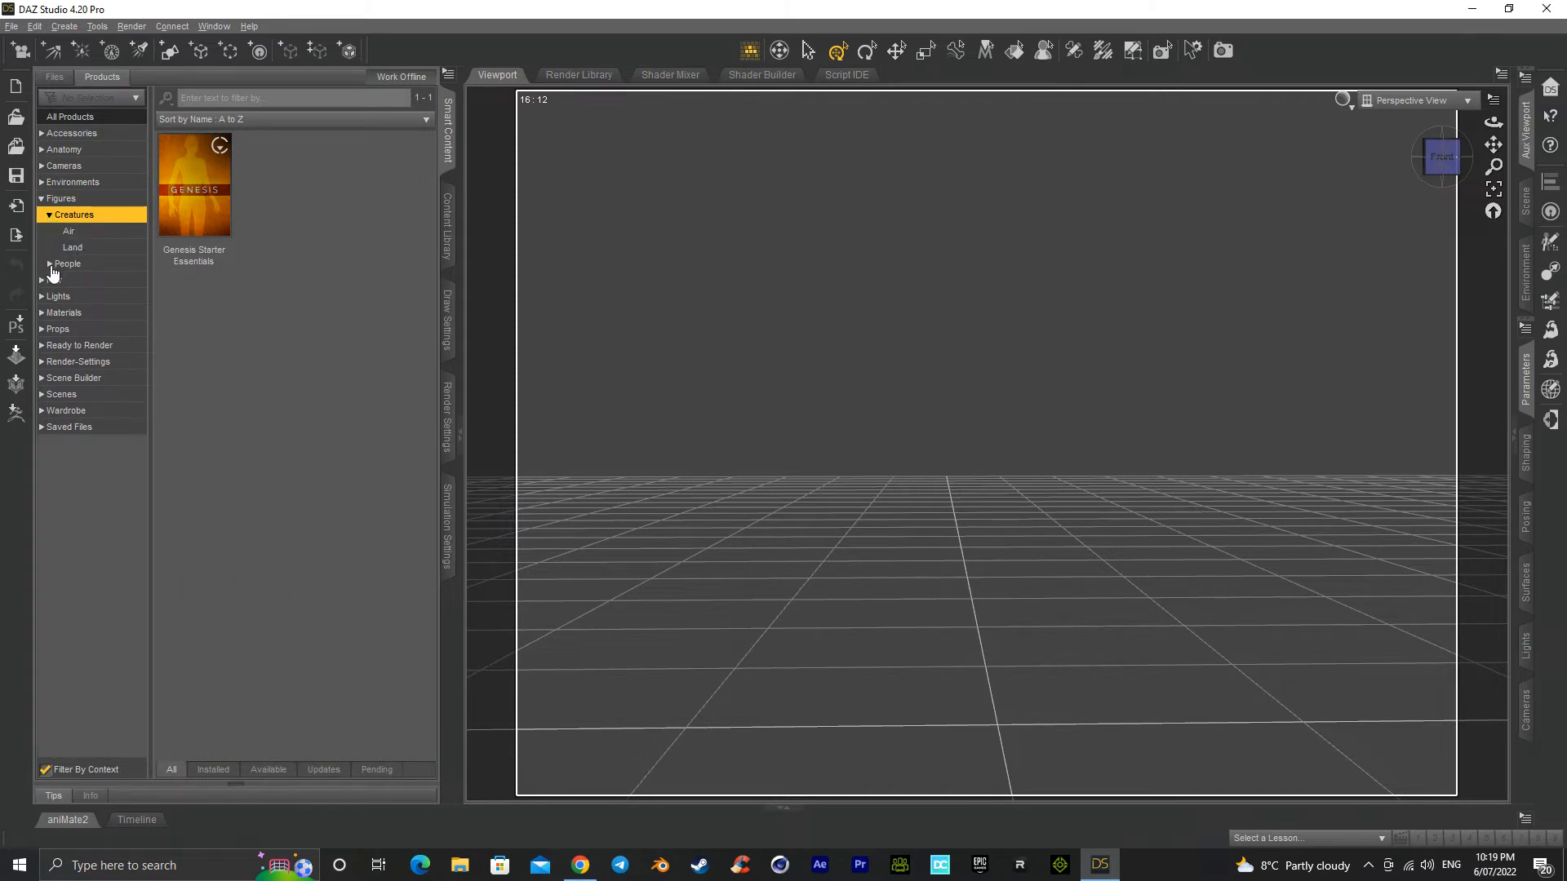
left_click(73, 282)
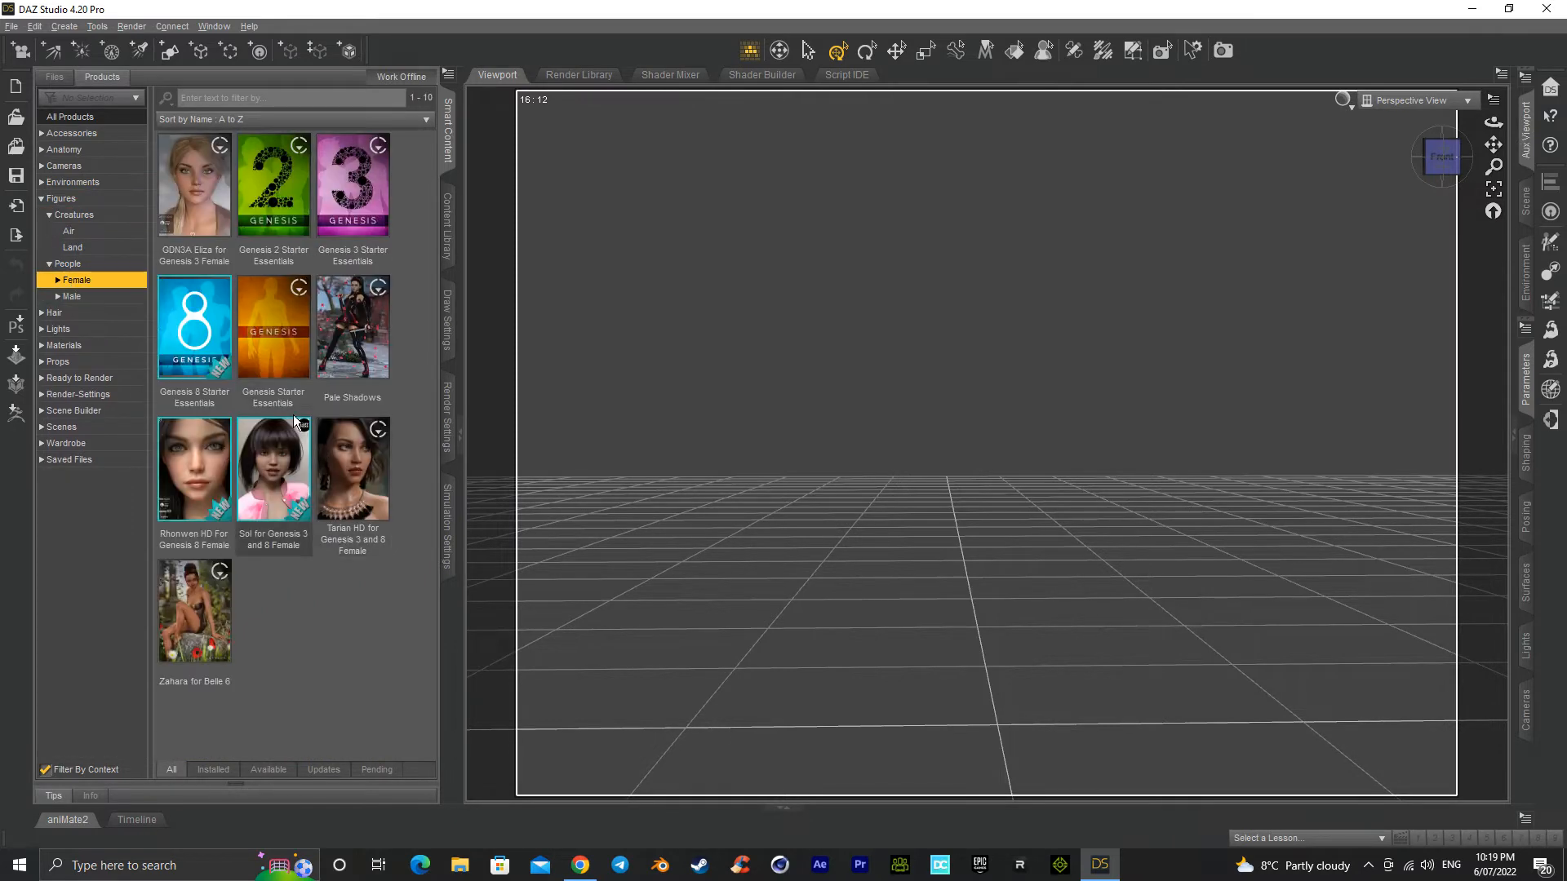
Step: Open the Genesis 8 Starter Essentials product and load the Genesis 8 Basic Female actor from its People figures
double_click(199, 339)
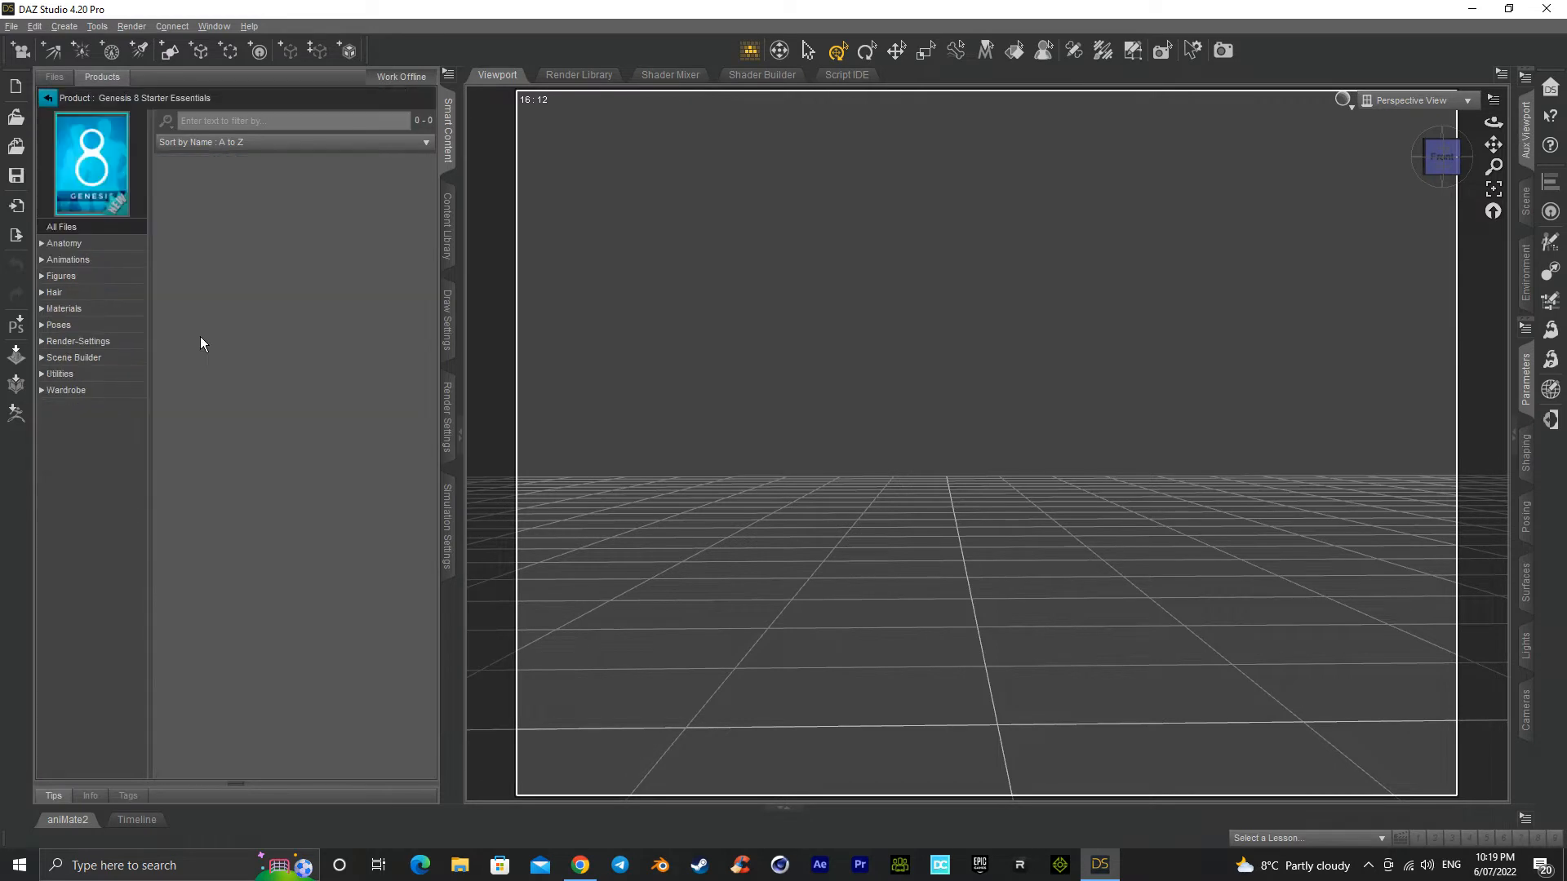
left_click(41, 276)
left_click(57, 295)
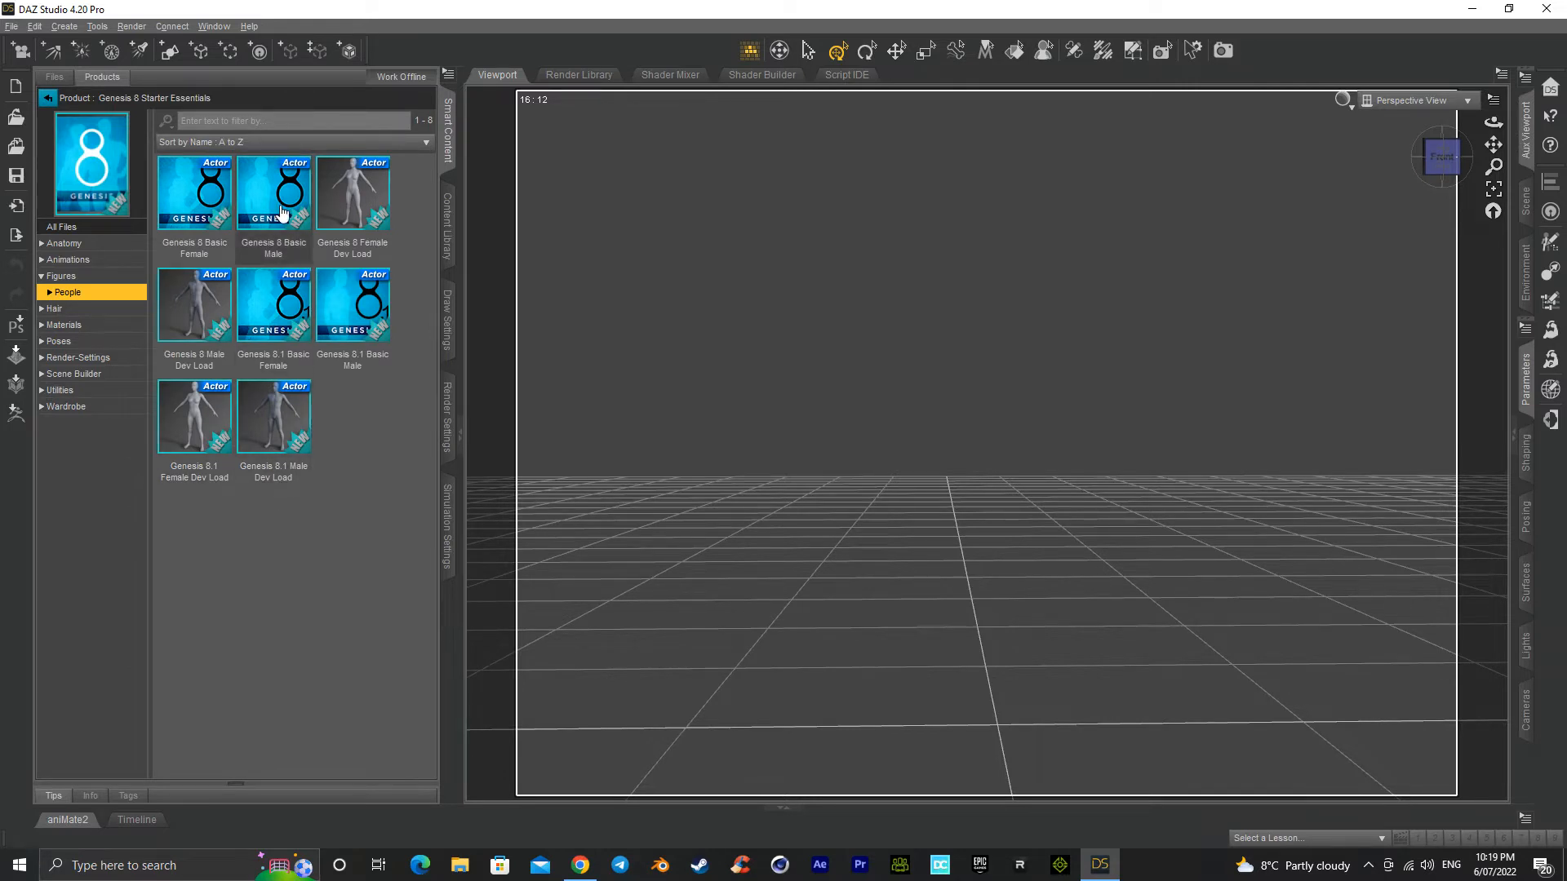
left_click(204, 198)
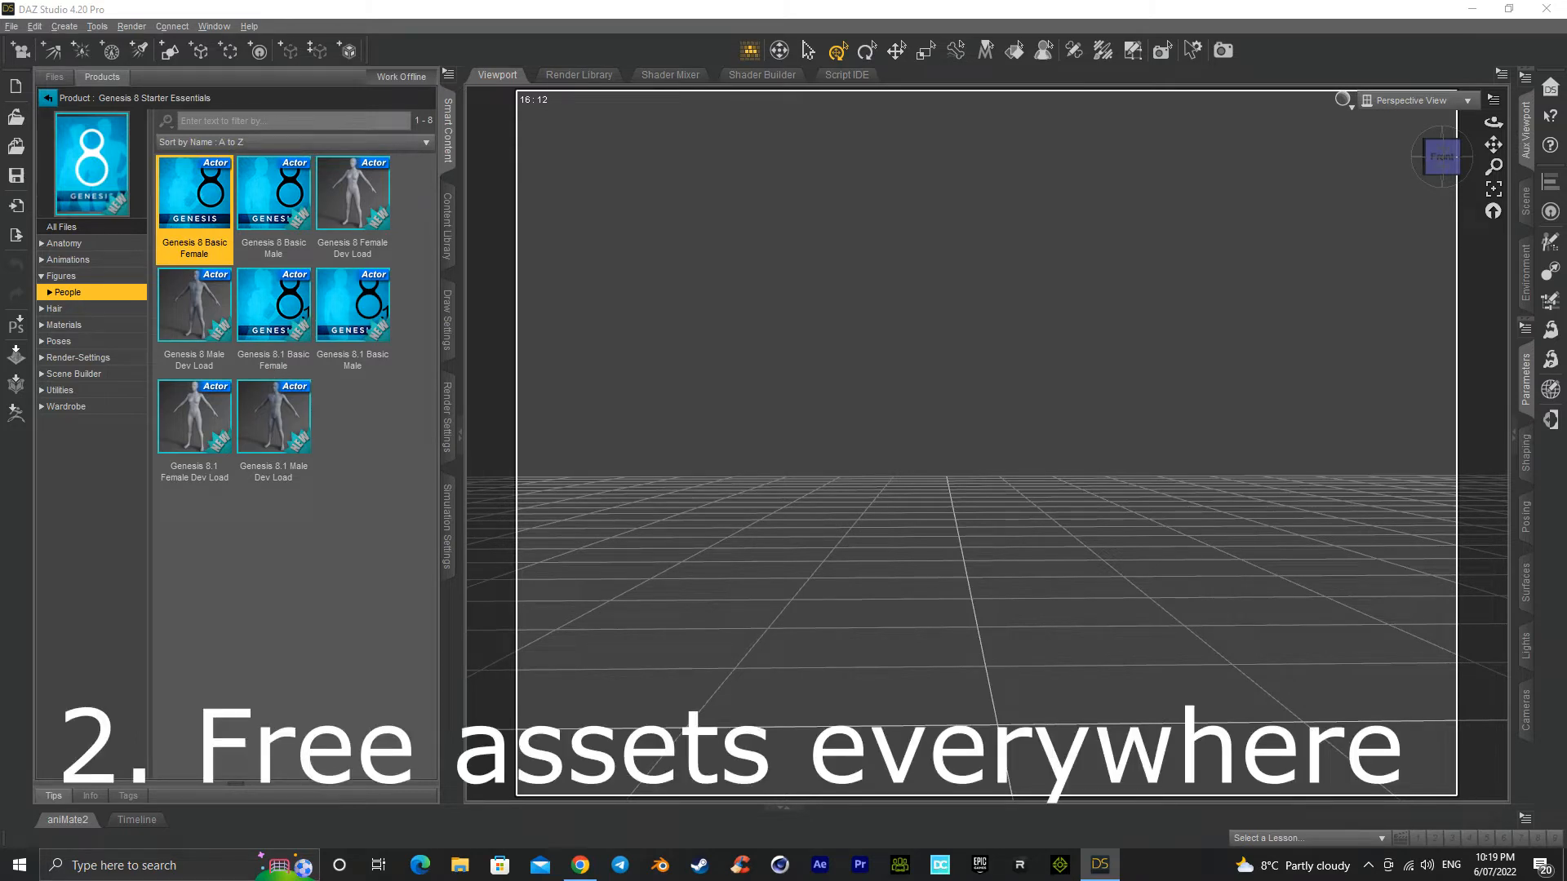
Step: Select the figure's head and try to rotate it with the Rotate tool
left_click_drag(826, 401, 805, 283)
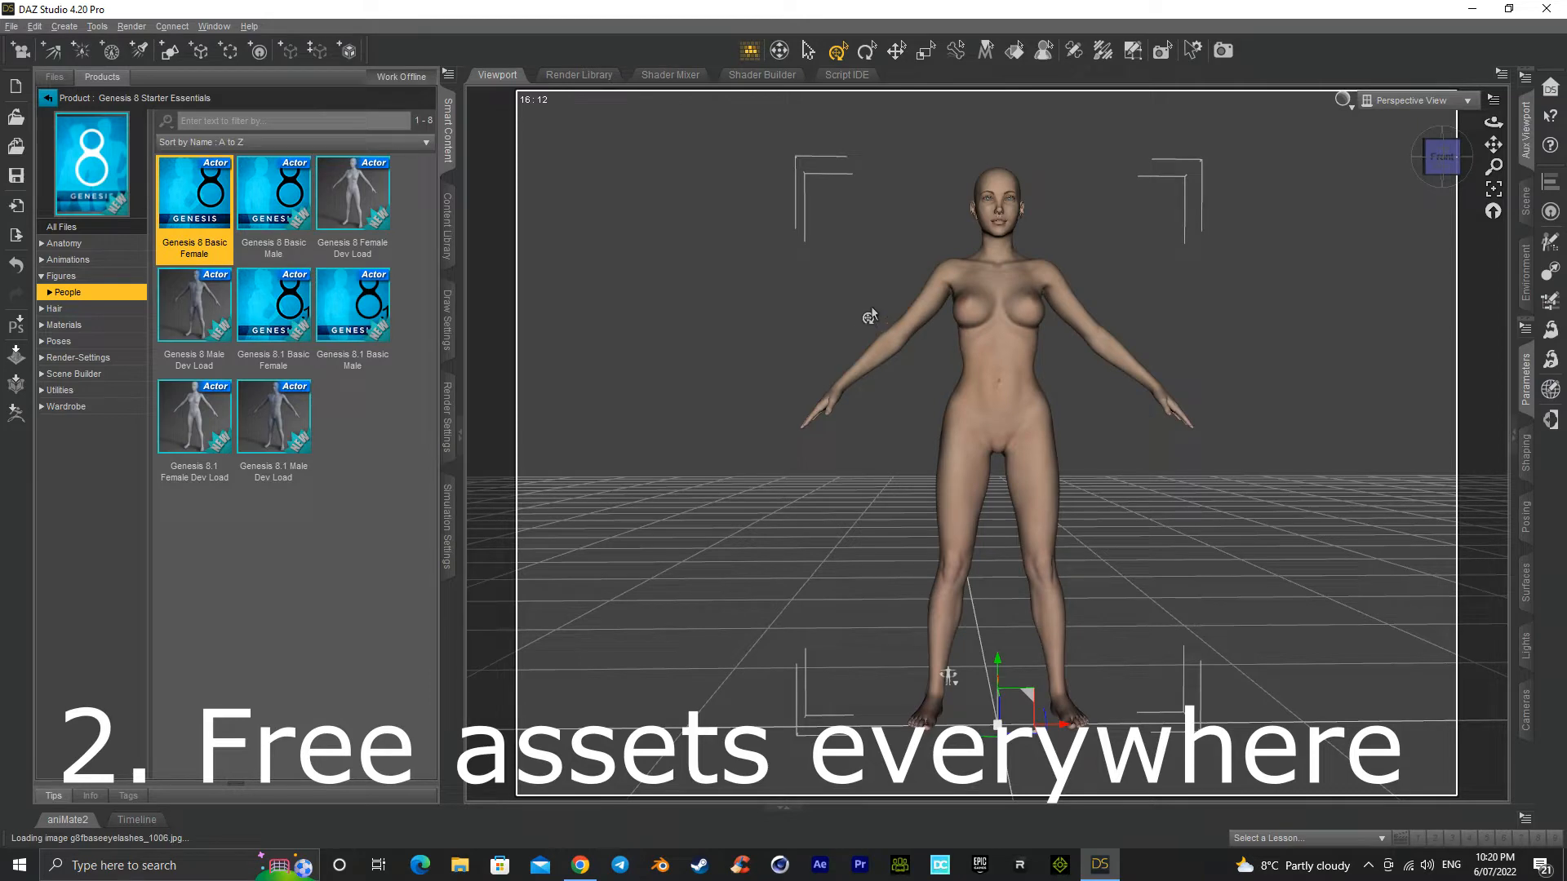
left_click_drag(1447, 169, 1447, 214)
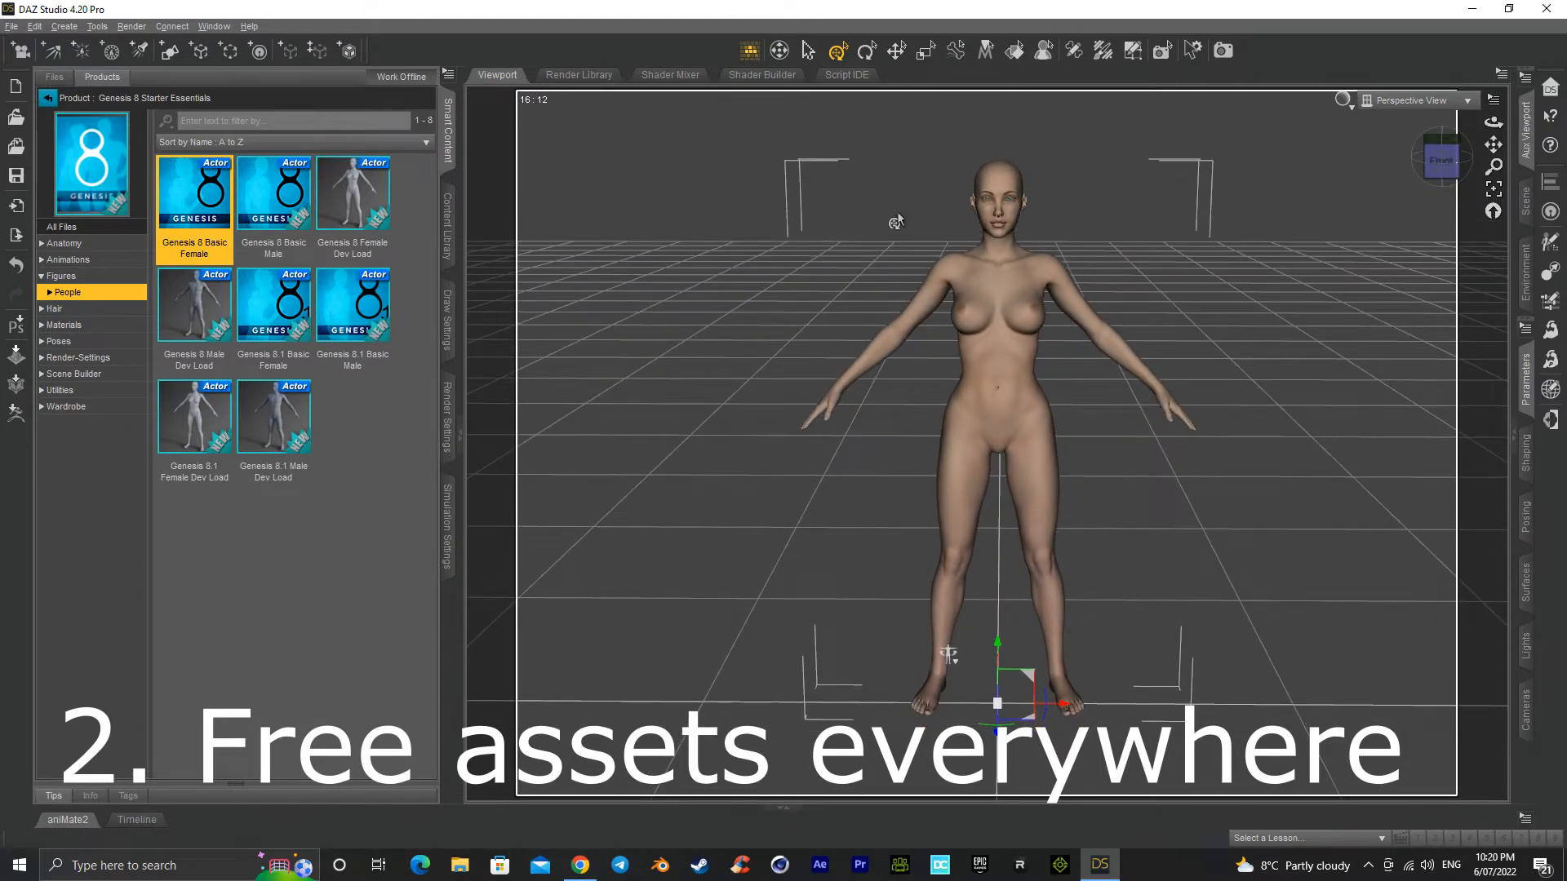
left_click(1002, 204)
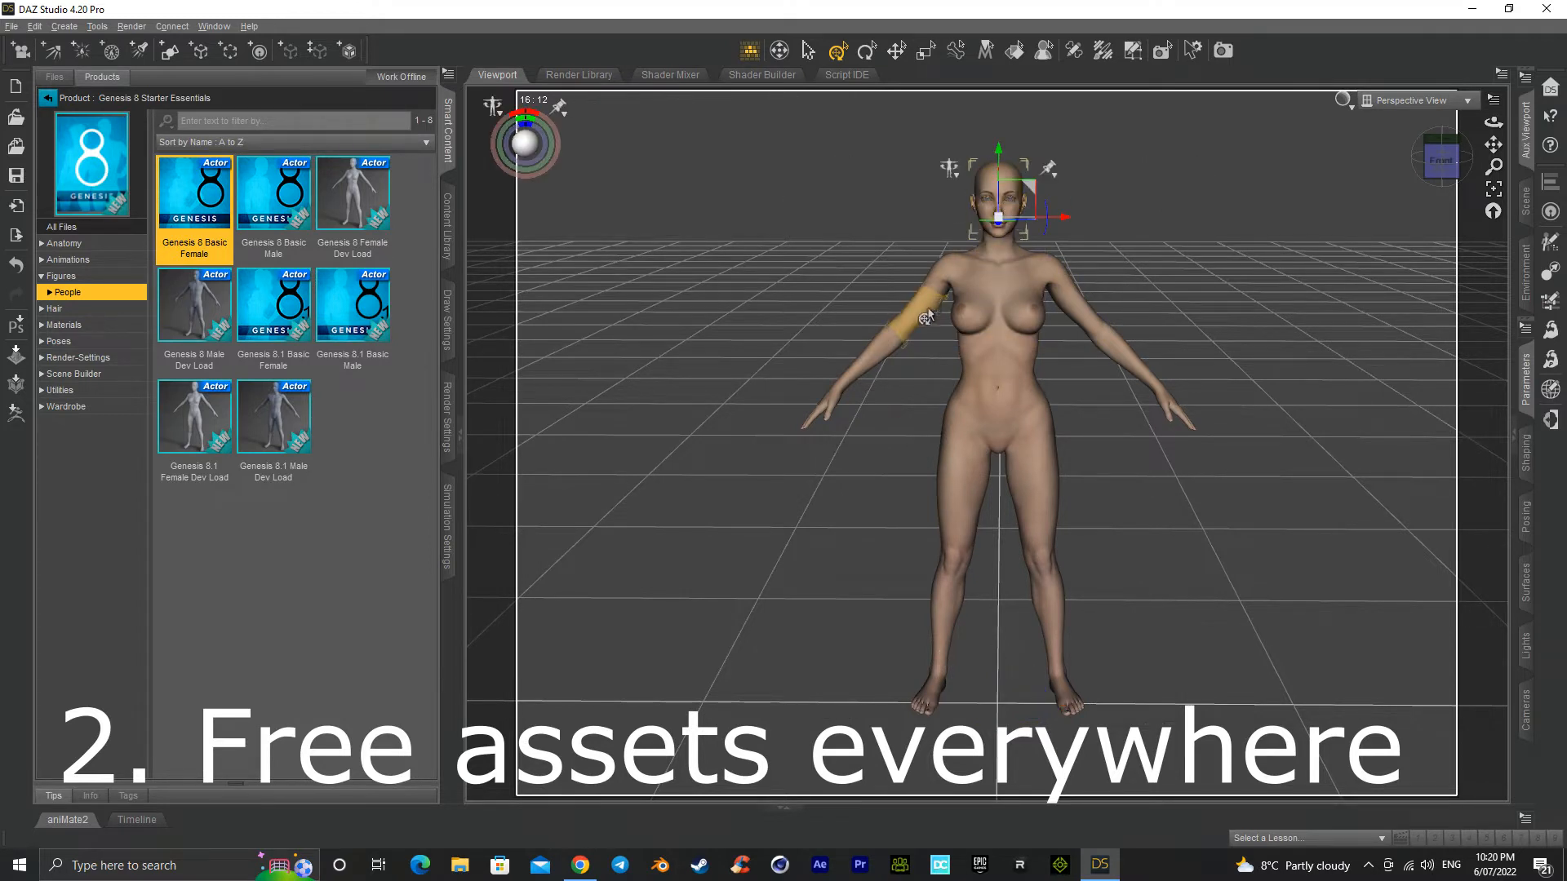
left_click(868, 51)
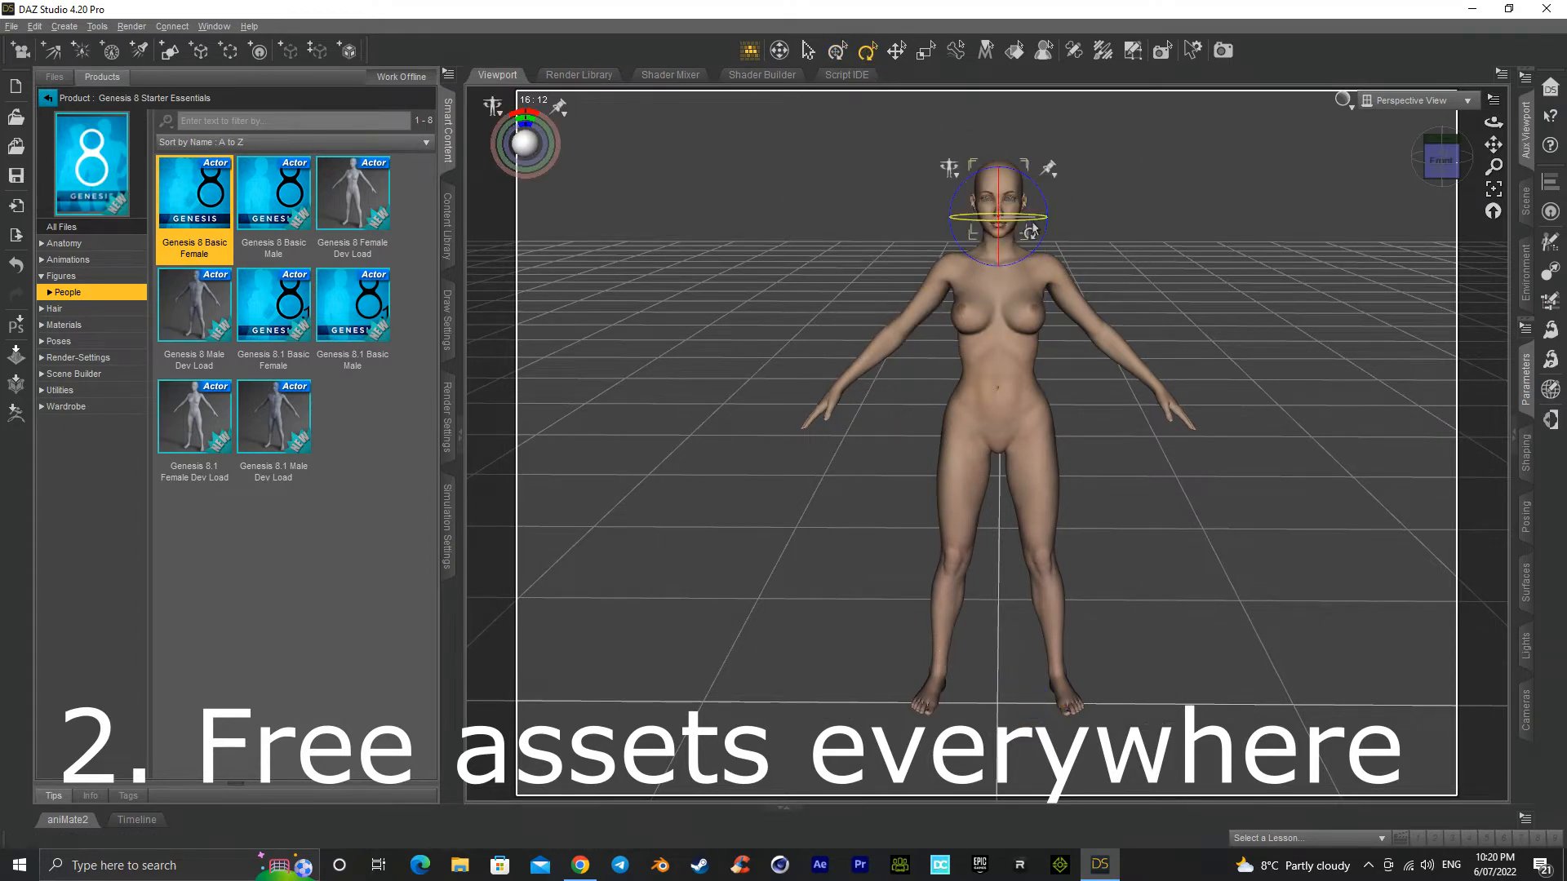
mouse_move(1026, 229)
left_mouse_down()
mouse_move(1043, 231)
mouse_move(1026, 247)
left_mouse_up()
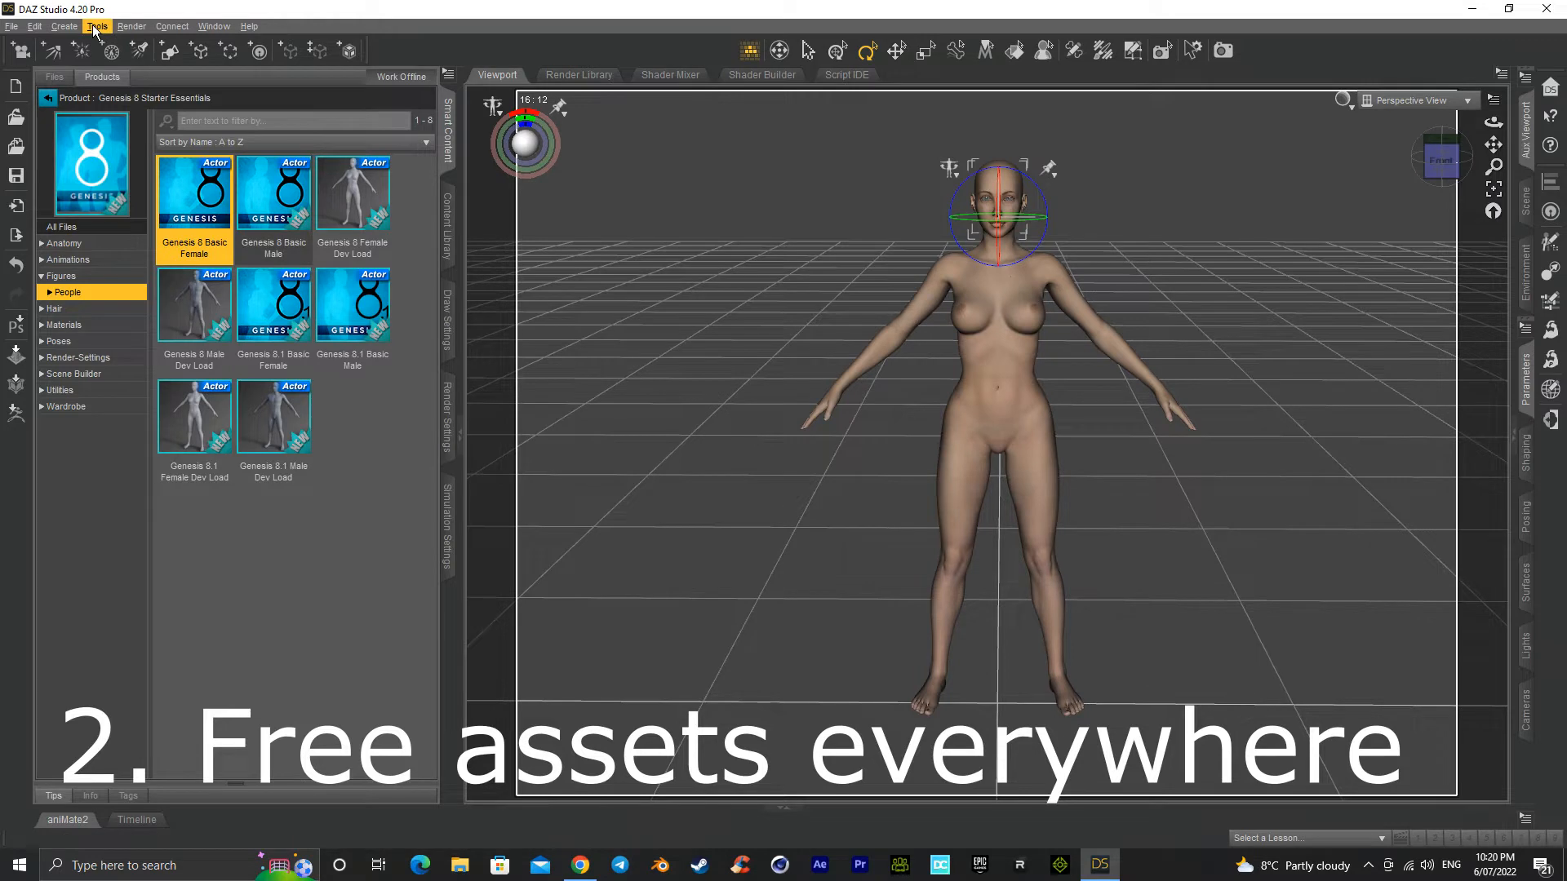
Step: Show the aniMate2 pane, extend the end of the animation range to mark 25, and adjust the timeline zoom
left_click(212, 28)
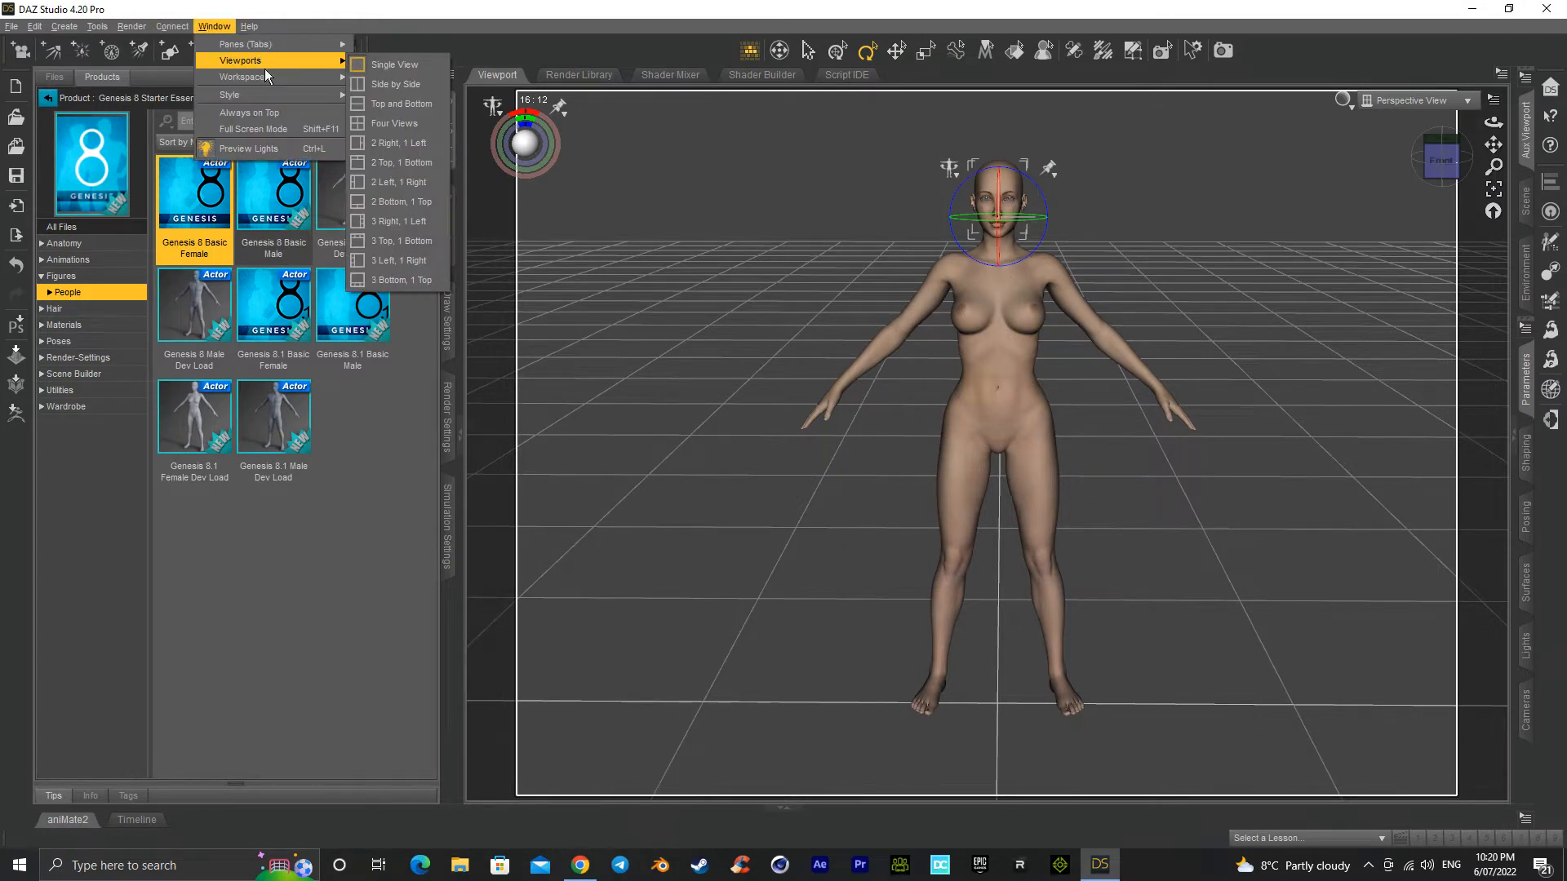
mouse_move(266, 44)
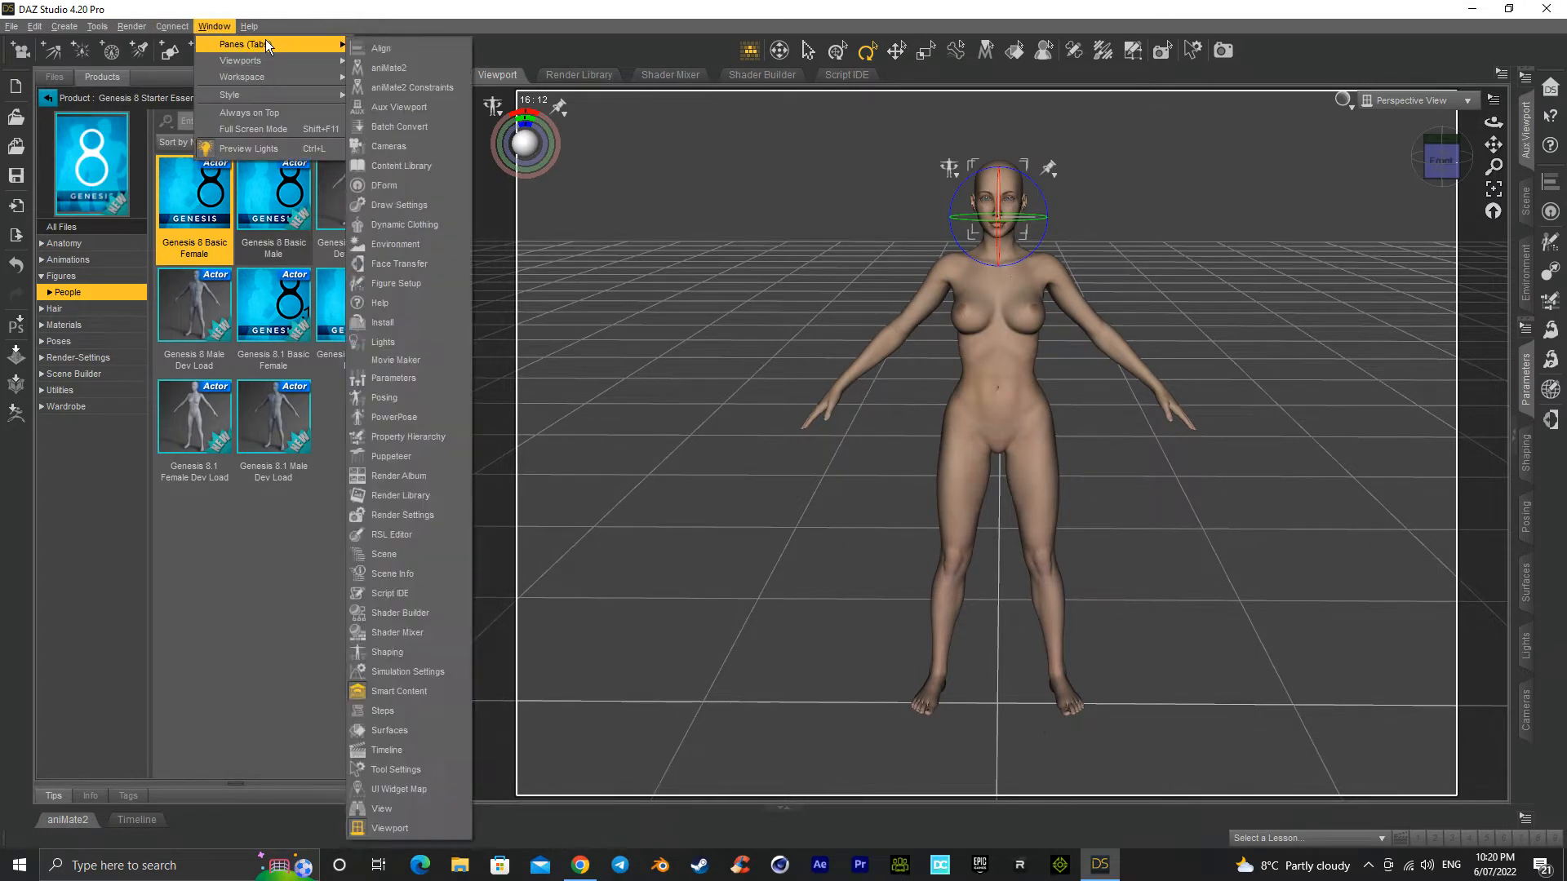
left_click(408, 69)
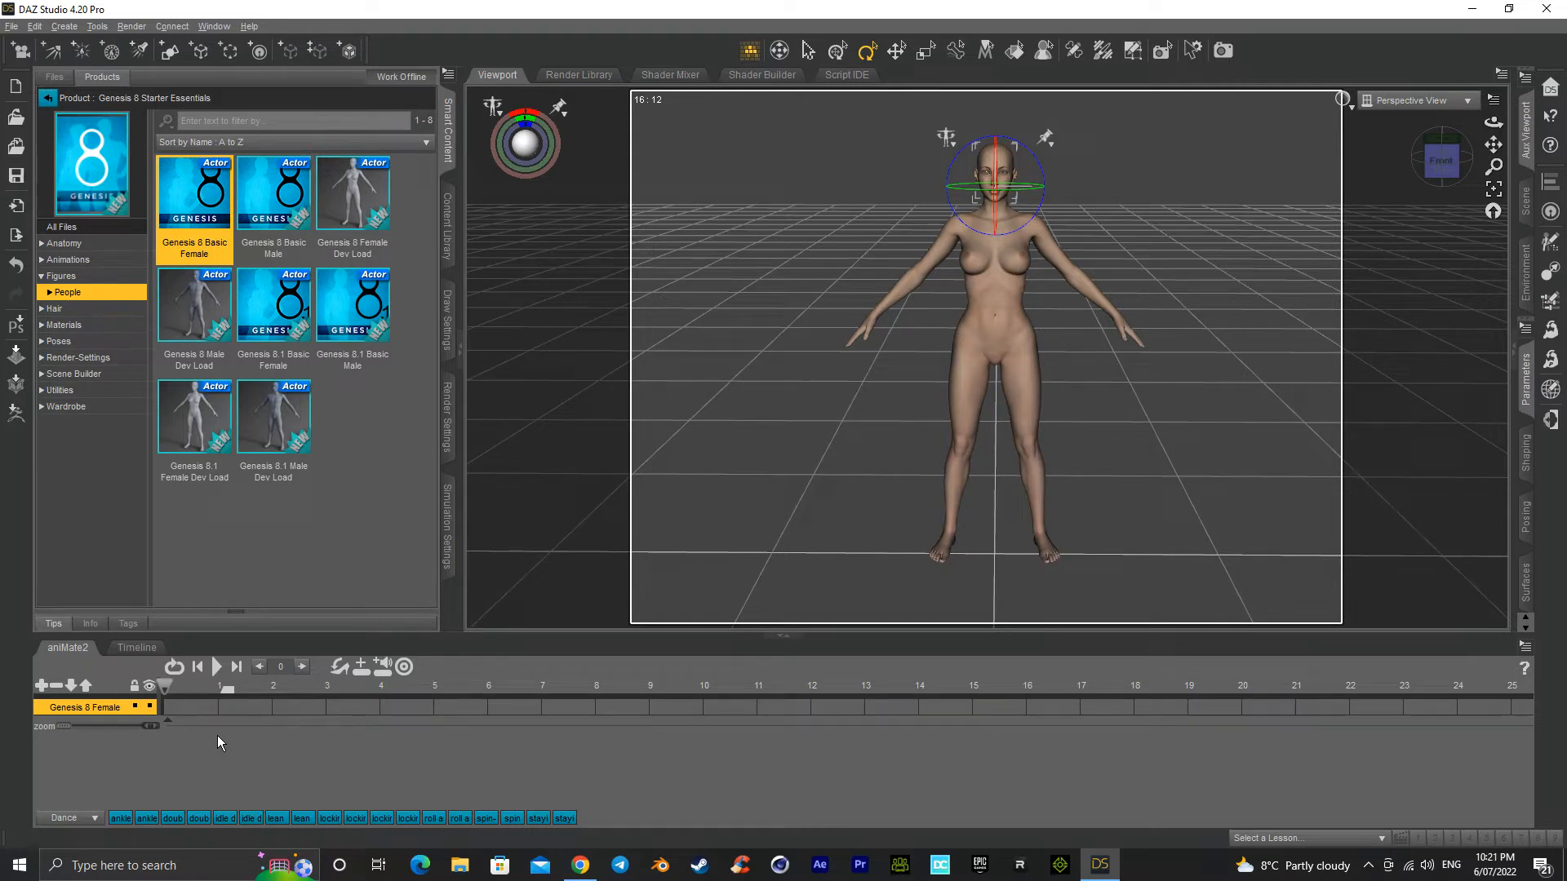
left_click_drag(226, 693, 1493, 712)
left_click_drag(145, 730, 72, 738)
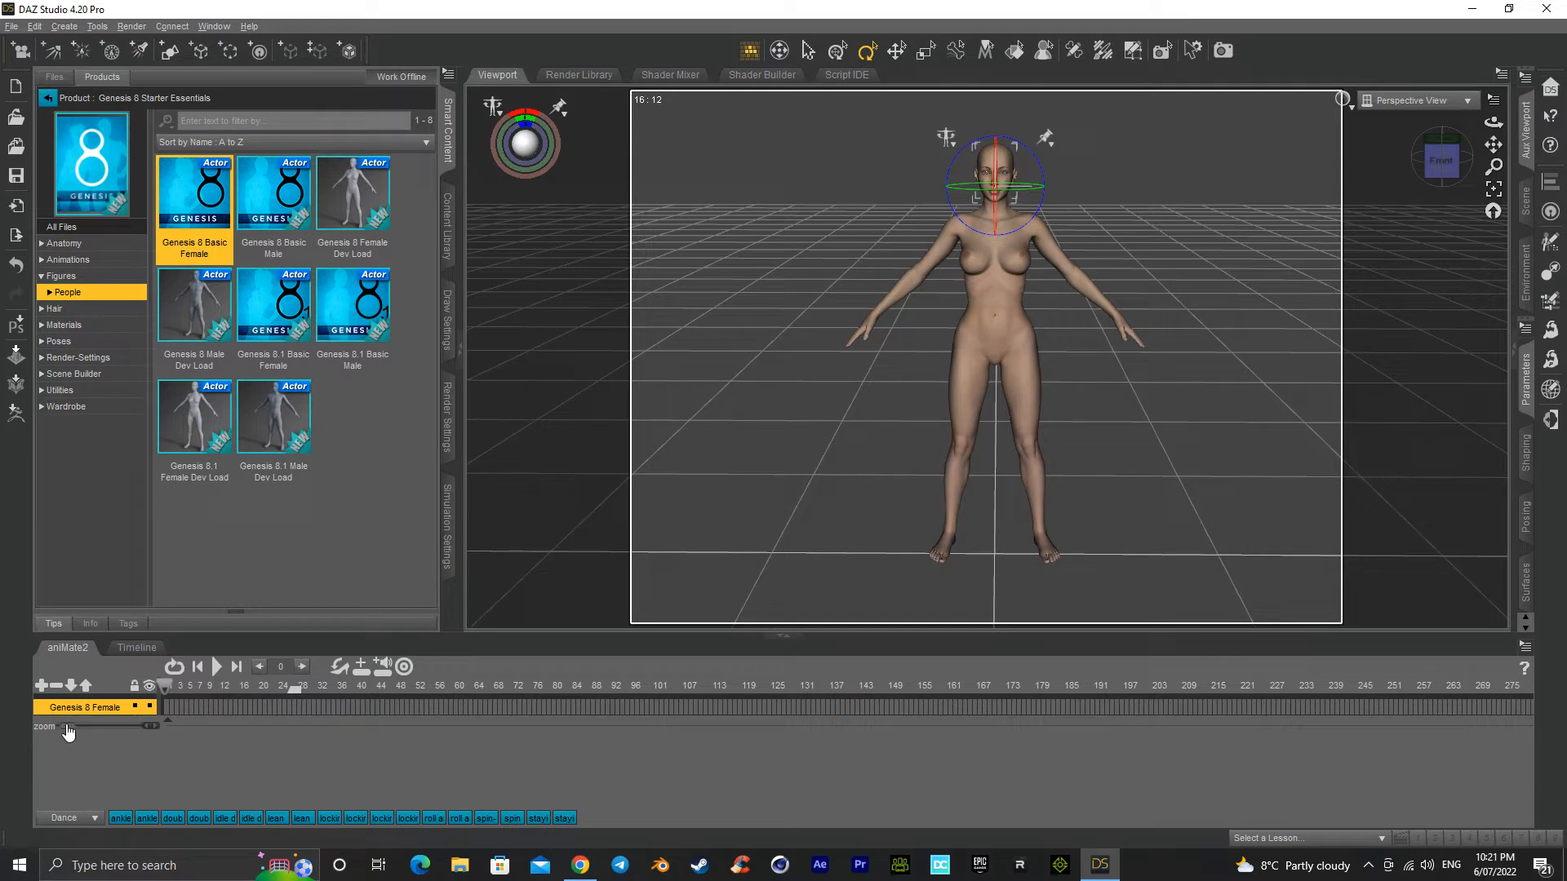
left_click_drag(68, 732, 77, 737)
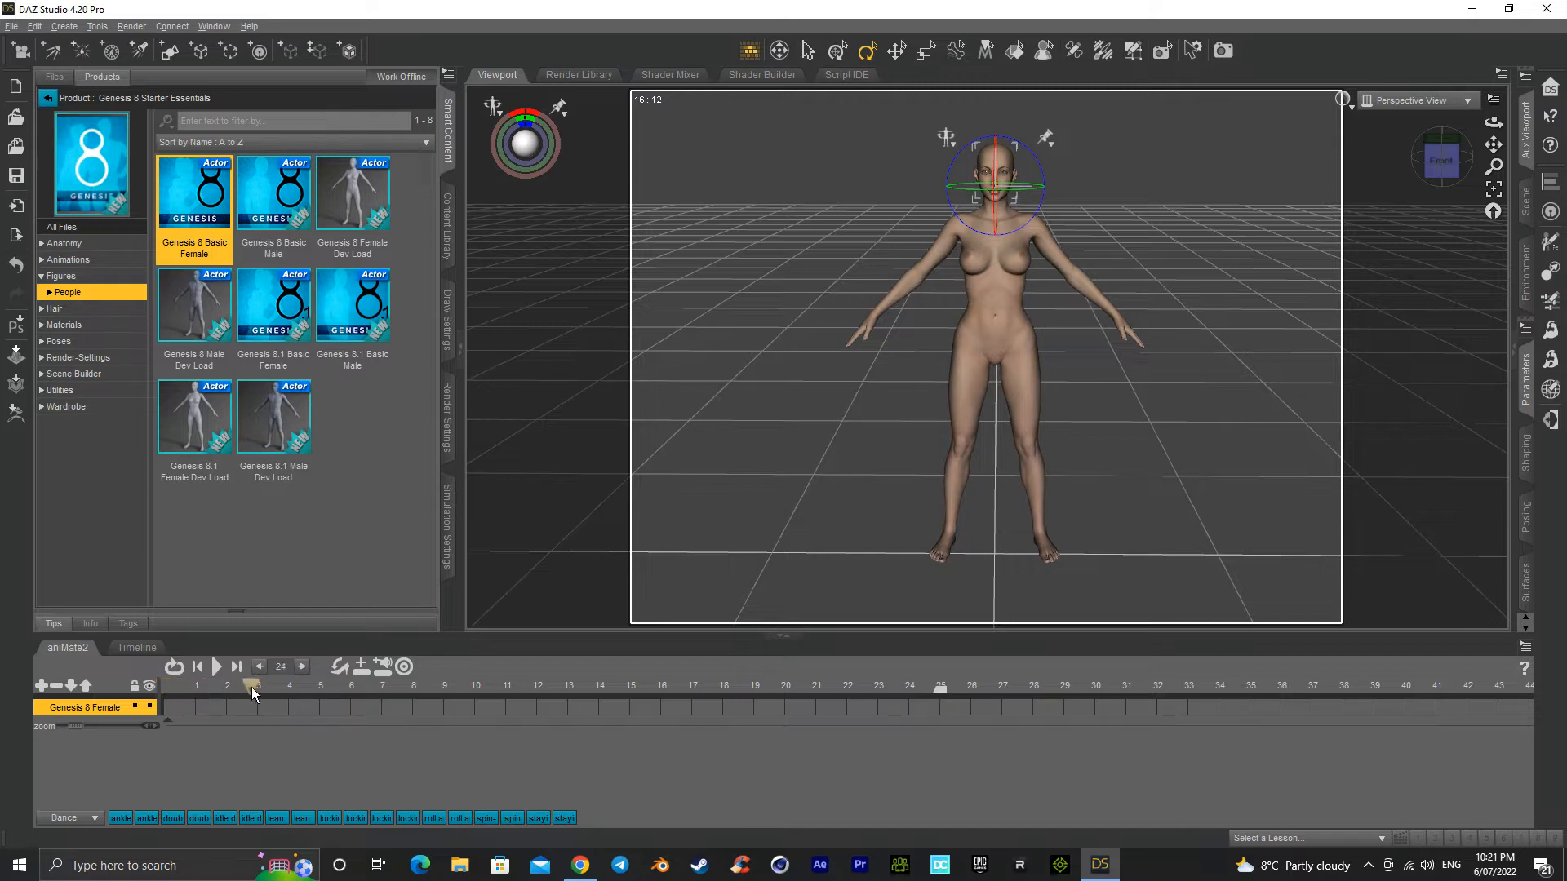
Step: Turn the figure's head to one side at frame 24, and play the animation from frame 0
left_click_drag(1004, 191, 970, 187)
left_click_drag(253, 685, 140, 673)
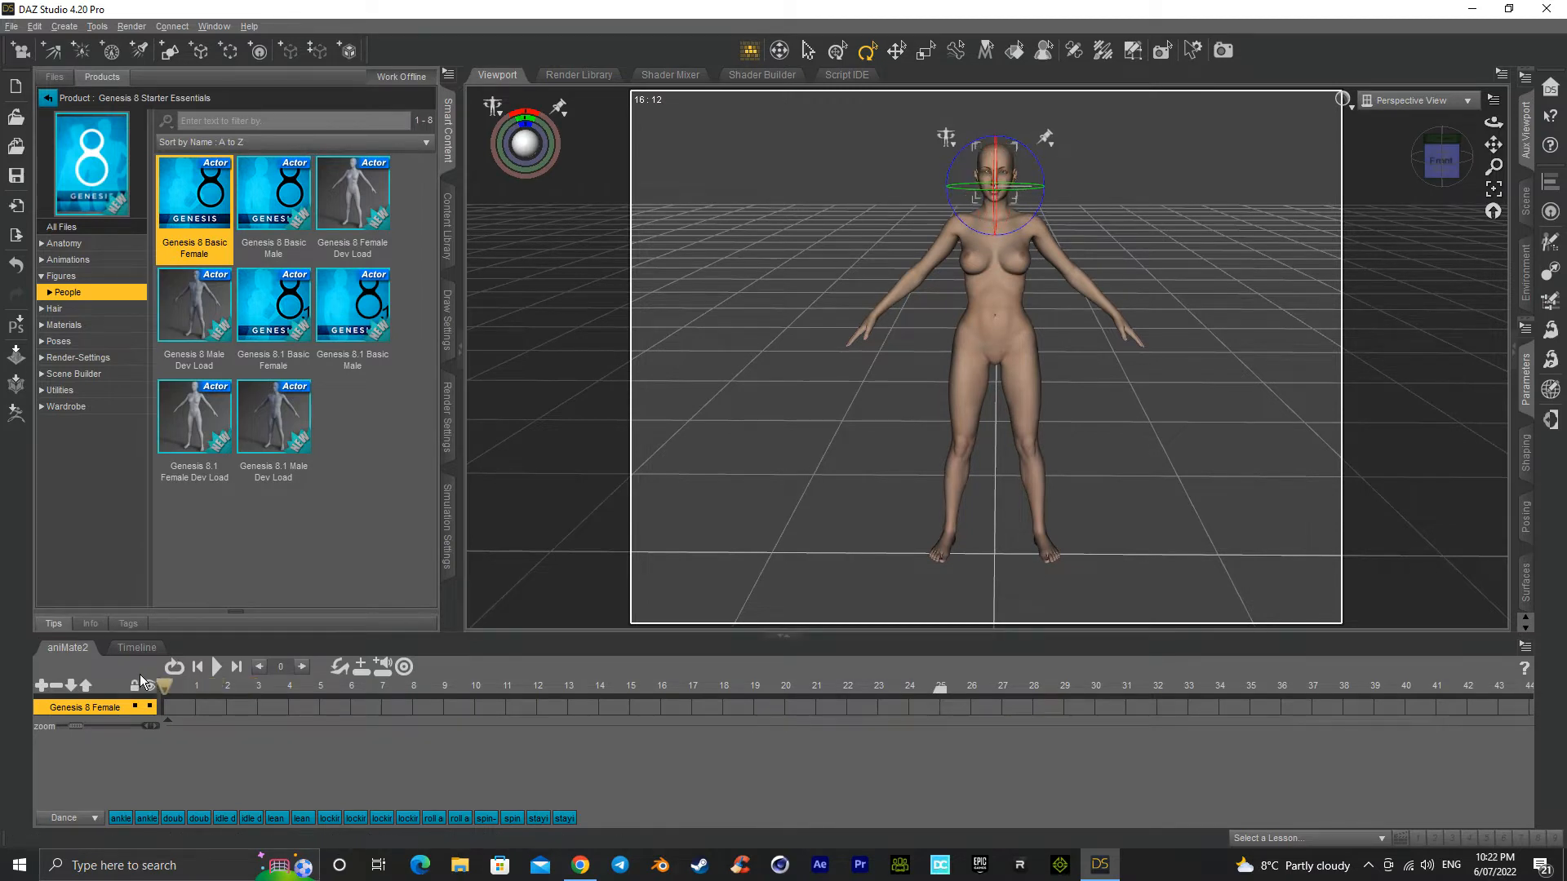
left_click(218, 665)
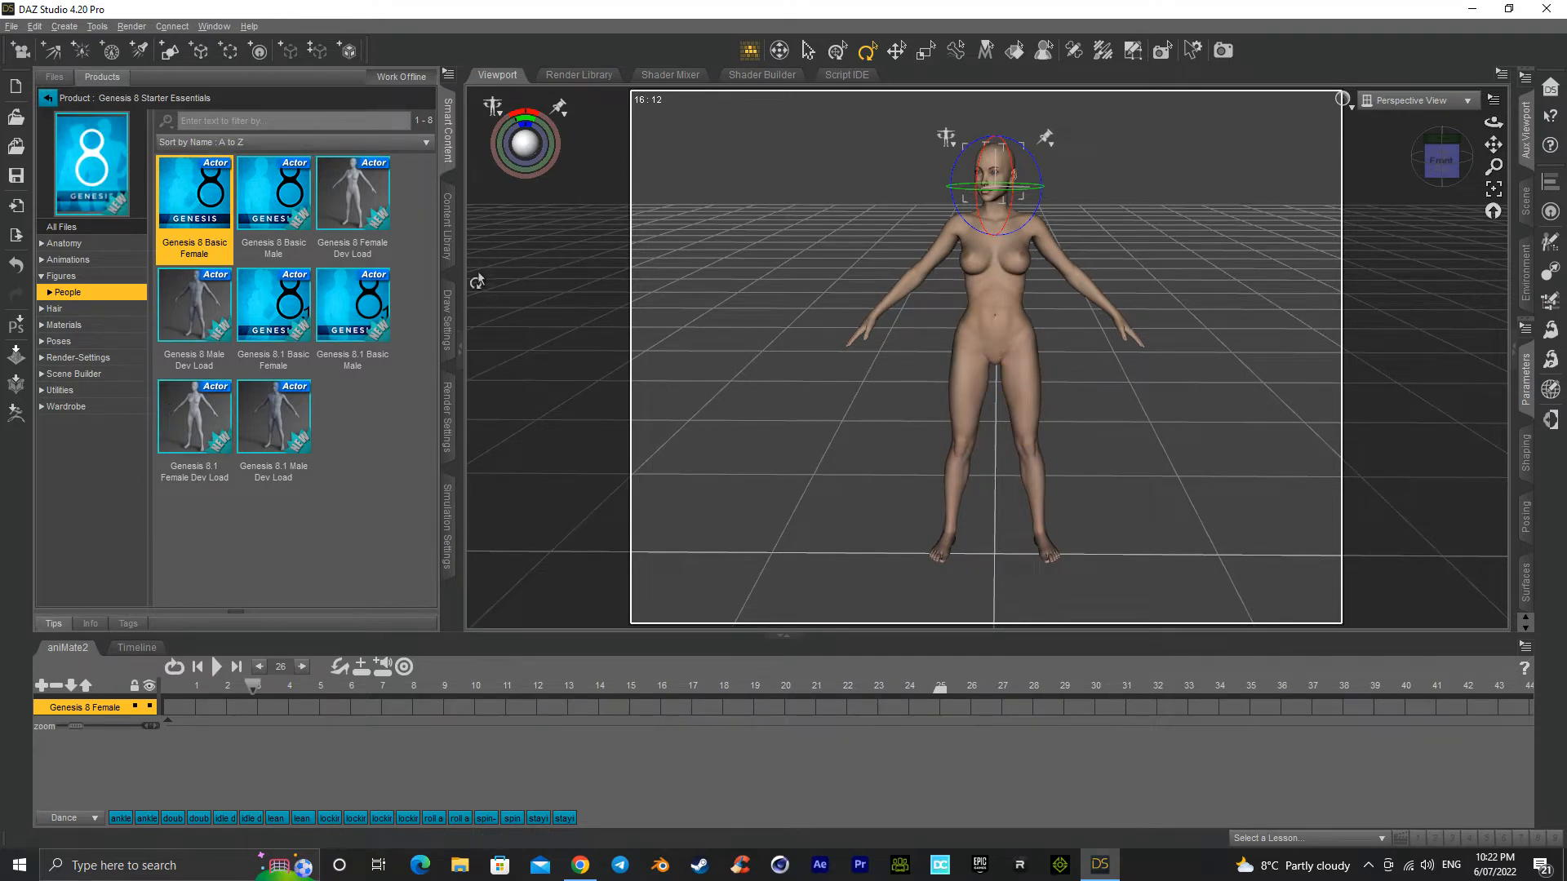
Step: Show the Content Library and refresh the MyDazLibrary base directory
left_click(449, 245)
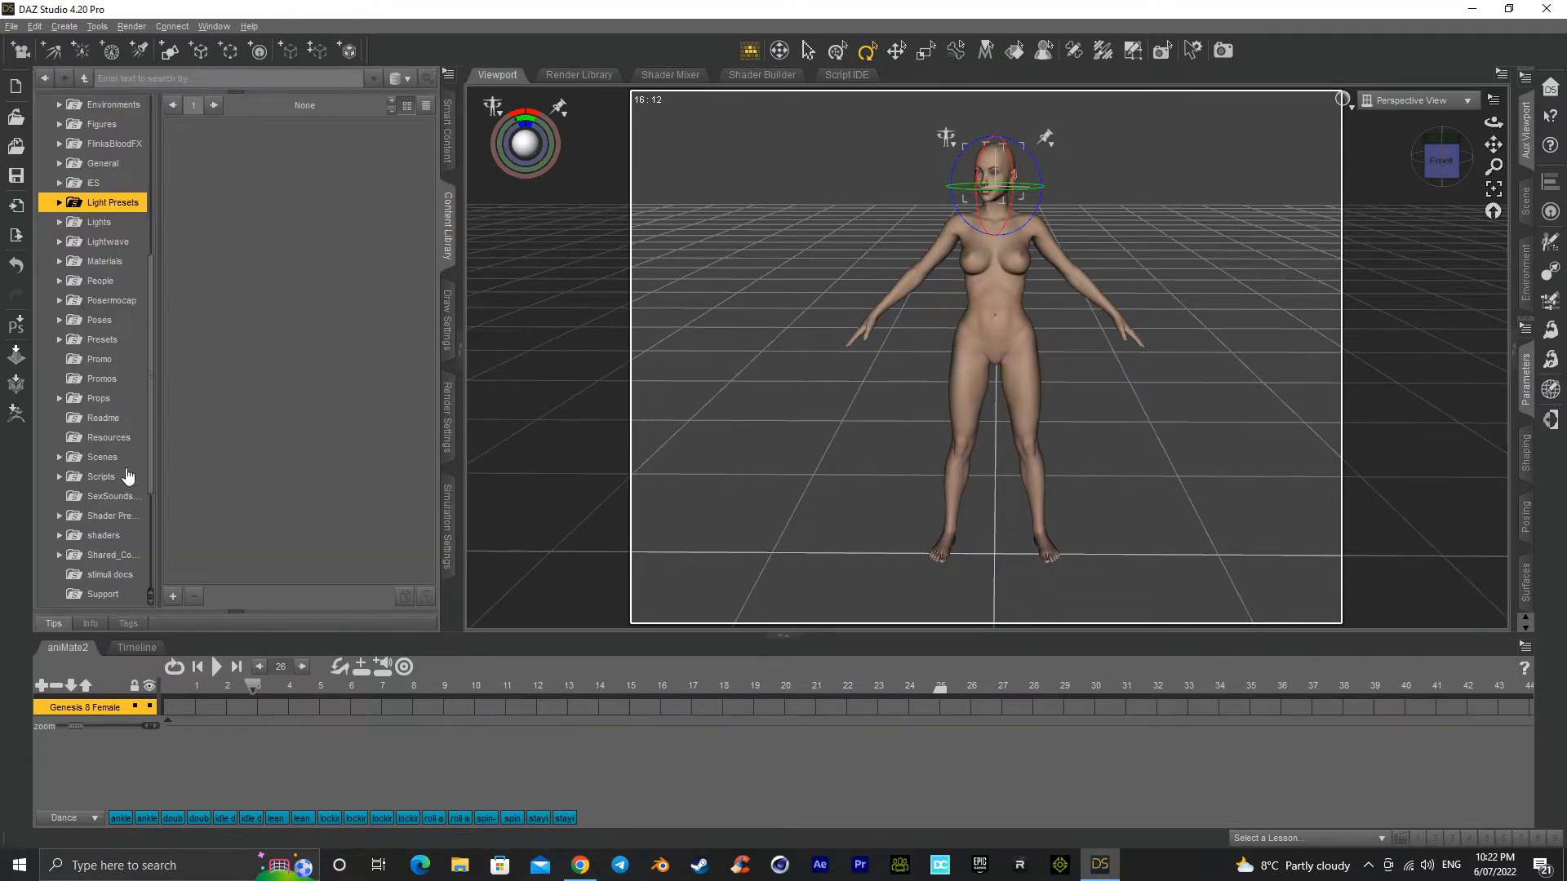
scroll(150, 310, "up", 6)
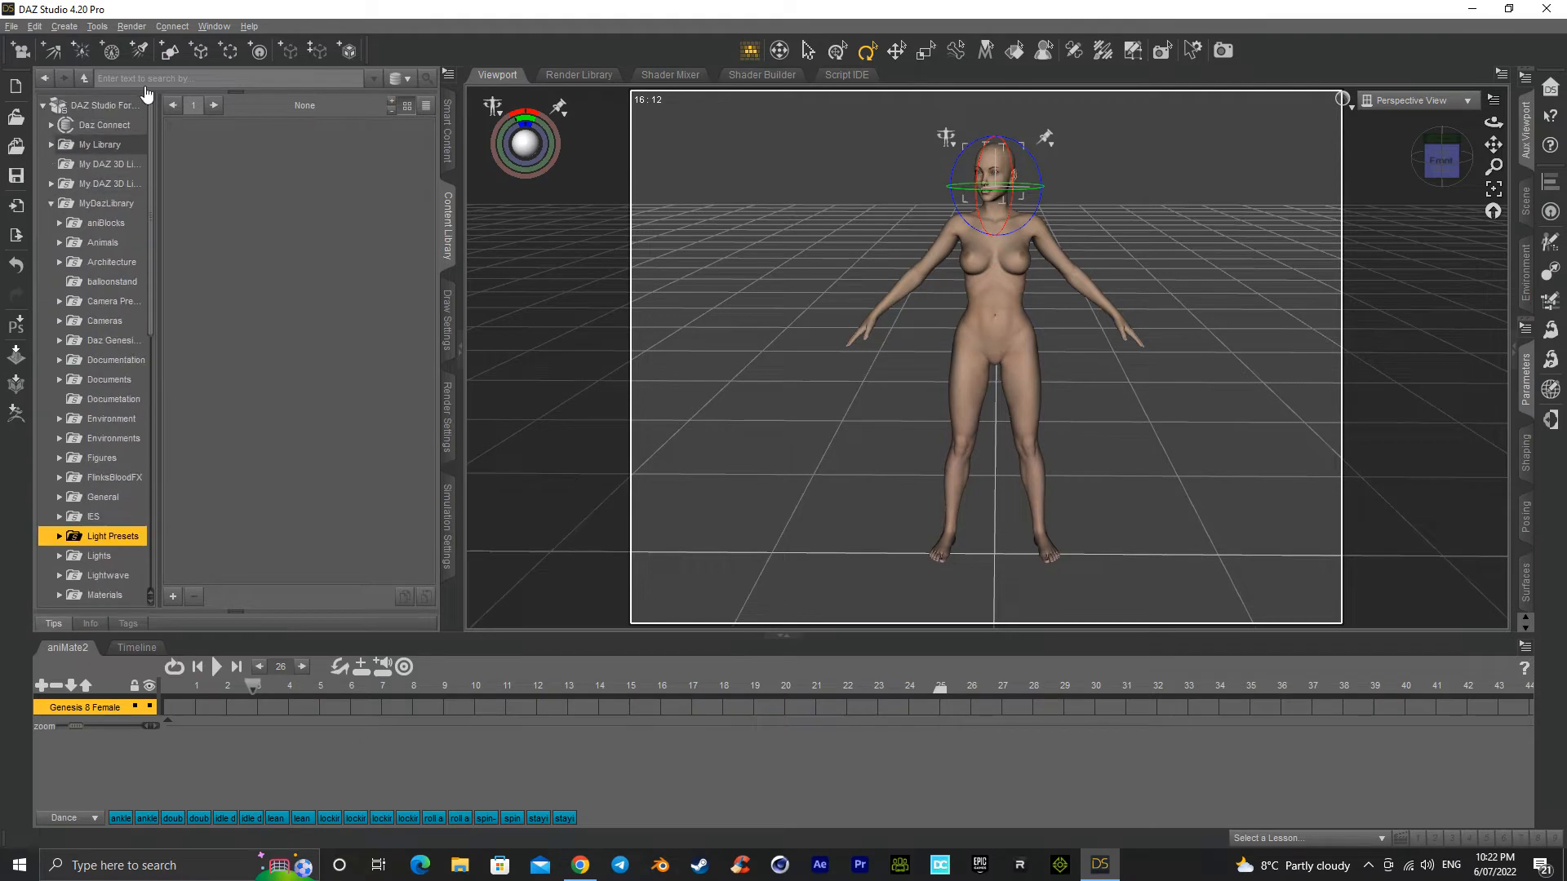
left_click(99, 206)
right_click(97, 207)
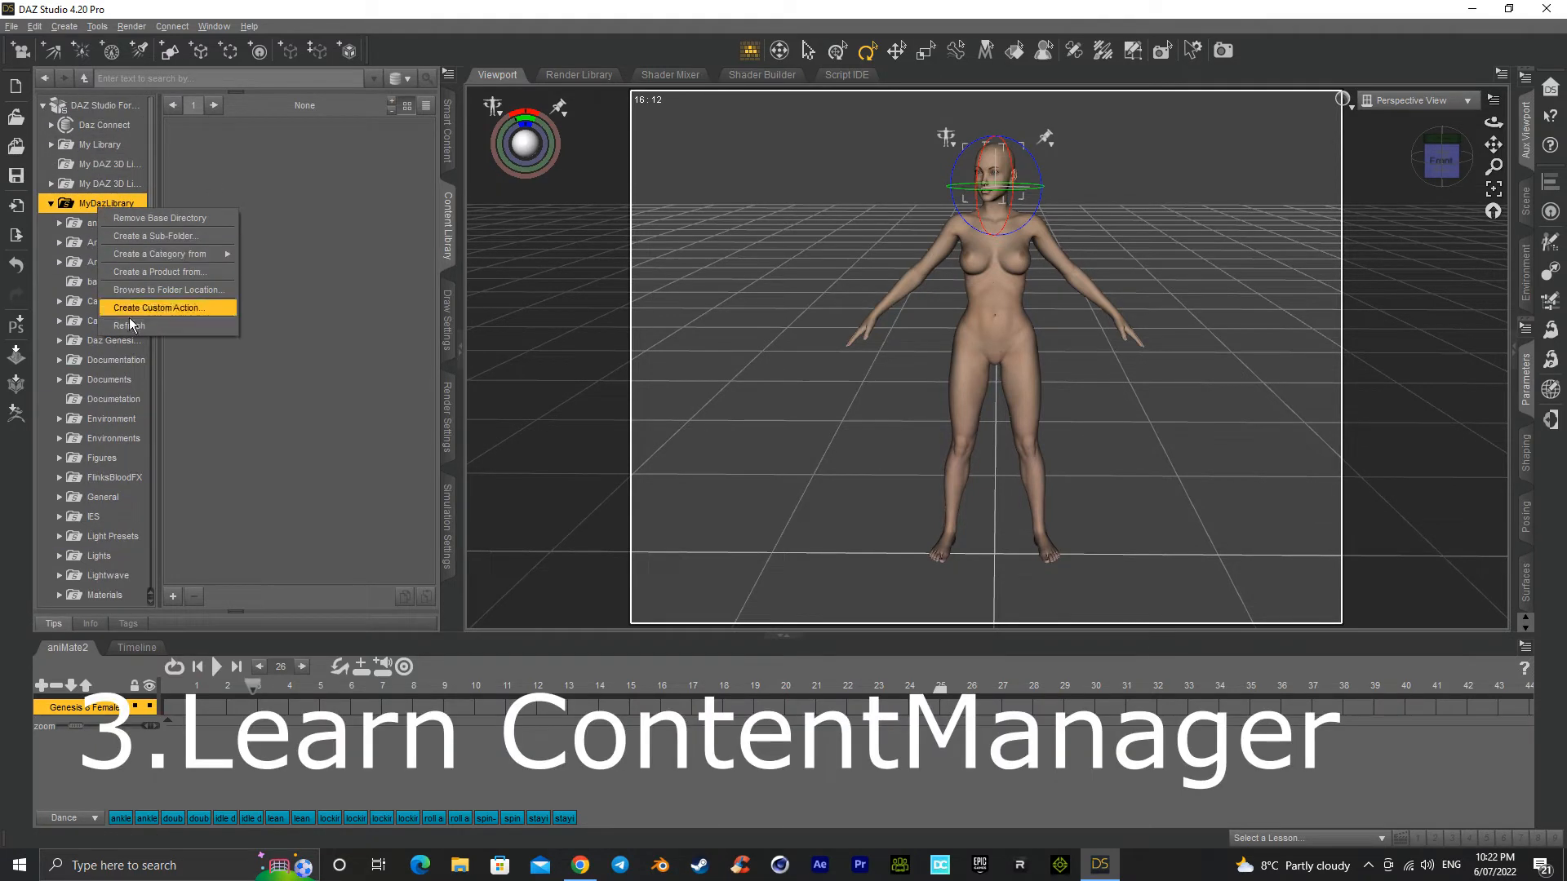
left_click(131, 324)
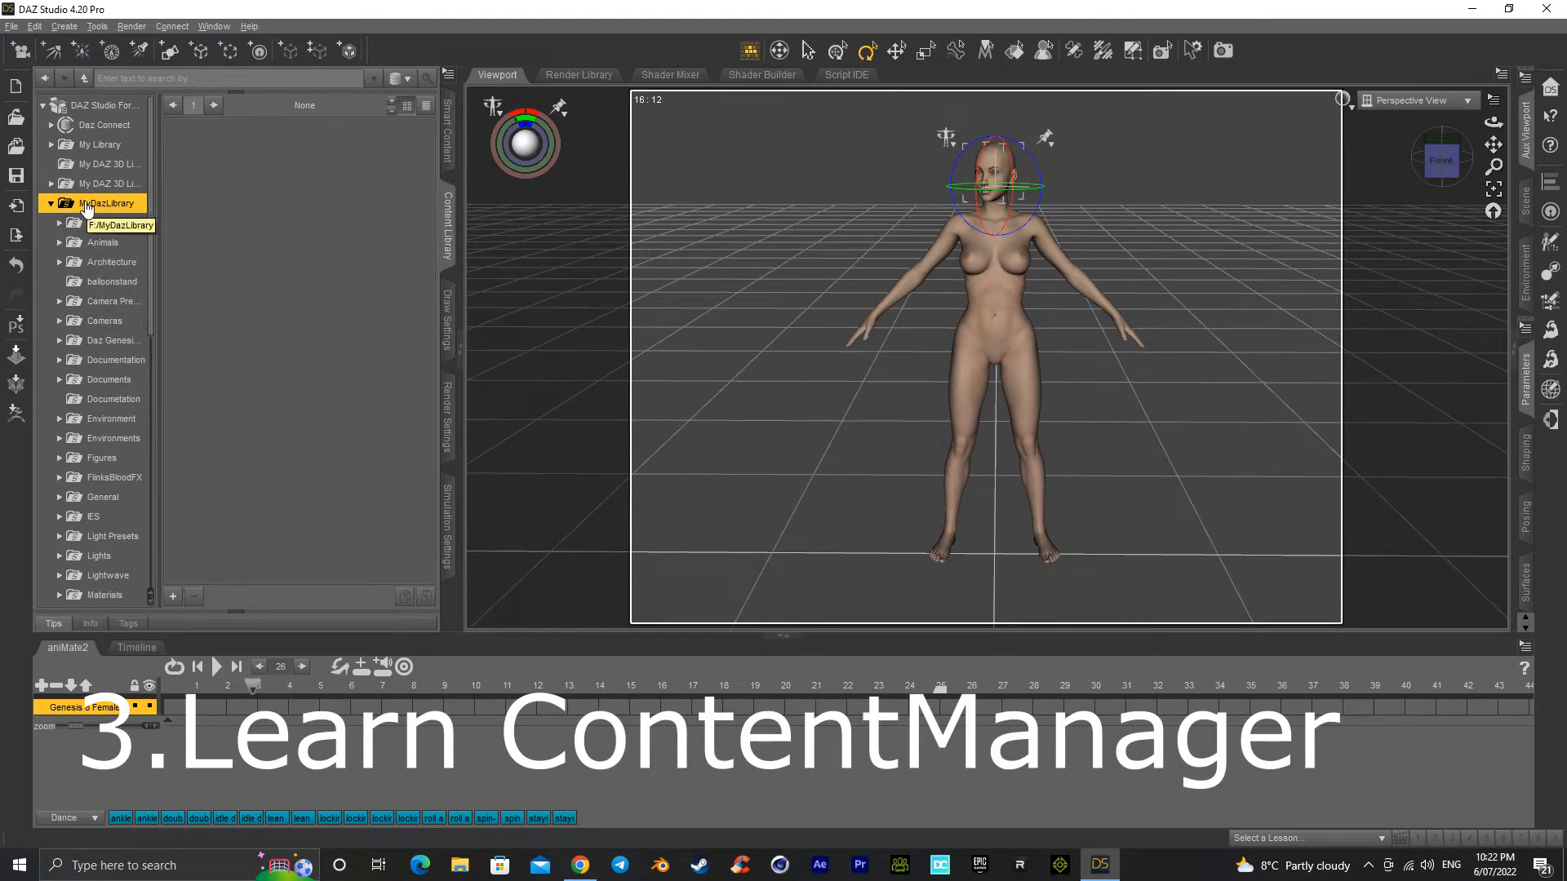
Step: Examine the DAZ Studio Formats directories, including MyDazLibrary, in the Content Directory Manager from the content preferences, and cancel without changes
left_click(33, 27)
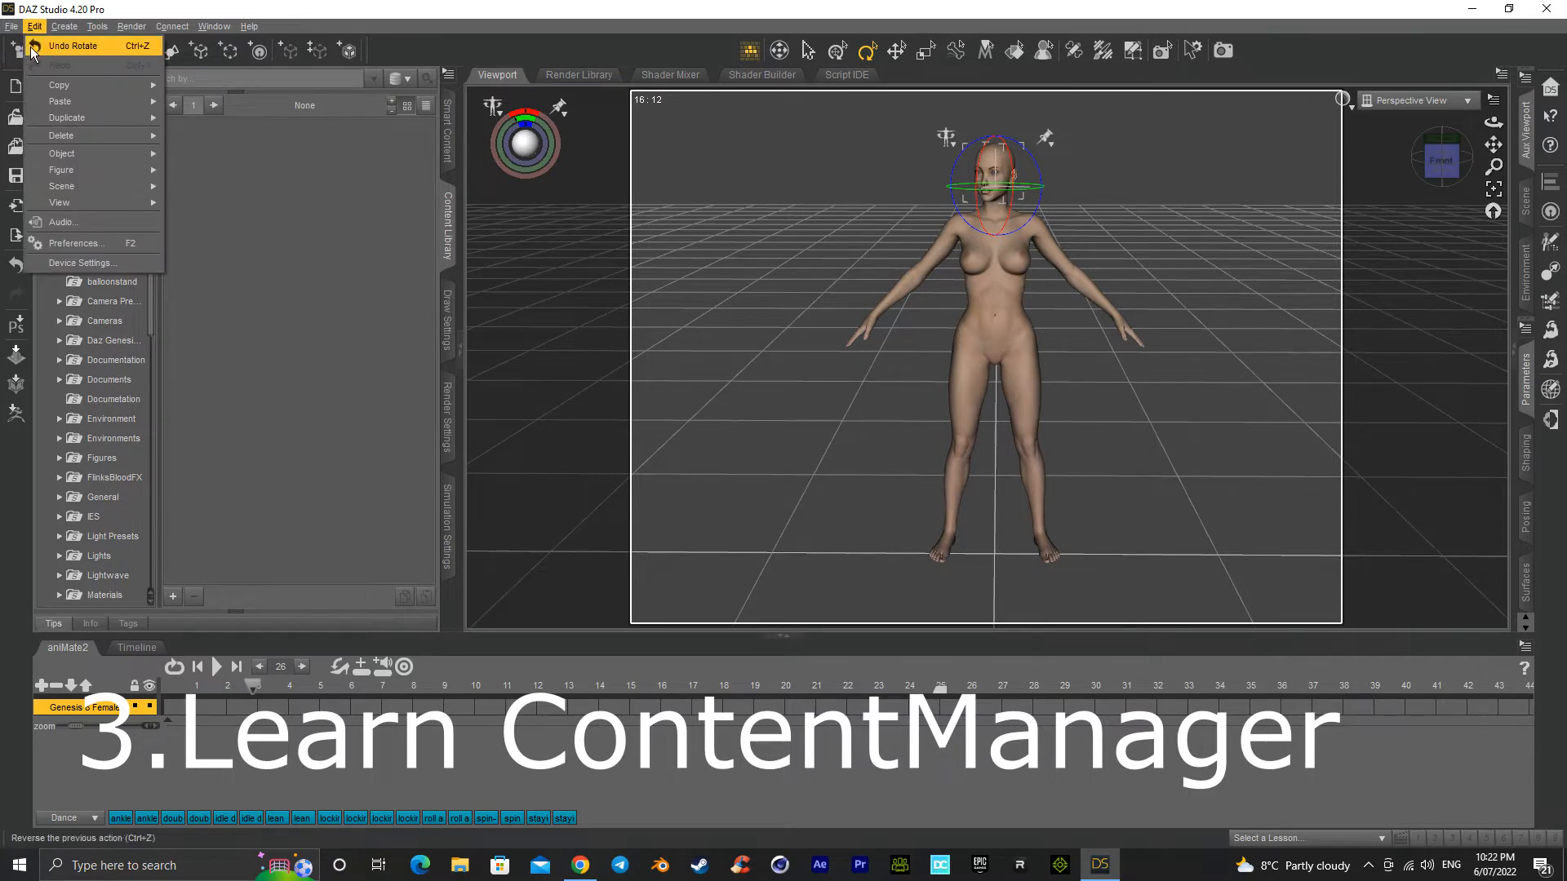
left_click(76, 243)
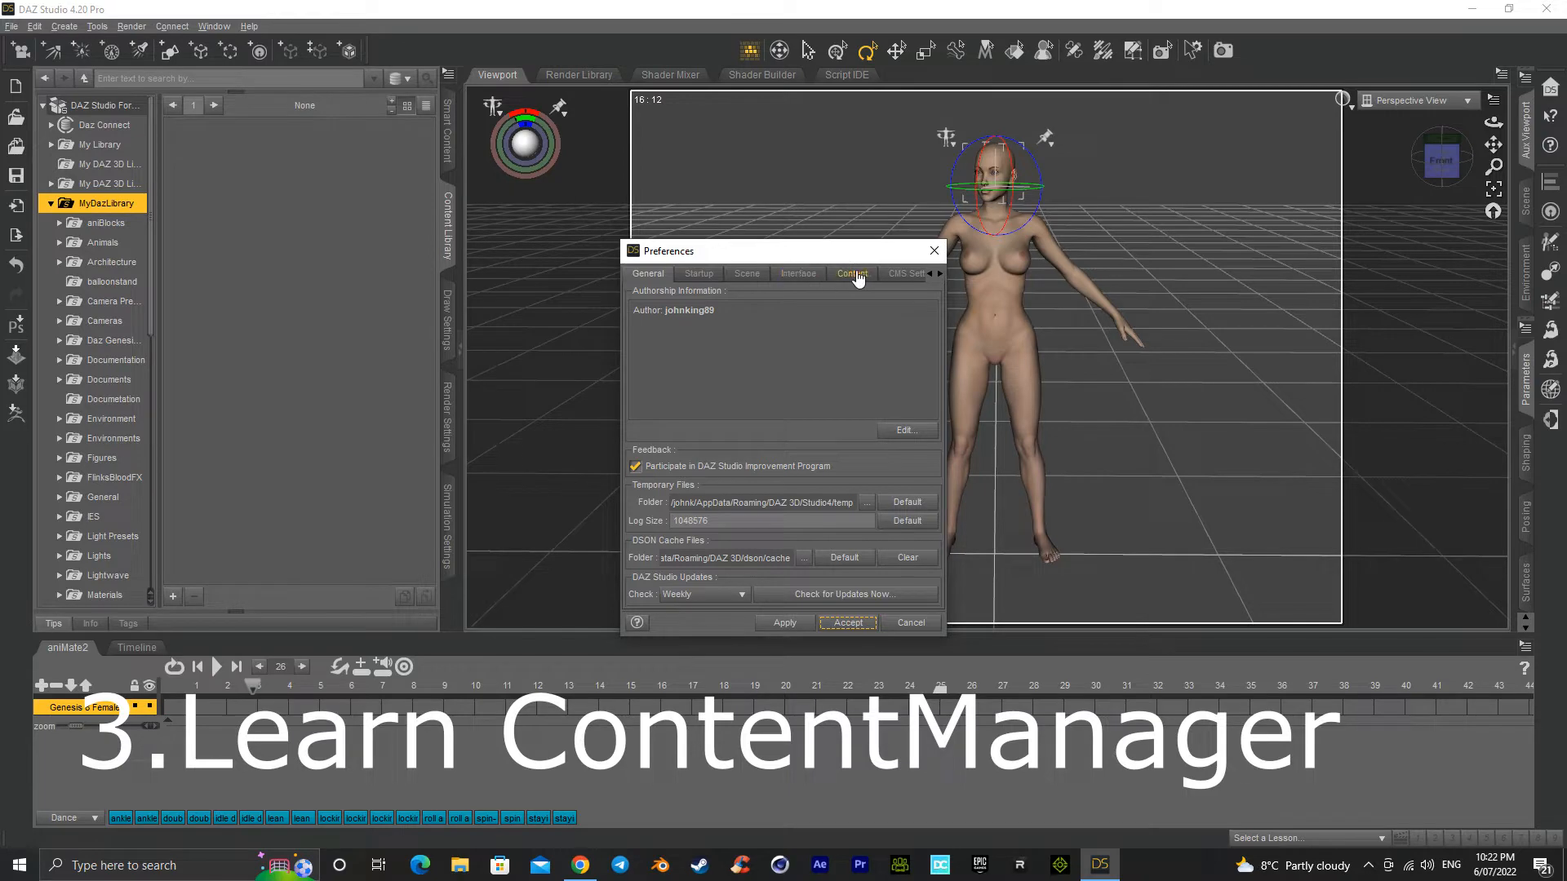
left_click(852, 274)
left_click(767, 589)
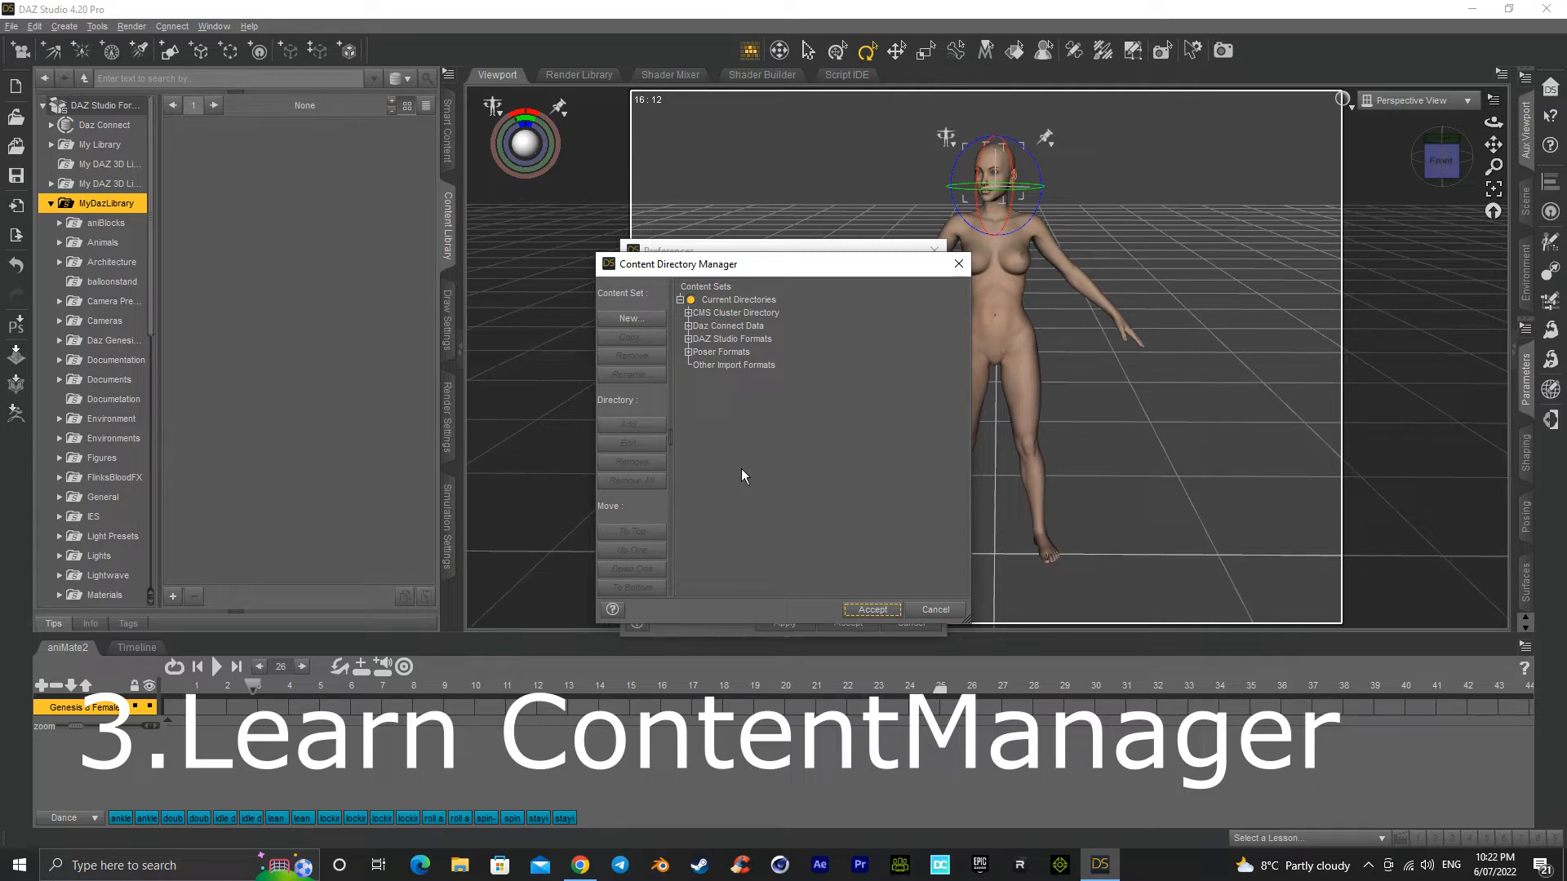
left_click(688, 340)
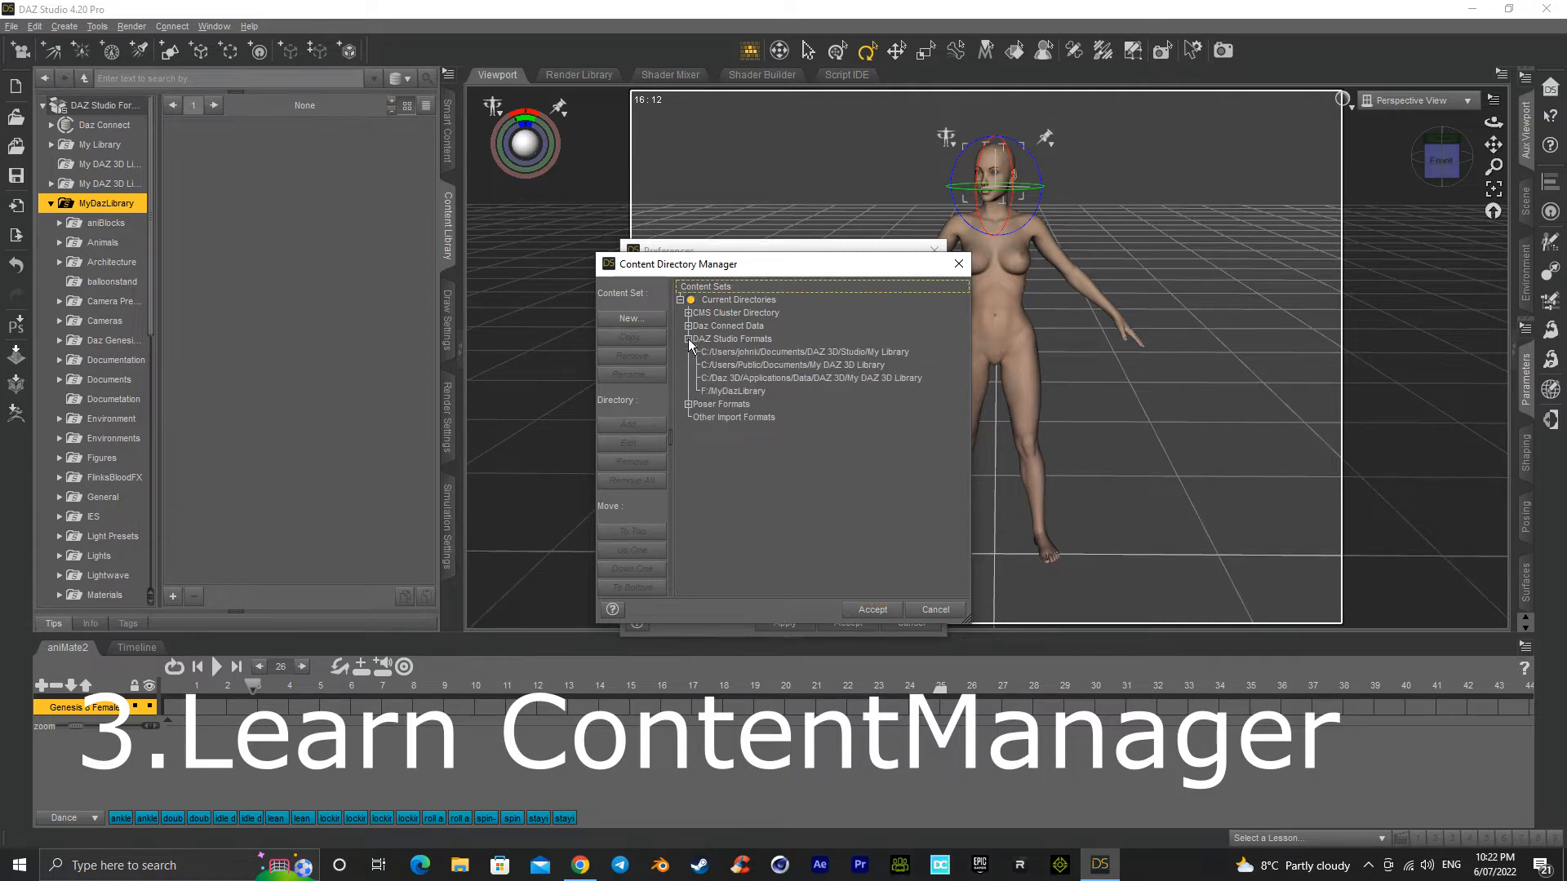
left_click(734, 392)
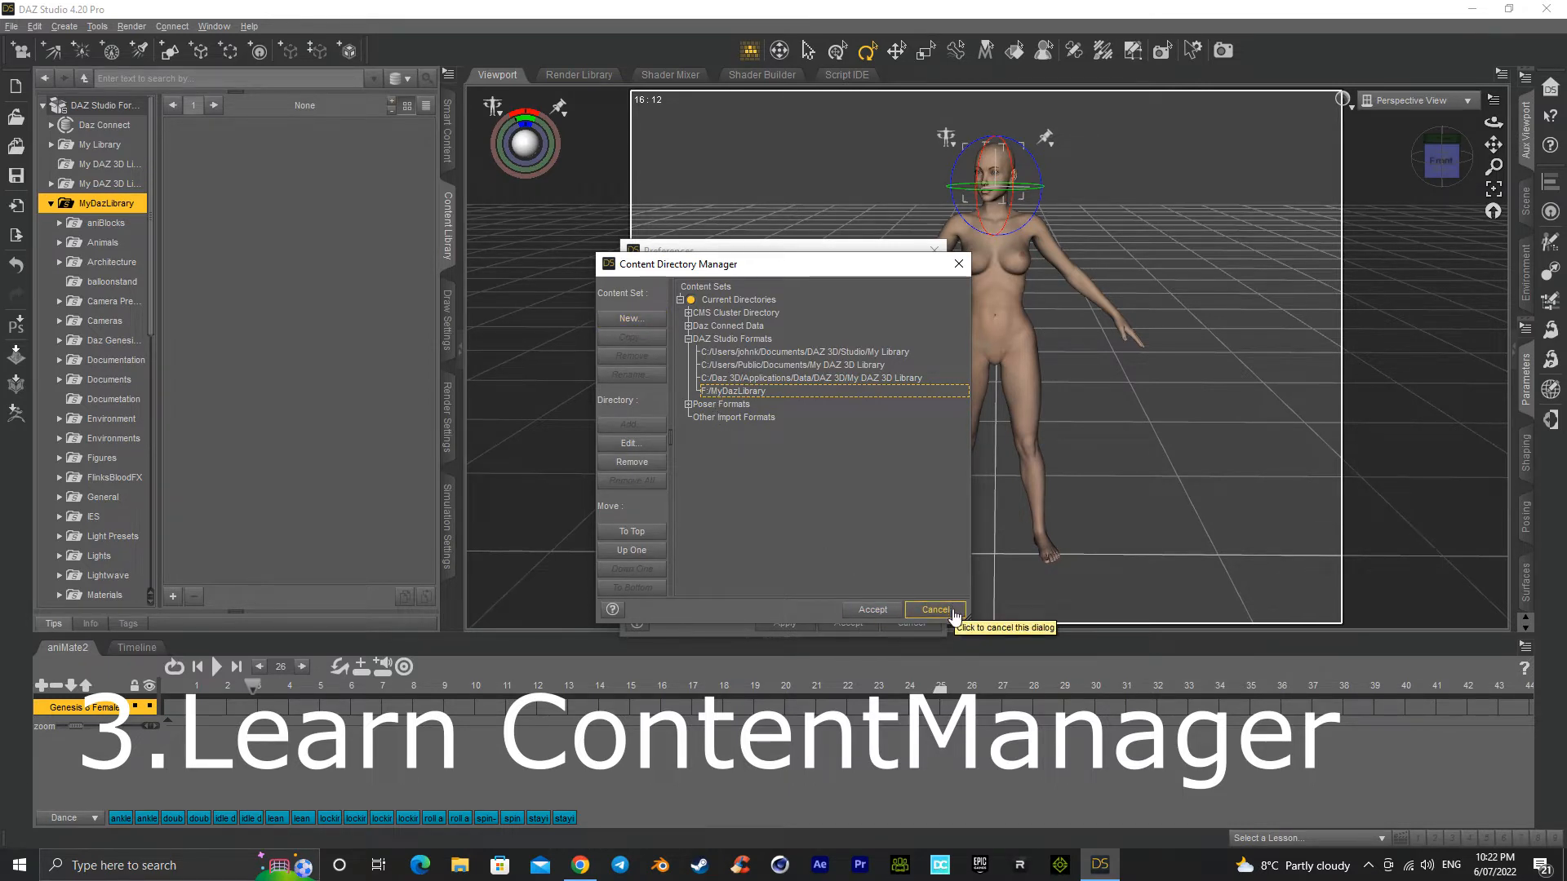
left_click(919, 612)
left_click(888, 624)
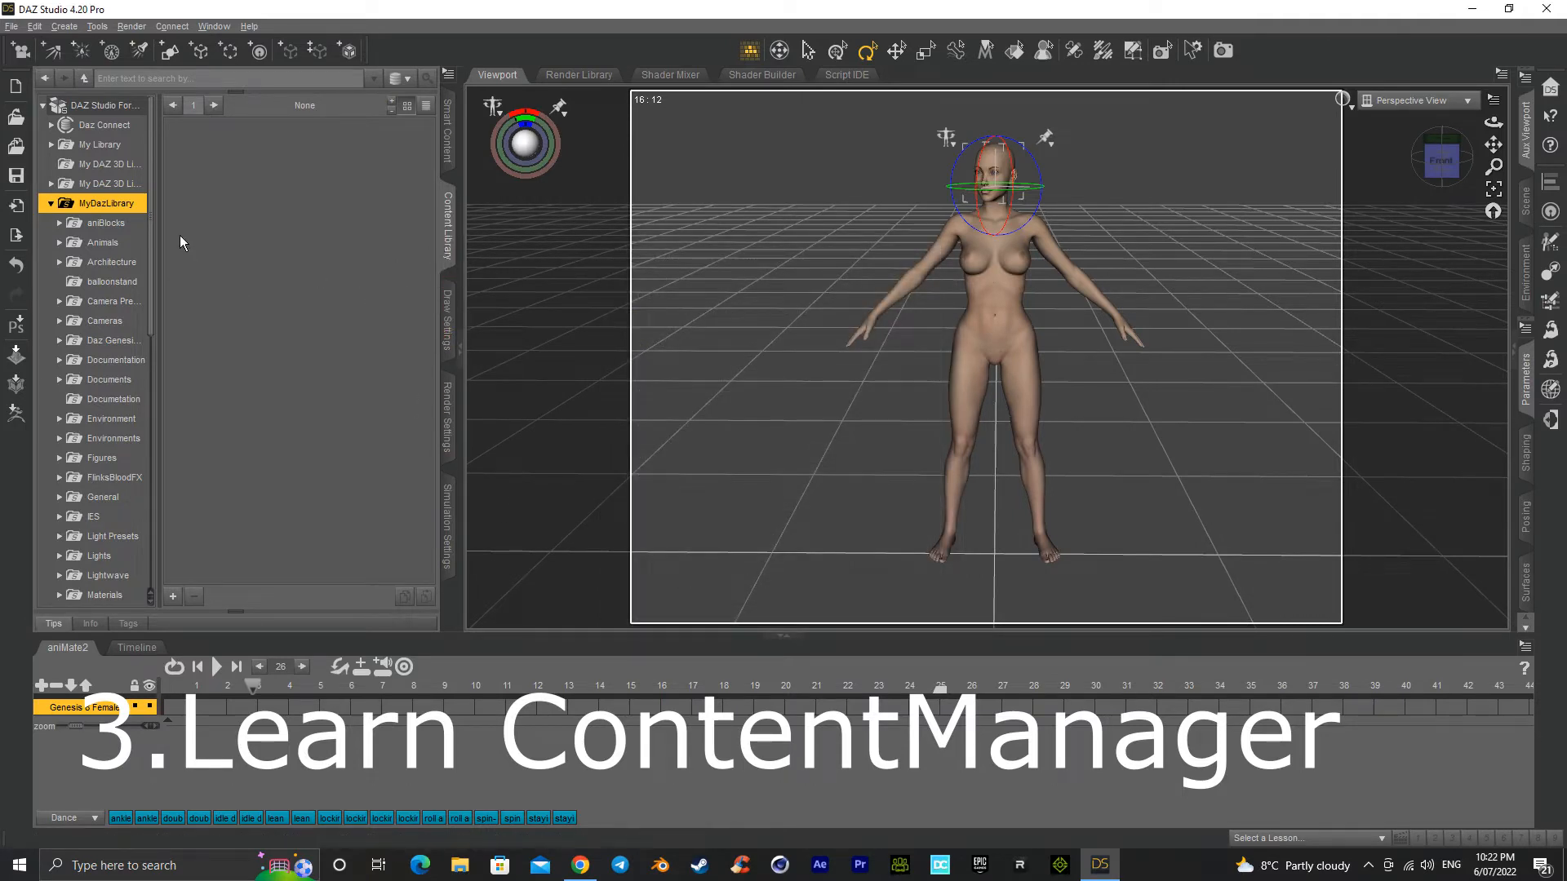
Step: Look through the MyDazLibrary folders and select the Lights folder
scroll(81, 342, "down", 1)
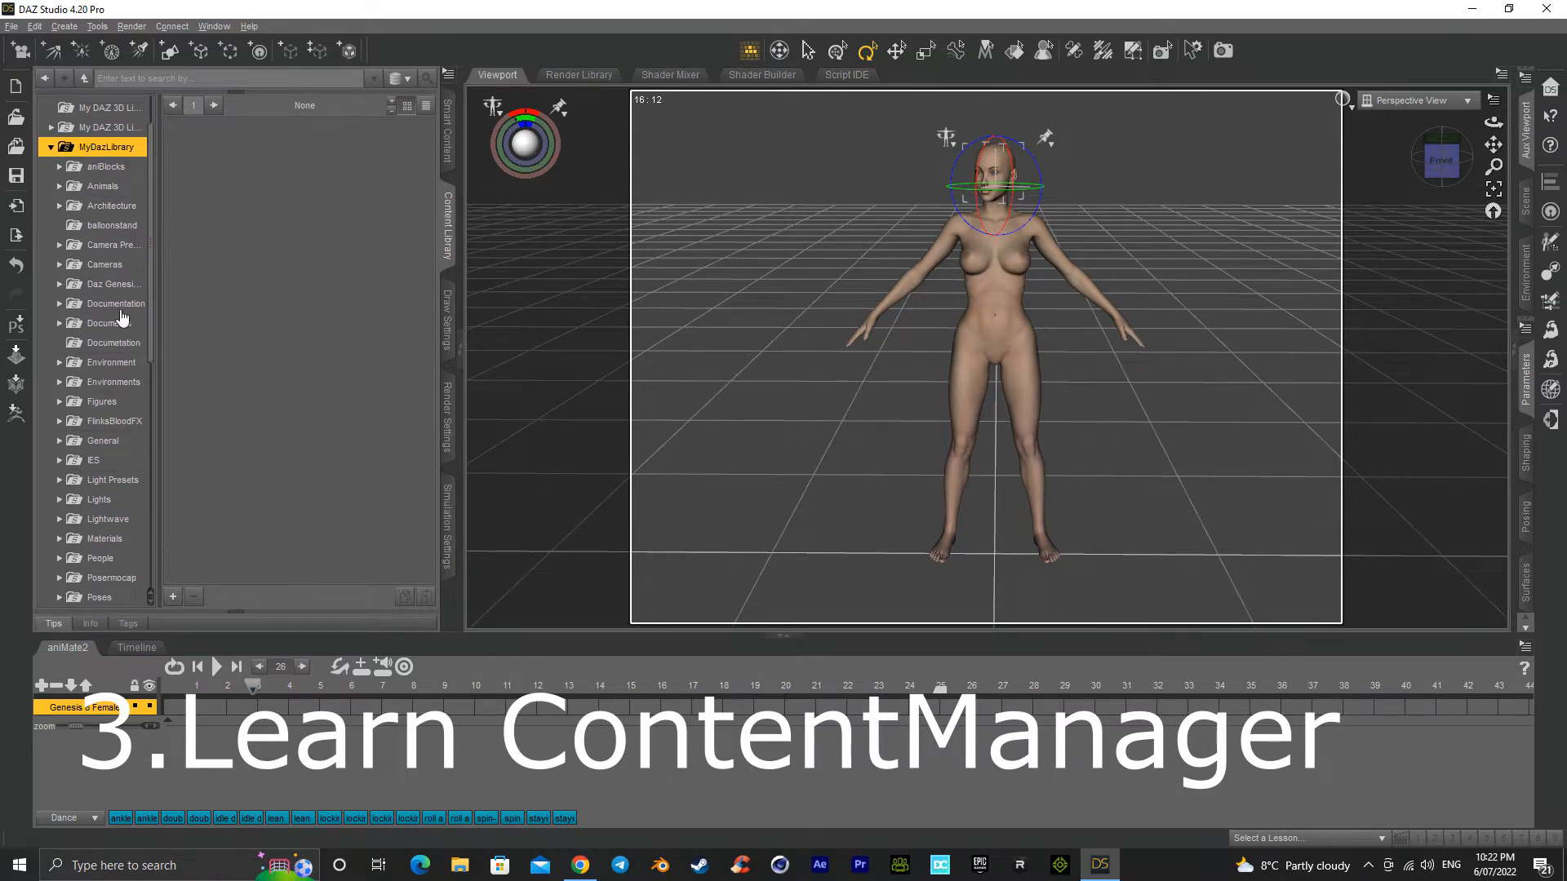
left_click(101, 499)
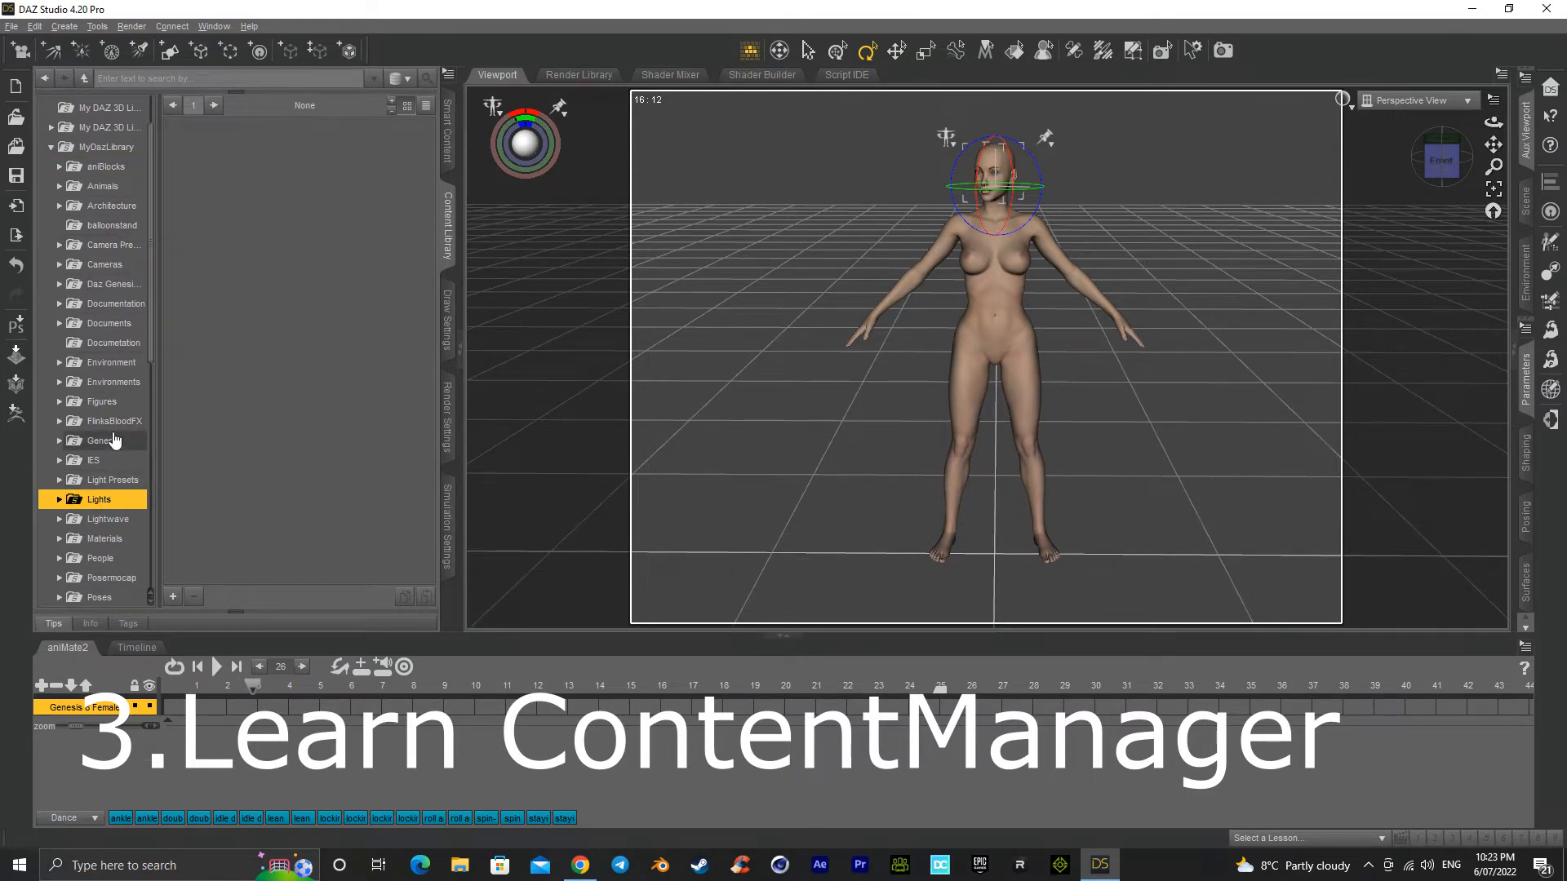
scroll(102, 237, "up", 1)
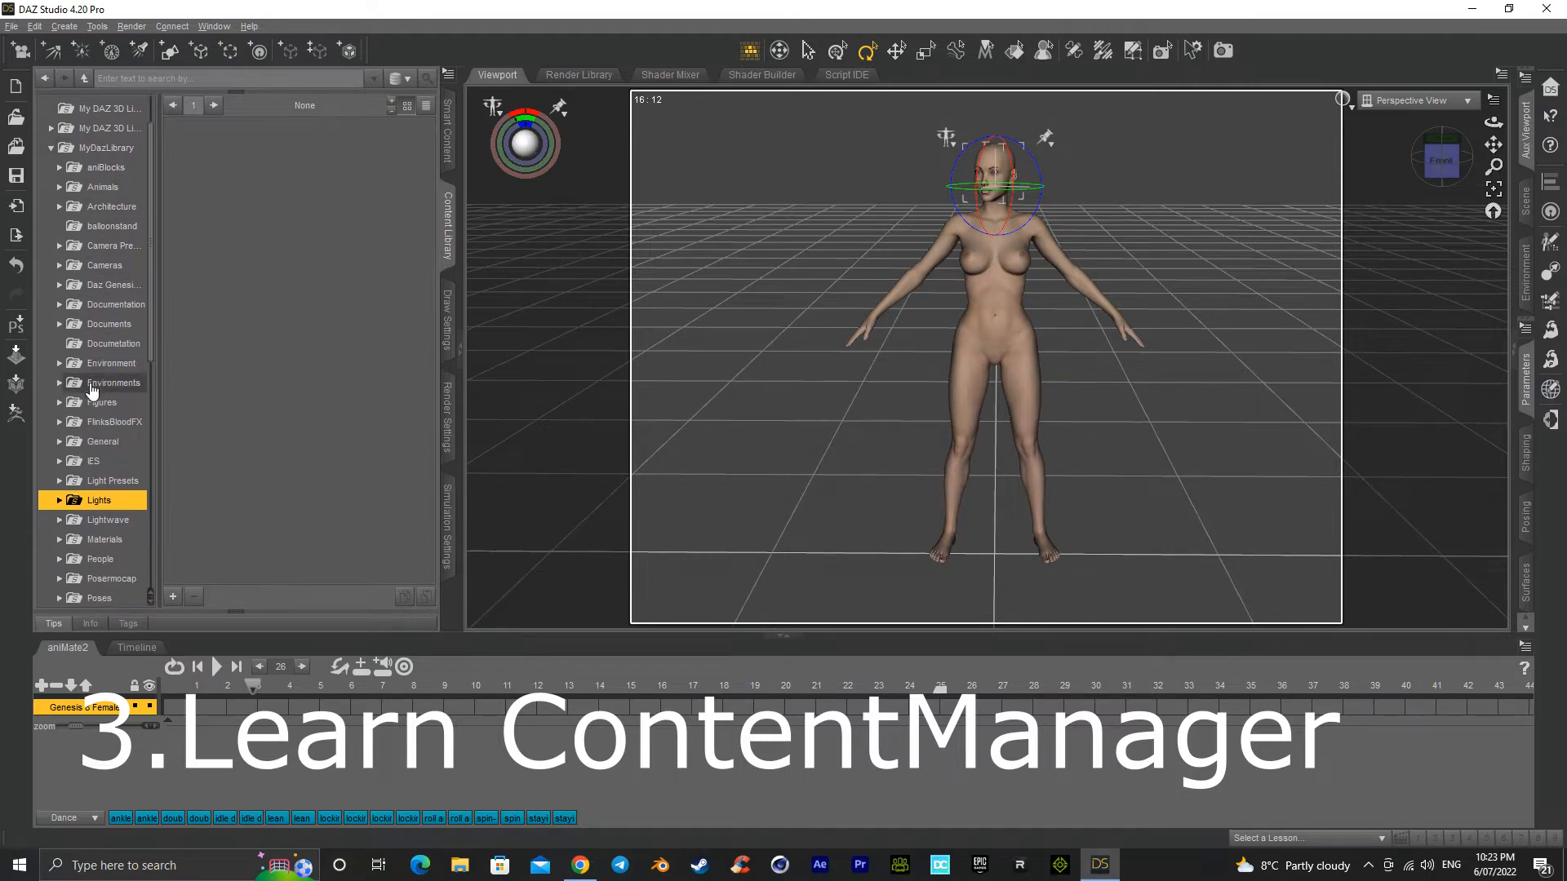
scroll(102, 406, "down", 3)
scroll(102, 406, "down", 1)
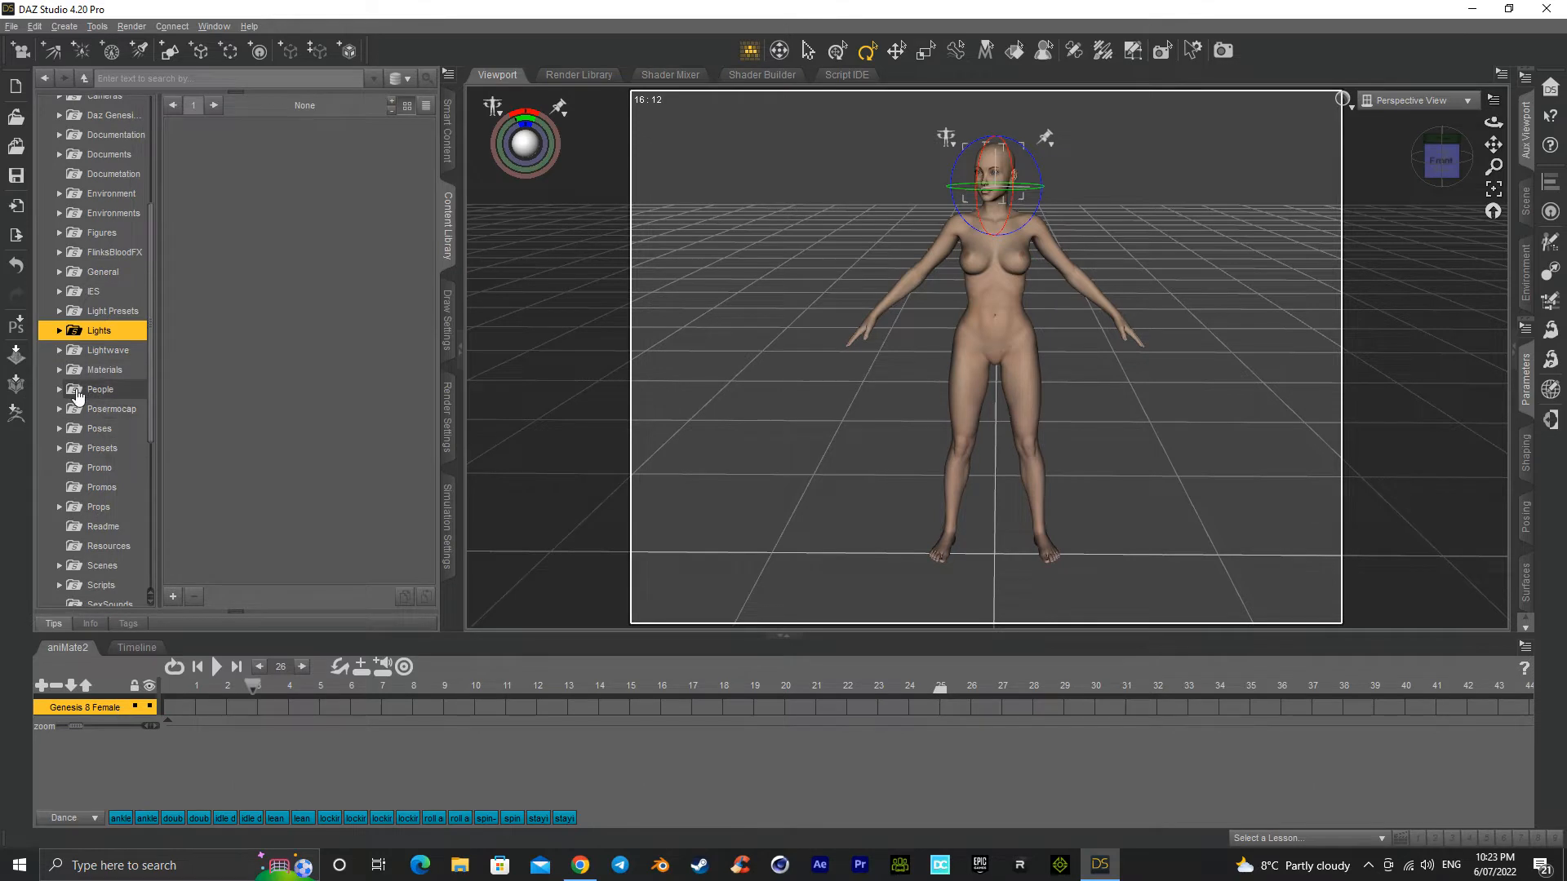
Step: Expand the People folder of MyDazLibrary, select its Genesis 8 Female folder, and widen the folder tree until the names fit
left_click(79, 395)
left_click(61, 391)
scroll(82, 420, "down", 3)
scroll(85, 420, "down", 6)
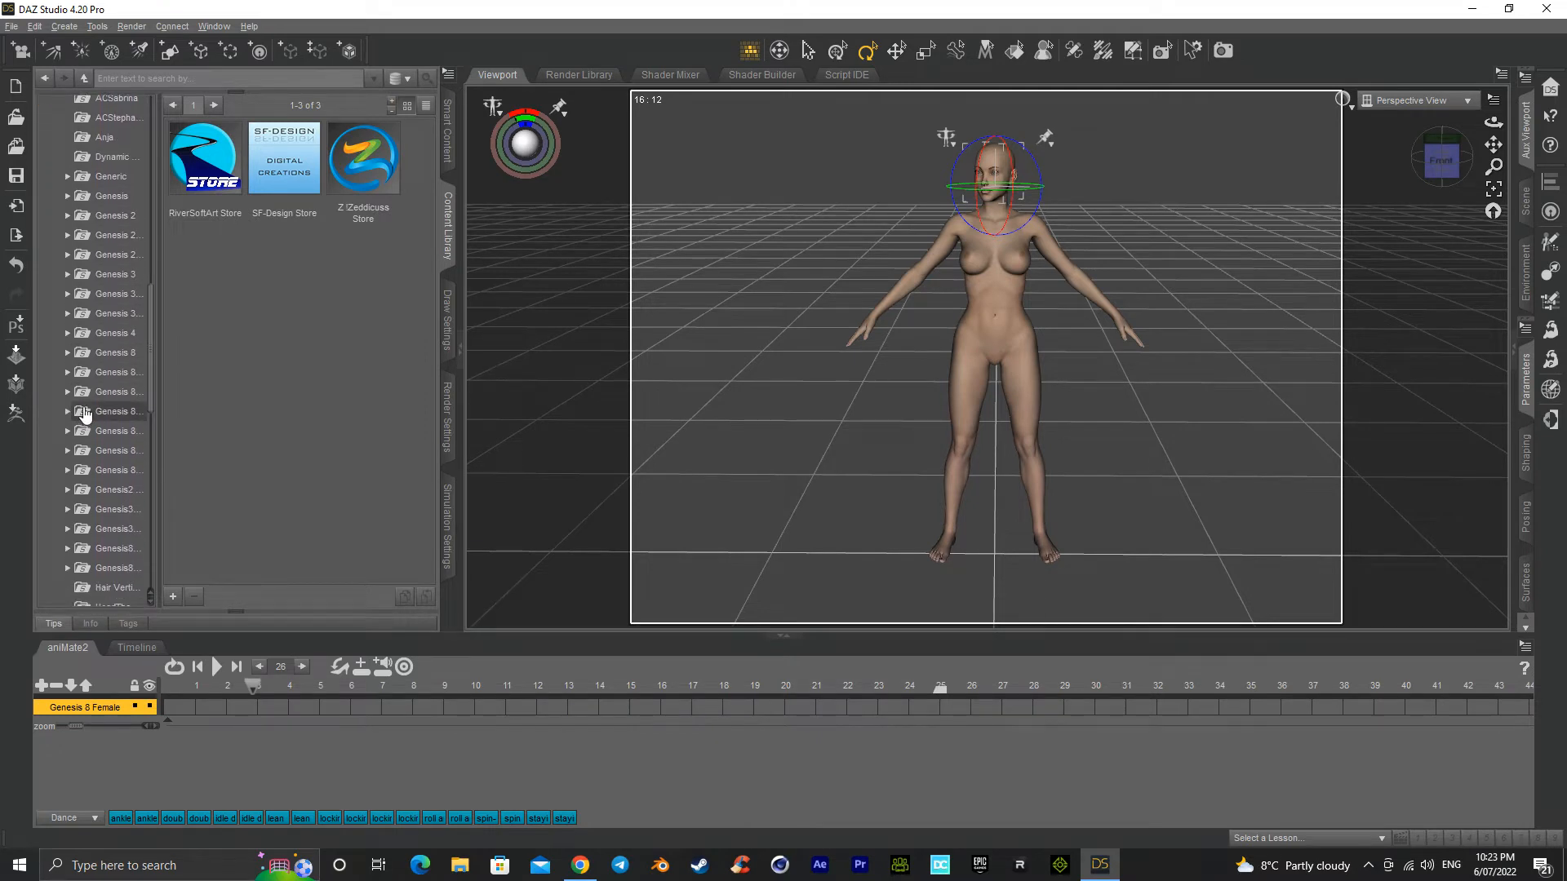
left_click(84, 412)
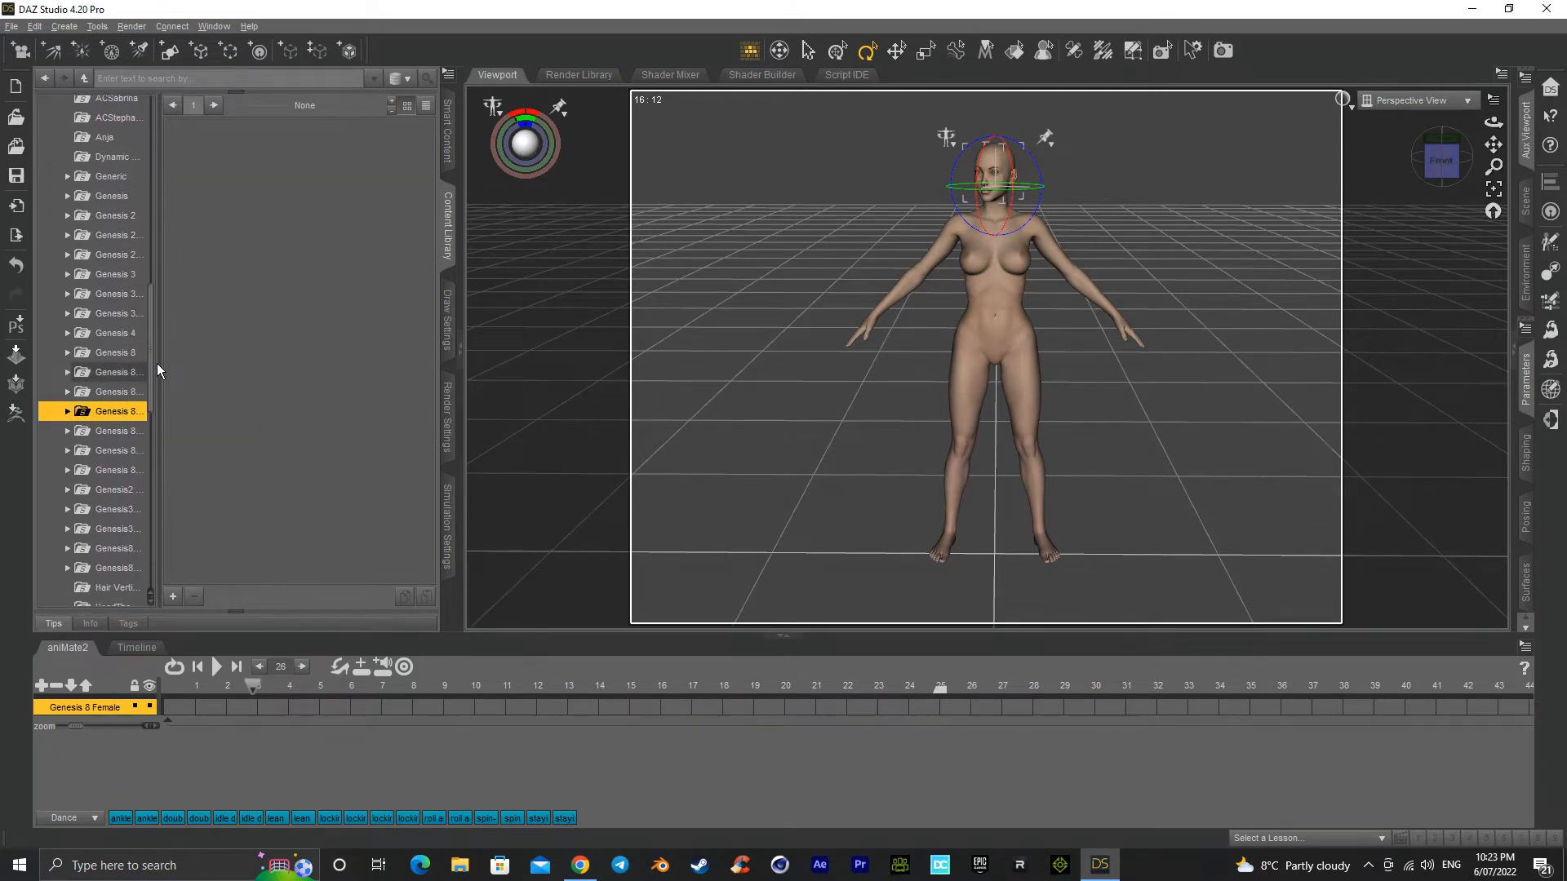
left_click_drag(160, 359, 207, 359)
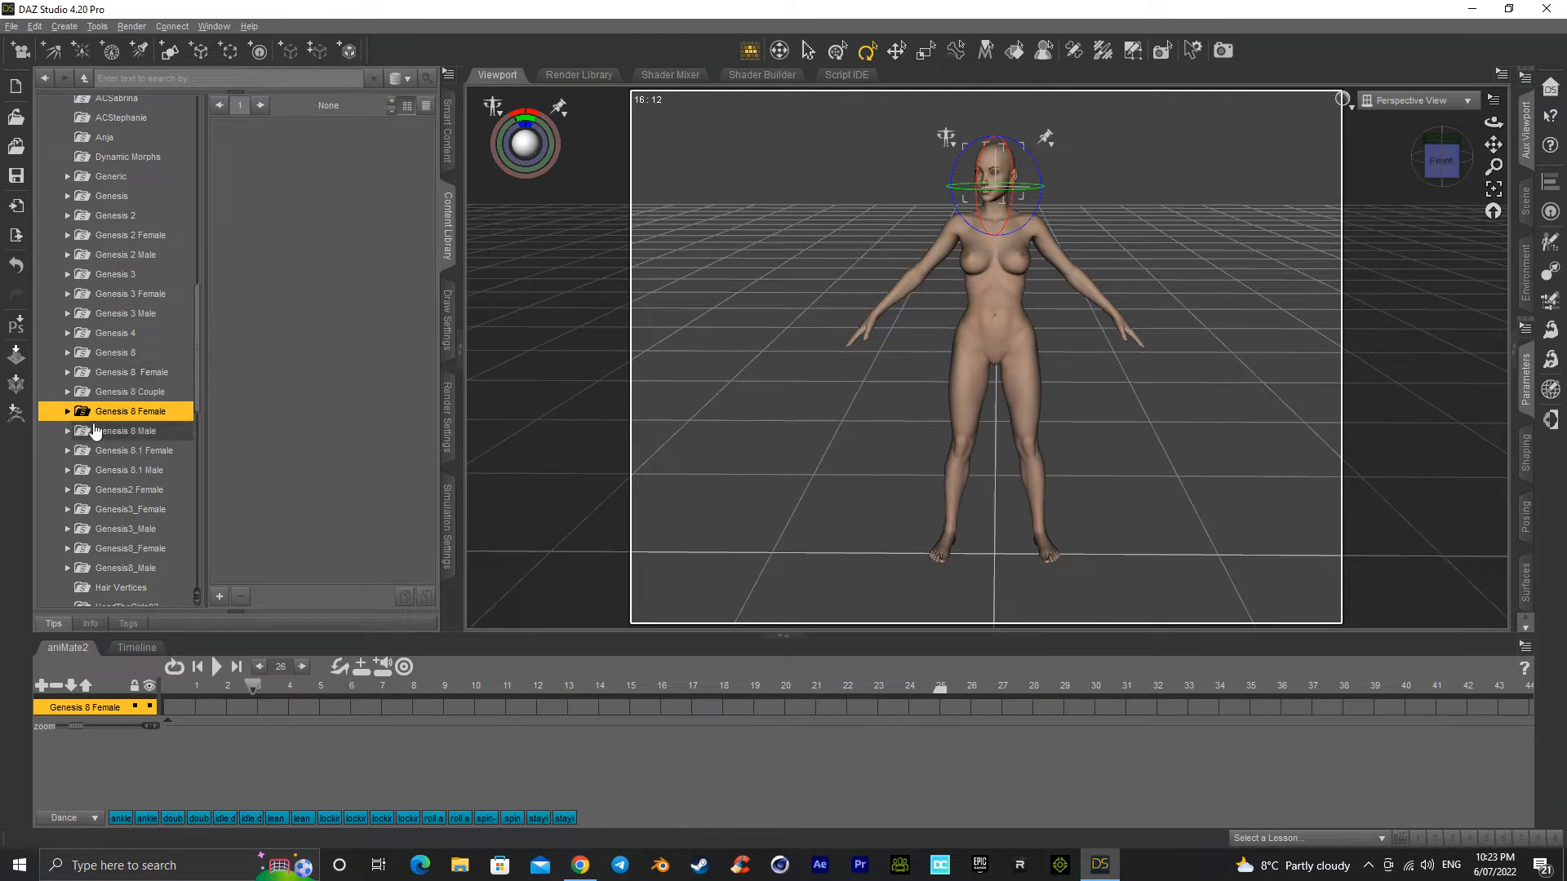
left_click(67, 413)
left_click(67, 412)
Step: Start creating a custom action for the Genesis 8 Female folder with Favorites as its root menu
right_click(105, 417)
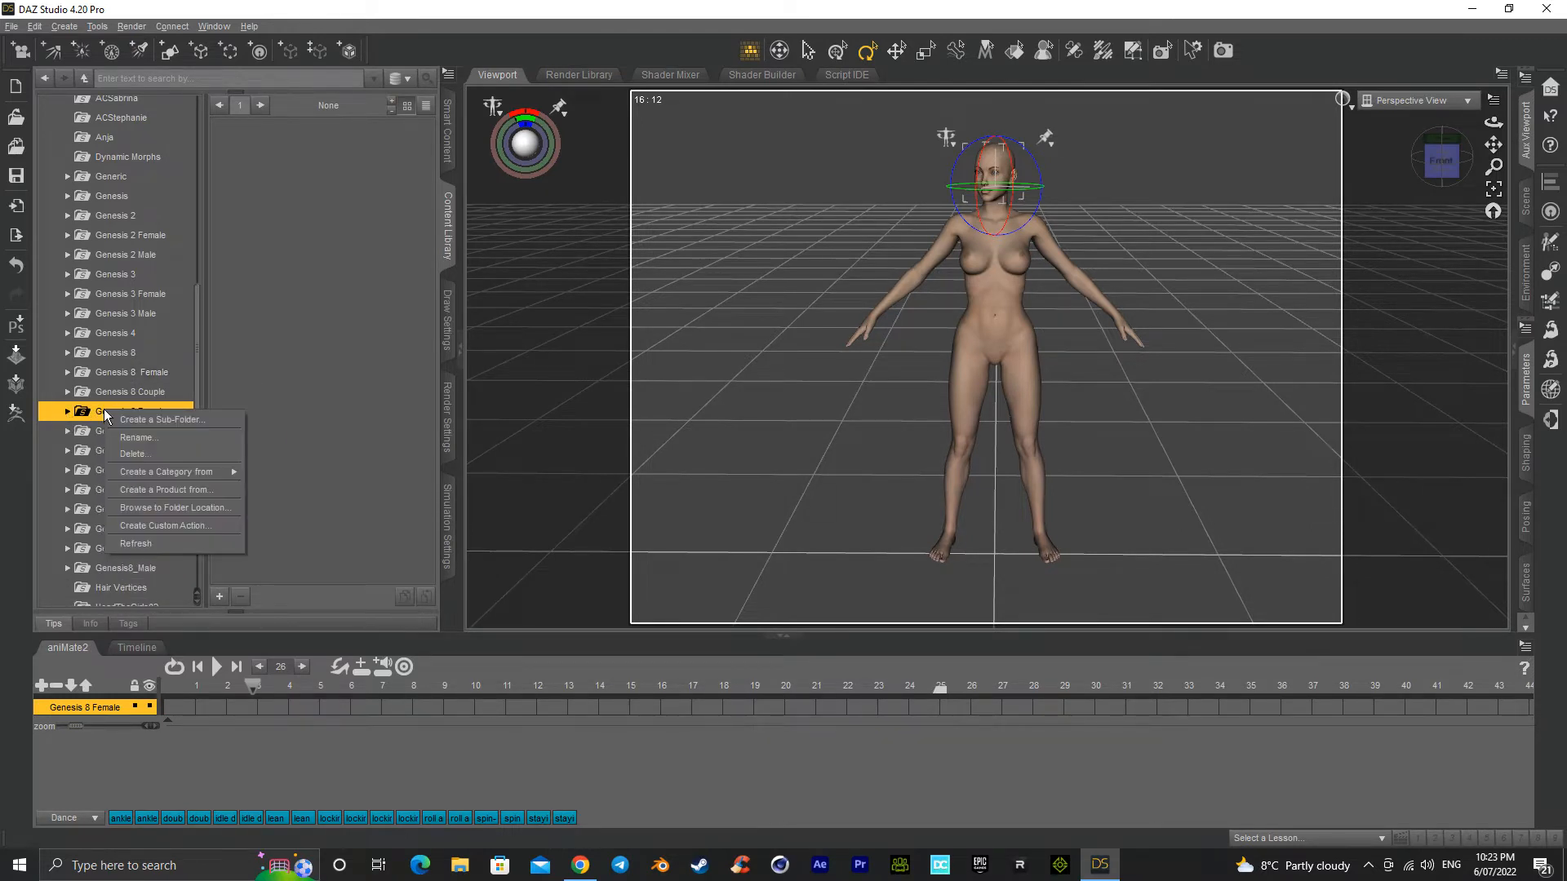
left_click(157, 527)
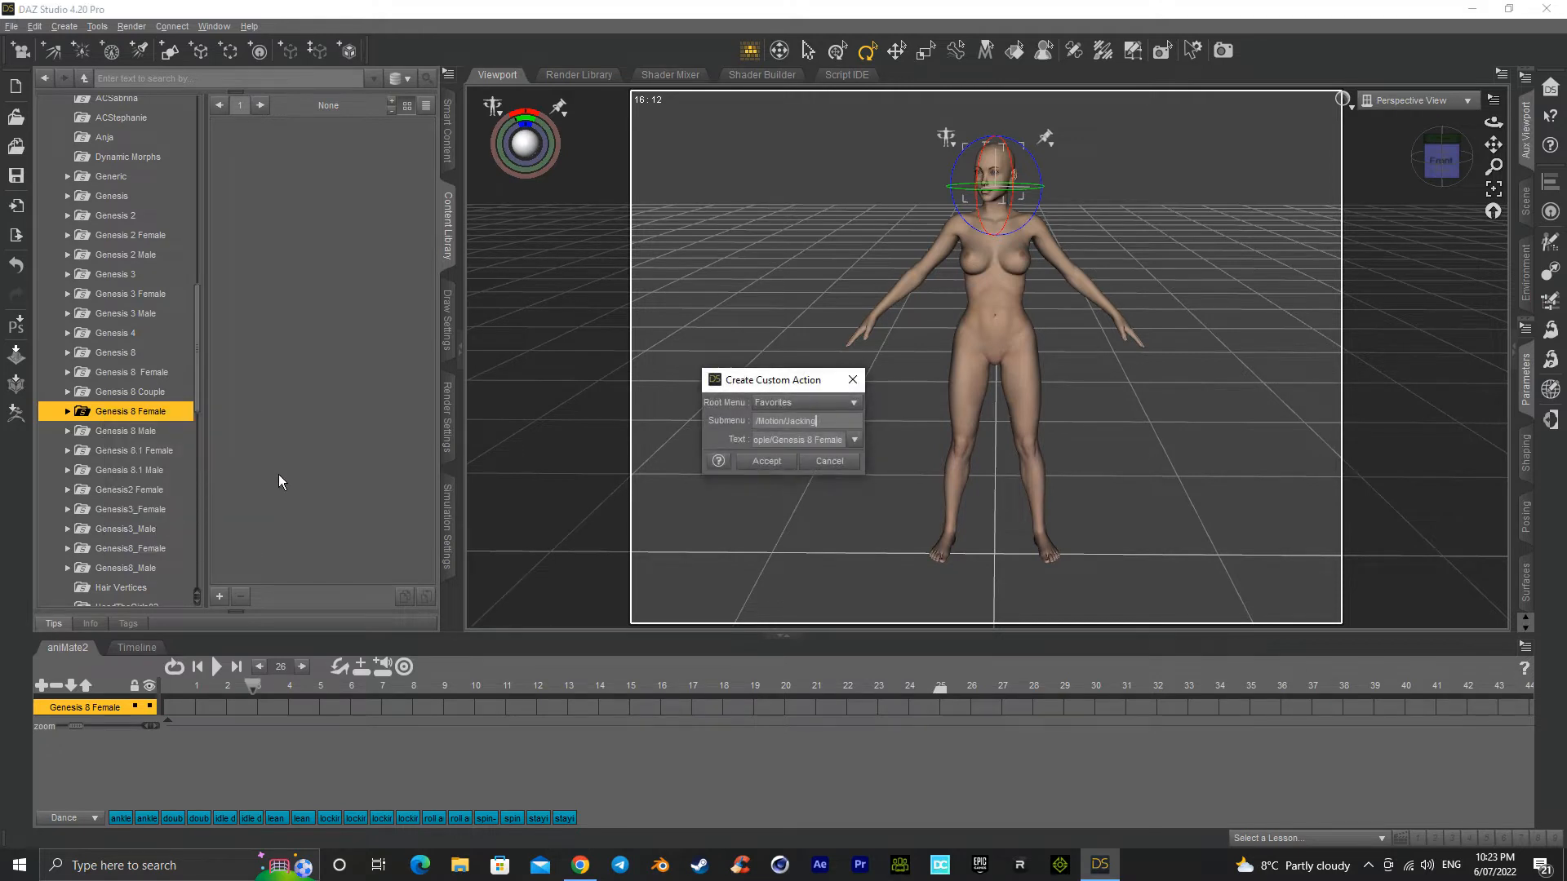
left_click(815, 403)
left_click(818, 404)
left_click(817, 405)
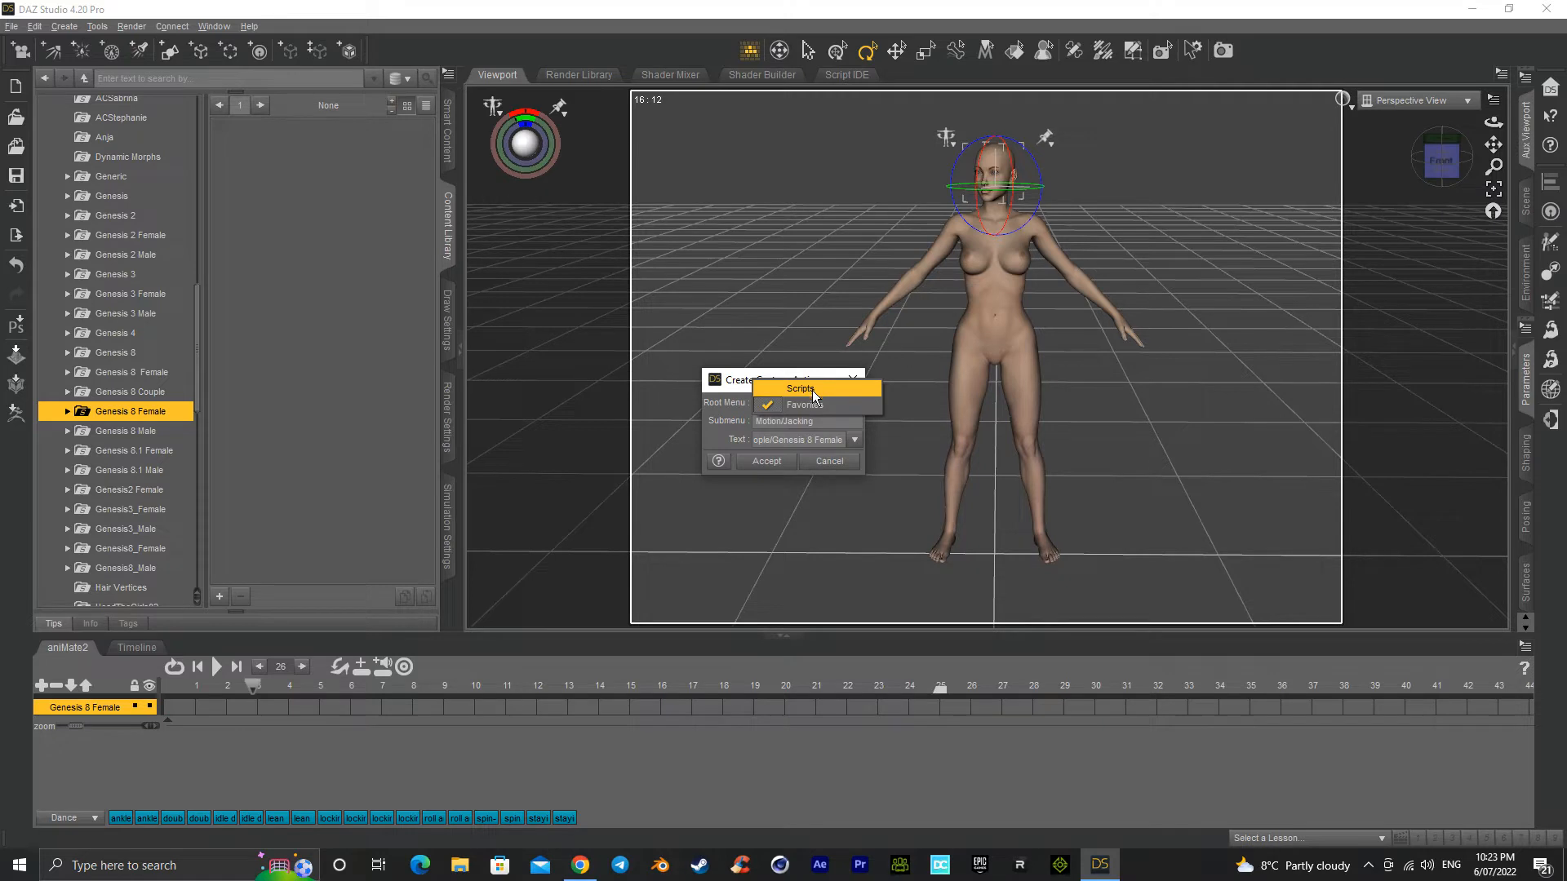
left_click(814, 404)
Step: Set the custom action's submenu to People/Gen8 and create the action
left_click_drag(814, 421, 708, 421)
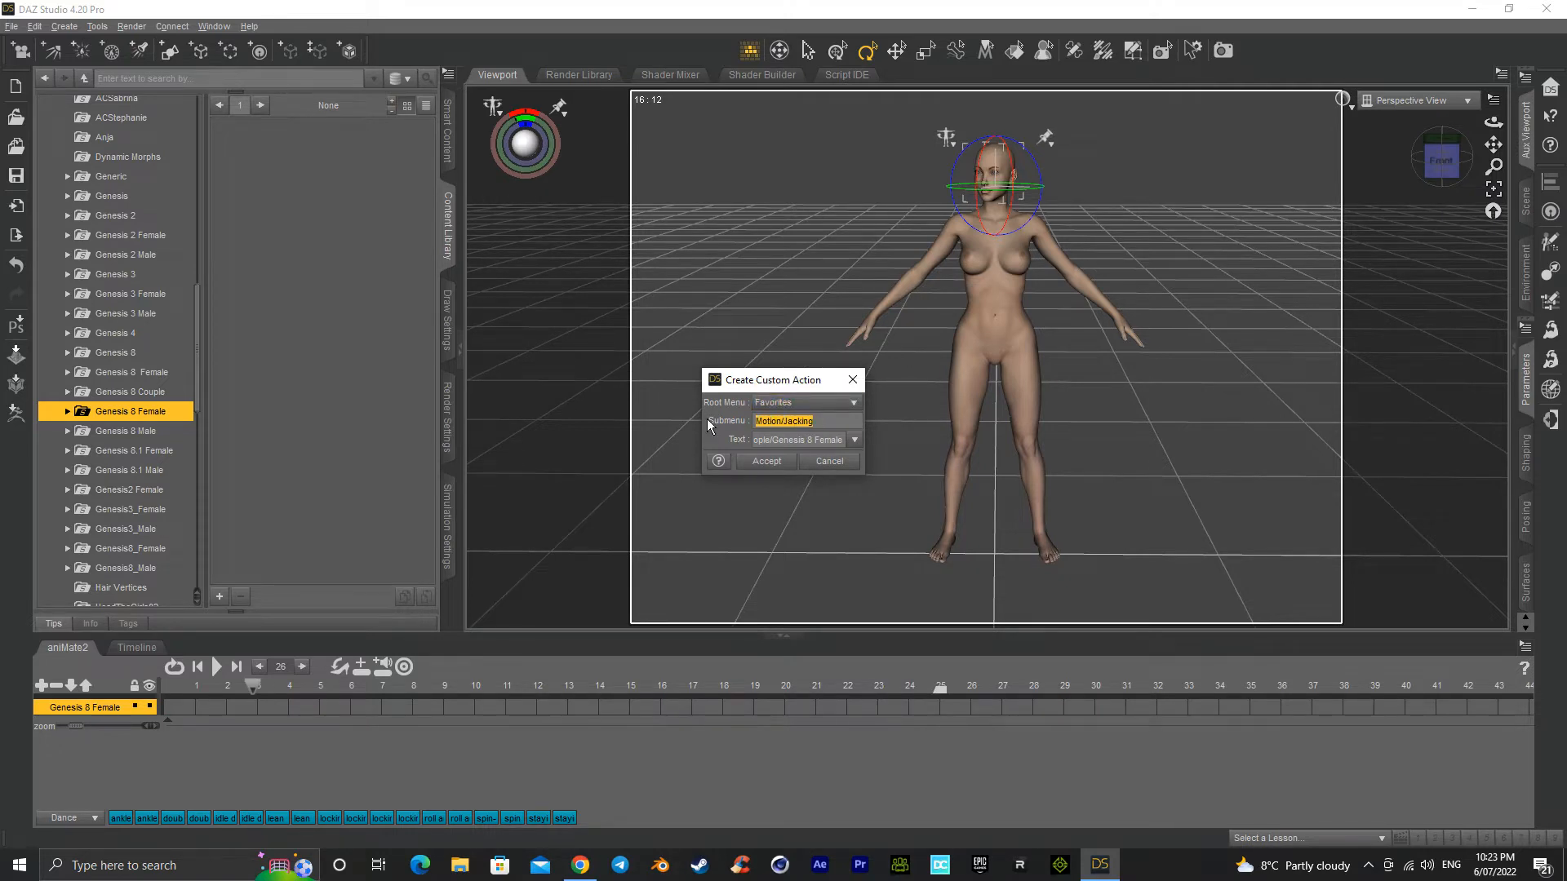
type("Gen")
key("BackSpace")
key("BackSpace")
key("BackSpace")
key("BackSpace")
type("People/Gen8")
left_click(766, 461)
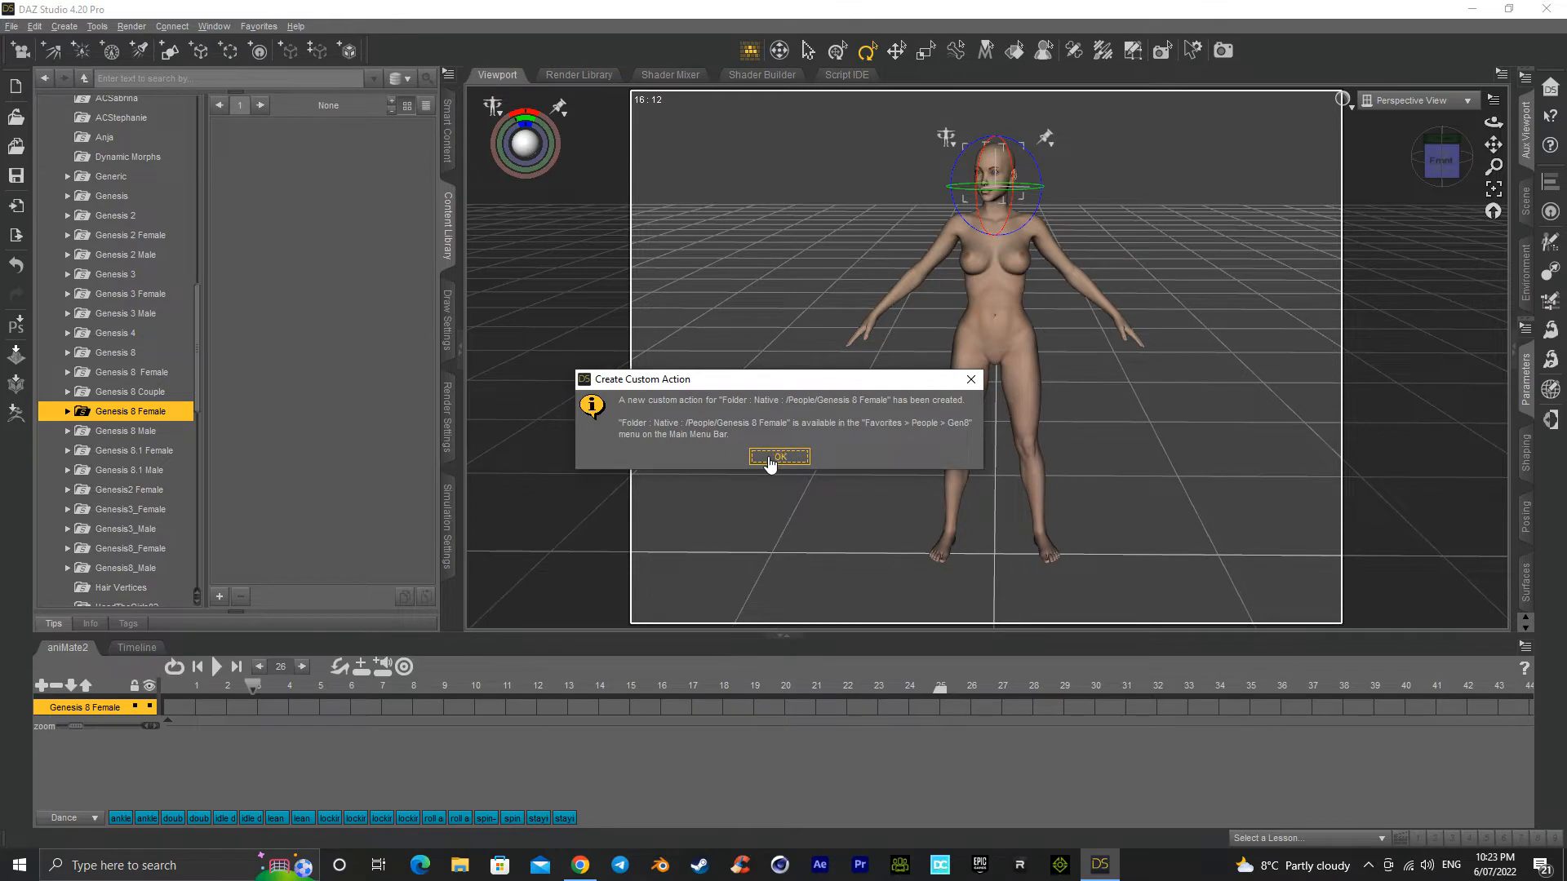
left_click(769, 460)
Step: Open the Genesis 8 Female folder through its new custom action under Favorites, People, Gen8
left_click(259, 27)
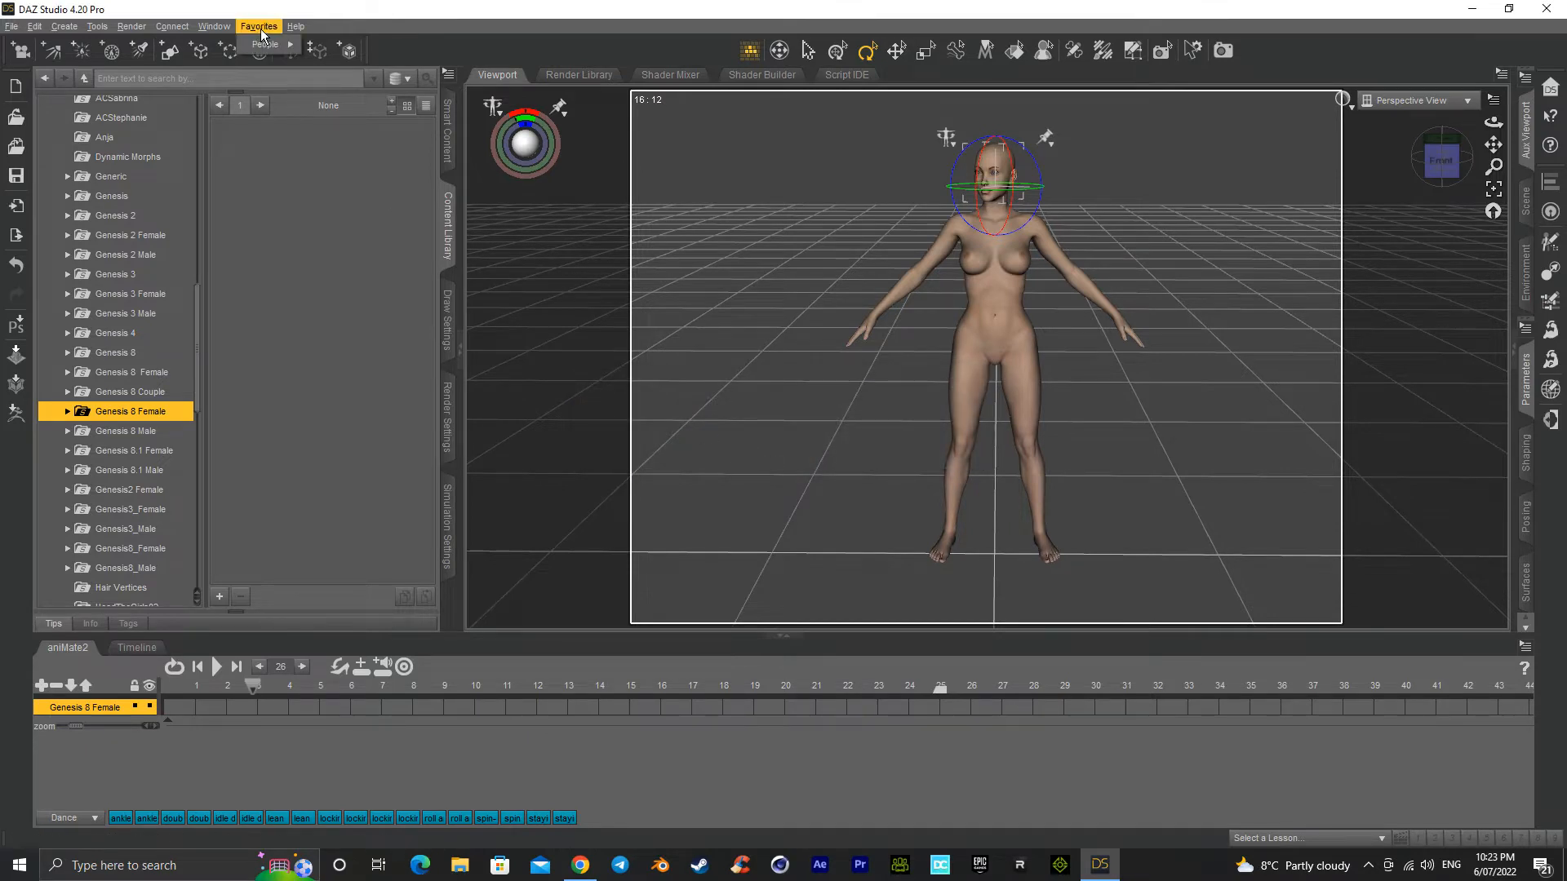
mouse_move(265, 44)
mouse_move(322, 46)
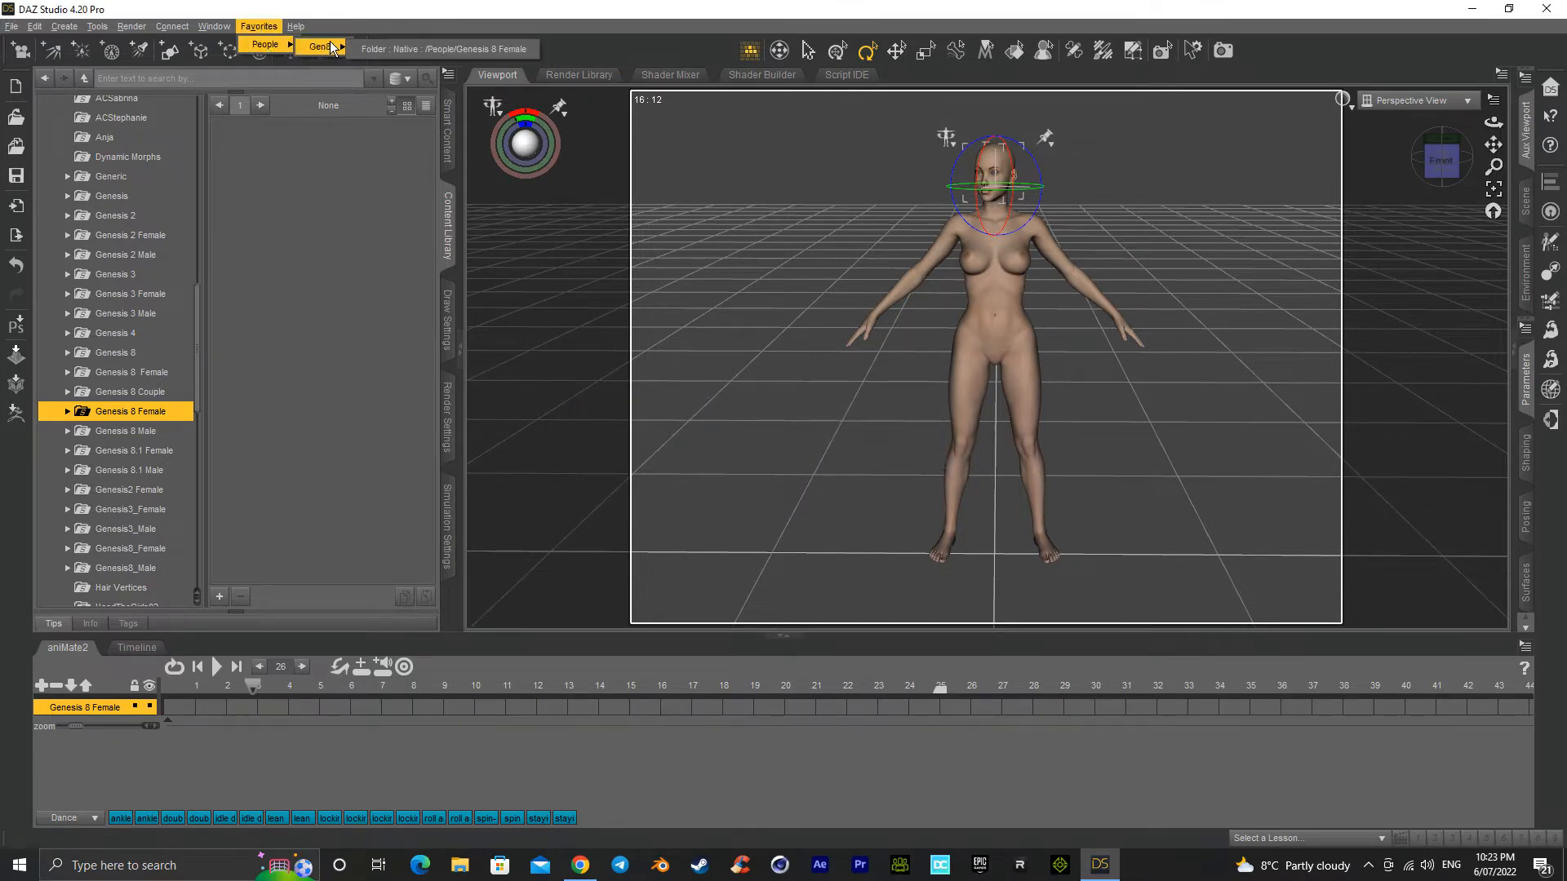
left_click(390, 49)
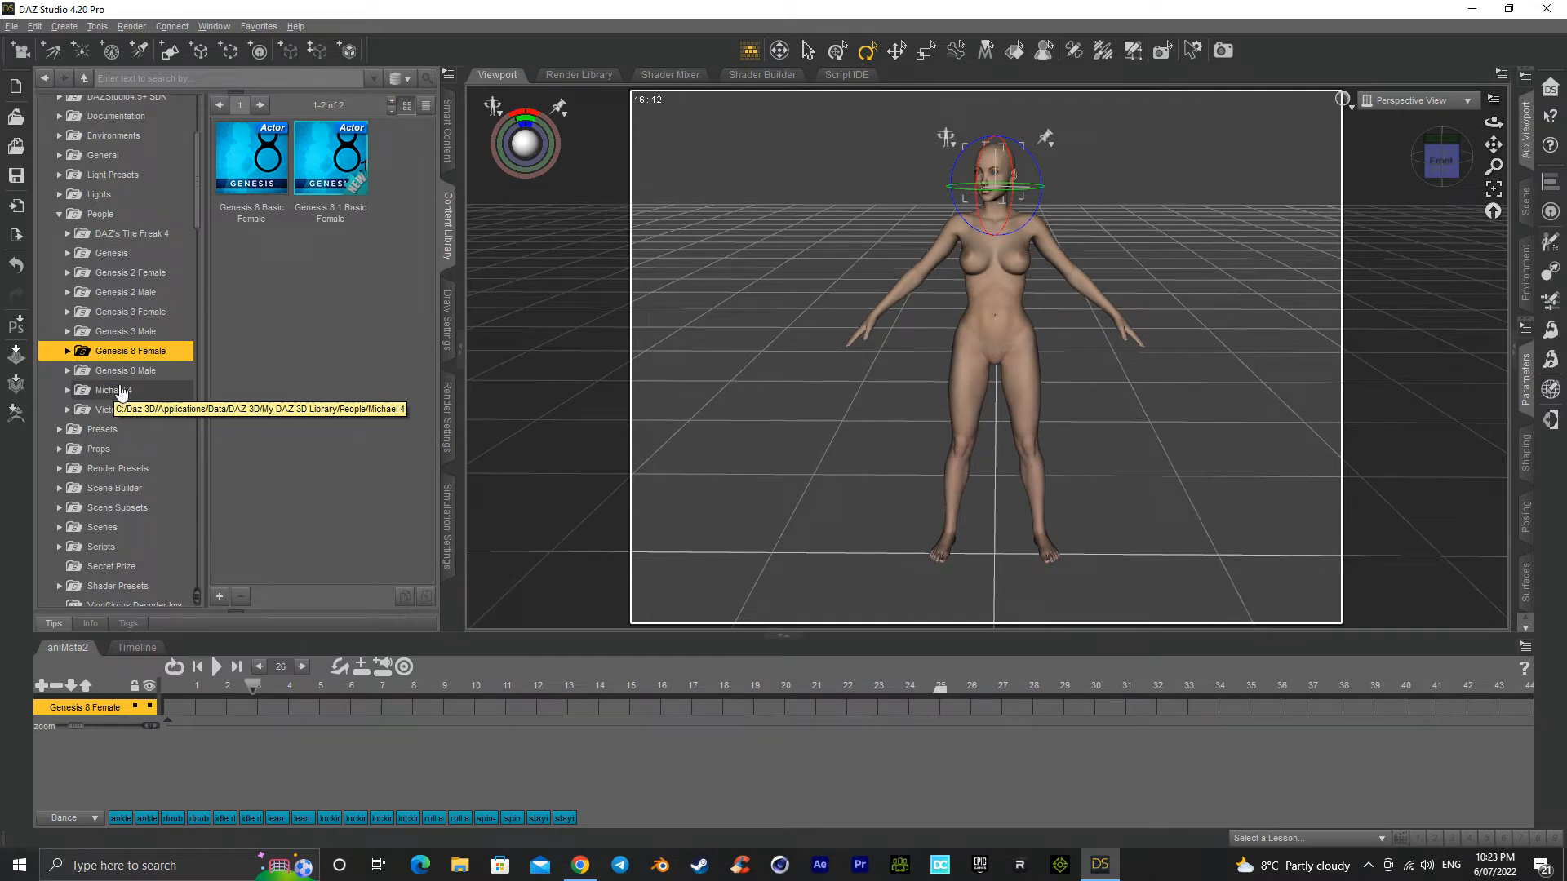
Step: Expand the Genesis 8 Female folder of My DAZ 3D Library, view its Characters content, and collapse the folder again
left_click(68, 350)
scroll(81, 403, "down", 1)
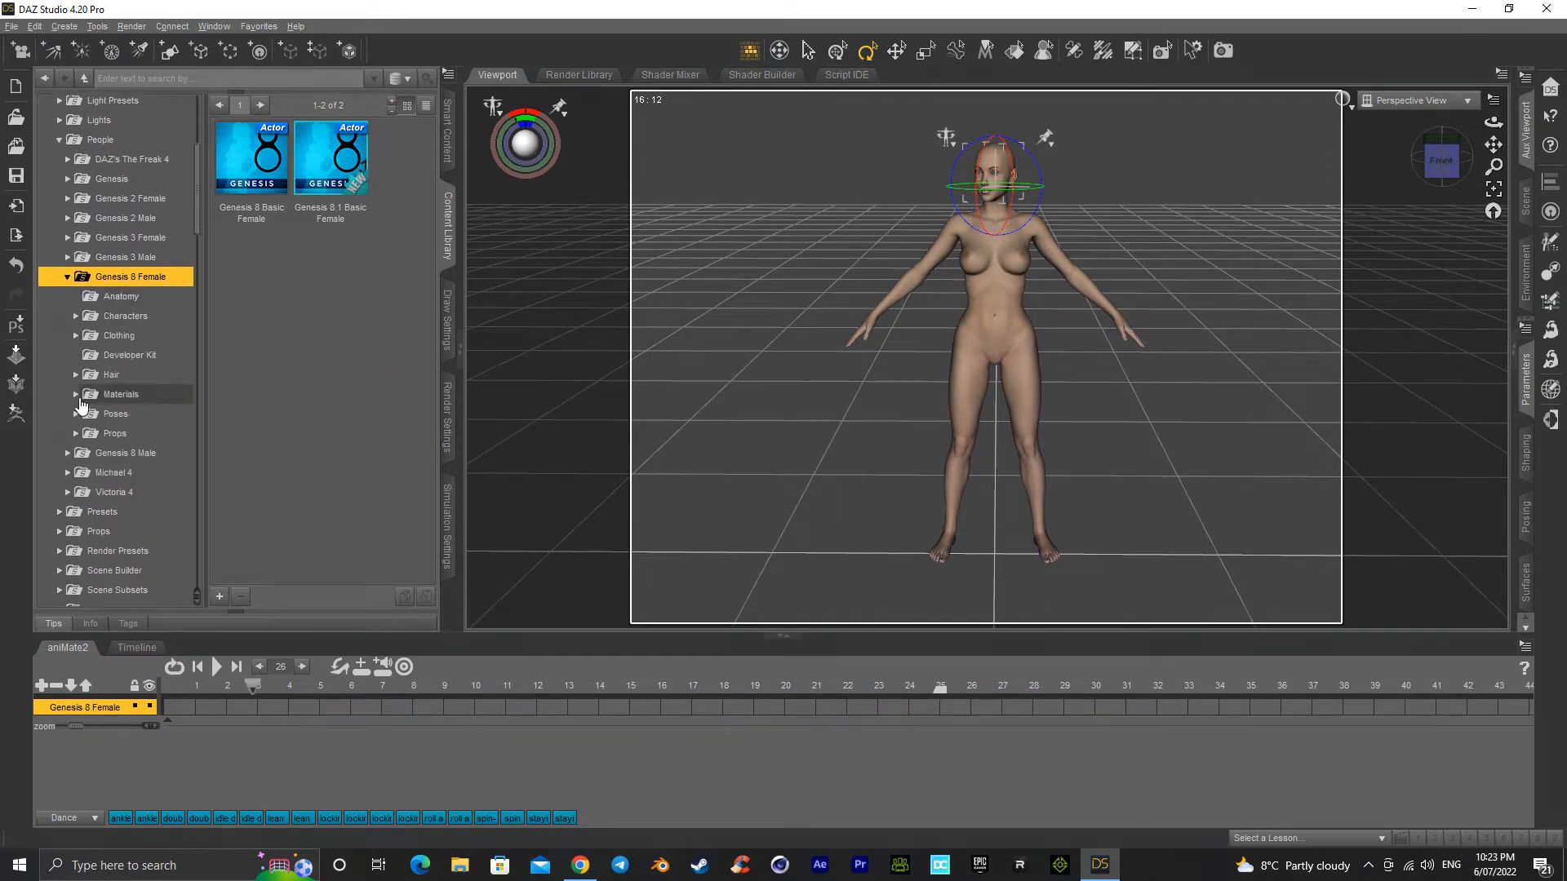
scroll(82, 403, "down", 1)
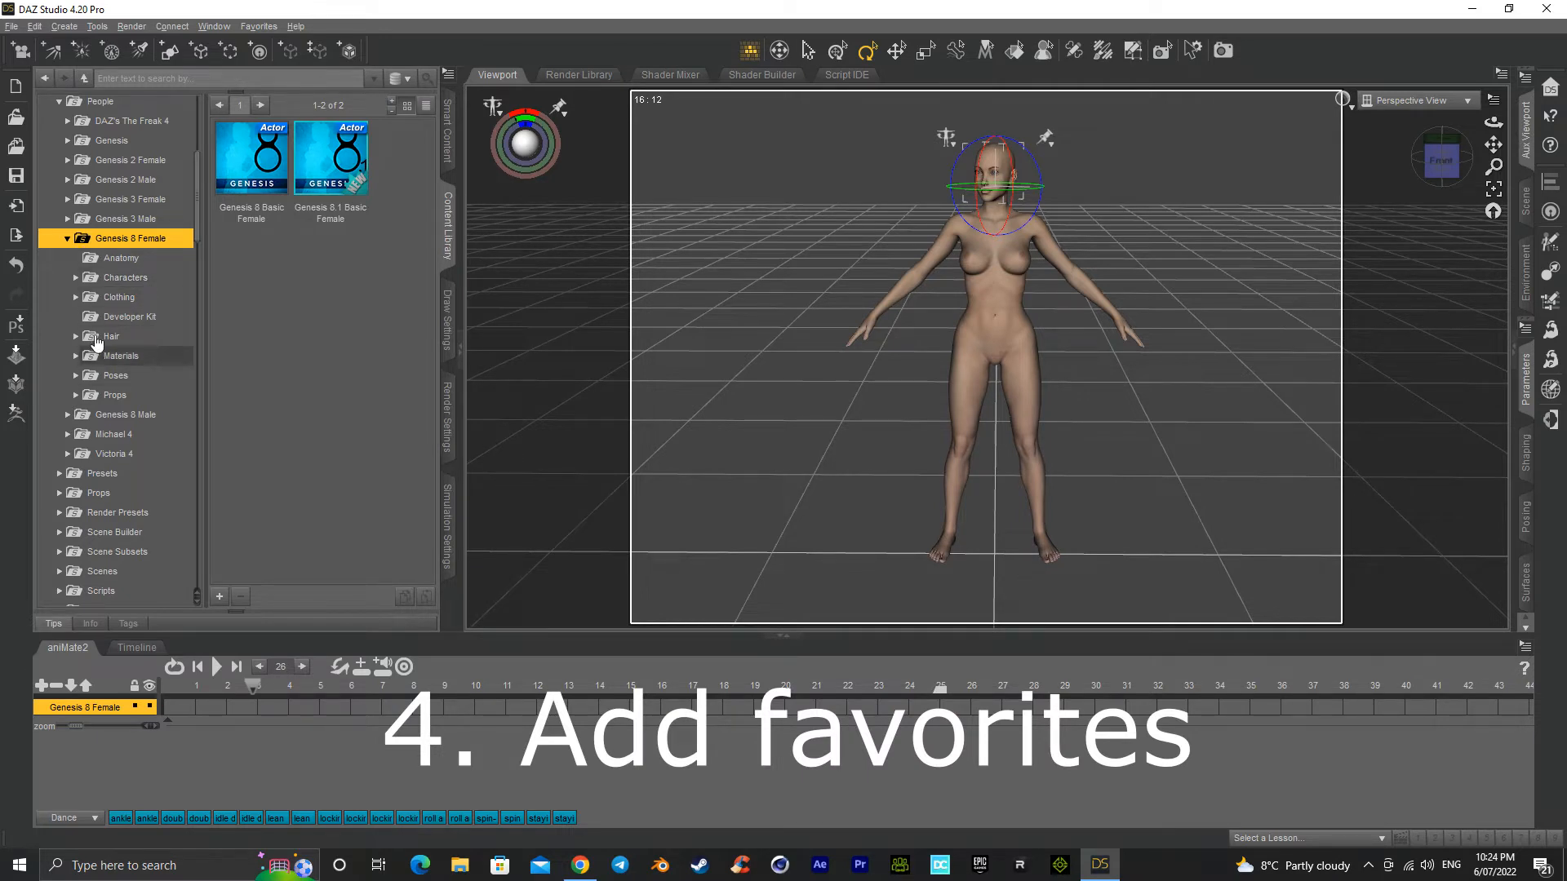
scroll(97, 341, "up", 2)
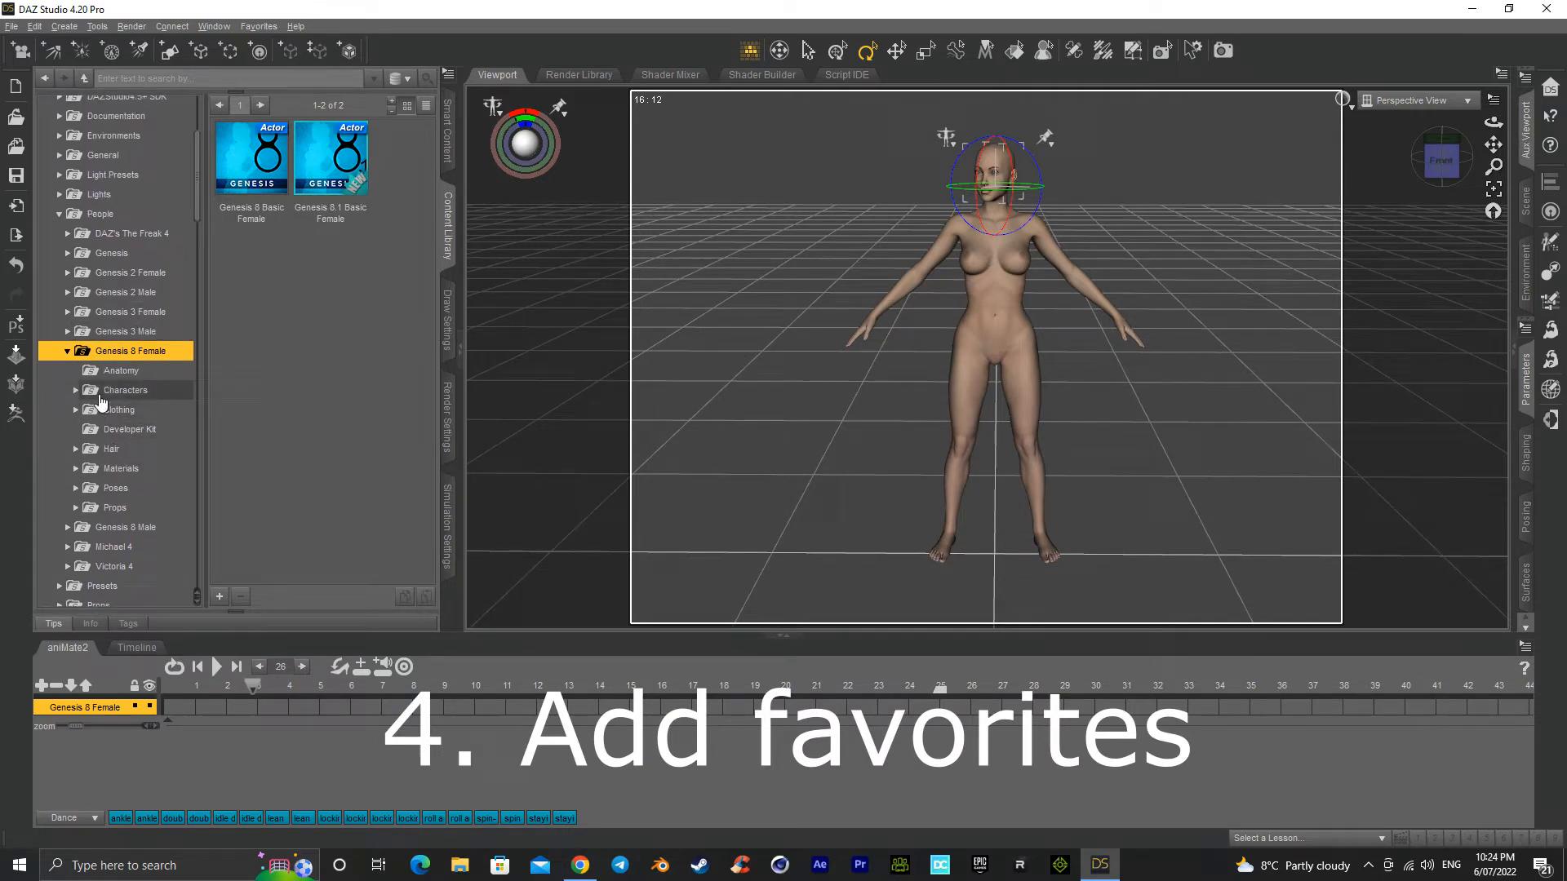
left_click(95, 393)
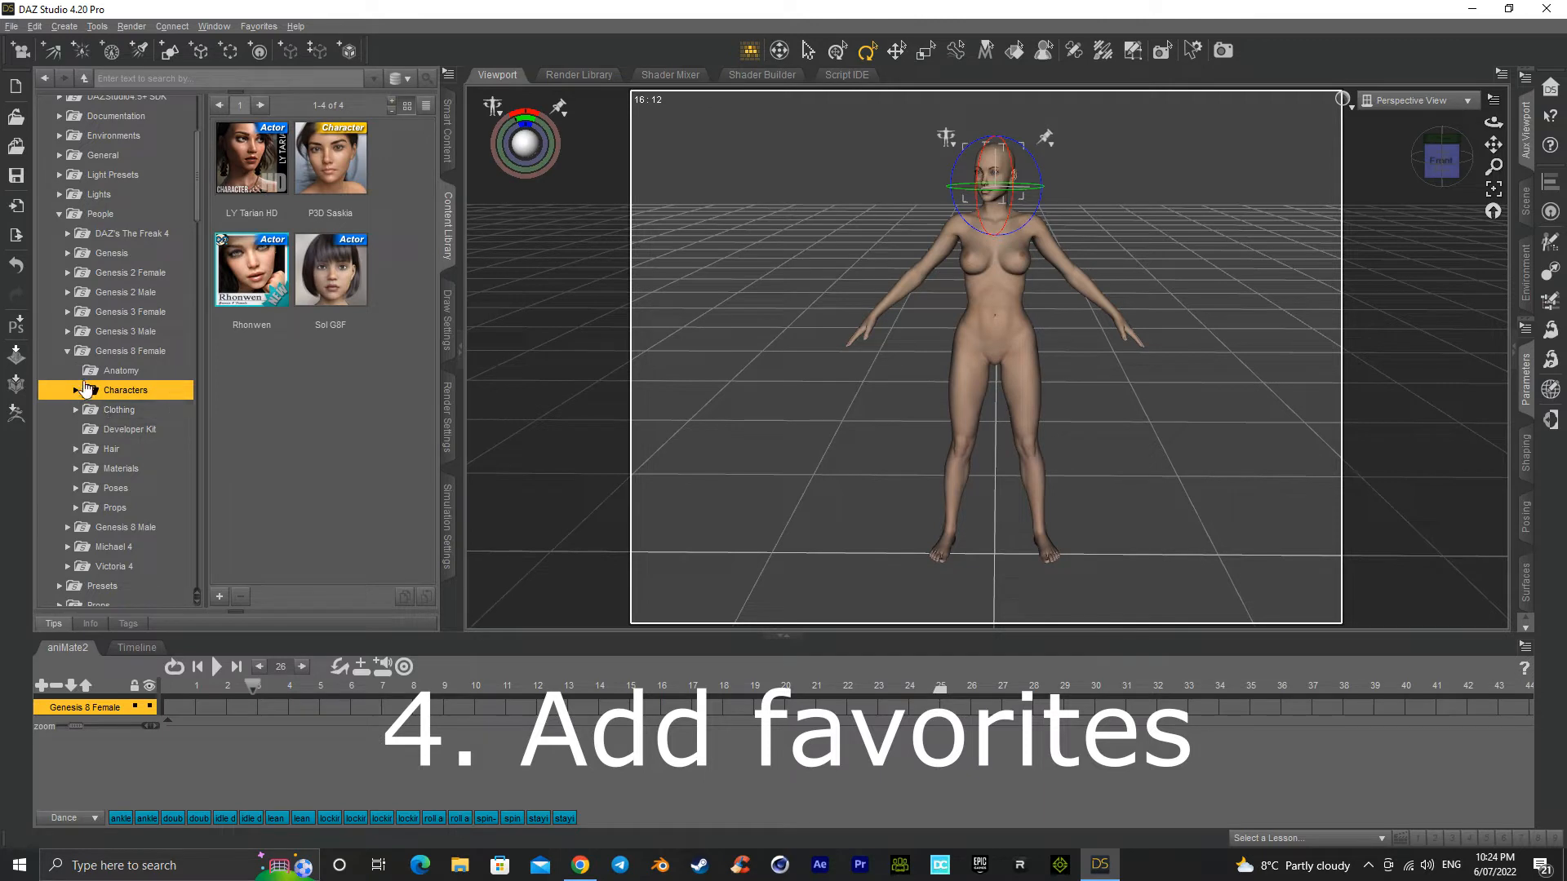
left_click(67, 352)
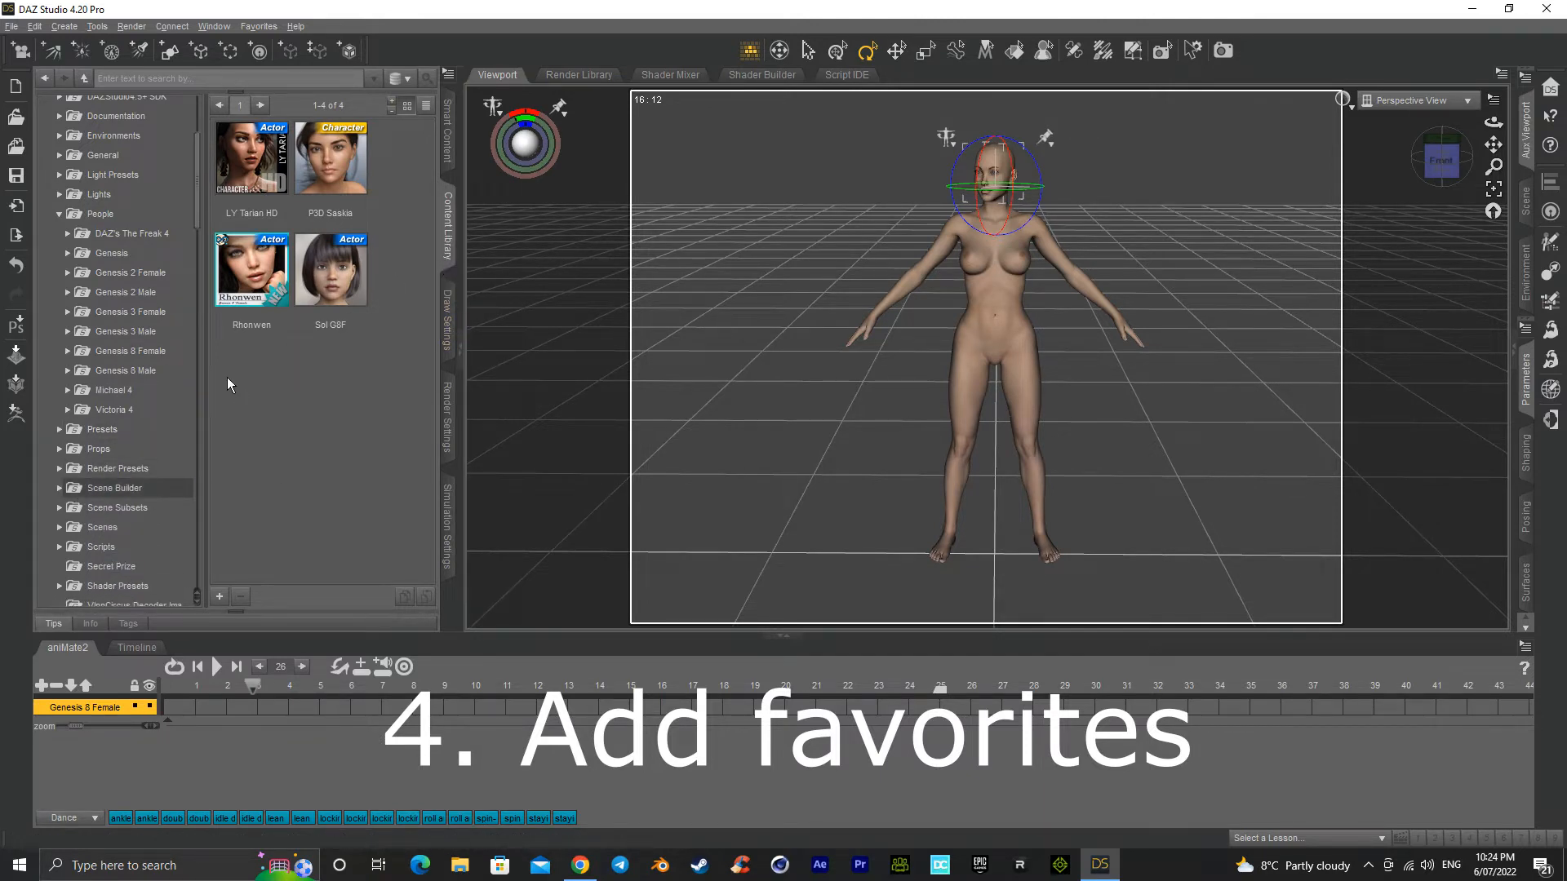
Step: Collapse My DAZ 3D Library and select MyDazLibrary to browse its folders down to People
scroll(100, 268, "up", 4)
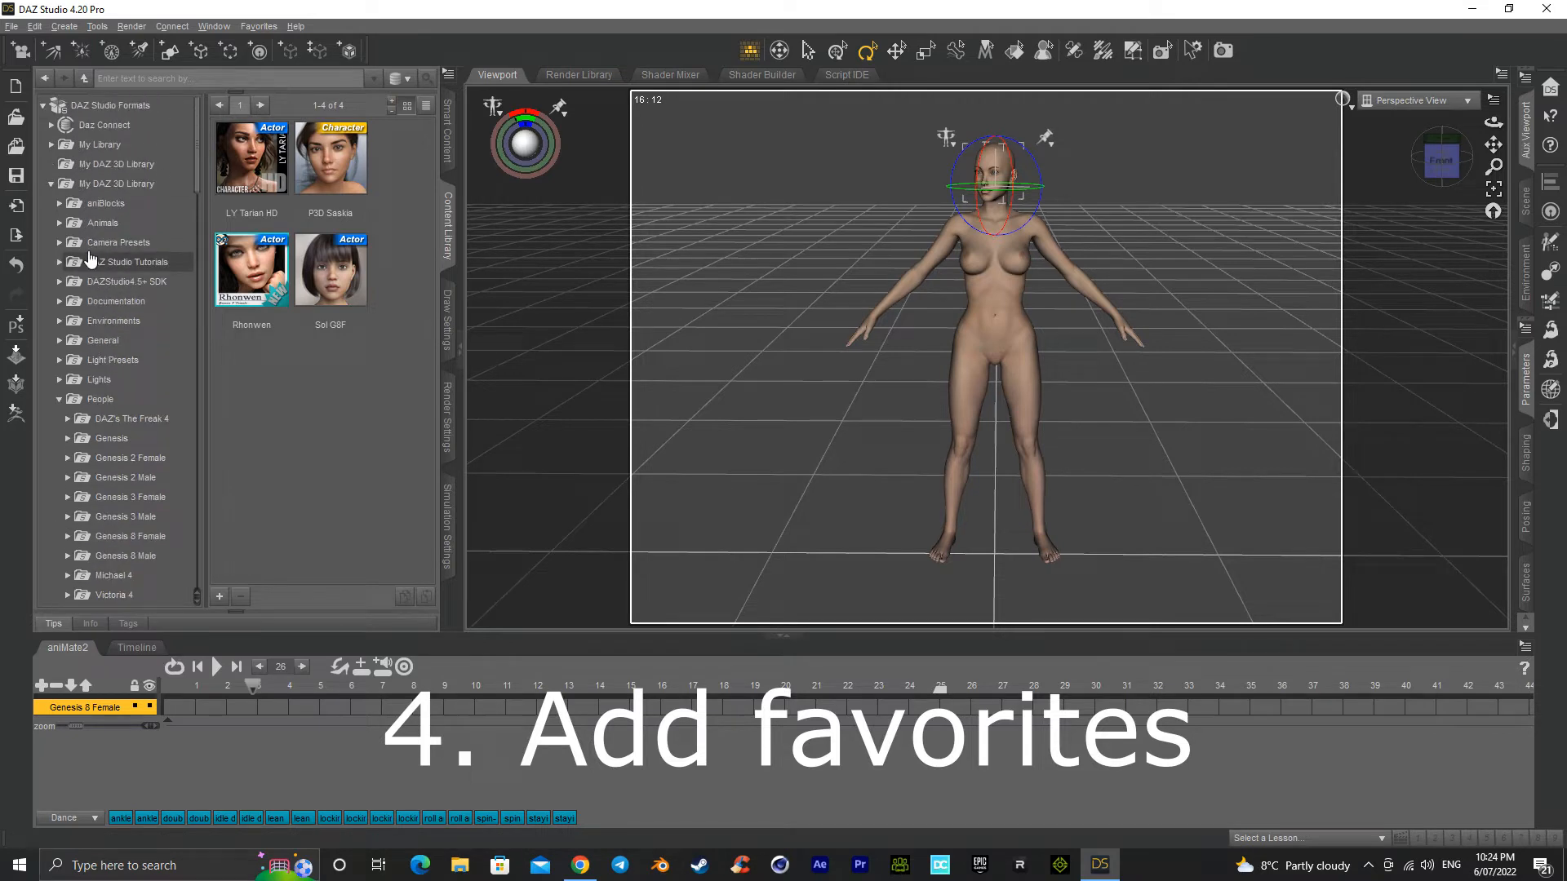
left_click(51, 186)
left_click(63, 204)
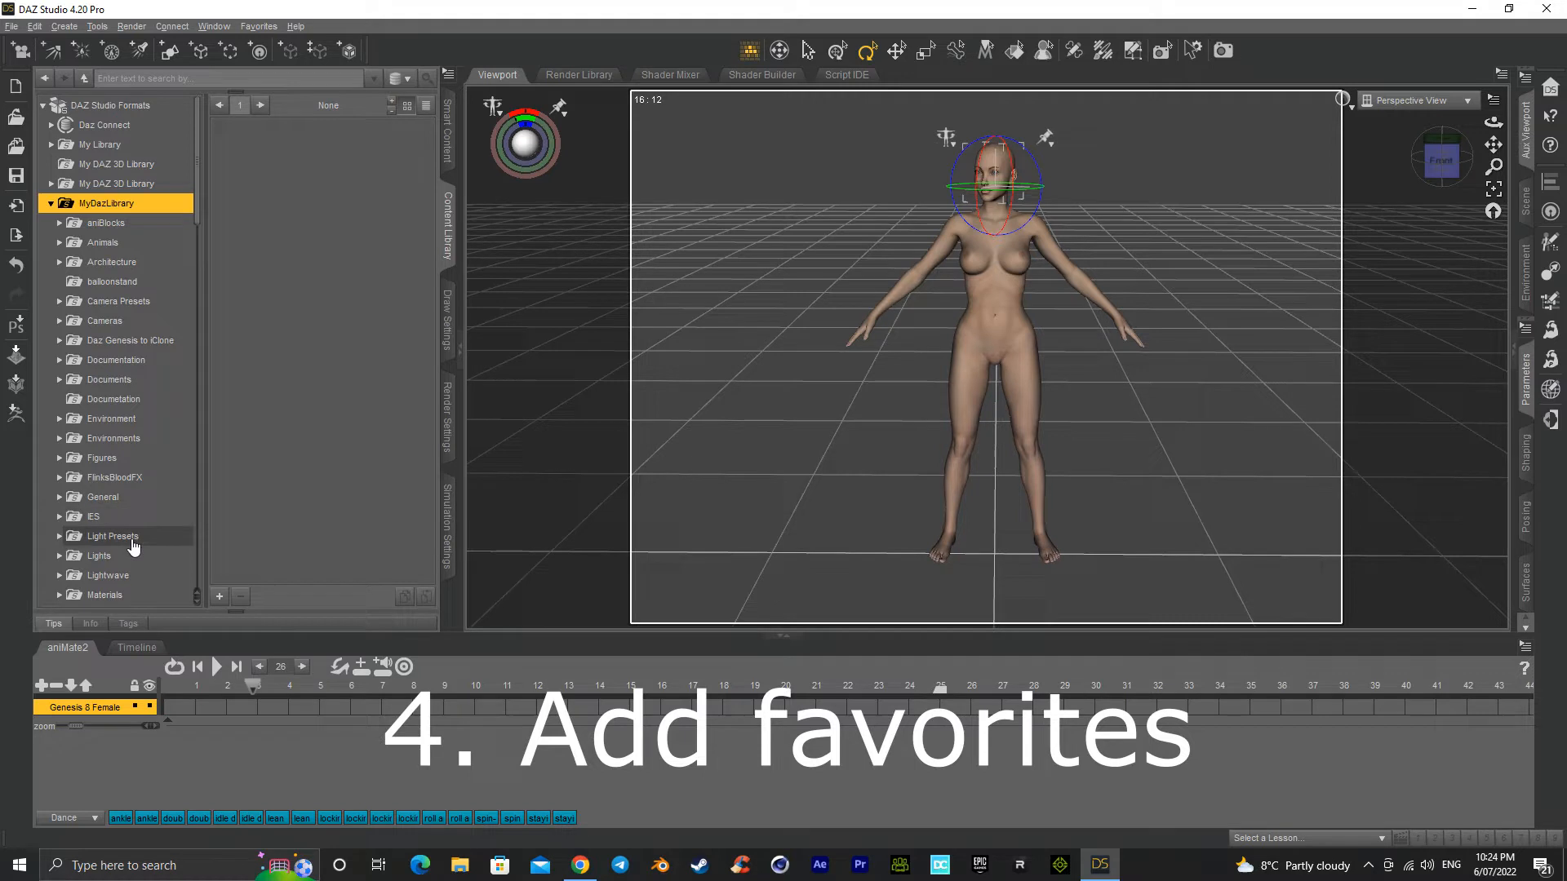
scroll(100, 454, "down", 1)
scroll(100, 455, "down", 3)
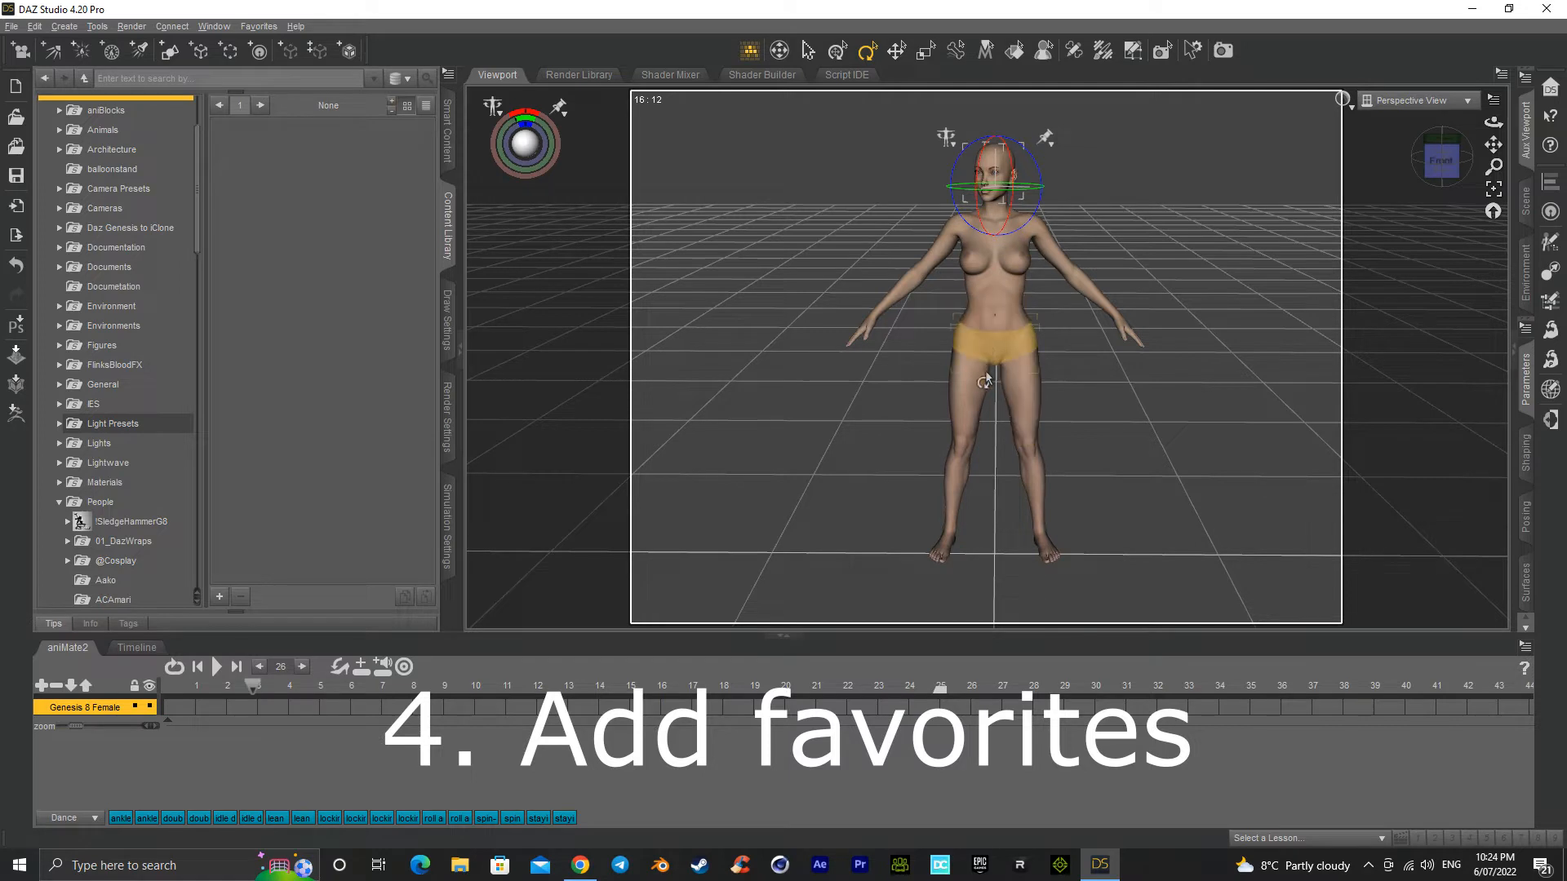
Step: Select the figure's right shin and rotate it slightly with the Rotate tool
left_click(960, 462)
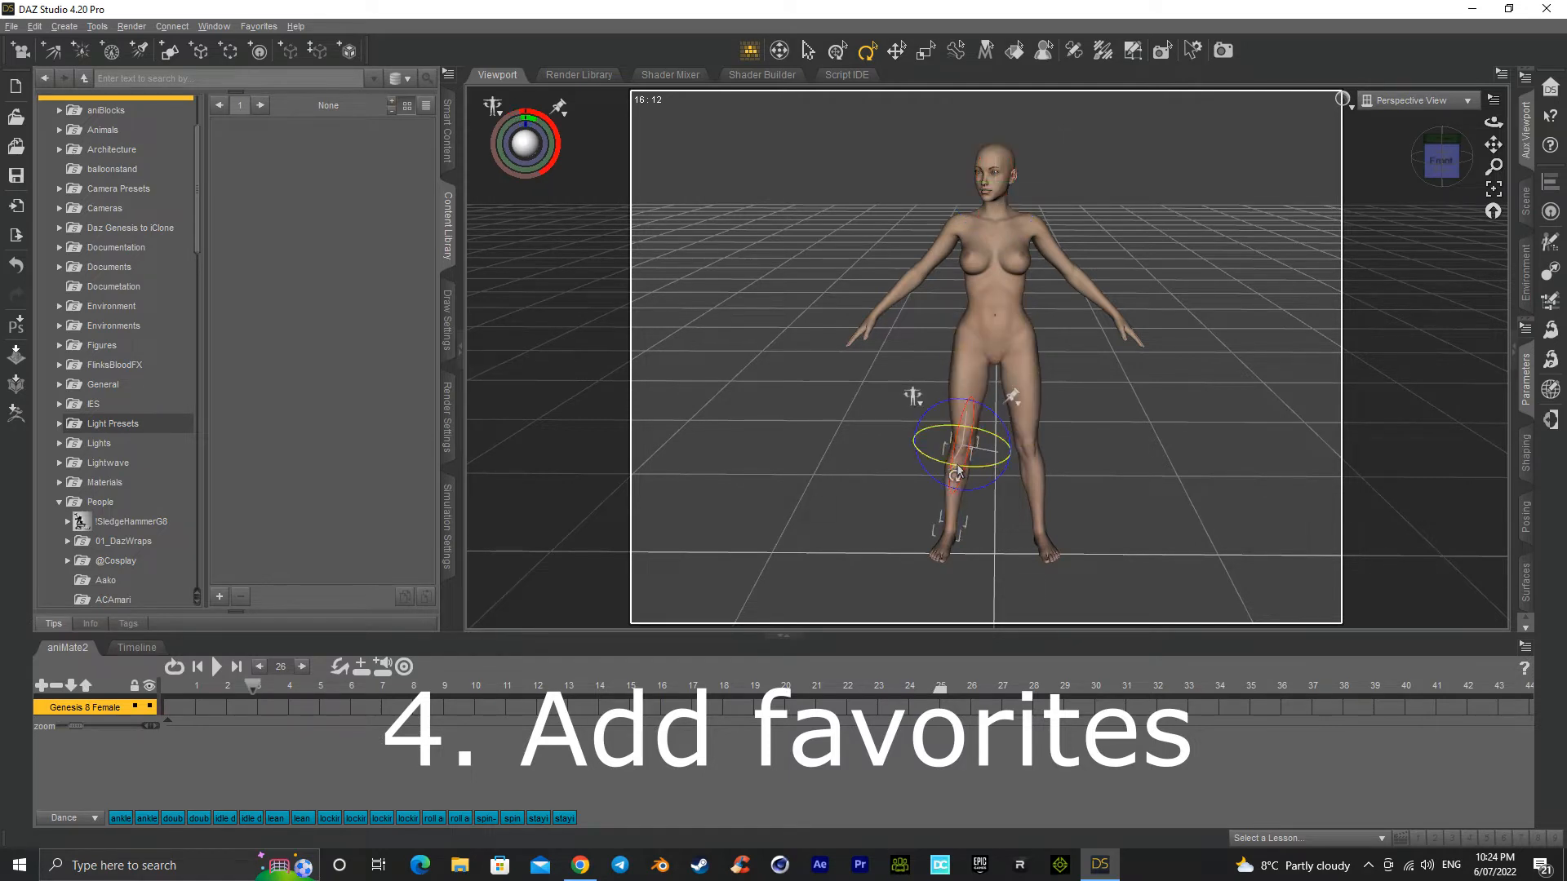
left_click_drag(961, 474, 951, 509)
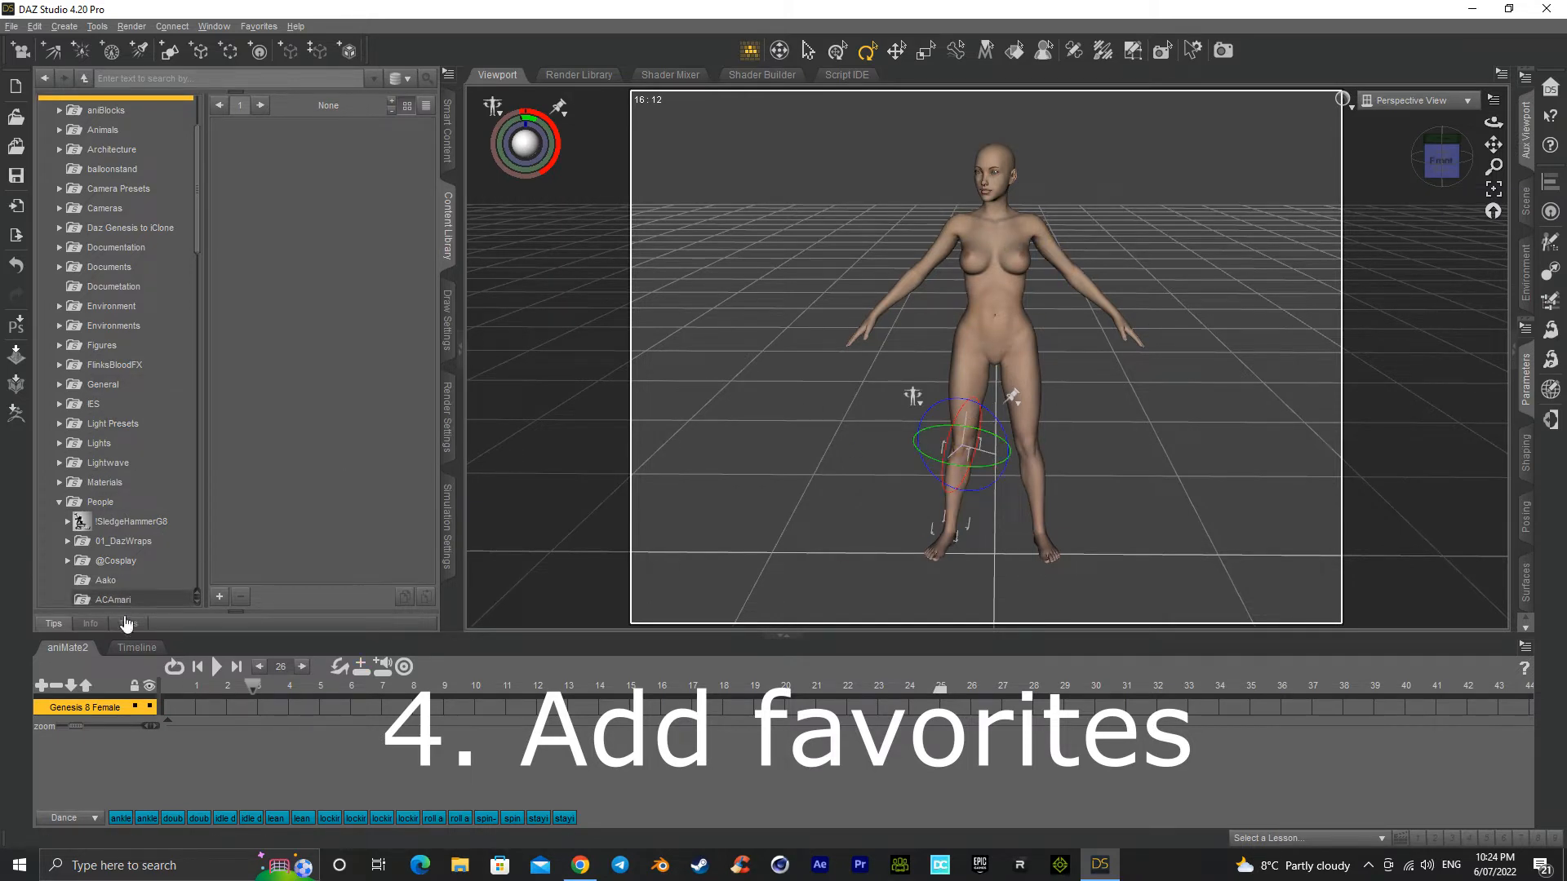
Step: Return the aniMate2 playhead to frame 0 and expand the Genesis 8 Female folder under People in MyDazLibrary
left_click_drag(248, 684, 164, 710)
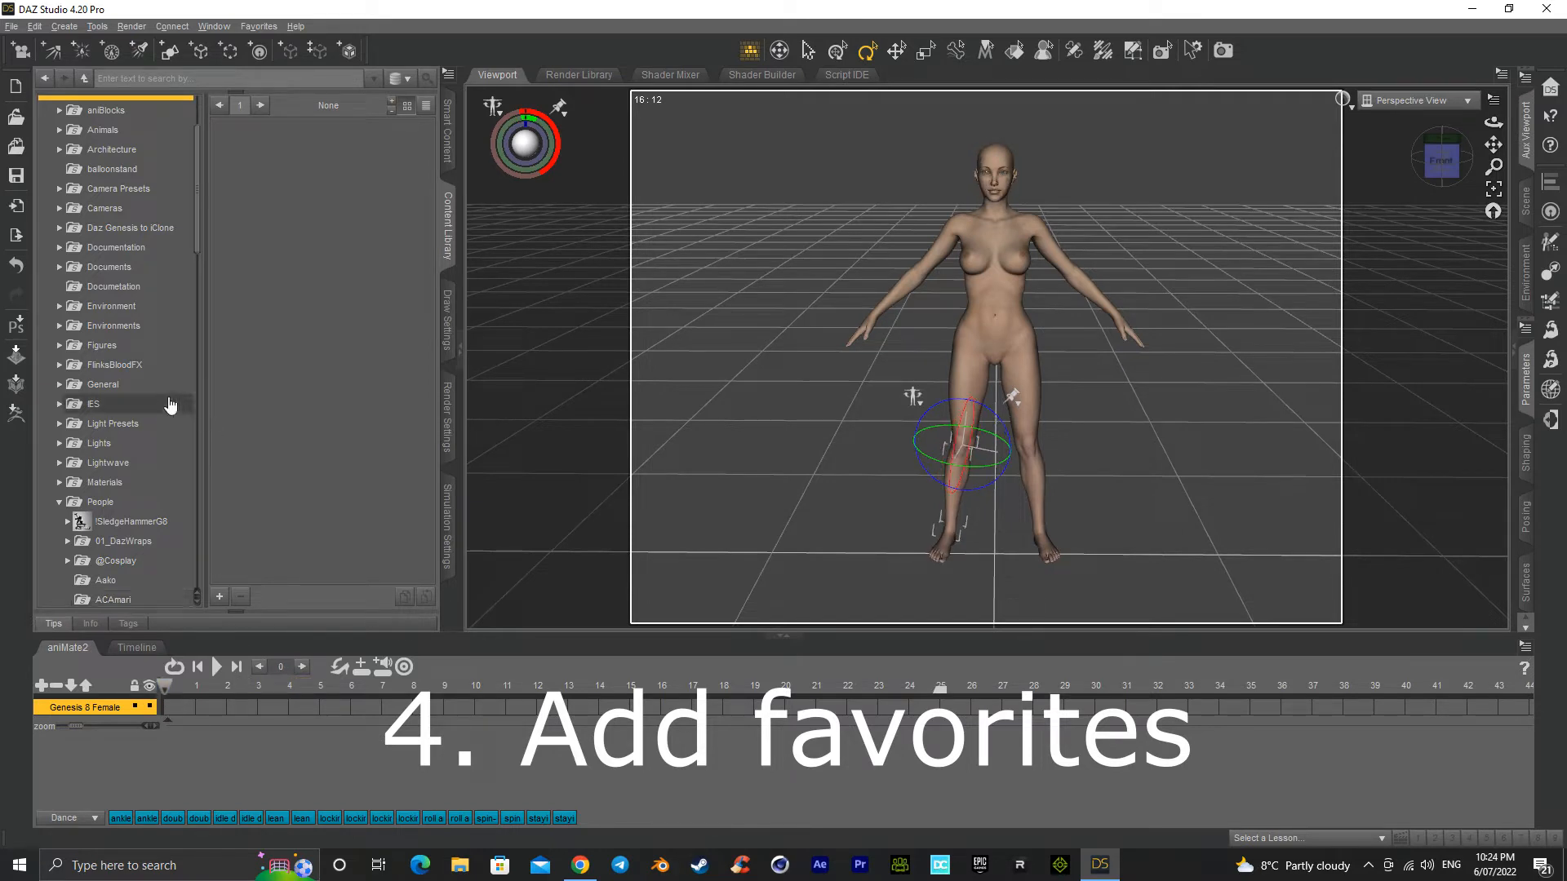
scroll(123, 359, "up", 2)
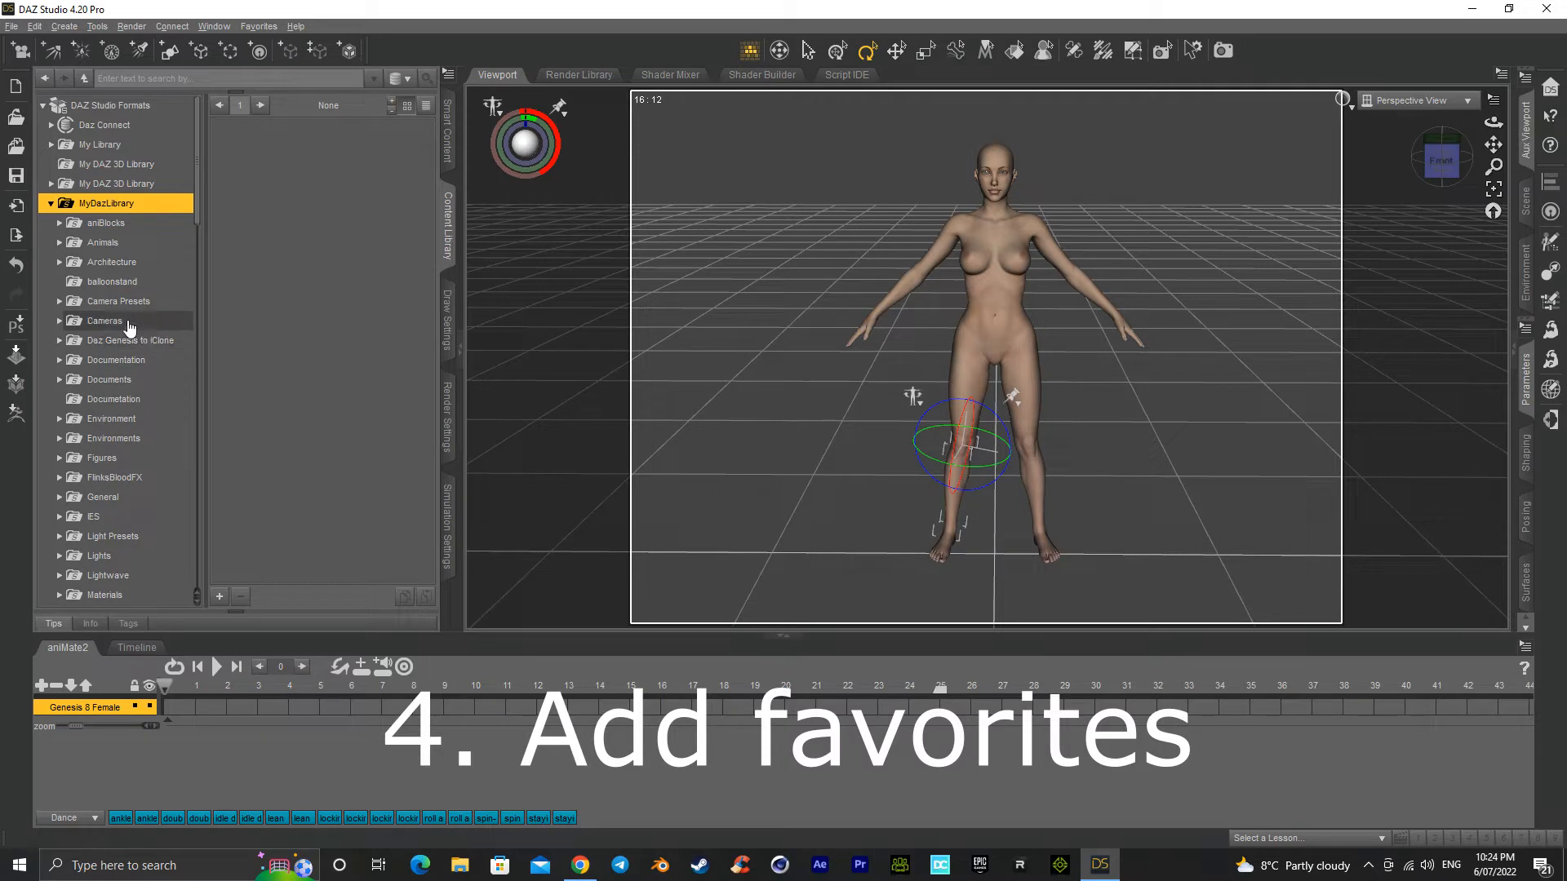
scroll(104, 324, "down", 5)
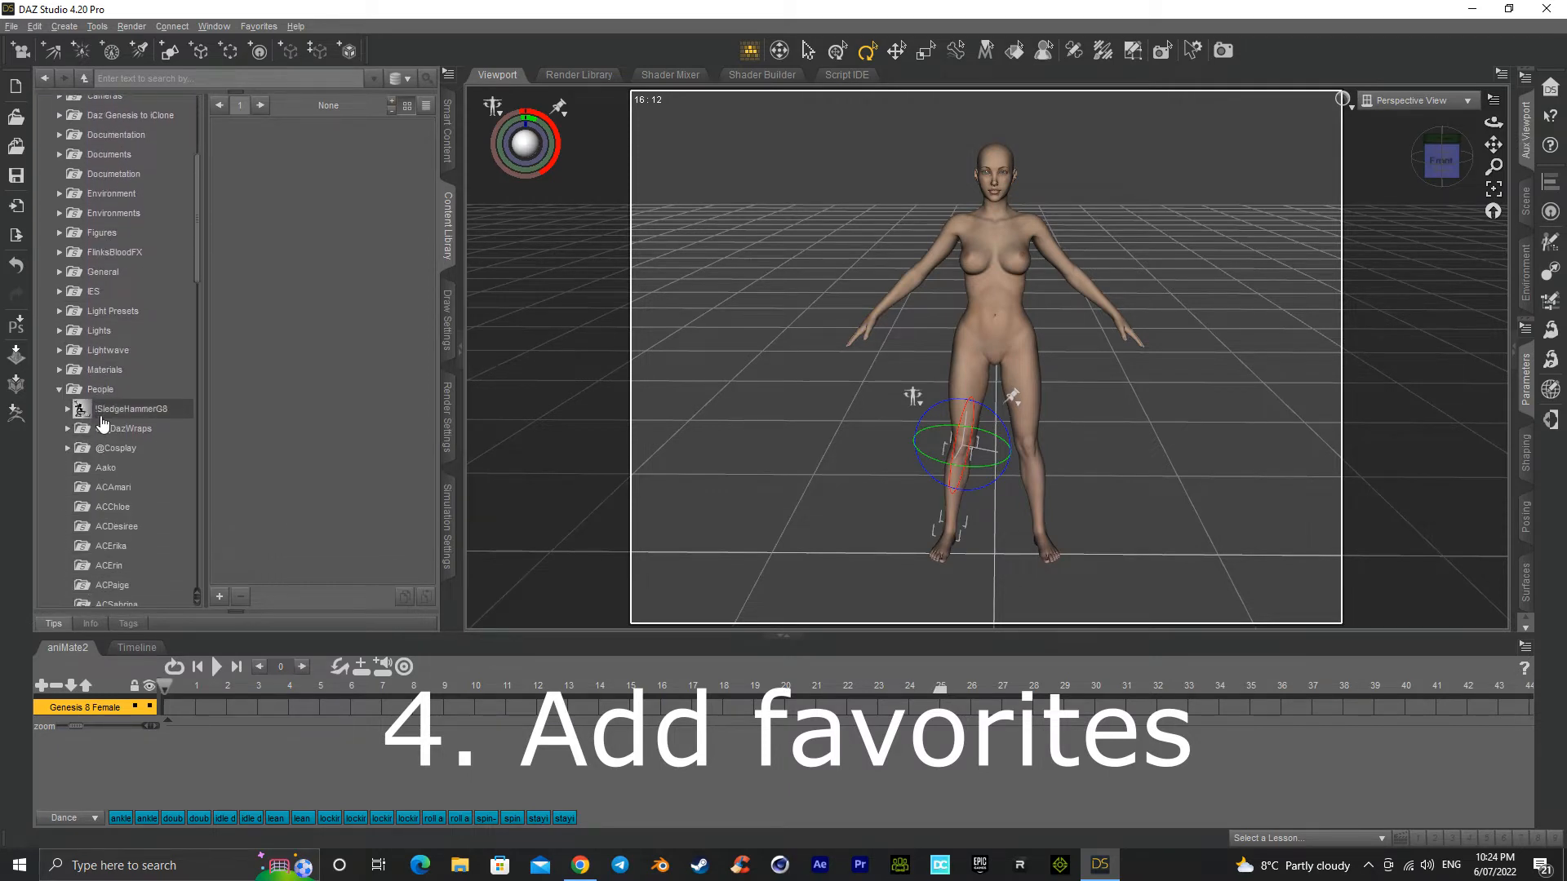
scroll(90, 375, "down", 6)
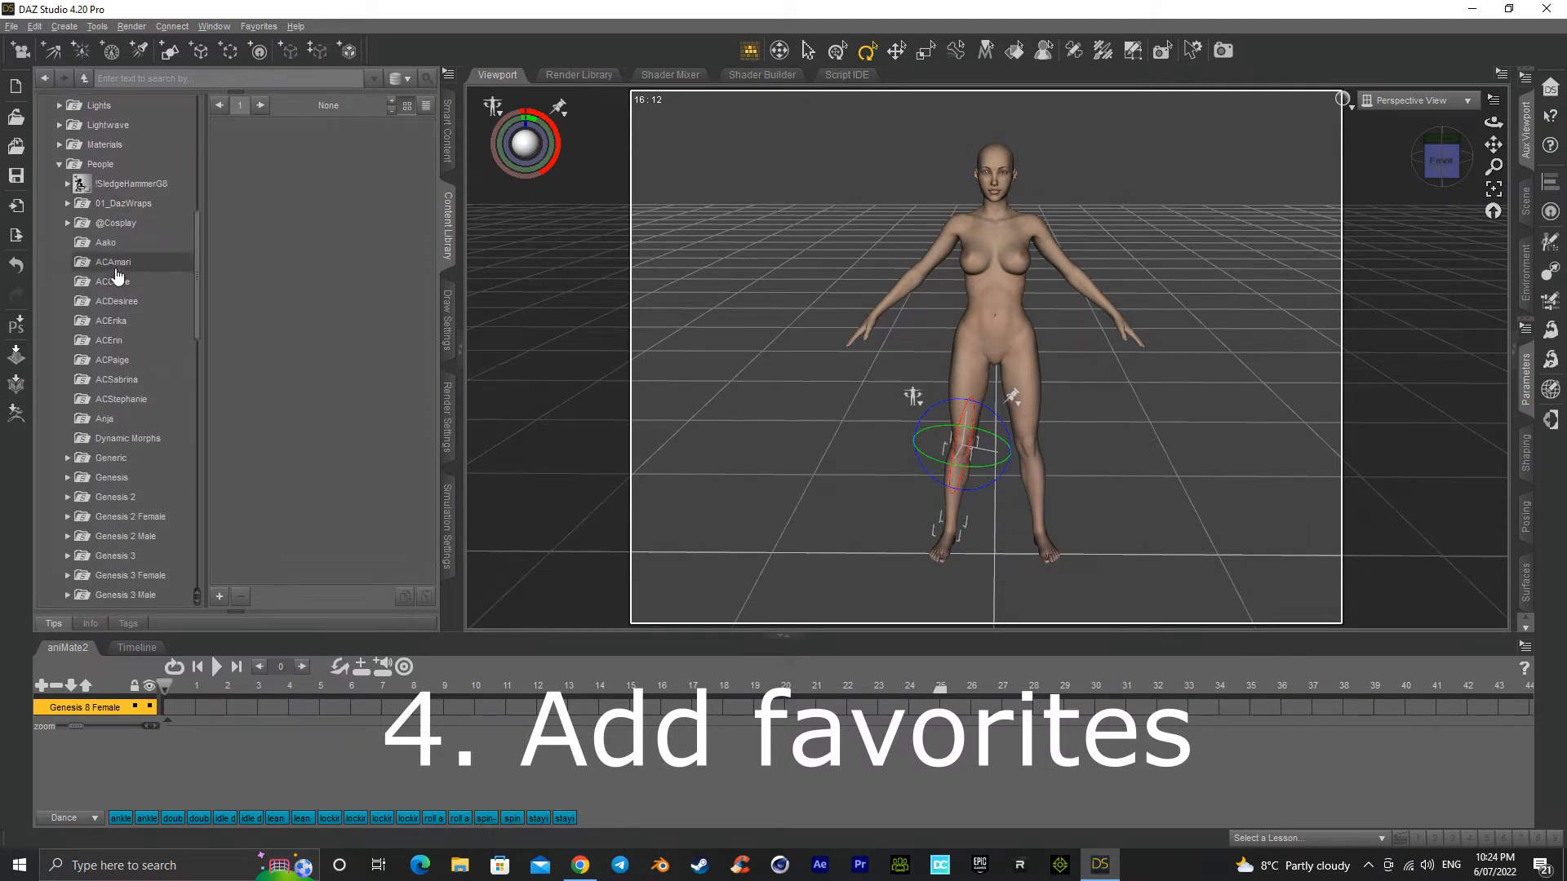
scroll(106, 432, "down", 1)
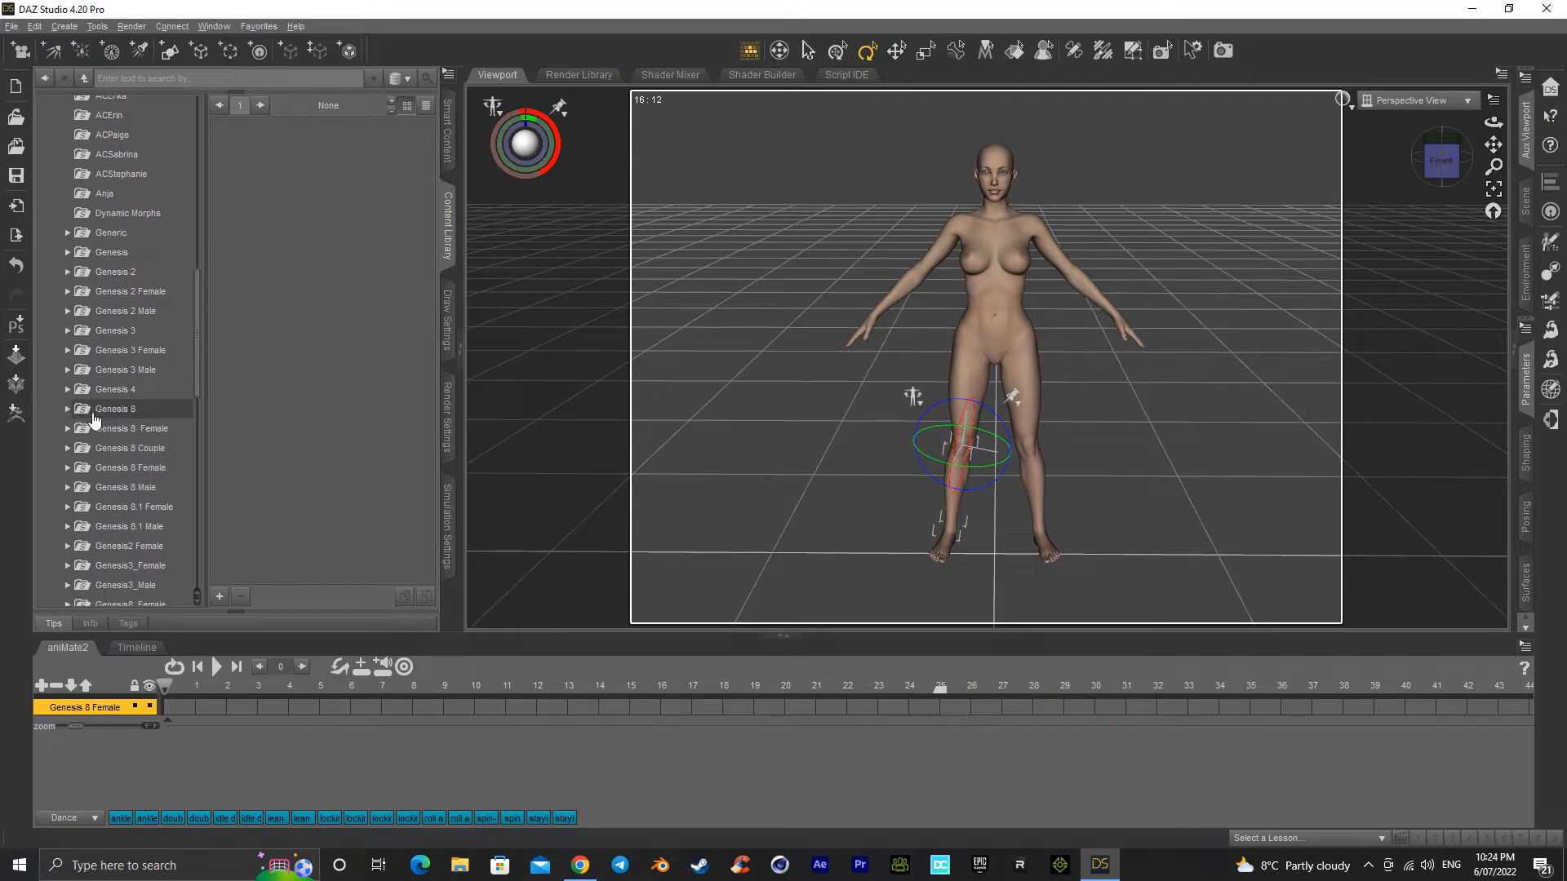
scroll(95, 416, "down", 2)
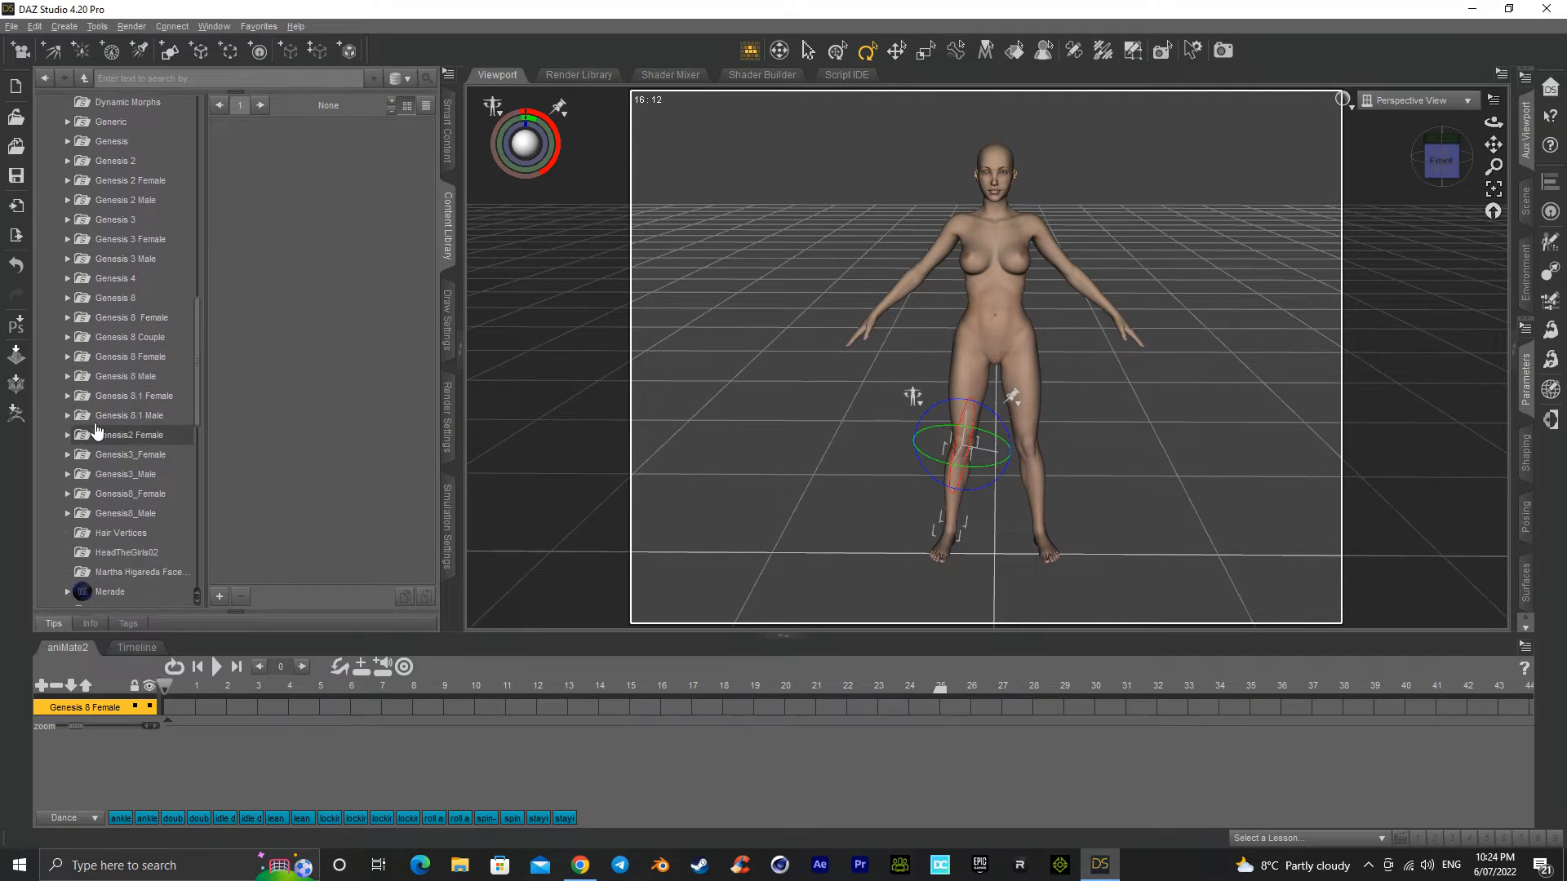
left_click(67, 357)
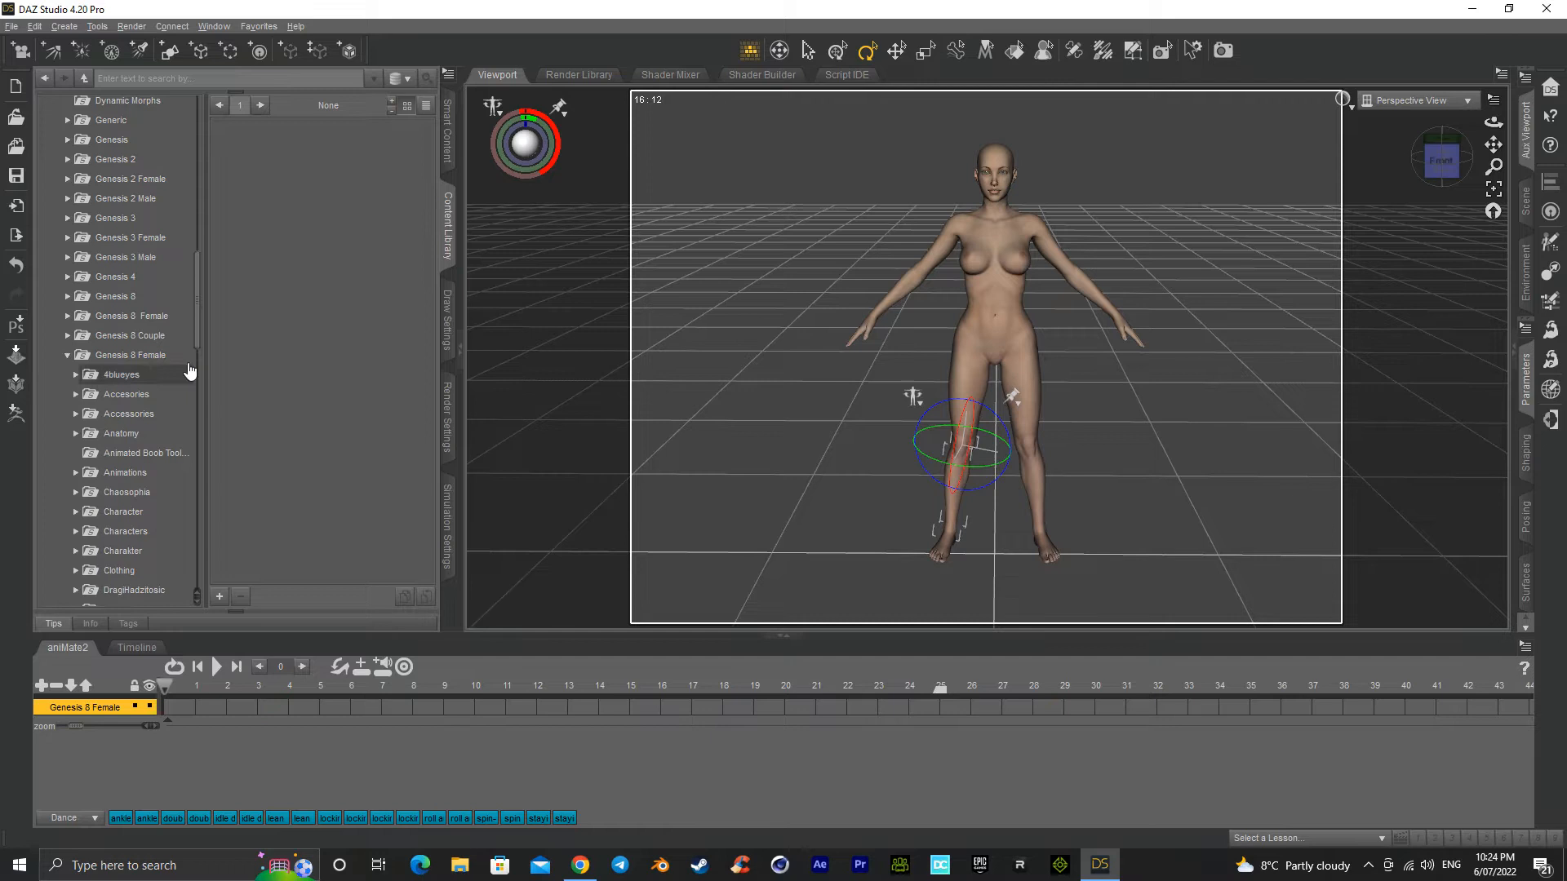
Step: Check the People favorites and try to create a custom action for MyDazLibrary's Genesis 8 Female folder in Favorites, submenu /People/Gen8
left_click(255, 27)
mouse_move(265, 46)
mouse_move(323, 47)
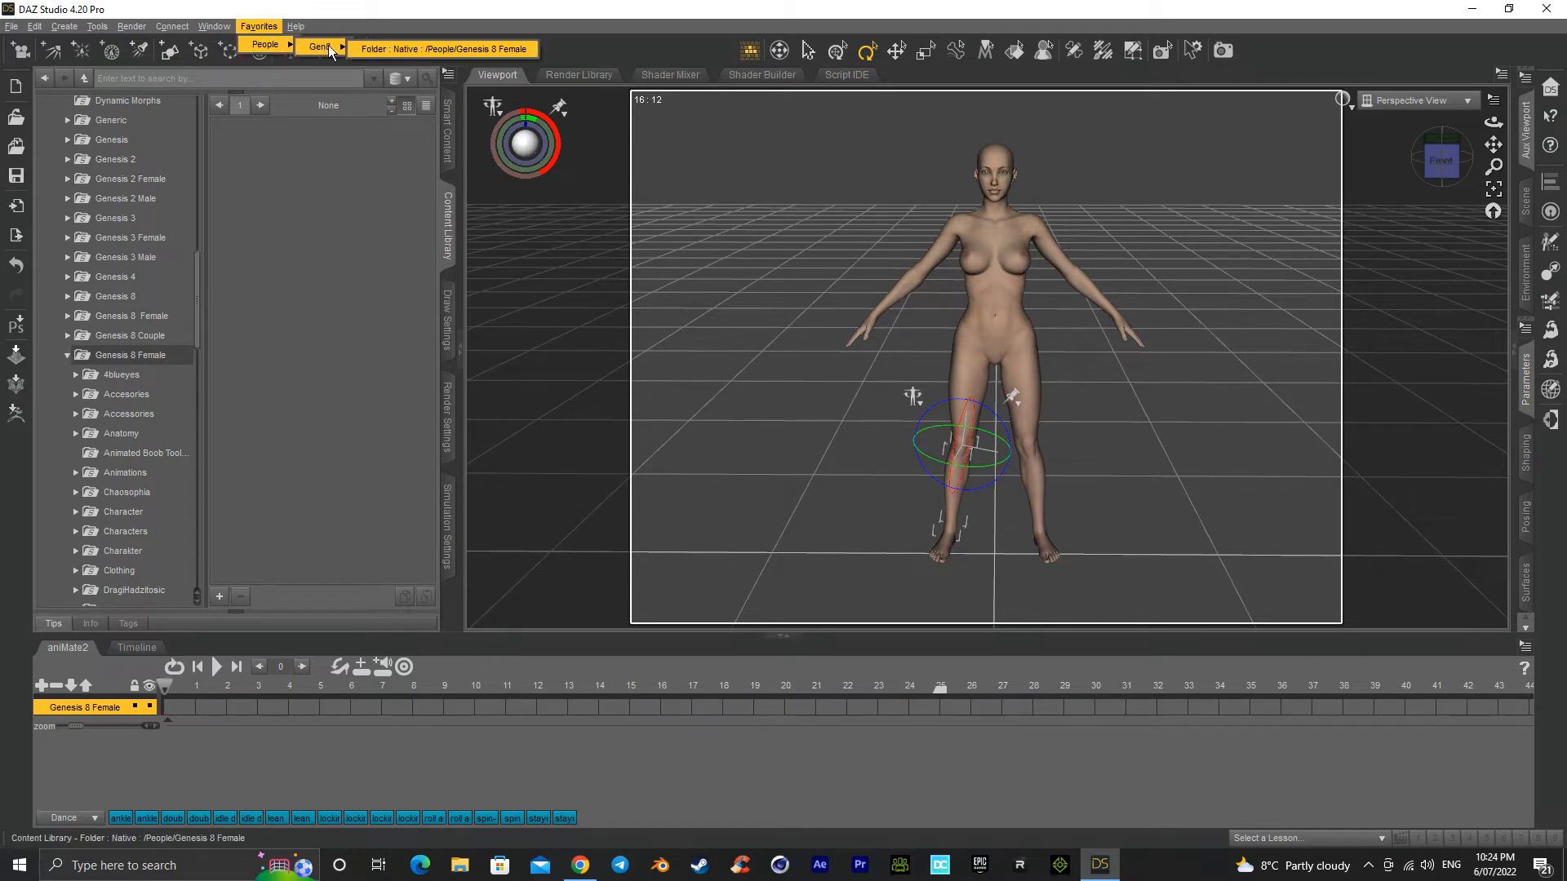
right_click(101, 355)
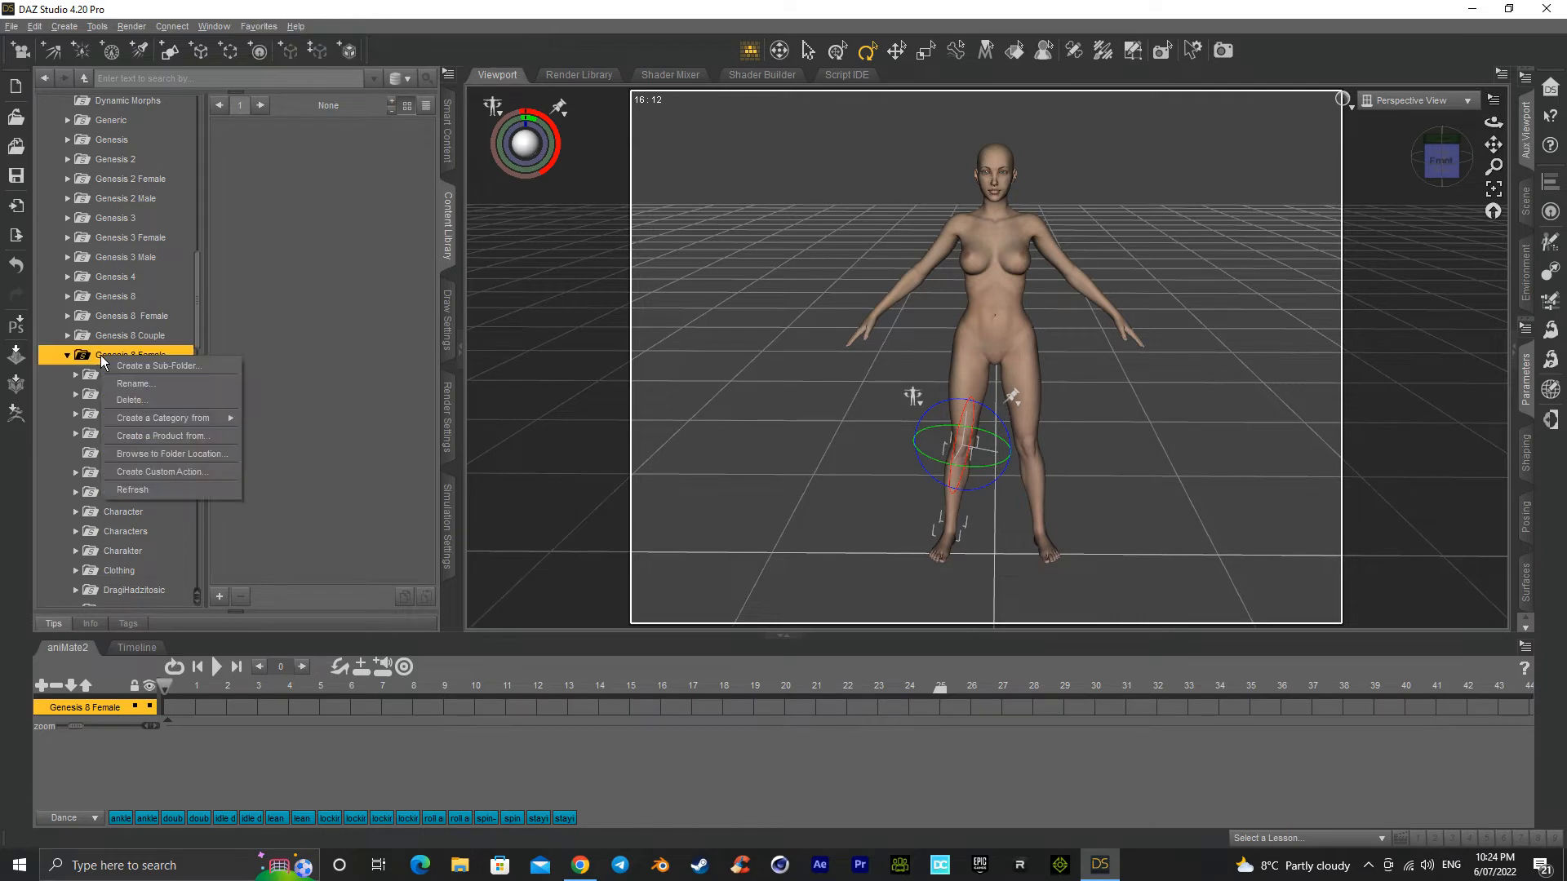
left_click(144, 473)
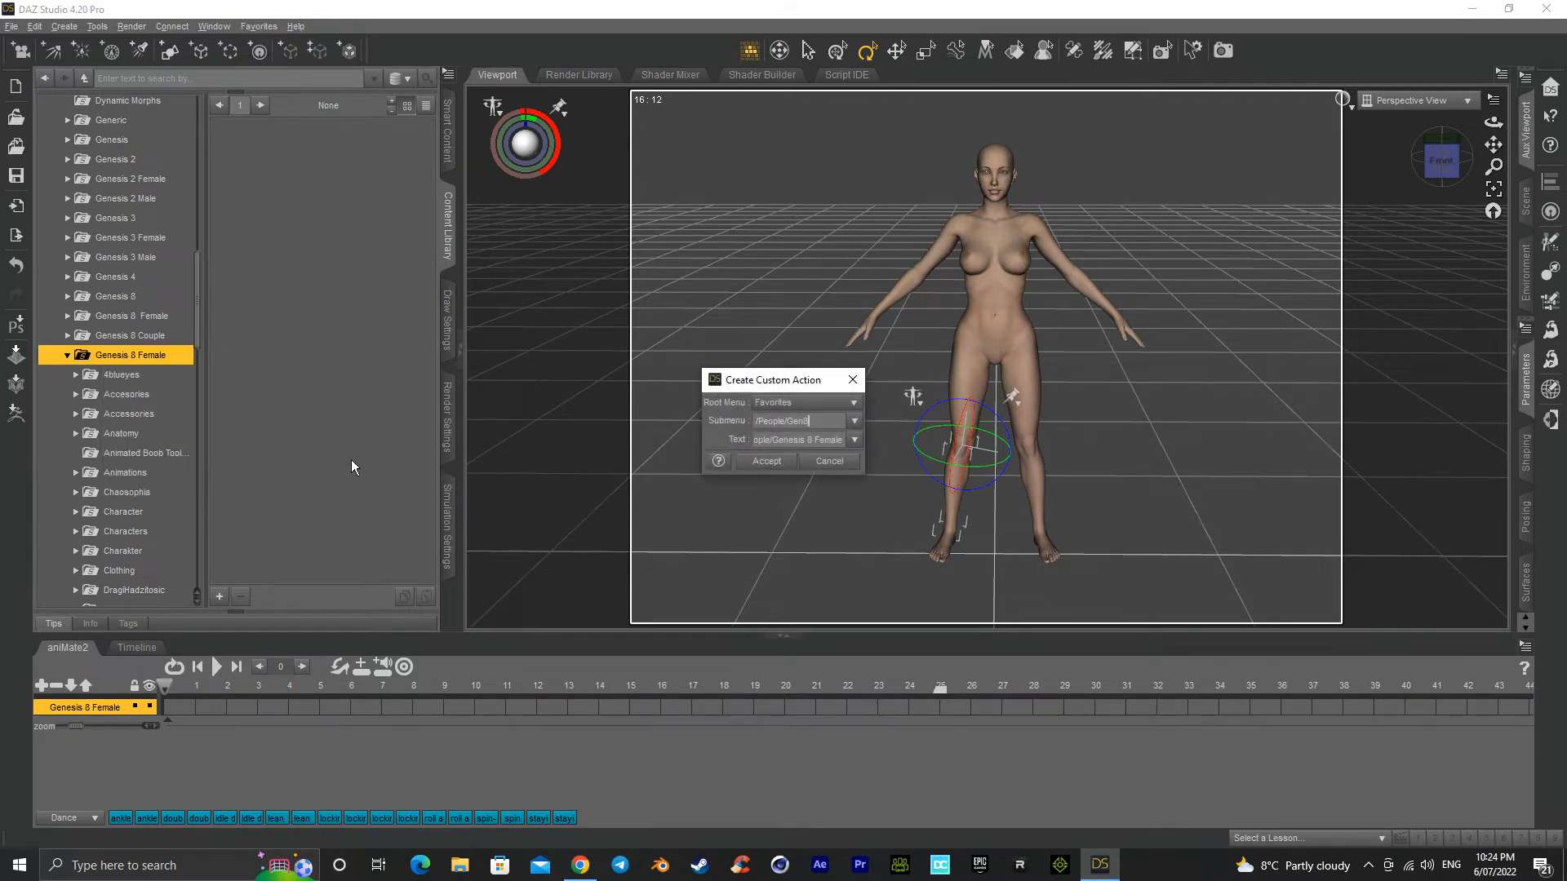
left_click(769, 463)
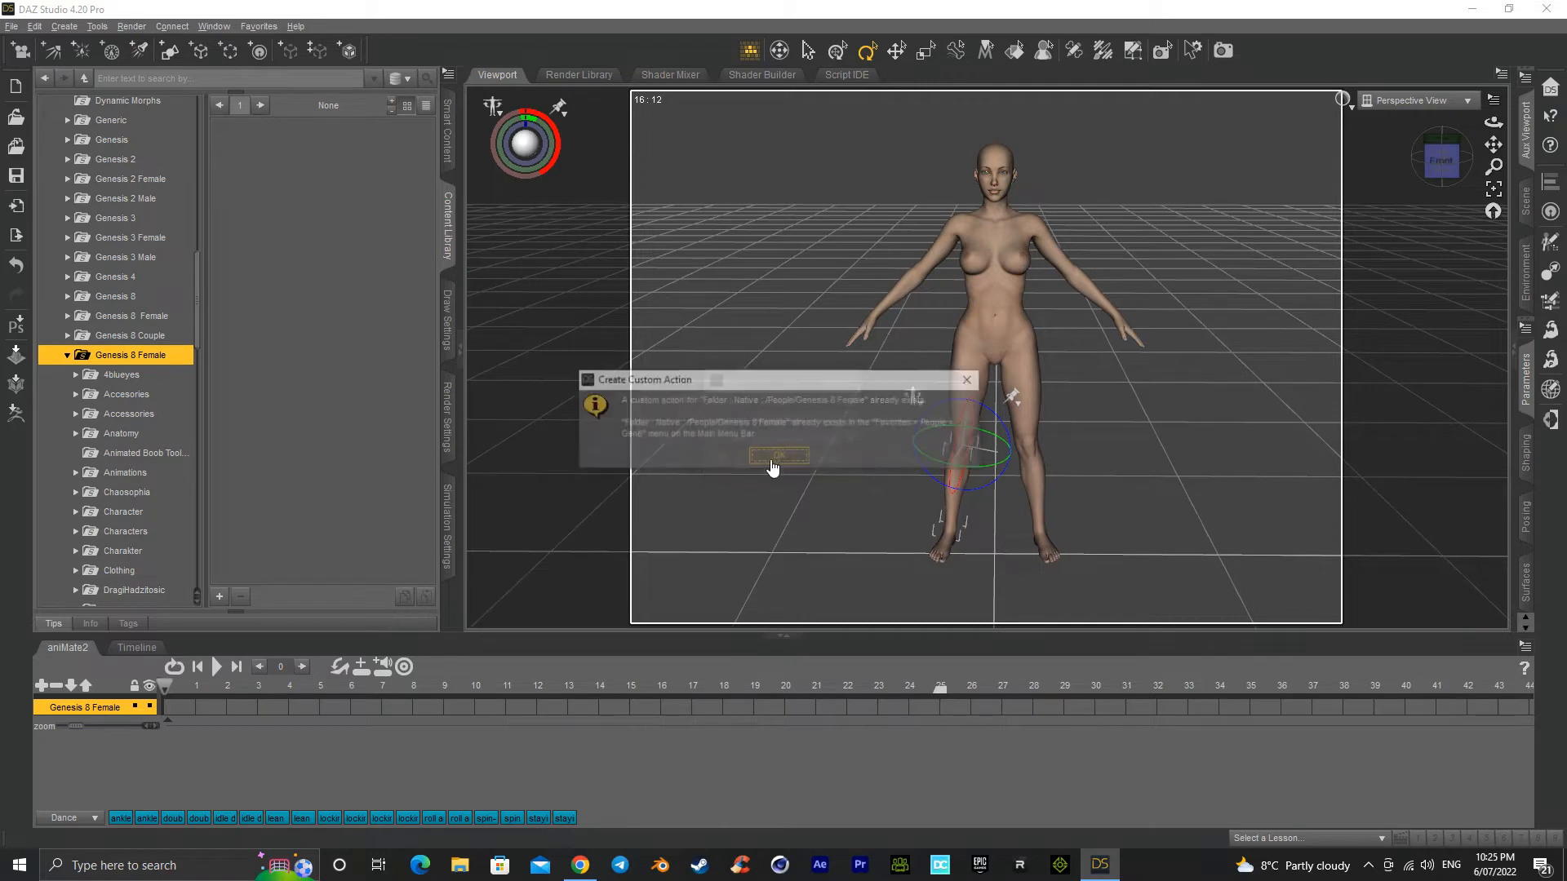
left_click(773, 457)
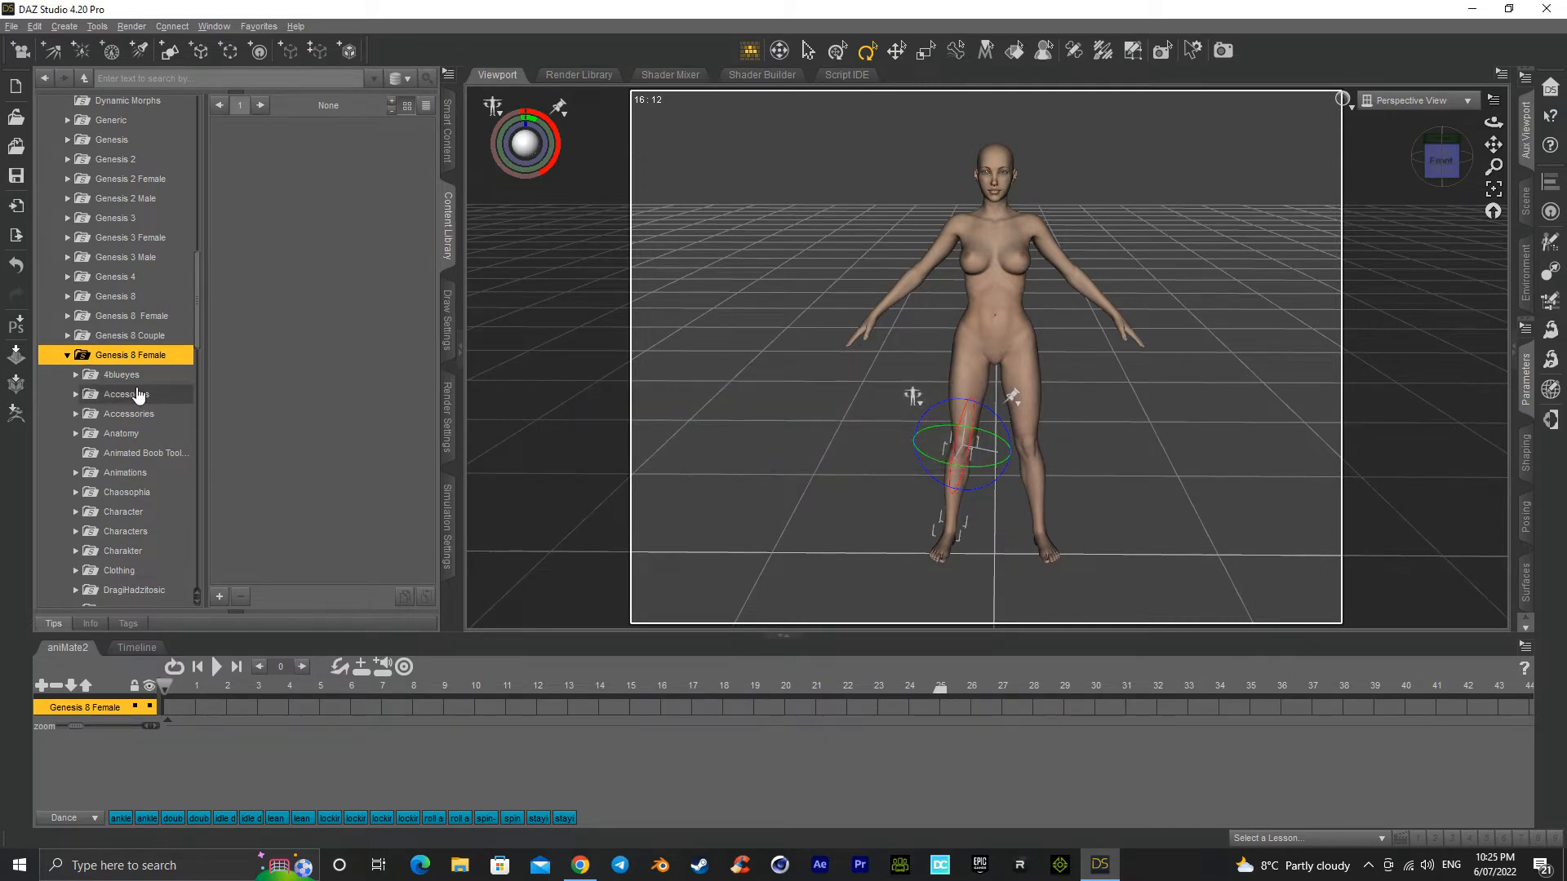
Step: Expand the Clothing folder of Genesis 8 Female and select the Genesis 8 Female root node in the scene
scroll(114, 481, "down", 1)
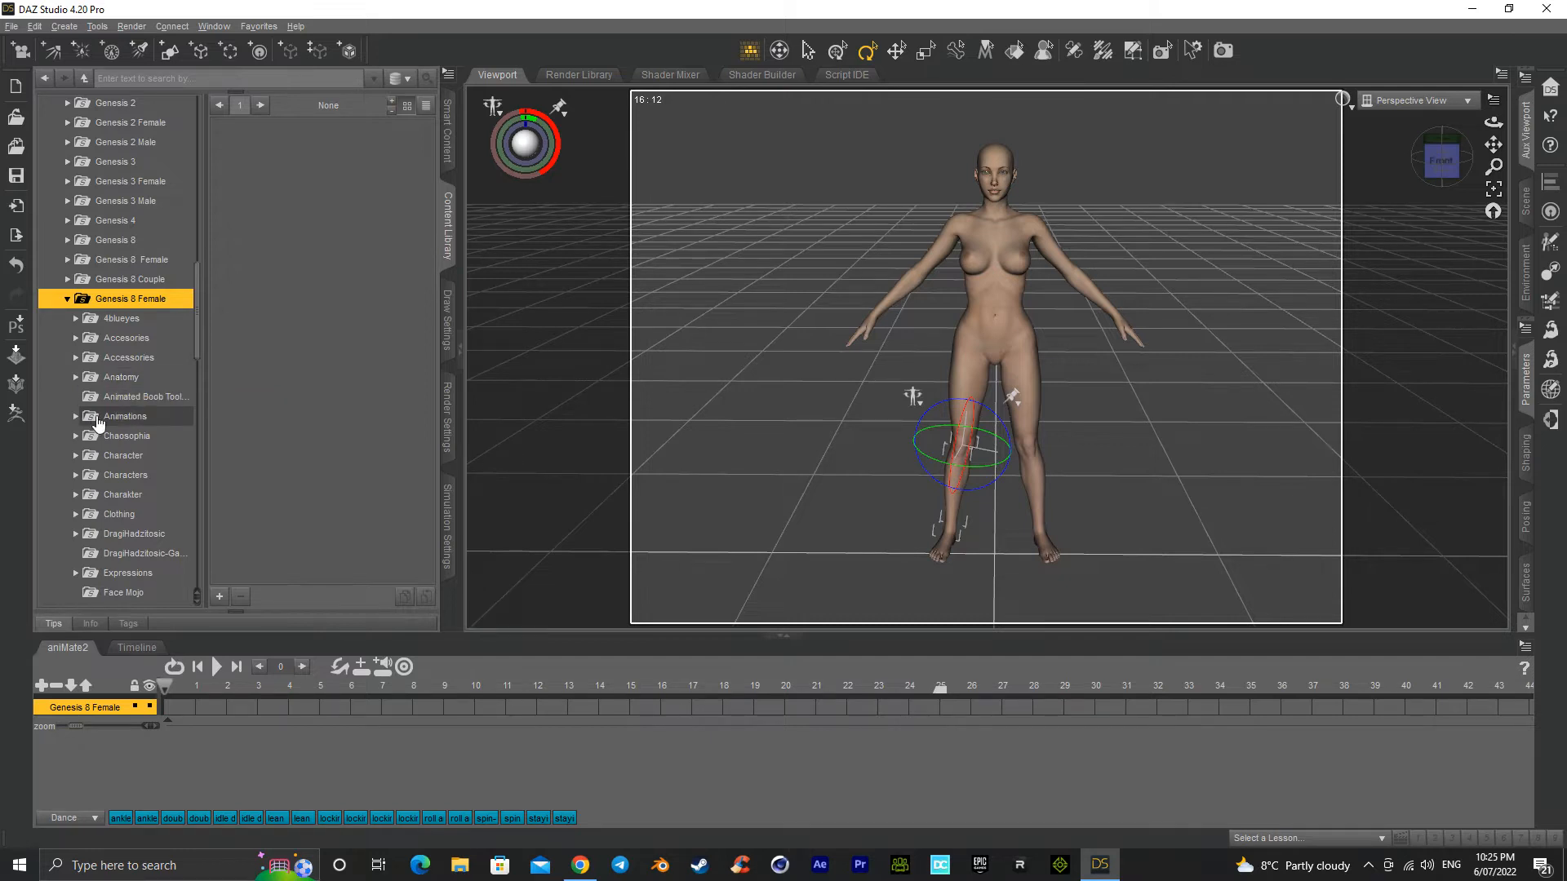
scroll(98, 421, "down", 1)
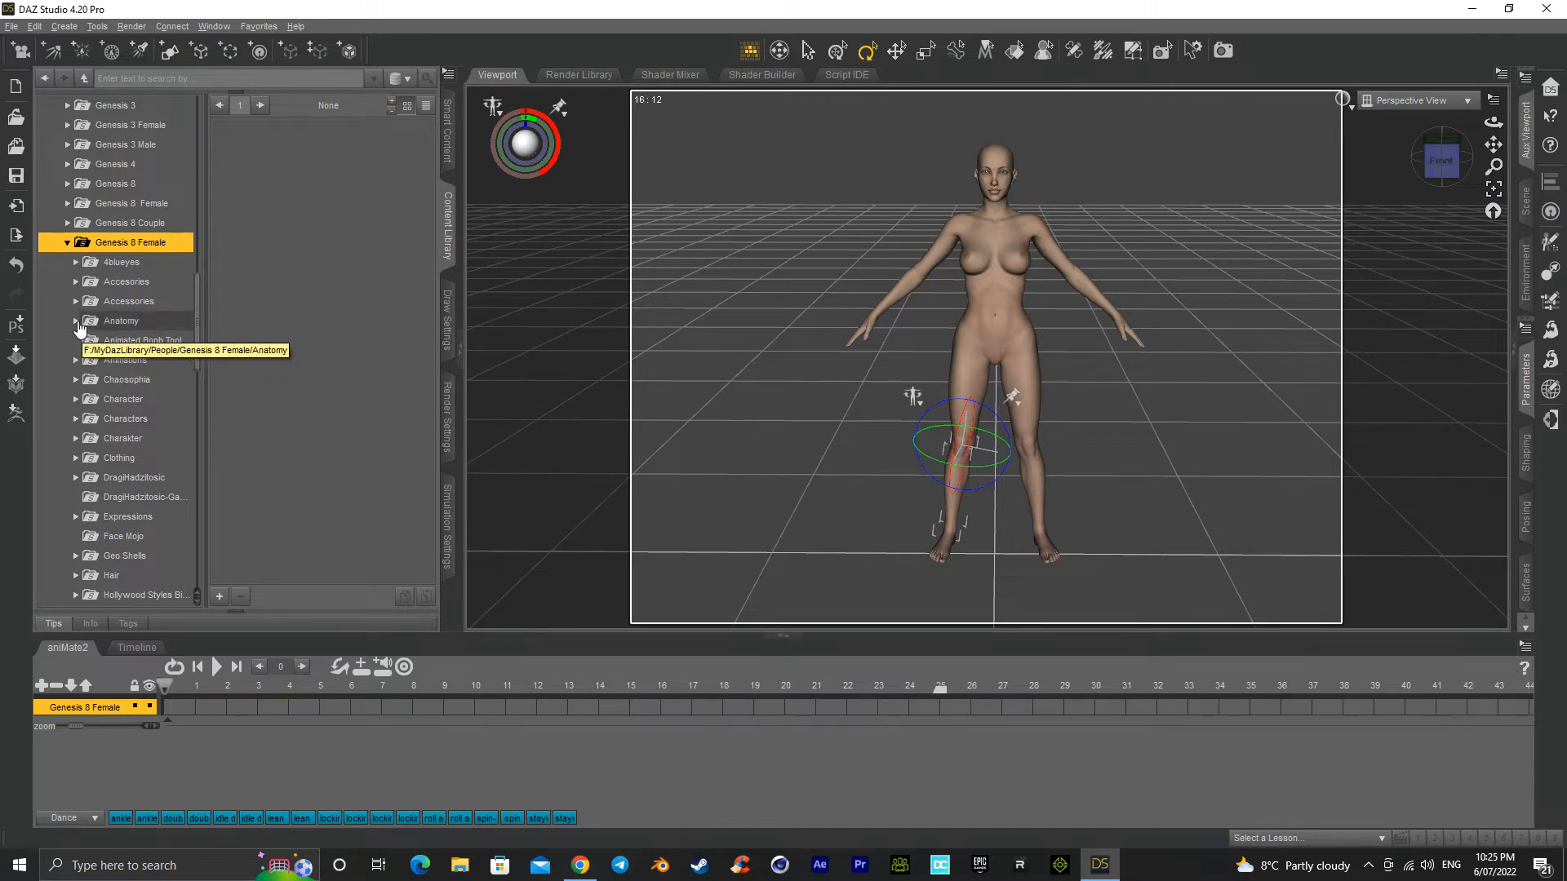
scroll(110, 424, "down", 1)
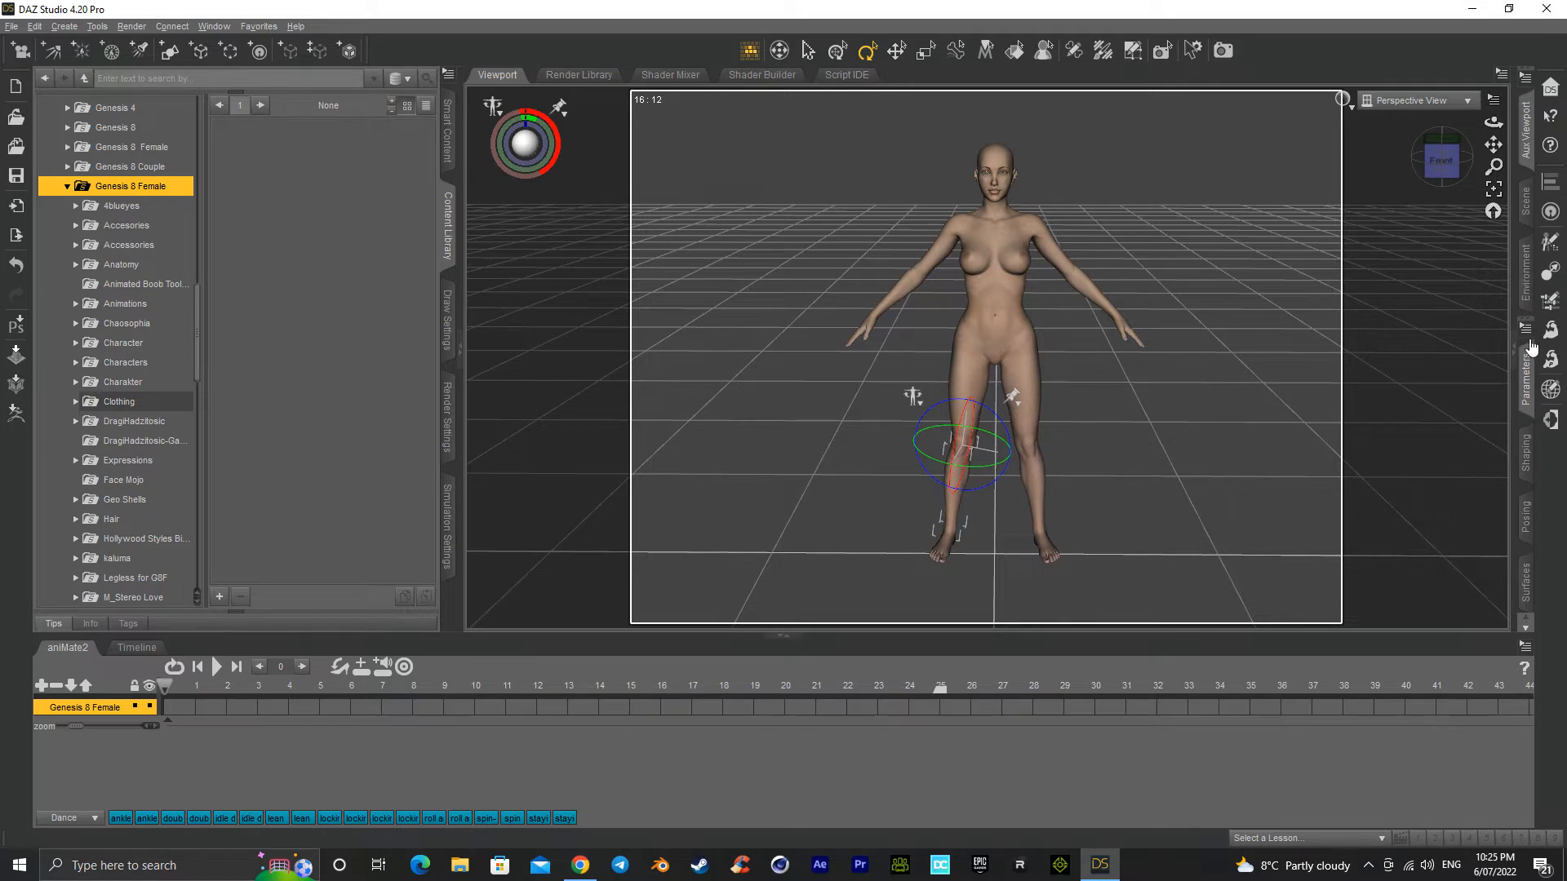
left_click(1527, 199)
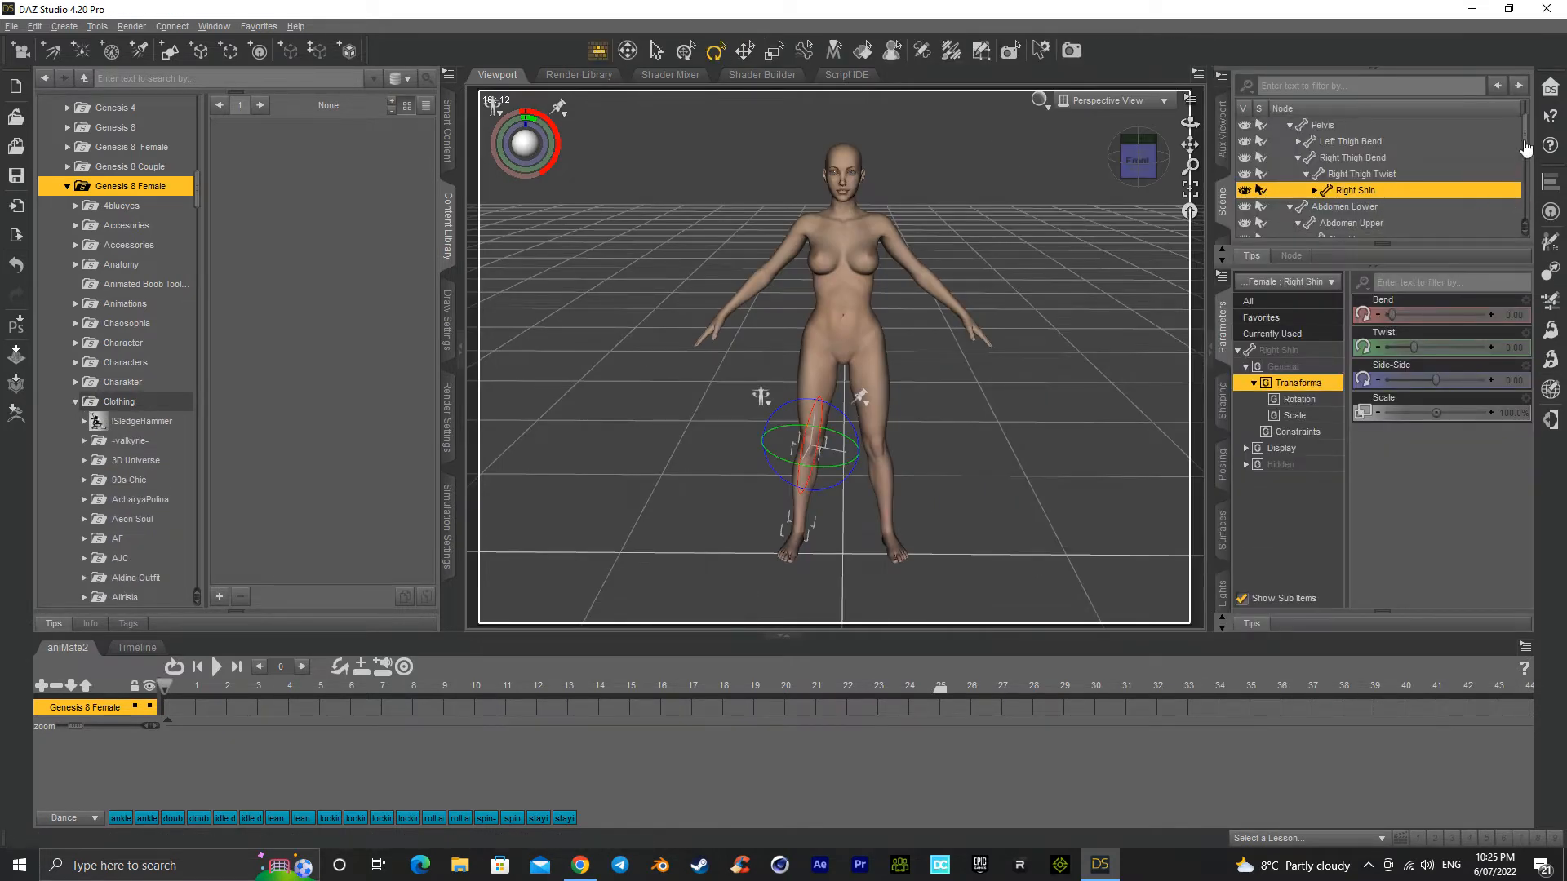
scroll(1525, 147, "up", 1)
left_click(1349, 127)
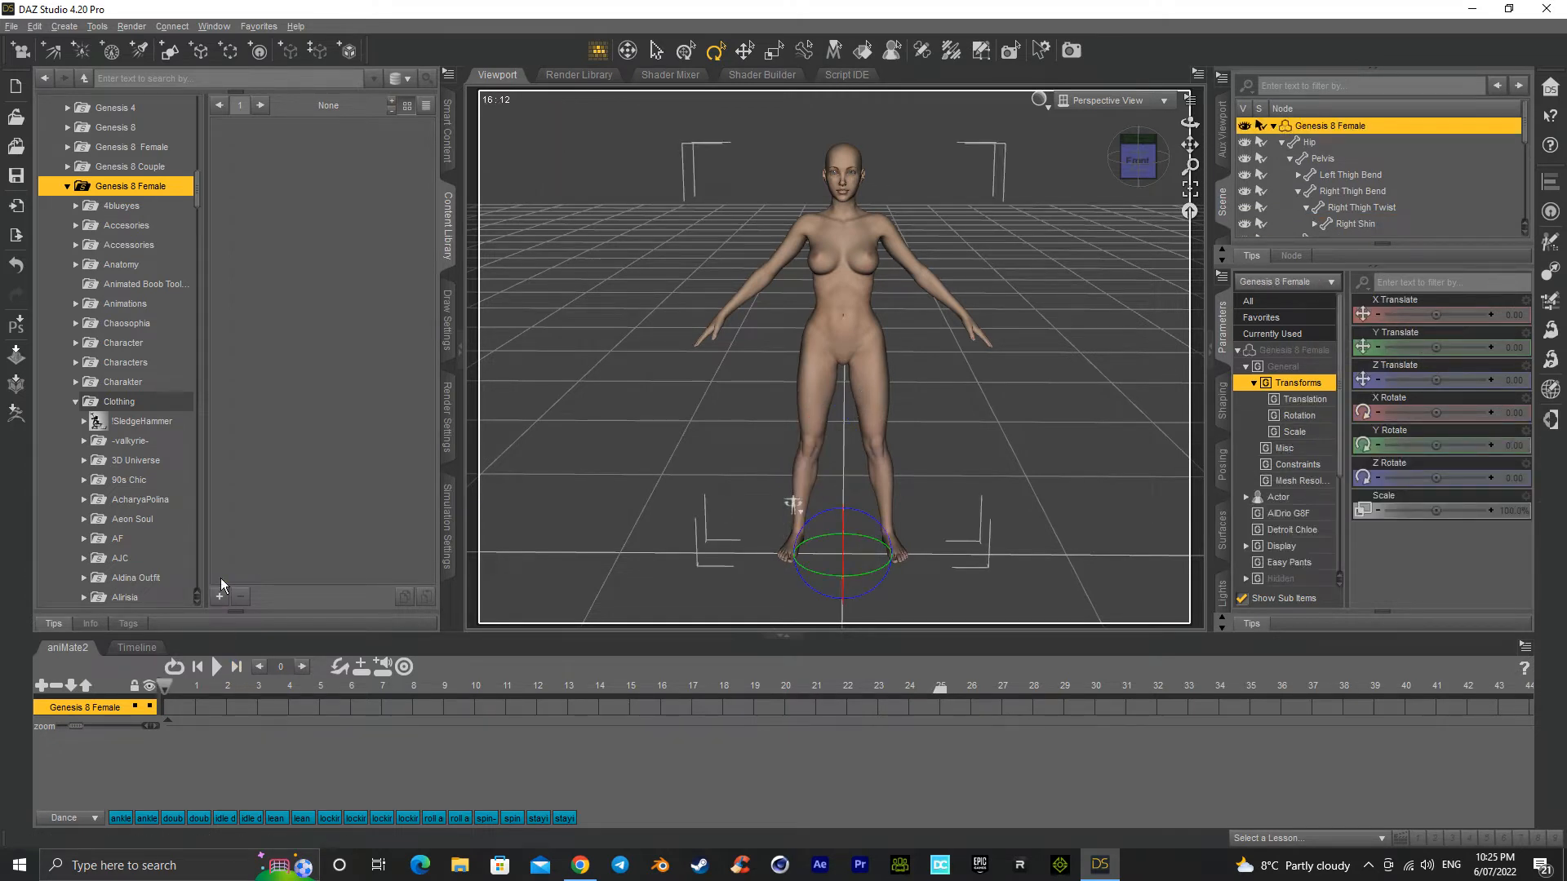
Step: Load the Casual Chic !Full Outfit from the Casual Chic clothing folder onto the figure
scroll(114, 522, "down", 3)
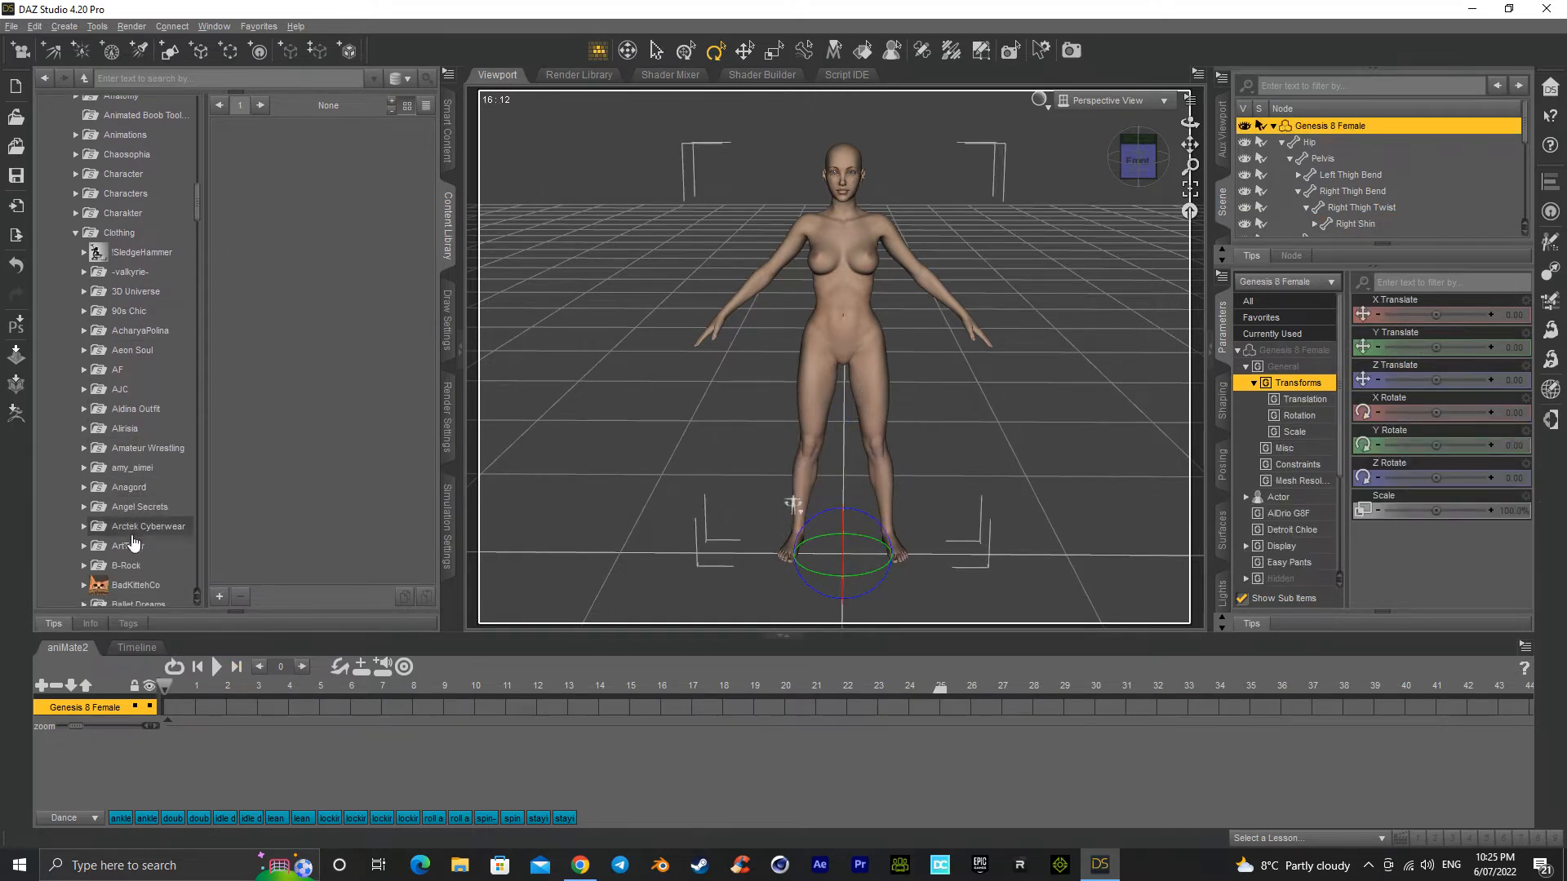
scroll(134, 543, "down", 2)
left_click(131, 512)
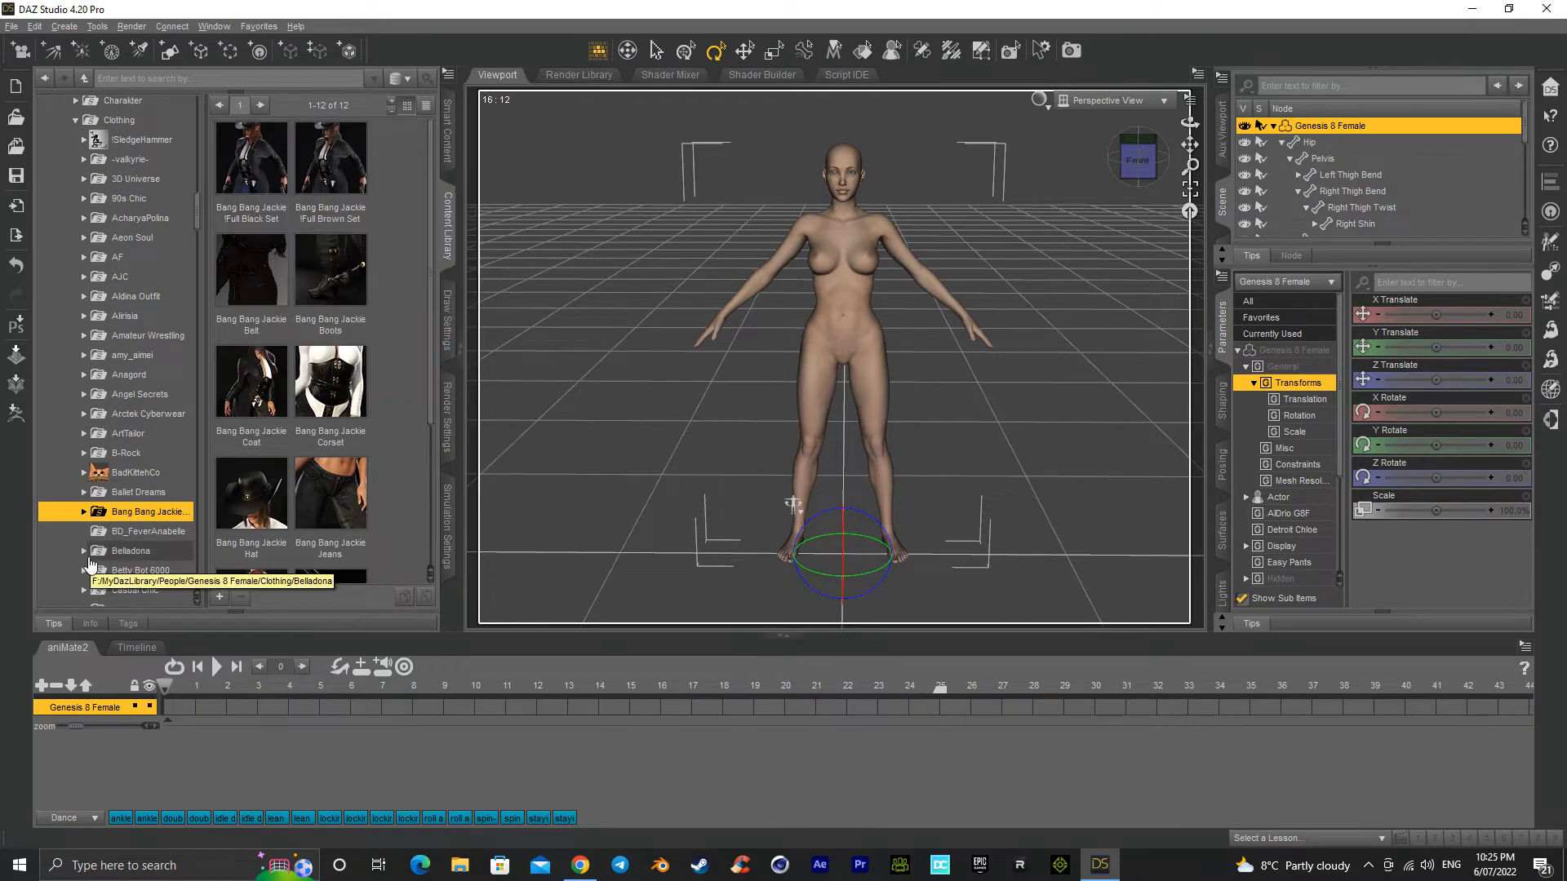
scroll(114, 522, "down", 2)
left_click(135, 478)
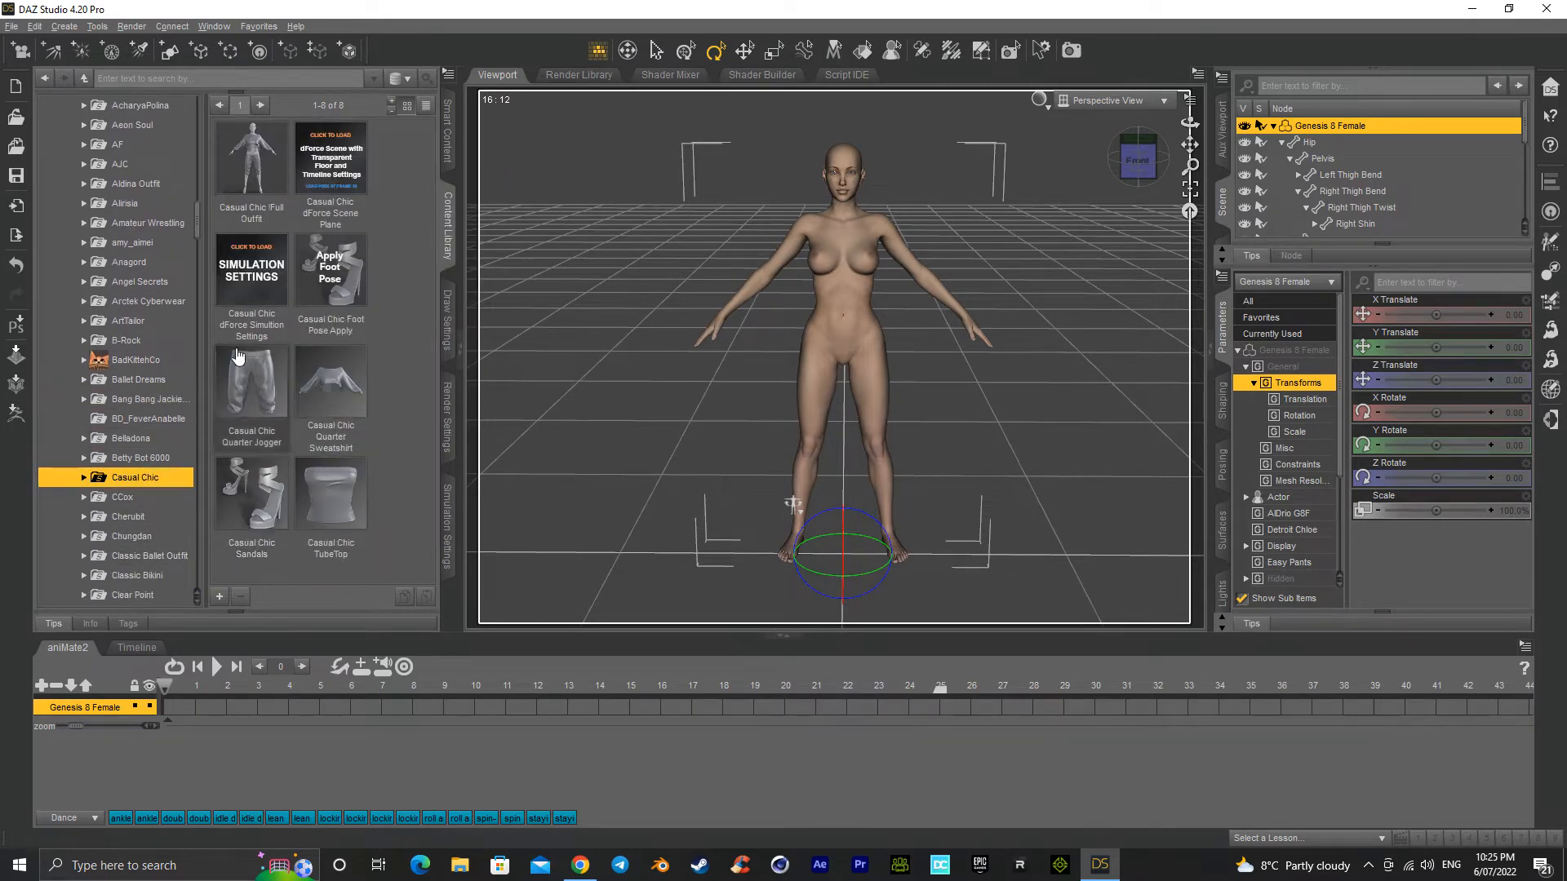
double_click(255, 166)
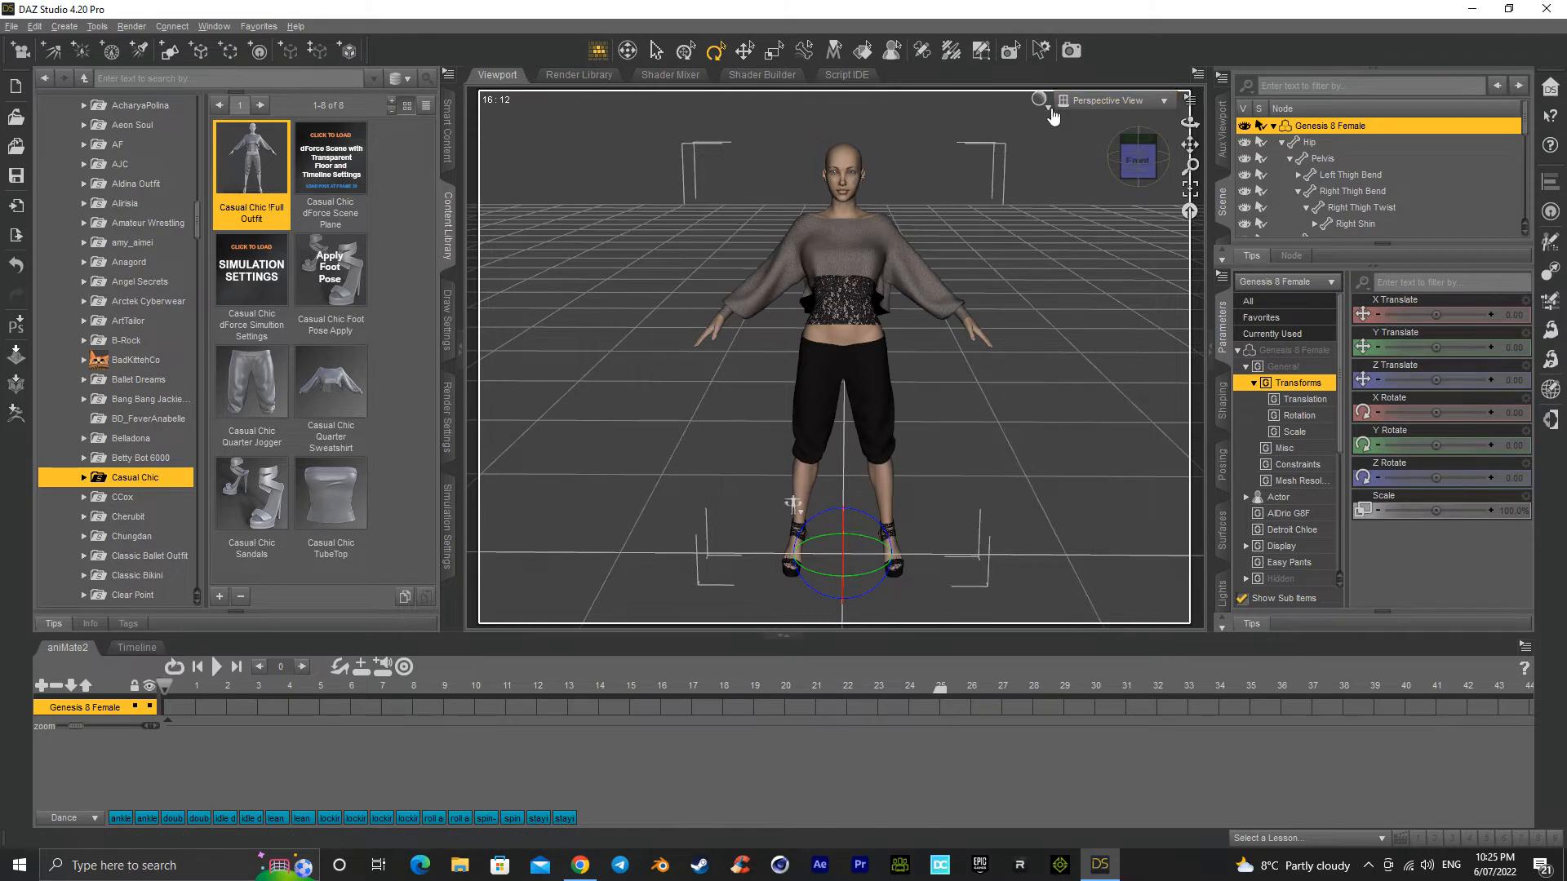
Step: Collapse the Clothing folder and expand the Hair folder of Genesis 8 Female
scroll(141, 412, "up", 4)
scroll(141, 416, "up", 4)
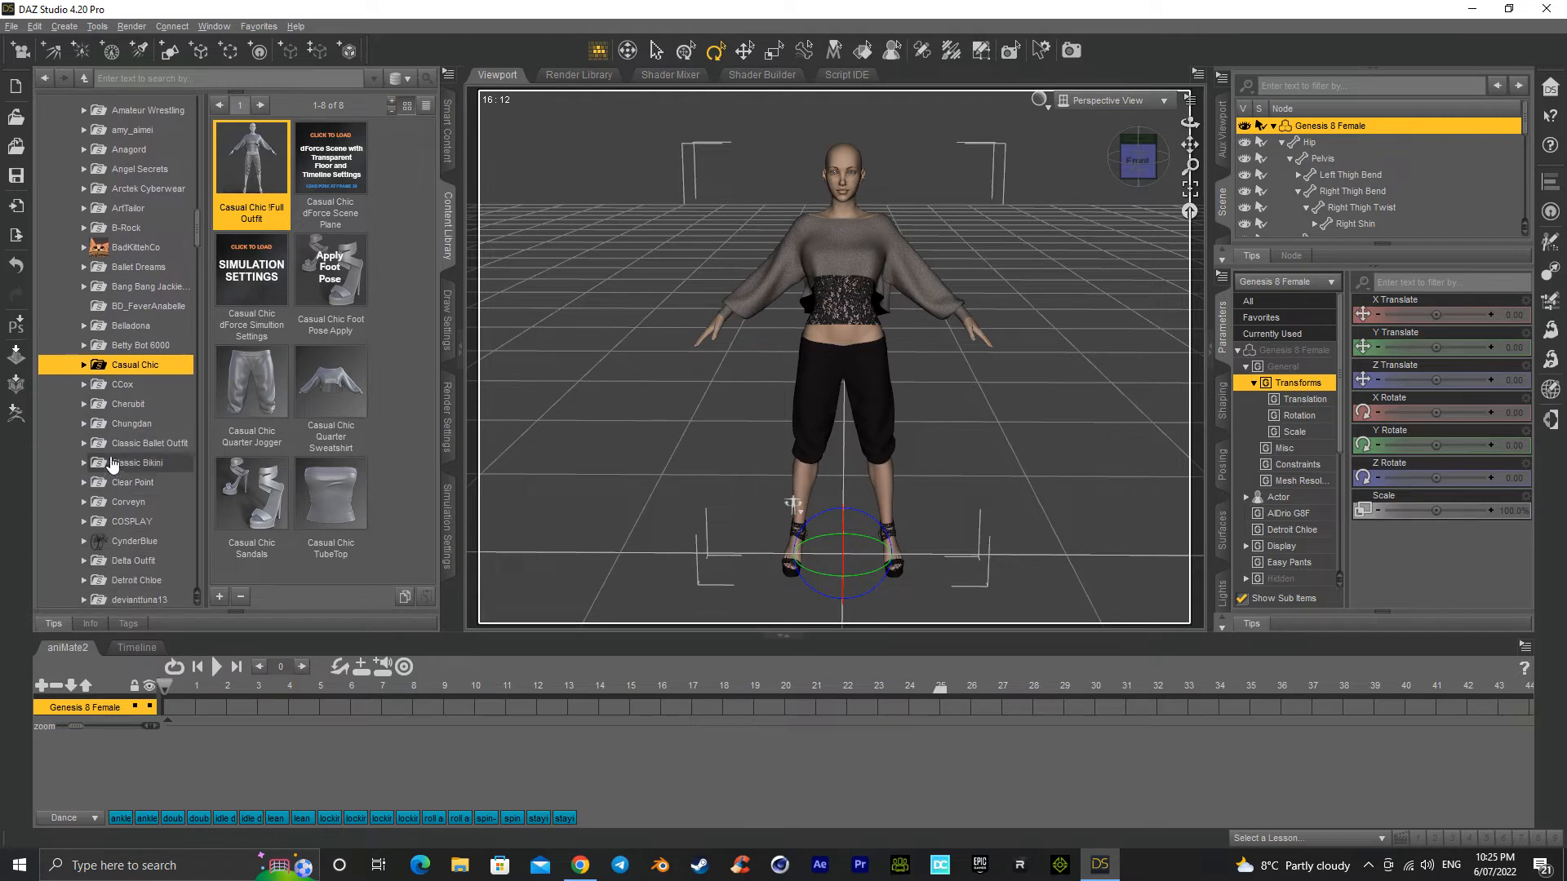
scroll(97, 302, "up", 3)
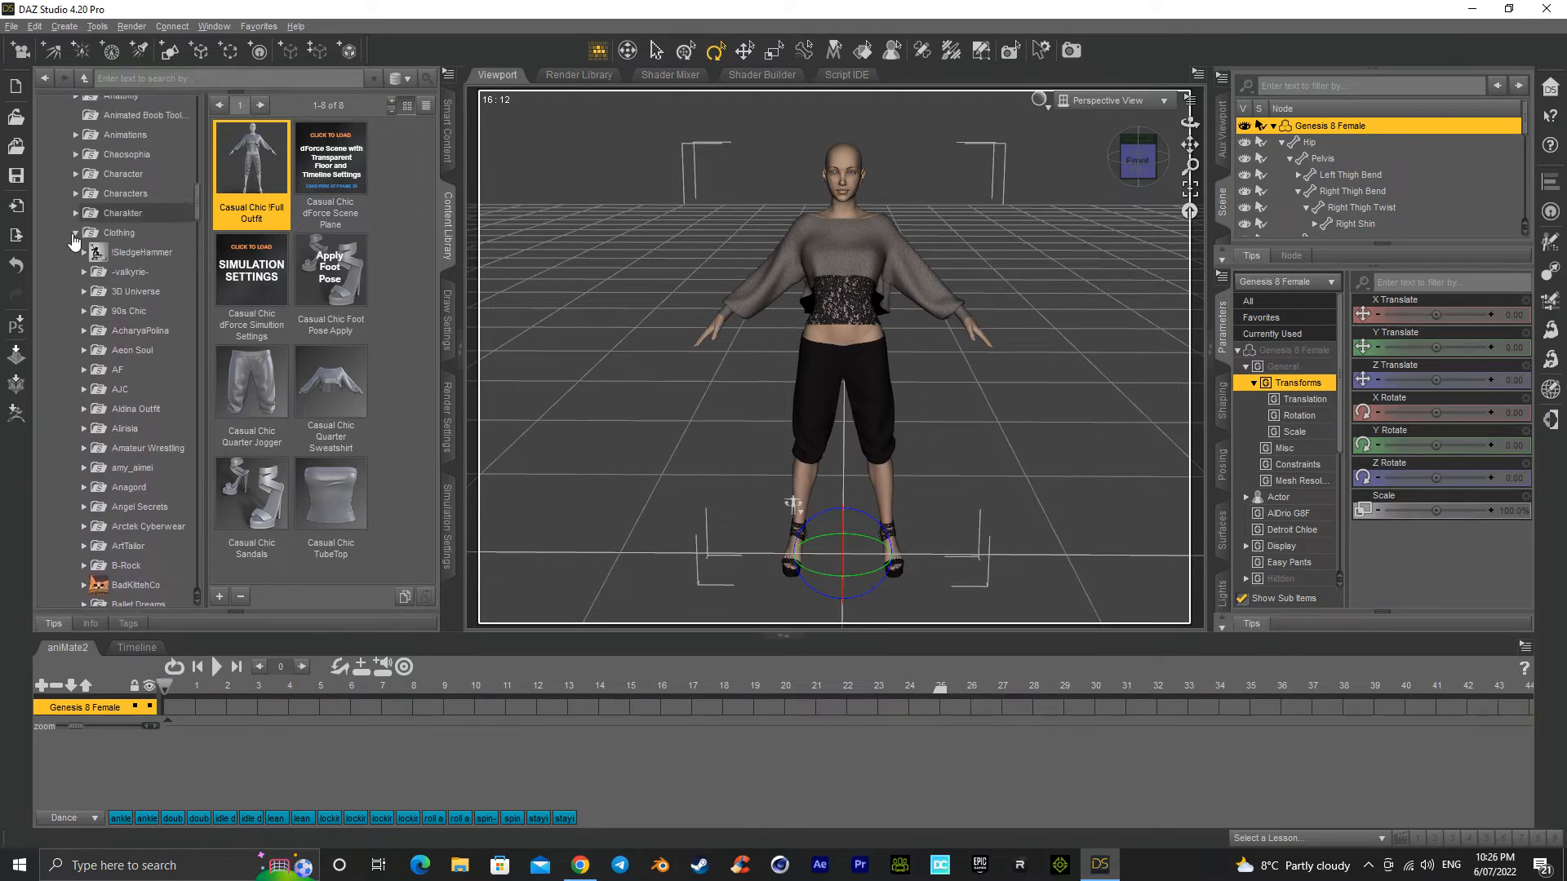
left_click(75, 233)
left_click(75, 350)
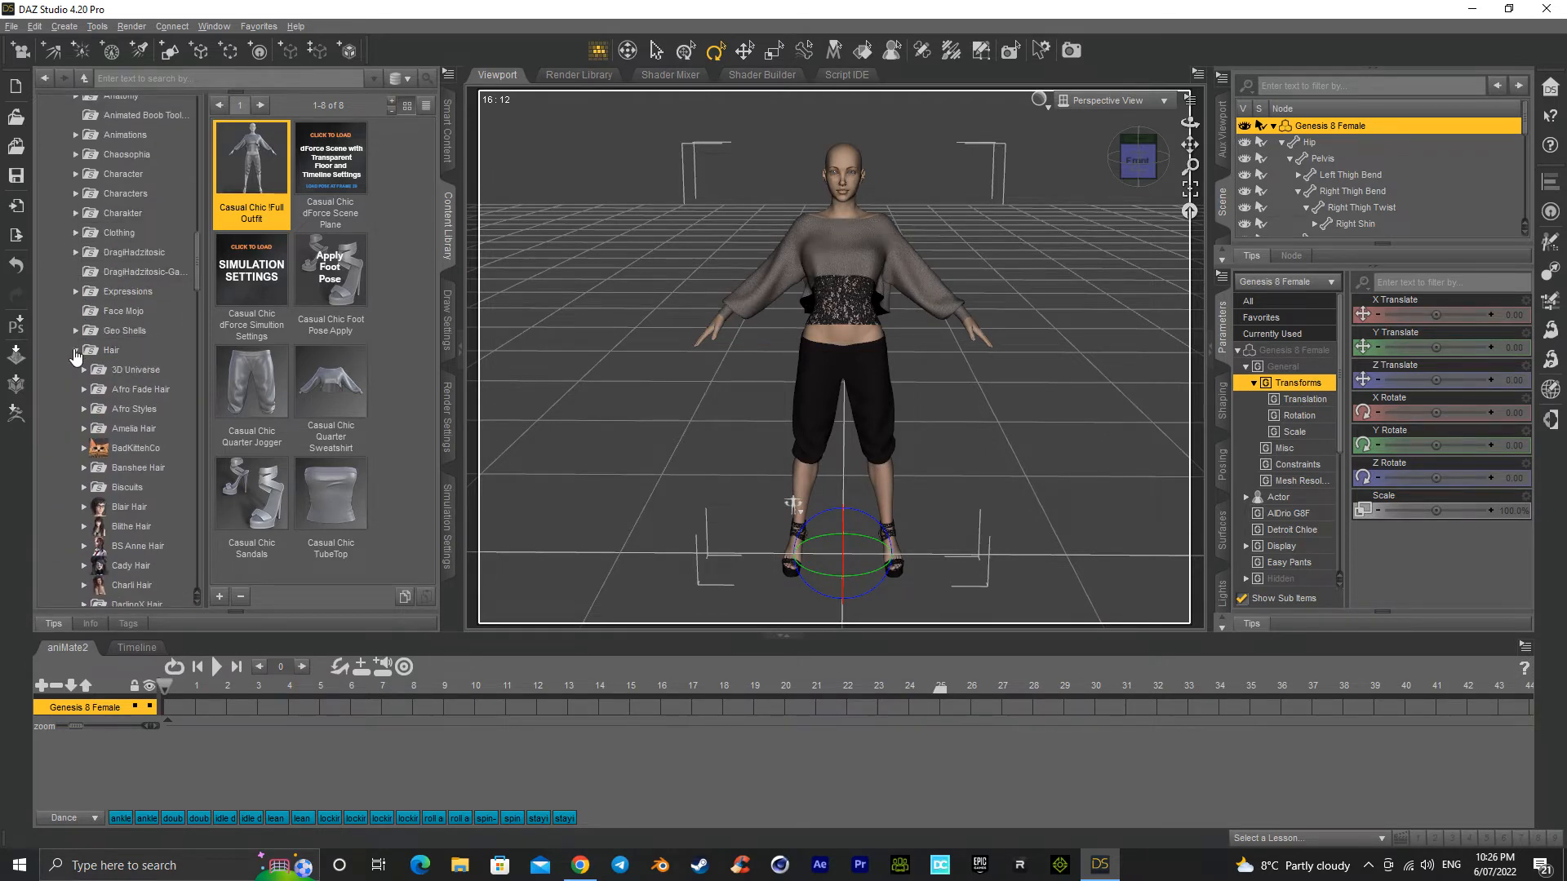
Step: Load Miranda Hair from the Miranda Hair folder onto the Genesis 8 Female figure
scroll(124, 490, "down", 2)
scroll(122, 502, "down", 5)
scroll(121, 514, "down", 3)
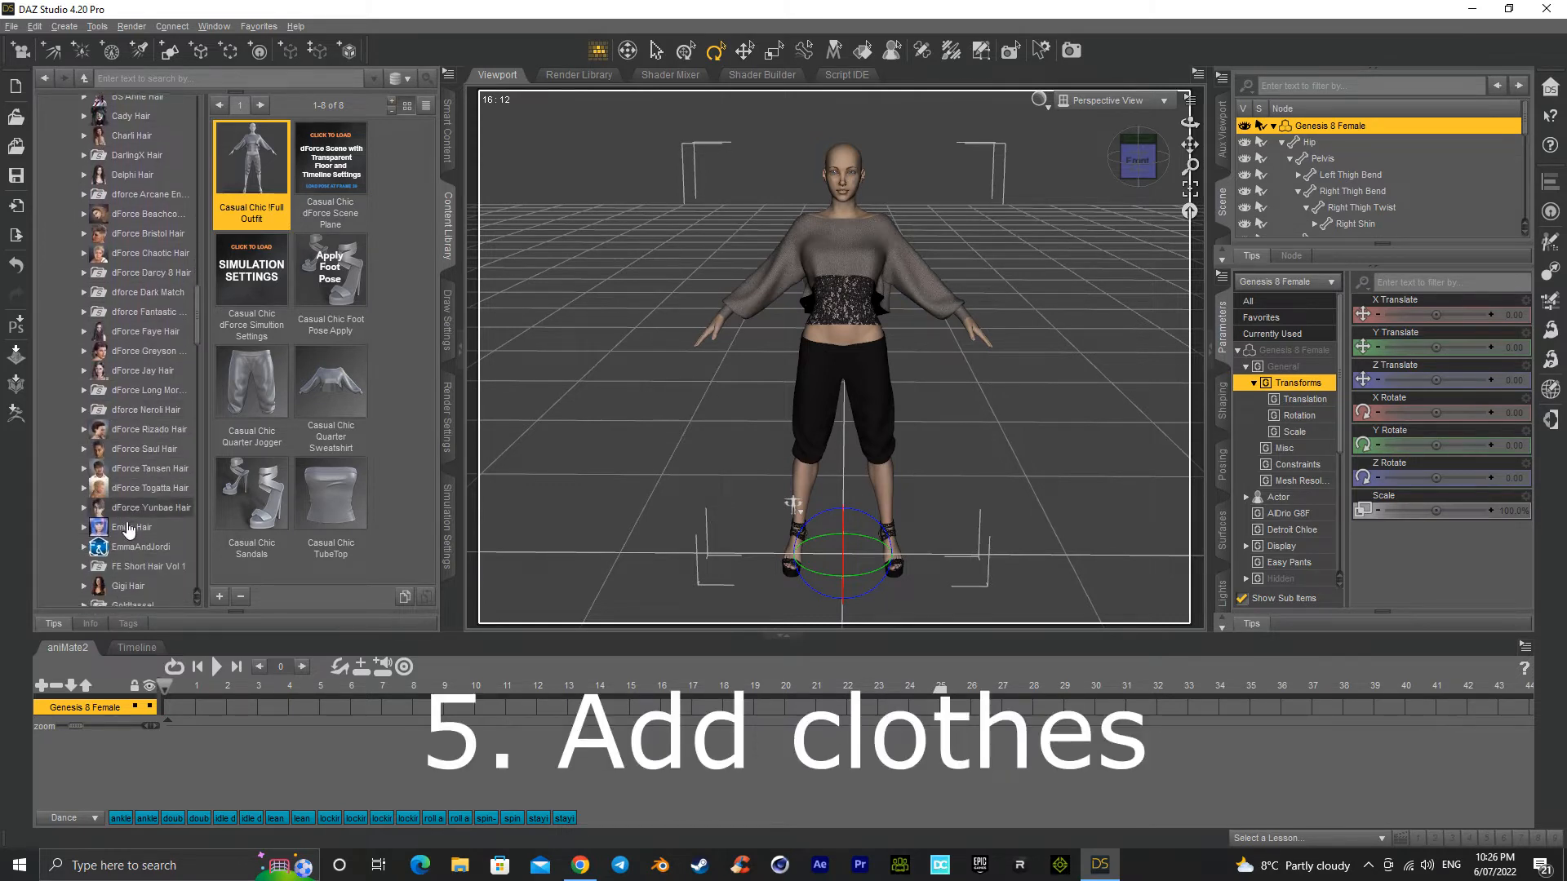
scroll(123, 510, "down", 4)
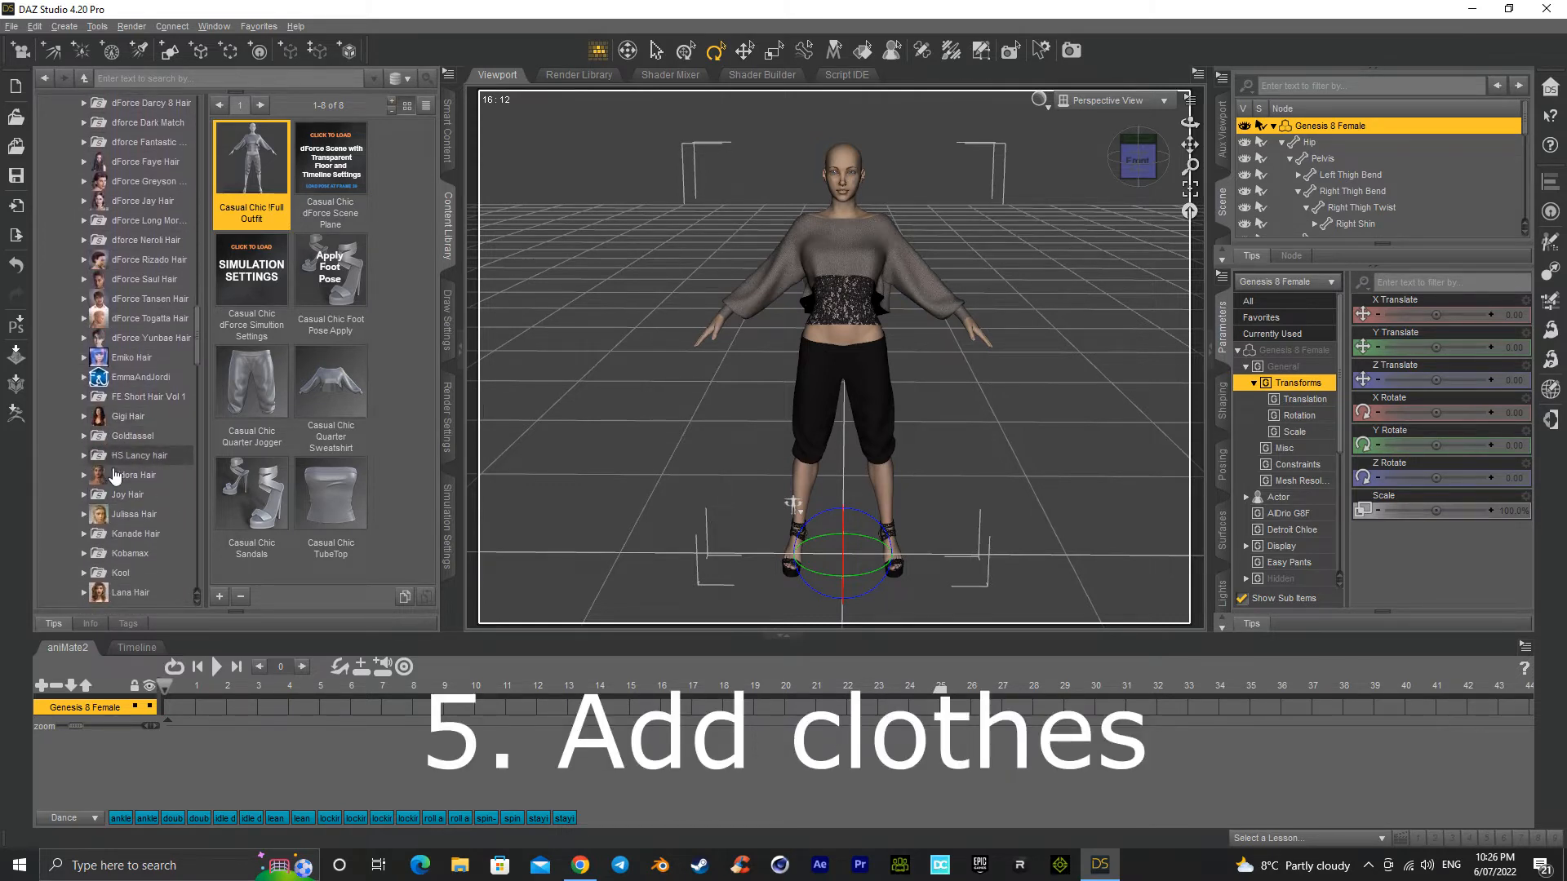
scroll(119, 537, "down", 4)
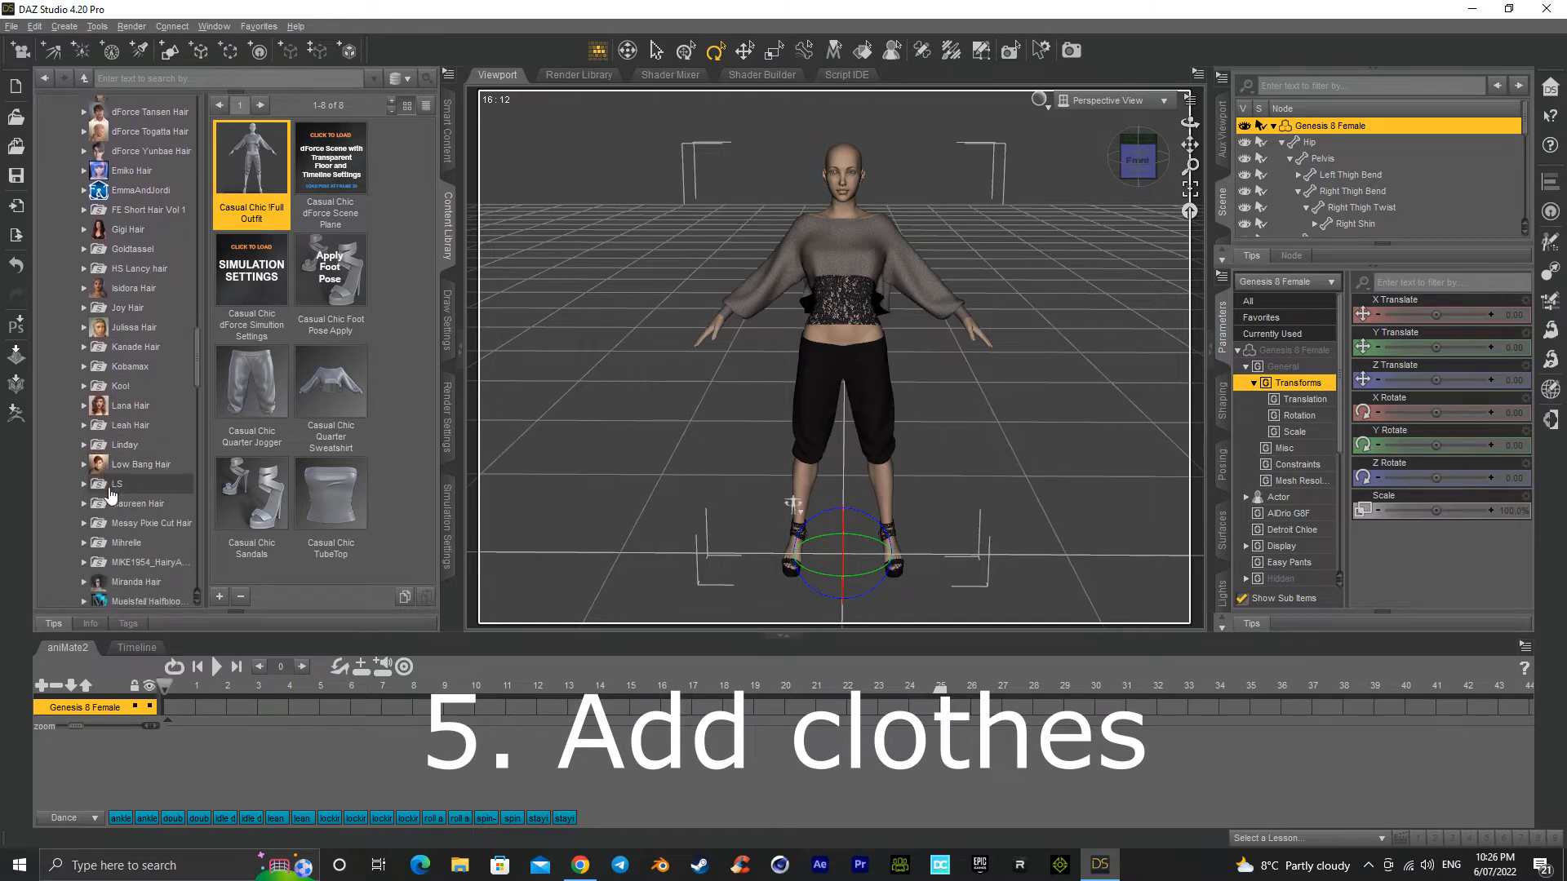
left_click(118, 434)
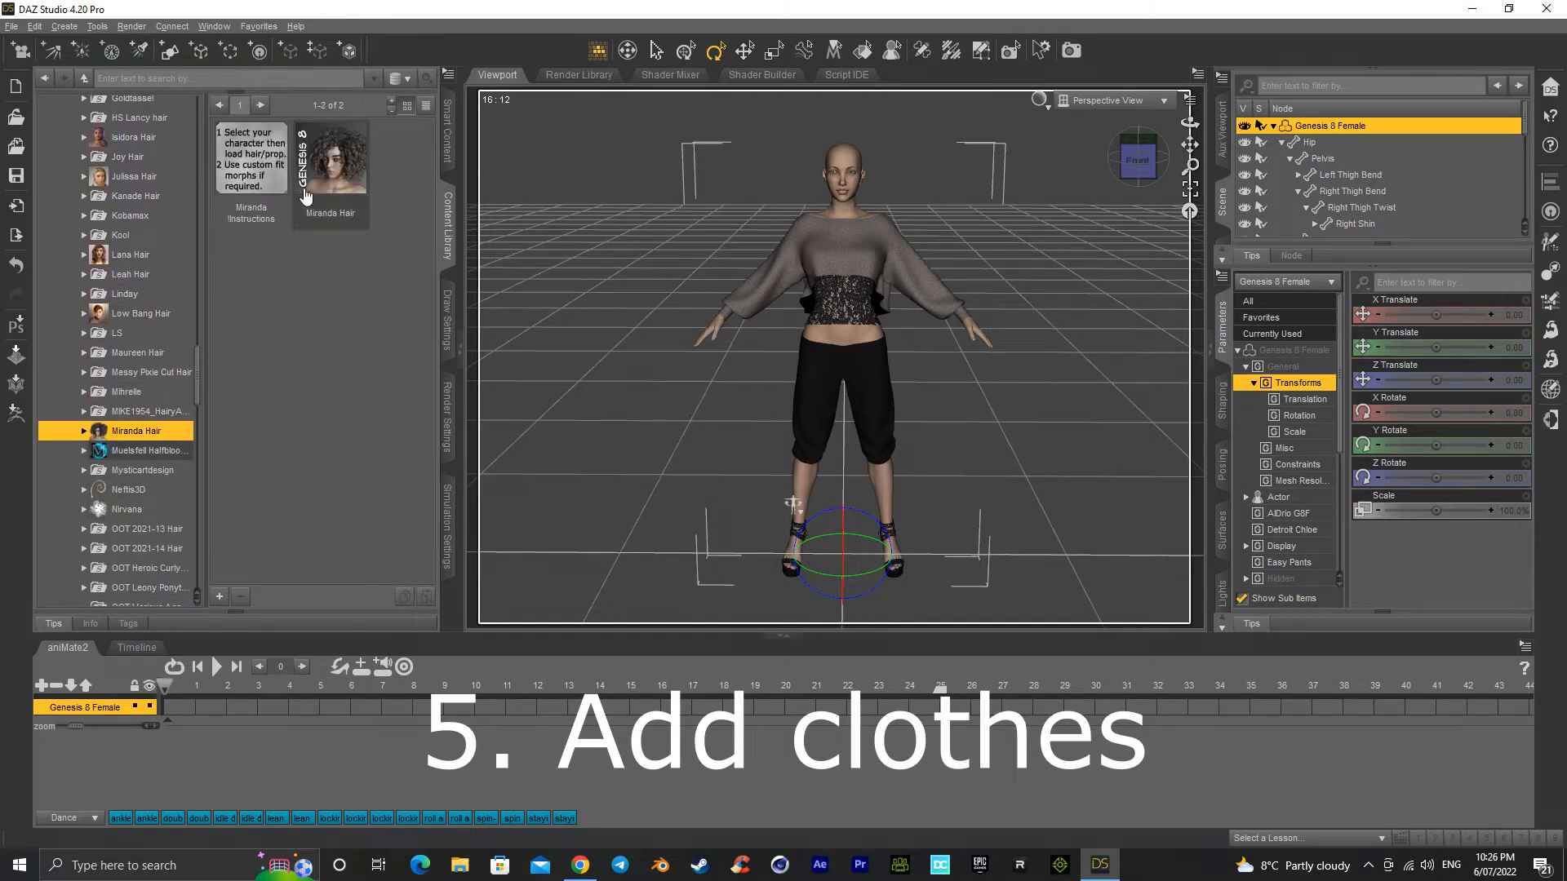
double_click(345, 163)
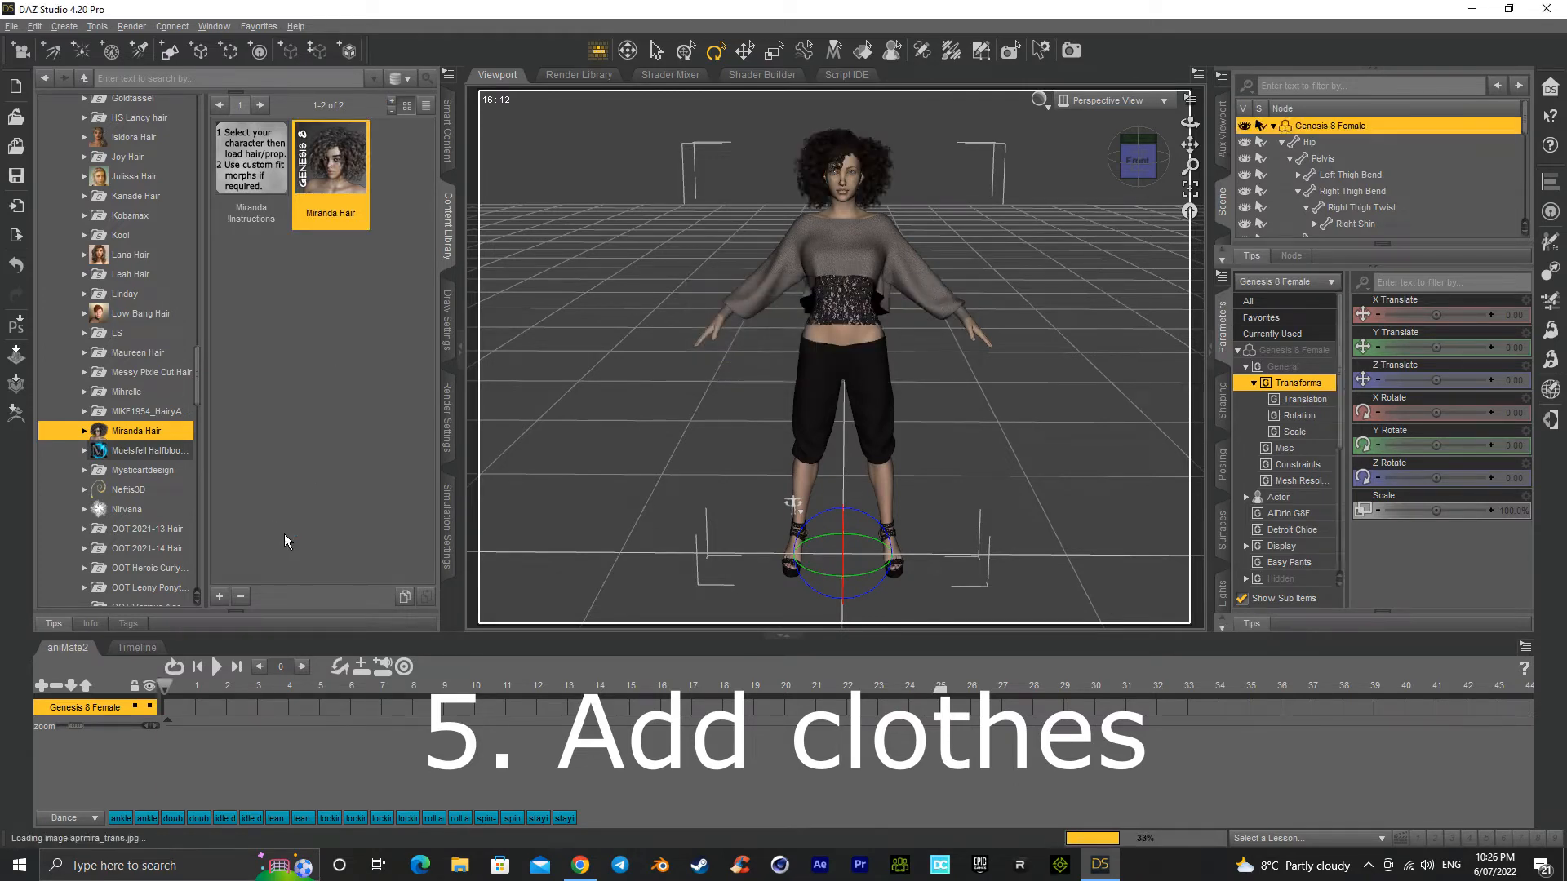
Step: Set the viewport's draw style to NVIDIA Iray and view the dressed figure from its left side and the front
left_click_drag(1140, 158, 1140, 142)
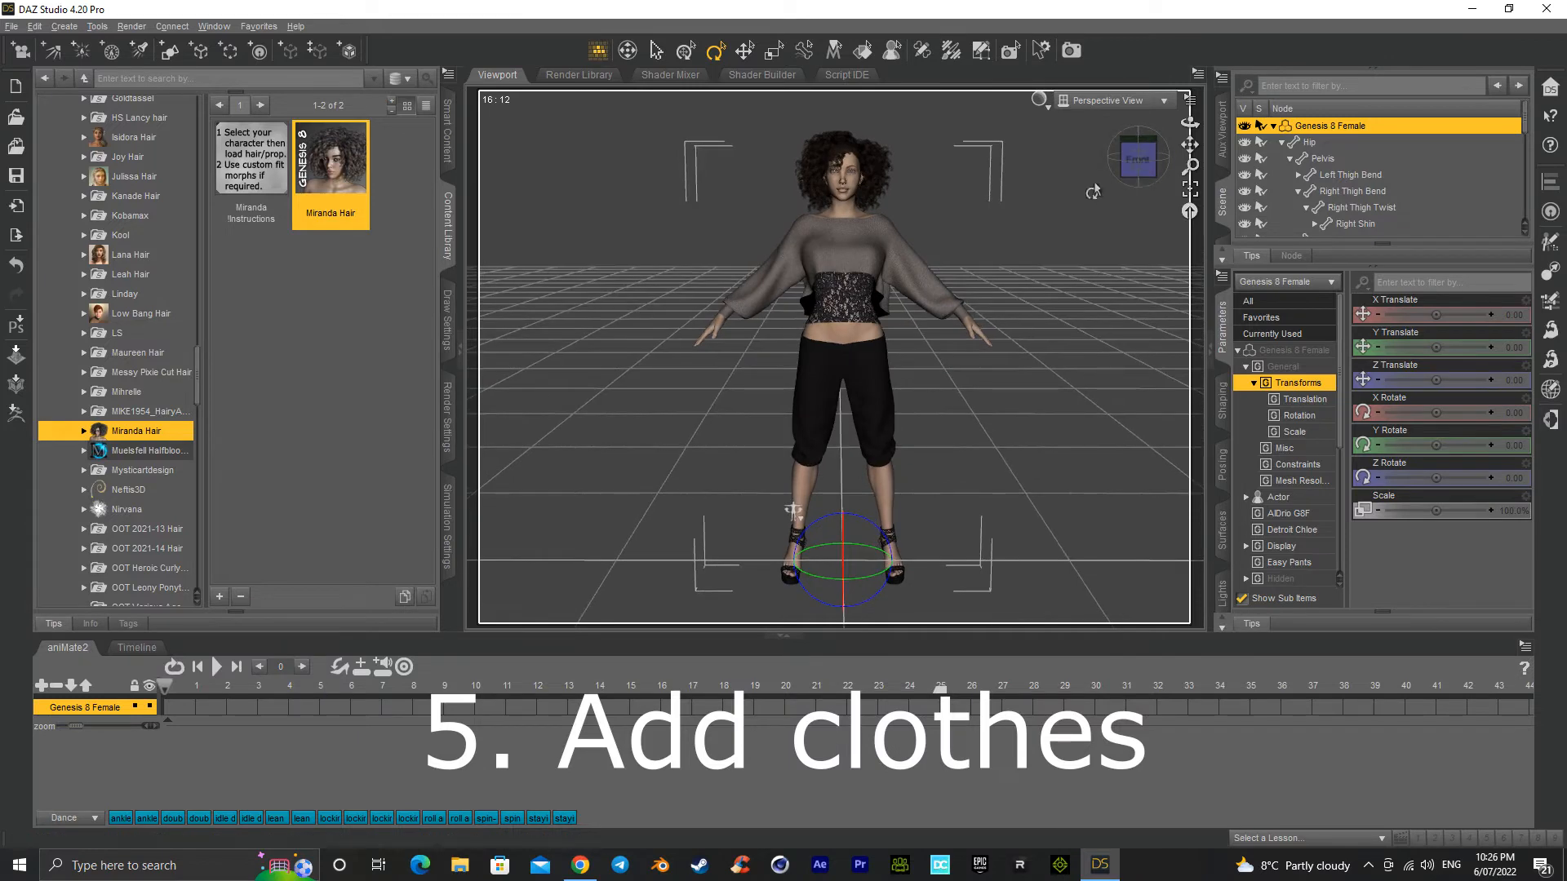
left_click(1040, 100)
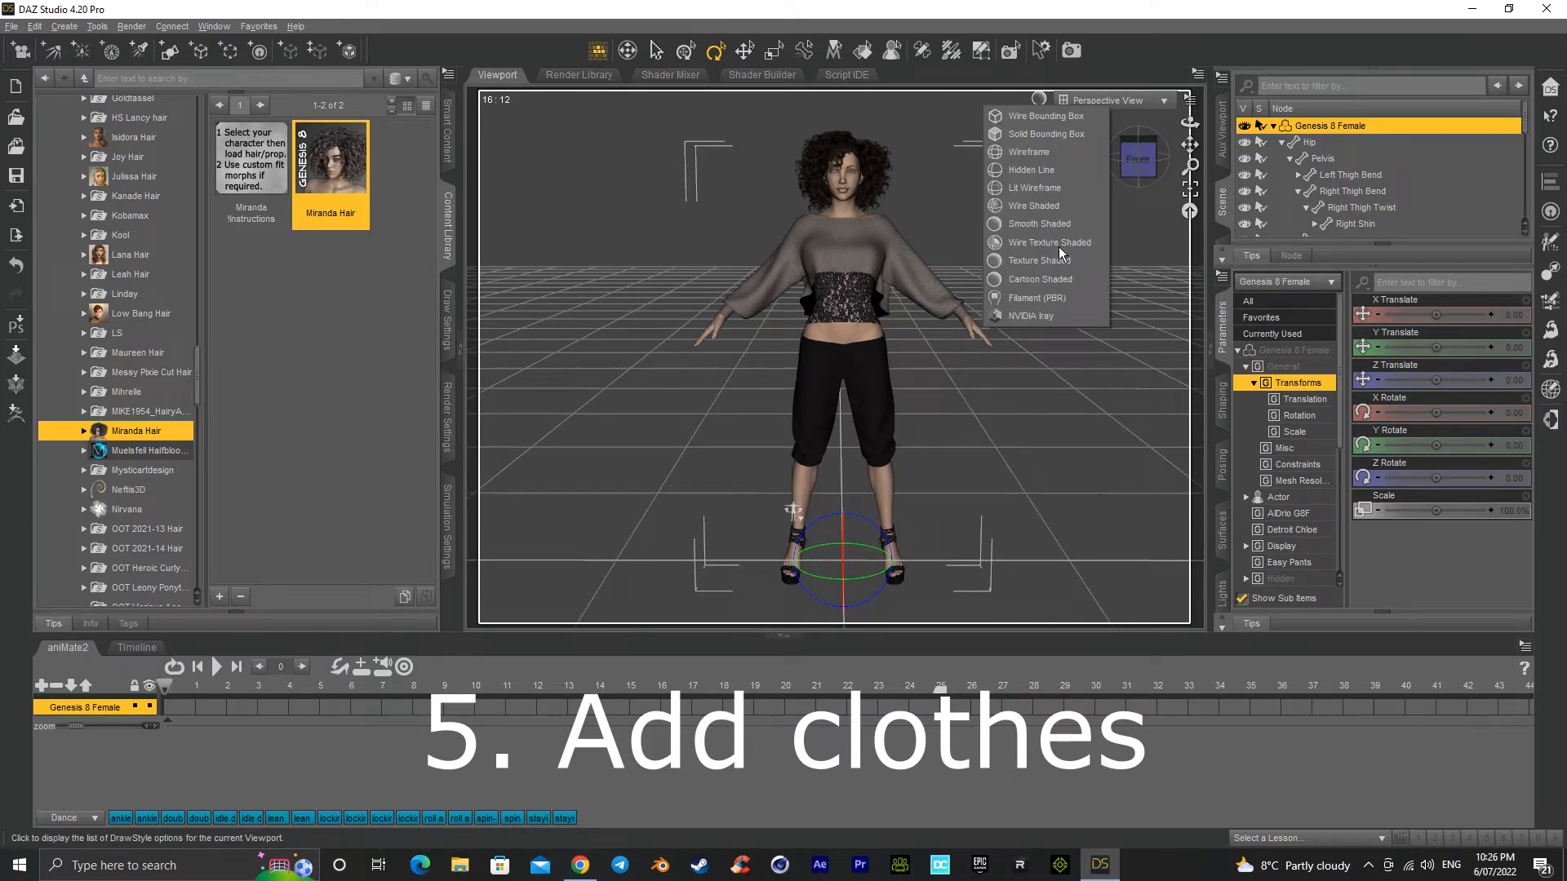
left_click(1050, 310)
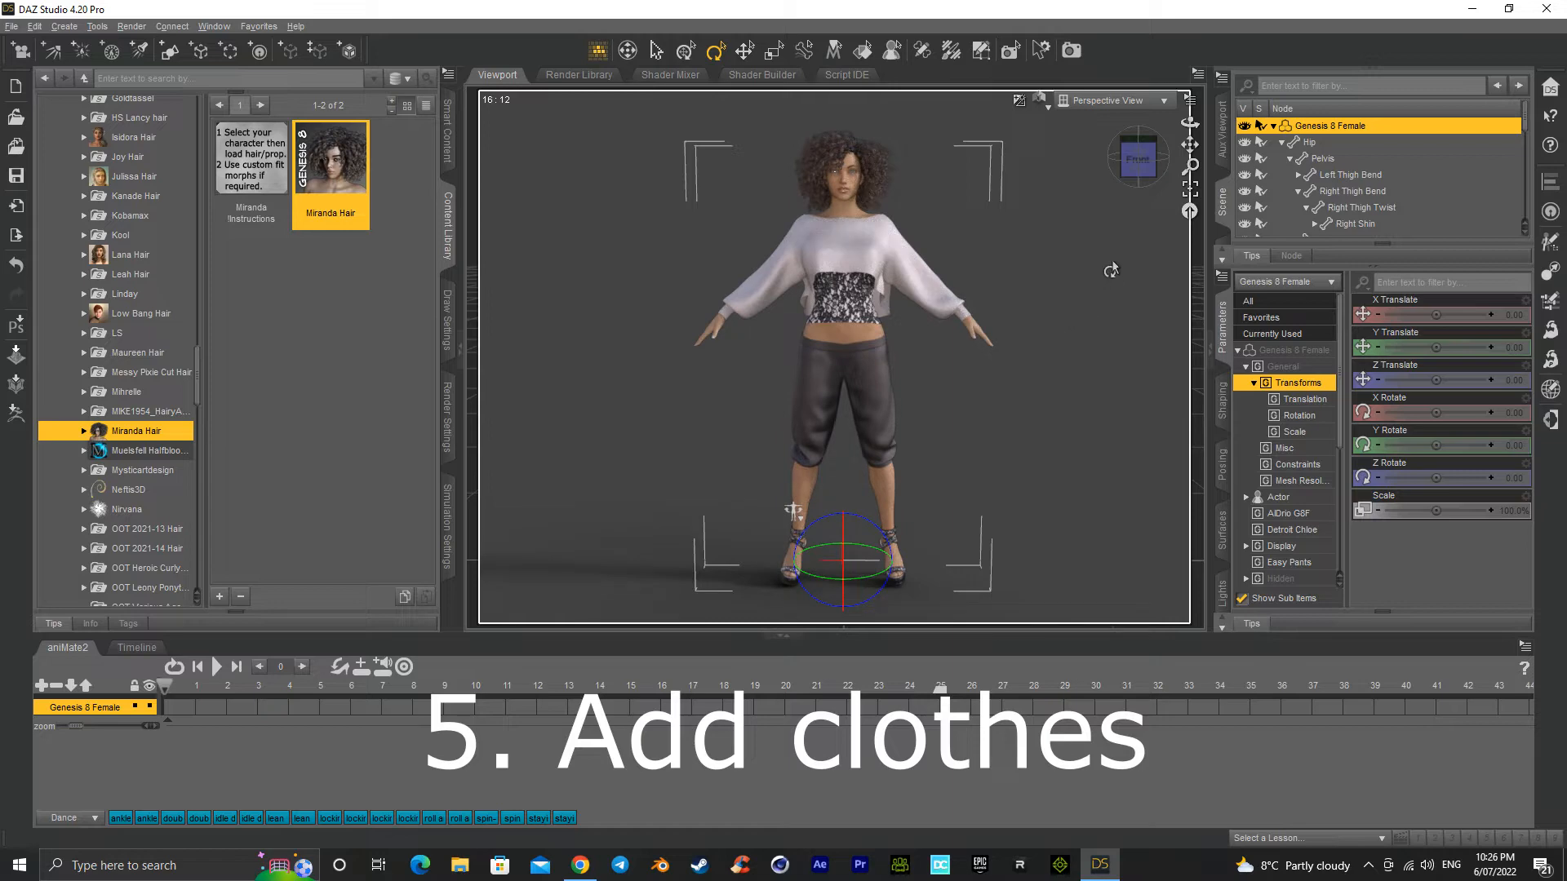
mouse_move(1138, 167)
left_mouse_down()
mouse_move(1121, 169)
mouse_move(1073, 370)
left_mouse_up()
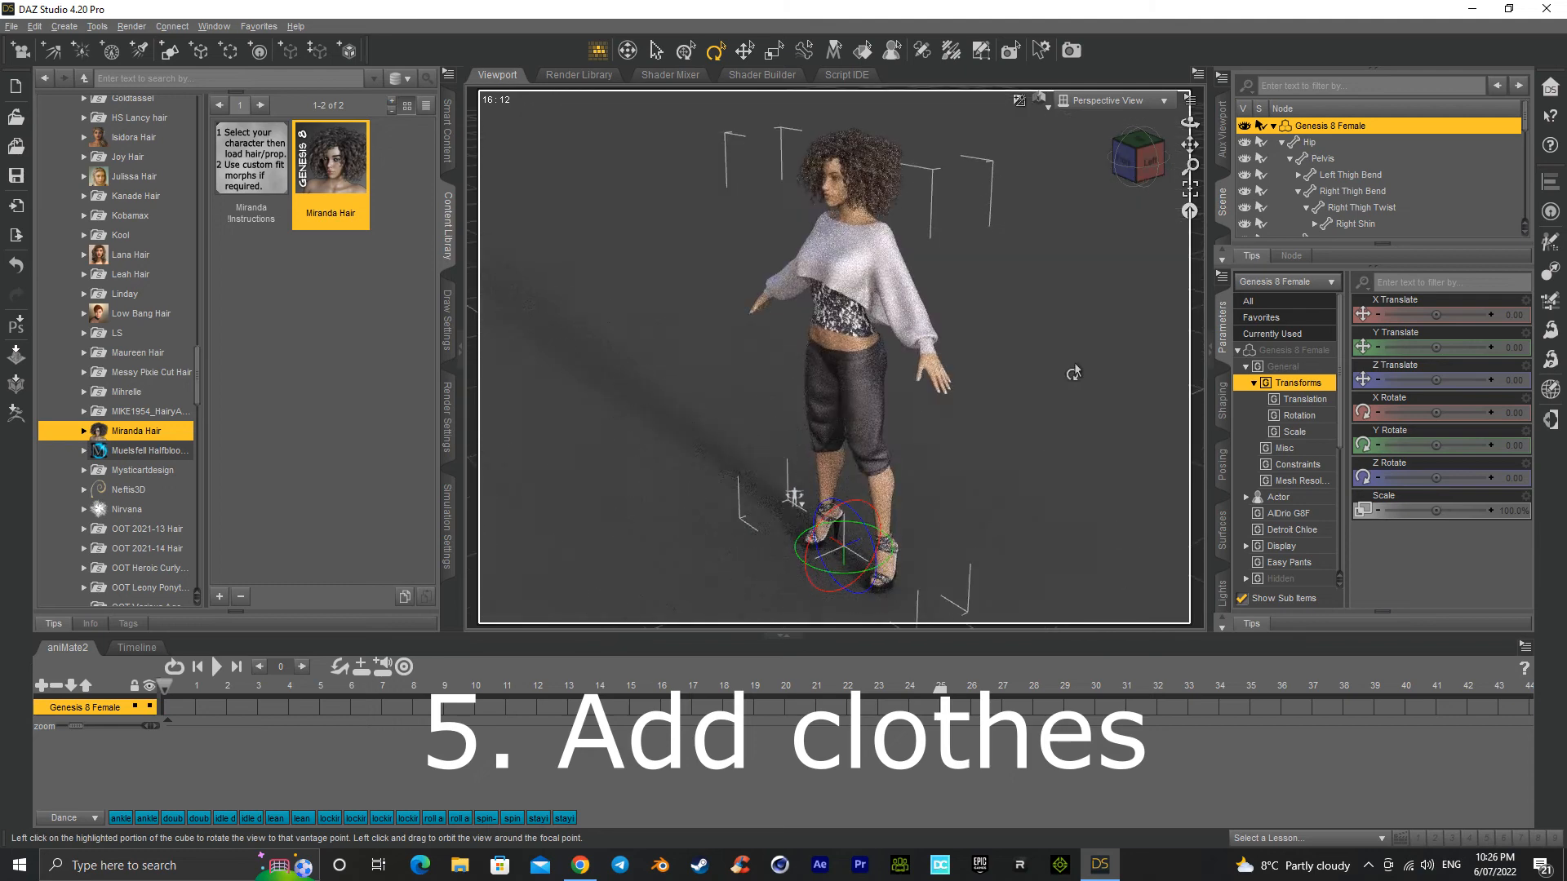
left_click(1128, 163)
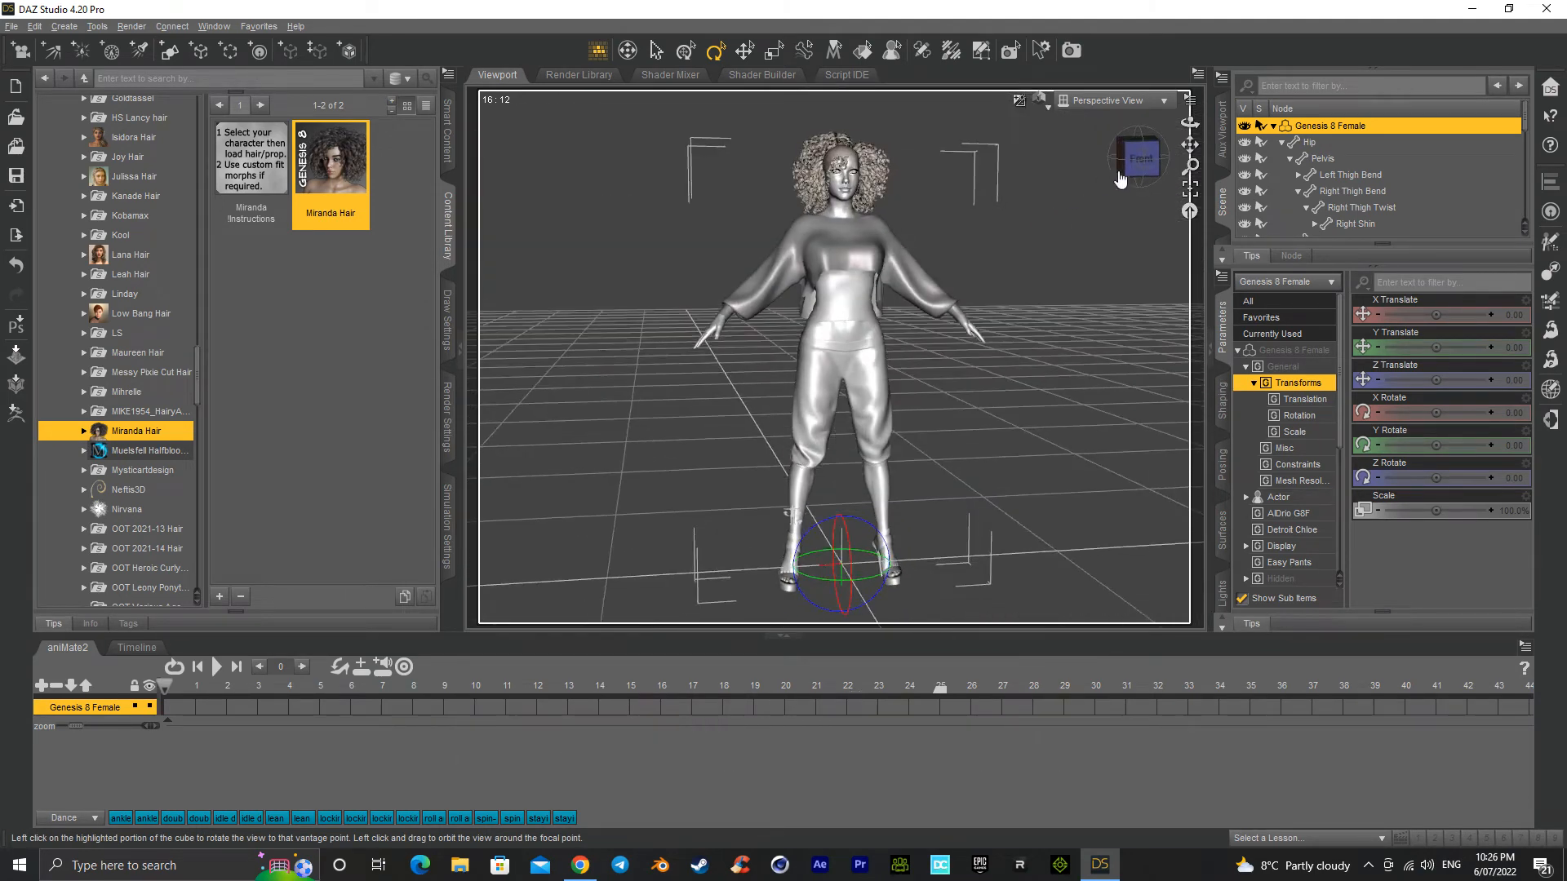
left_click(1146, 170)
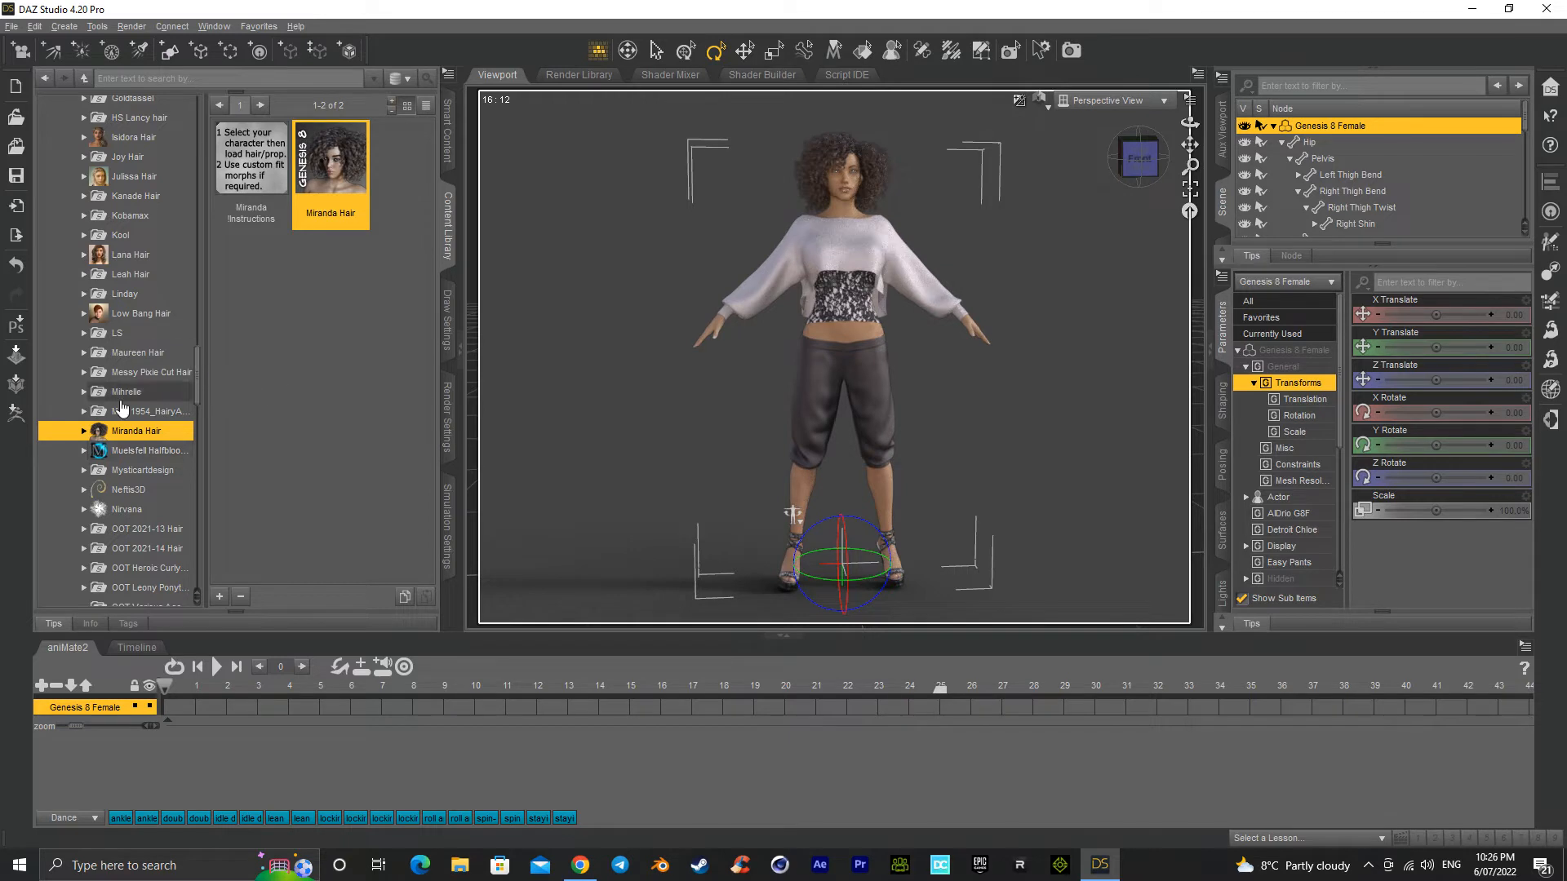
Step: Collapse the Hair and Genesis 8 Female folders, then expand the aniBlocks folder of MyDazLibrary and its Linday subfolder
scroll(122, 405, "up", 8)
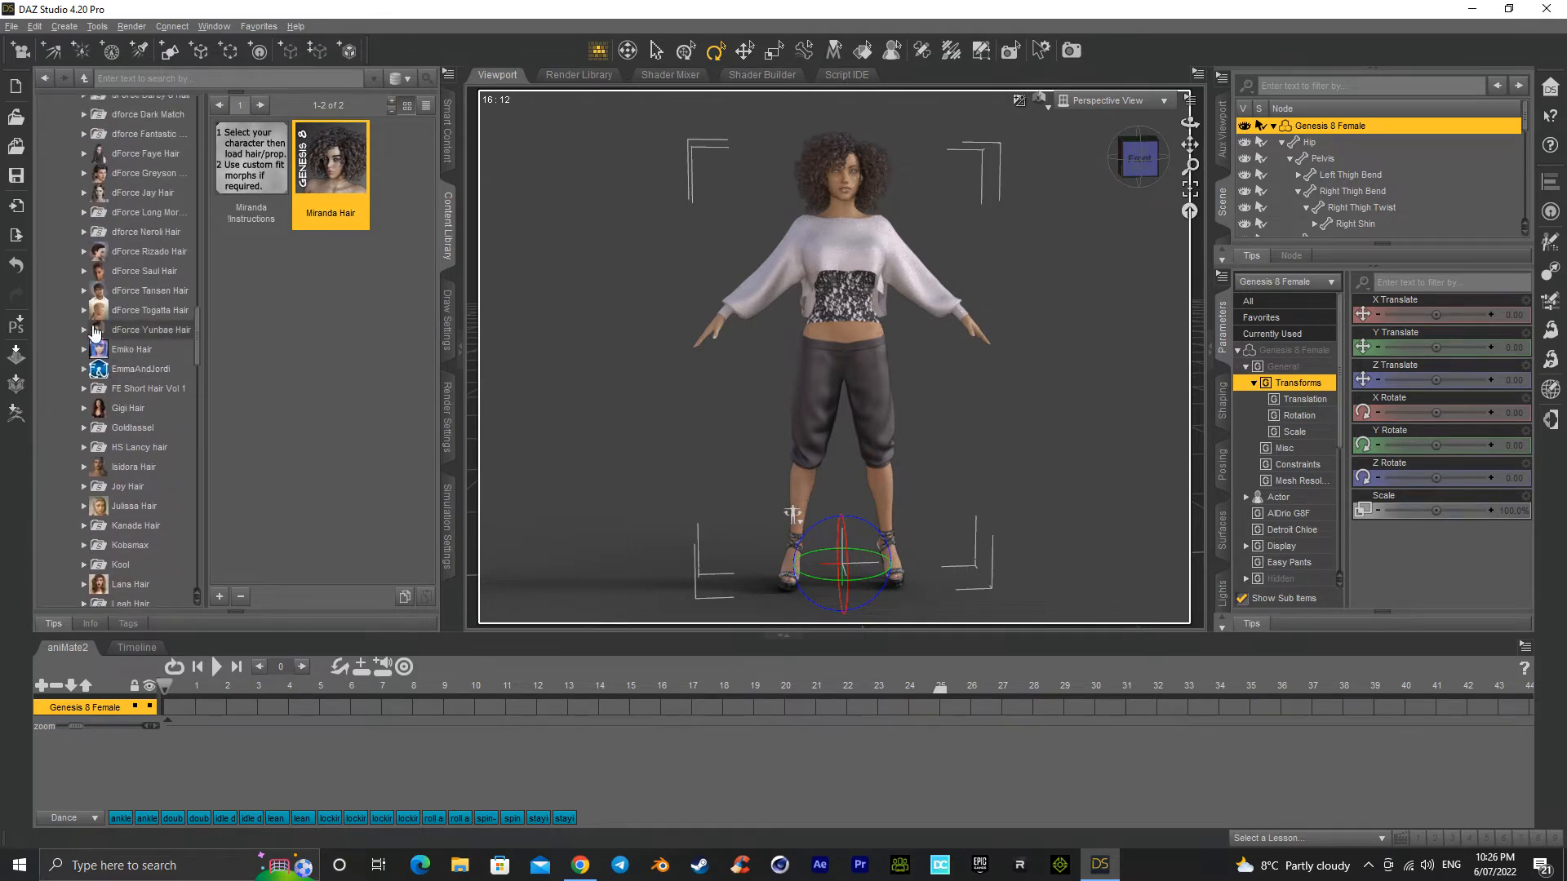
scroll(91, 314, "up", 6)
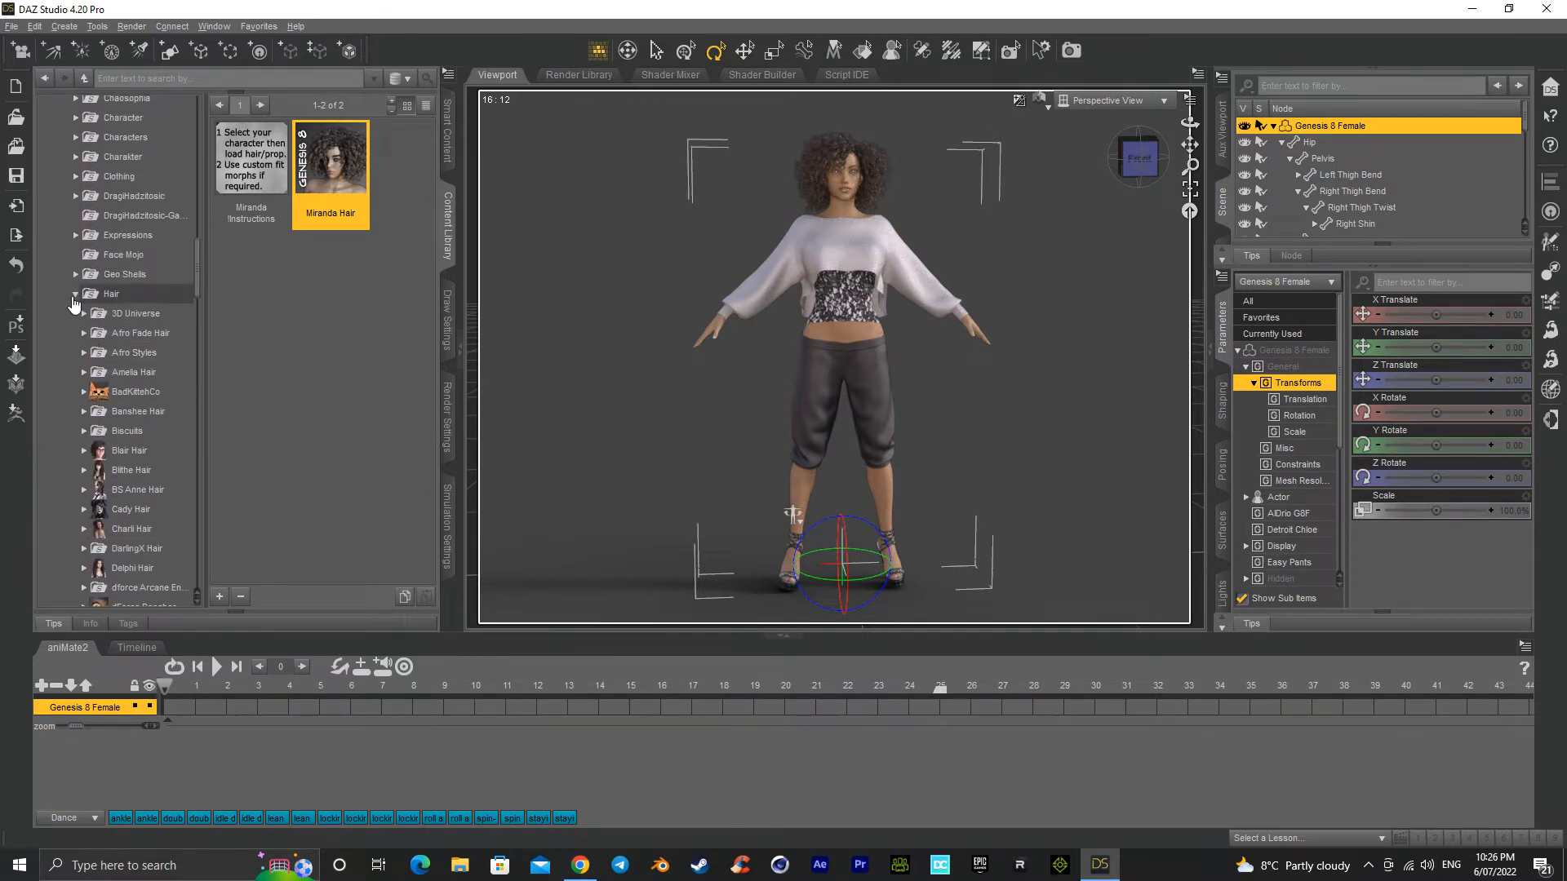
scroll(112, 363, "up", 5)
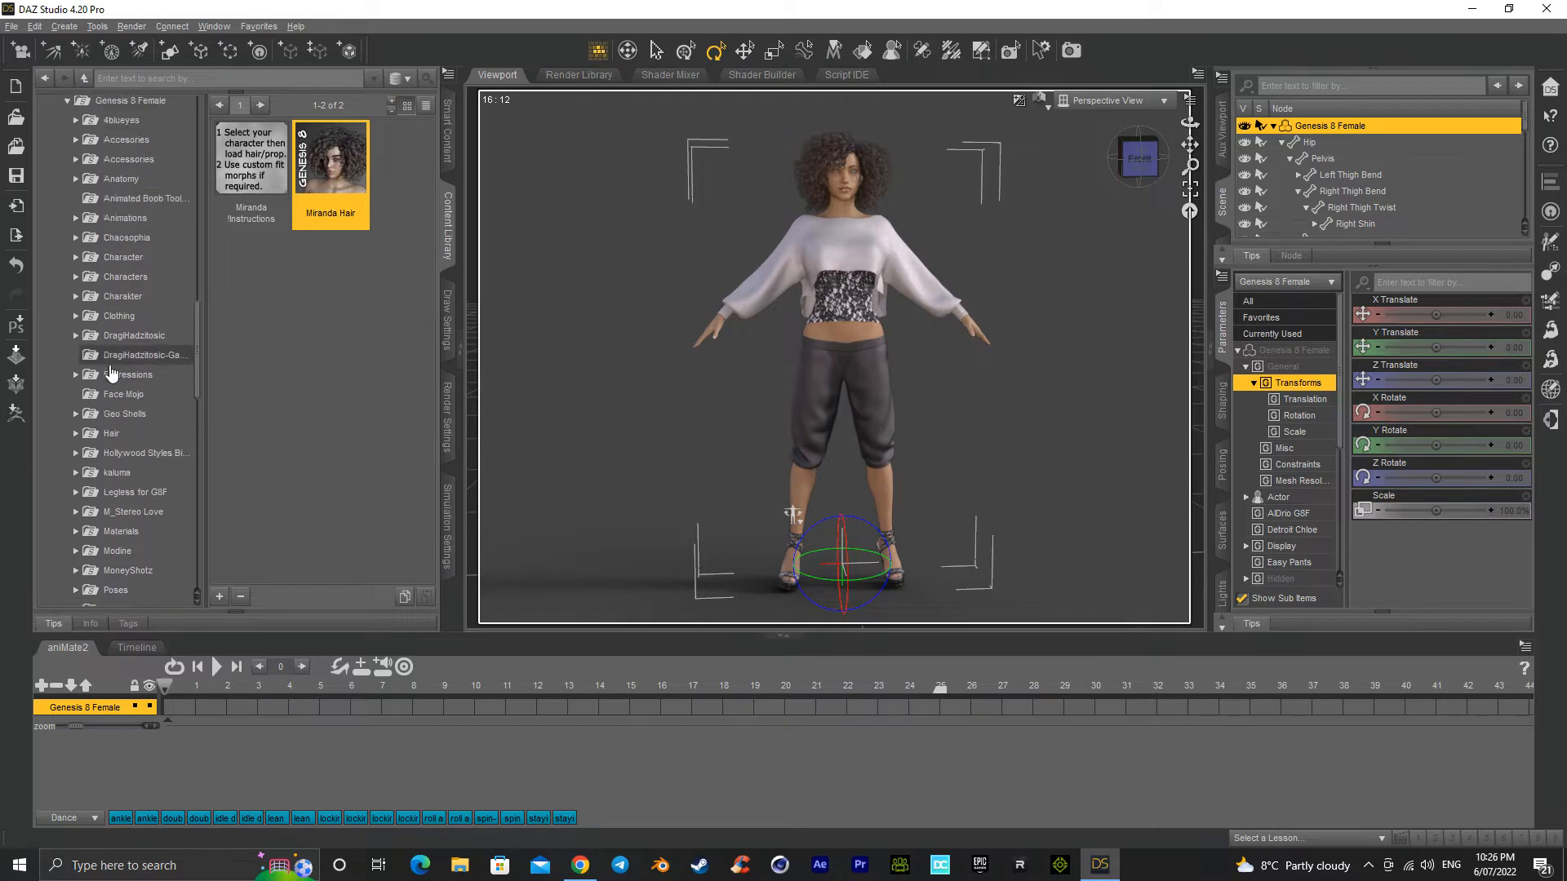
scroll(98, 339, "up", 7)
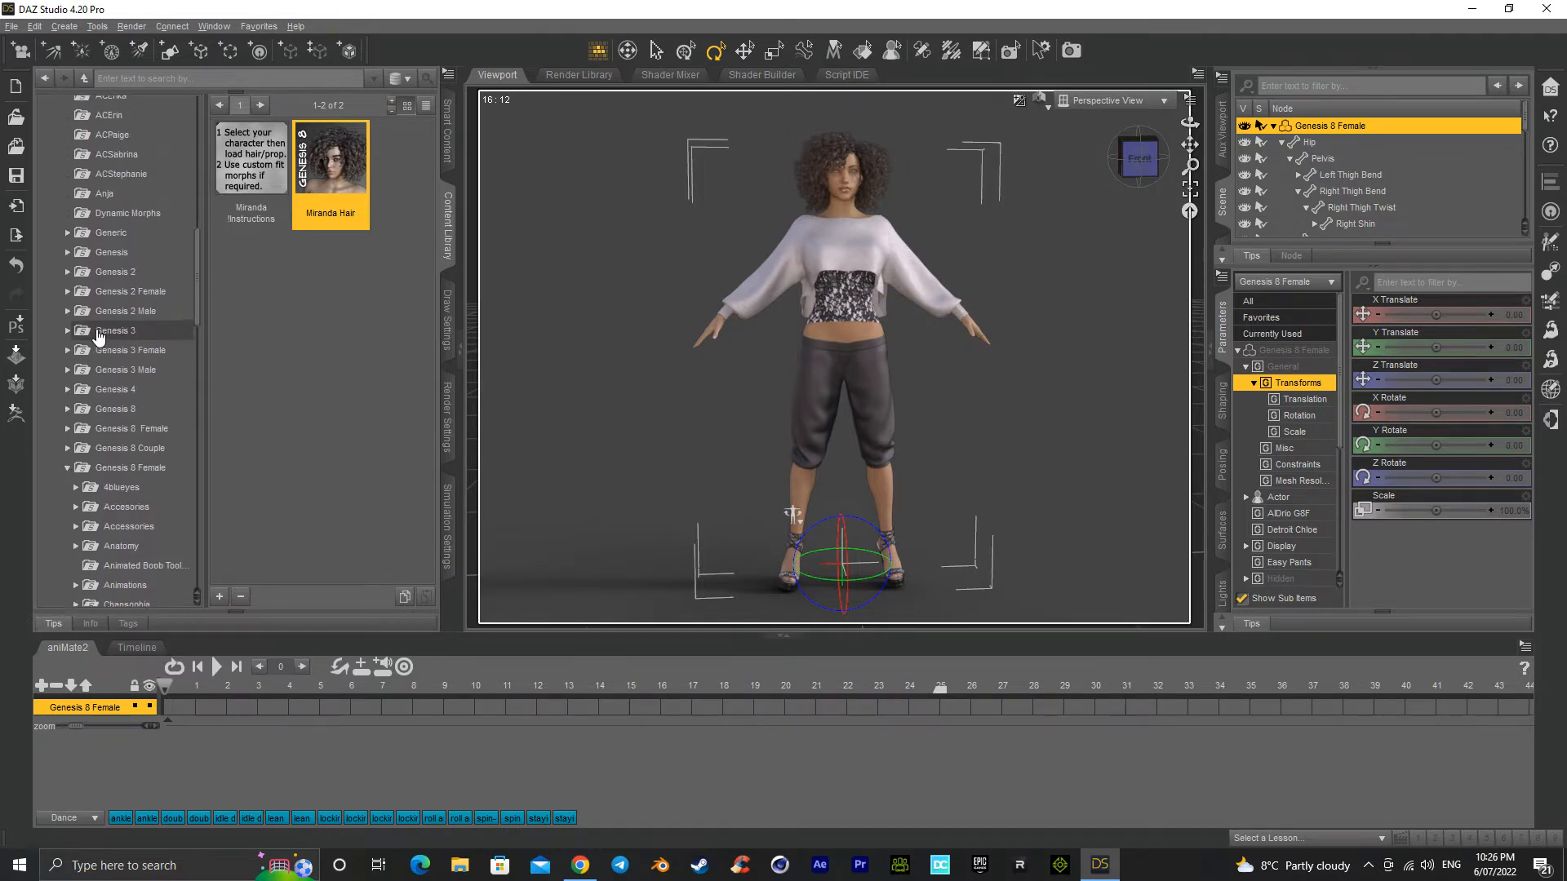
scroll(98, 336, "up", 7)
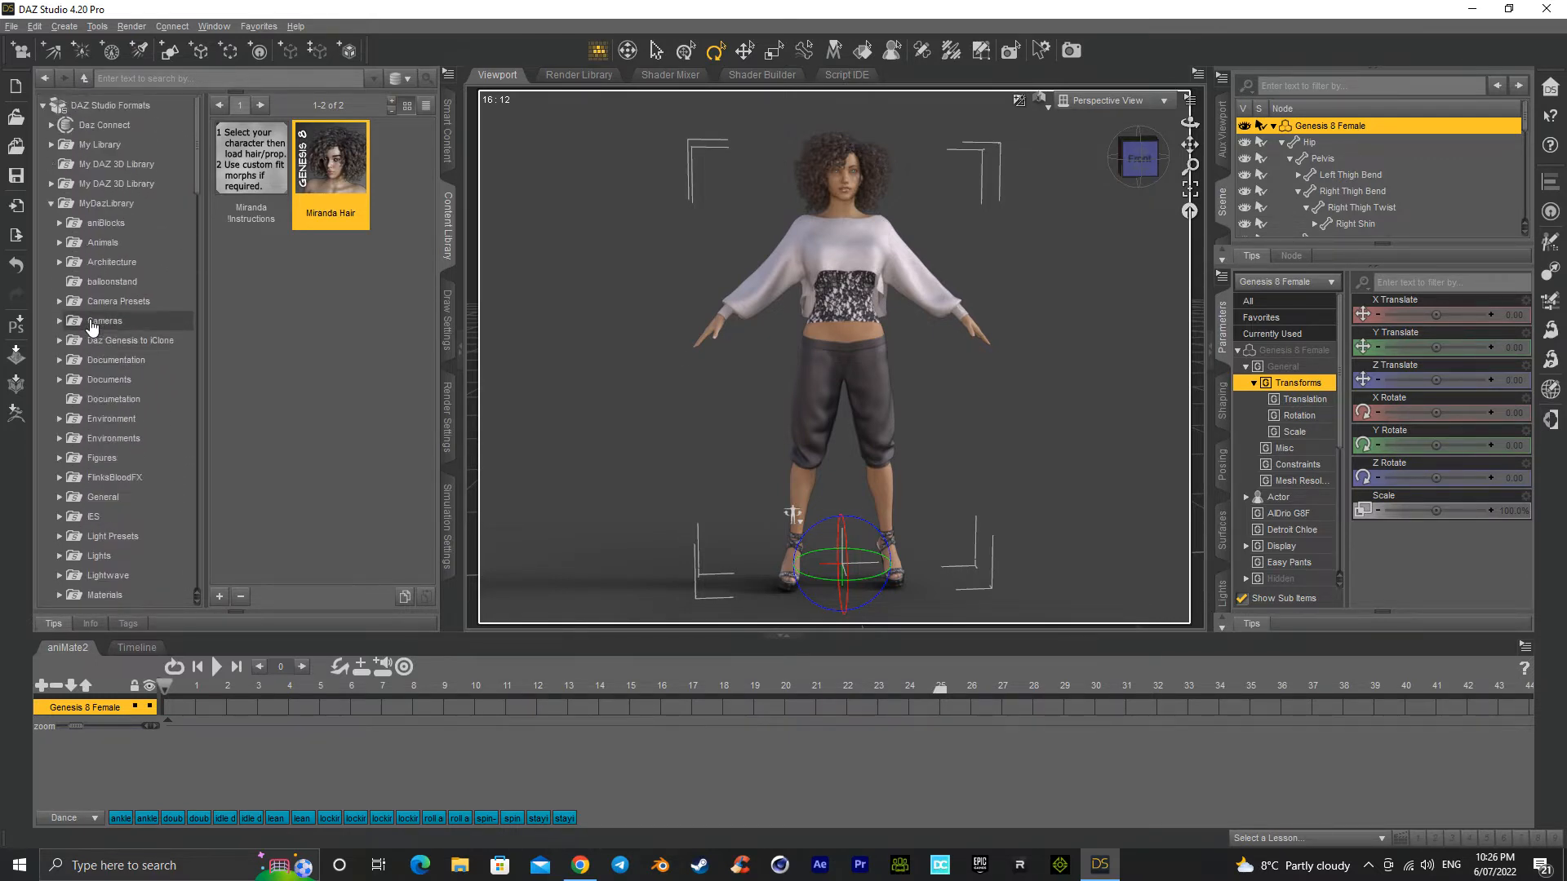
left_click(58, 224)
scroll(86, 375, "down", 5)
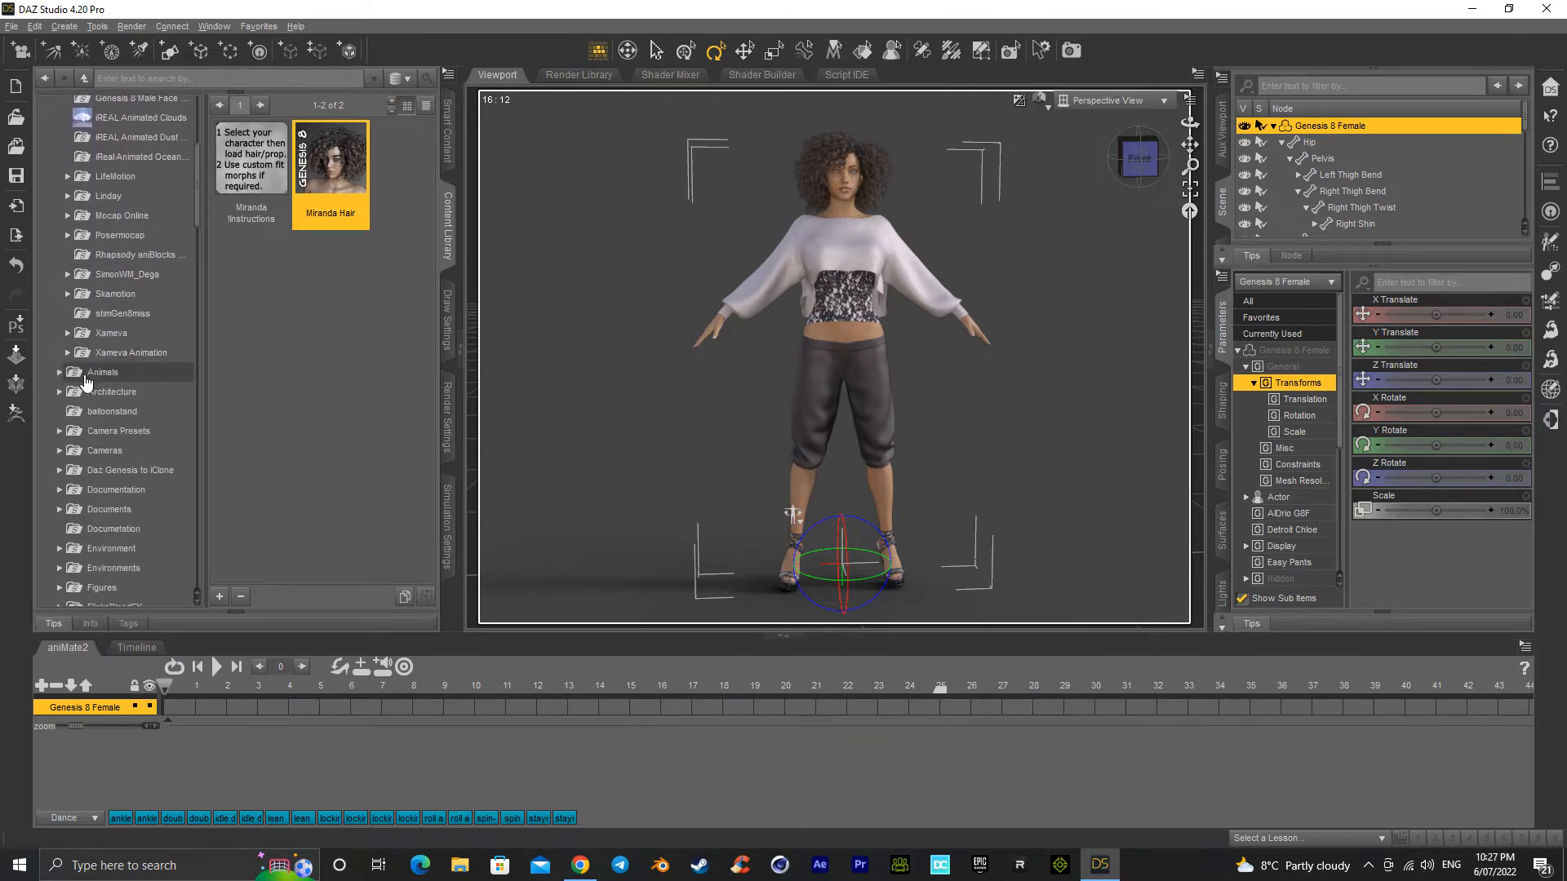
scroll(77, 346, "up", 1)
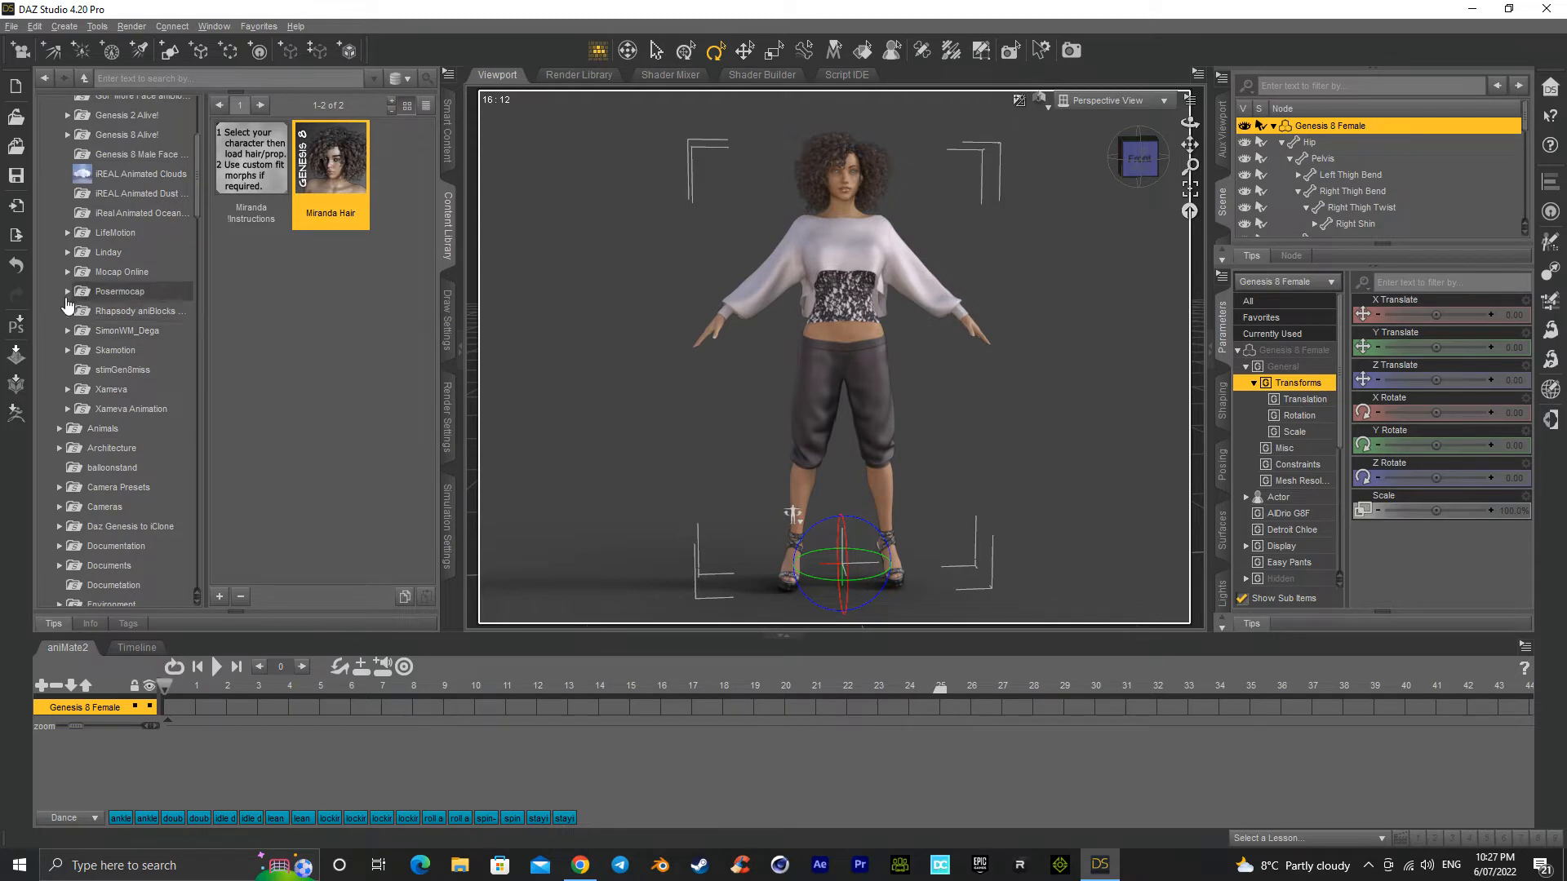
left_click(67, 253)
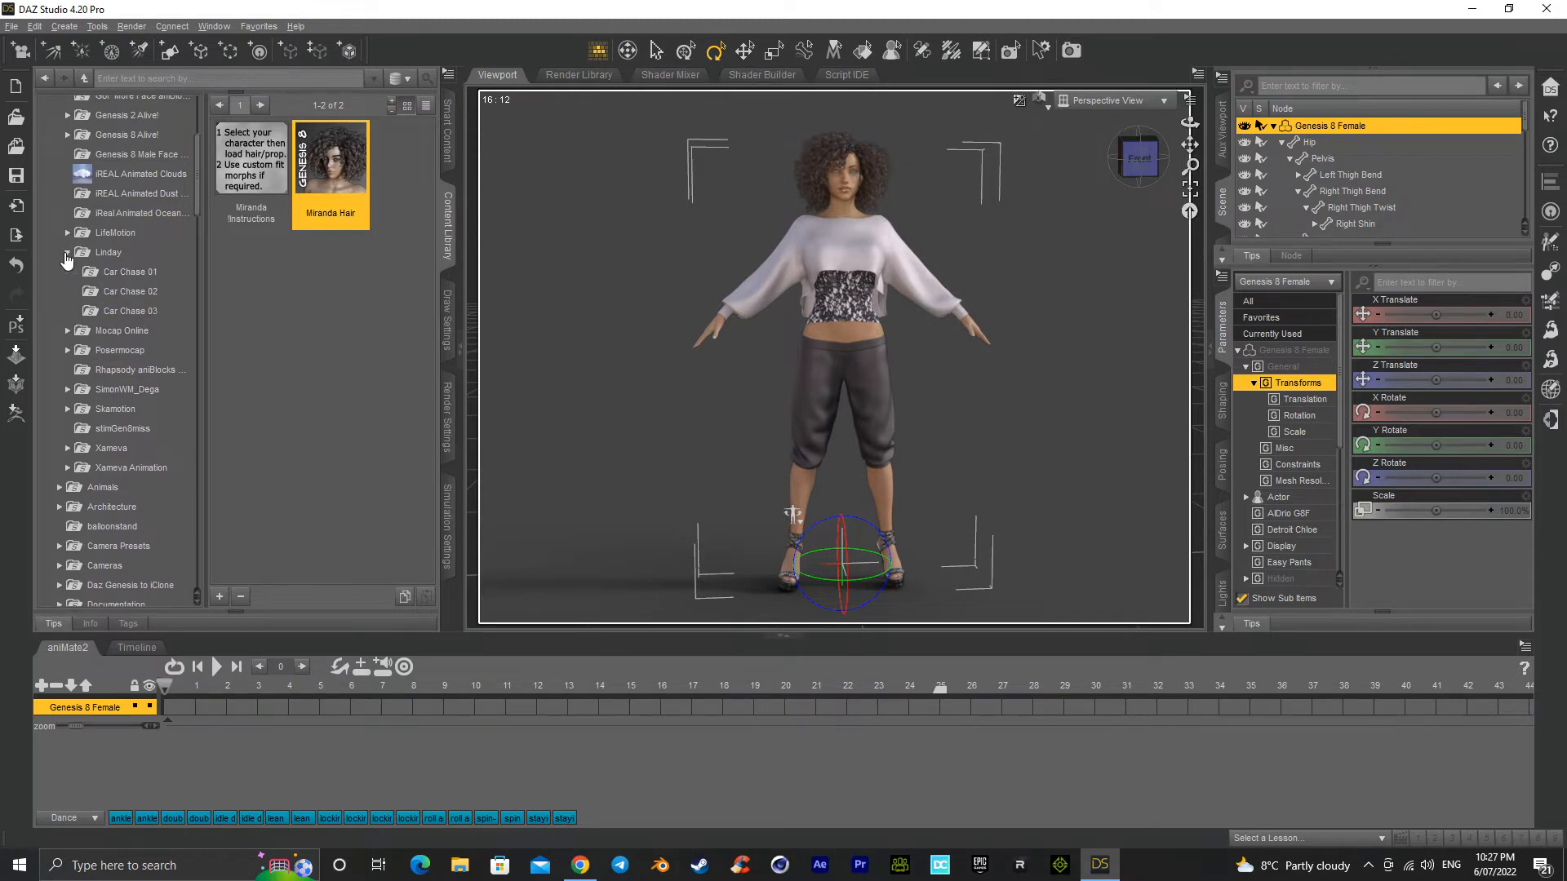
Step: Expand the Genesis 2 Alive! folder within aniBlocks and display the contents of its Breathing folder
scroll(66, 260, "up", 3)
left_click(67, 284)
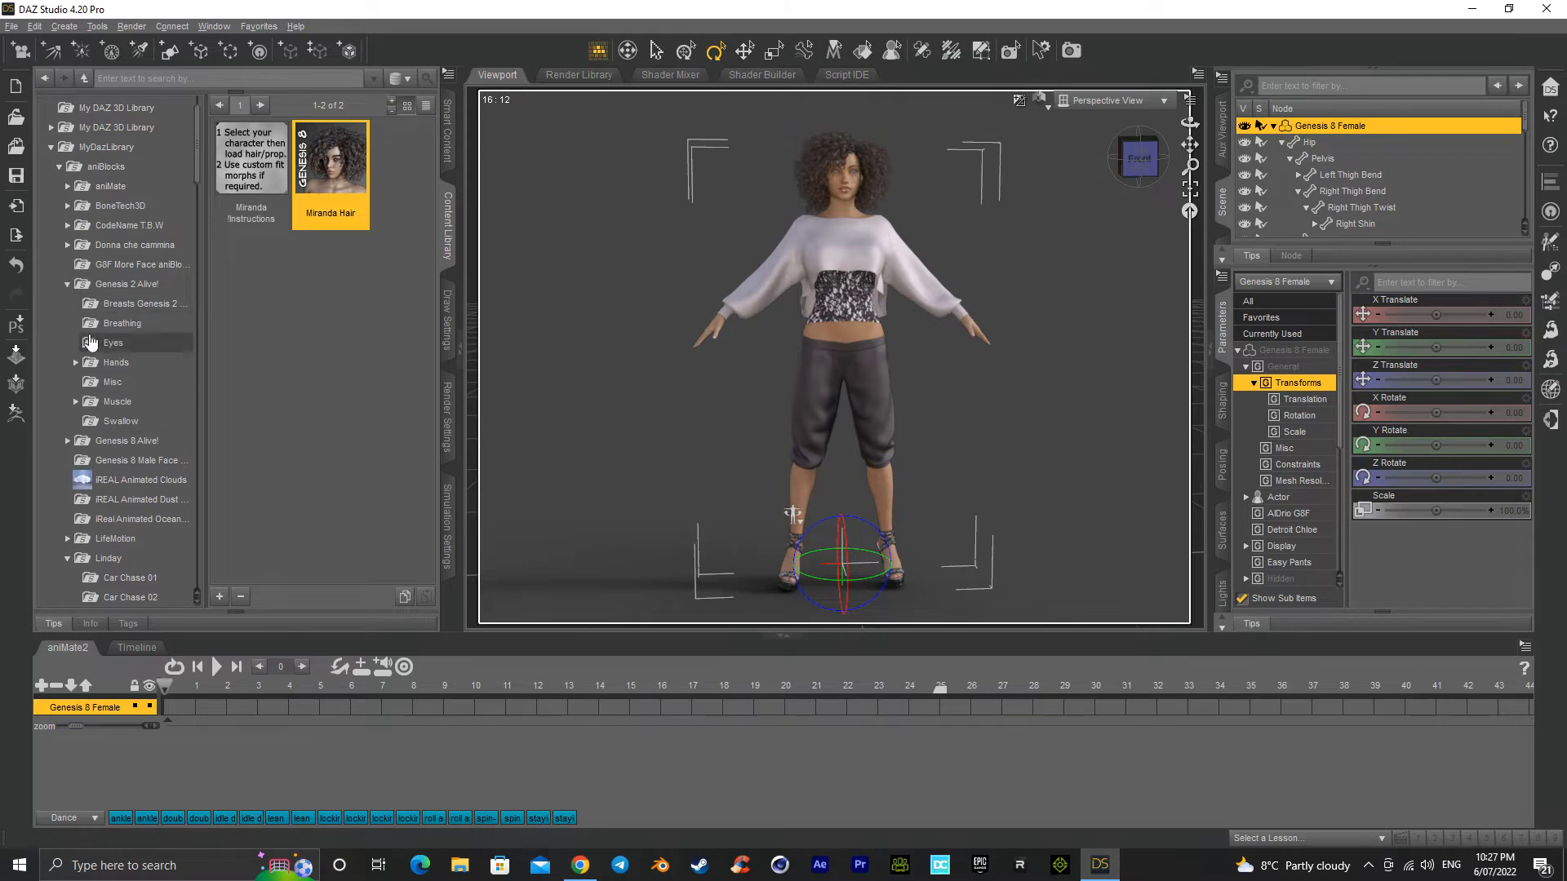
left_click(96, 324)
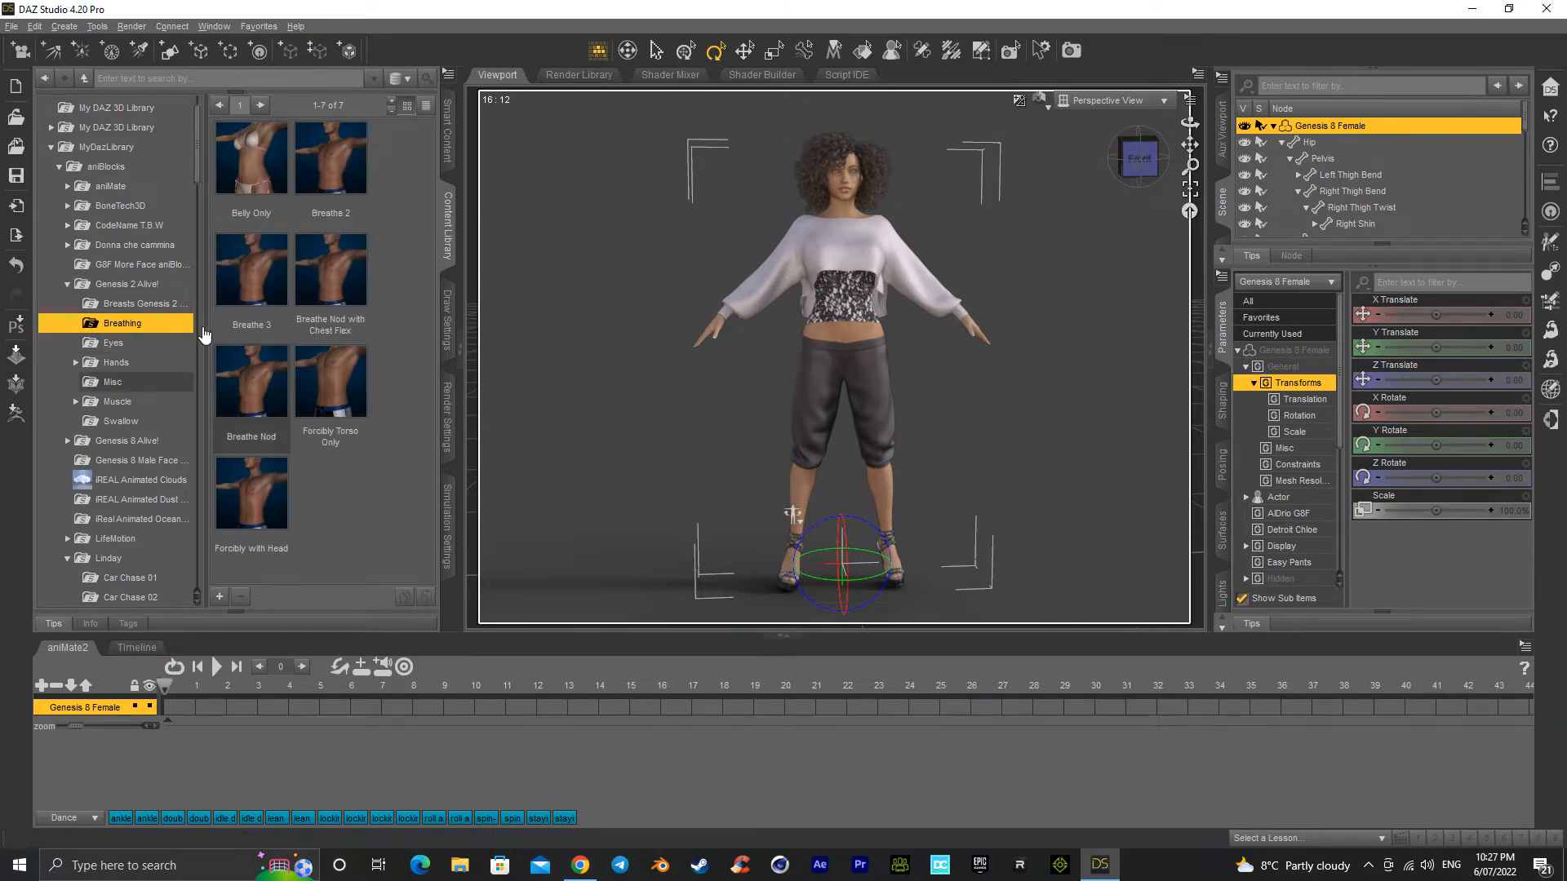
Step: Browse the Genesis 8 Alive! folder in place of Genesis 2 Alive! and preview Alive Breathe 2 from its Breathing folder
left_click(68, 284)
left_click(68, 304)
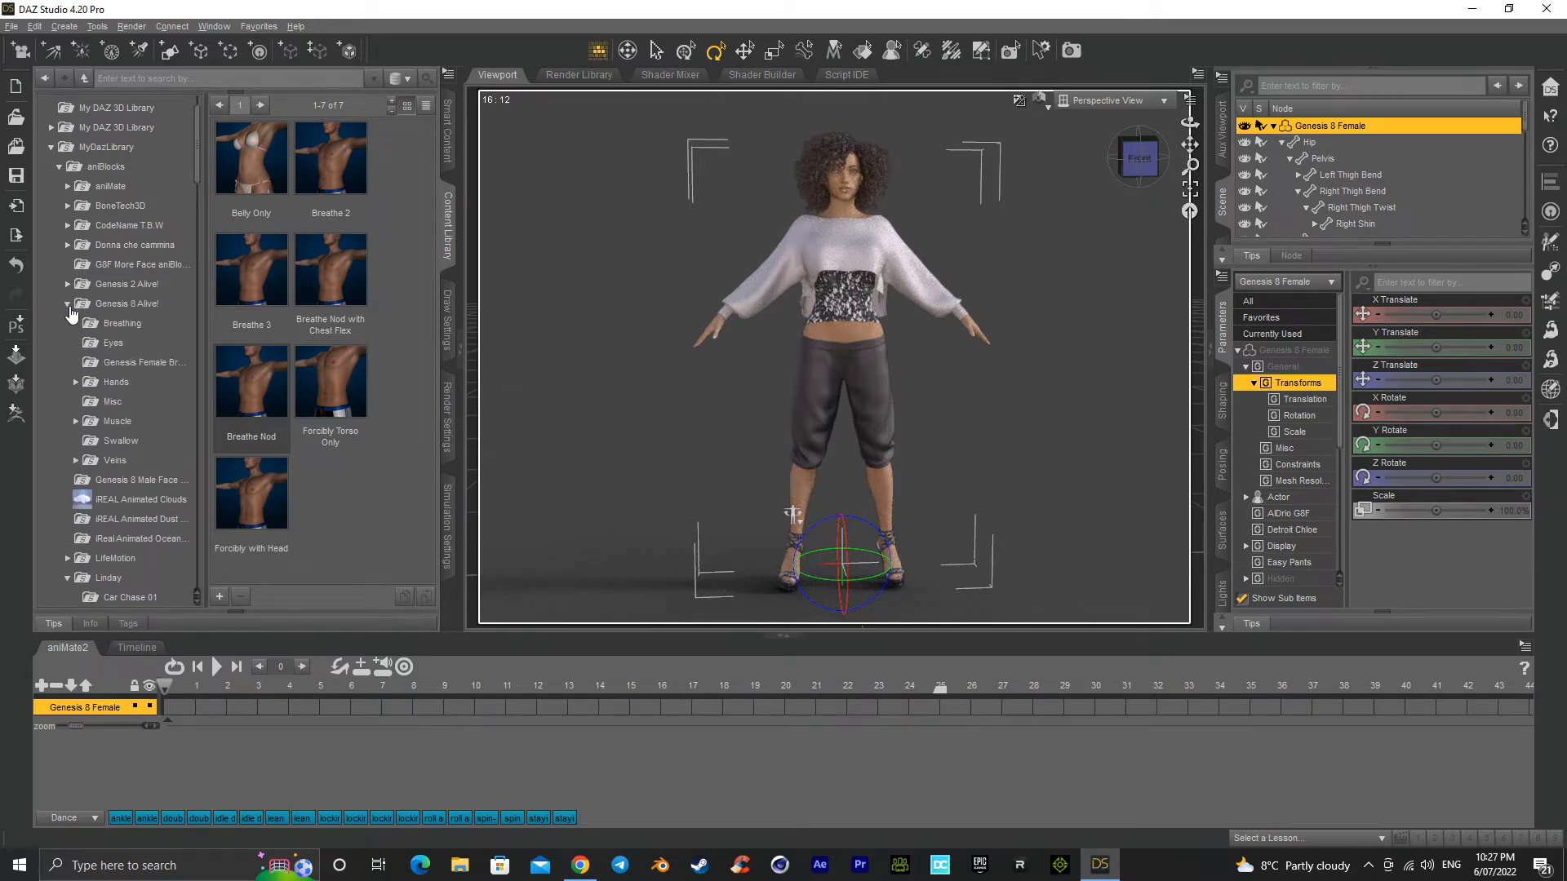
left_click(104, 364)
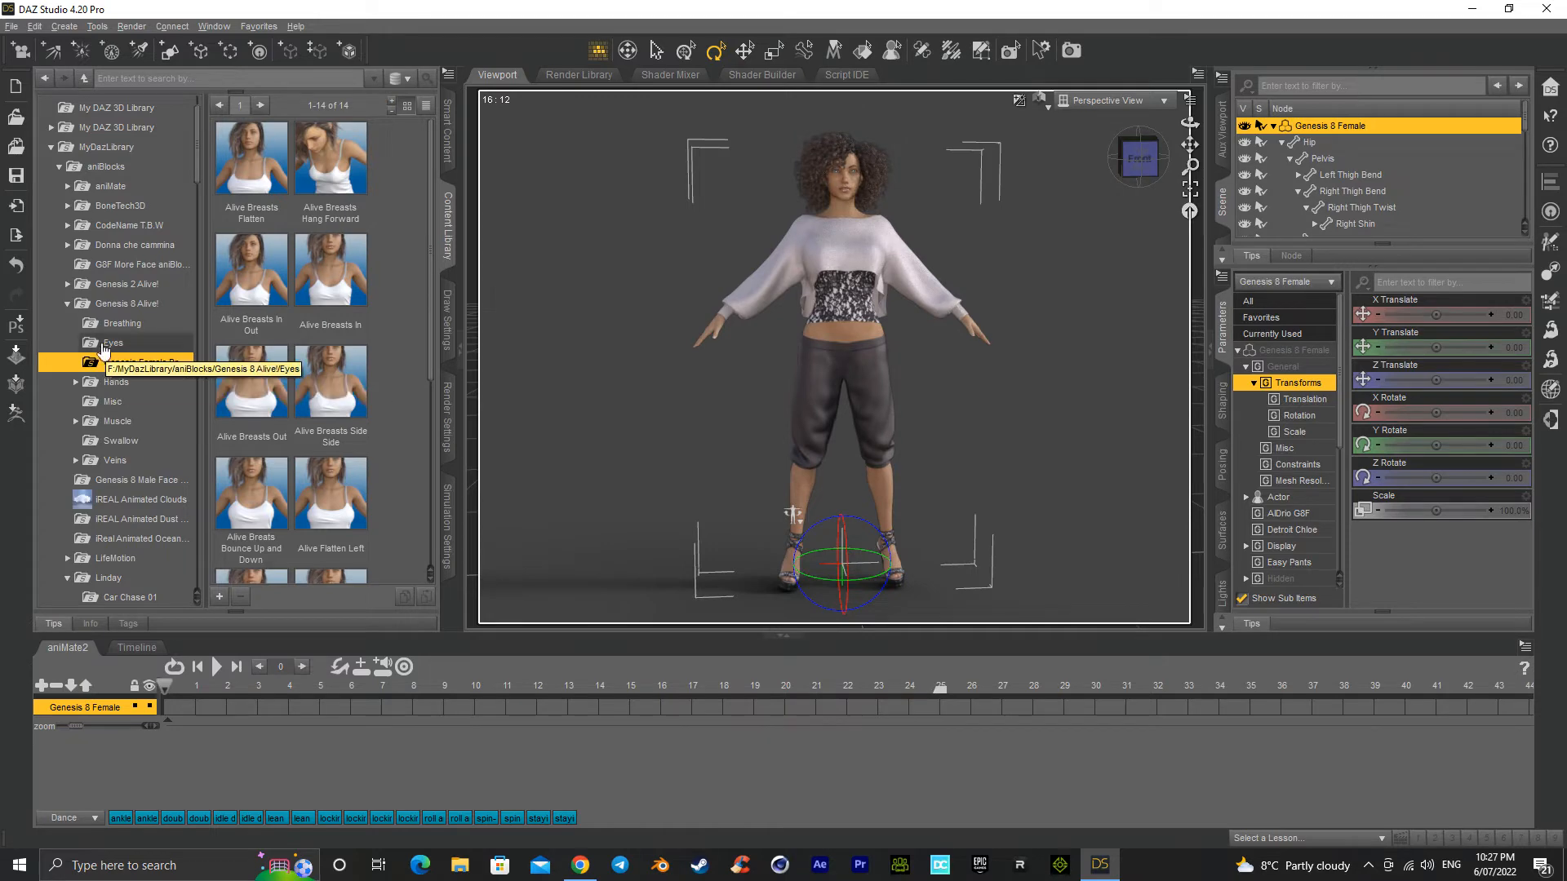
left_click(121, 323)
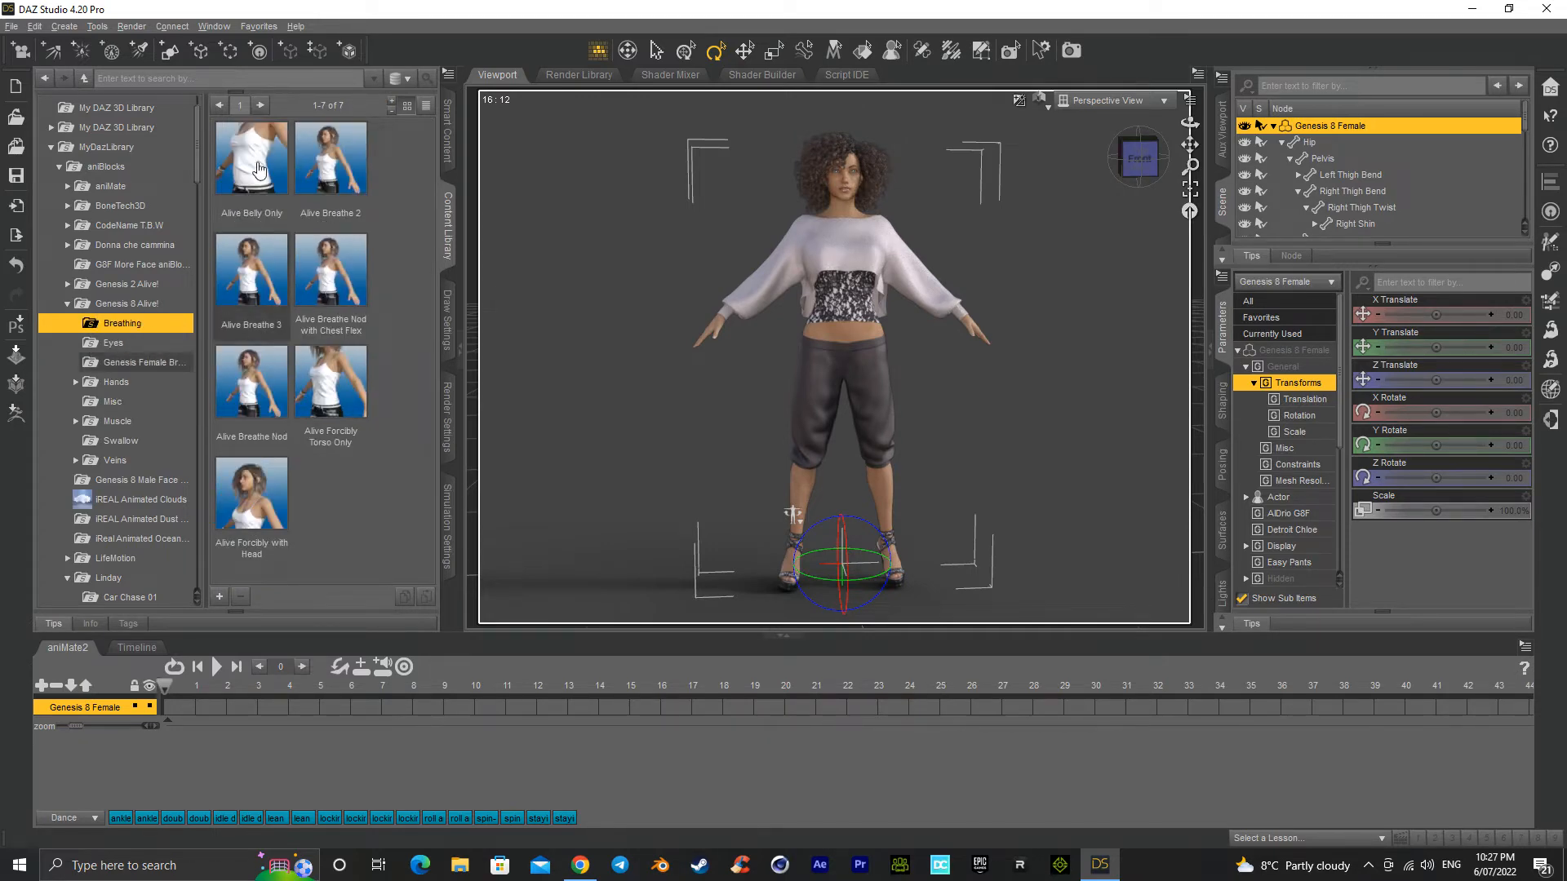
double_click(331, 172)
mouse_move(331, 172)
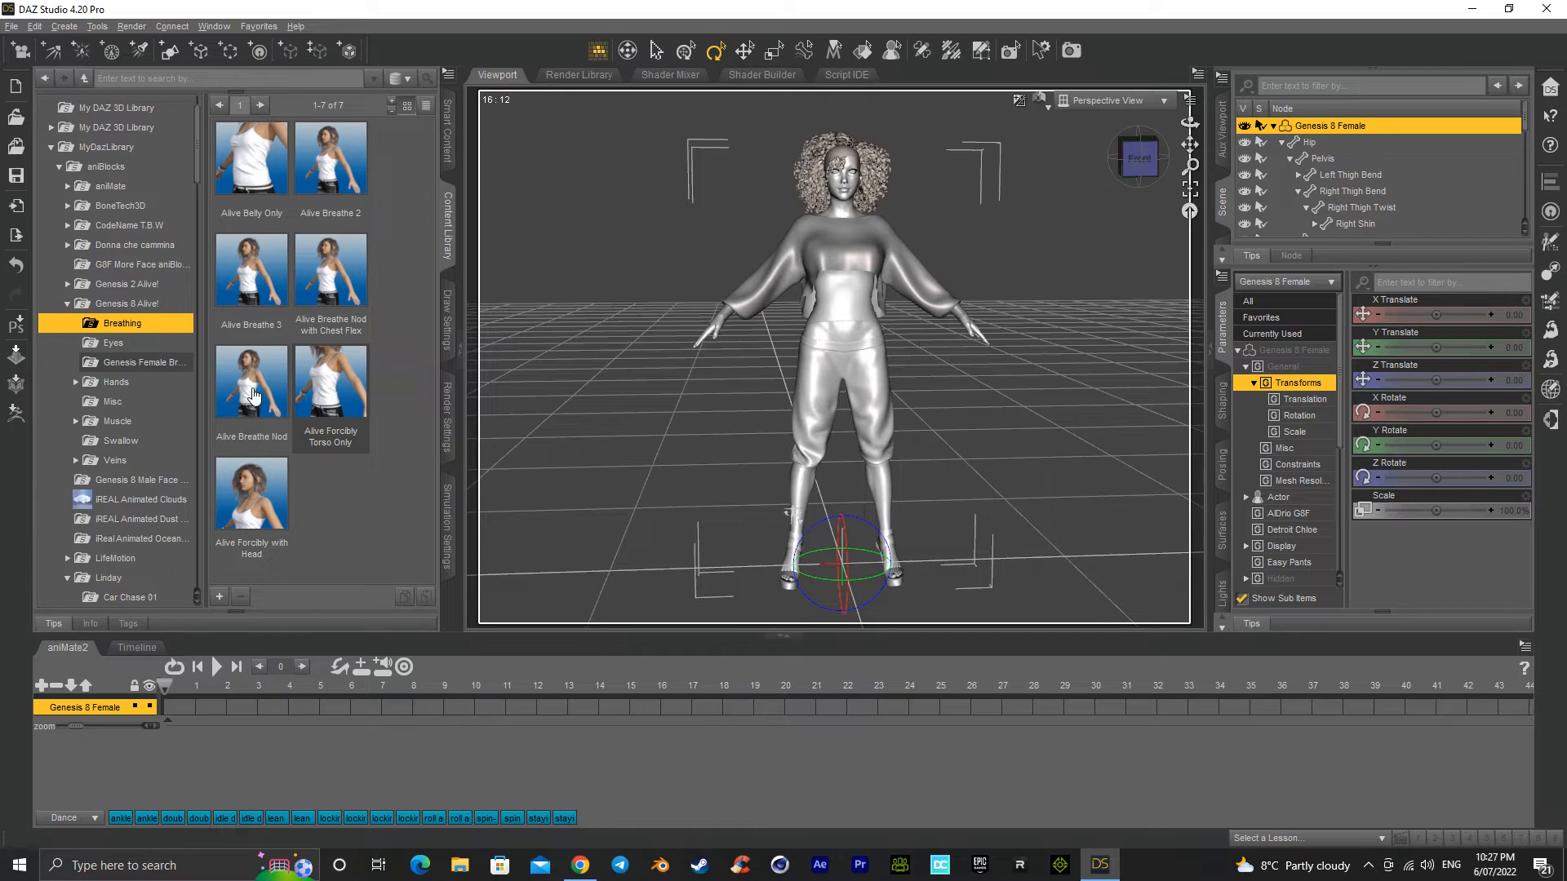
Step: Collapse Genesis 8 Alive!, open aniMate's At the Office 2 folder and preview the Around the cooler_mad animation
left_click(66, 305)
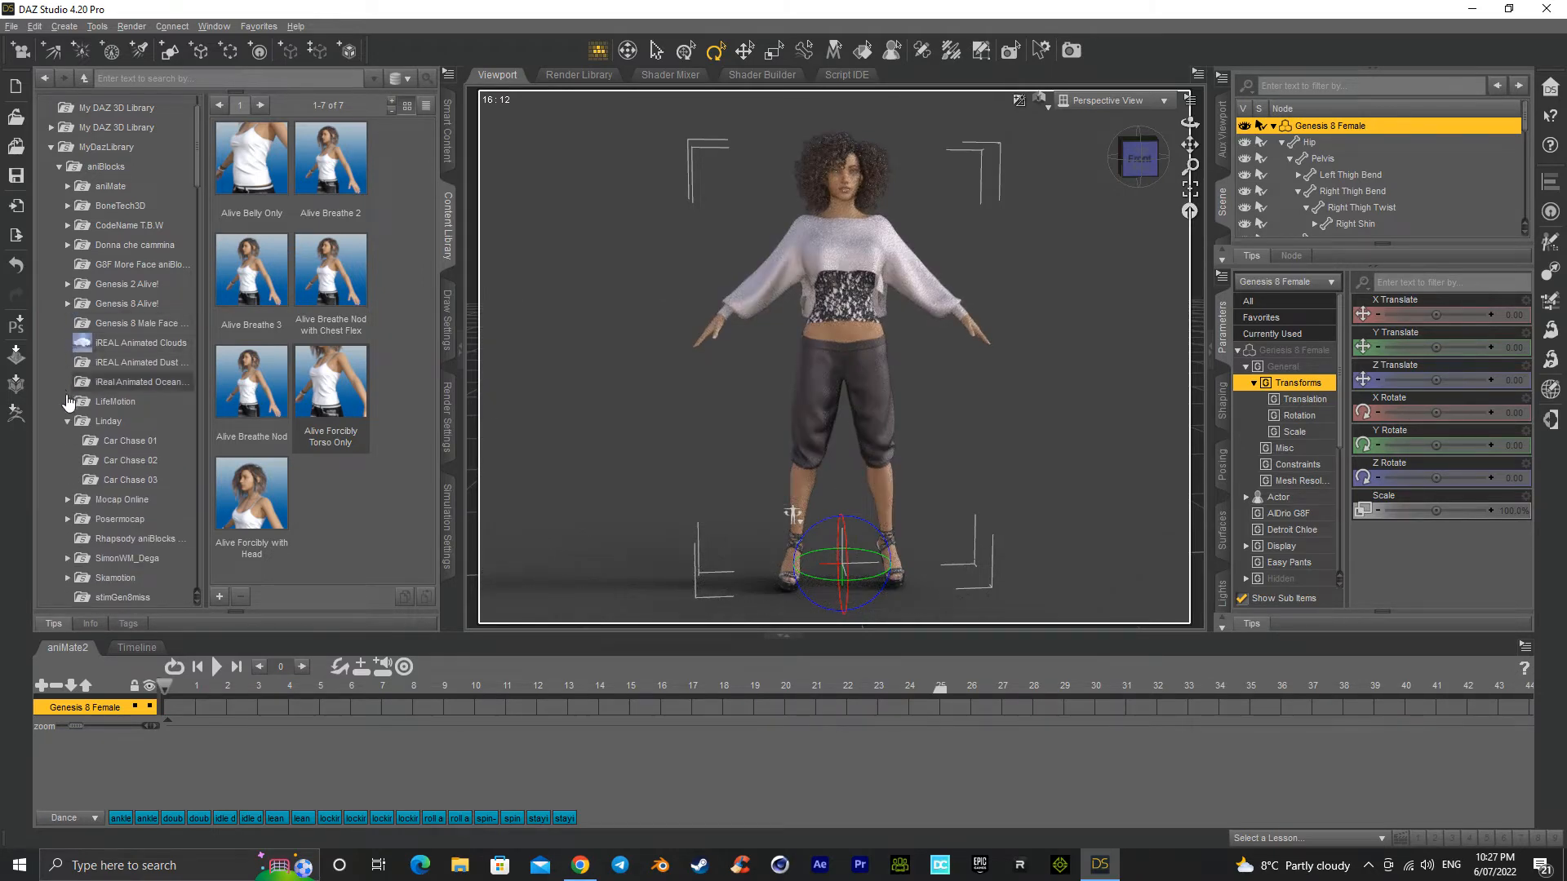
scroll(75, 416, "down", 4)
scroll(72, 414, "up", 3)
scroll(70, 406, "up", 2)
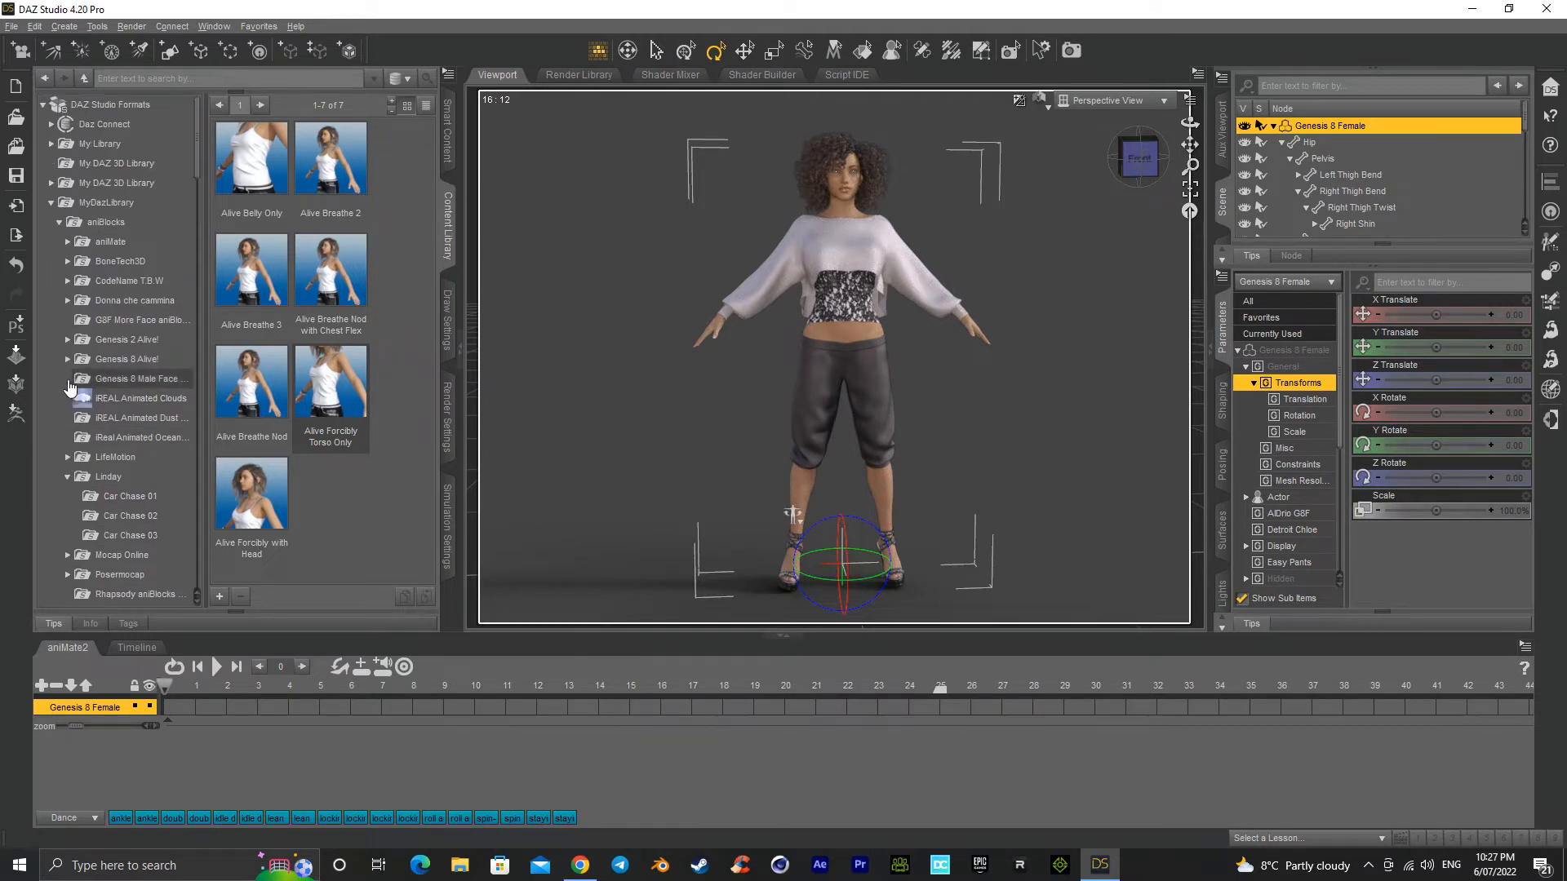
left_click(68, 244)
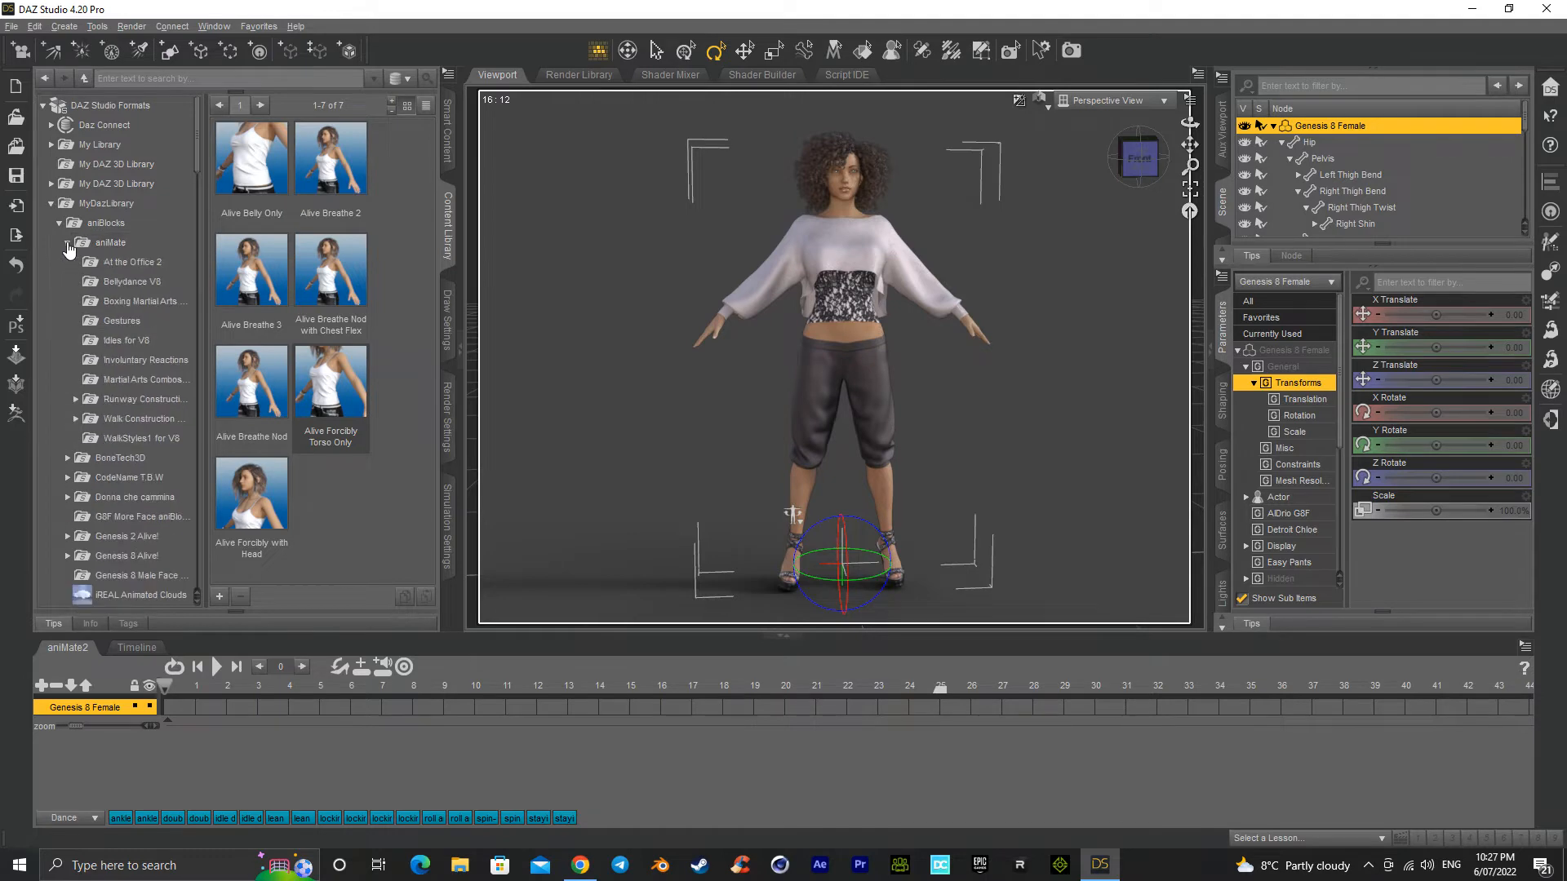
left_click(92, 267)
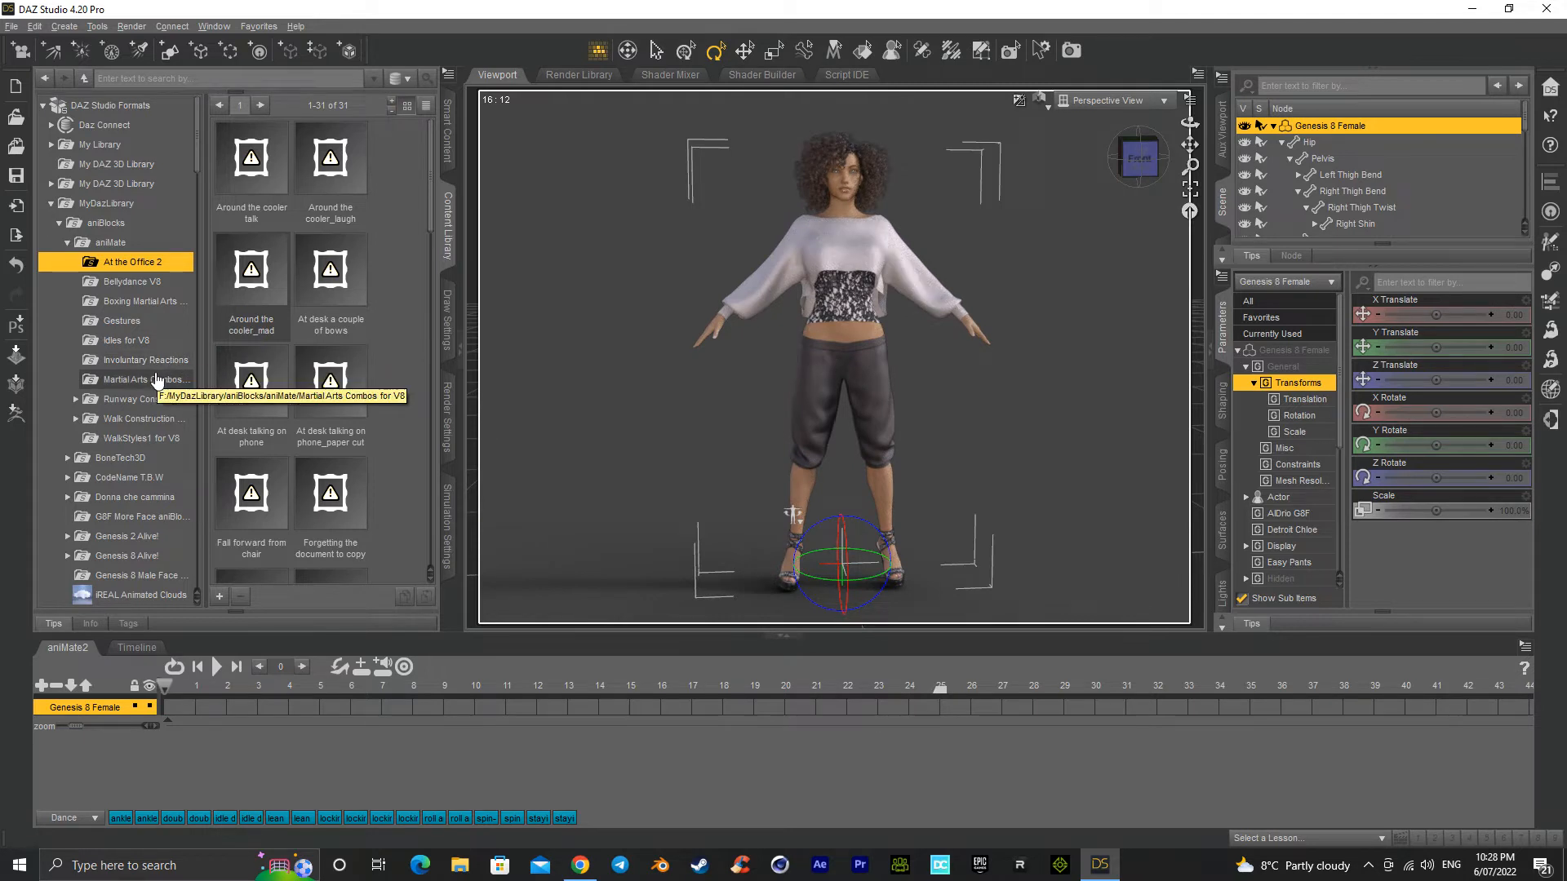
mouse_move(259, 283)
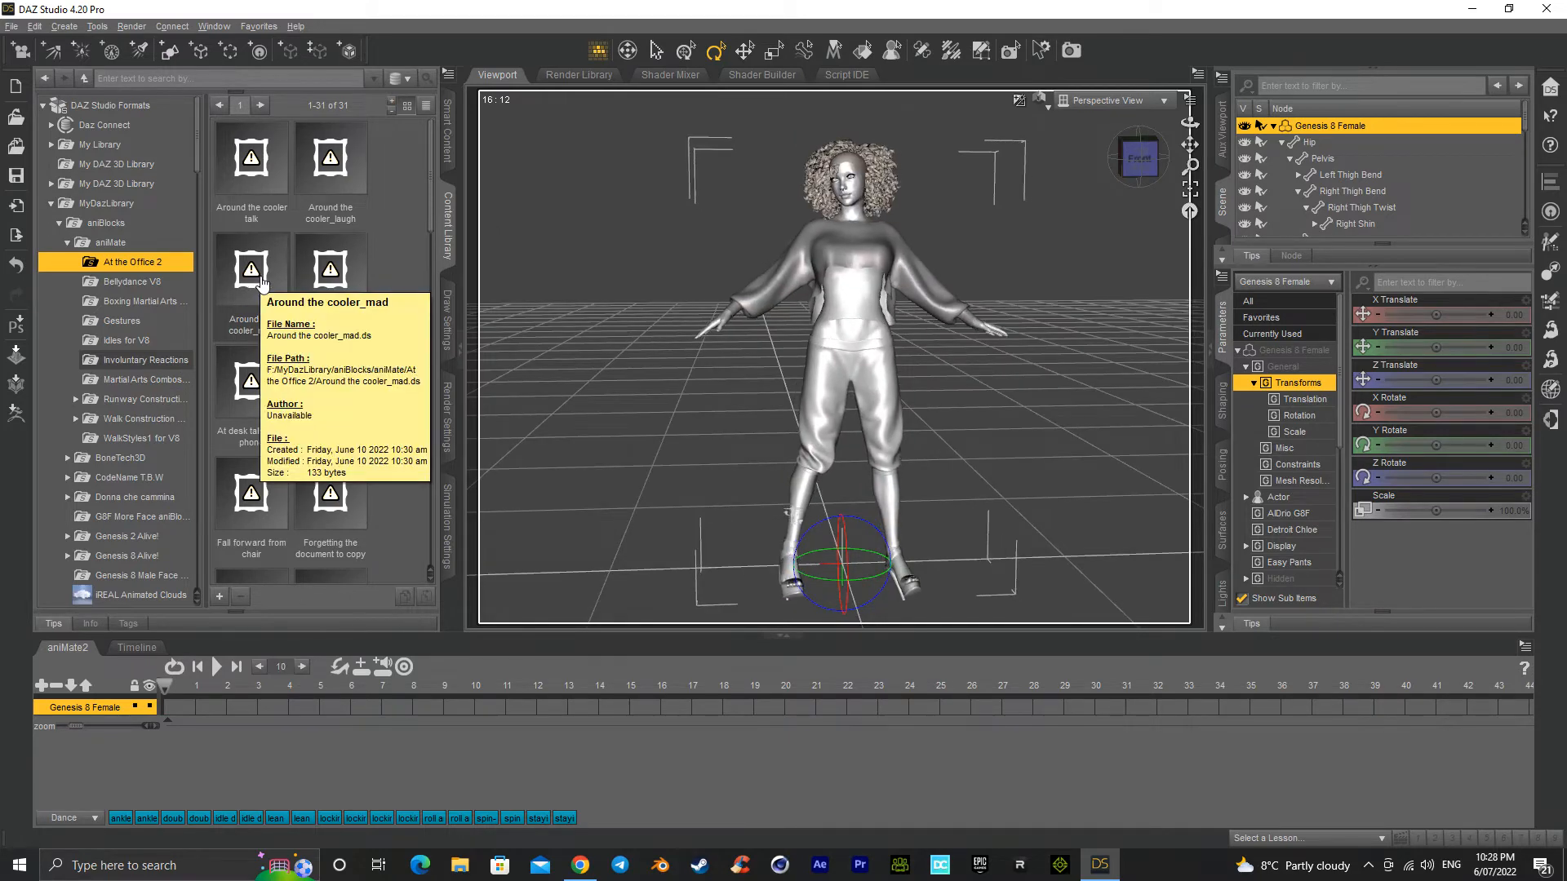
Step: Set the viewport's draw style to Texture Shaded and preview the At desk talking on phone animation on the figure
left_click(1040, 98)
left_click(1064, 266)
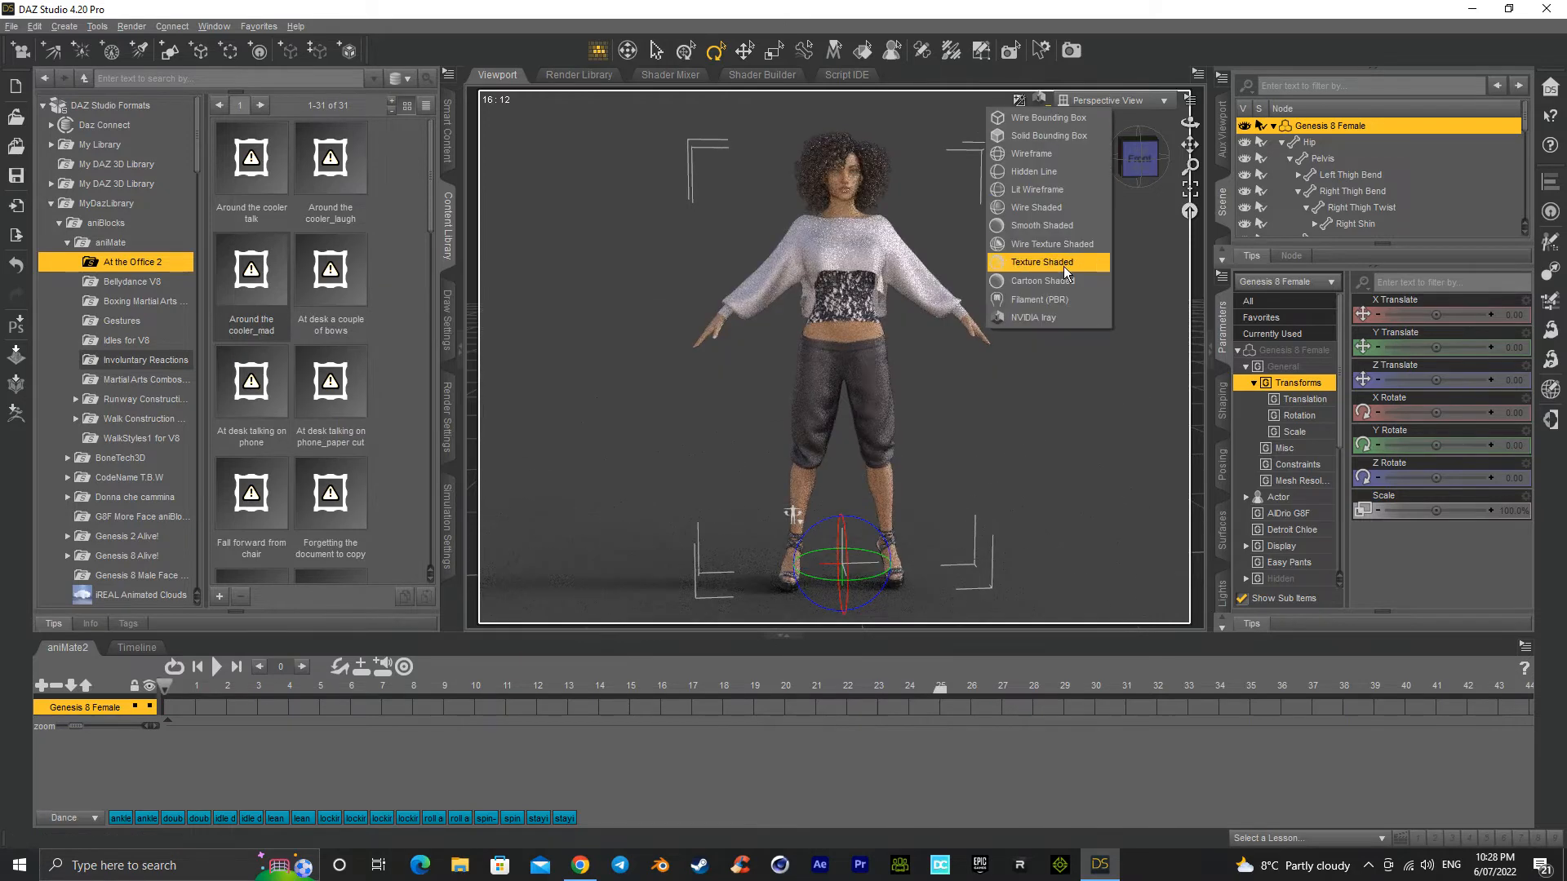
double_click(253, 377)
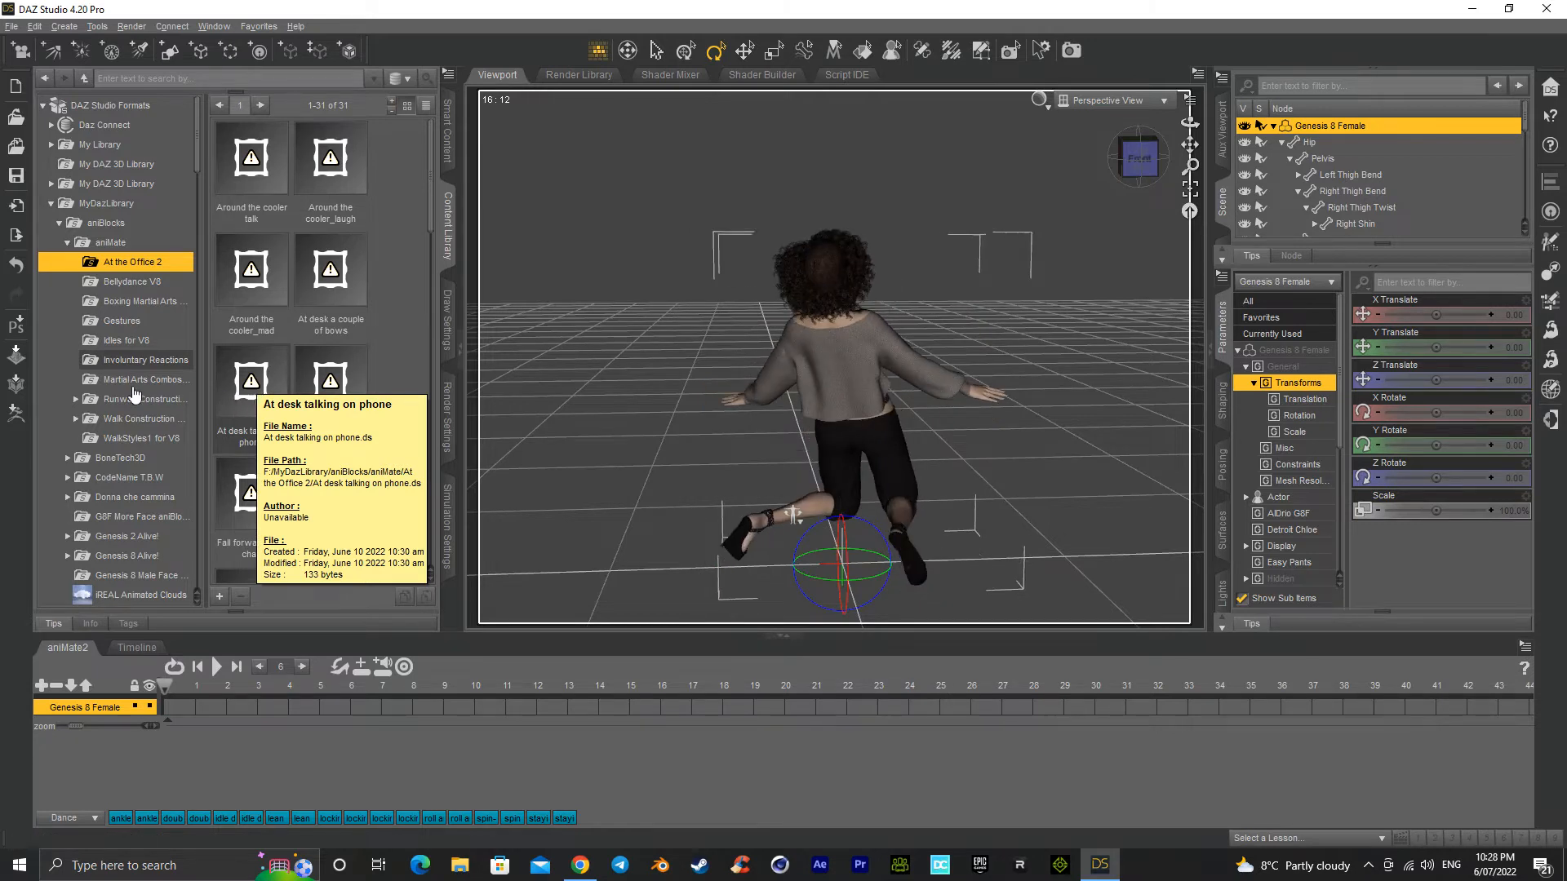
Step: Load v8 idles 03 from the Idles for V8 folder onto the figure's aniMate track and play the animation
left_click(118, 340)
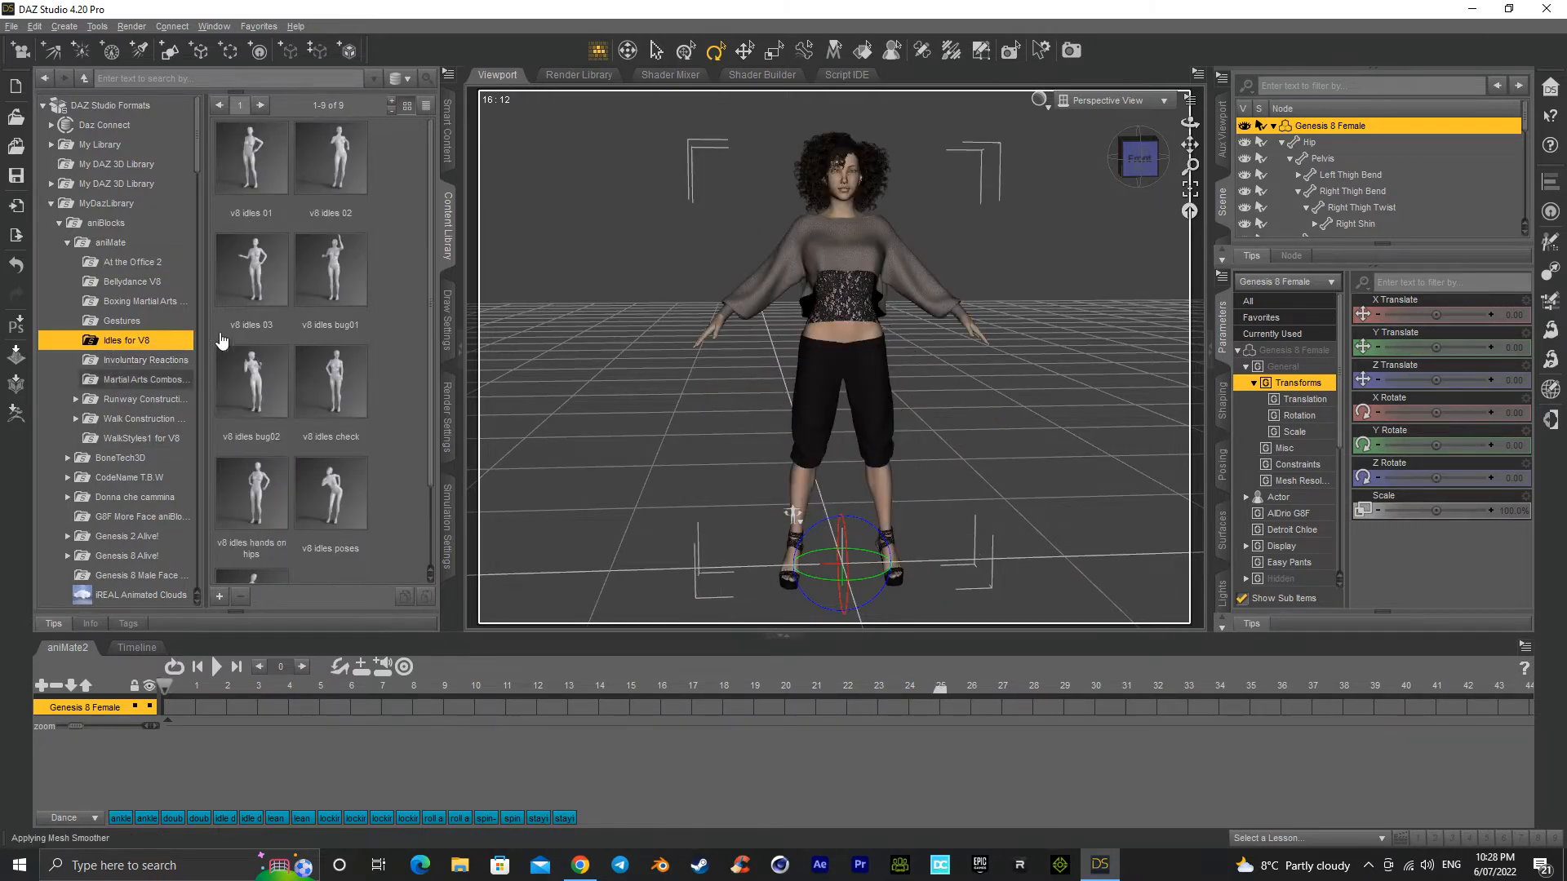
double_click(250, 263)
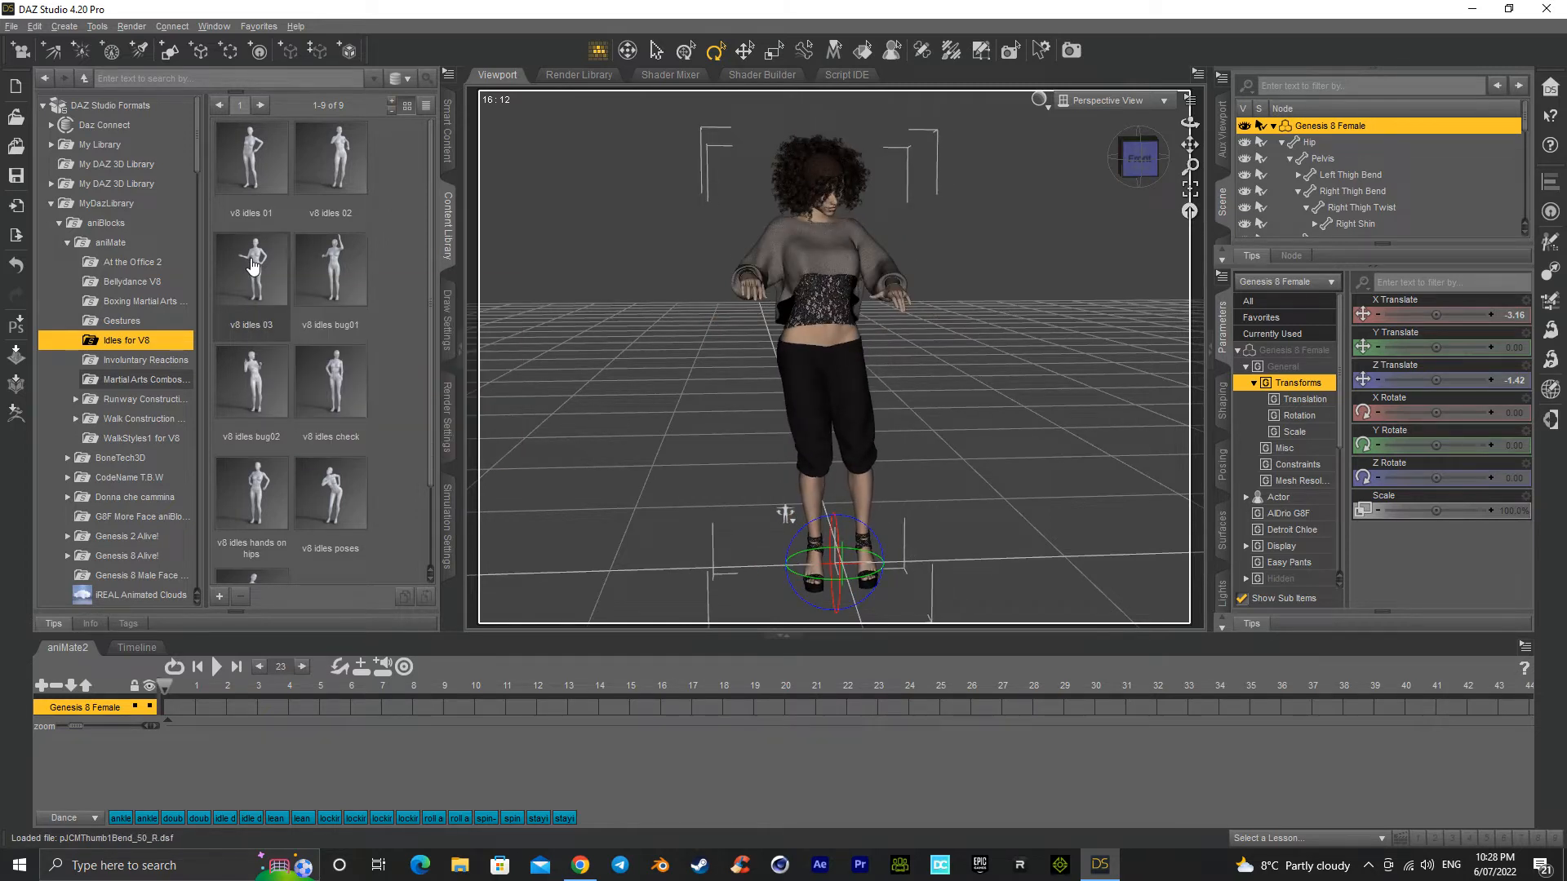
double_click(253, 267)
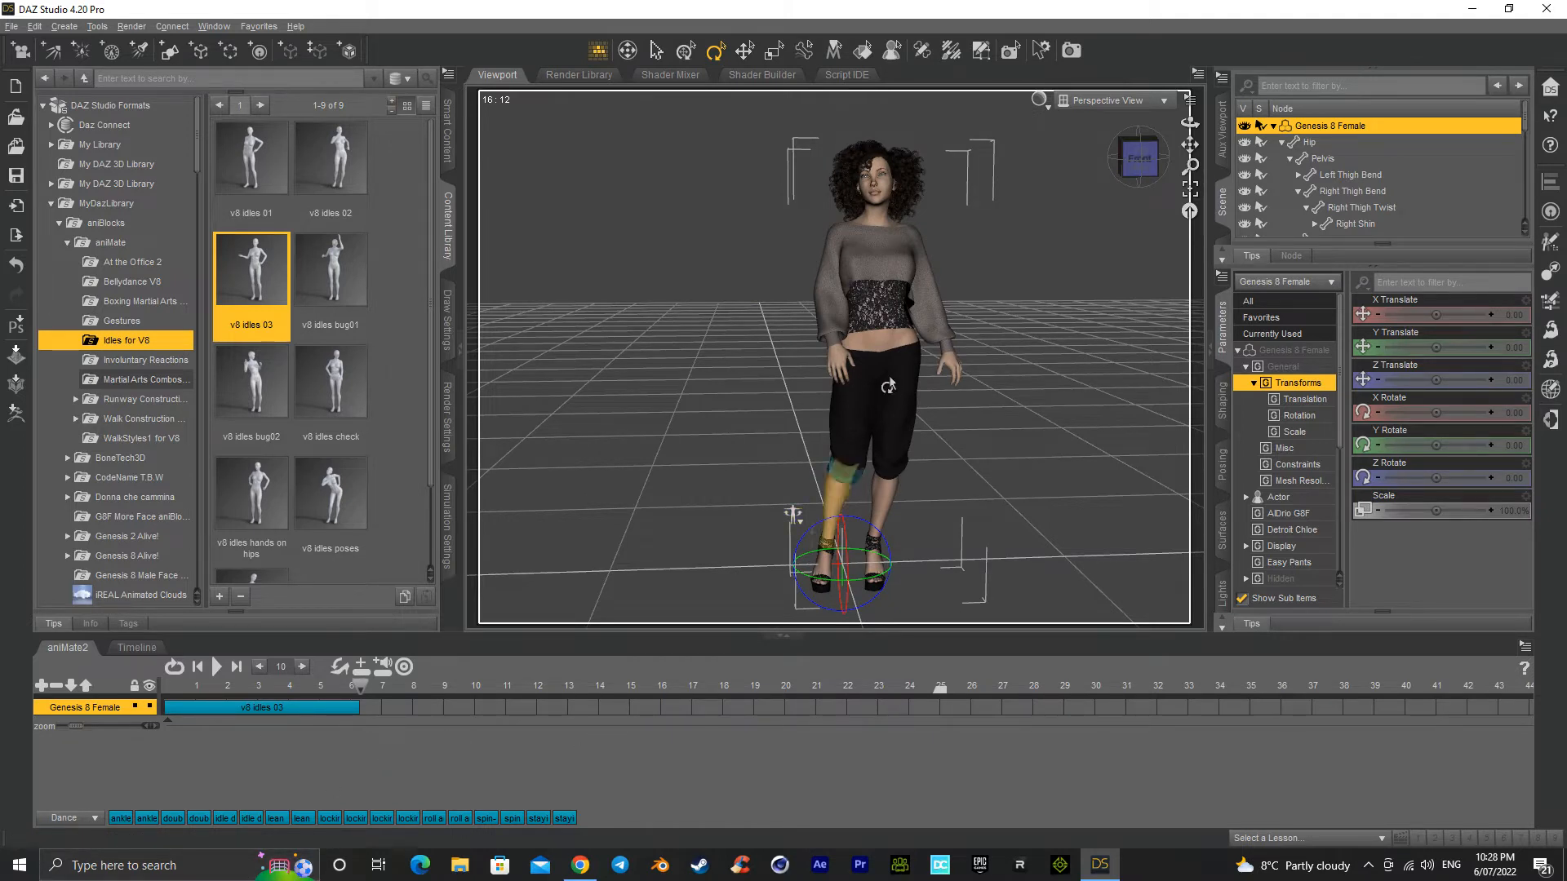
left_click(218, 664)
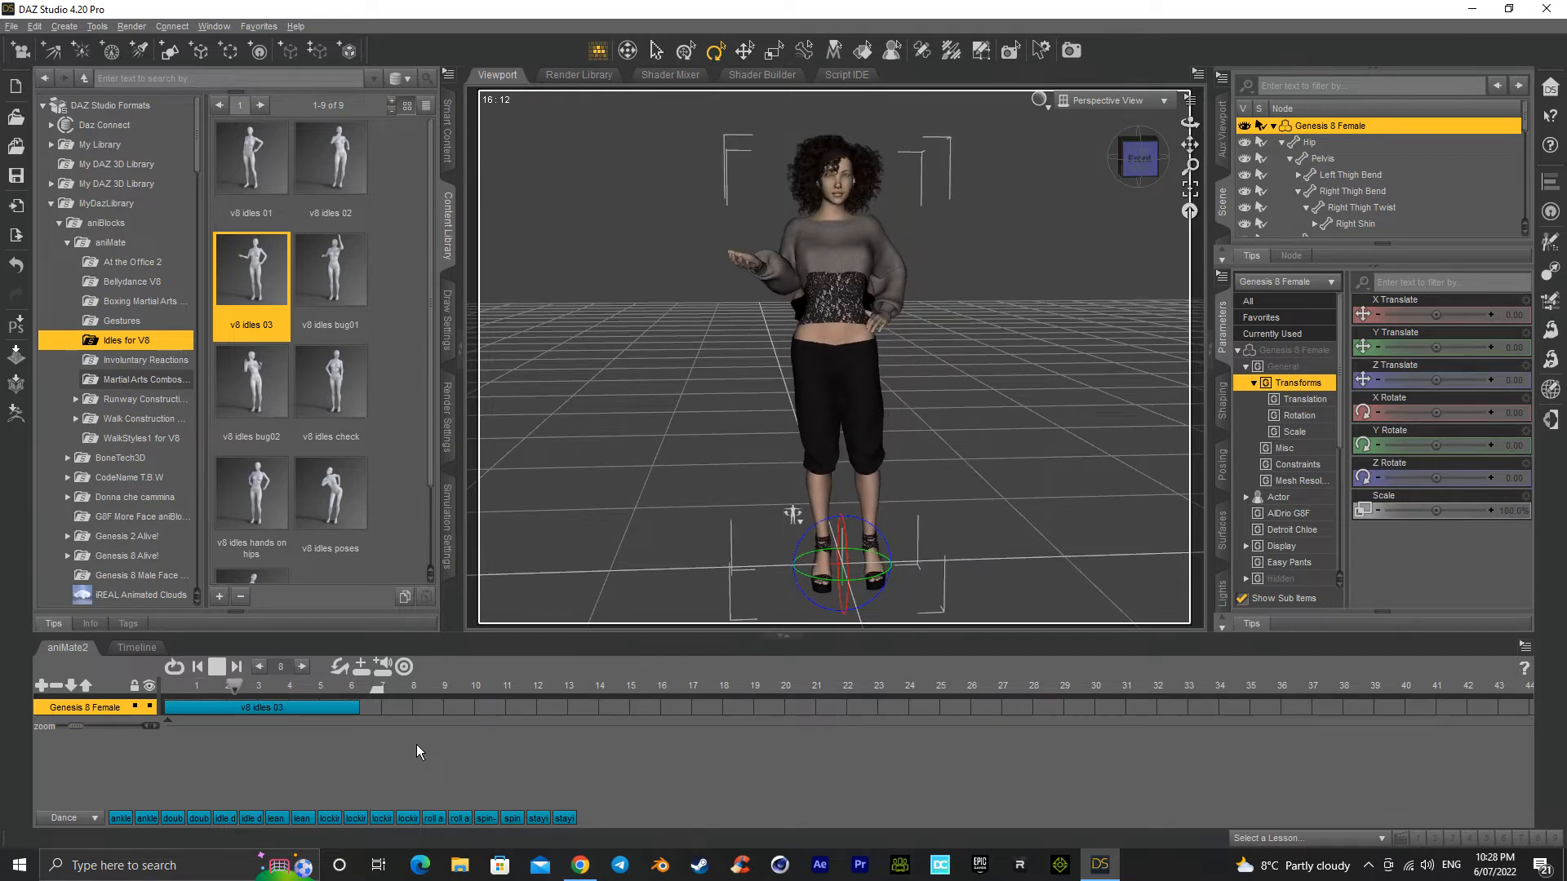
left_click(217, 666)
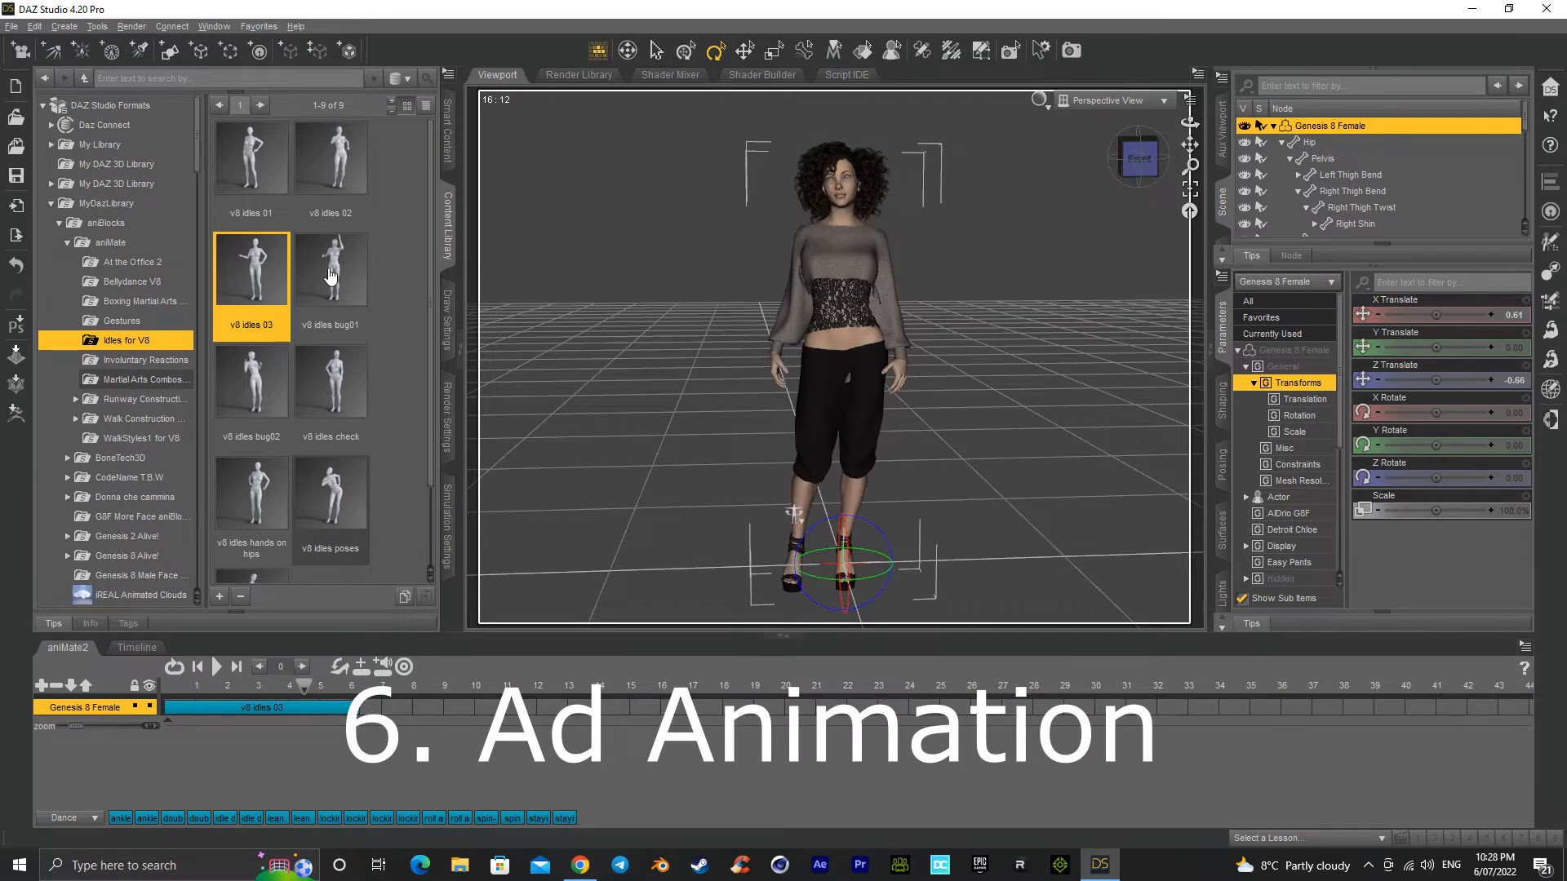
Step: Append v8 idles bug01 after v8 idles 03 on the aniMate track and collapse the Genesis 8 Female hierarchy in the scene
double_click(330, 275)
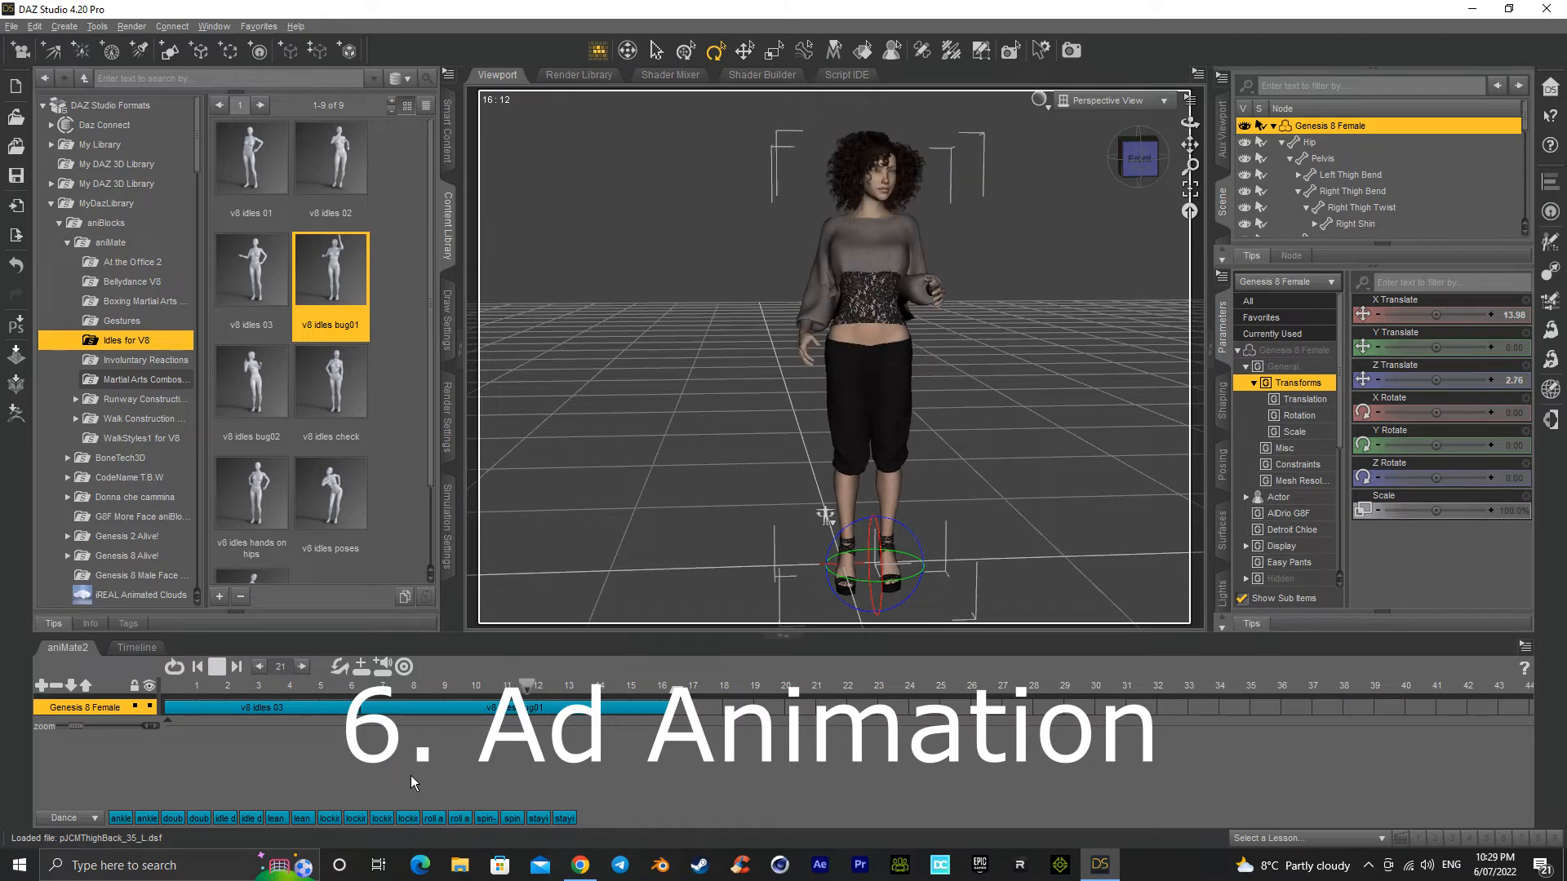
left_click(217, 667)
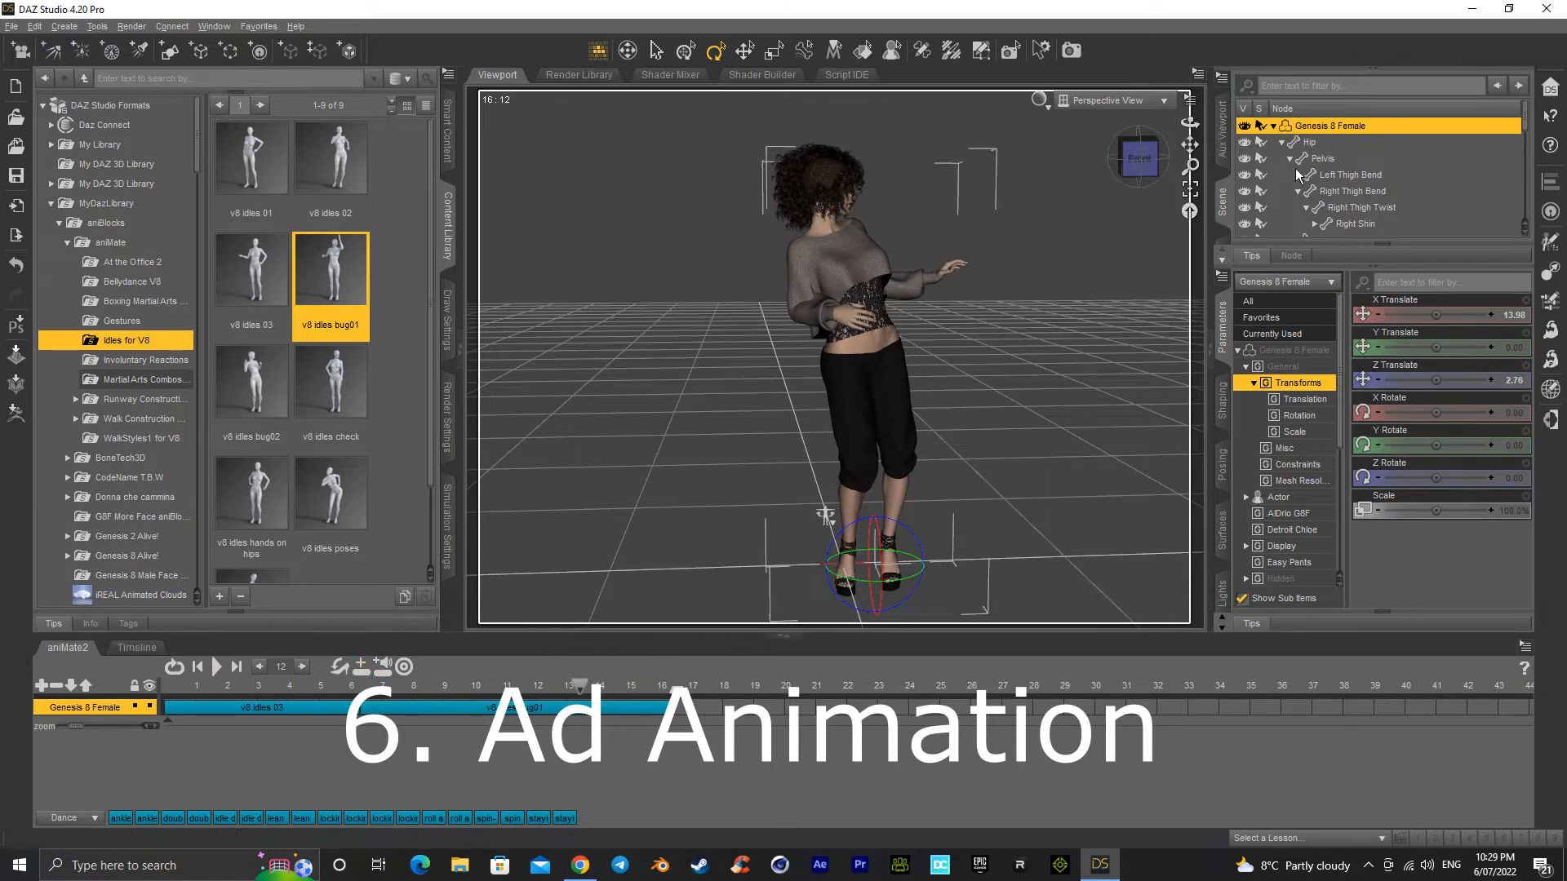
left_click(1282, 142)
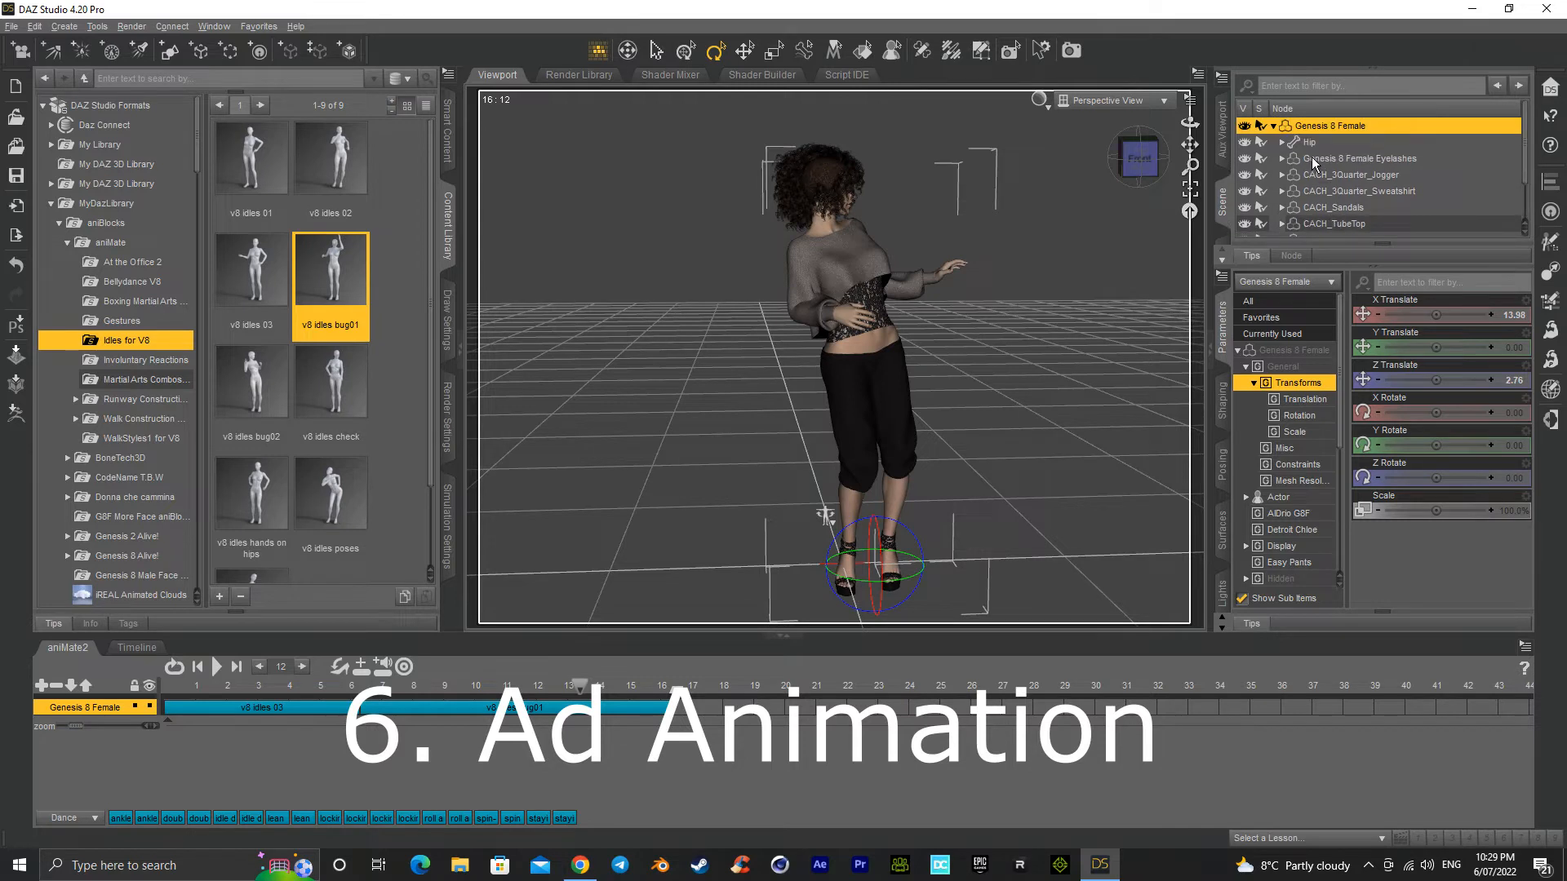
left_click(1275, 126)
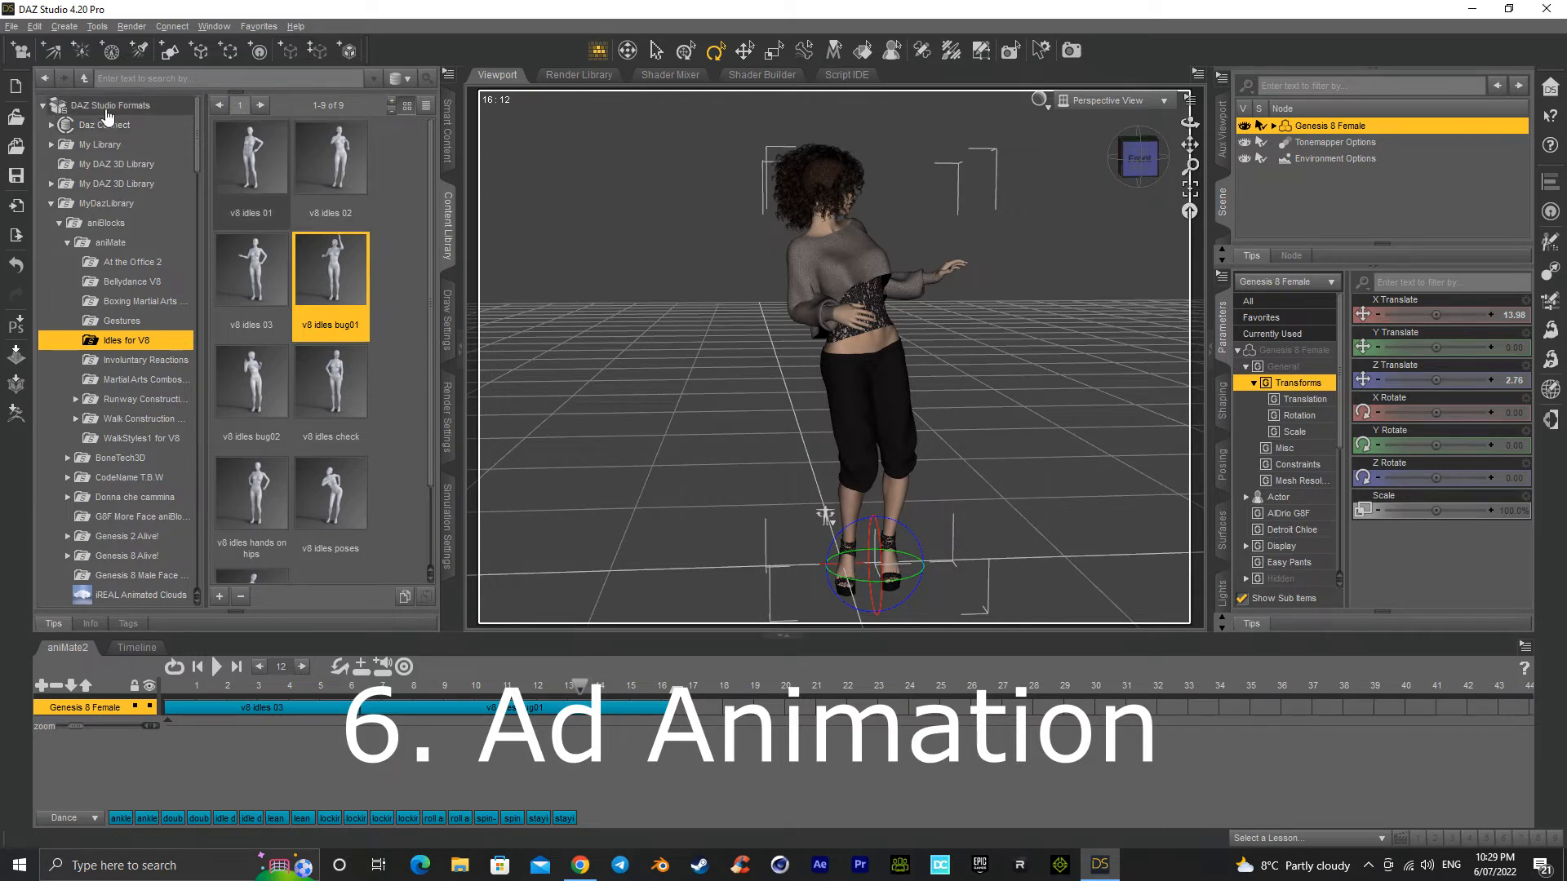
Step: Start an Autodesk FBX export and create and open a new folder named test in Model Exports as its destination
left_click(11, 26)
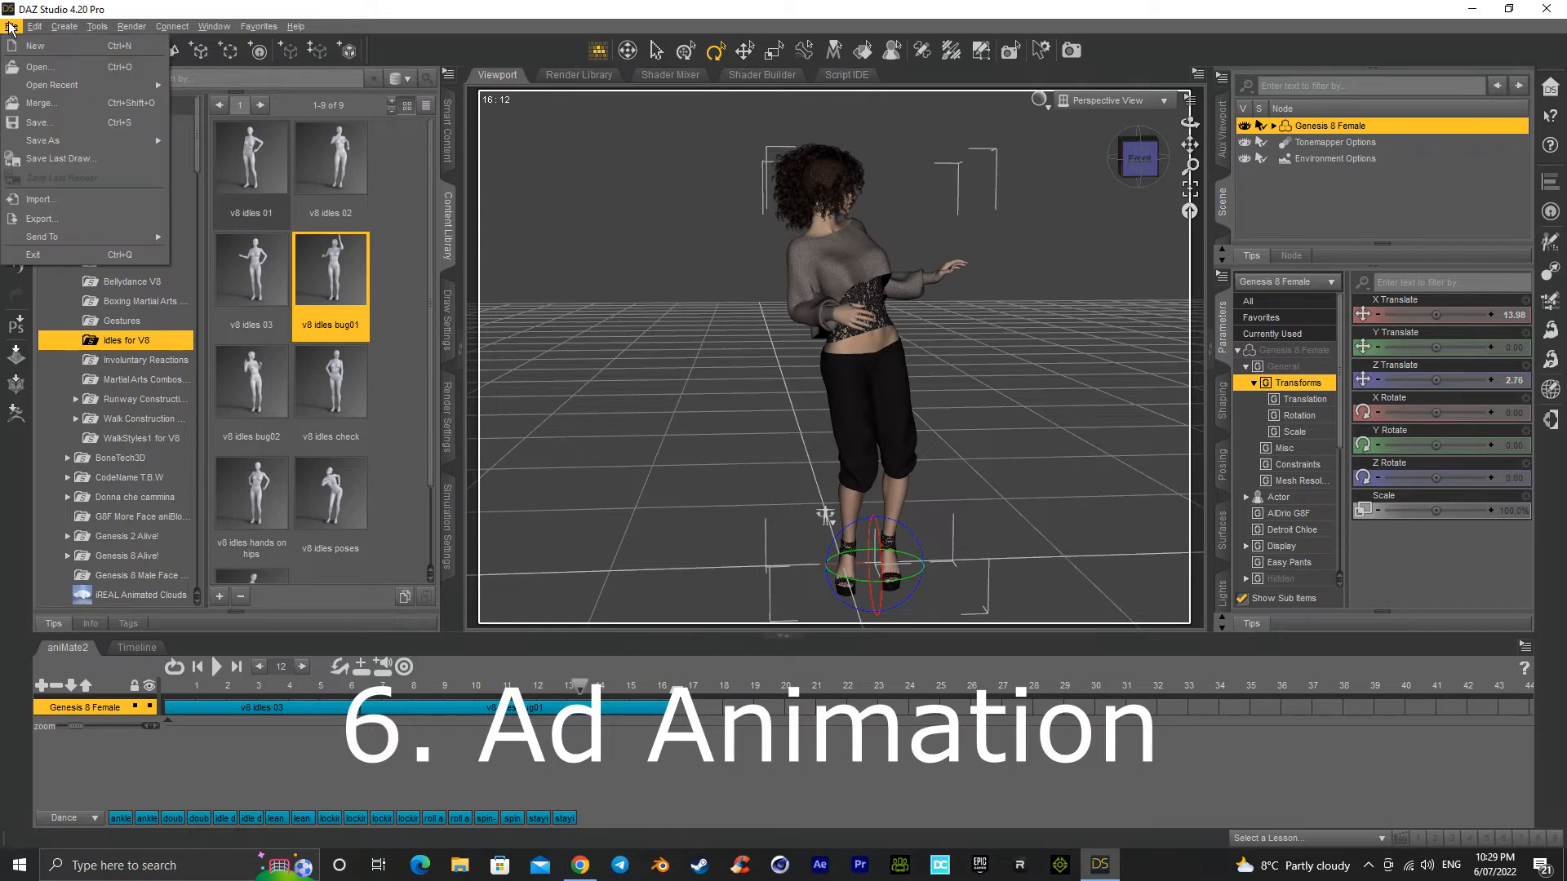
left_click(60, 221)
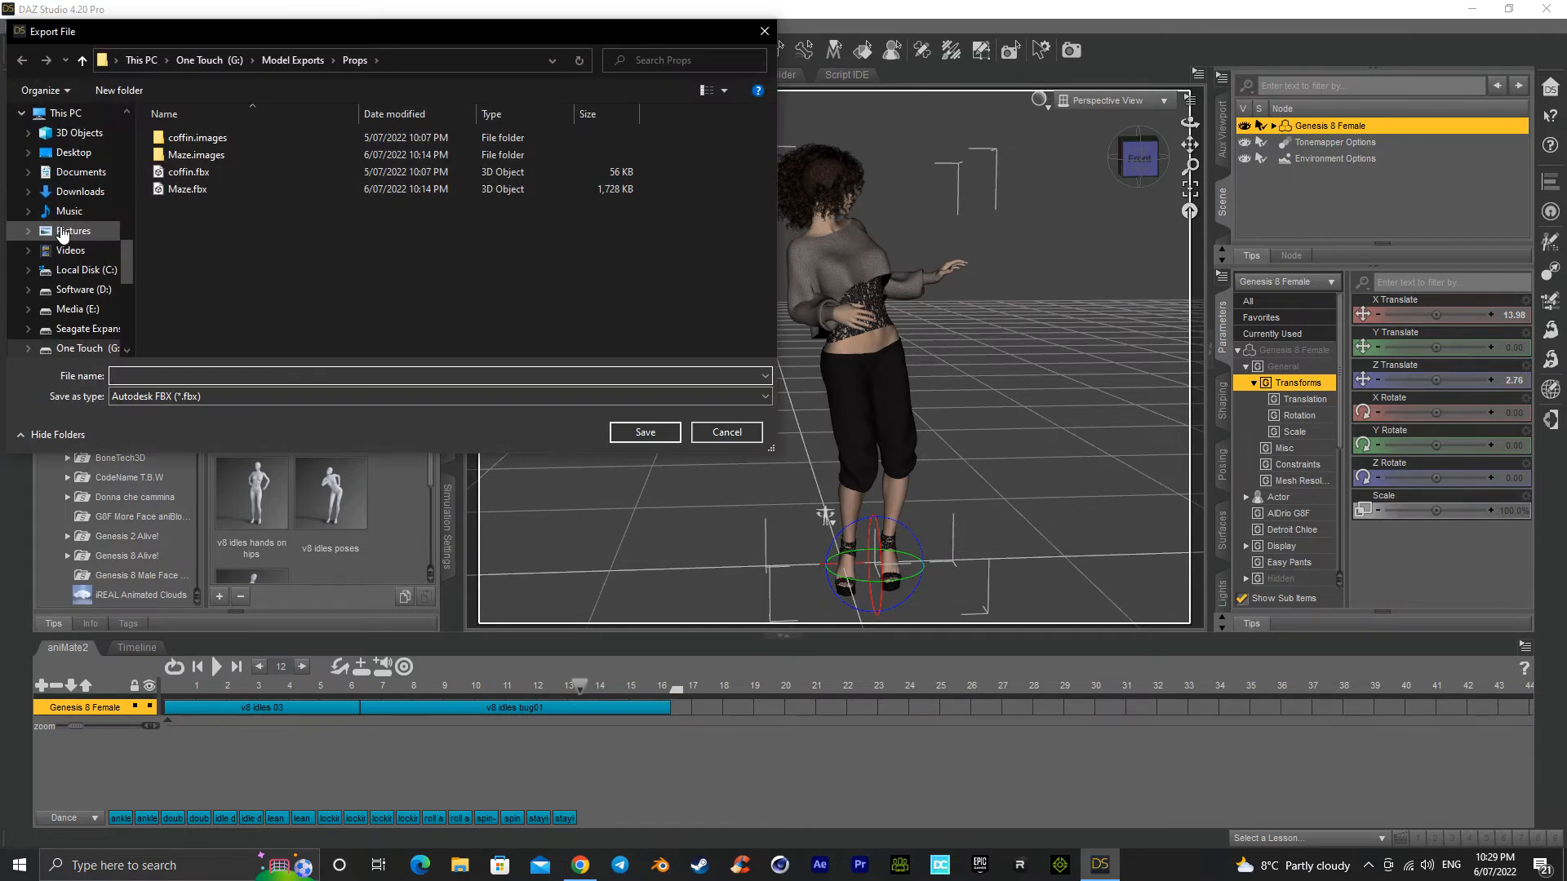
left_click(272, 61)
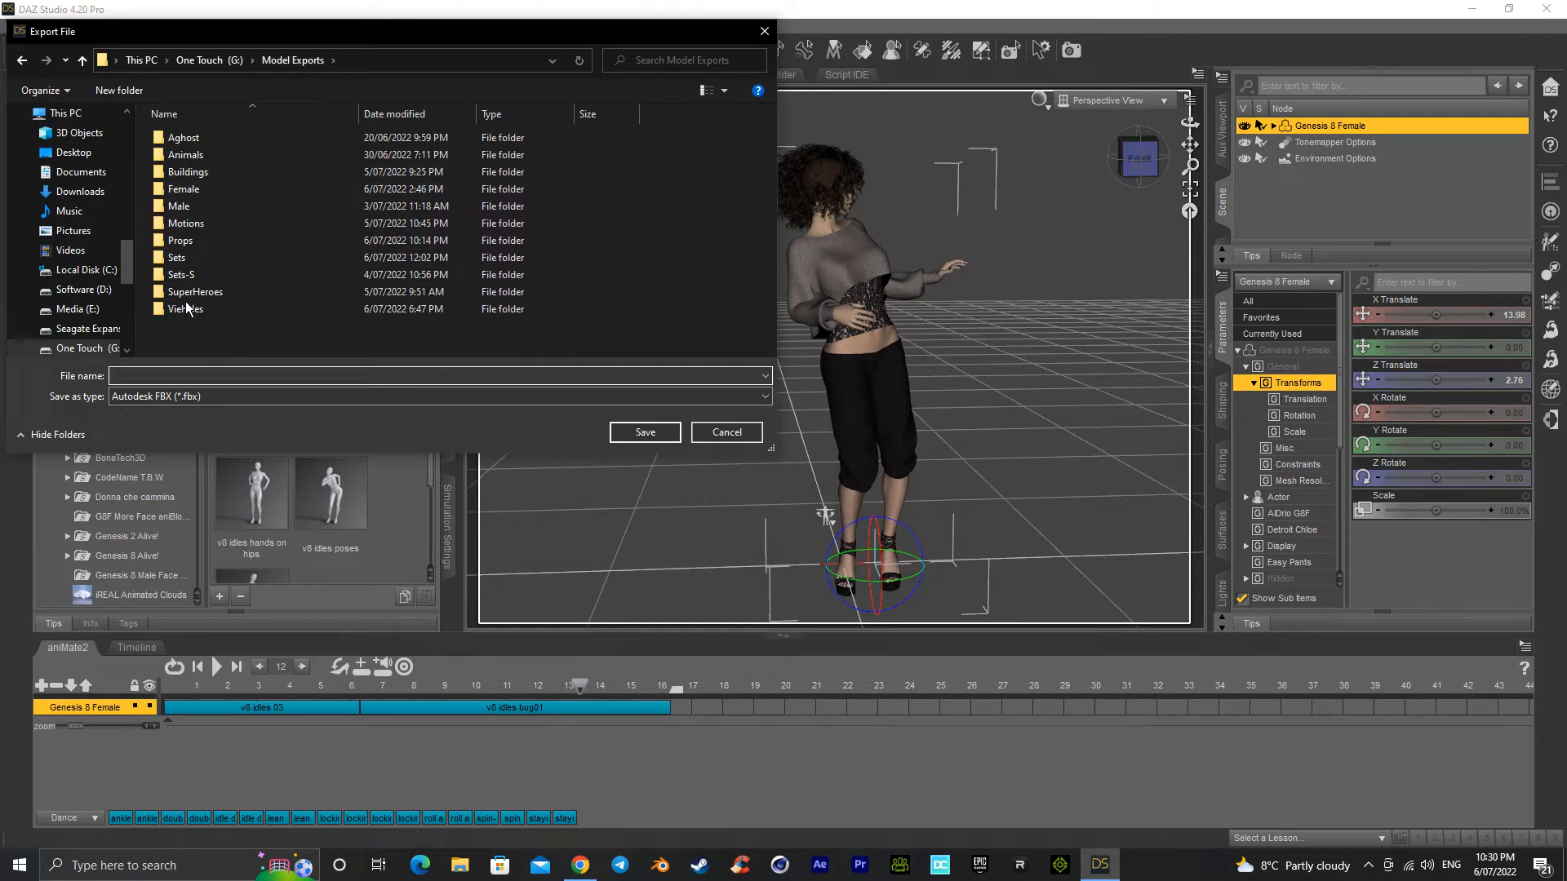
left_click(132, 86)
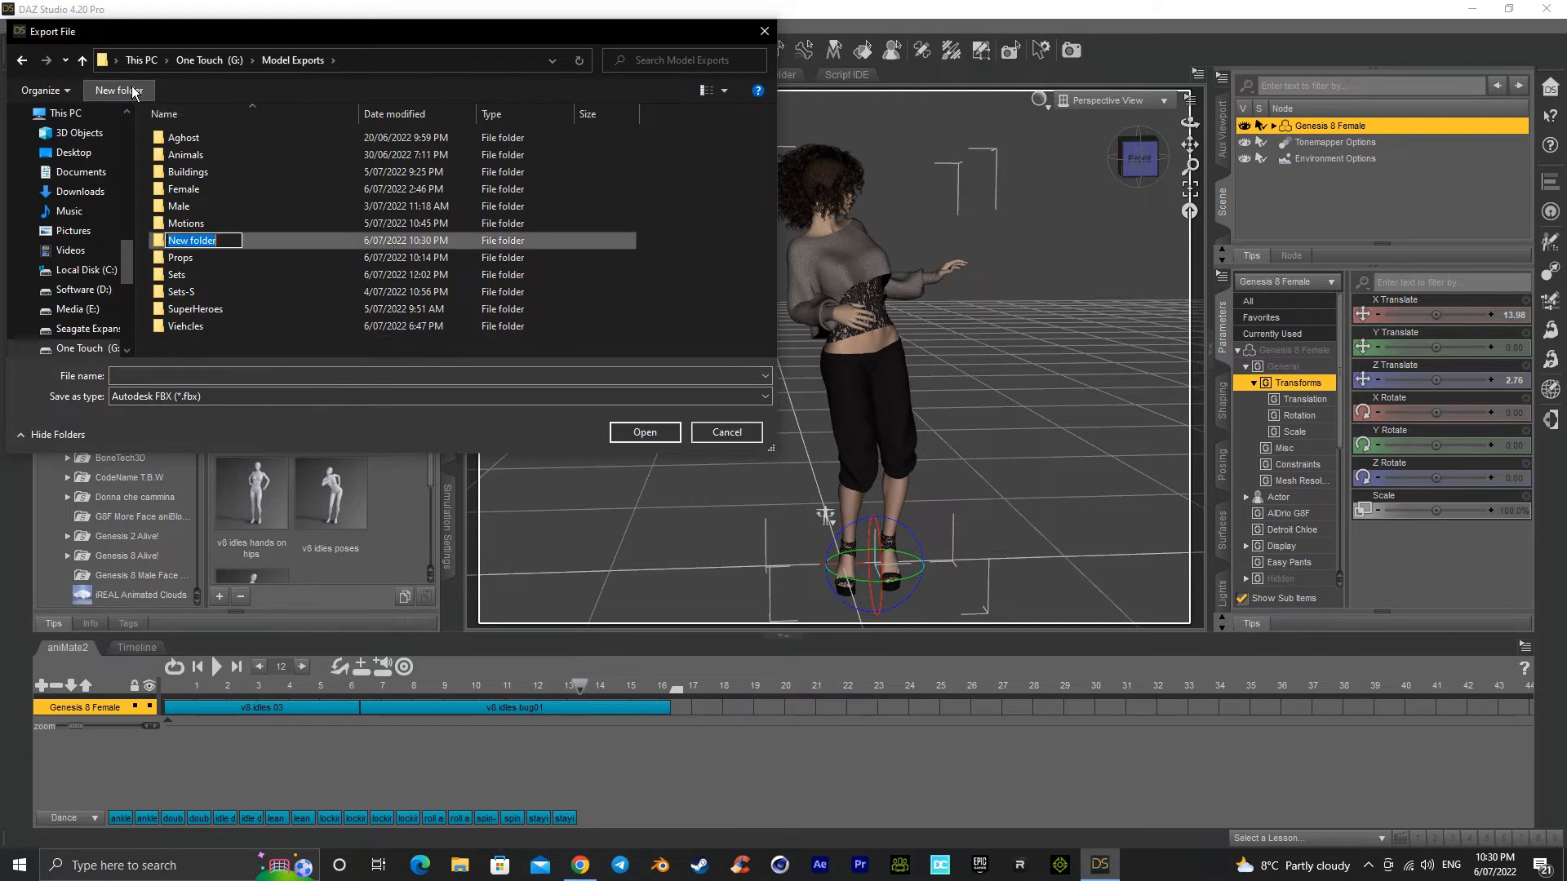
type("test")
left_click(663, 436)
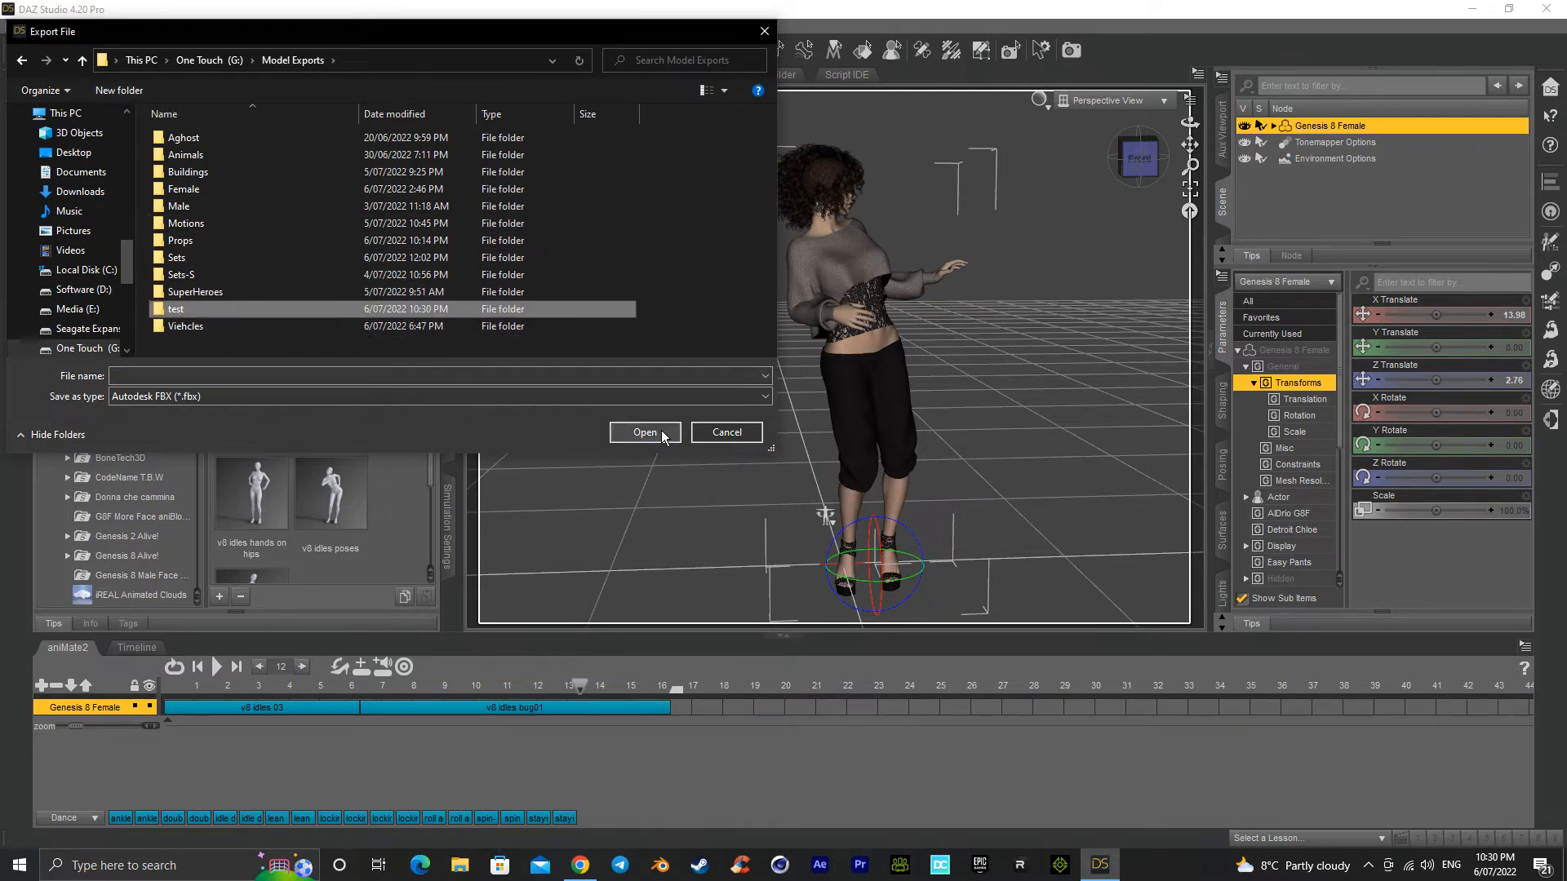
Step: Name the FBX export AlbyGen8 and save it in the test folder of Model Exports
left_click(662, 435)
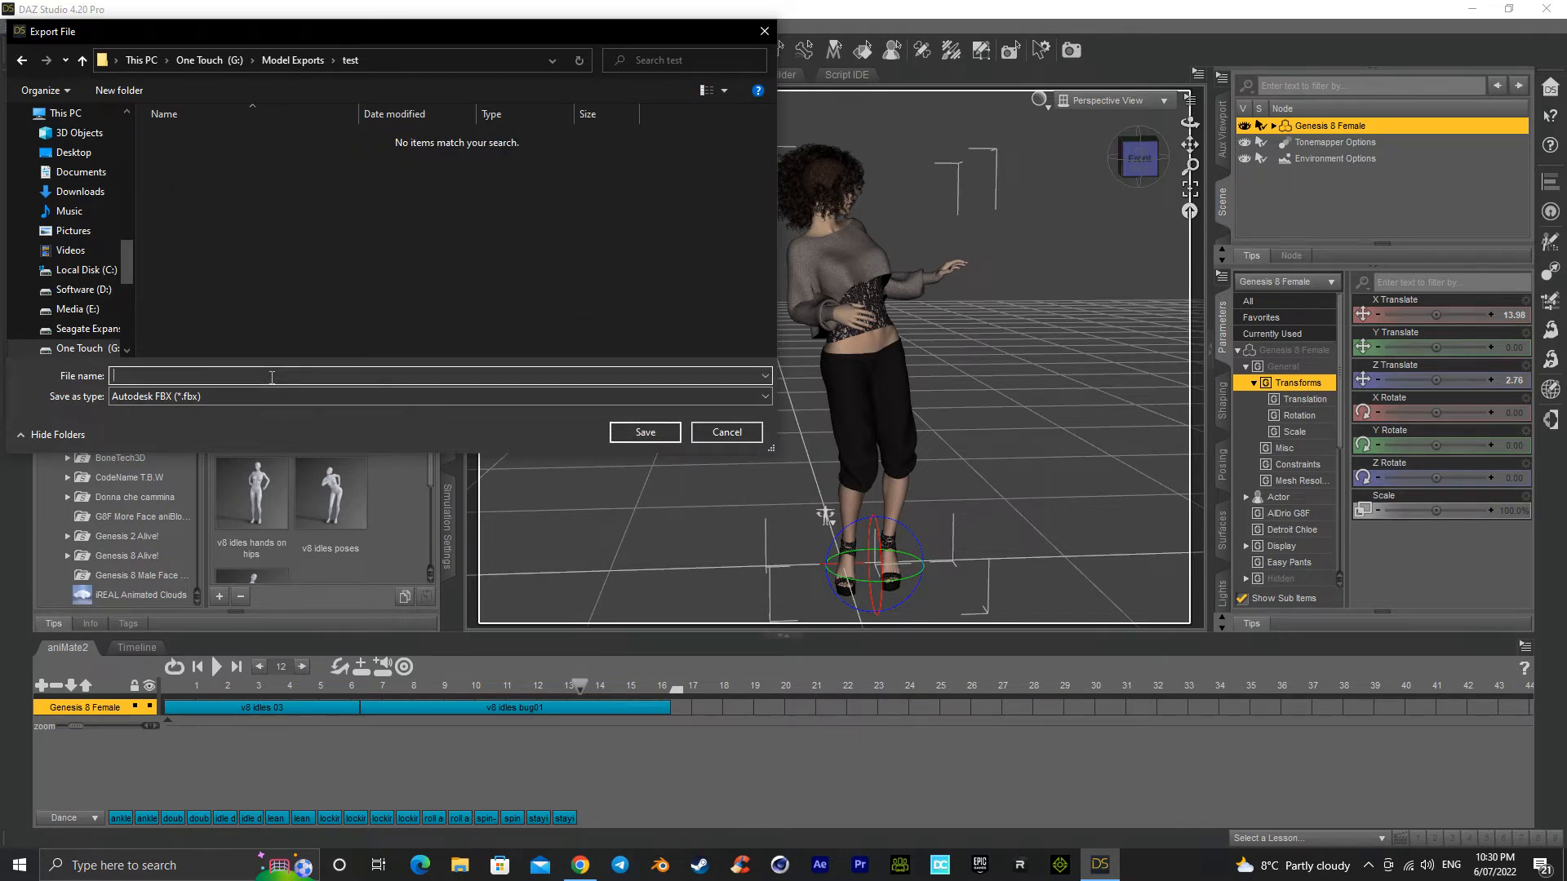
type("AlbyGen8")
left_click(645, 432)
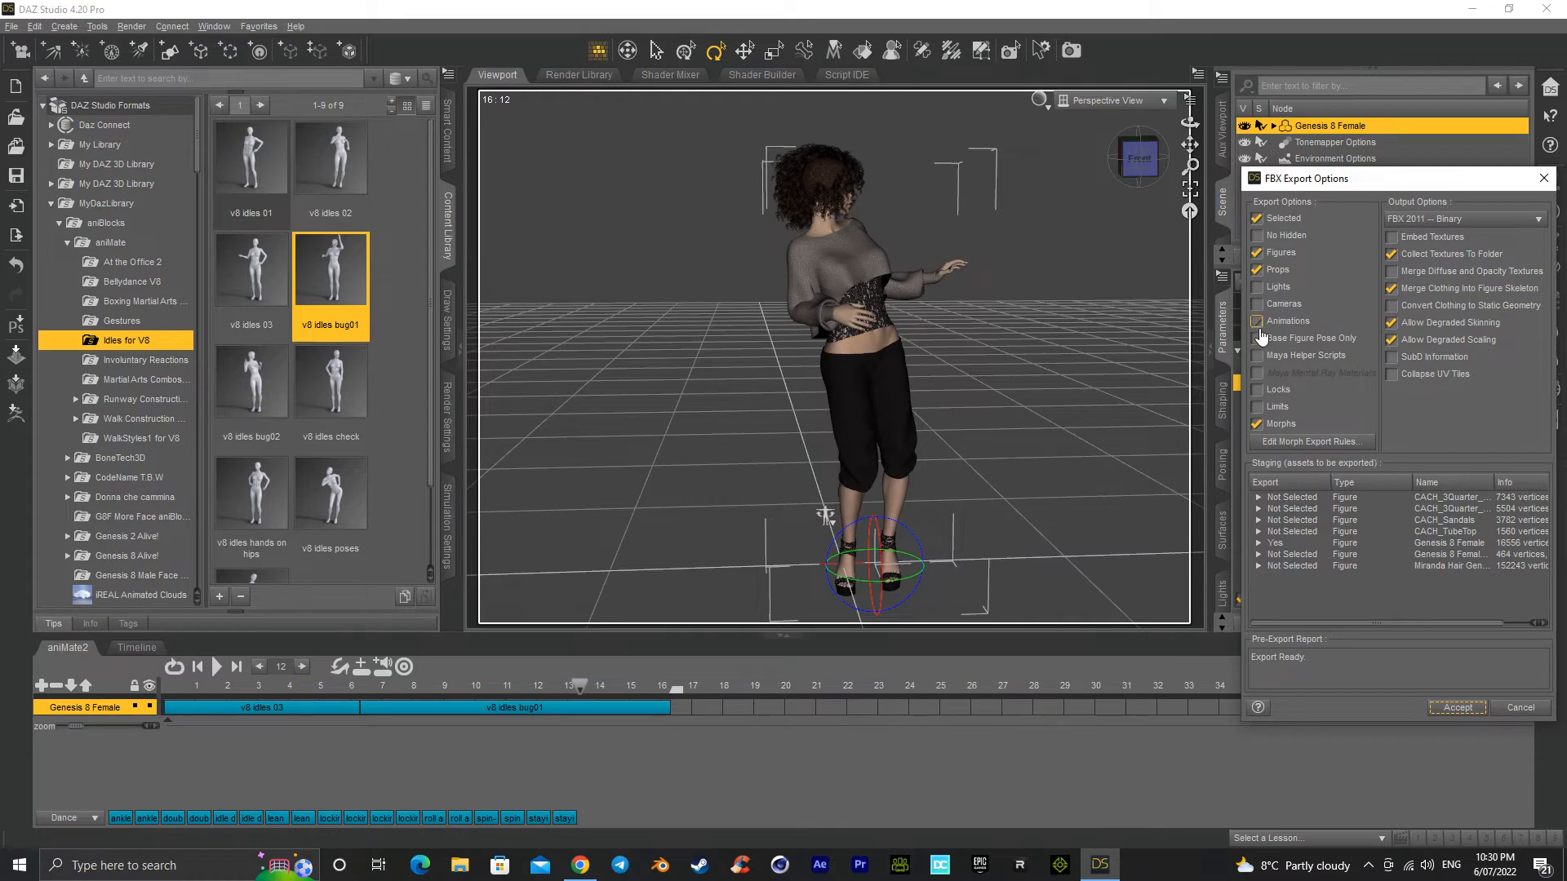
Step: Toggle the Props option, keep Figures included in the FBX export options, and run the export
left_click(1257, 271)
left_click(1257, 253)
left_click(1257, 253)
left_click(1457, 708)
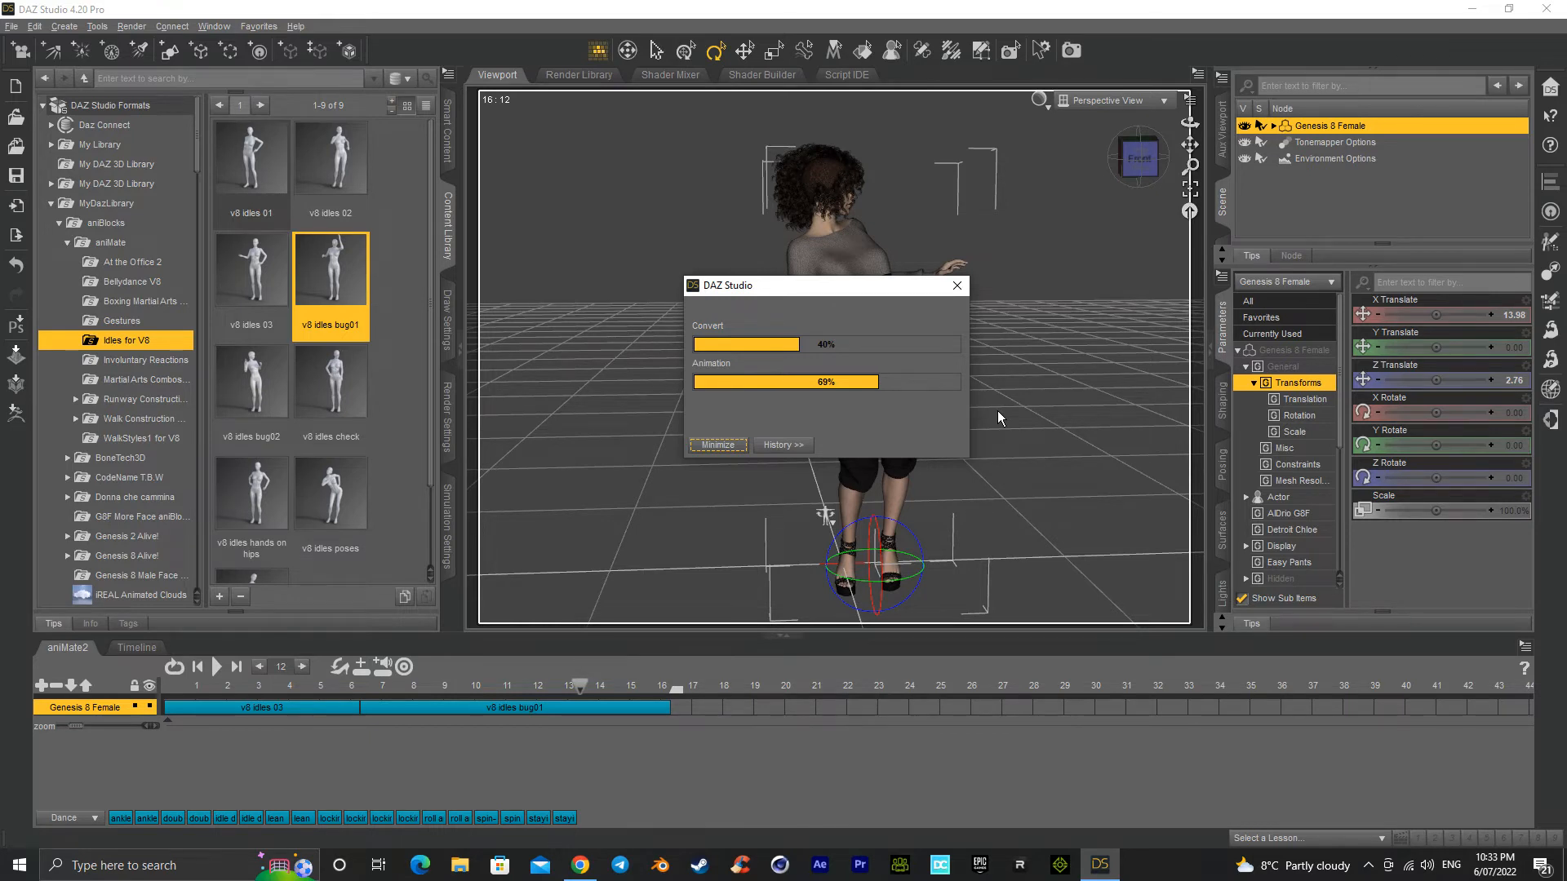
left_click(581, 866)
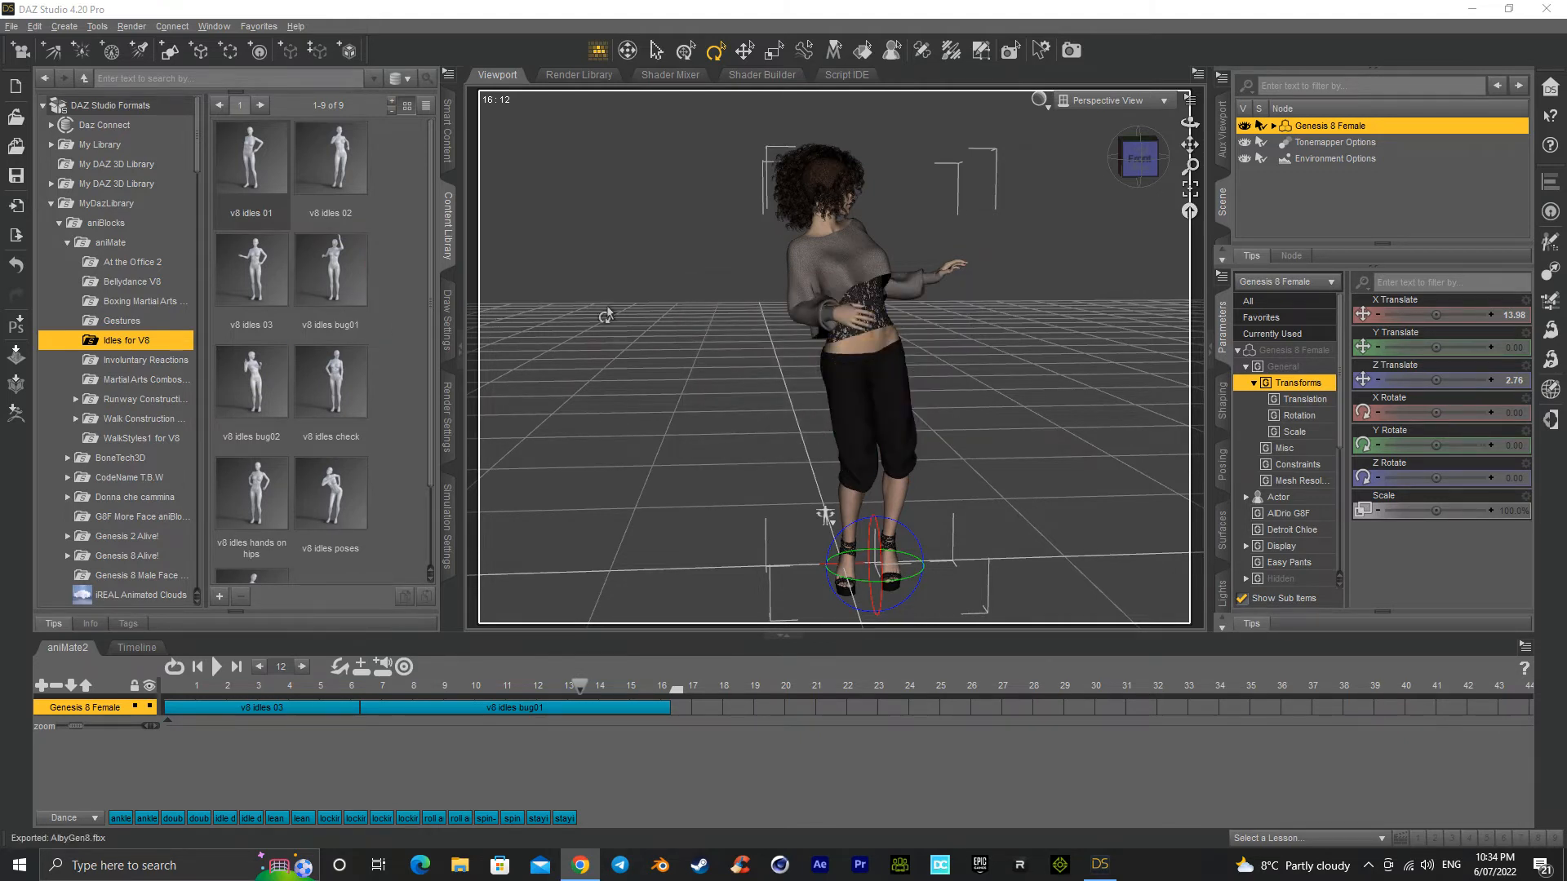
Step: Save the scene as Andrea gen 8 in the Scenes folder, accepting the scene save options with file compression
left_click(12, 26)
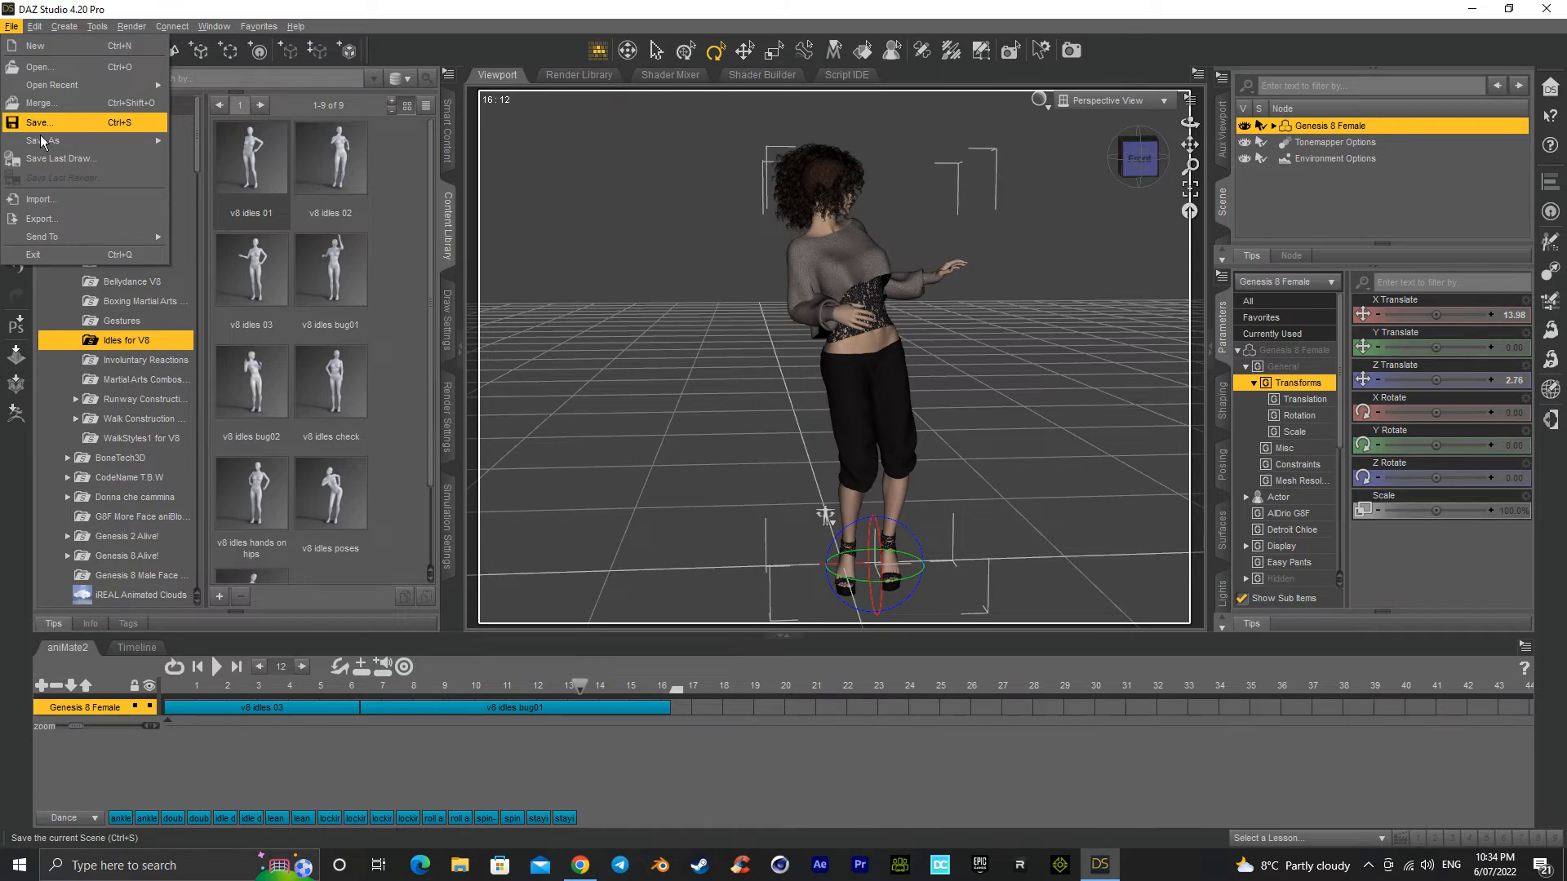
mouse_move(87, 146)
left_click(200, 144)
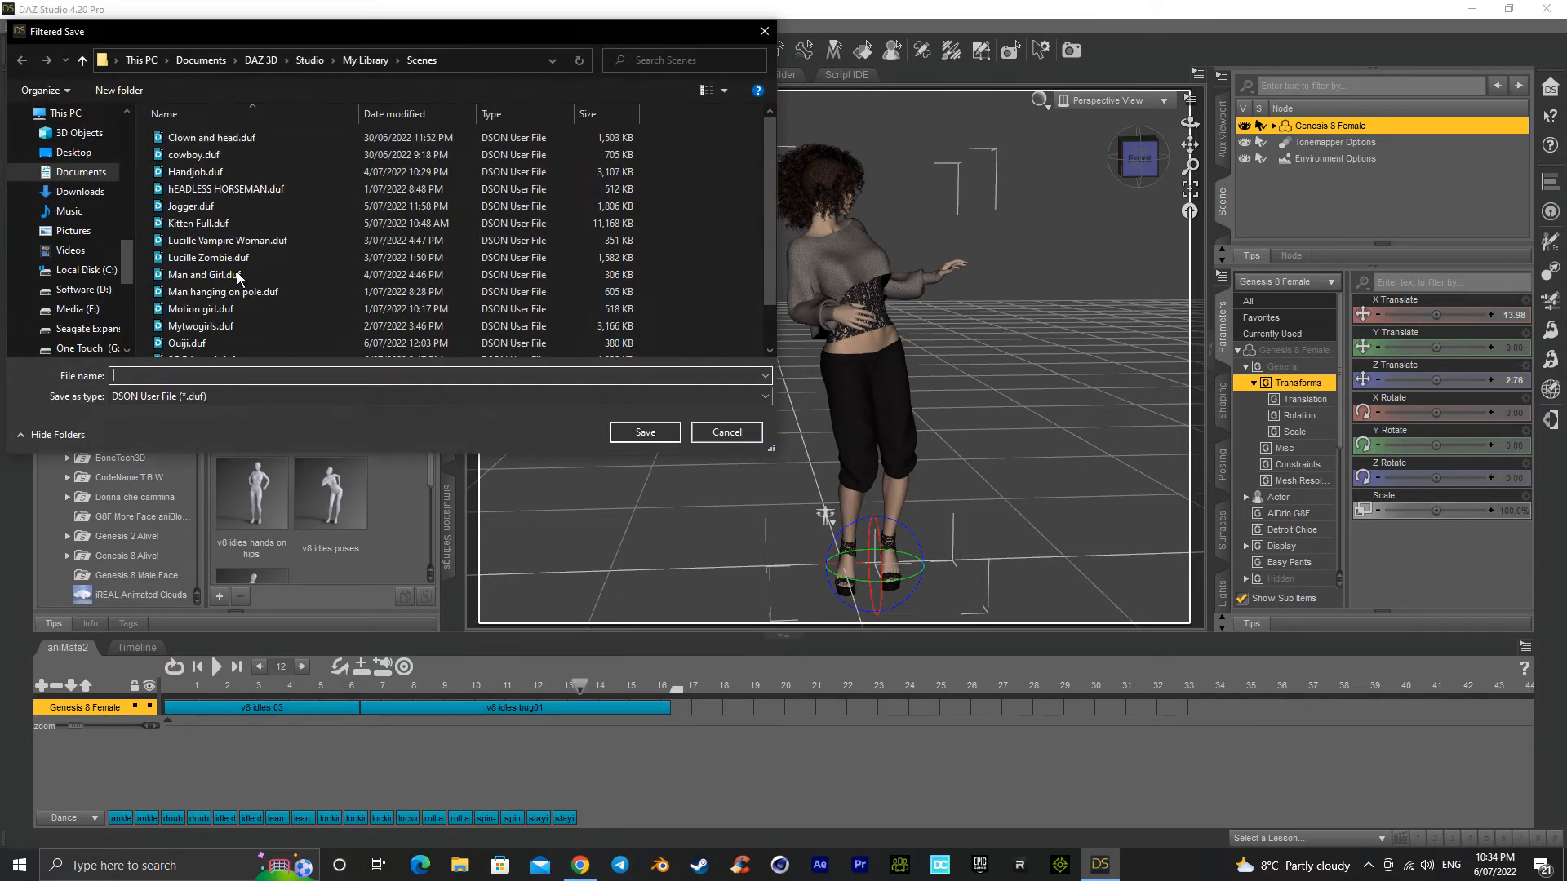
left_click(229, 373)
type("Andrea gen 8")
key("Return")
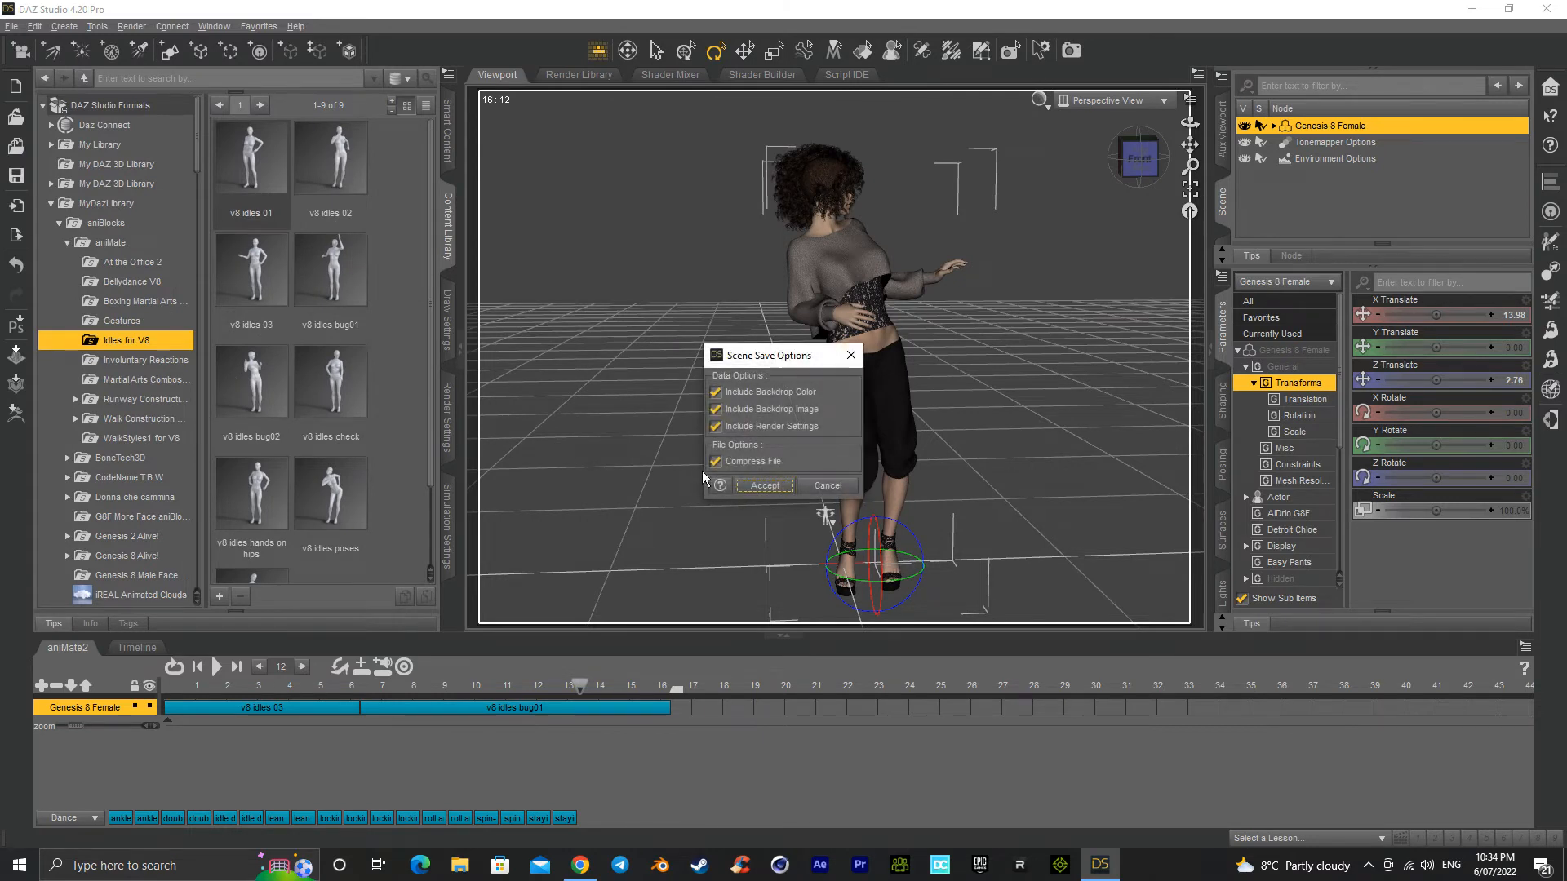
left_click(767, 487)
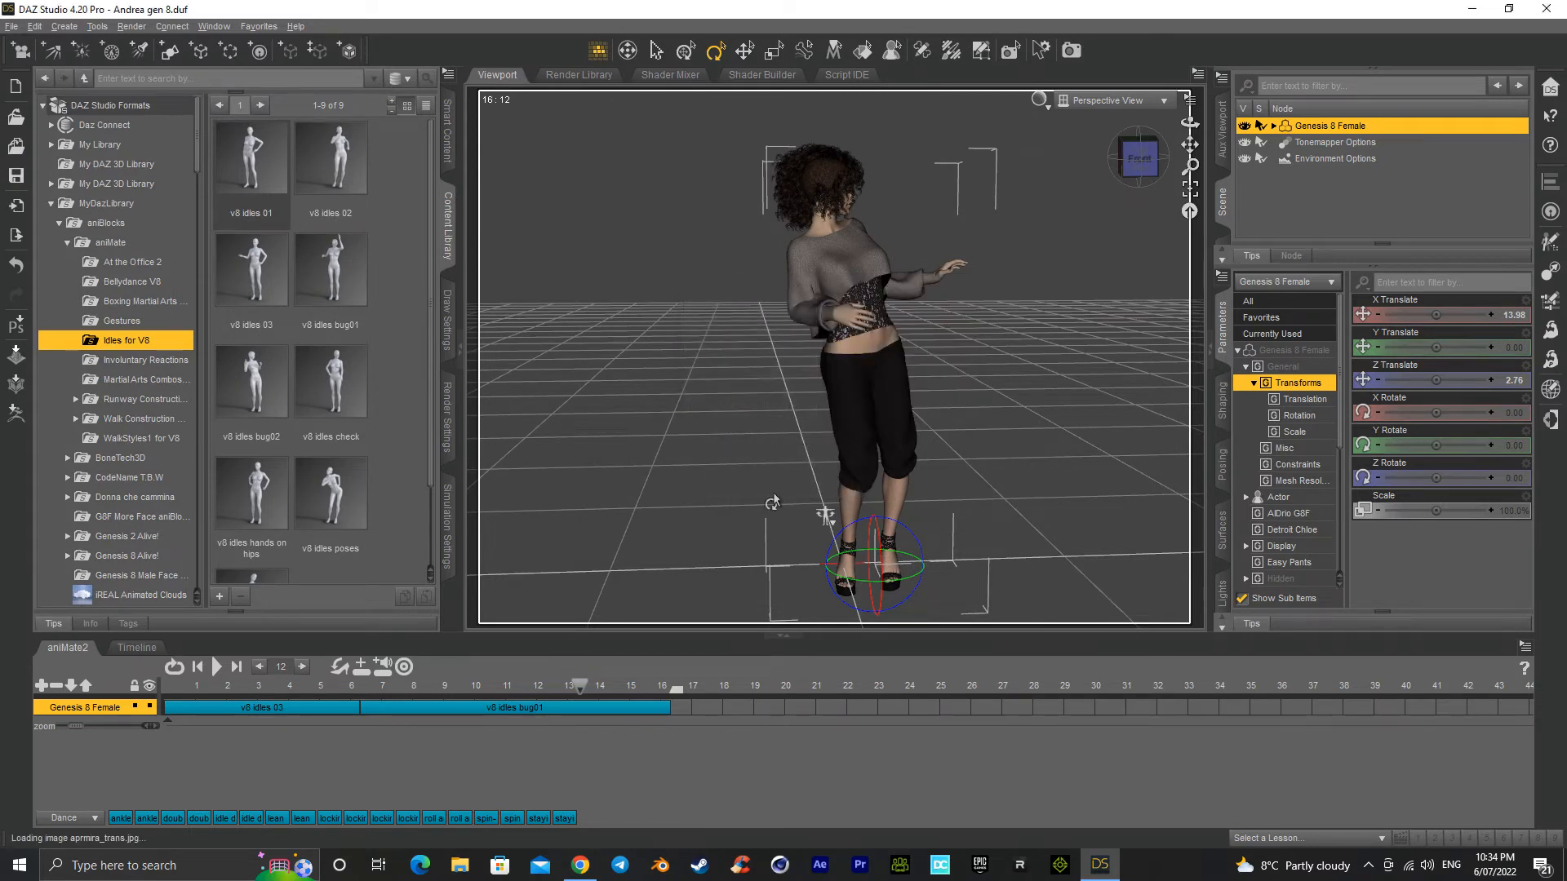
Step: Start a new empty scene and clear the clothed Genesis 8 figure from it
left_click(15, 86)
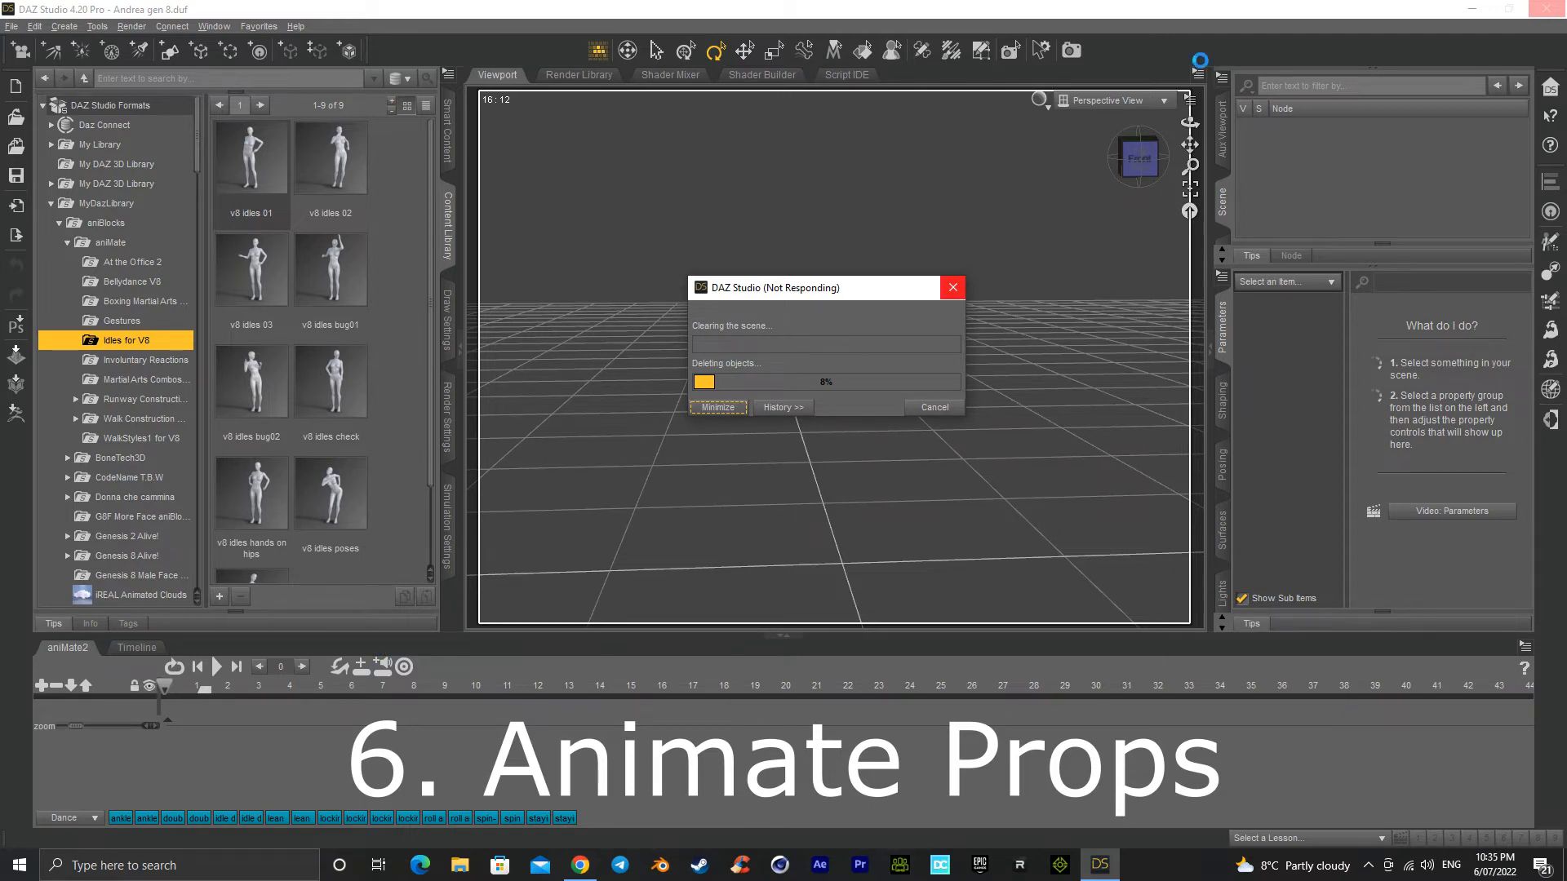
left_click_drag(1142, 161, 1155, 156)
left_click(1136, 159)
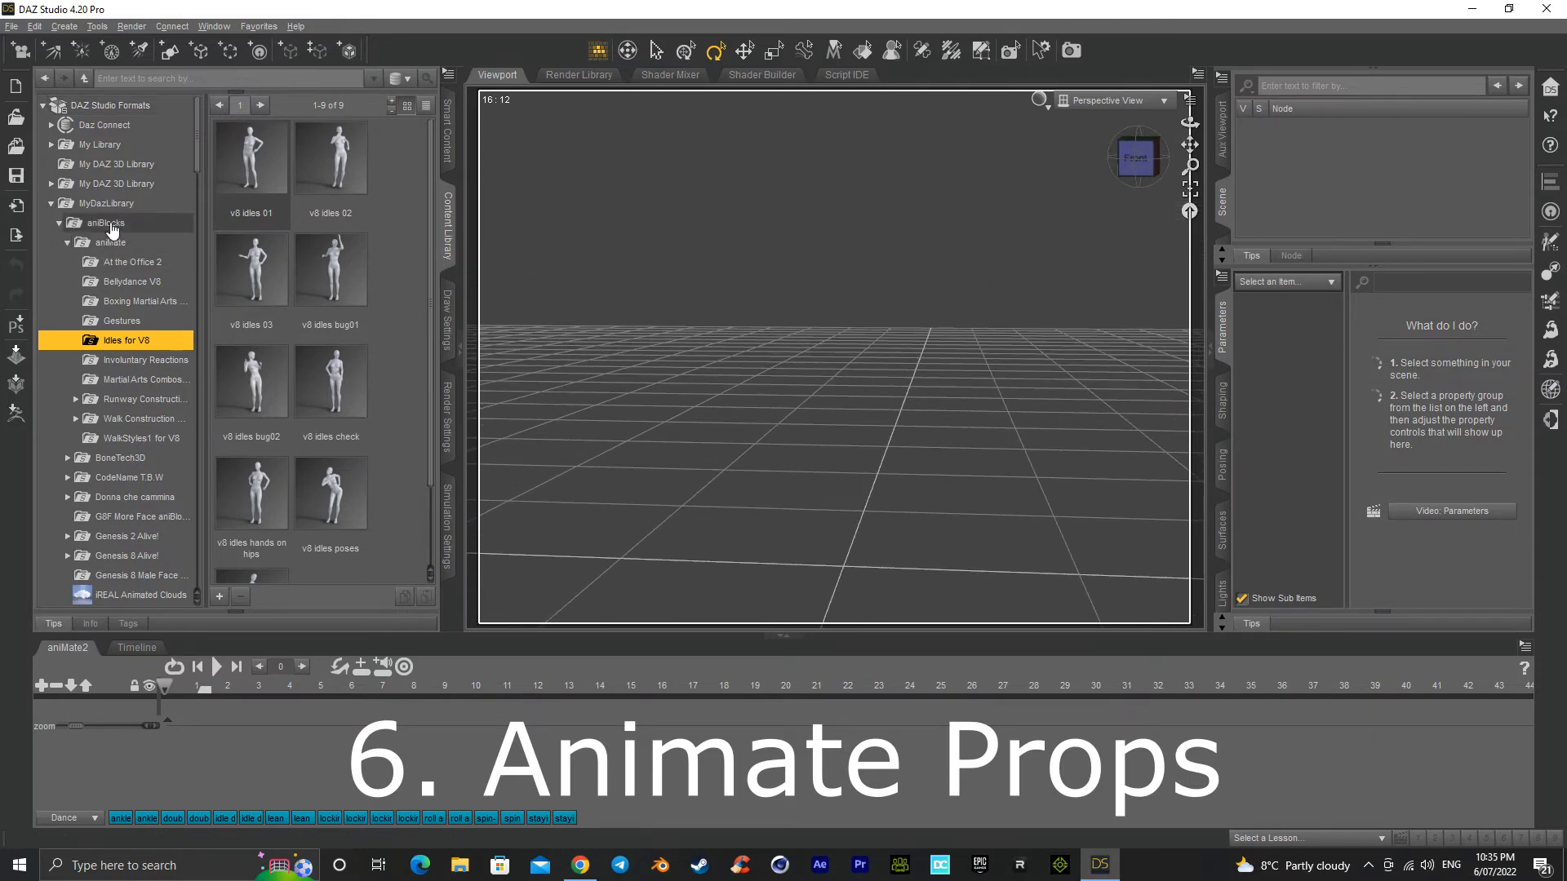
Step: Collapse the MyDazLibrary folder in the content library and refresh it
left_click(51, 203)
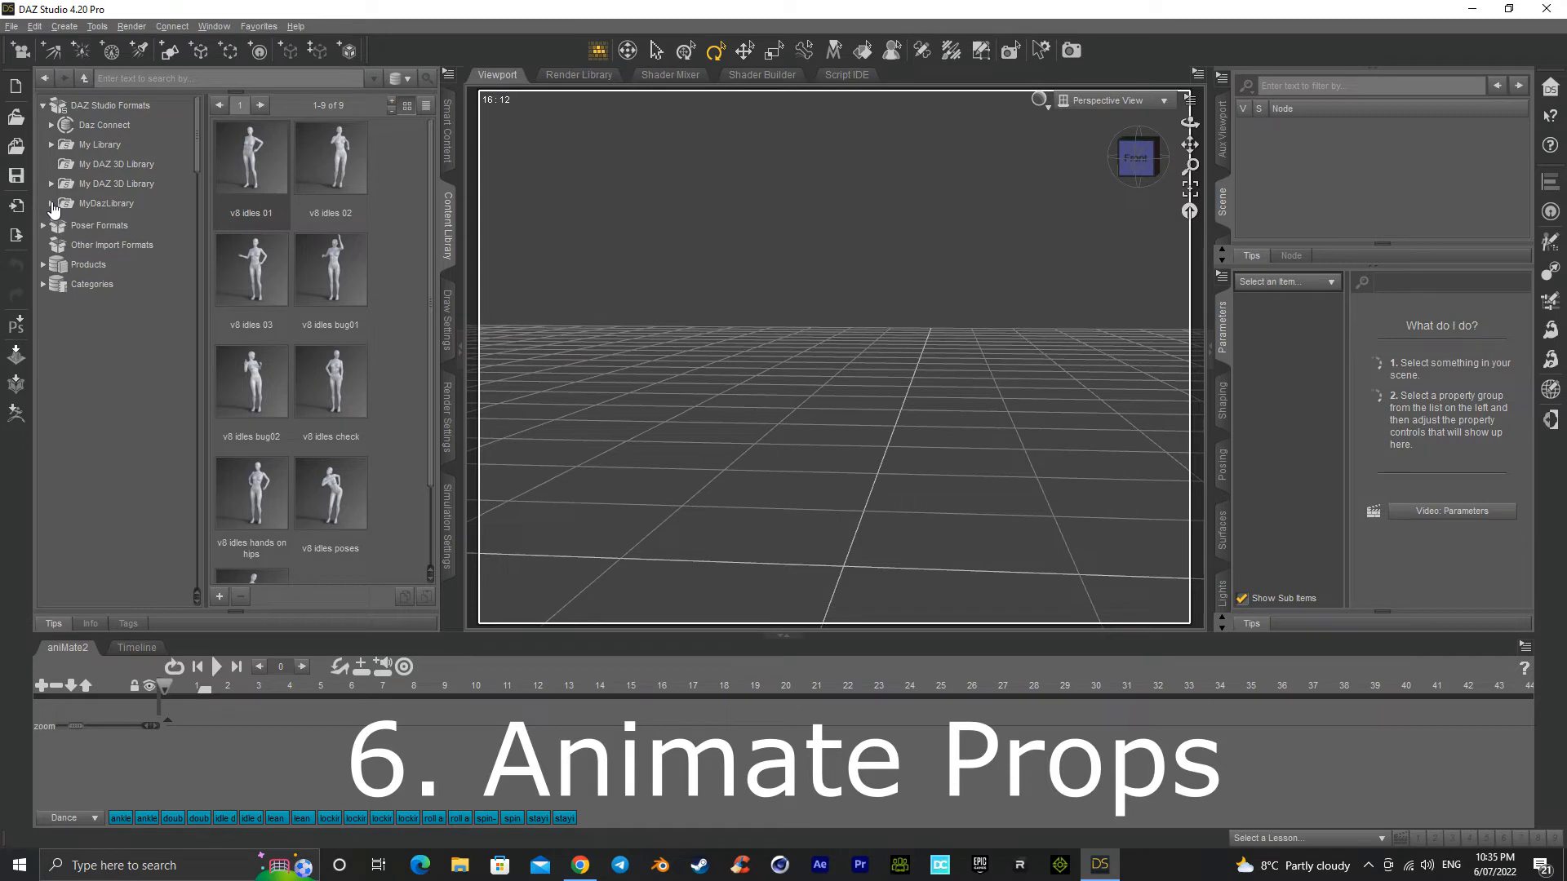
left_click(94, 203)
right_click(96, 206)
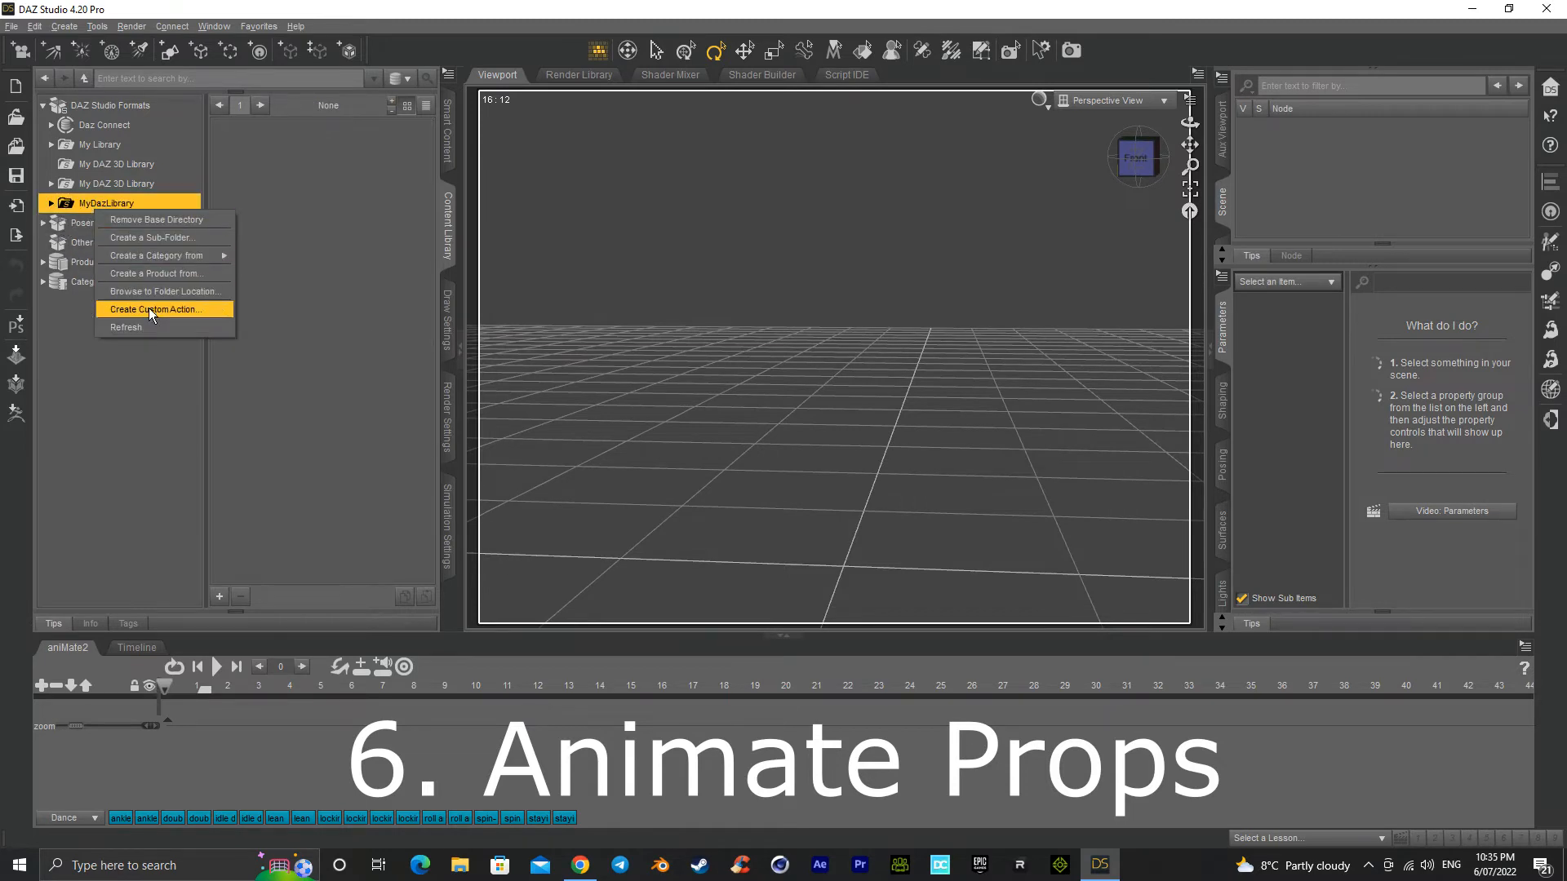
left_click(151, 321)
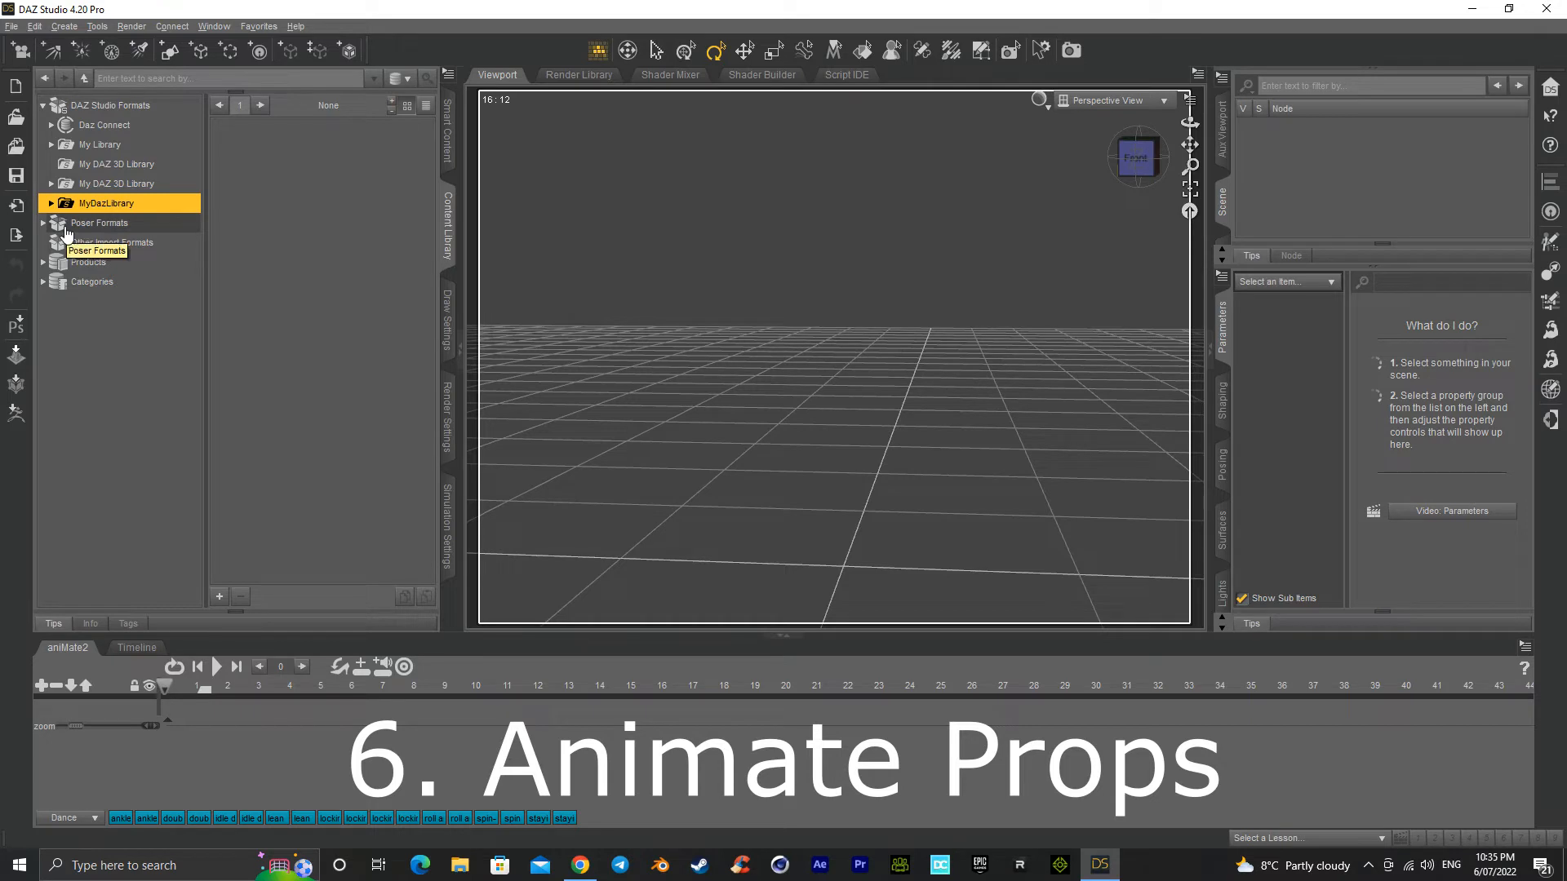
Step: Load PHS !Full Showroom and Props from MyDazLibrary's Environments folder Penthouse Suite Level 1
left_click(50, 203)
scroll(98, 327, "down", 4)
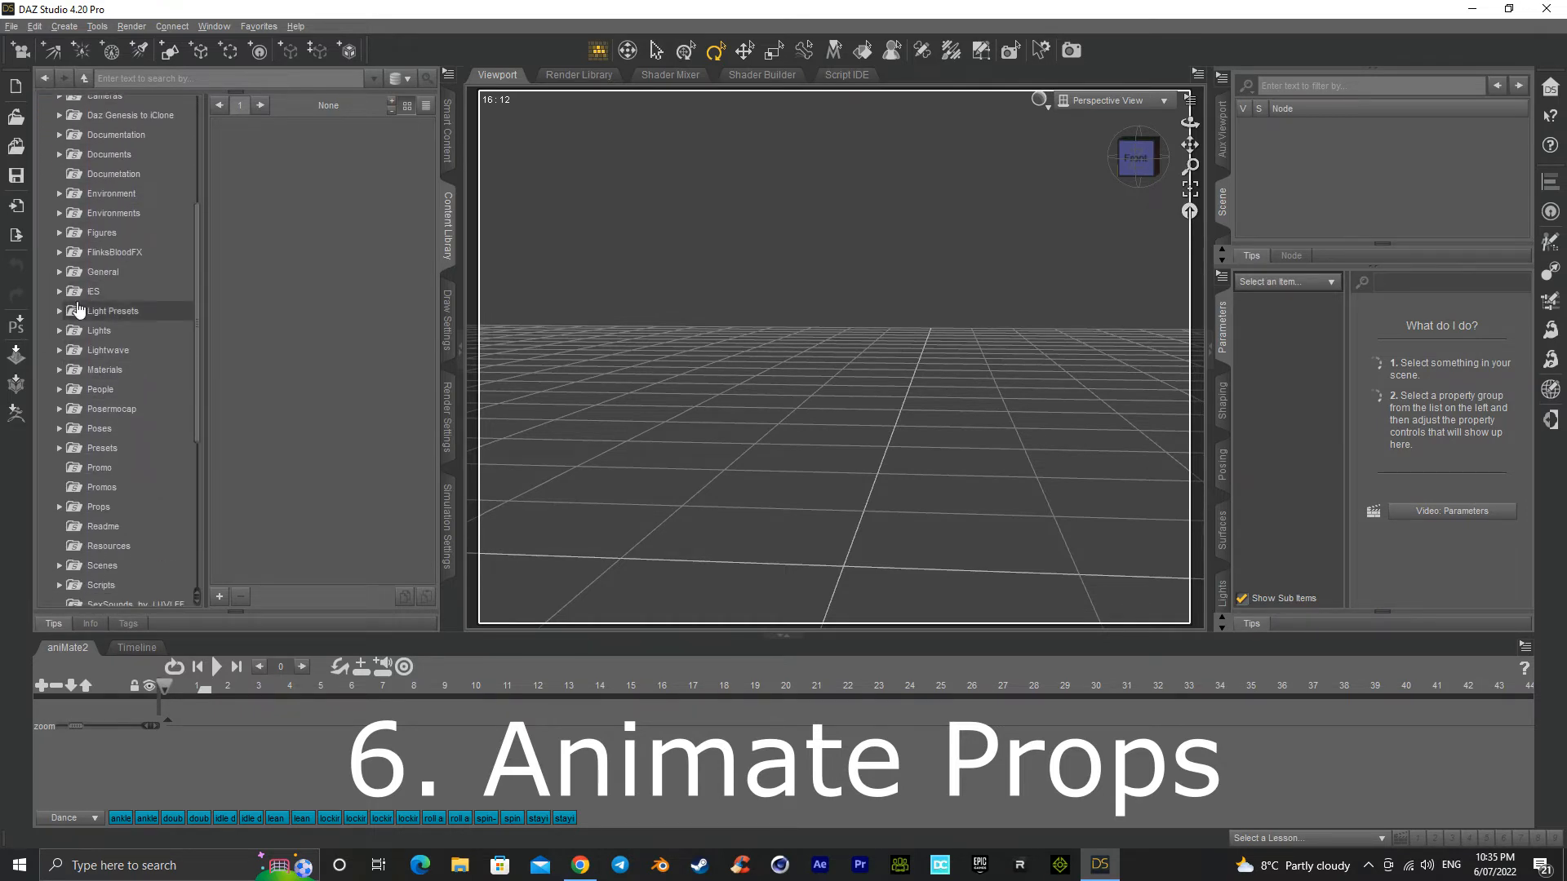
left_click(59, 213)
scroll(97, 352, "down", 4)
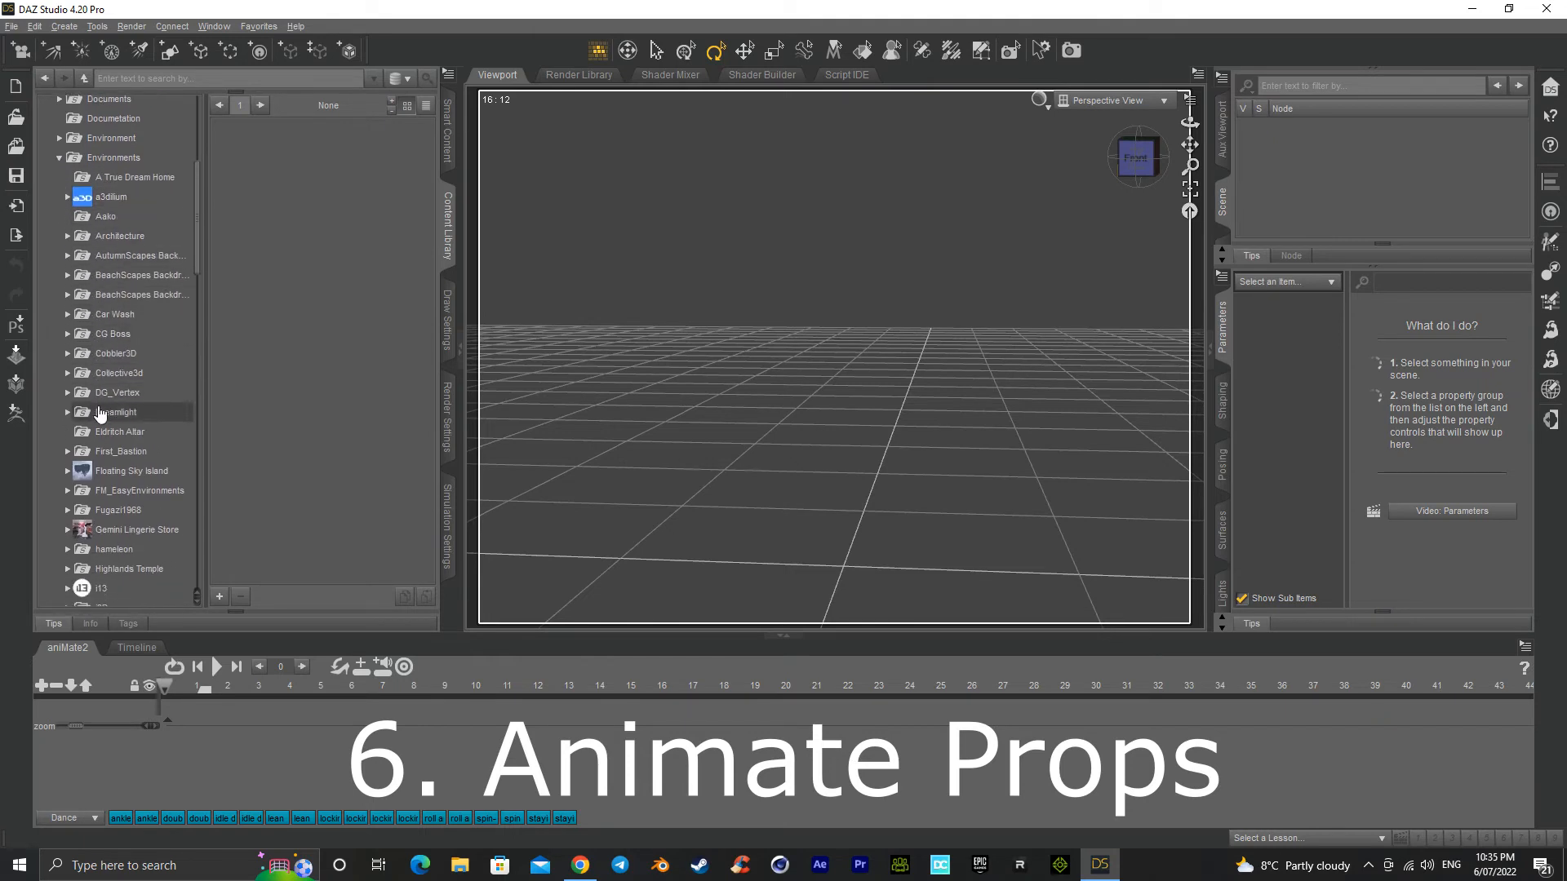
scroll(100, 416, "down", 2)
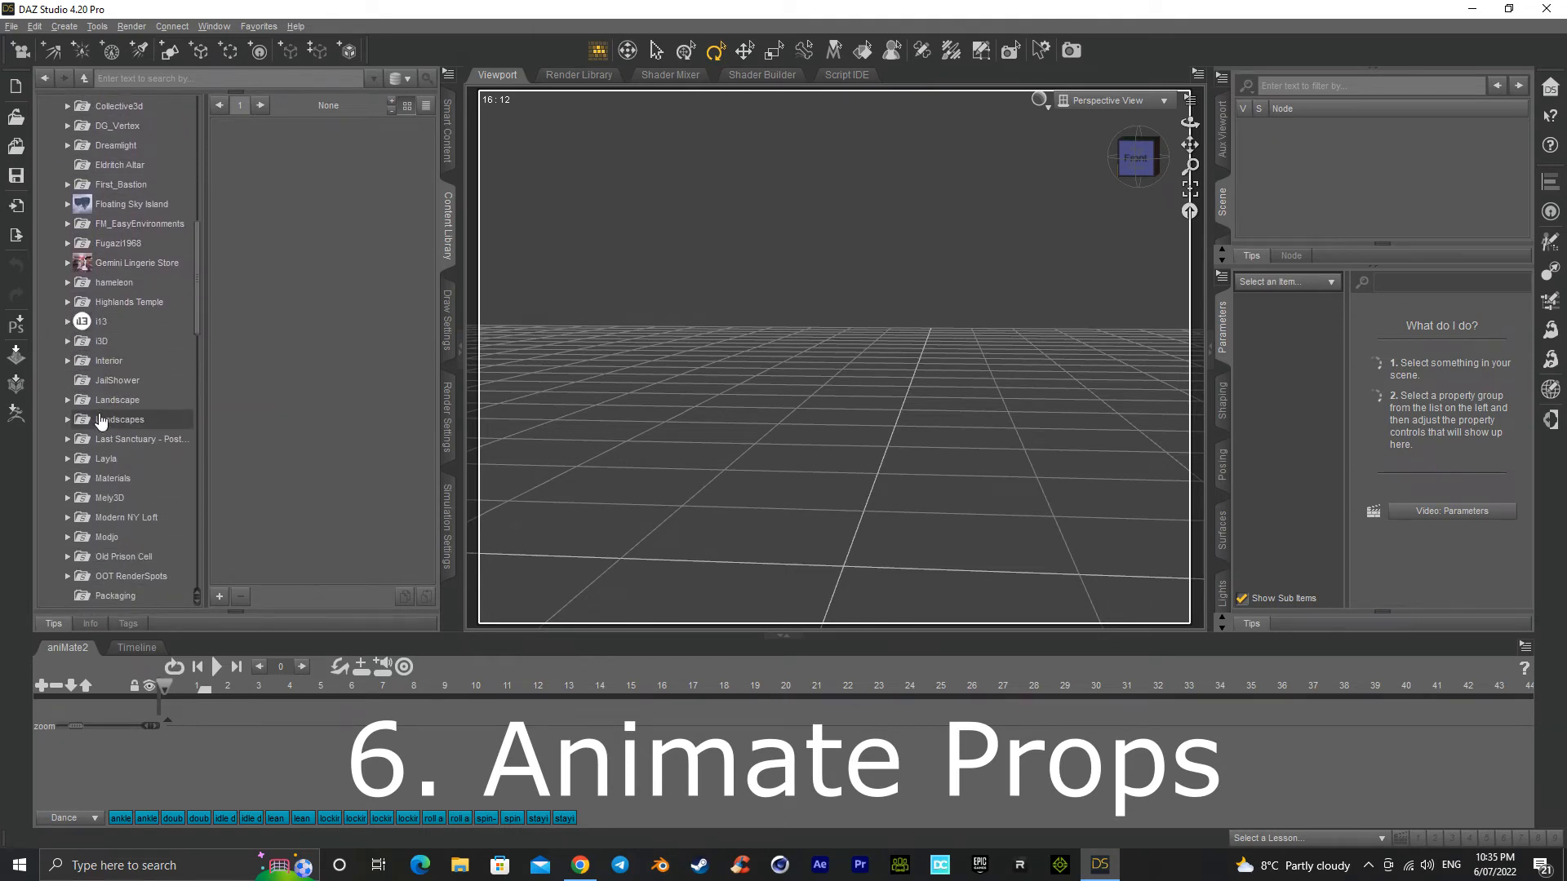
scroll(96, 318, "down", 1)
scroll(83, 337, "down", 3)
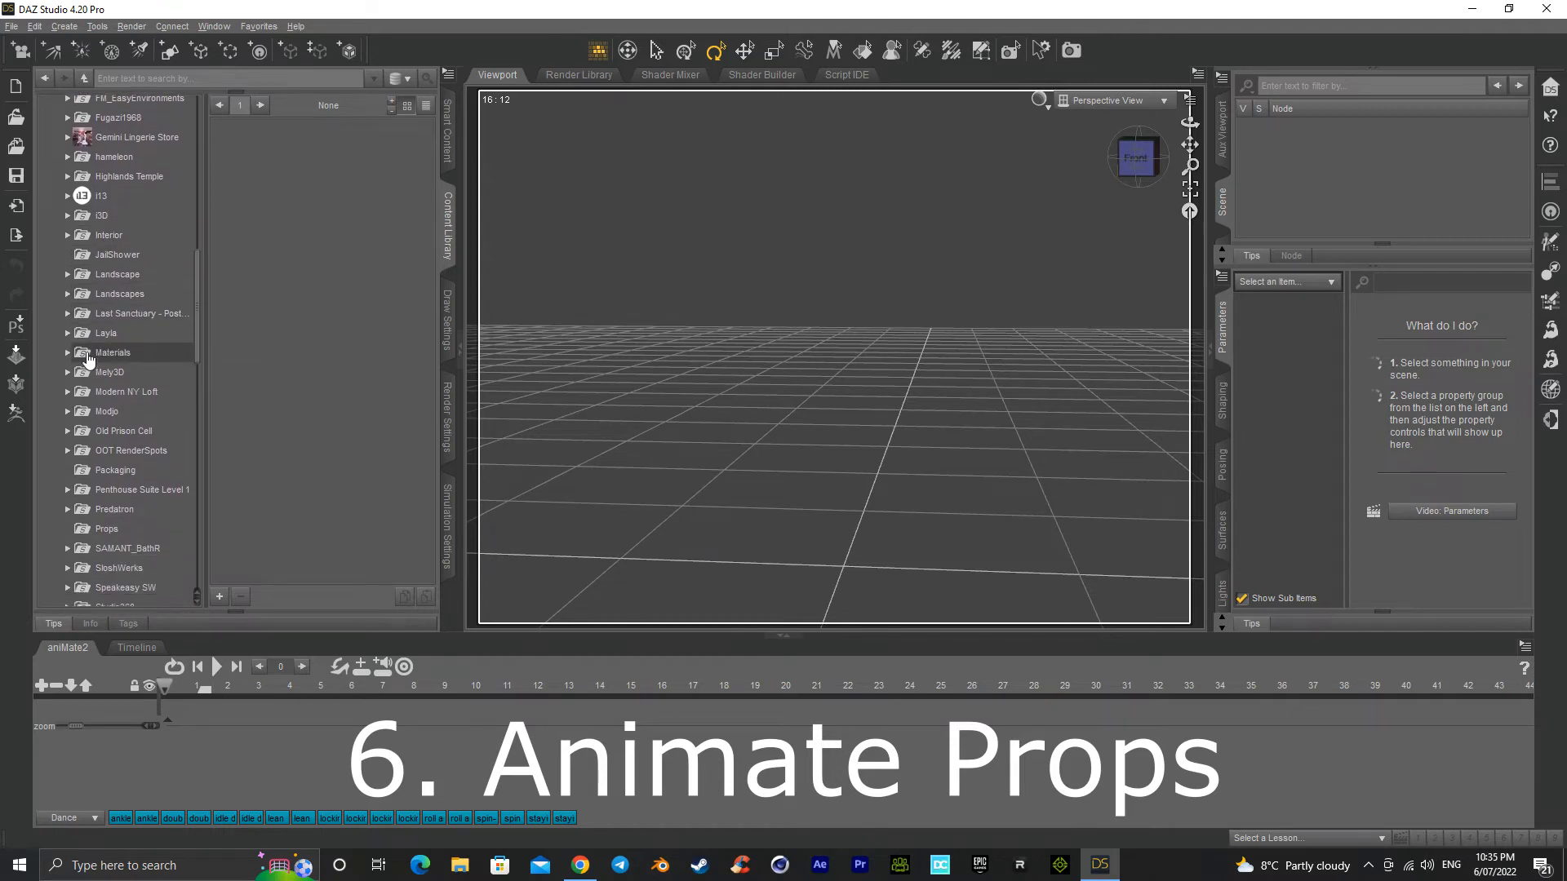
scroll(89, 365, "down", 1)
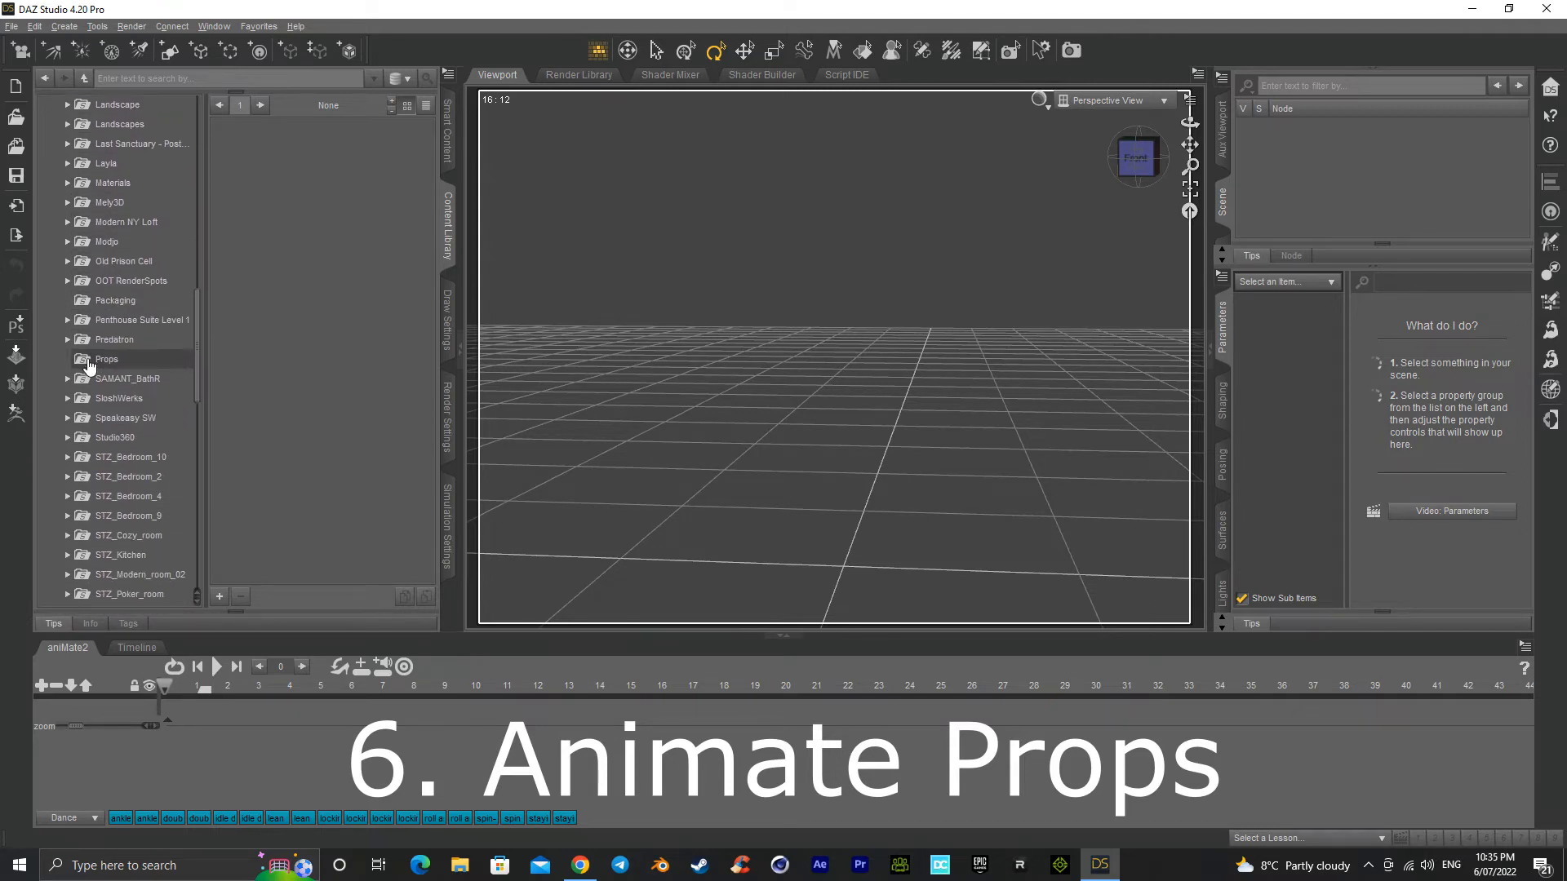
left_click(123, 319)
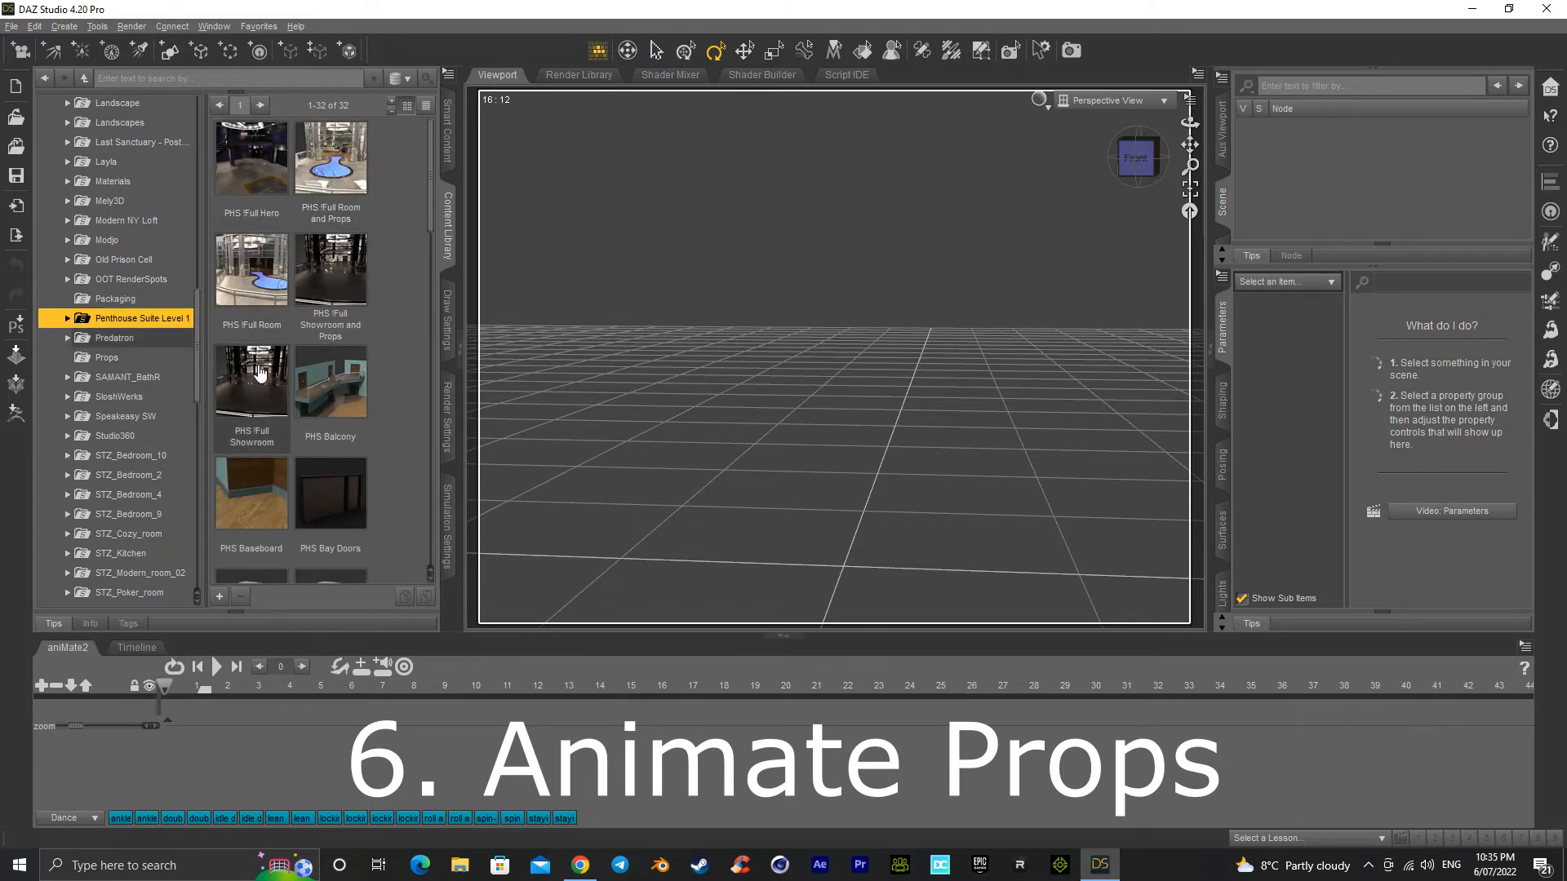
left_click(331, 282)
double_click(330, 282)
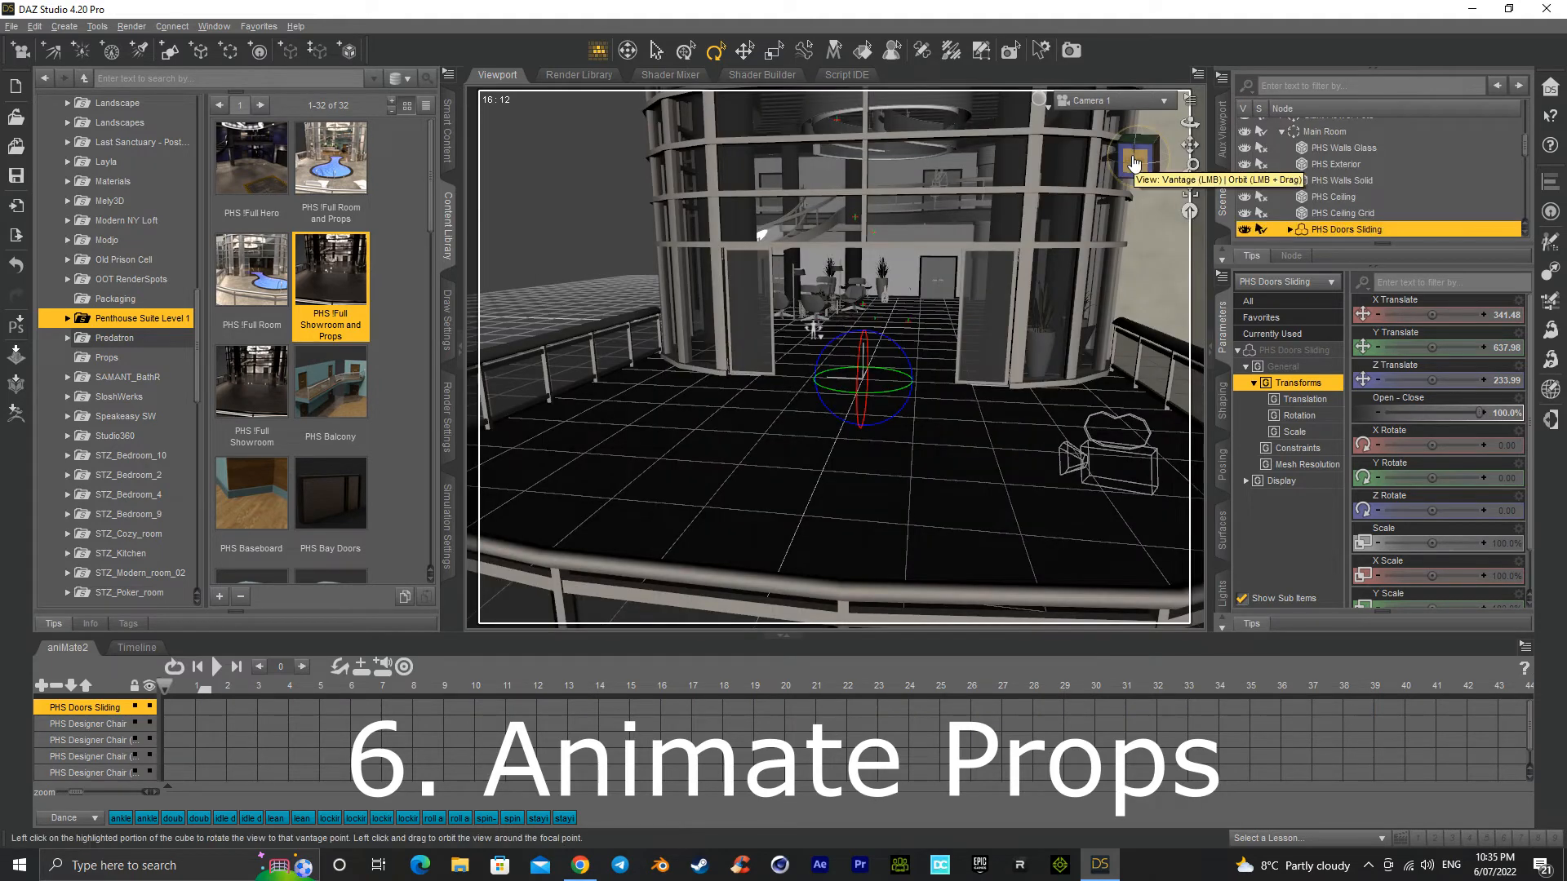
Step: Preview the penthouse showroom in NVIDIA Iray and return the viewport's draw style to Texture Shaded
left_click(1040, 99)
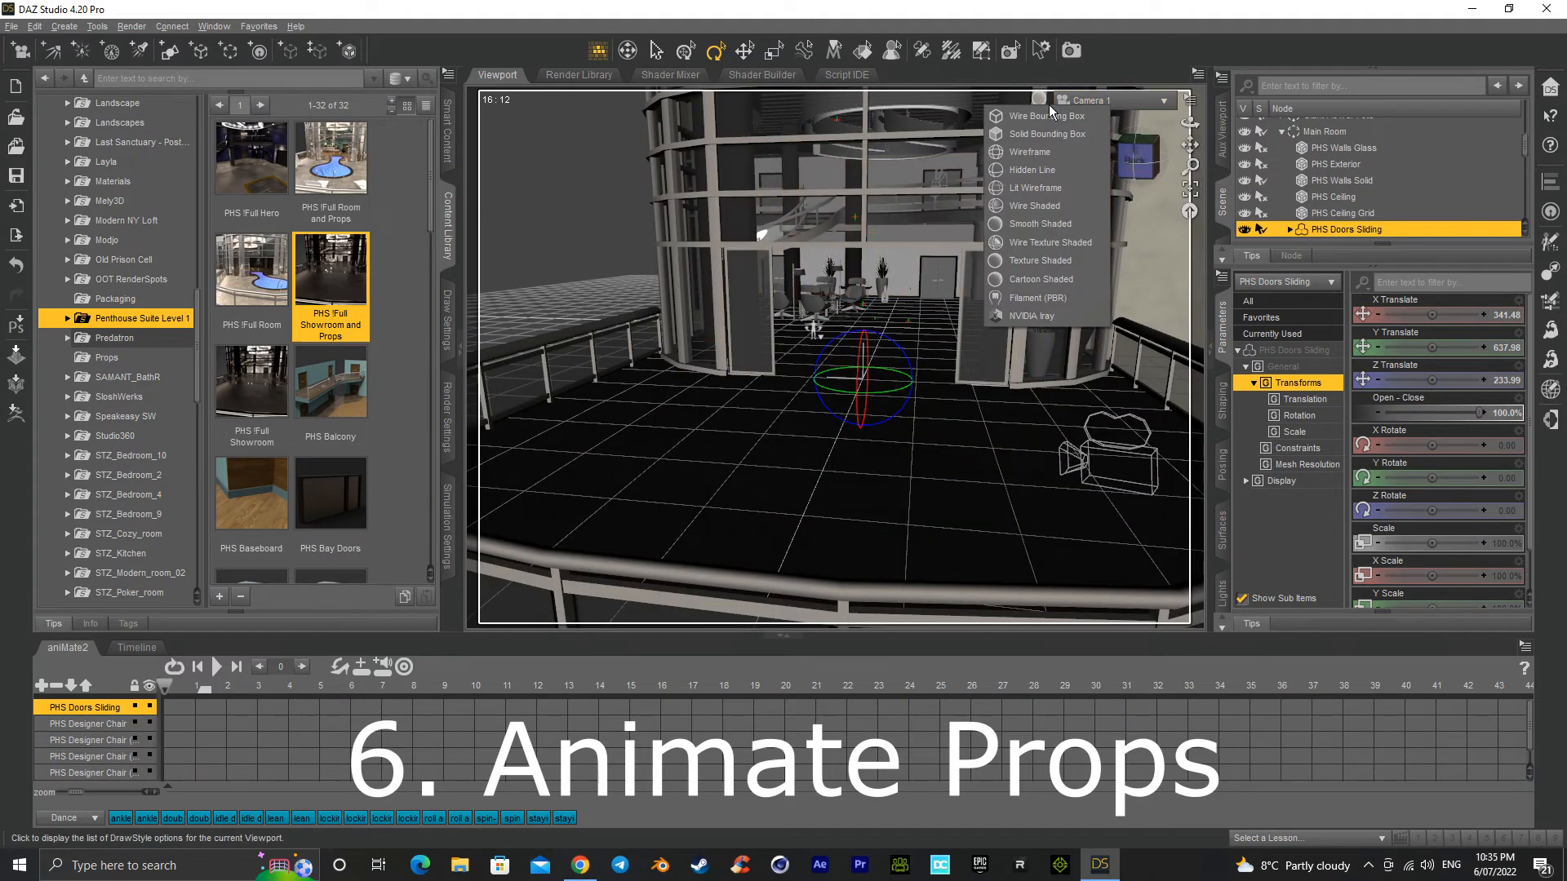
left_click(1033, 315)
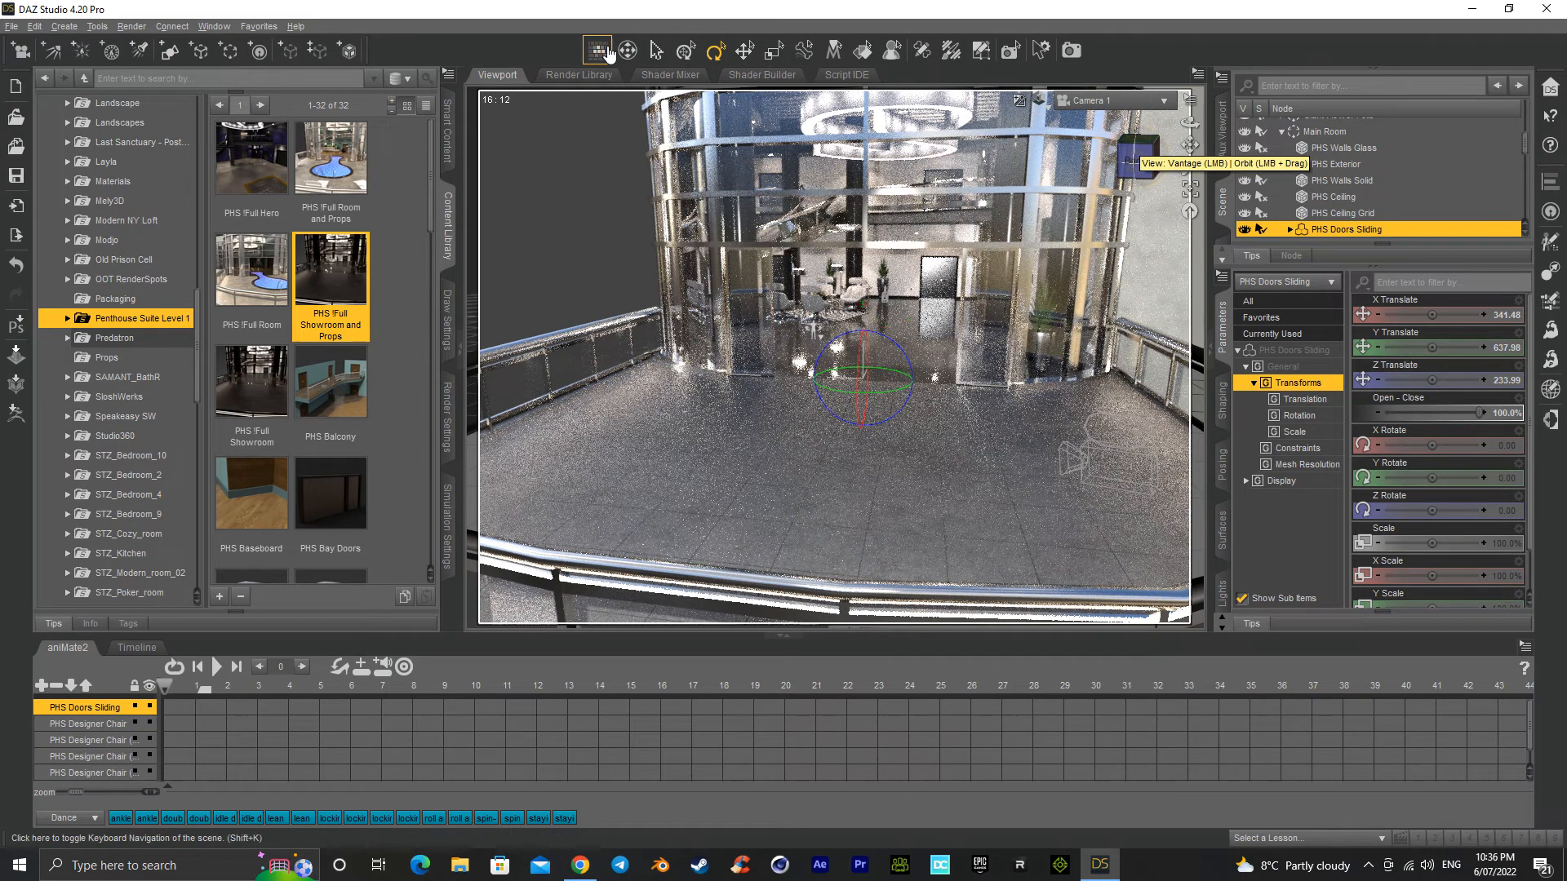
left_click(1051, 110)
left_click(1056, 258)
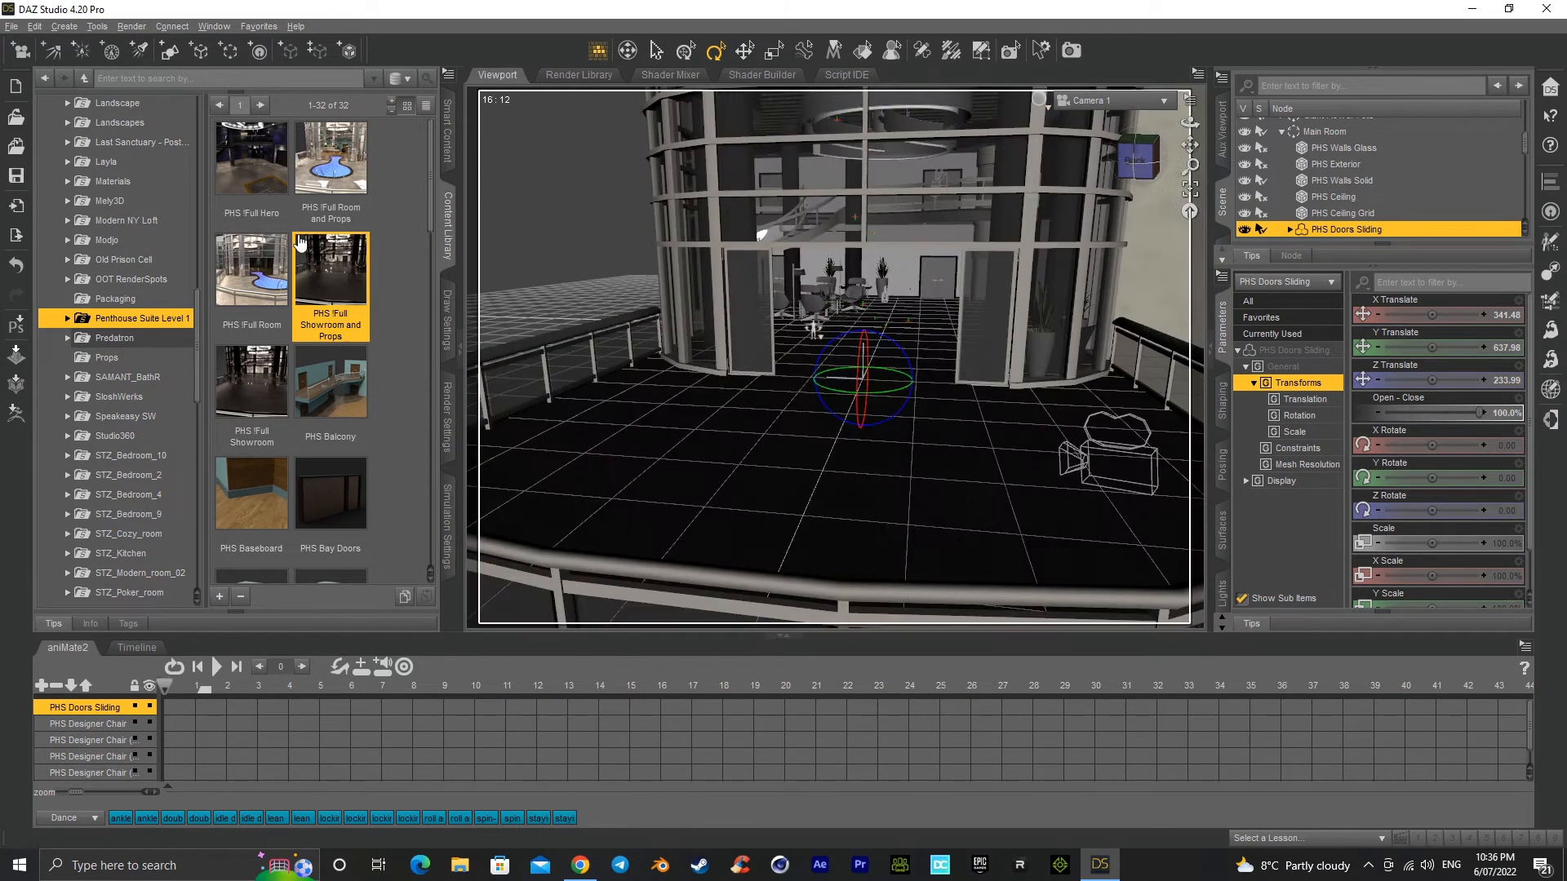
Step: Undo the loading of the penthouse showroom
left_click(33, 26)
left_click(72, 56)
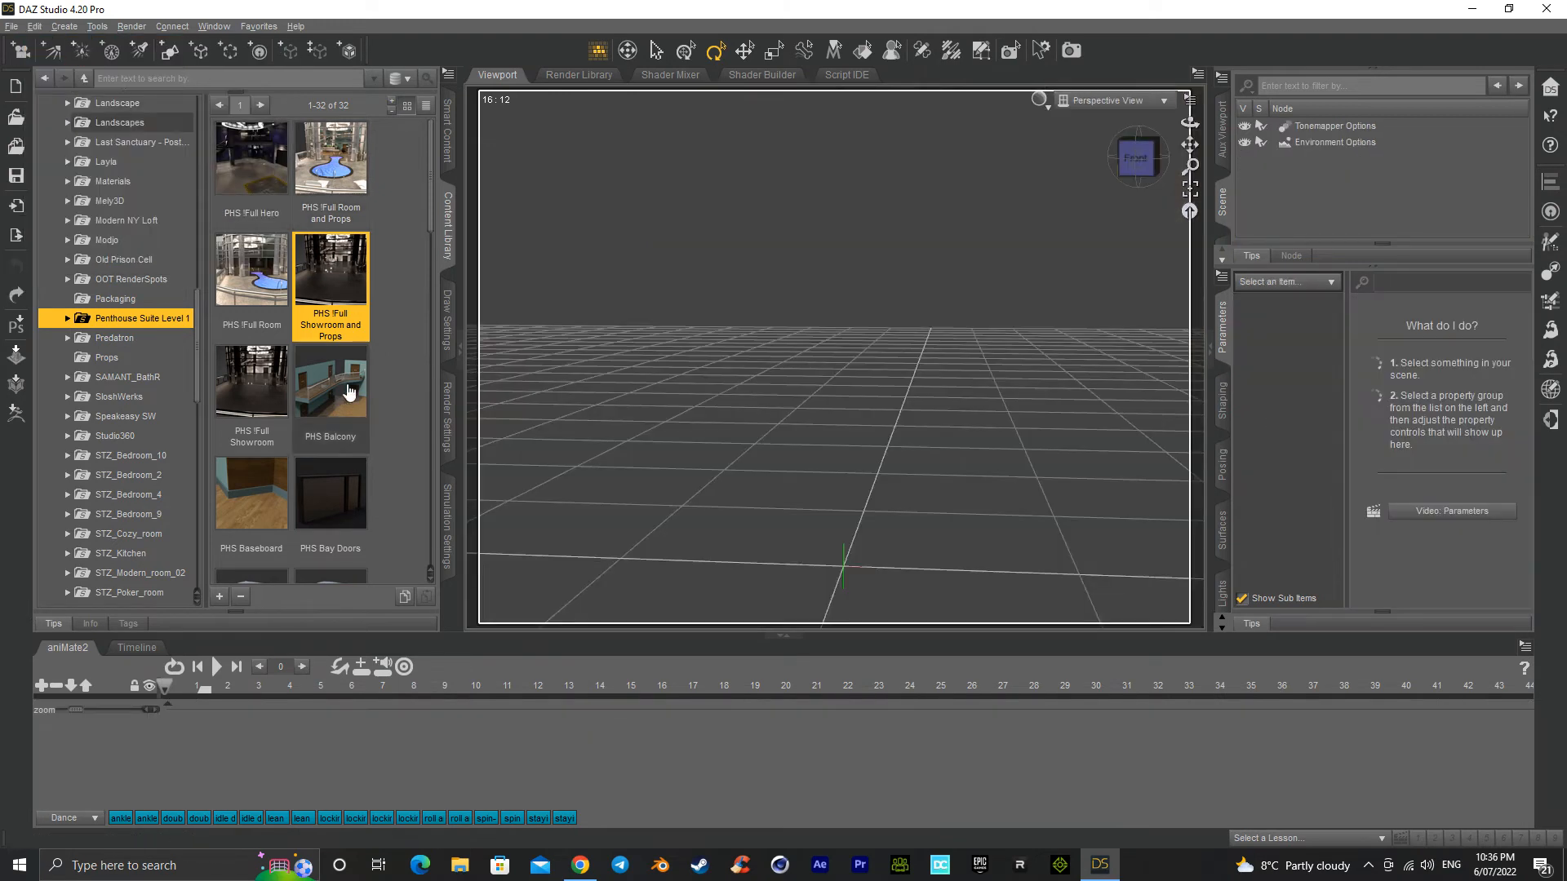
Step: Load the Mark car into the scene from MyDazLibrary's Car Mark folder under Vehicles
left_click(131, 476)
scroll(126, 487, "down", 7)
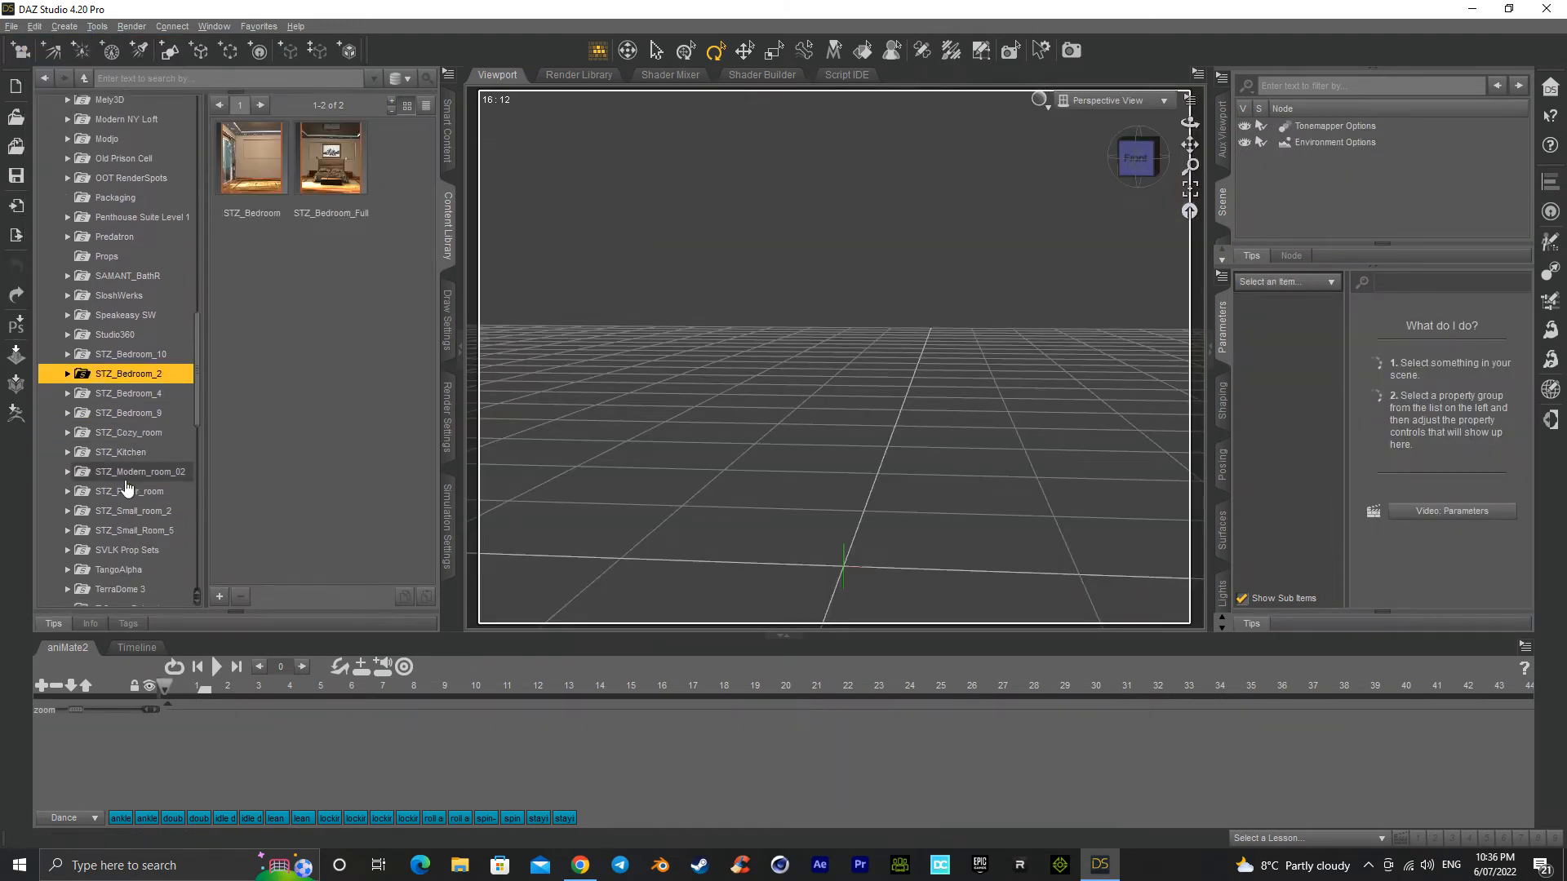
scroll(126, 487, "down", 7)
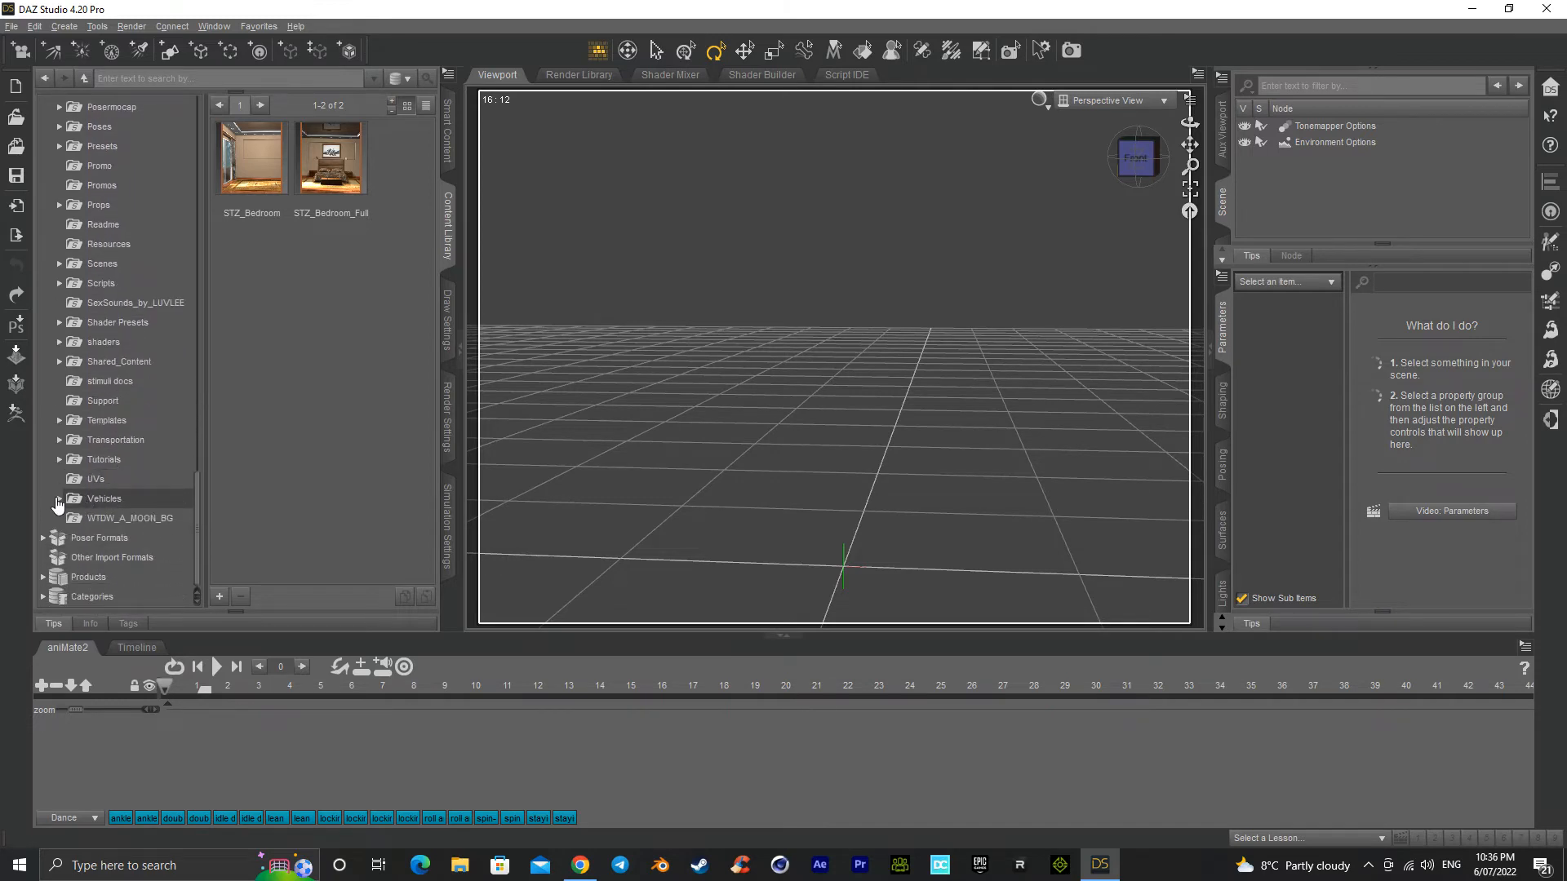
left_click(60, 498)
scroll(70, 481, "down", 4)
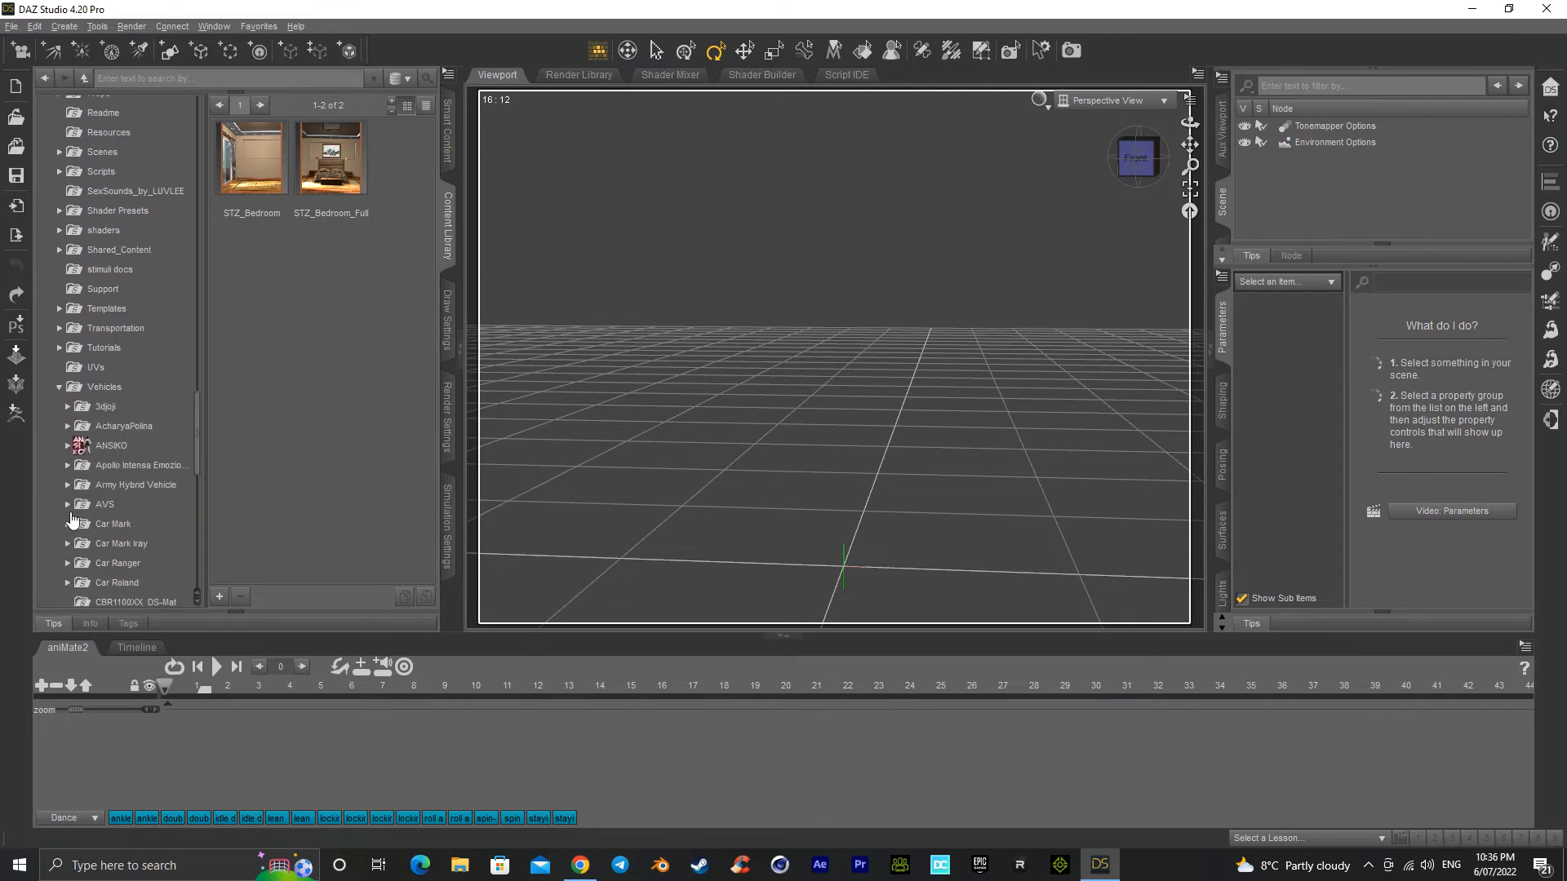
left_click(74, 372)
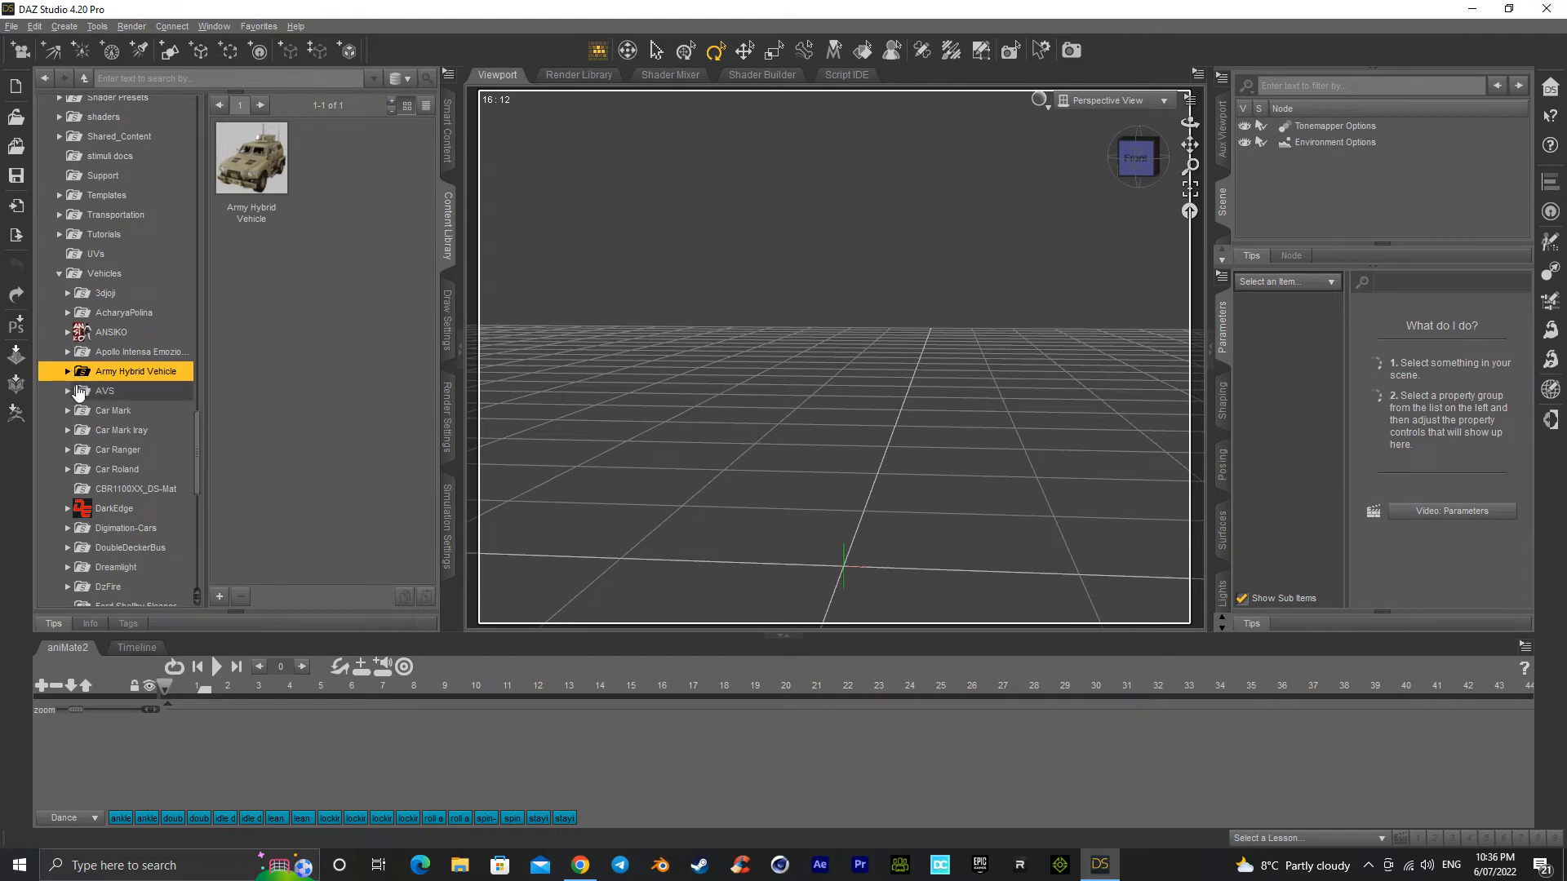
left_click(80, 392)
left_click(80, 413)
double_click(262, 145)
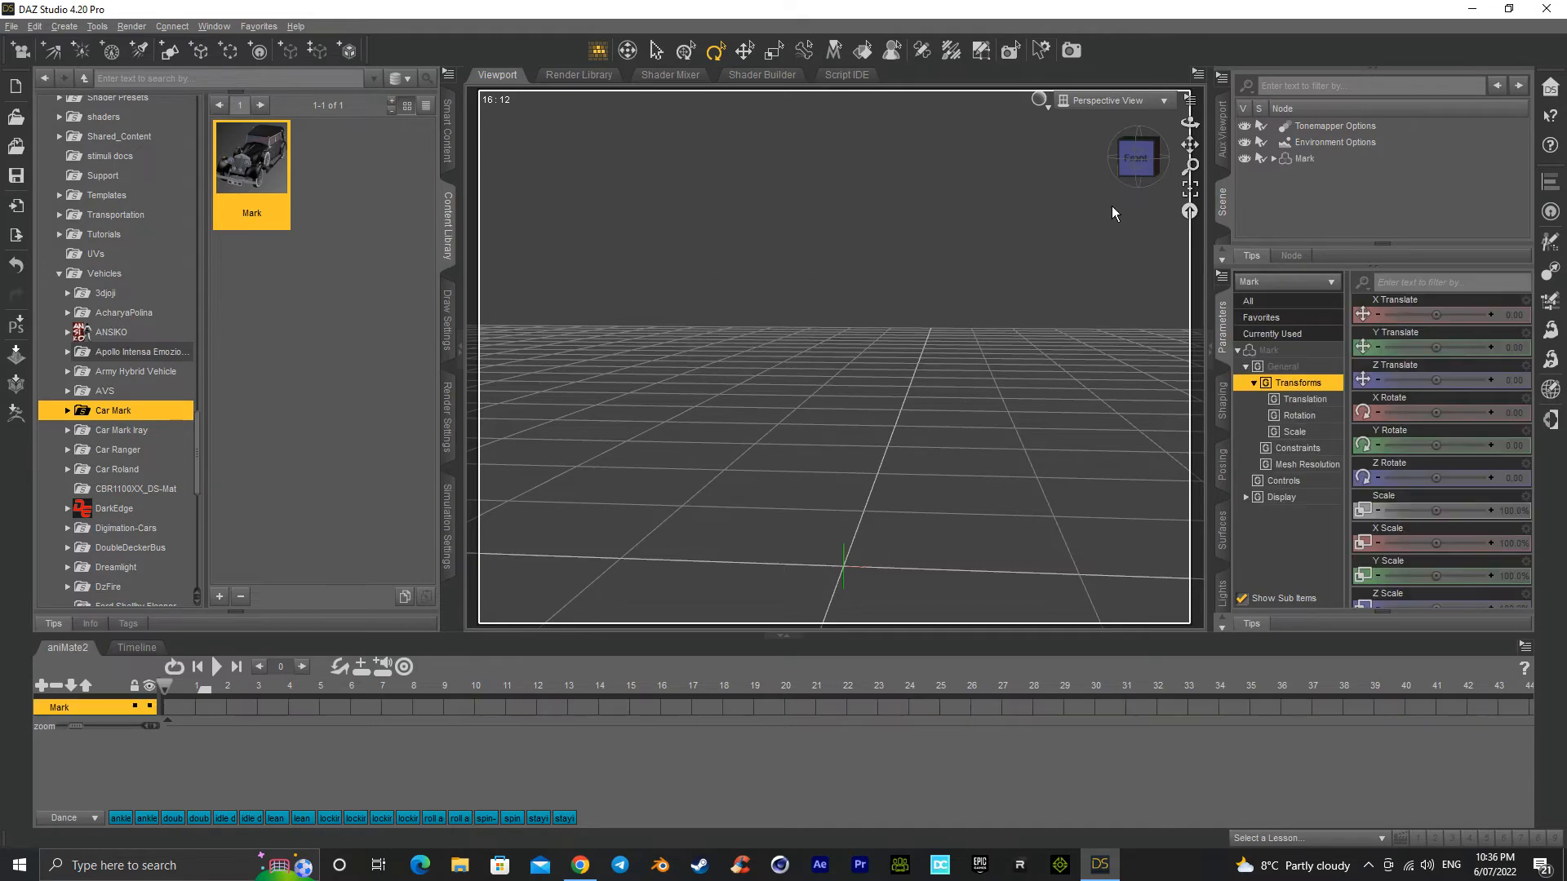
Step: Animate the car's DoorL1 along the timeline, swinging it open to 90 and nearly shut to about 7.57, and play the animation
left_click(1159, 173)
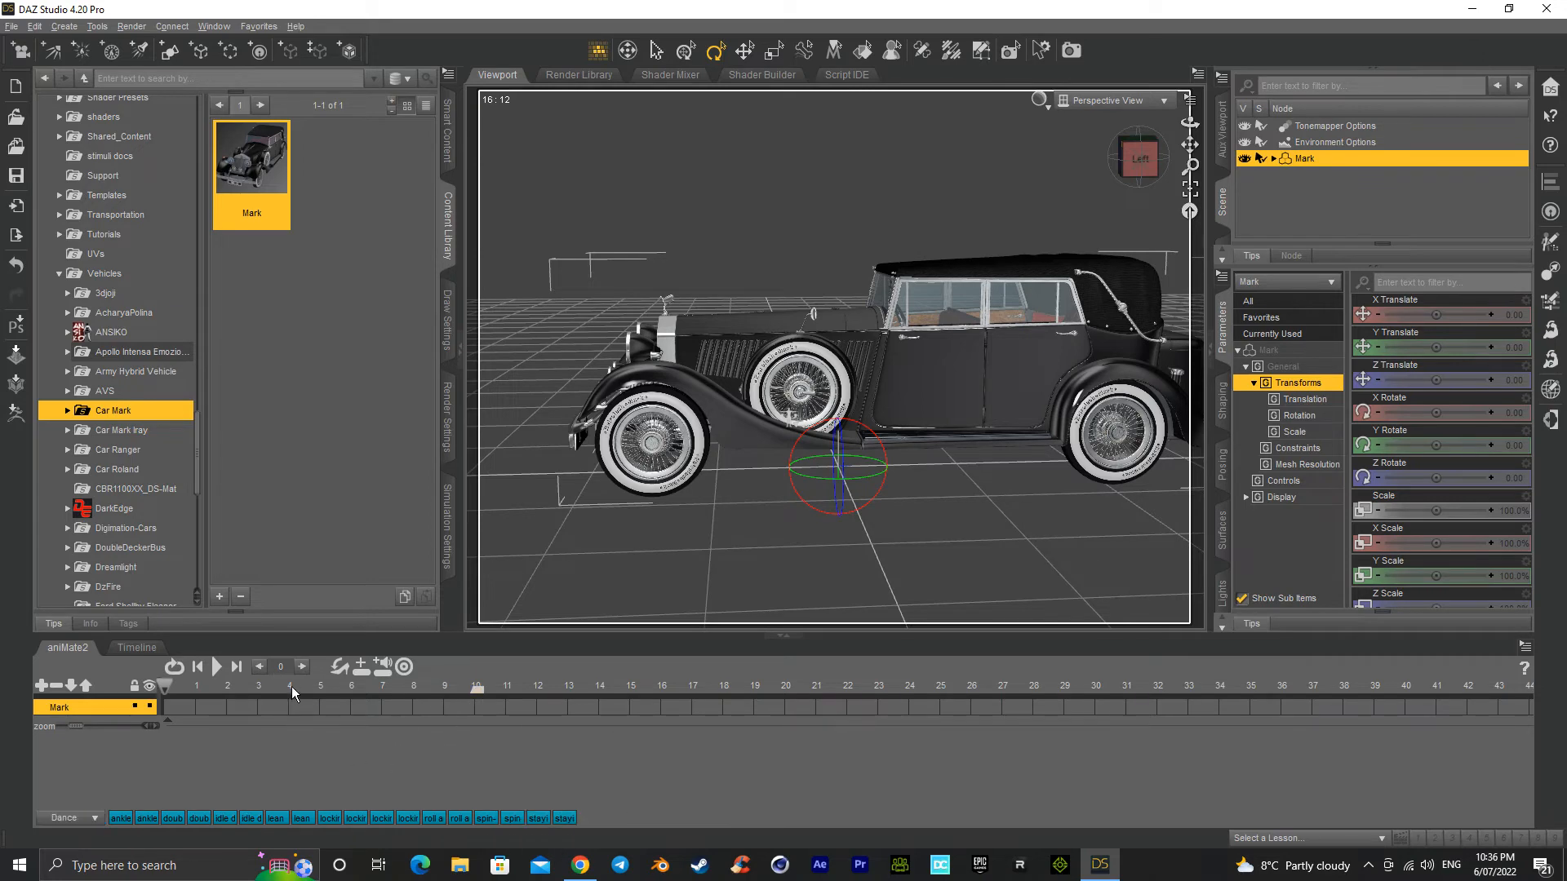
left_click(955, 389)
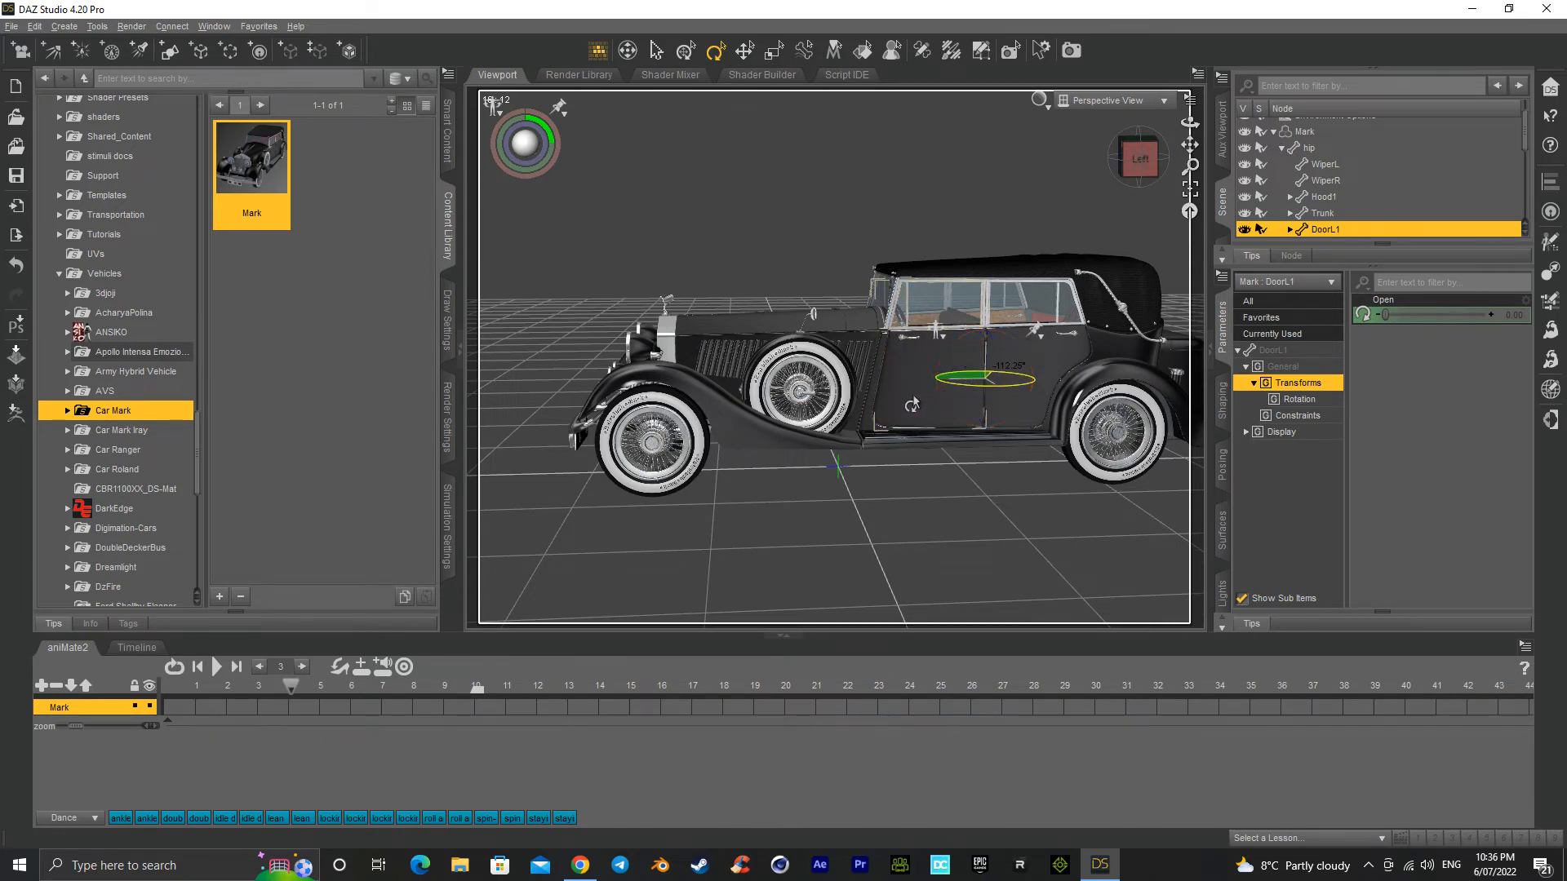
left_click_drag(991, 408, 1003, 400)
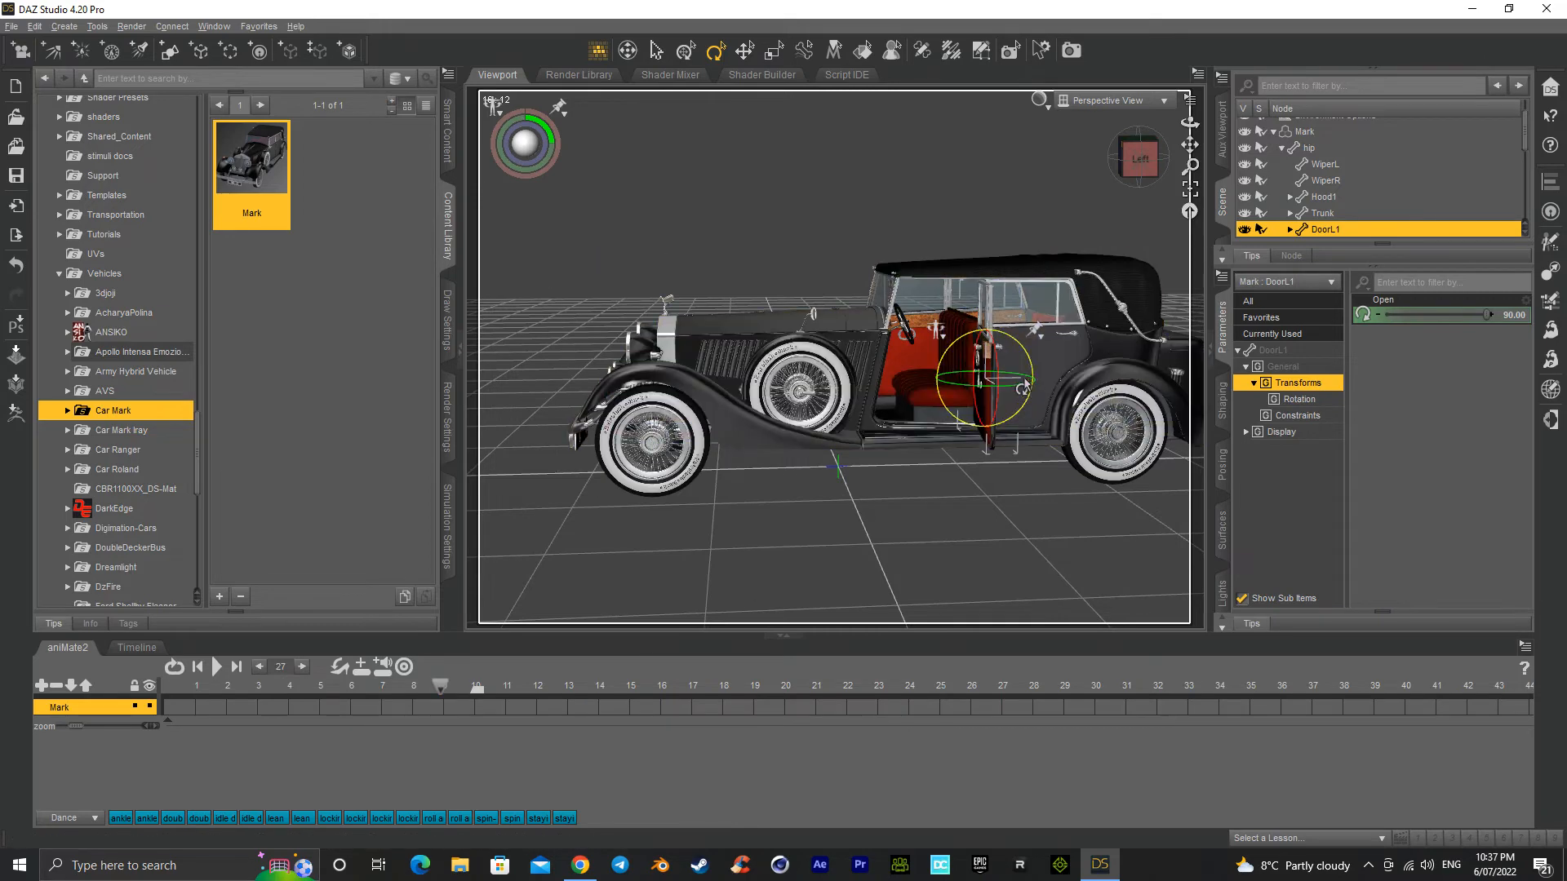
left_click_drag(1007, 396, 970, 402)
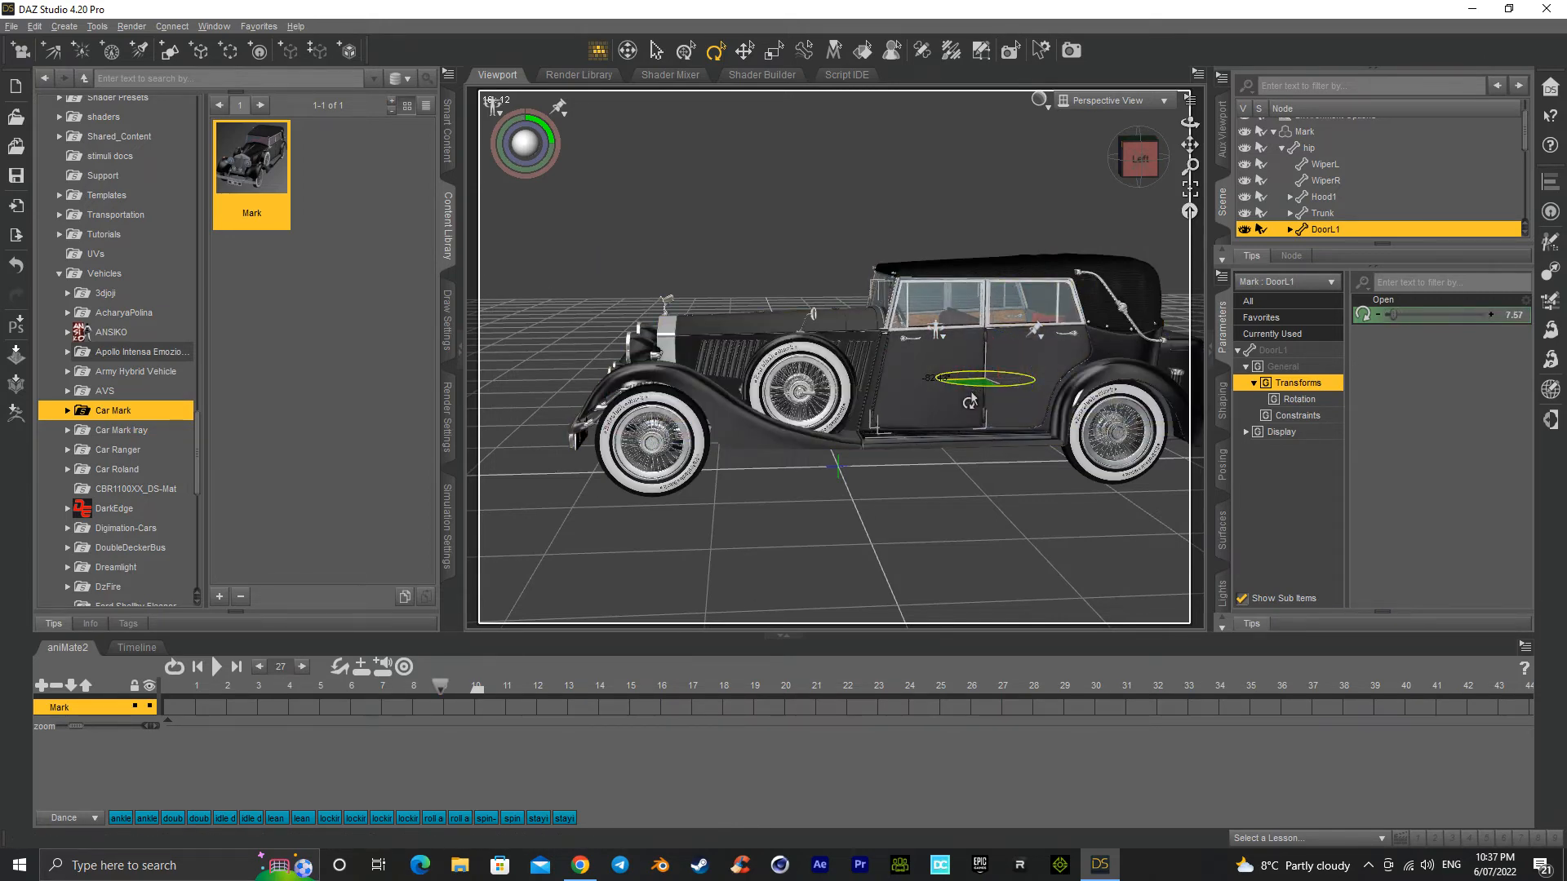
left_click(217, 667)
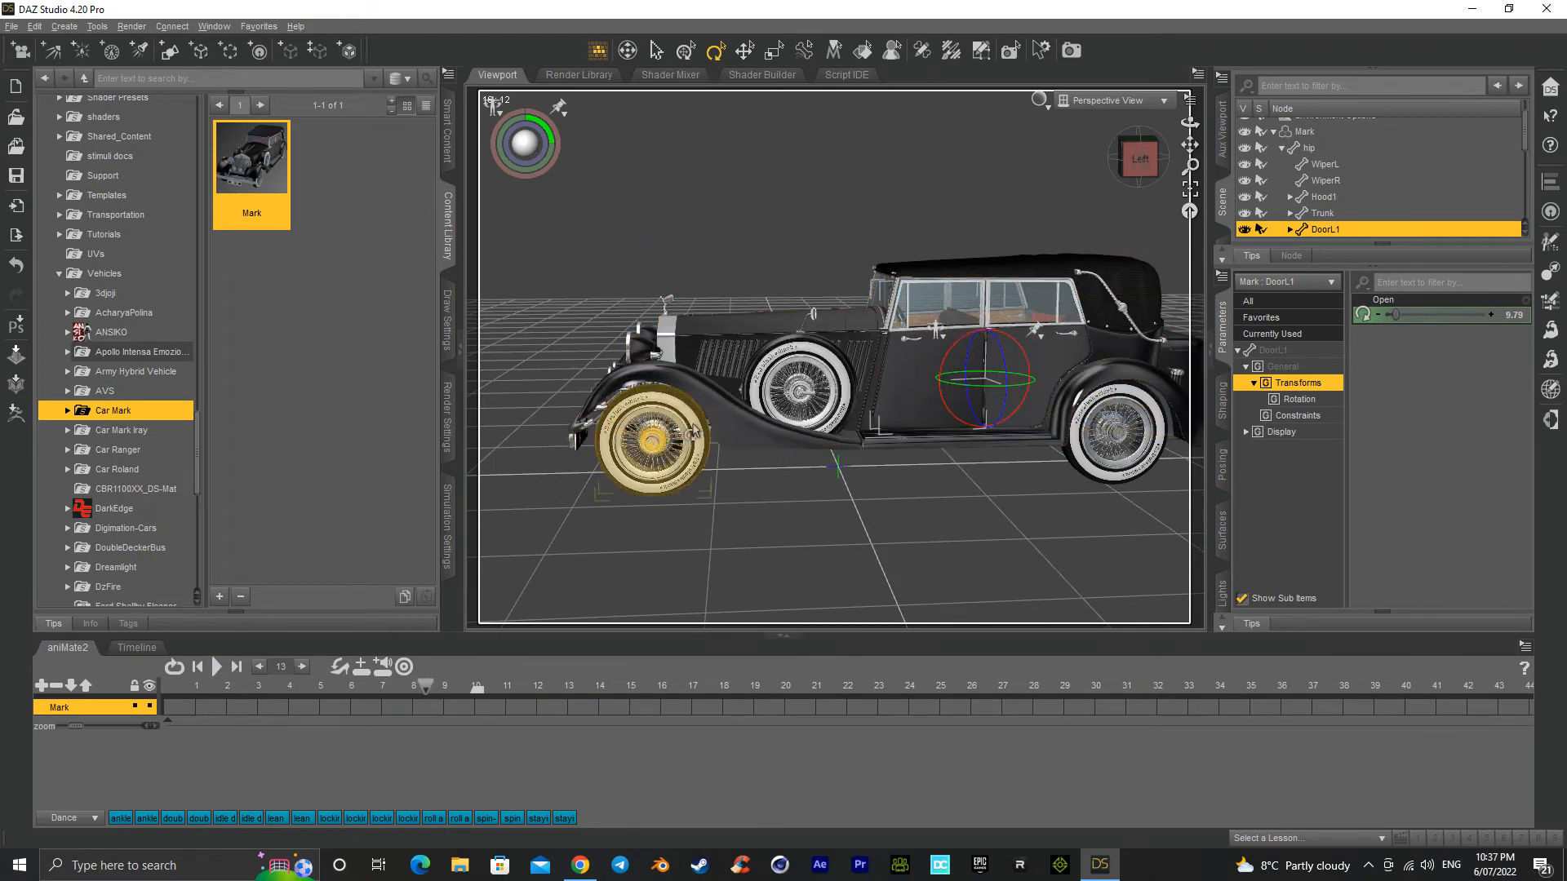
mouse_move(671, 490)
left_mouse_down()
mouse_move(692, 477)
mouse_move(628, 483)
mouse_move(612, 439)
mouse_move(641, 480)
mouse_move(607, 395)
mouse_move(626, 483)
mouse_move(645, 492)
mouse_move(718, 441)
mouse_move(666, 477)
left_mouse_up()
left_click(13, 26)
left_click(25, 45)
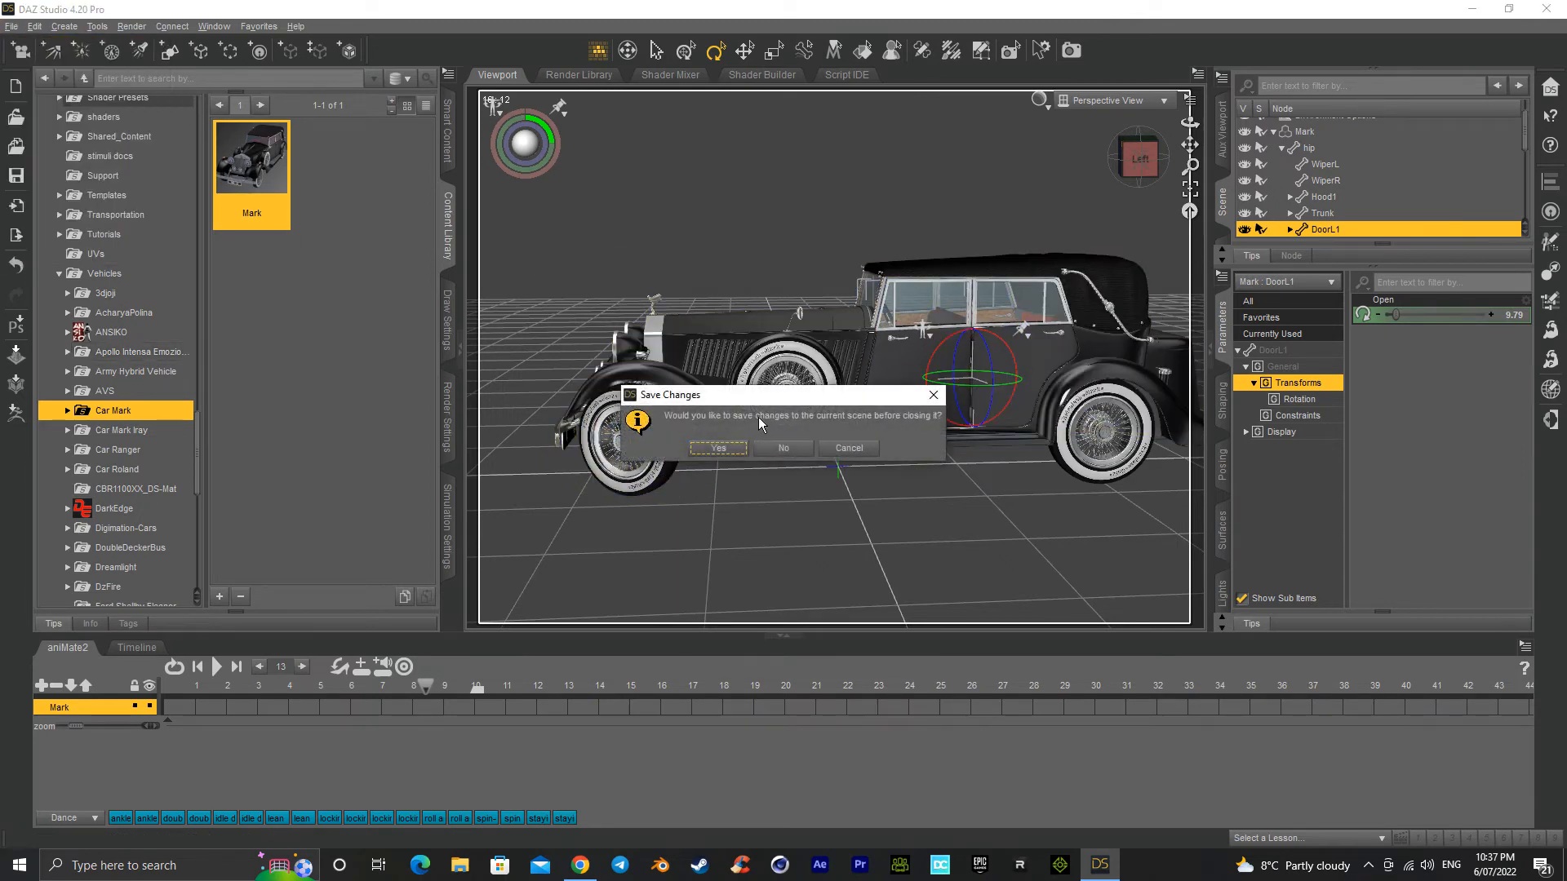
left_click(853, 449)
Step: Undo the car door's rotations one after another and then the loading of the Mark car, leaving the scene empty
left_click(35, 26)
left_click(35, 26)
left_click(35, 27)
left_click(45, 38)
left_click(35, 26)
left_click(49, 46)
left_click(35, 26)
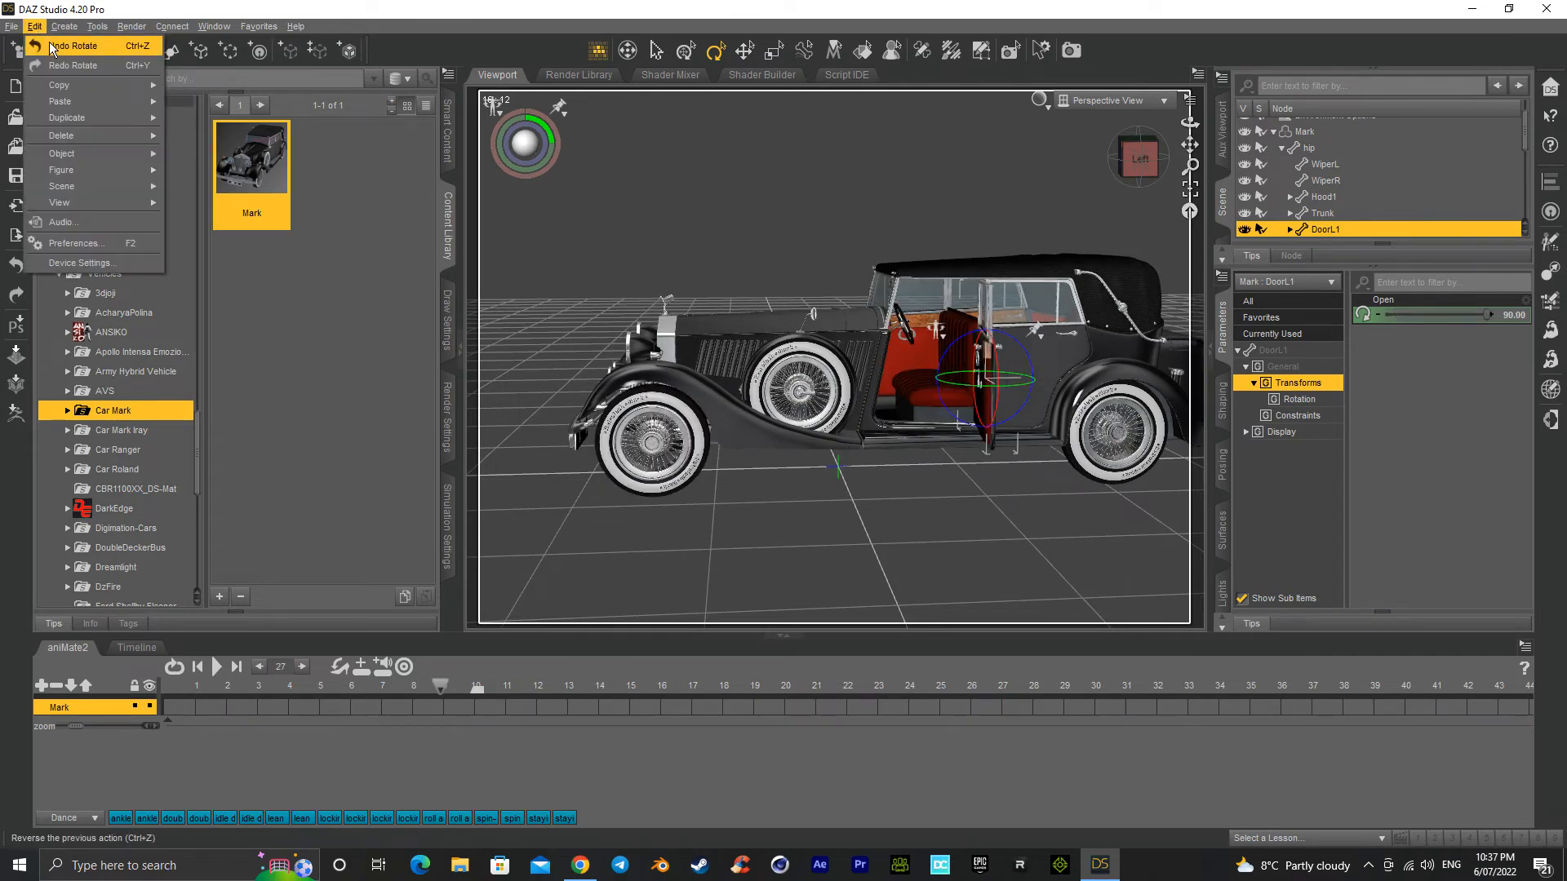
left_click(50, 46)
left_click(35, 26)
left_click(49, 45)
left_click(35, 26)
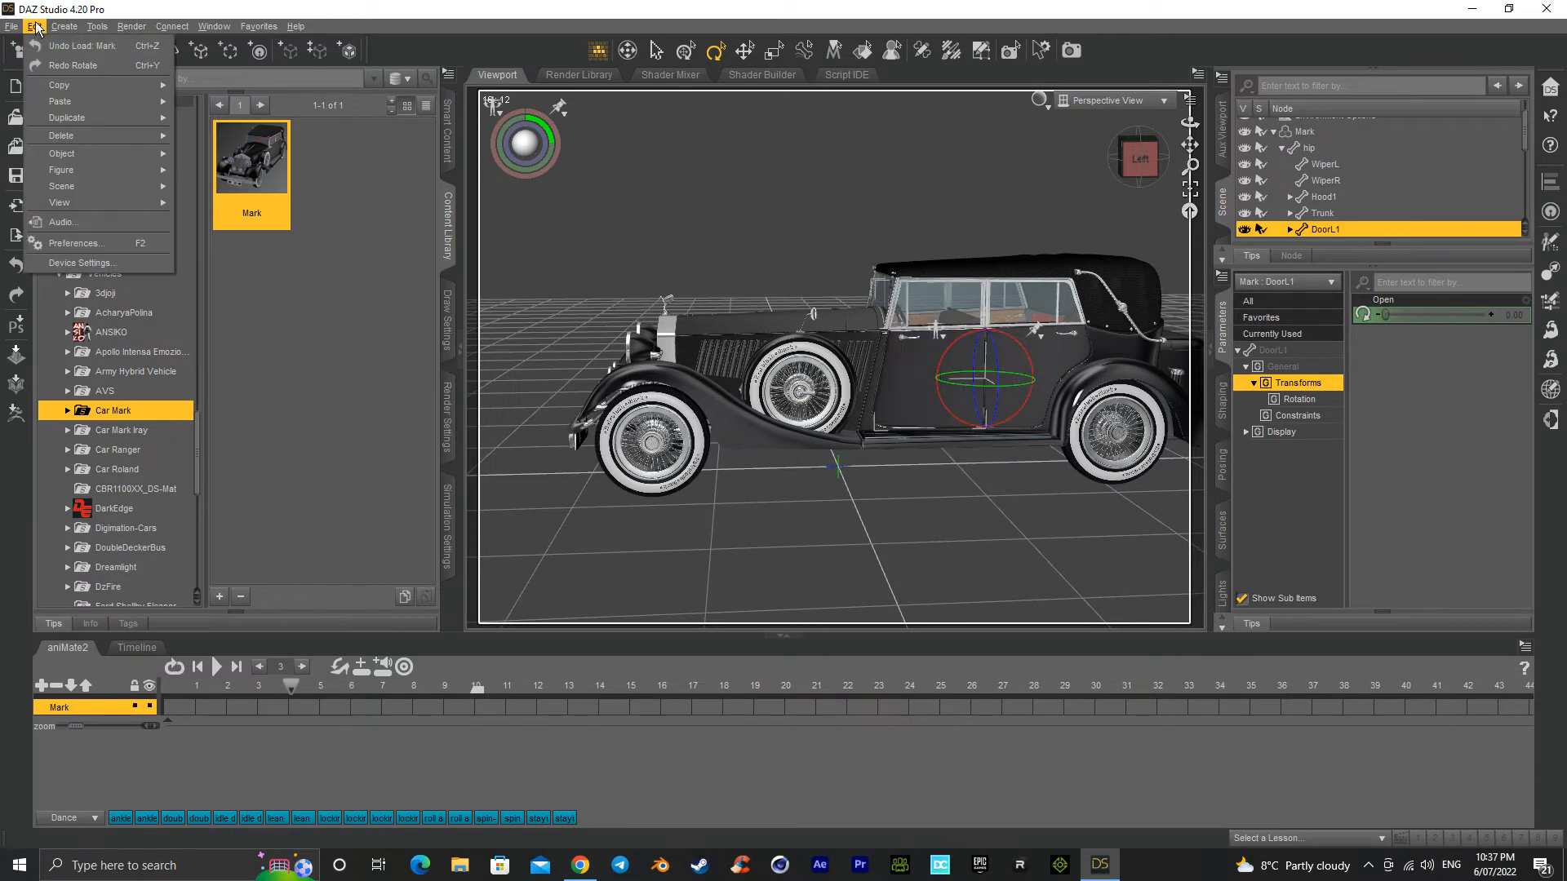
left_click(51, 46)
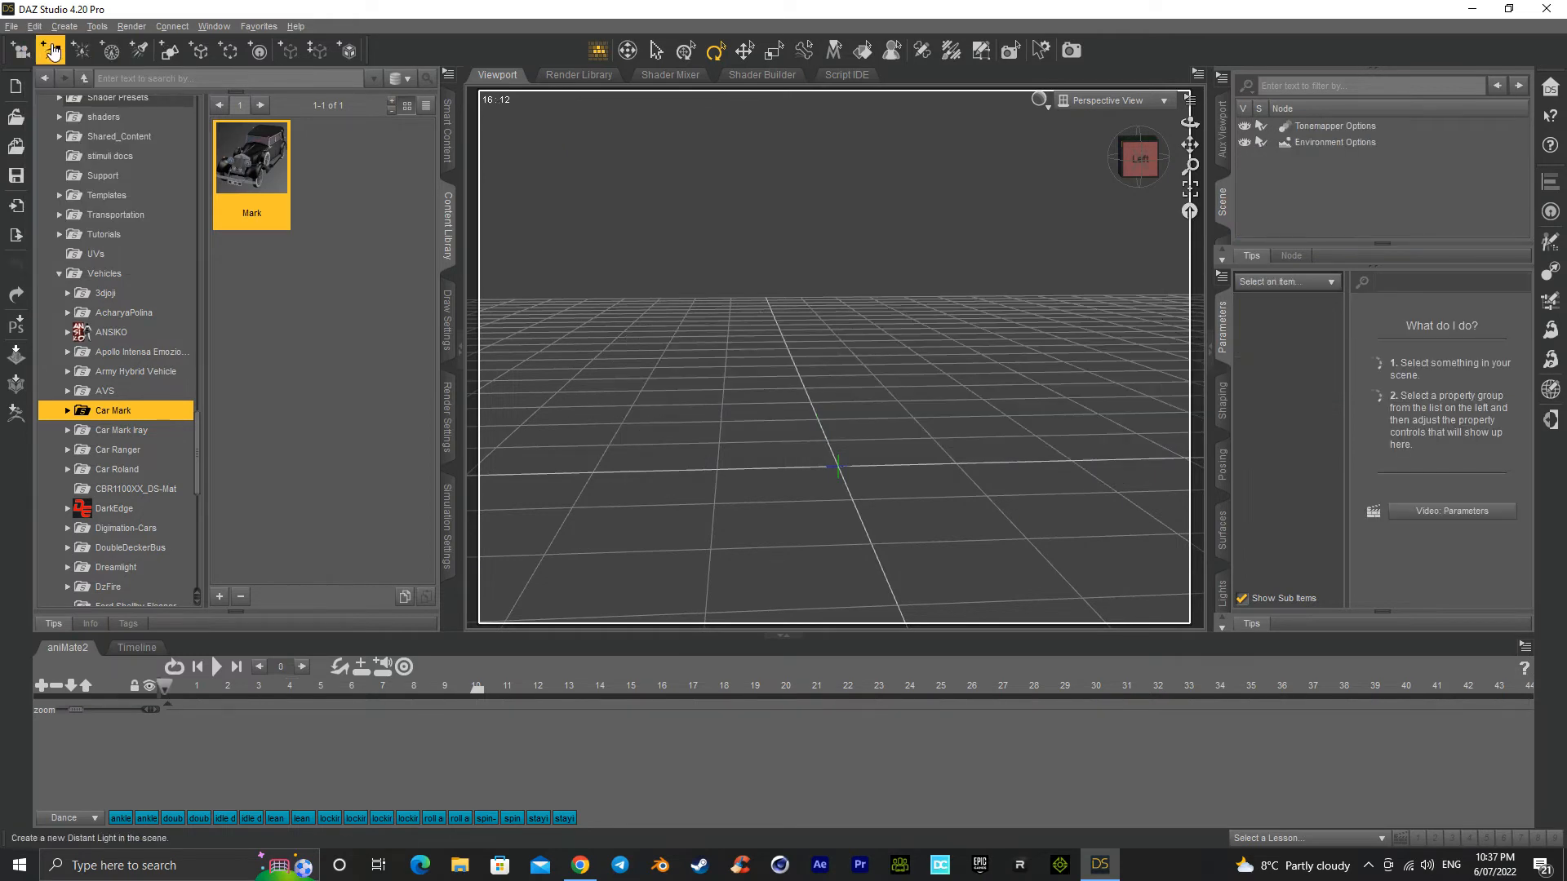
Step: Load the Hell Motorcycle into the scene from the Vehicles folder and frame it in the viewport
left_click(123, 471)
left_click(121, 528)
scroll(115, 535, "down", 3)
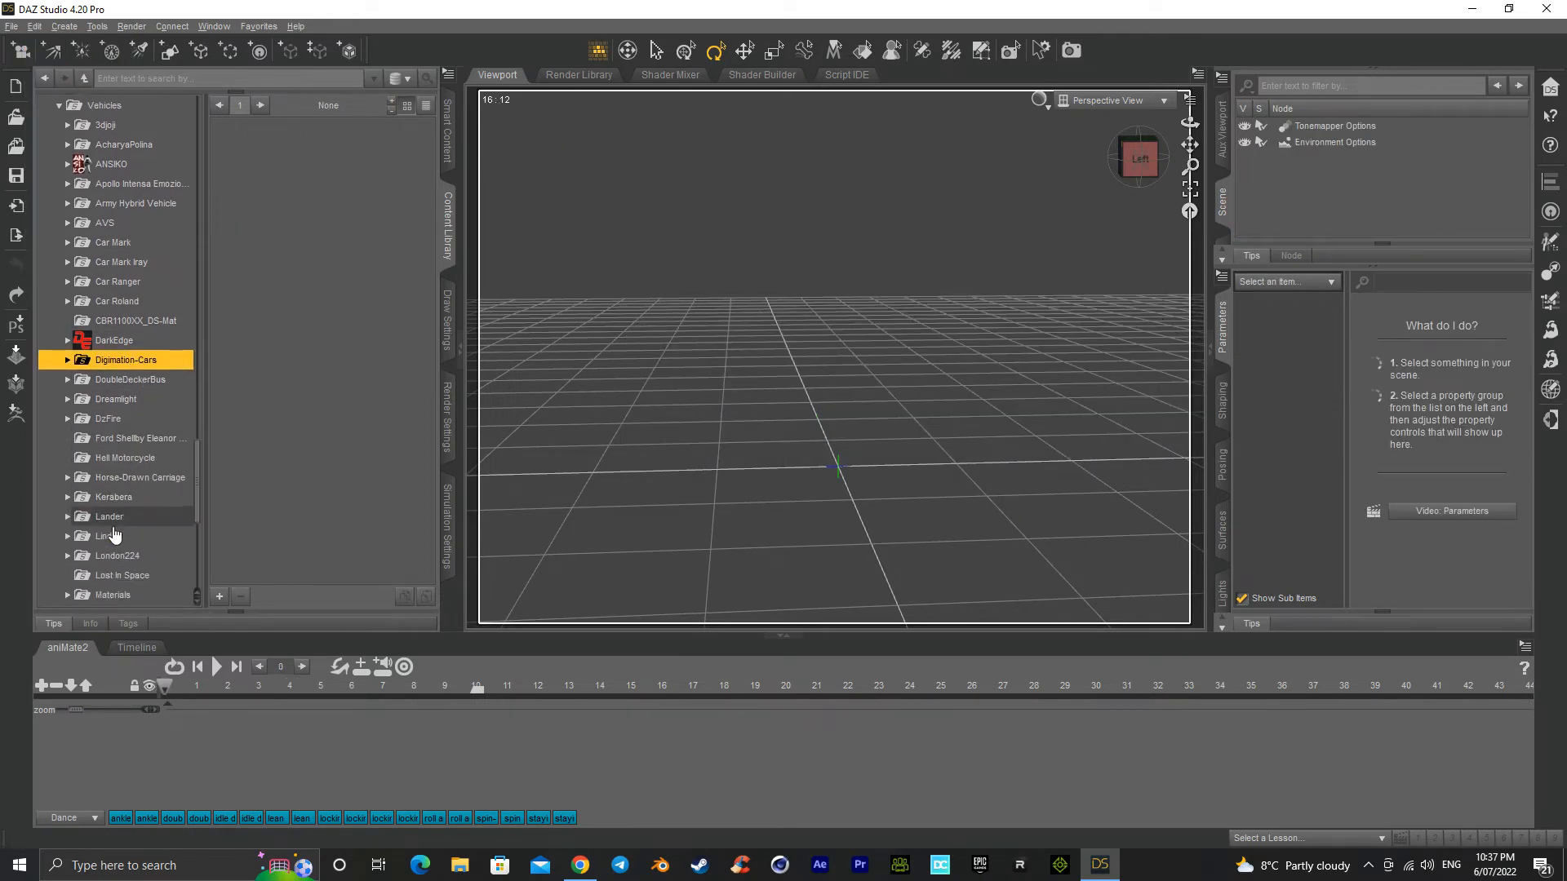
left_click(74, 458)
double_click(254, 167)
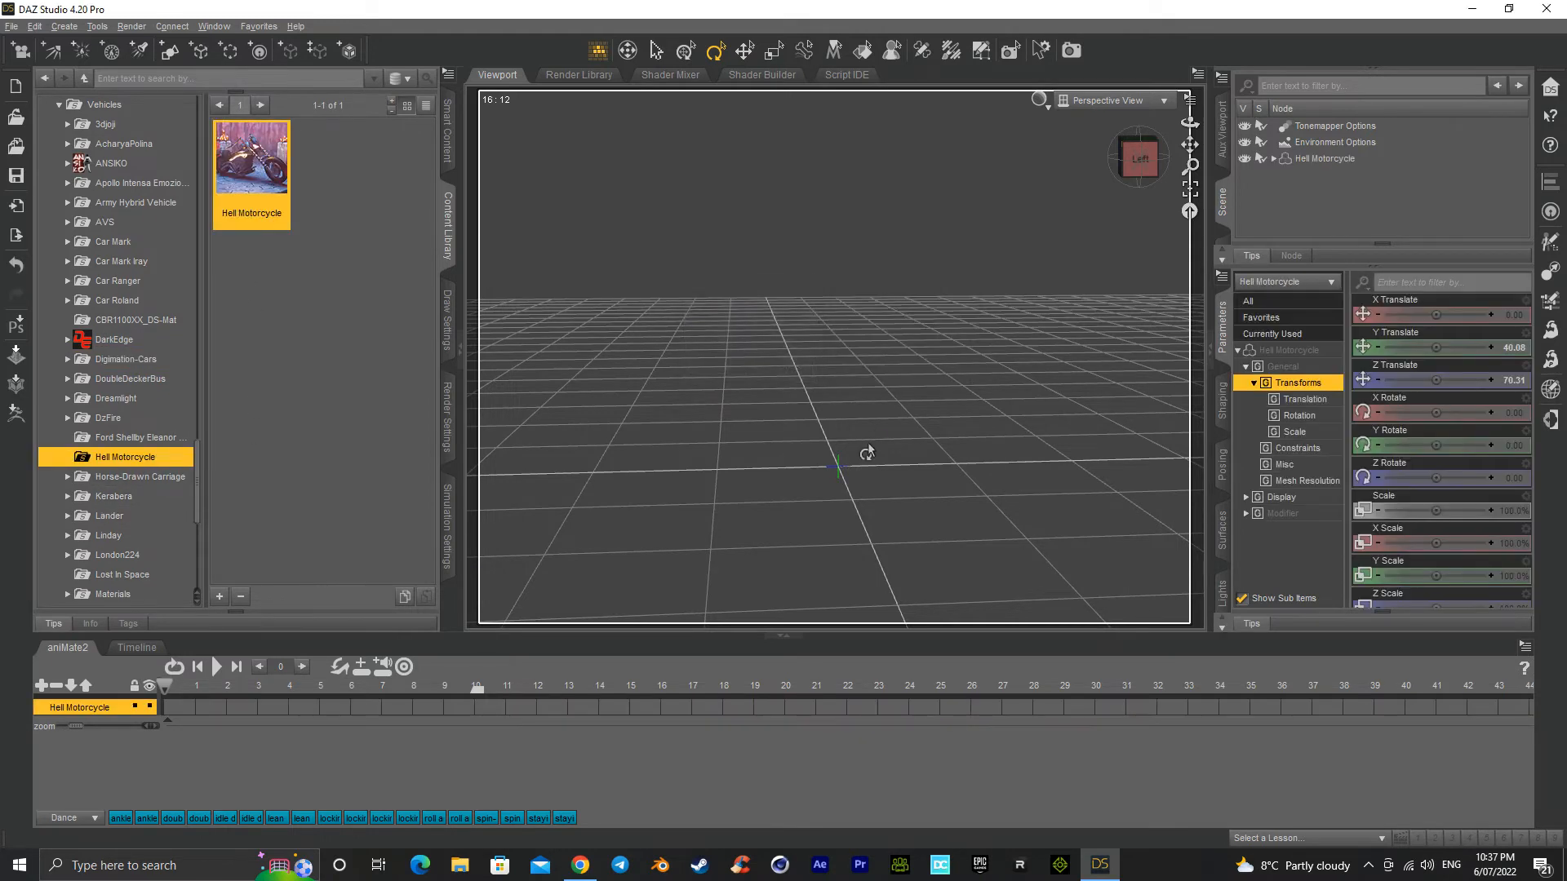
left_click_drag(1150, 160, 1020, 331)
scroll(1017, 333, "up", 5)
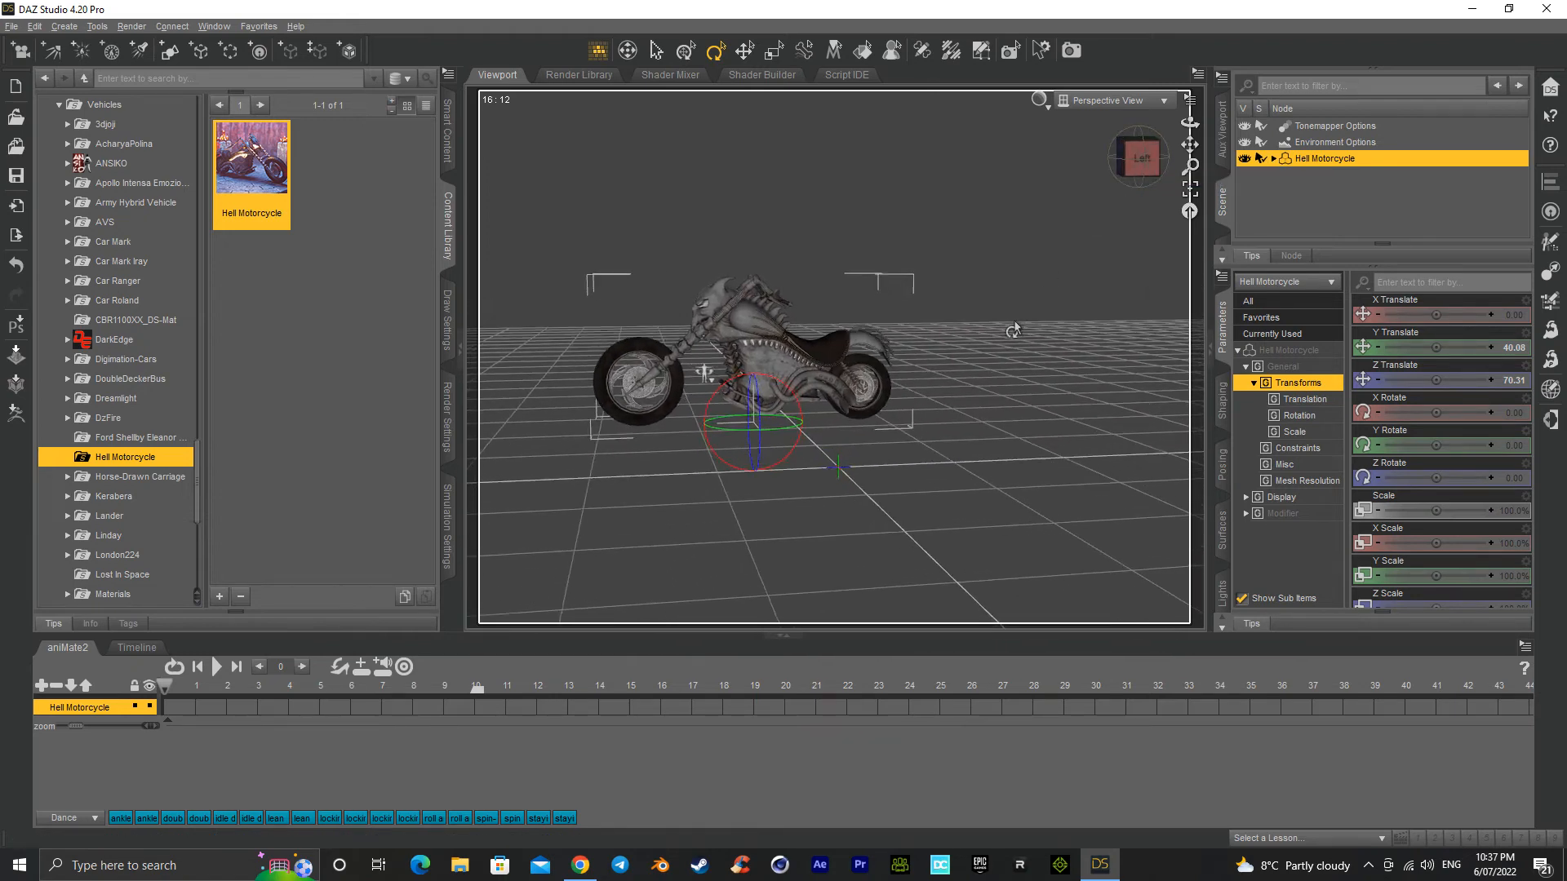
left_click(1189, 189)
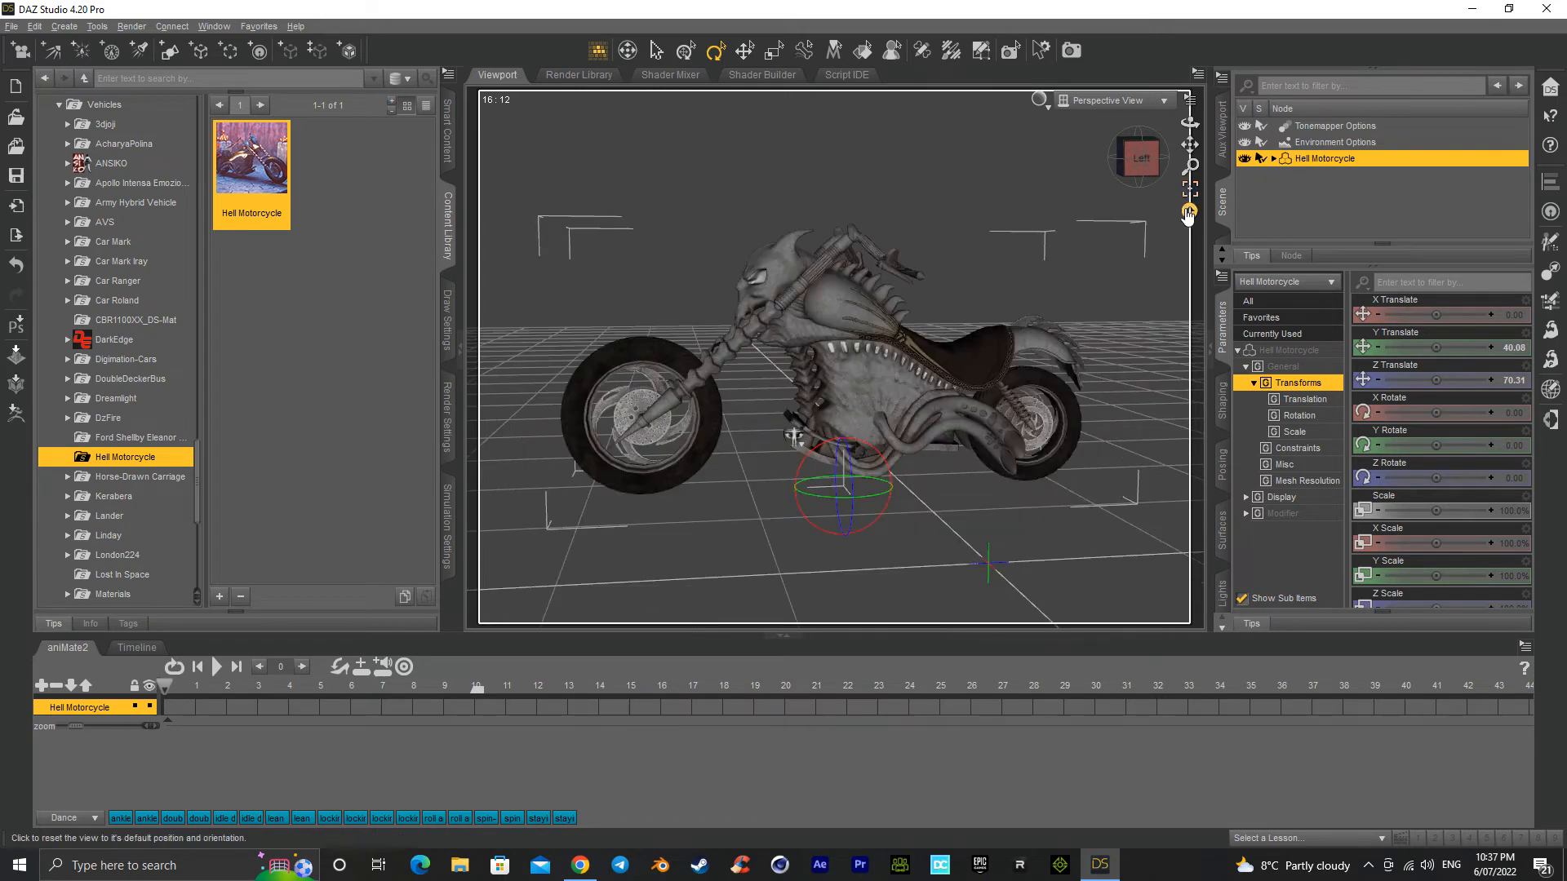
Step: Lower the motorcycle to a Y Translate of about 21.50 and turn it to a Y Rotate of about -5.19
left_click(746, 50)
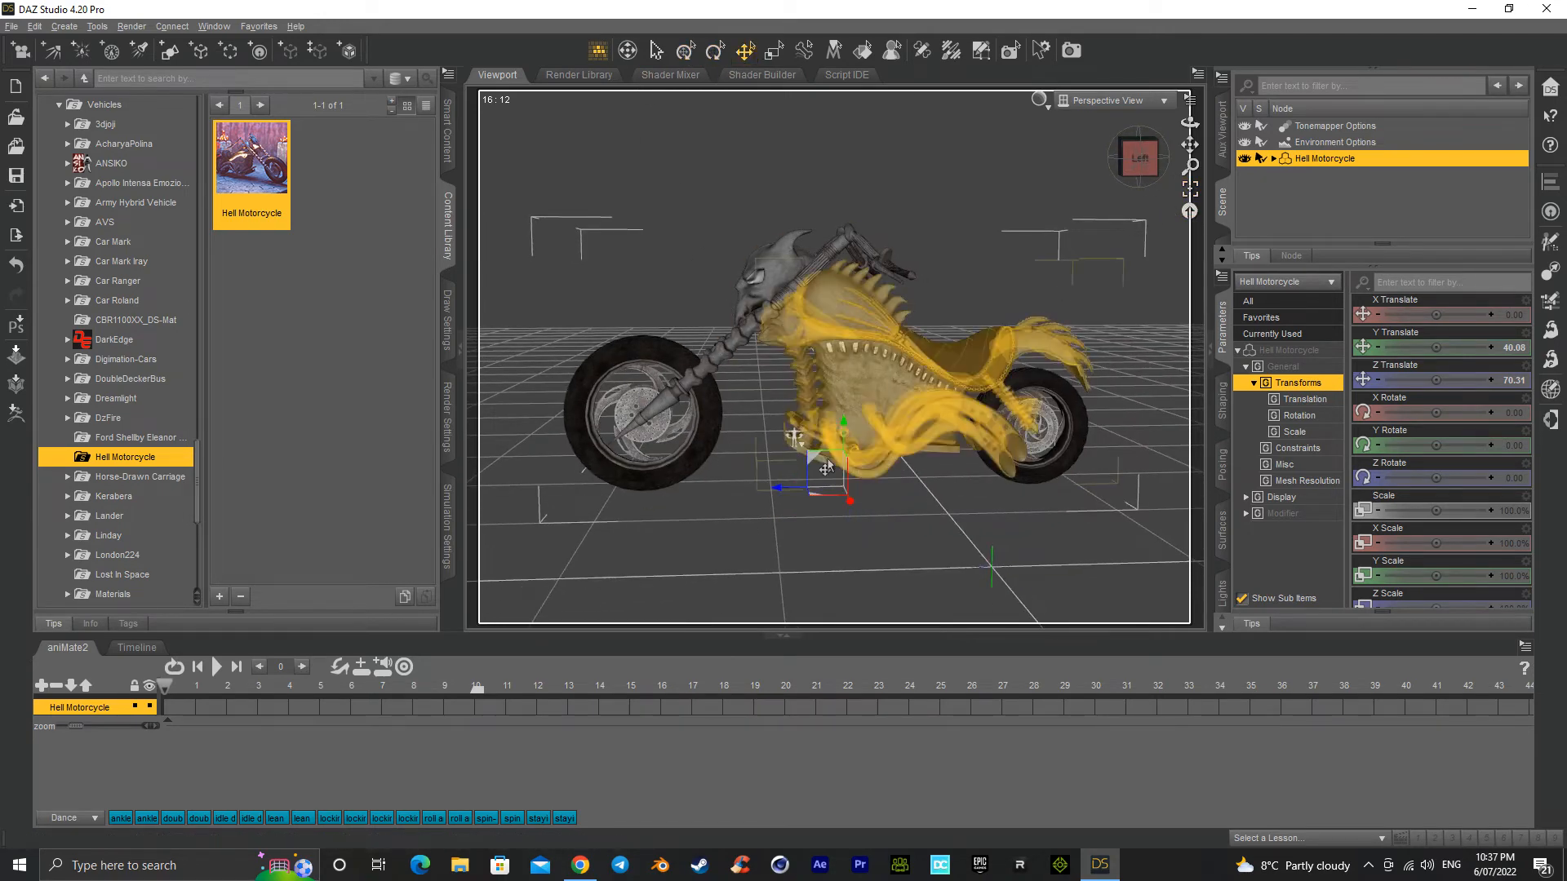
left_click_drag(847, 432, 848, 472)
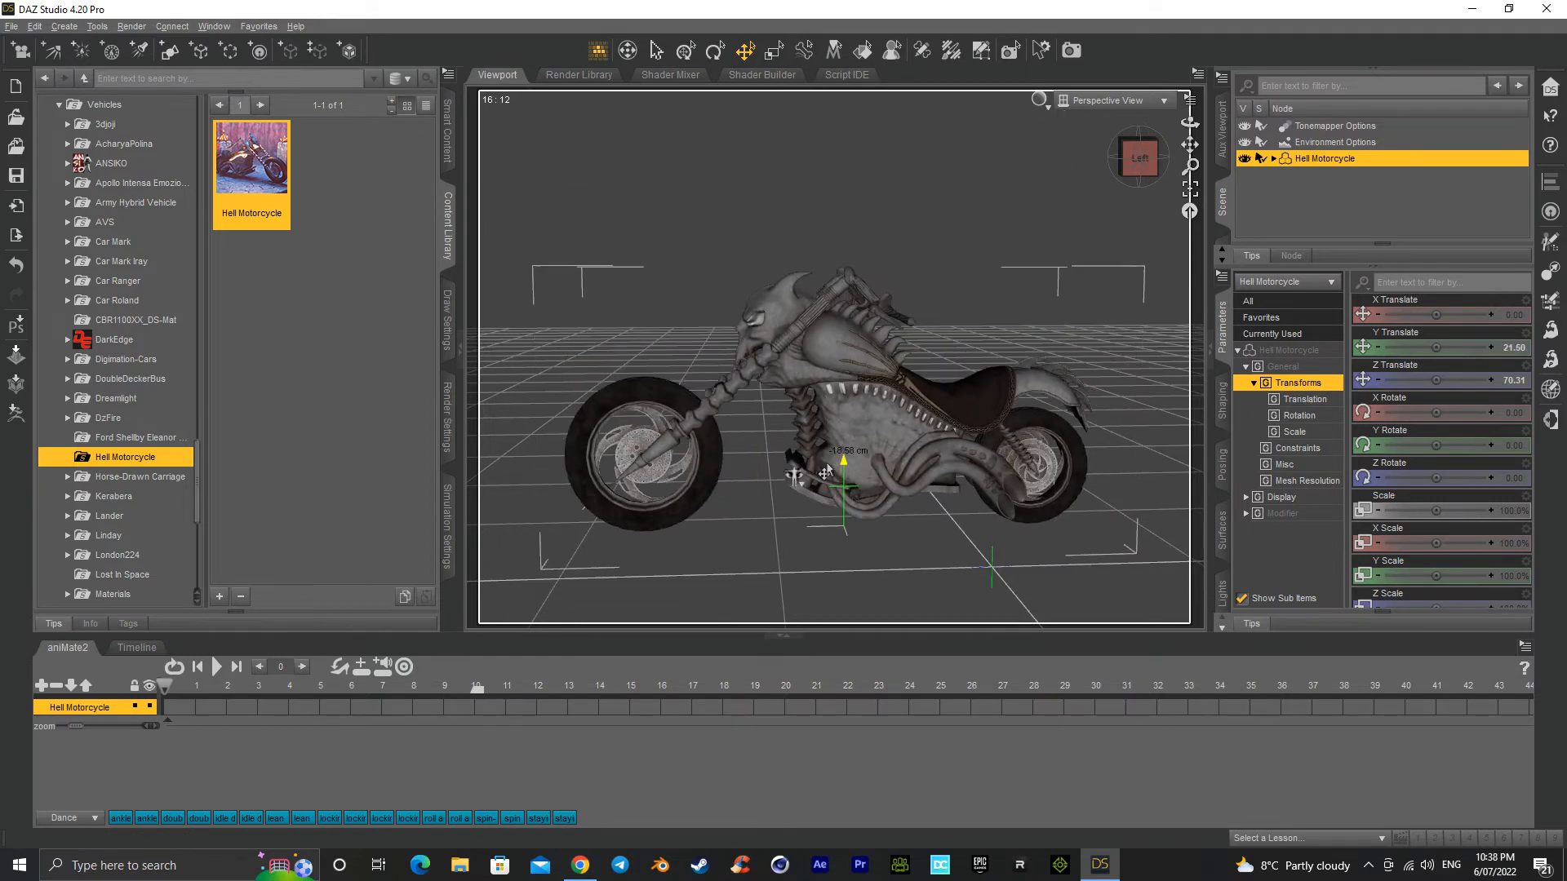
left_click(715, 50)
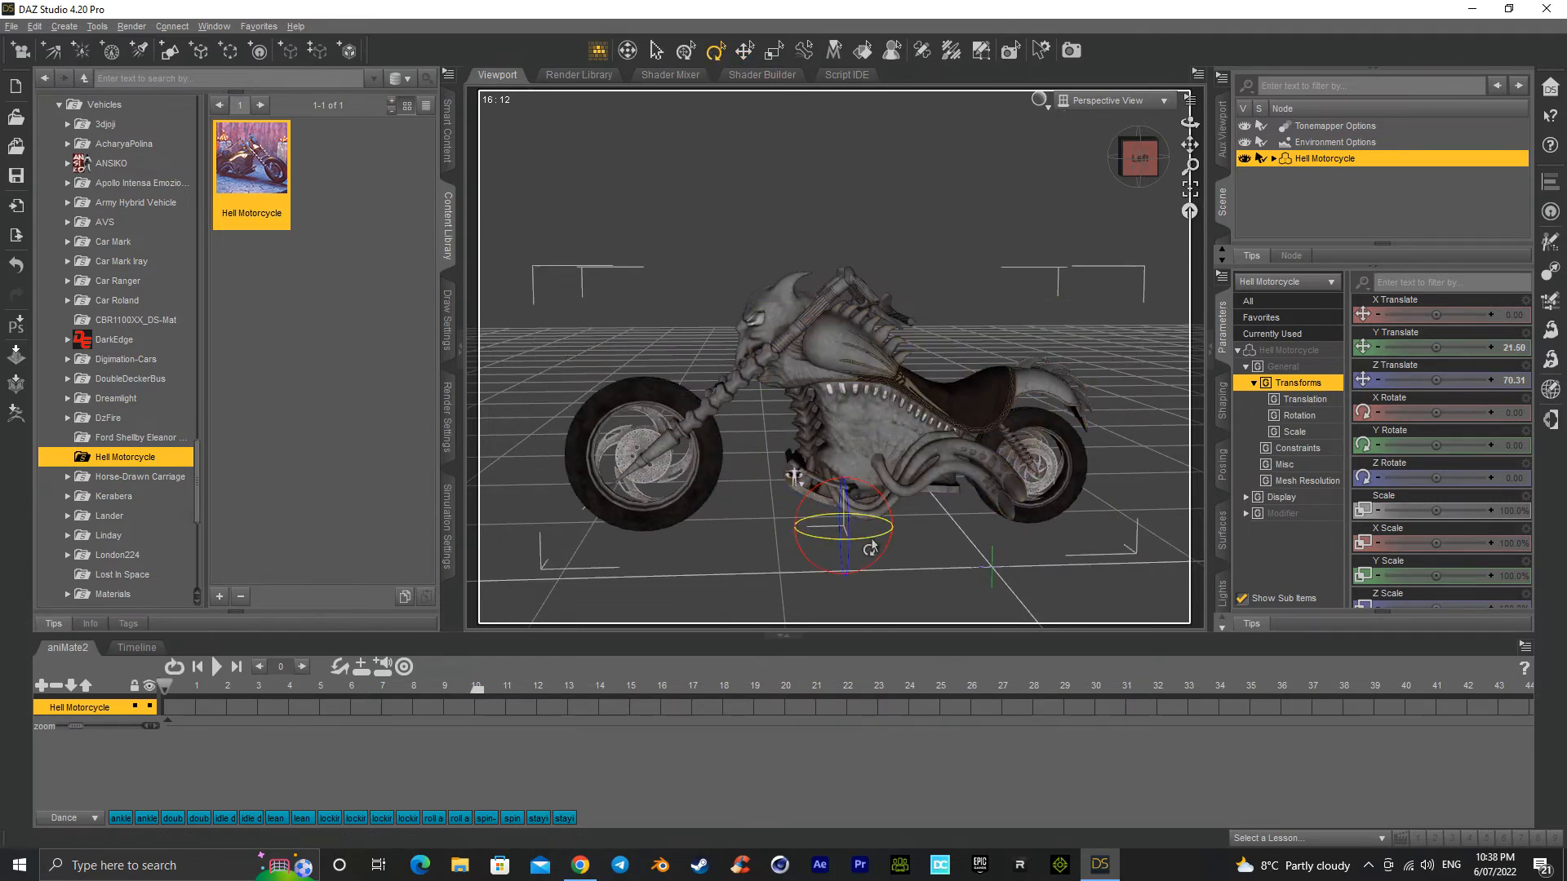
mouse_move(859, 542)
left_mouse_down()
mouse_move(914, 547)
mouse_move(866, 545)
left_mouse_up()
Step: Preview the motorcycle in NVIDIA Iray, view it from a raised angle, and return the draw style to Texture Shaded
left_click(625, 49)
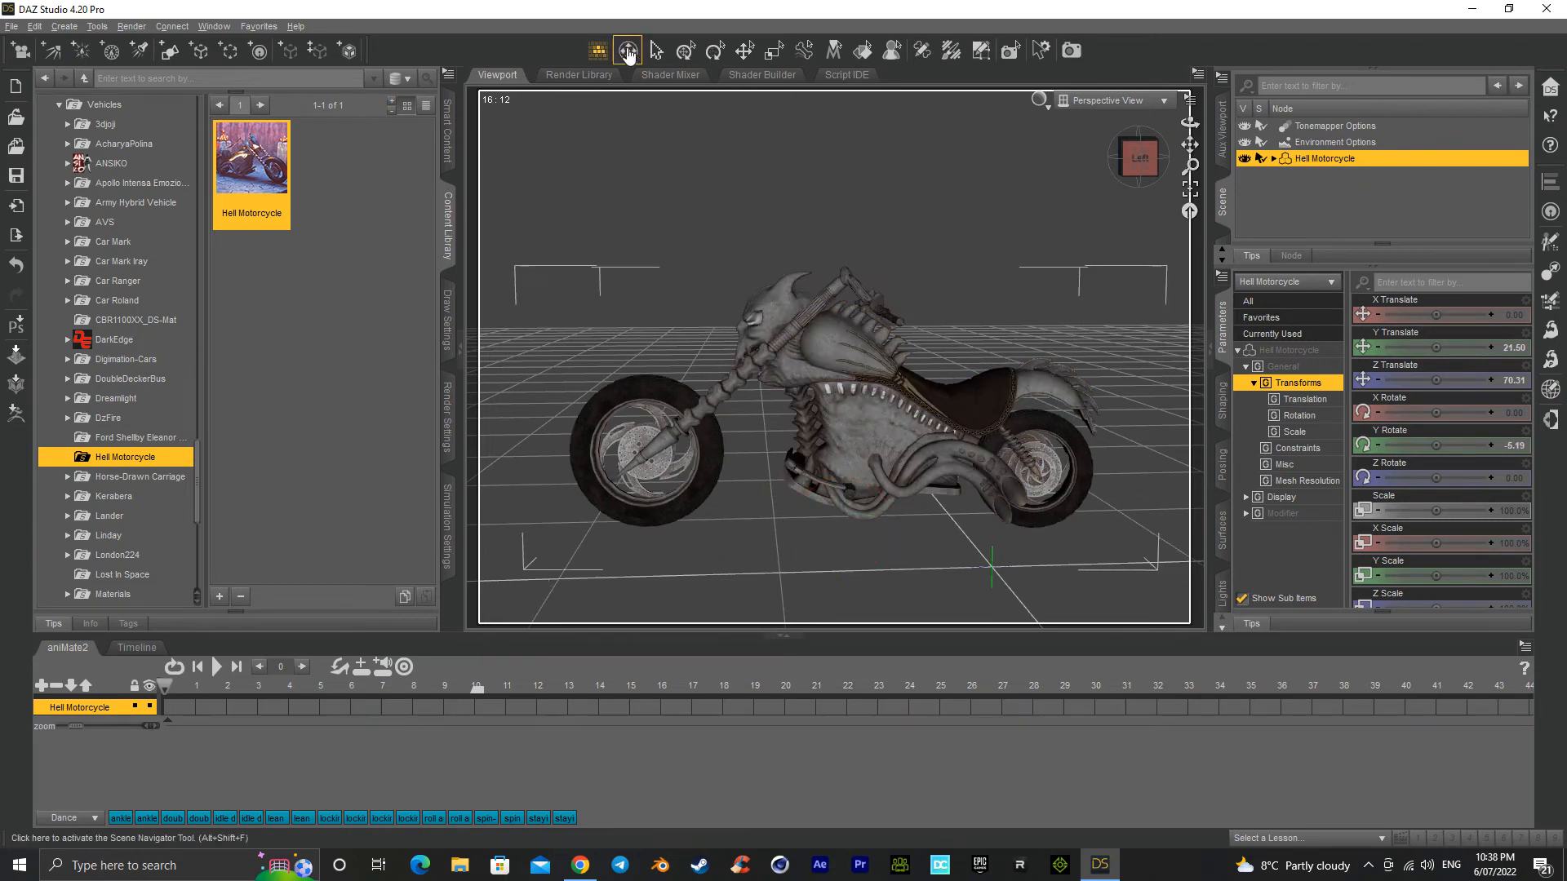
scroll(834, 357, "up", 6)
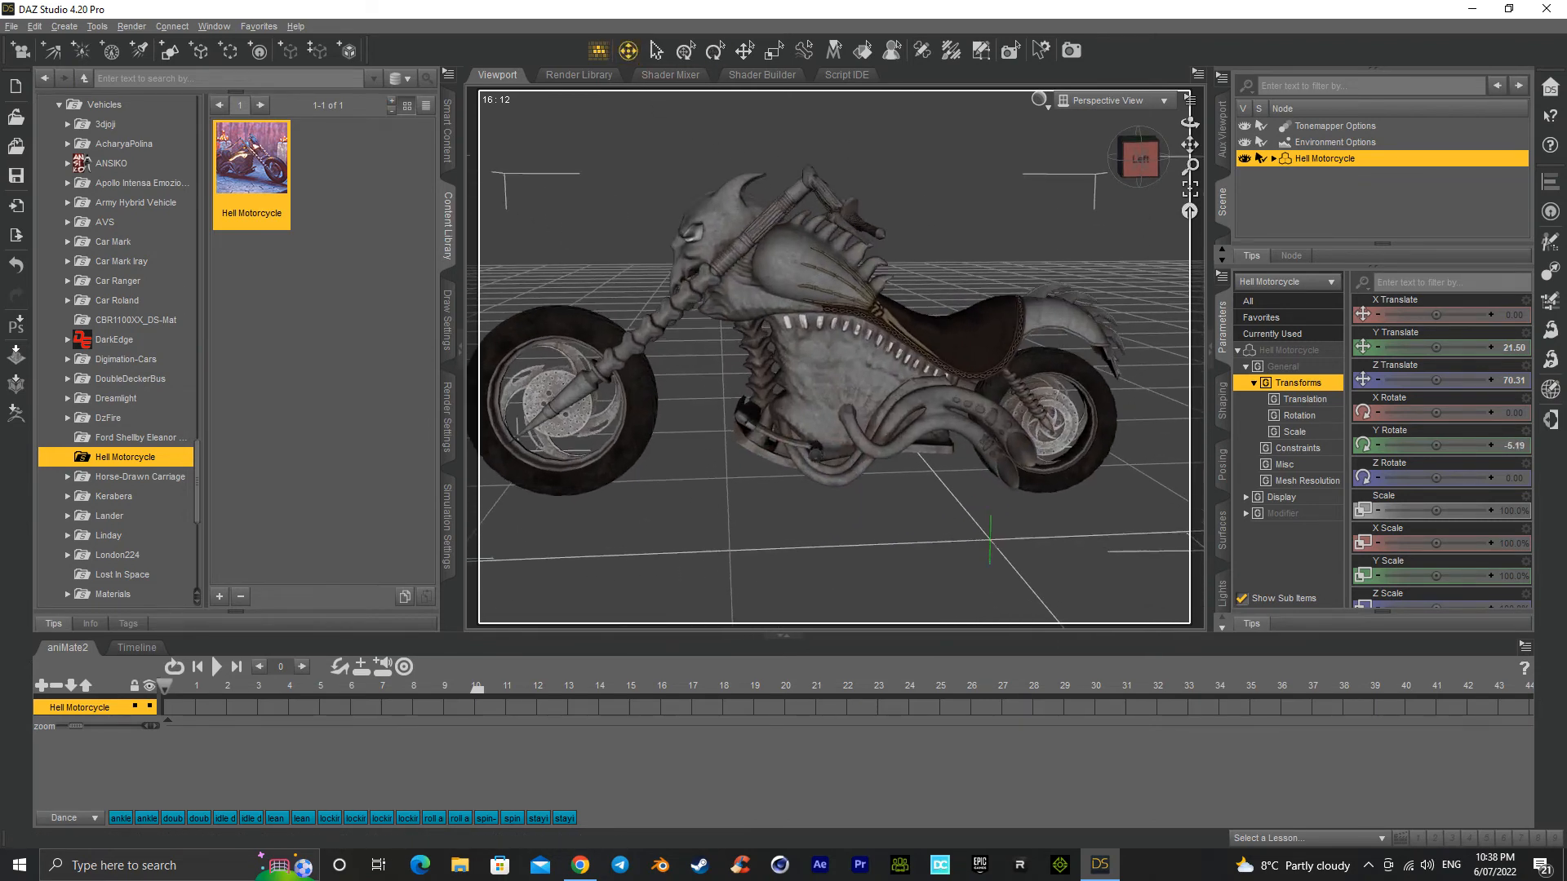
scroll(833, 356, "down", 8)
scroll(834, 356, "up", 4)
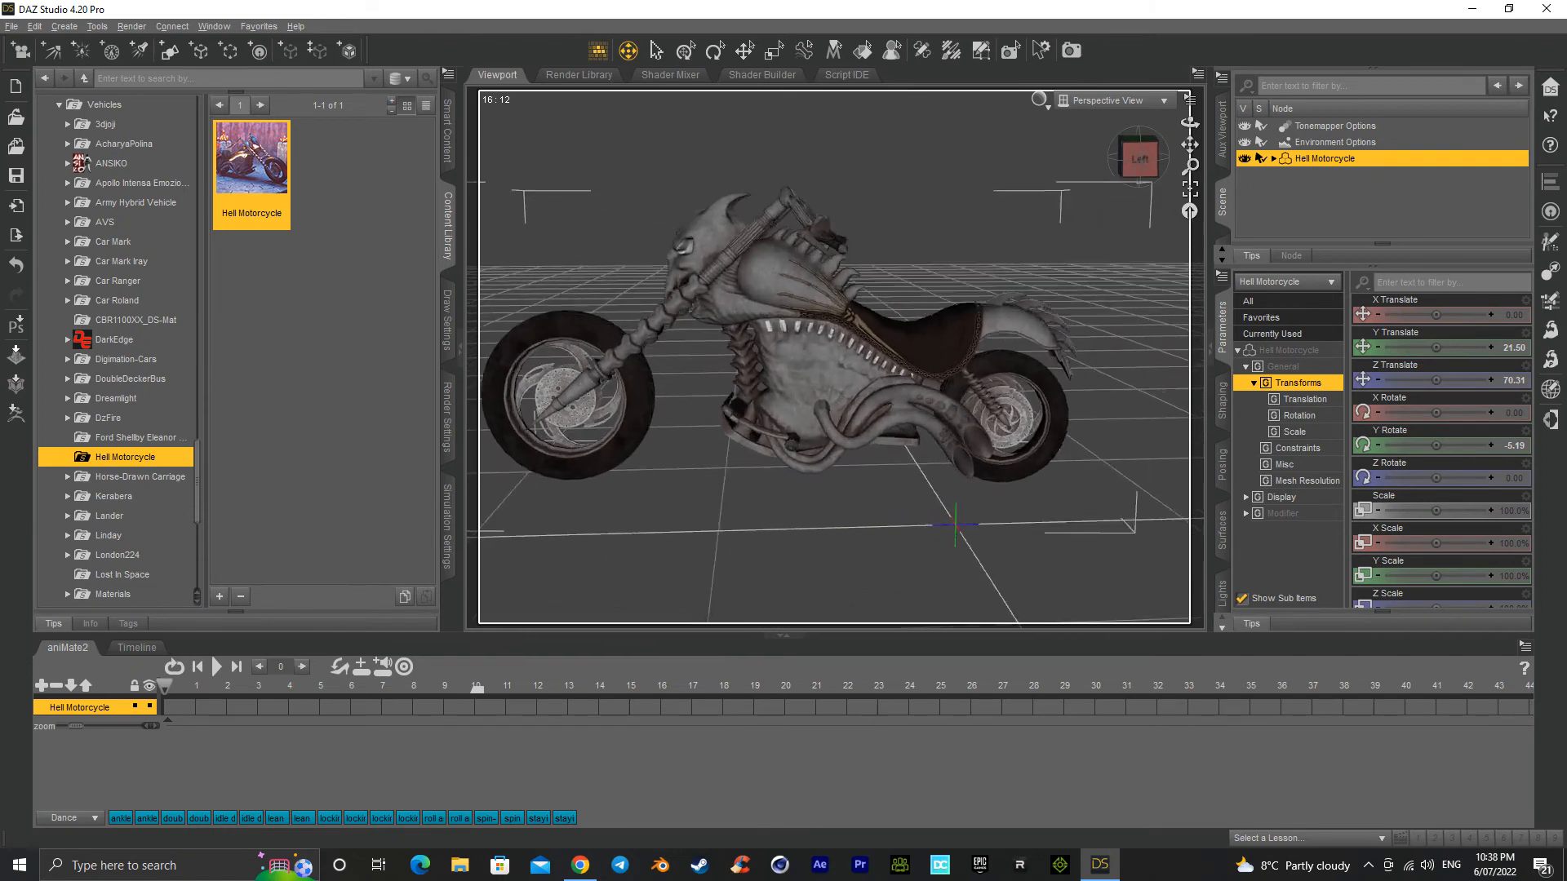
left_click_drag(833, 357, 865, 399)
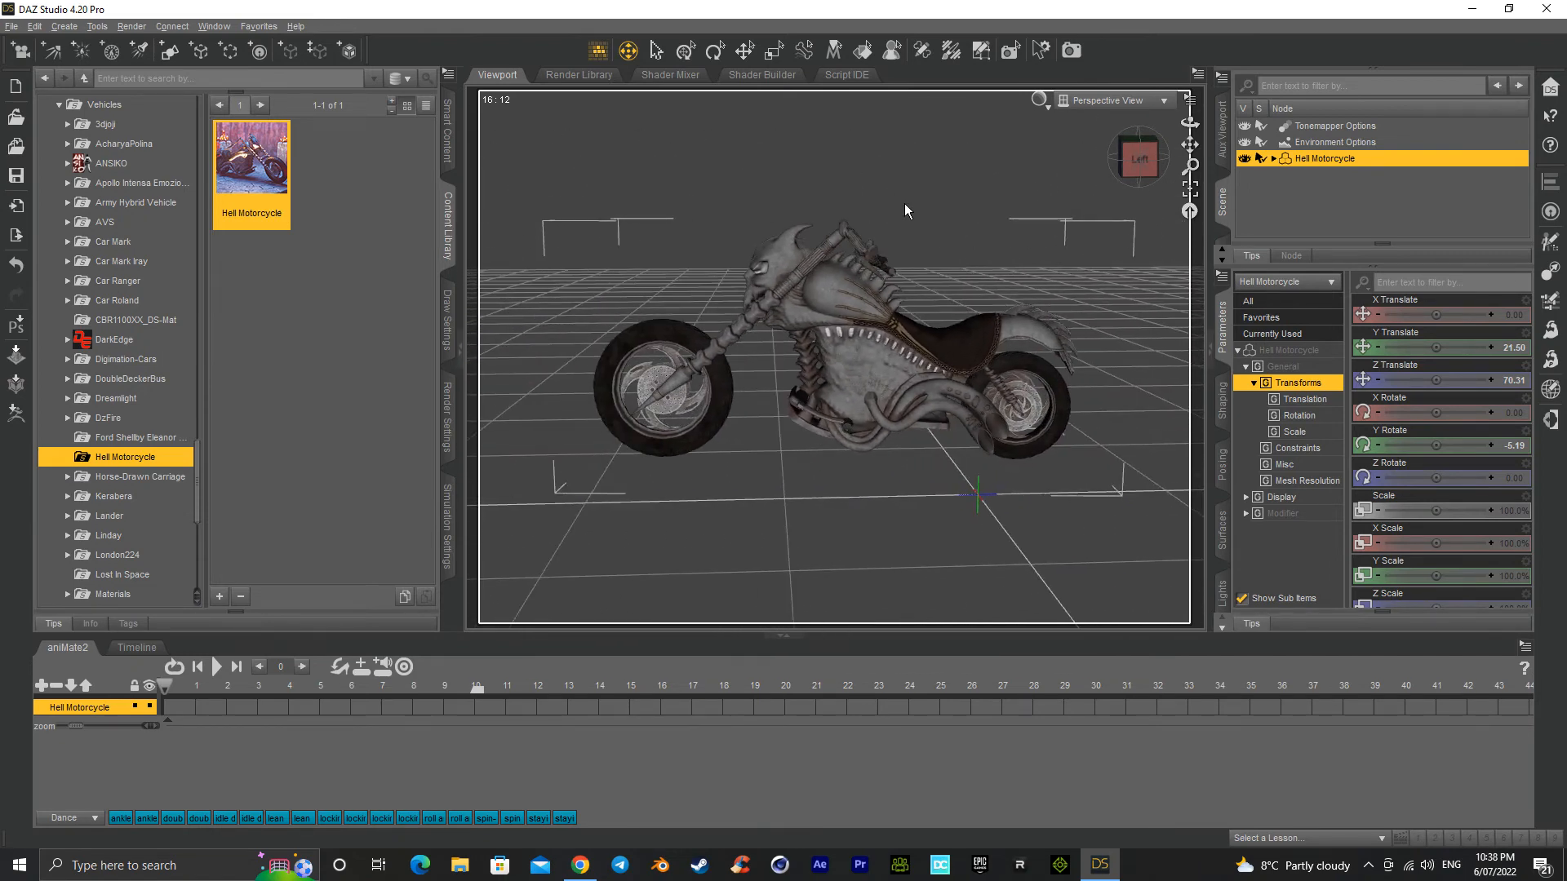
left_click(1049, 110)
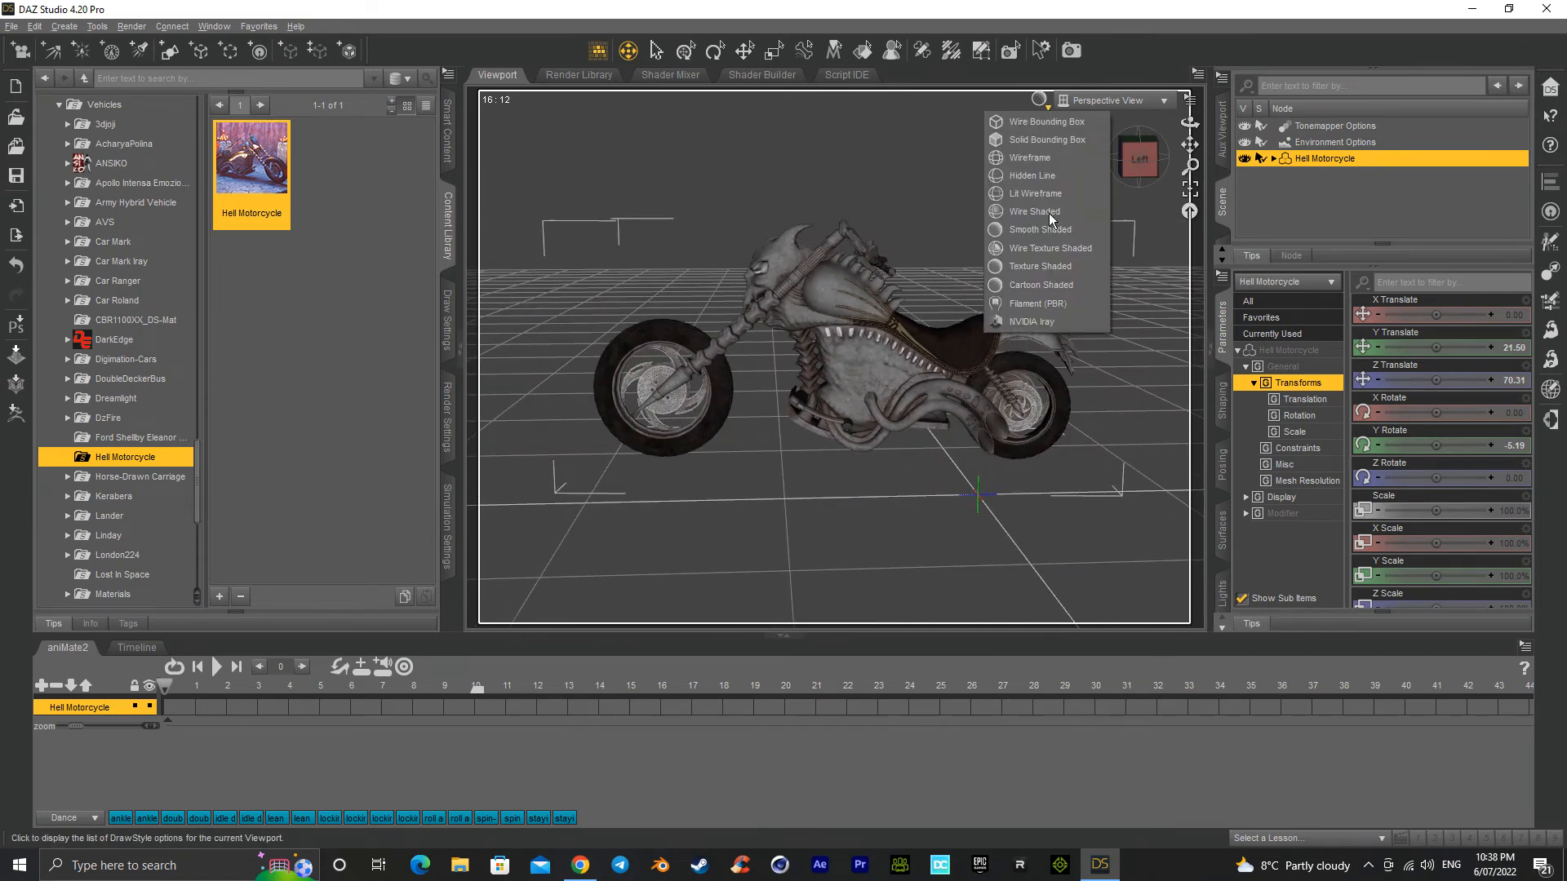
left_click(1051, 321)
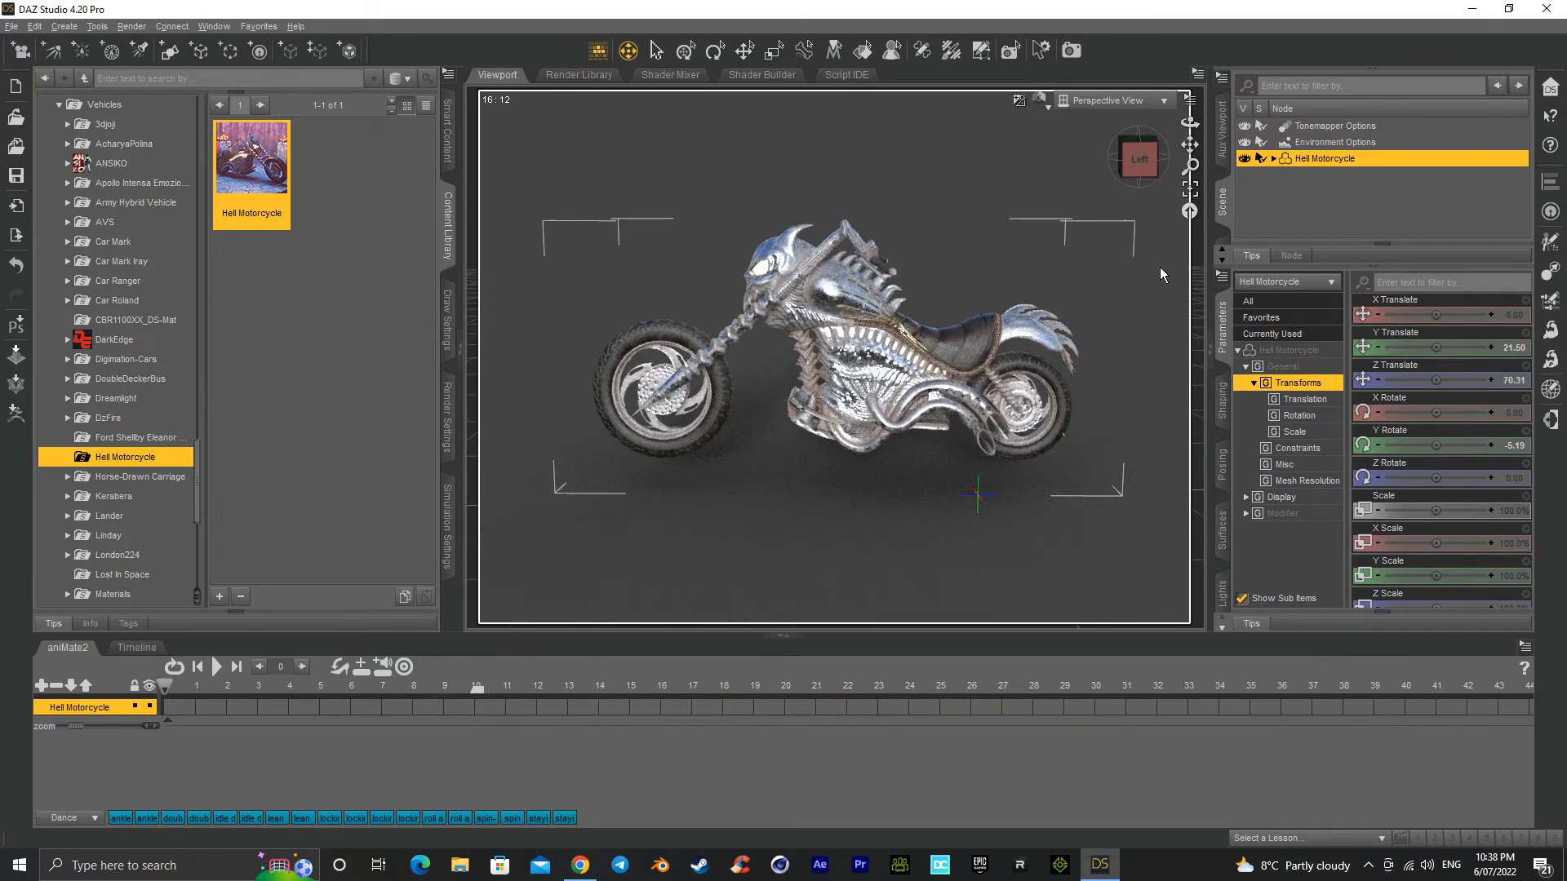
mouse_move(1136, 153)
left_mouse_down()
mouse_move(1178, 176)
mouse_move(1132, 171)
left_mouse_up()
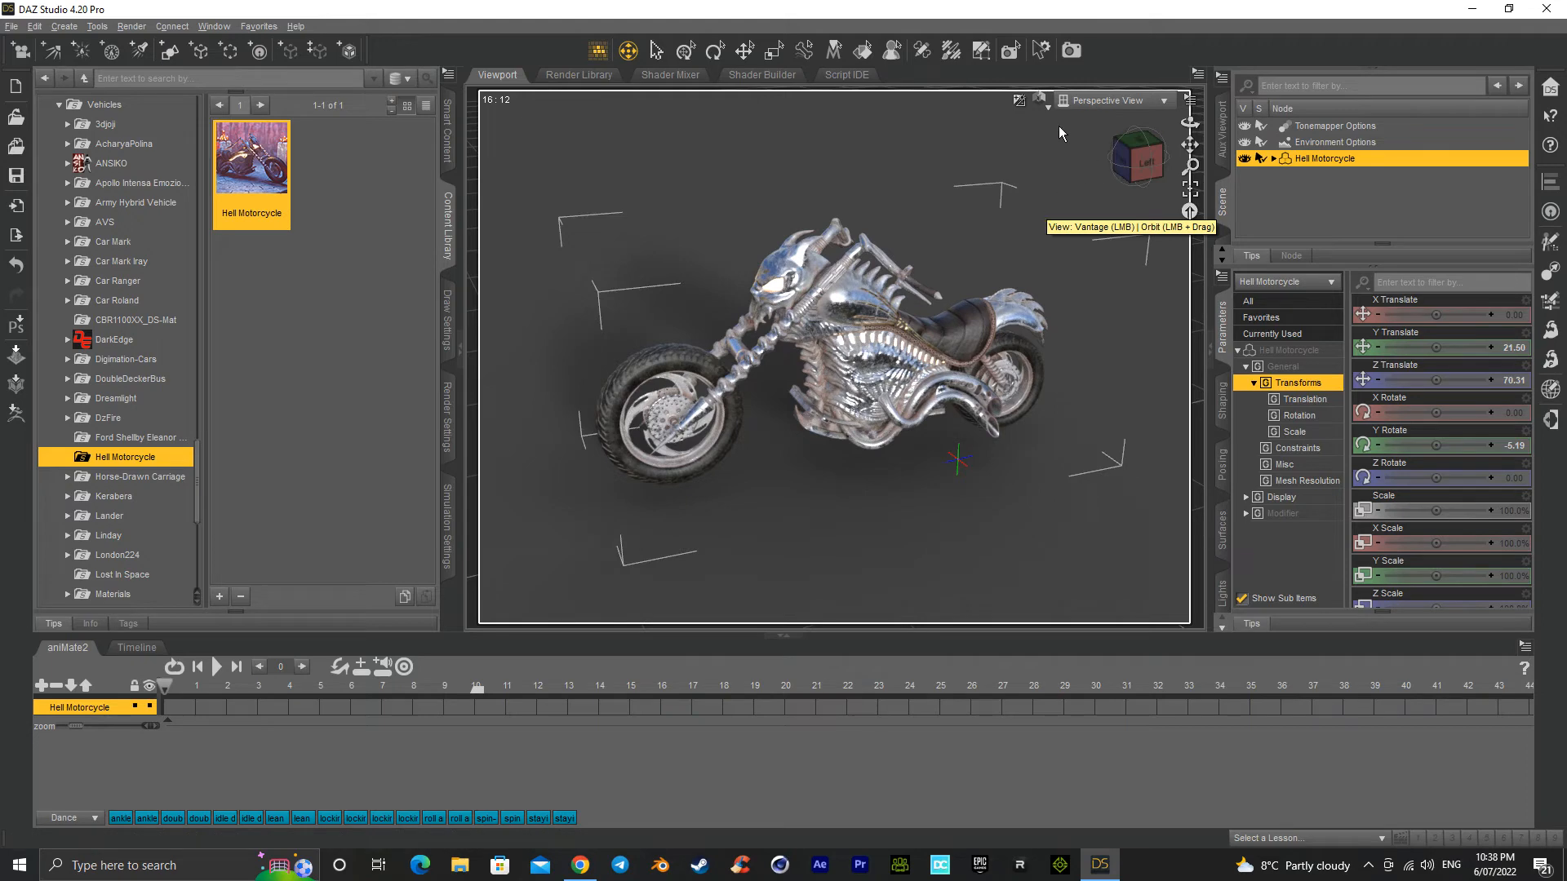
left_click(1039, 99)
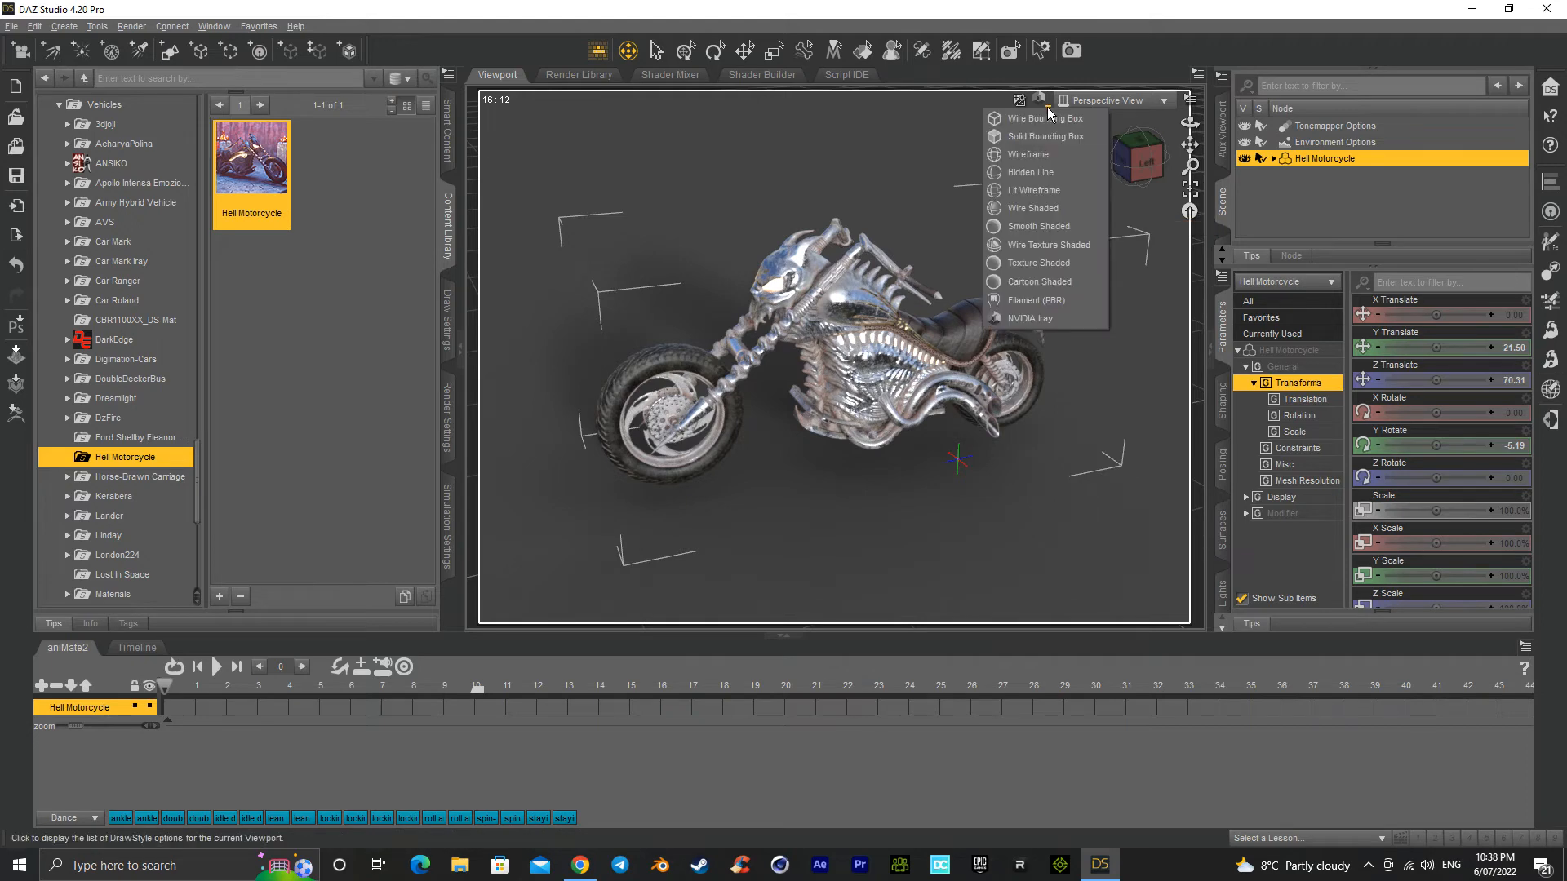
left_click(1036, 263)
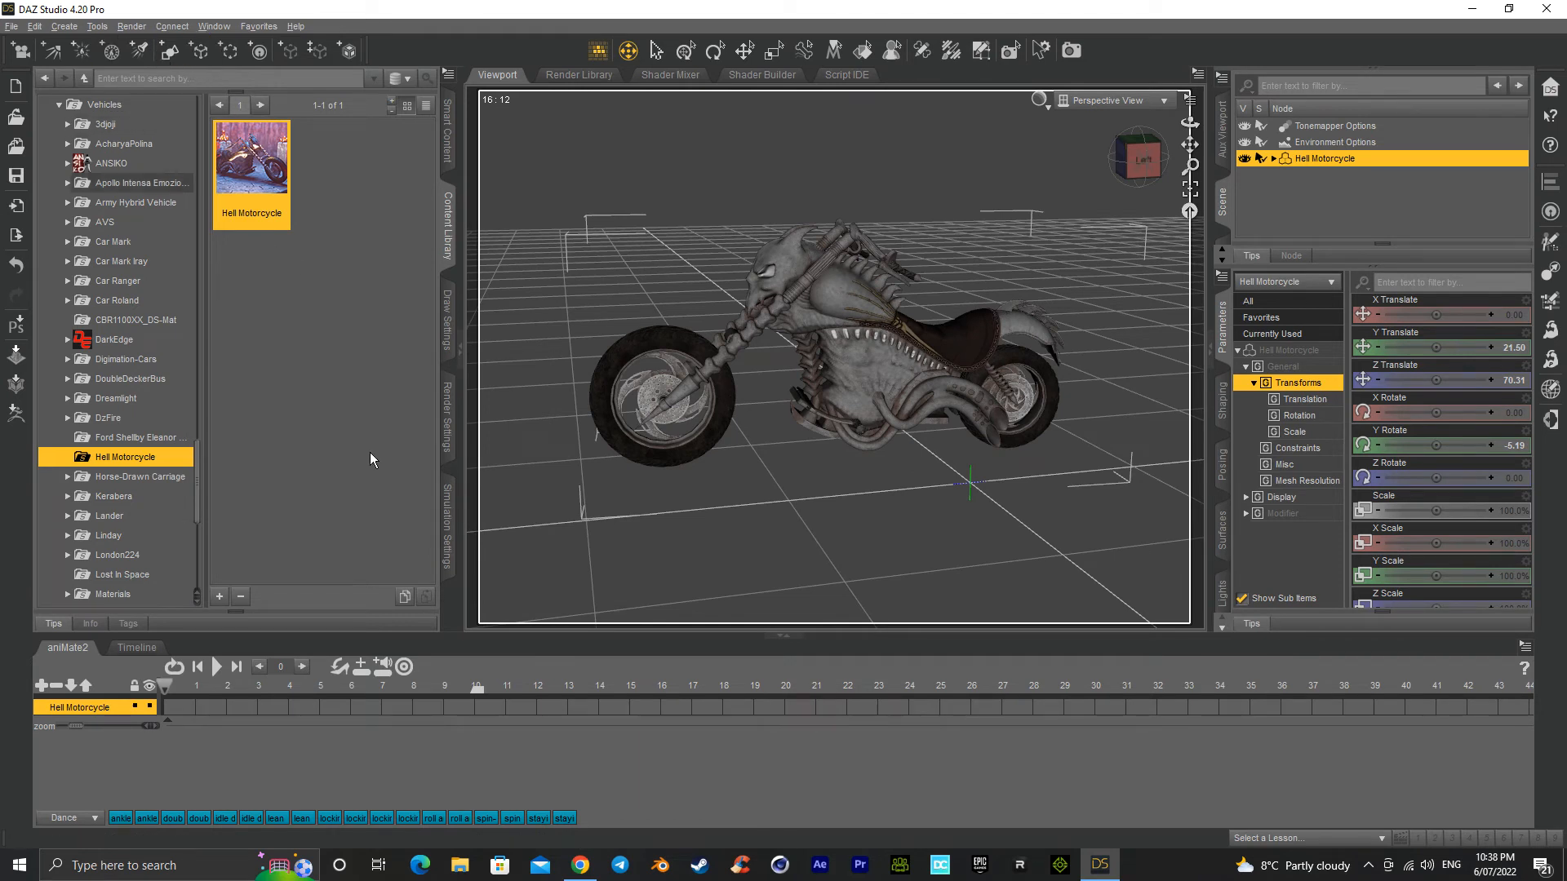
Step: Undo the motorcycle's rotation and move as well as its loading
key("ctrl+z")
key("ctrl+z")
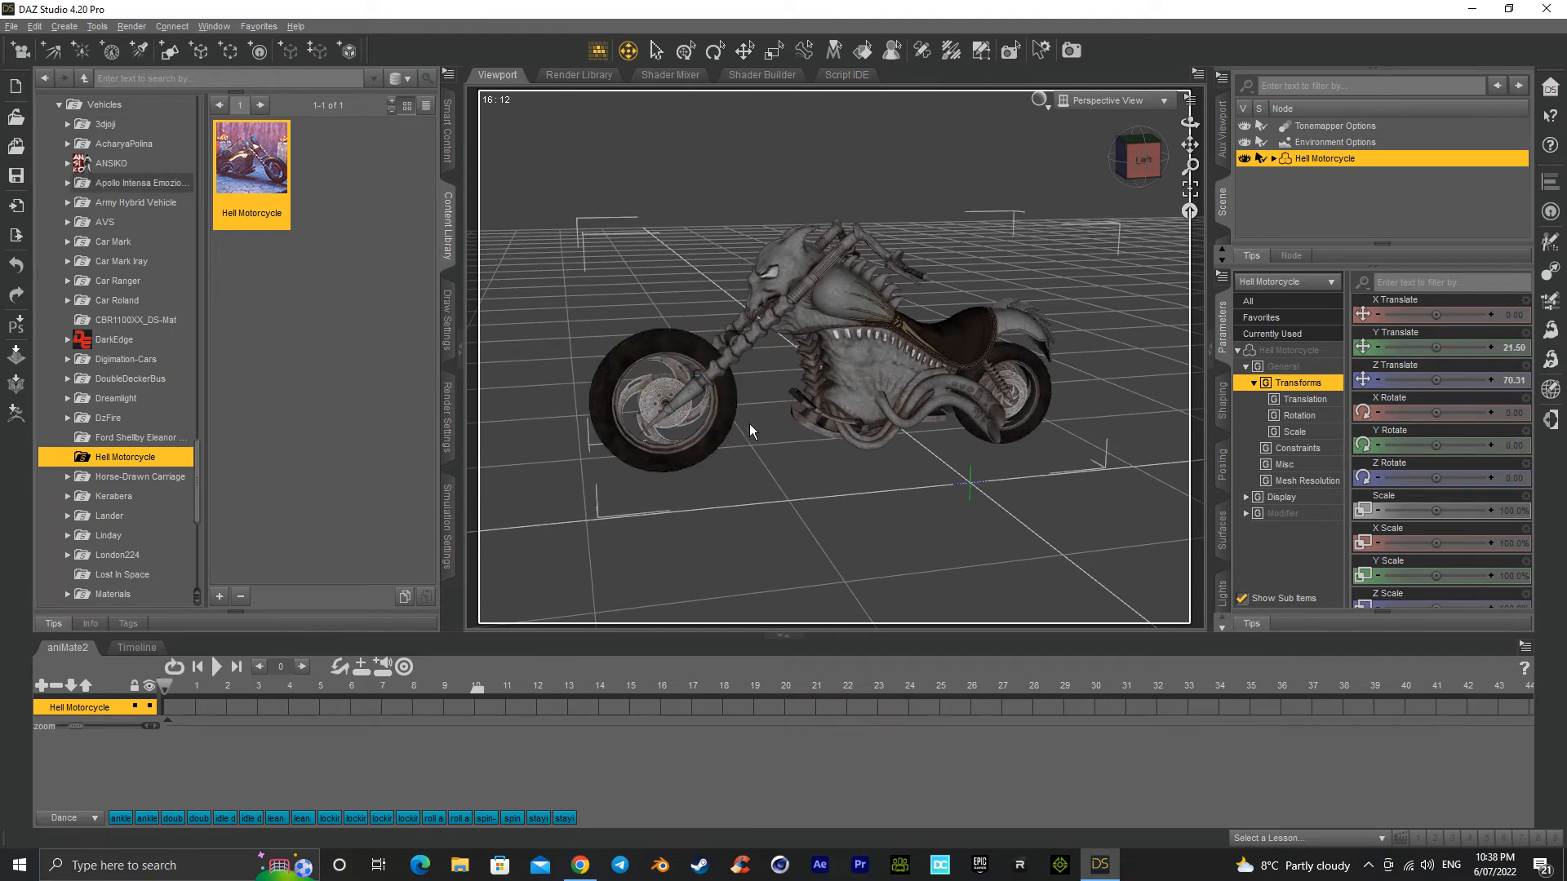
key("ctrl+z")
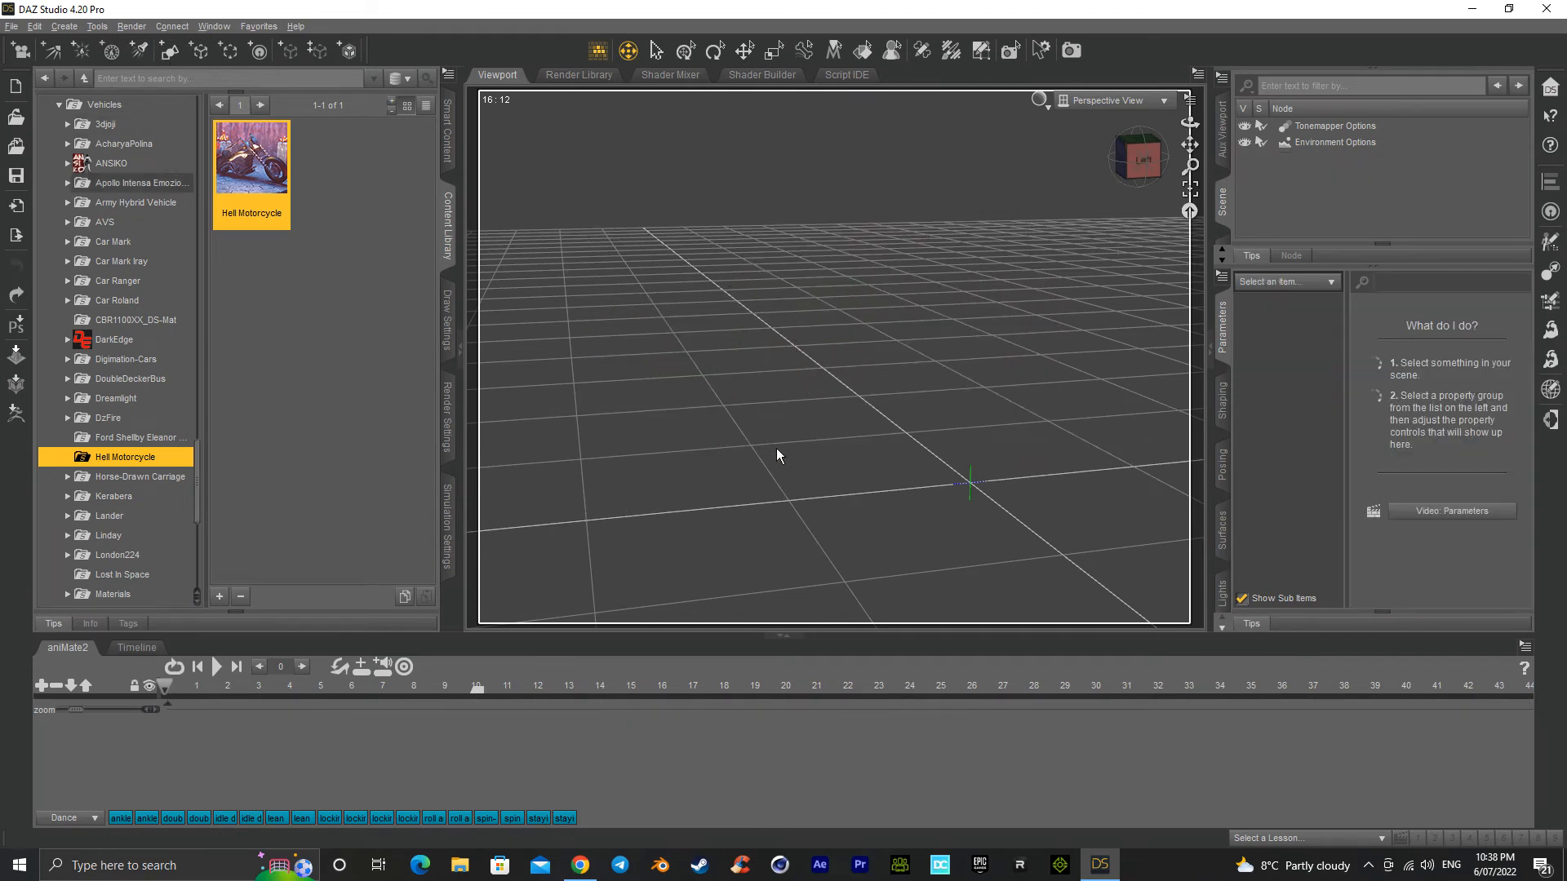
Step: Browse the Environments library, checking the JailShower folder and the Oceans folder of the iREAL animated ocean set under Landscapes
left_click(115, 542)
scroll(115, 408, "up", 8)
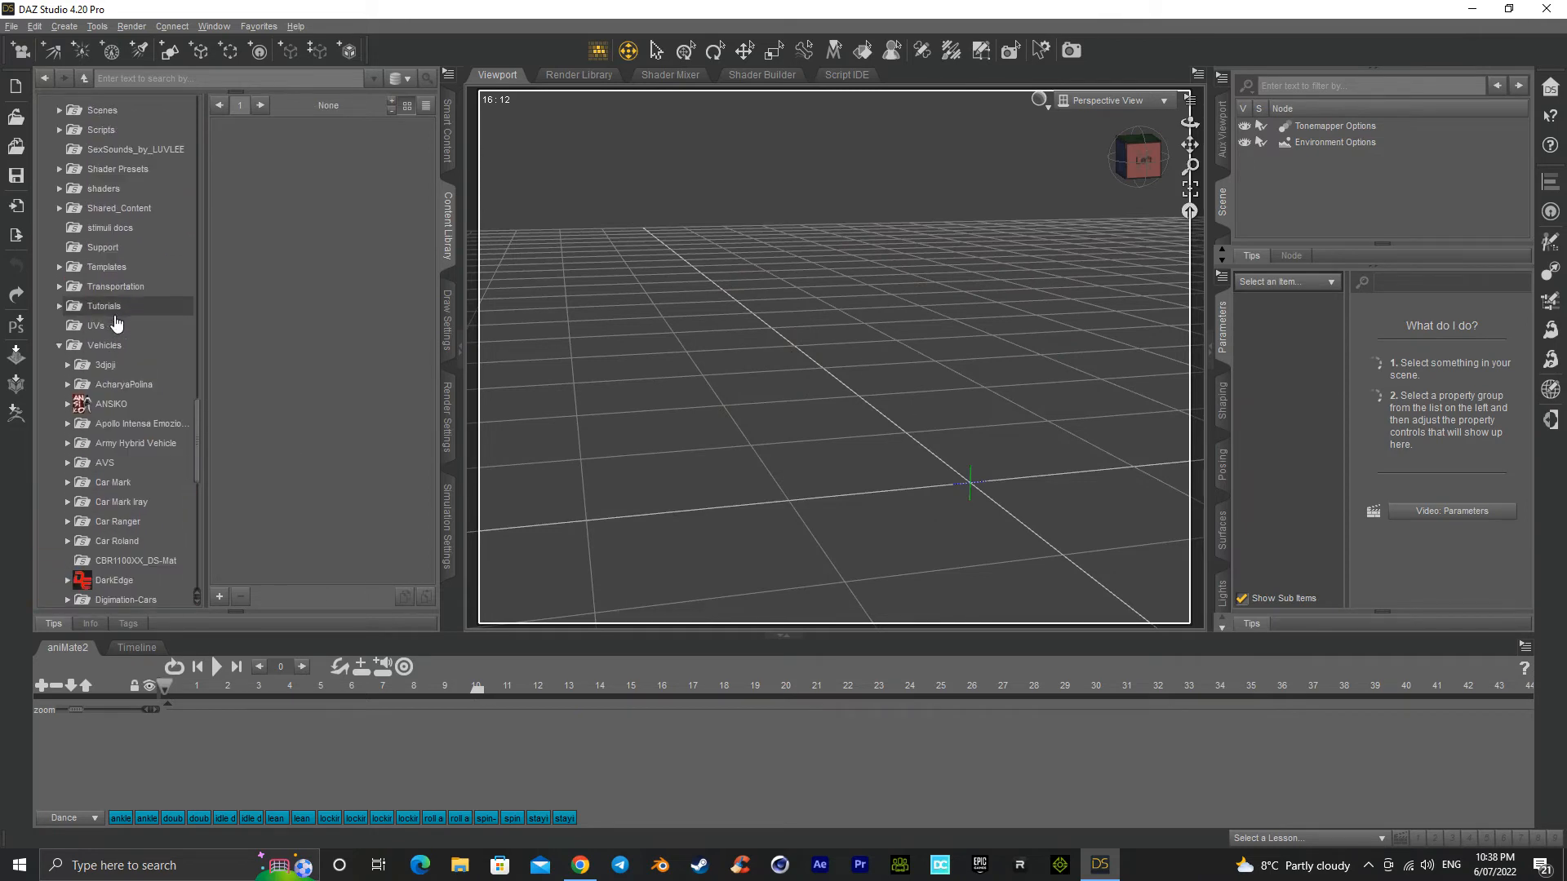
scroll(115, 322, "up", 3)
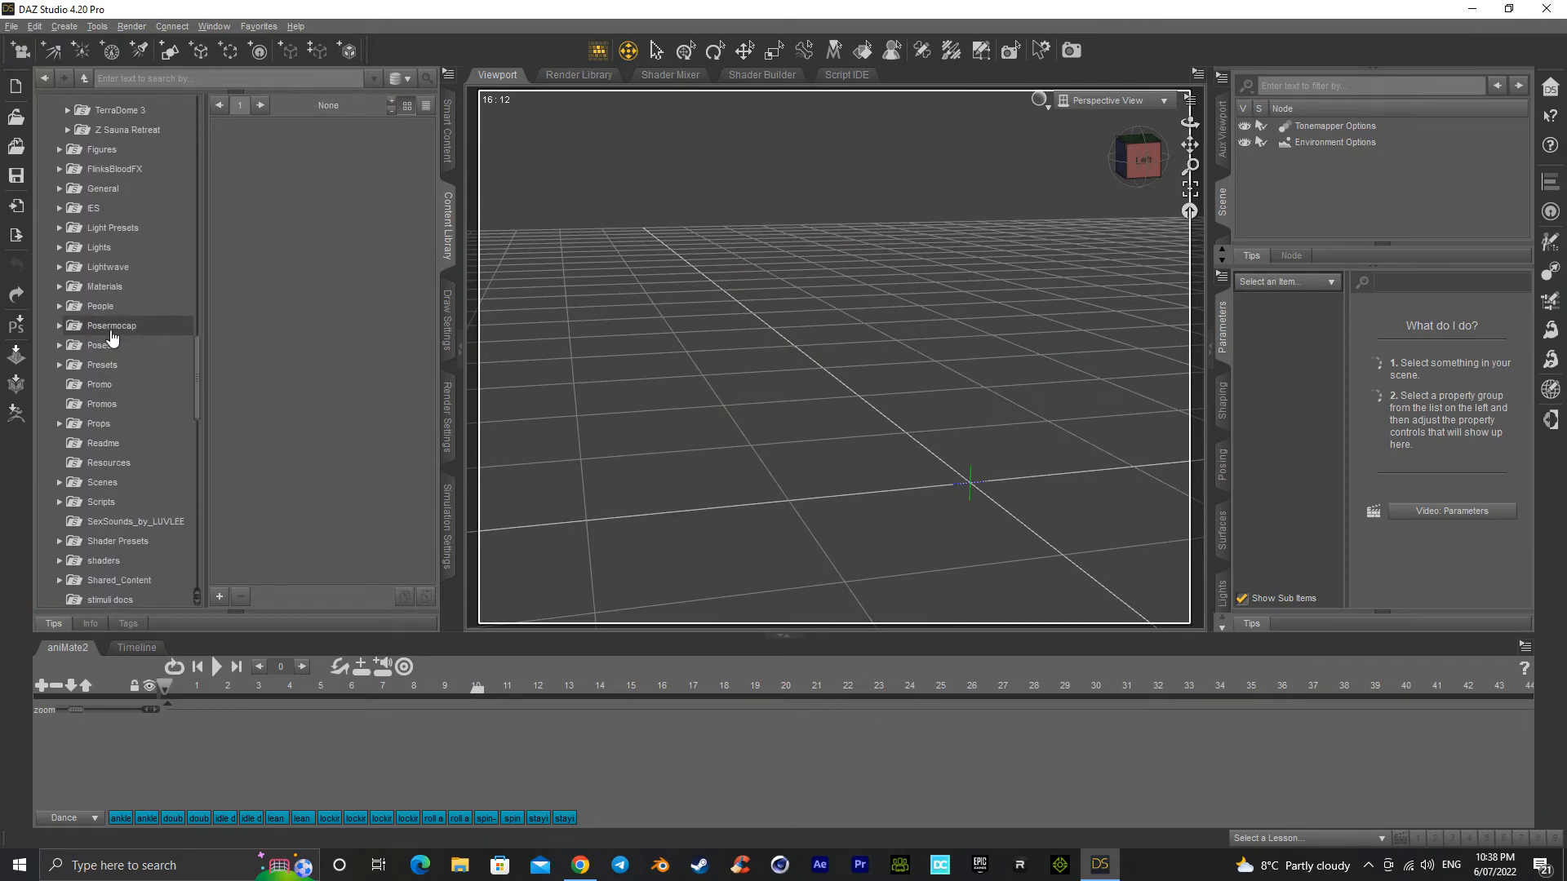
scroll(112, 340, "up", 10)
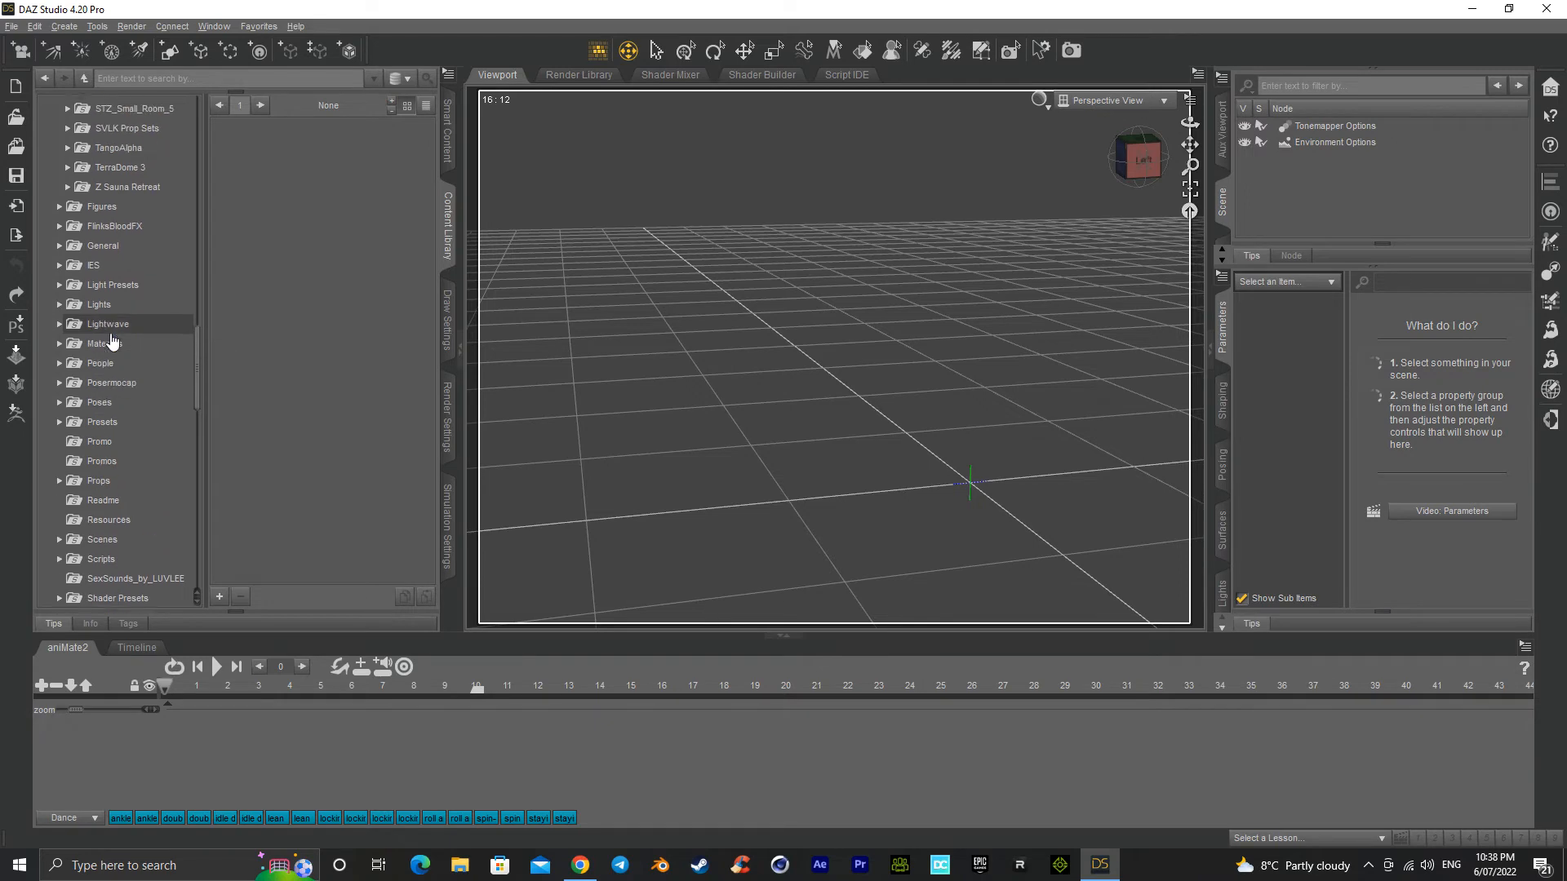
scroll(112, 339, "up", 4)
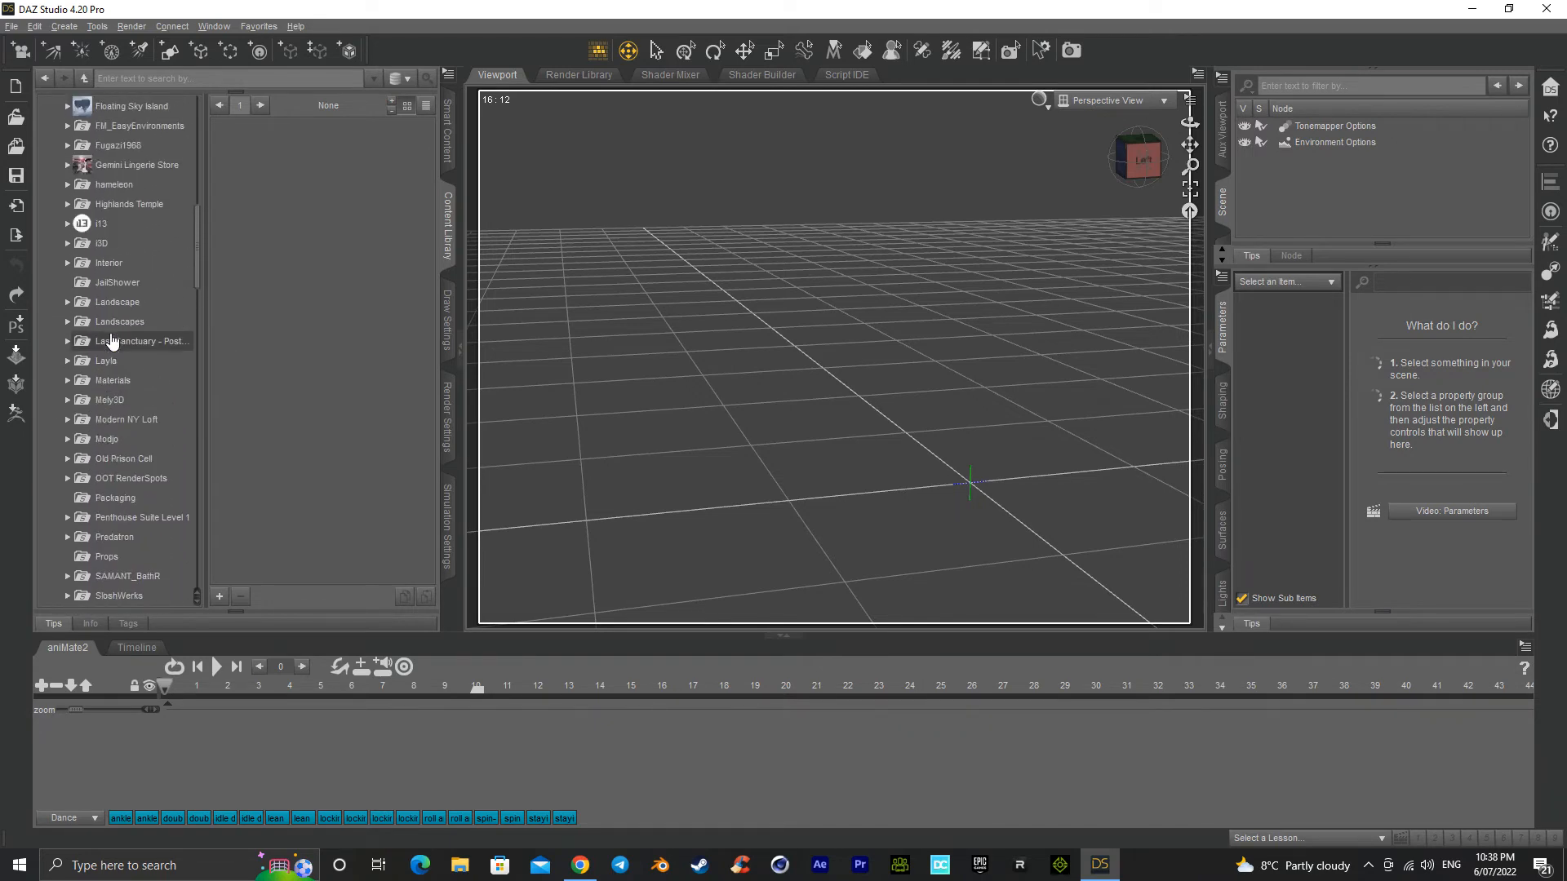
left_click(96, 298)
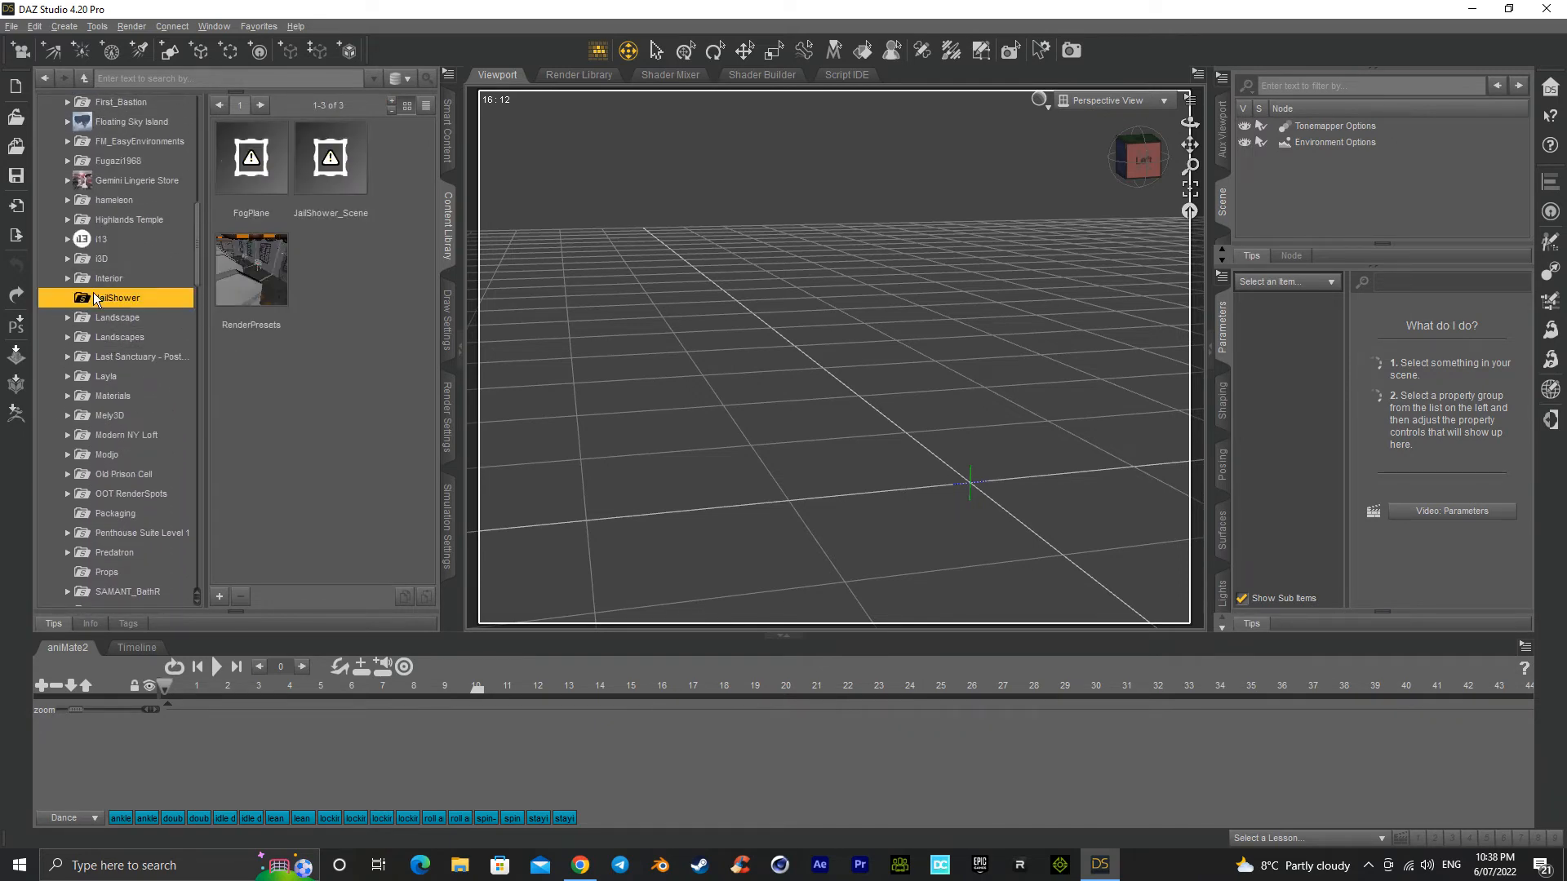
left_click(67, 337)
left_click(94, 376)
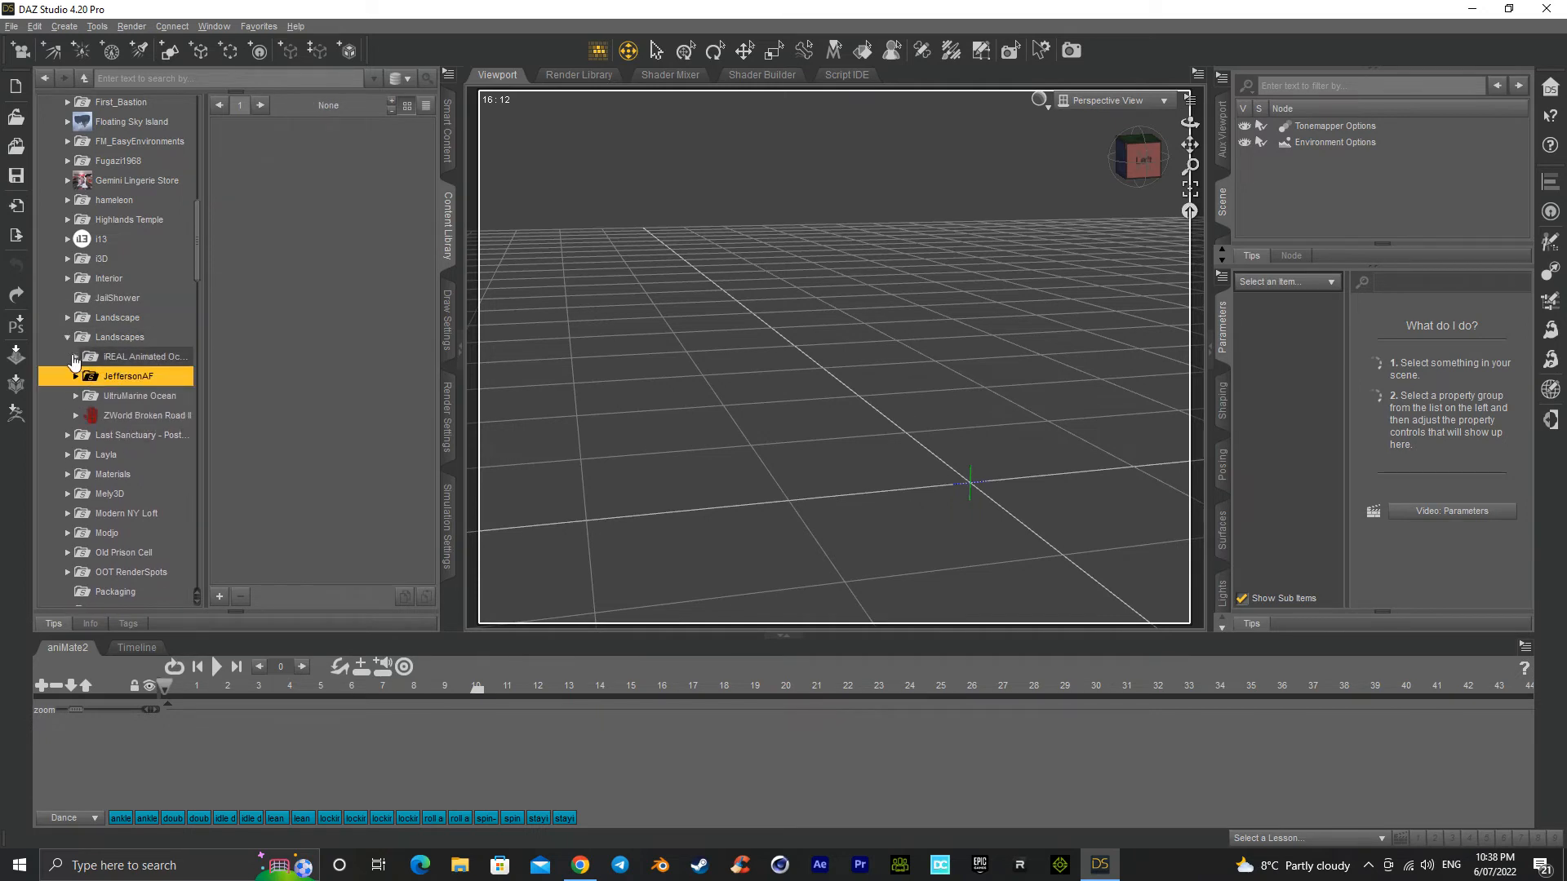
left_click(75, 357)
left_click(105, 396)
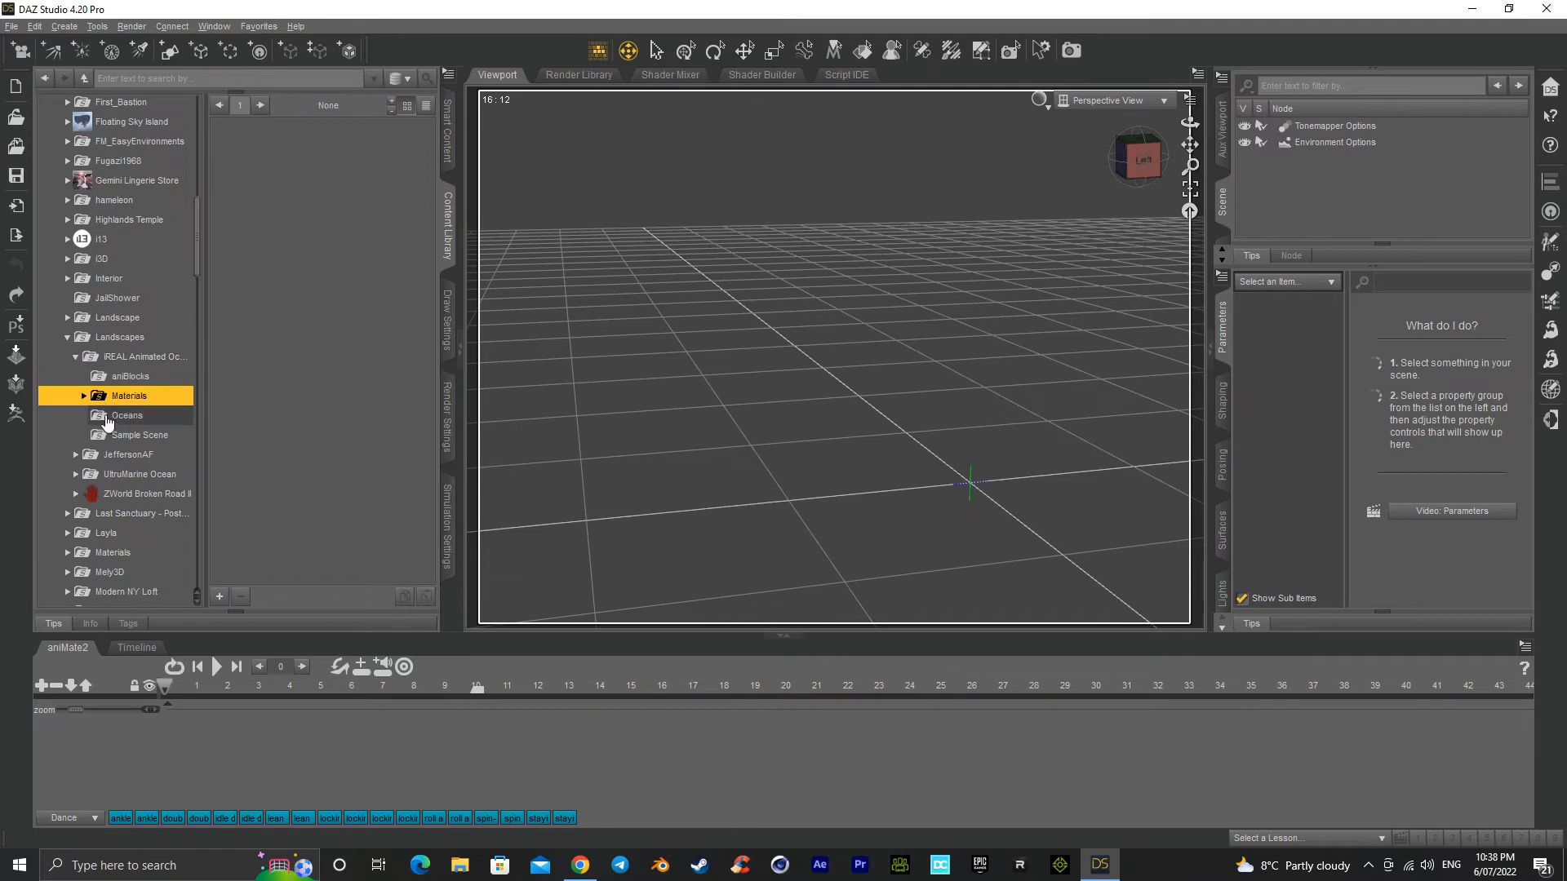
left_click(107, 416)
scroll(82, 400, "down", 1)
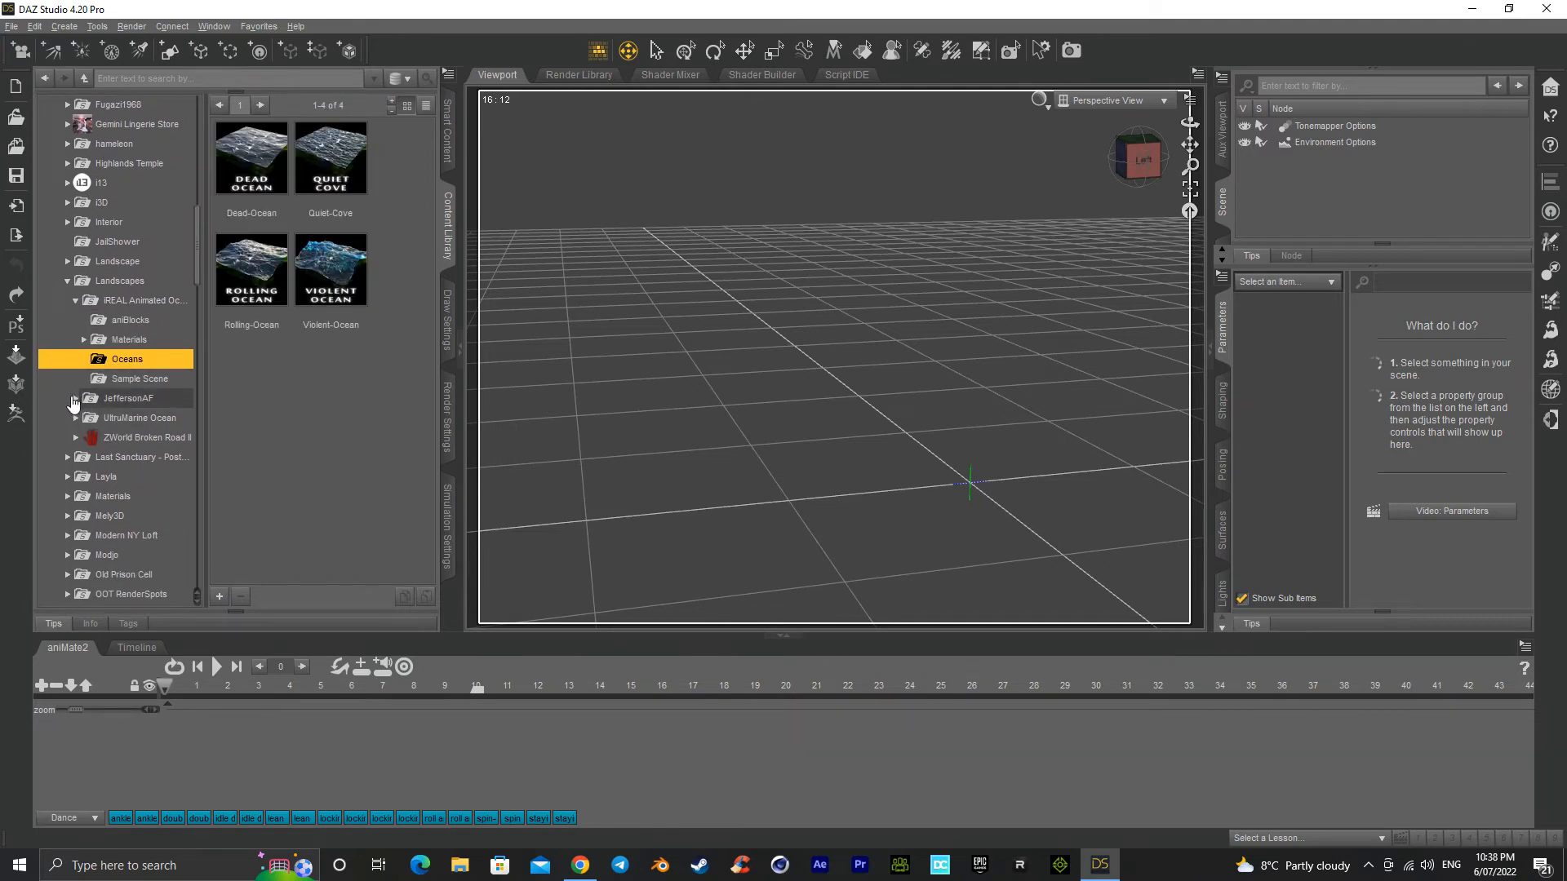
left_click(73, 400)
left_click(100, 418)
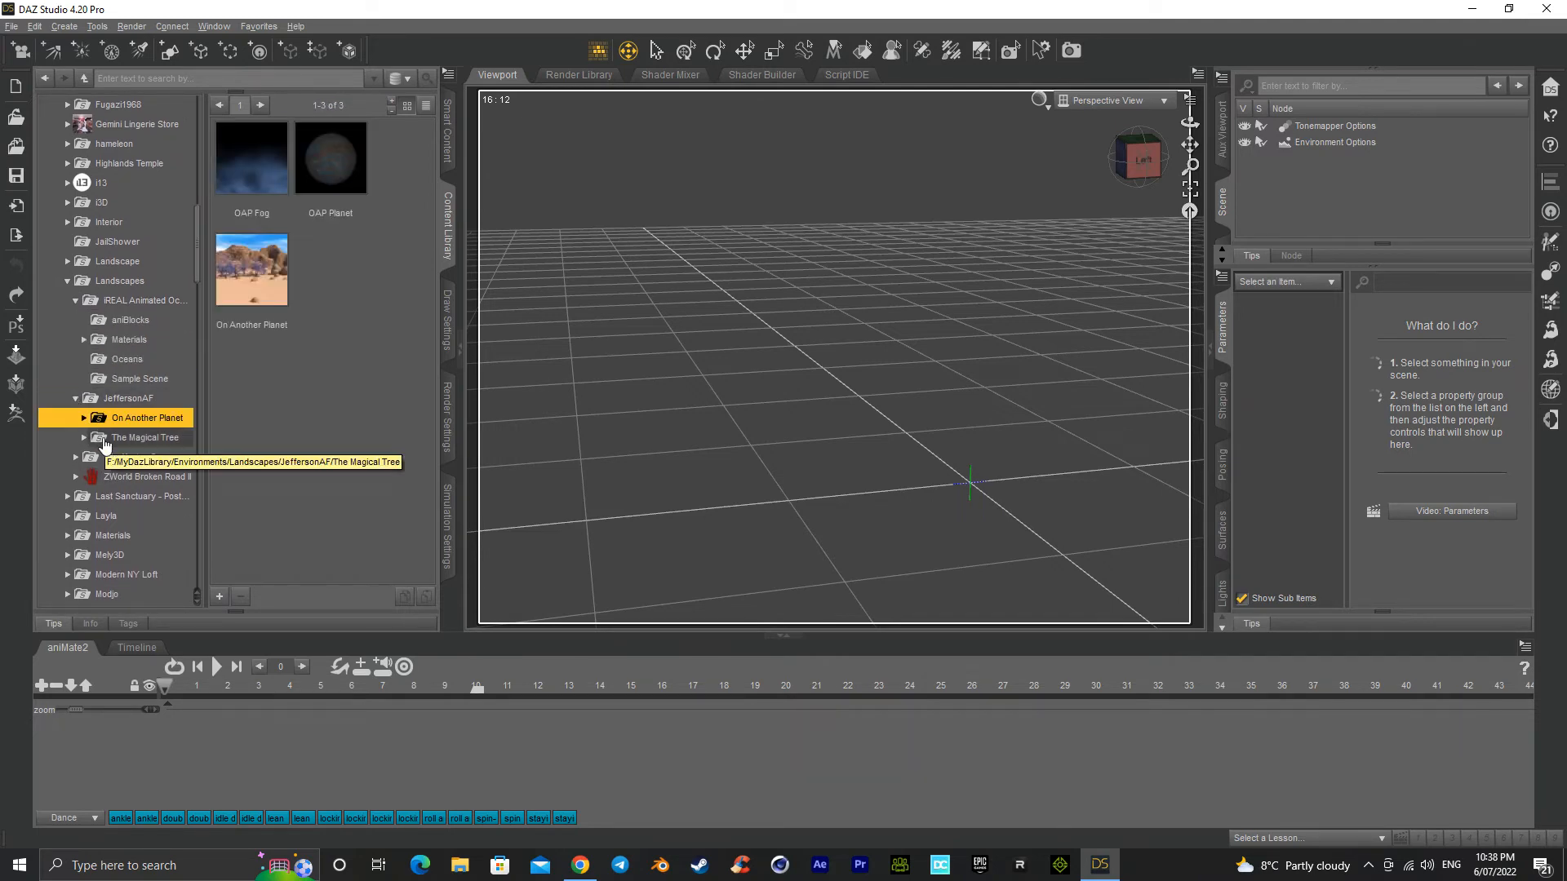
left_click(104, 440)
scroll(139, 457, "down", 1)
Step: Check the BeachScapes 2 Backdrop folder under Environments and collapse the Landscapes folder
scroll(106, 445, "up", 3)
scroll(94, 441, "up", 9)
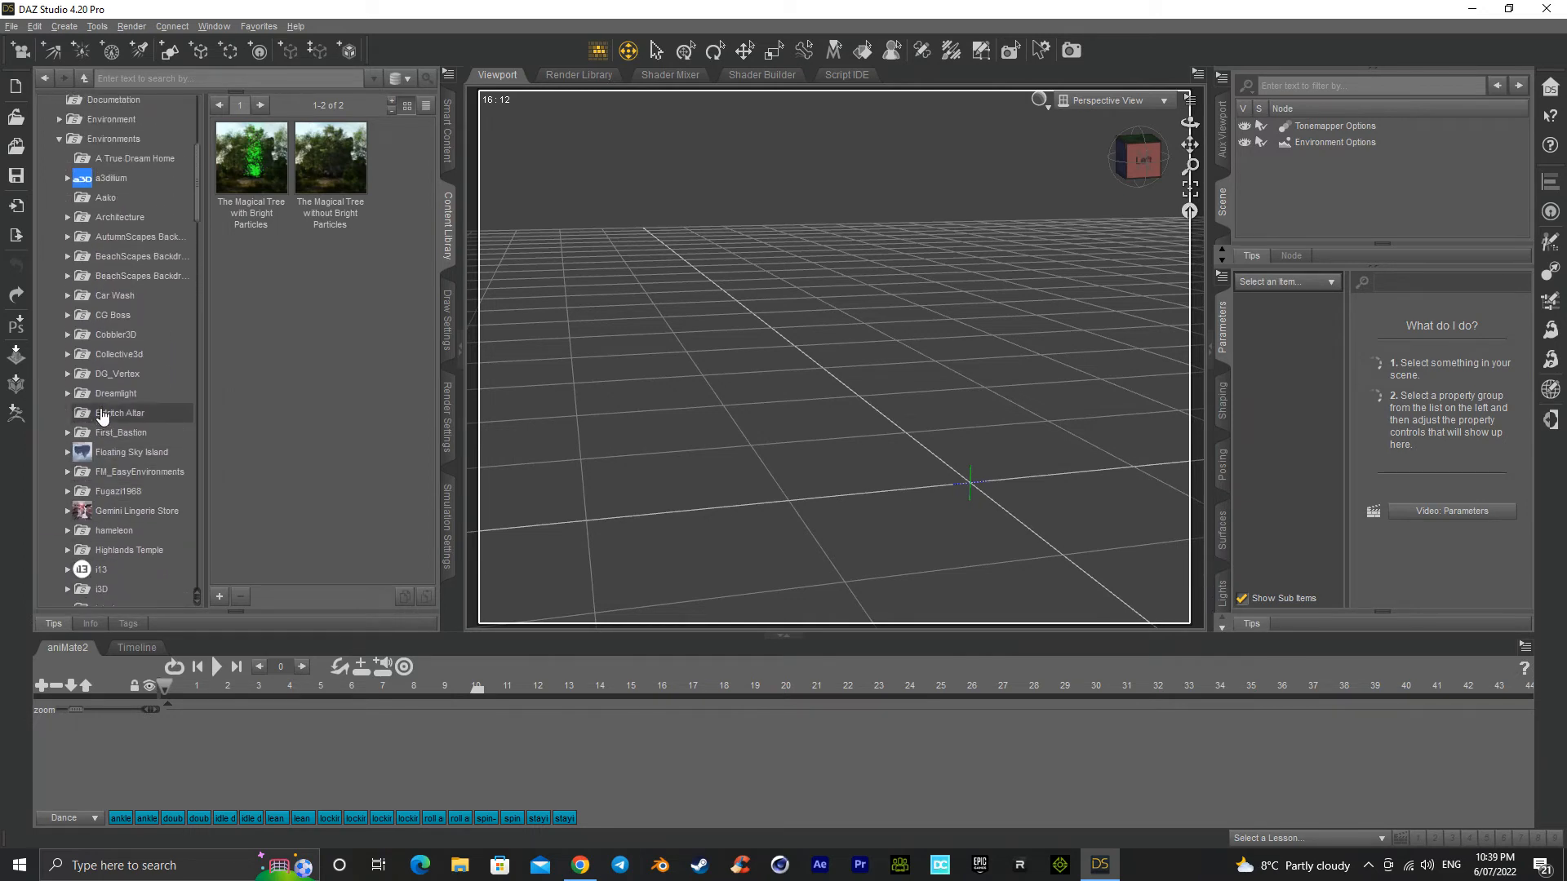
left_click(76, 400)
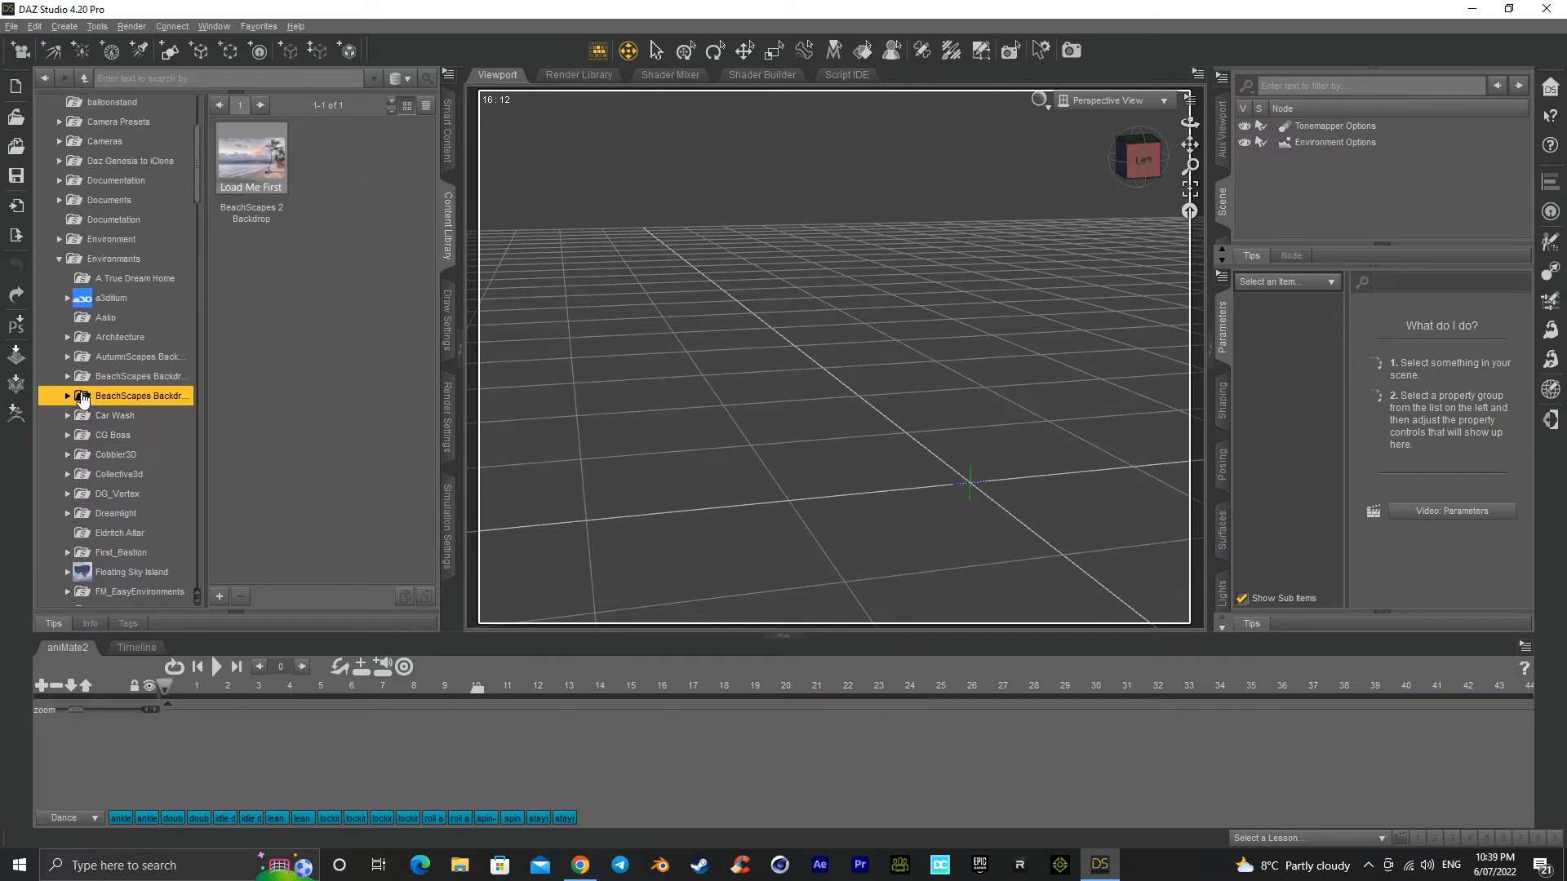
scroll(75, 323, "up", 4)
scroll(78, 375, "down", 8)
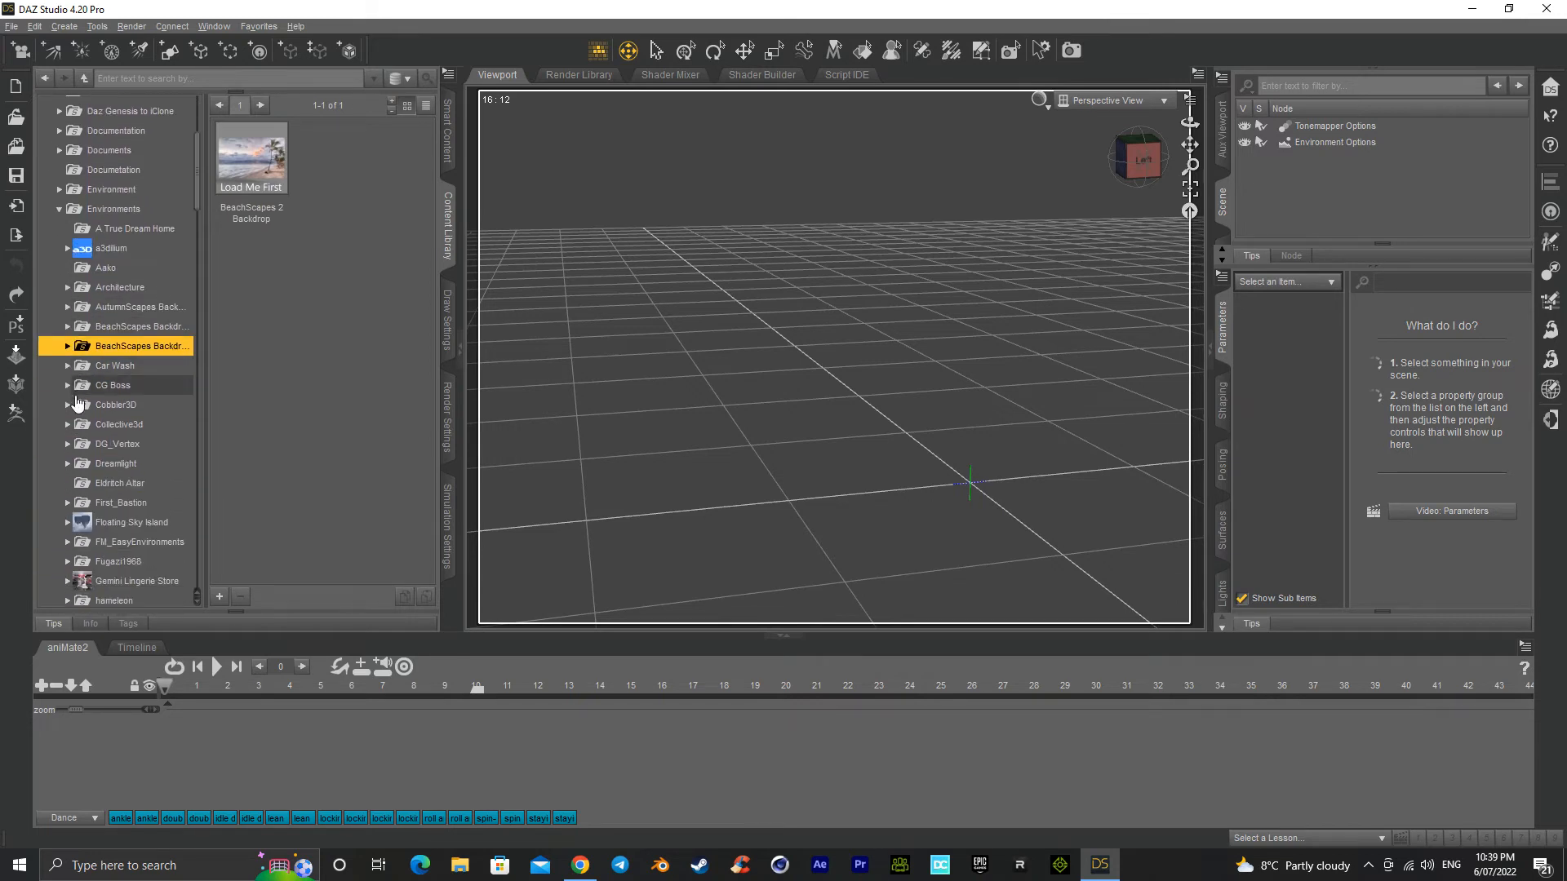
scroll(82, 441, "down", 4)
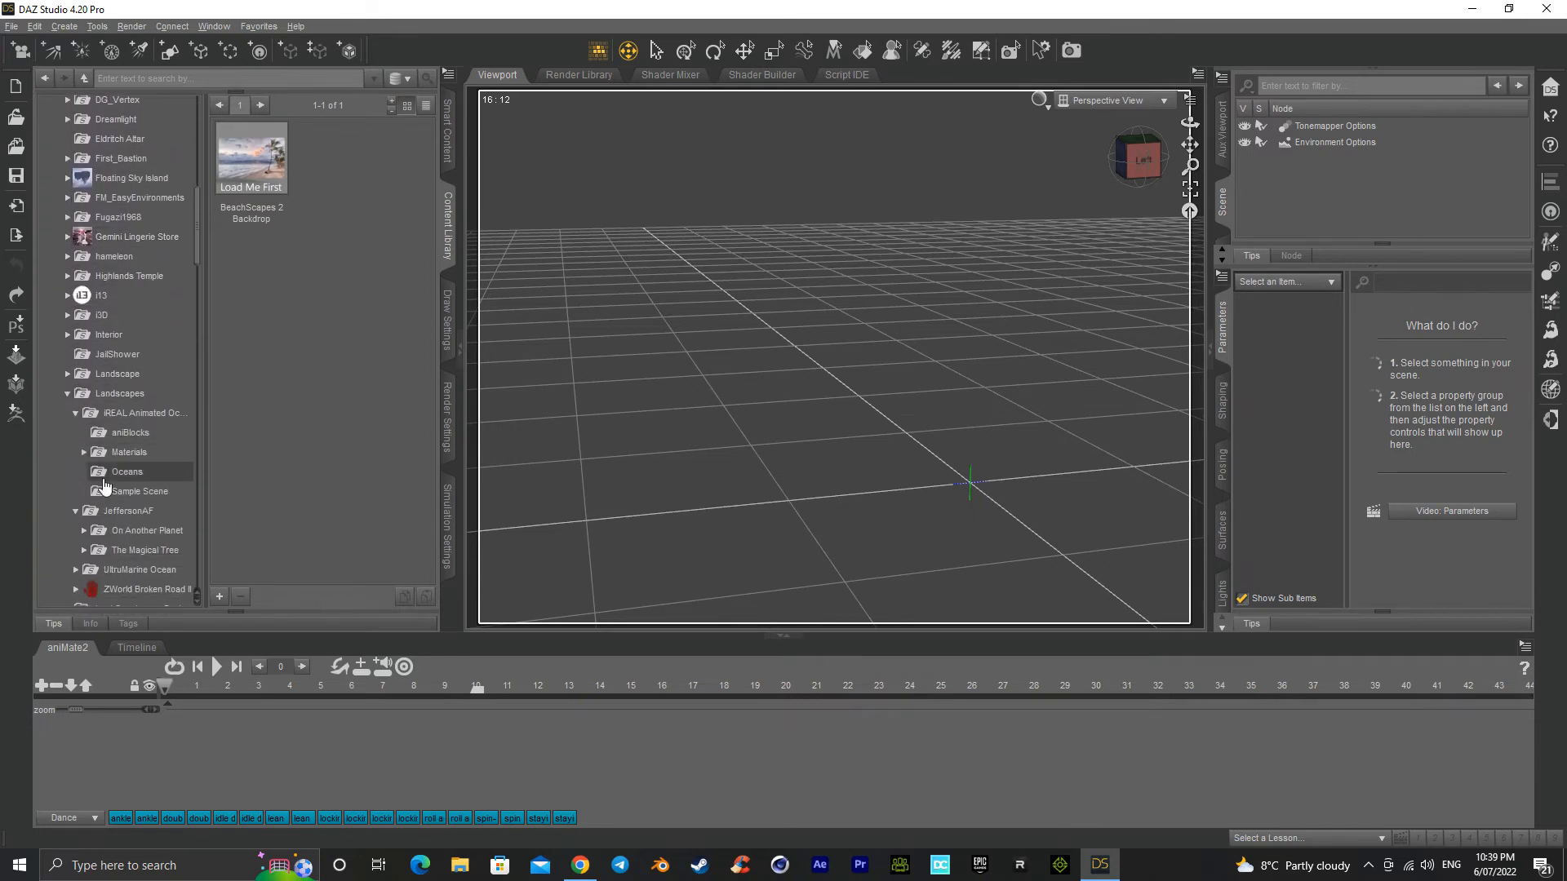
scroll(85, 458, "up", 1)
left_click(66, 452)
Step: Look into the STZ_Cozy_room, Props and Penthouse Suite Level 1 folders under Environments
scroll(66, 460, "down", 8)
scroll(70, 469, "down", 4)
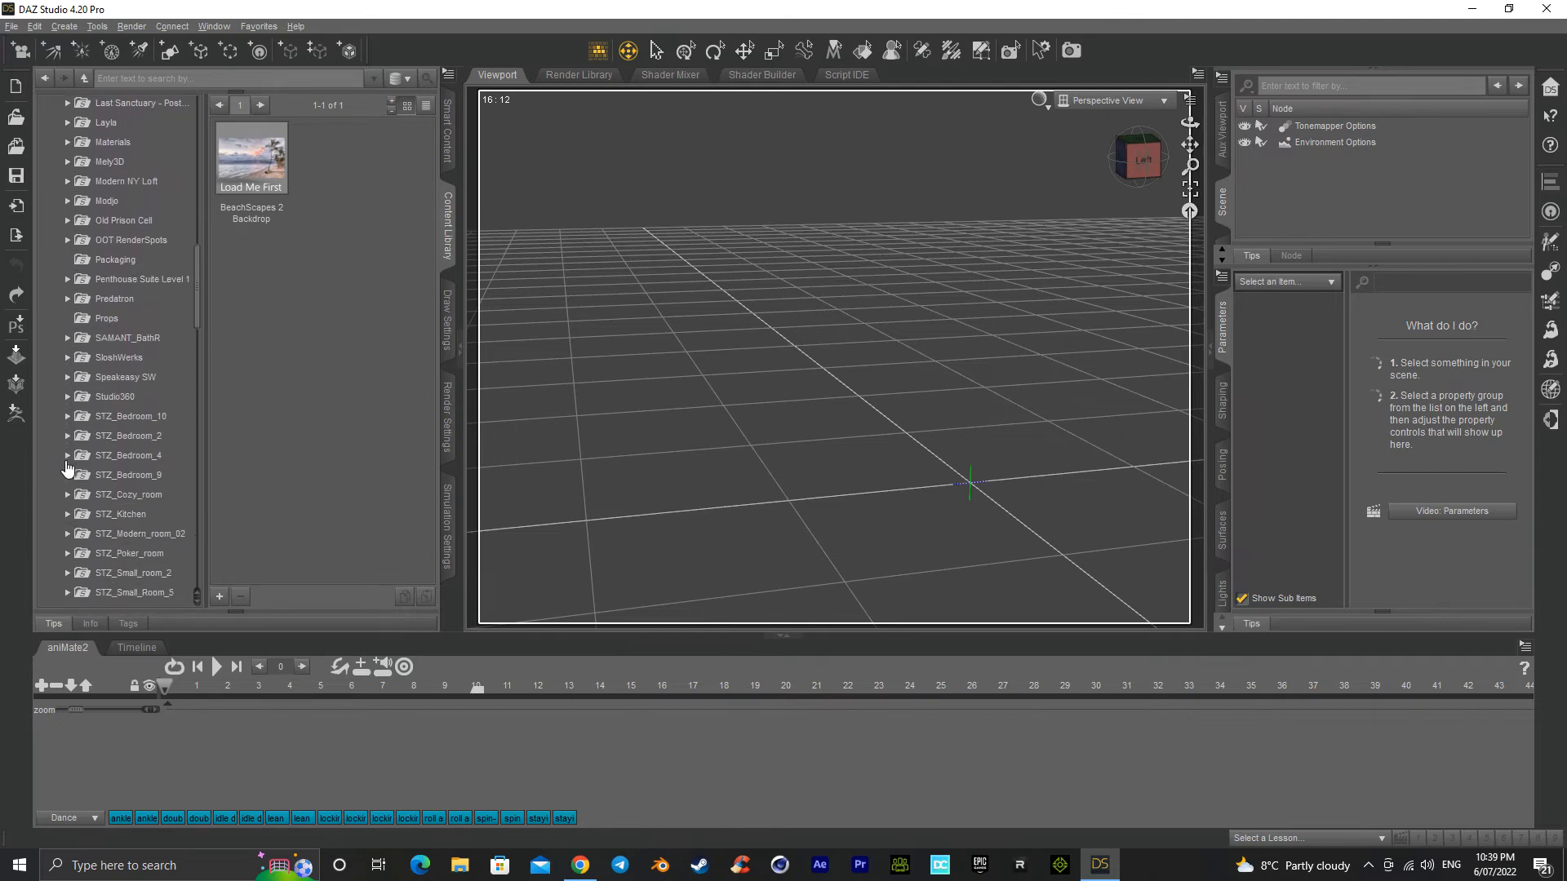
left_click(98, 412)
scroll(98, 420, "up", 3)
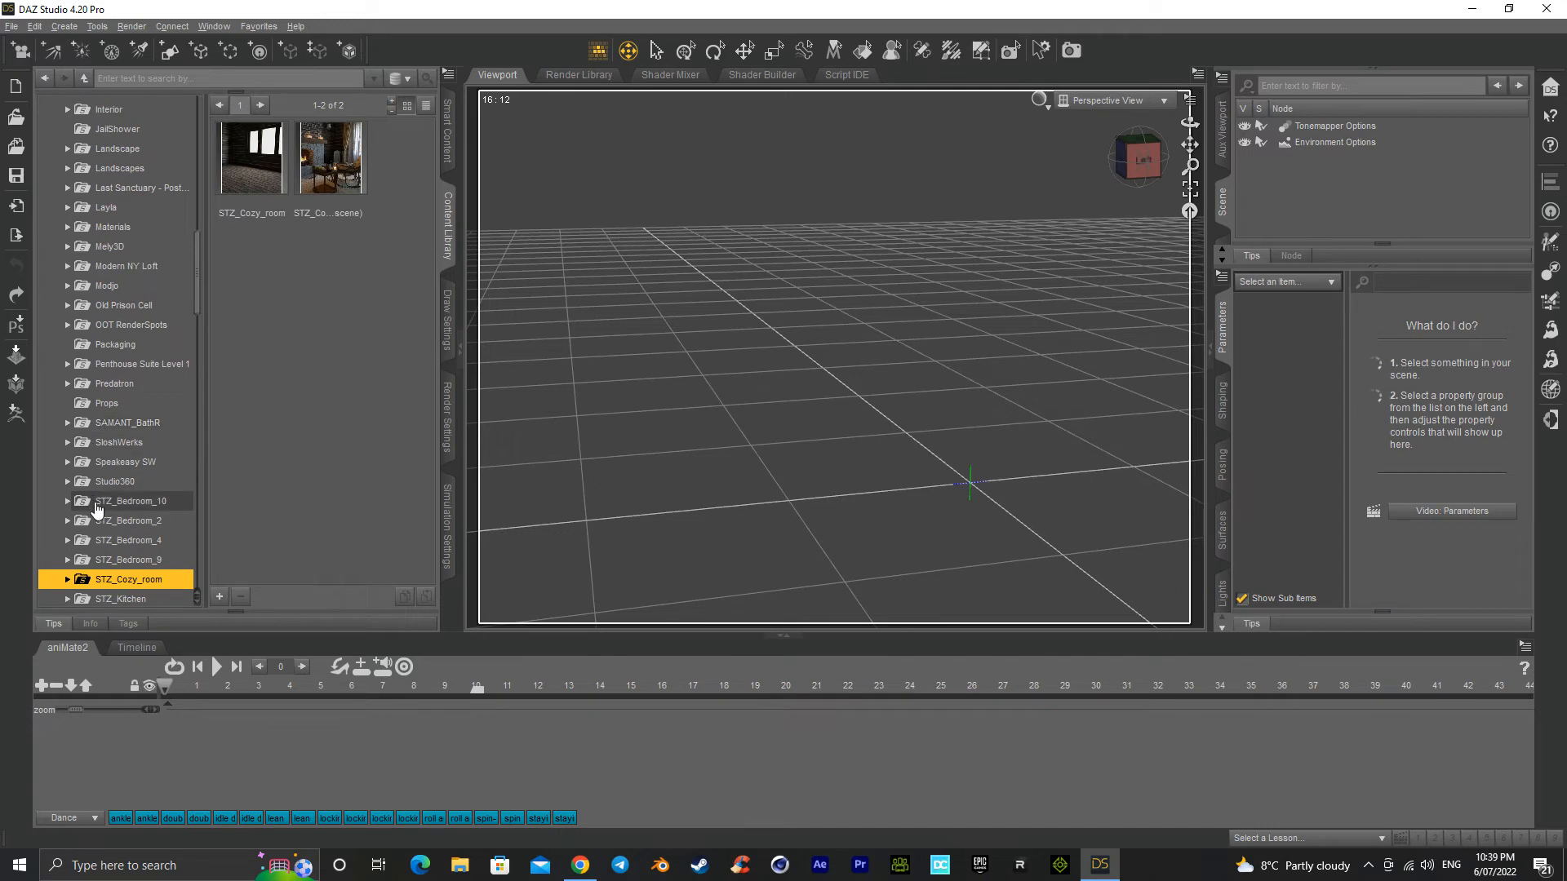
left_click(84, 405)
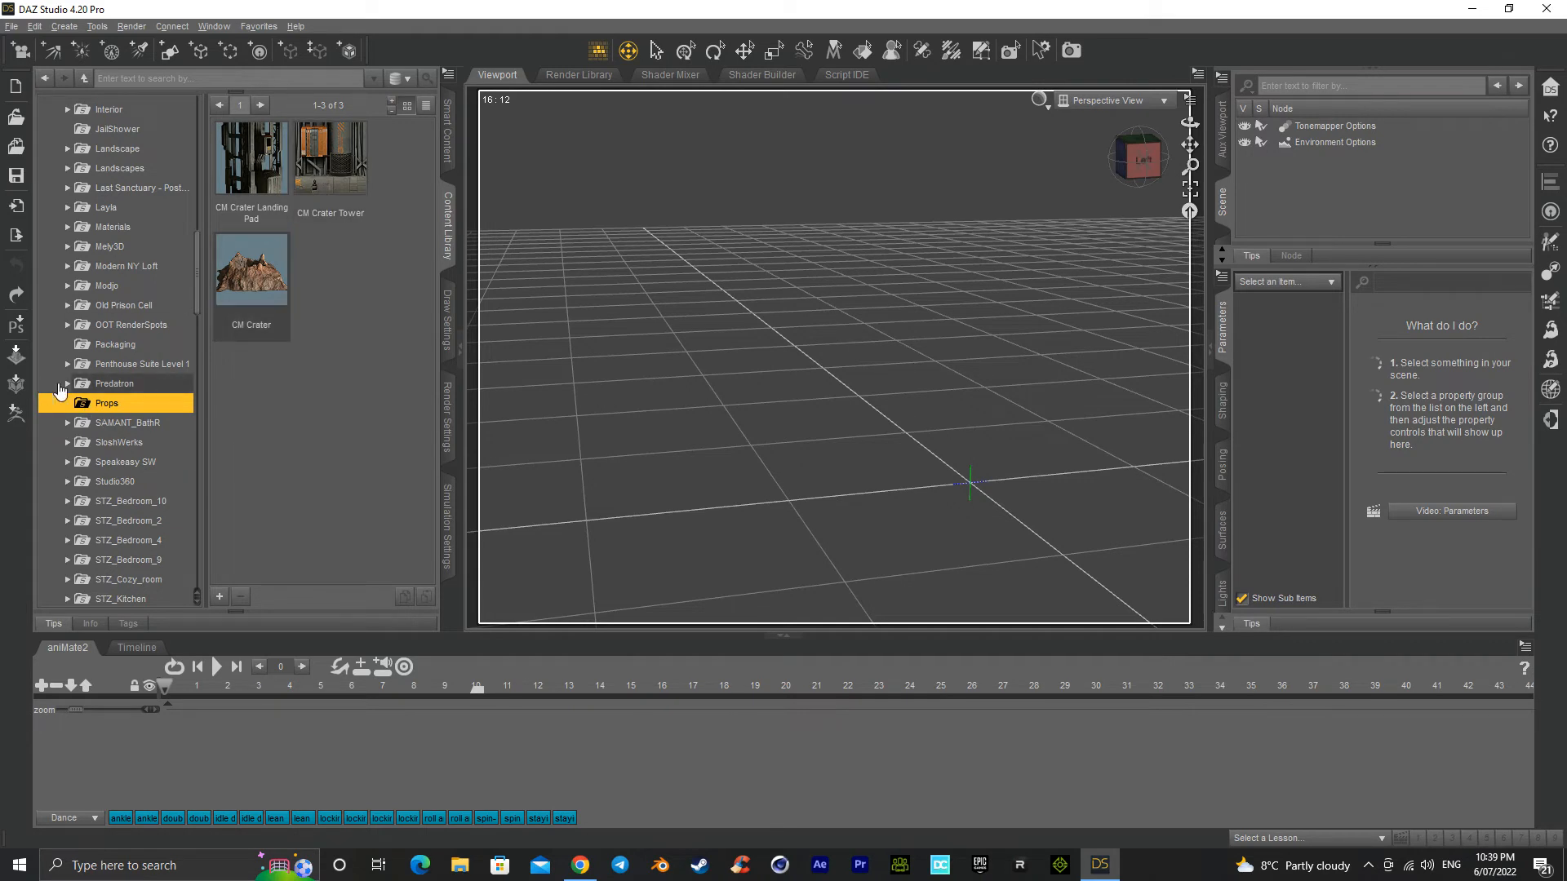
left_click(113, 367)
scroll(111, 375, "up", 2)
Step: Check Modjo's School Theater props folder, and load the School Theater Red scene from its Scene folder
left_click(104, 400)
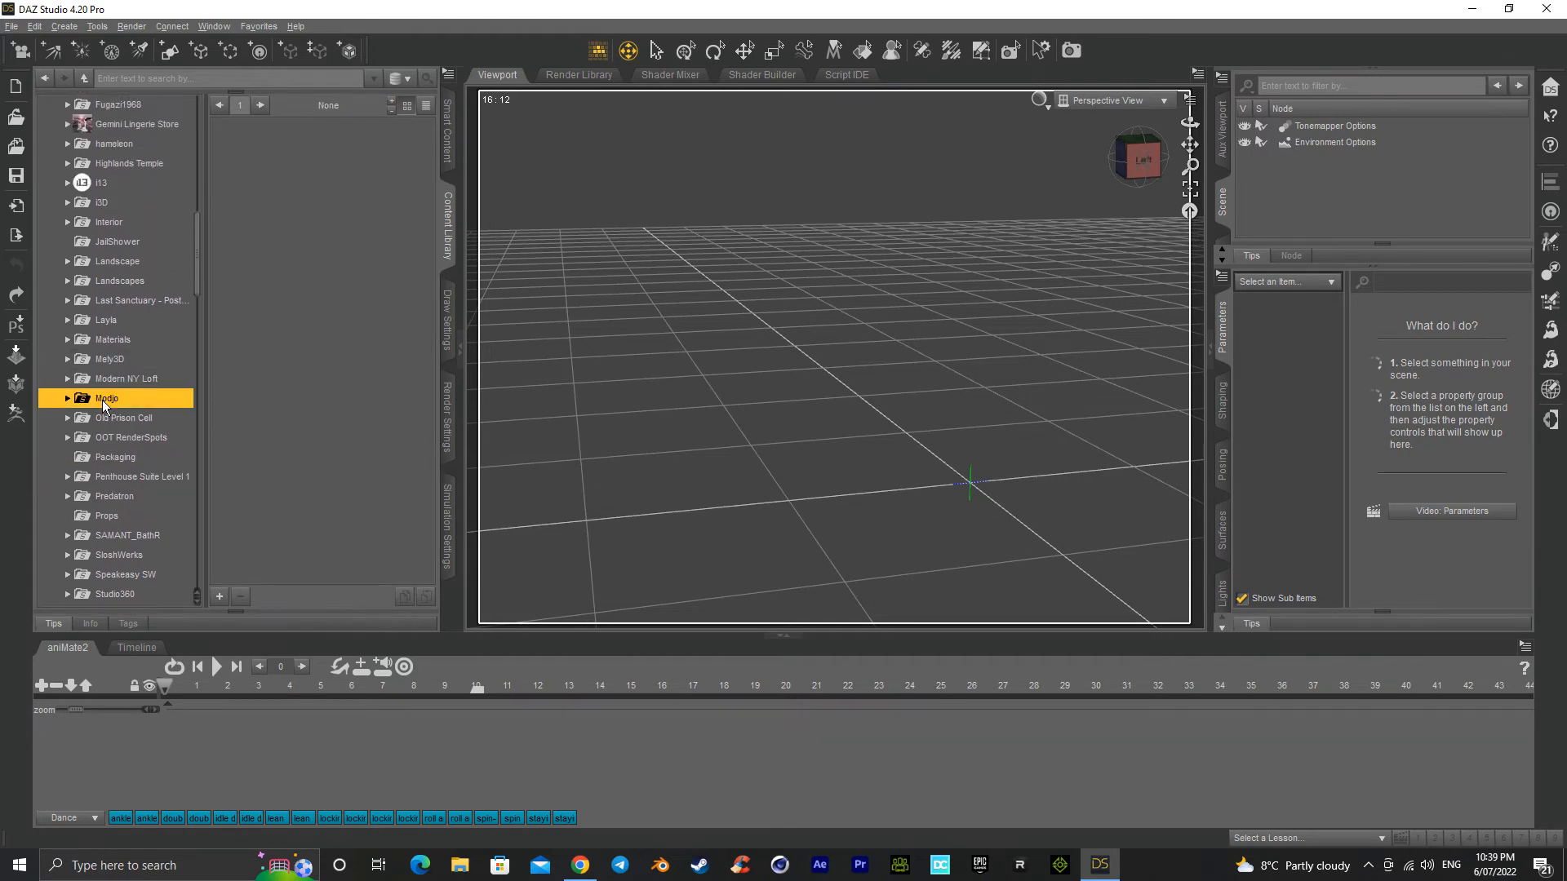
left_click(69, 400)
left_click(99, 419)
left_click(77, 419)
left_click(104, 440)
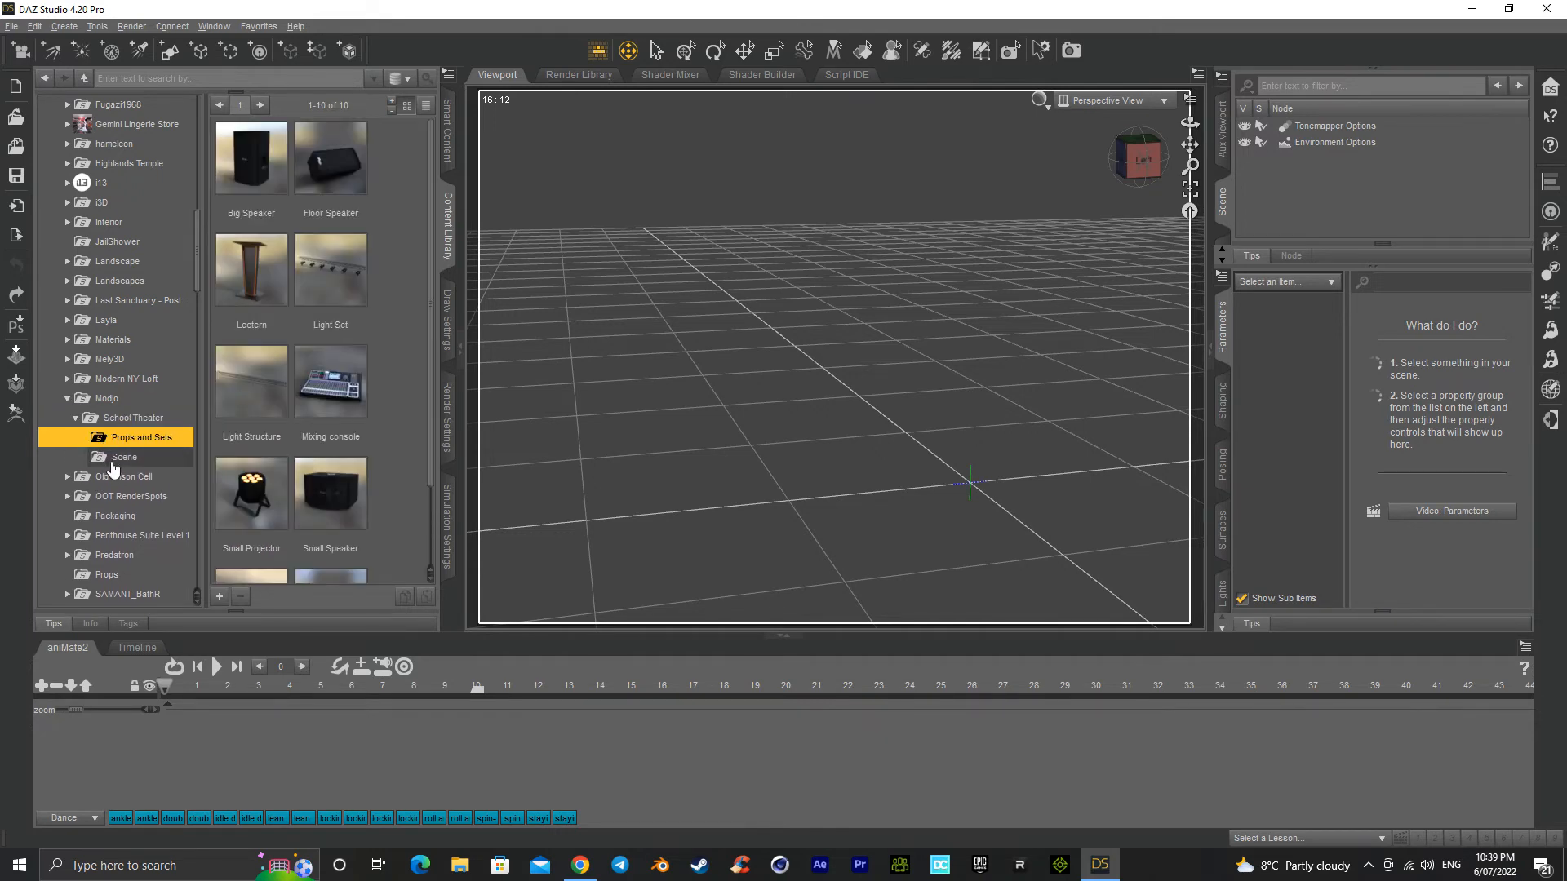
left_click(114, 459)
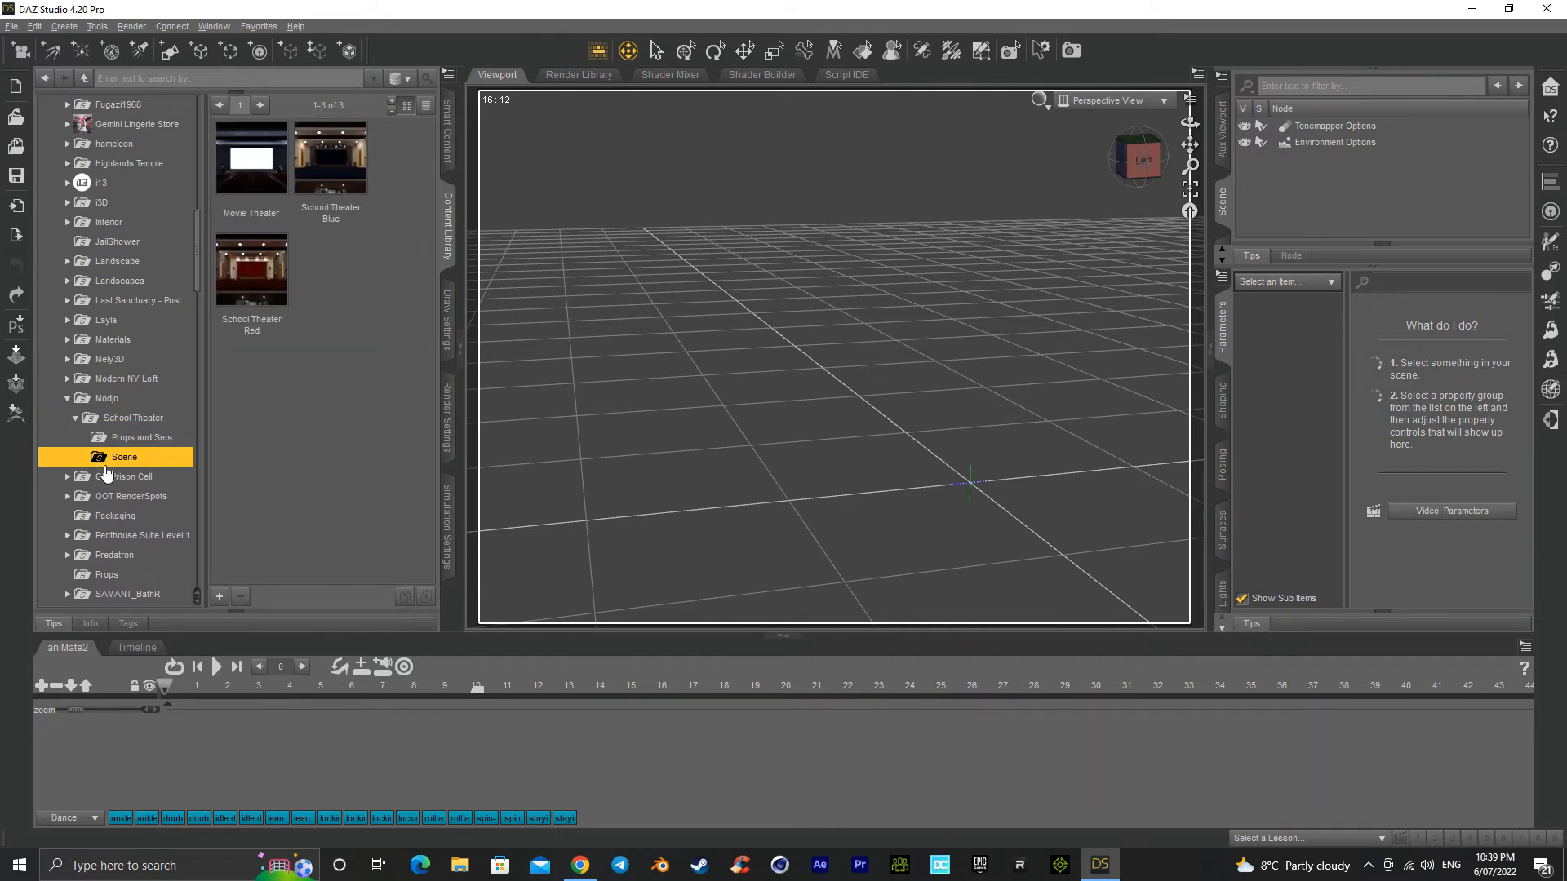
double_click(261, 277)
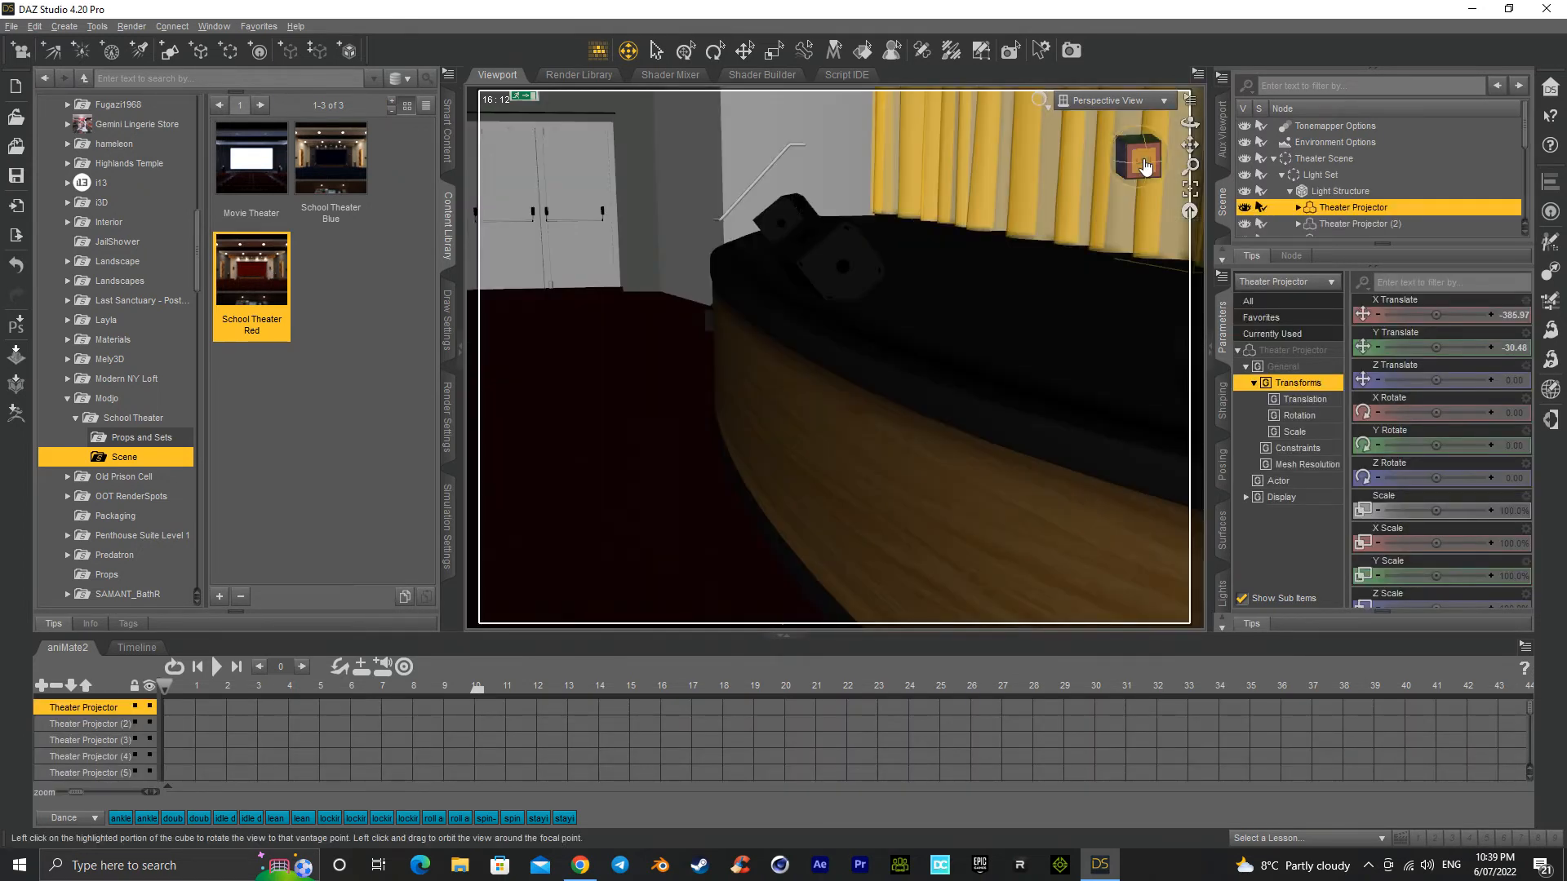
Step: Preview the theater in NVIDIA Iray from a front view showing the stage and the rows of seats
left_click_drag(1138, 159, 1112, 162)
mouse_move(1139, 157)
left_mouse_down()
mouse_move(1179, 192)
mouse_move(1182, 163)
mouse_move(1147, 161)
mouse_move(1198, 155)
mouse_move(1144, 165)
left_mouse_up()
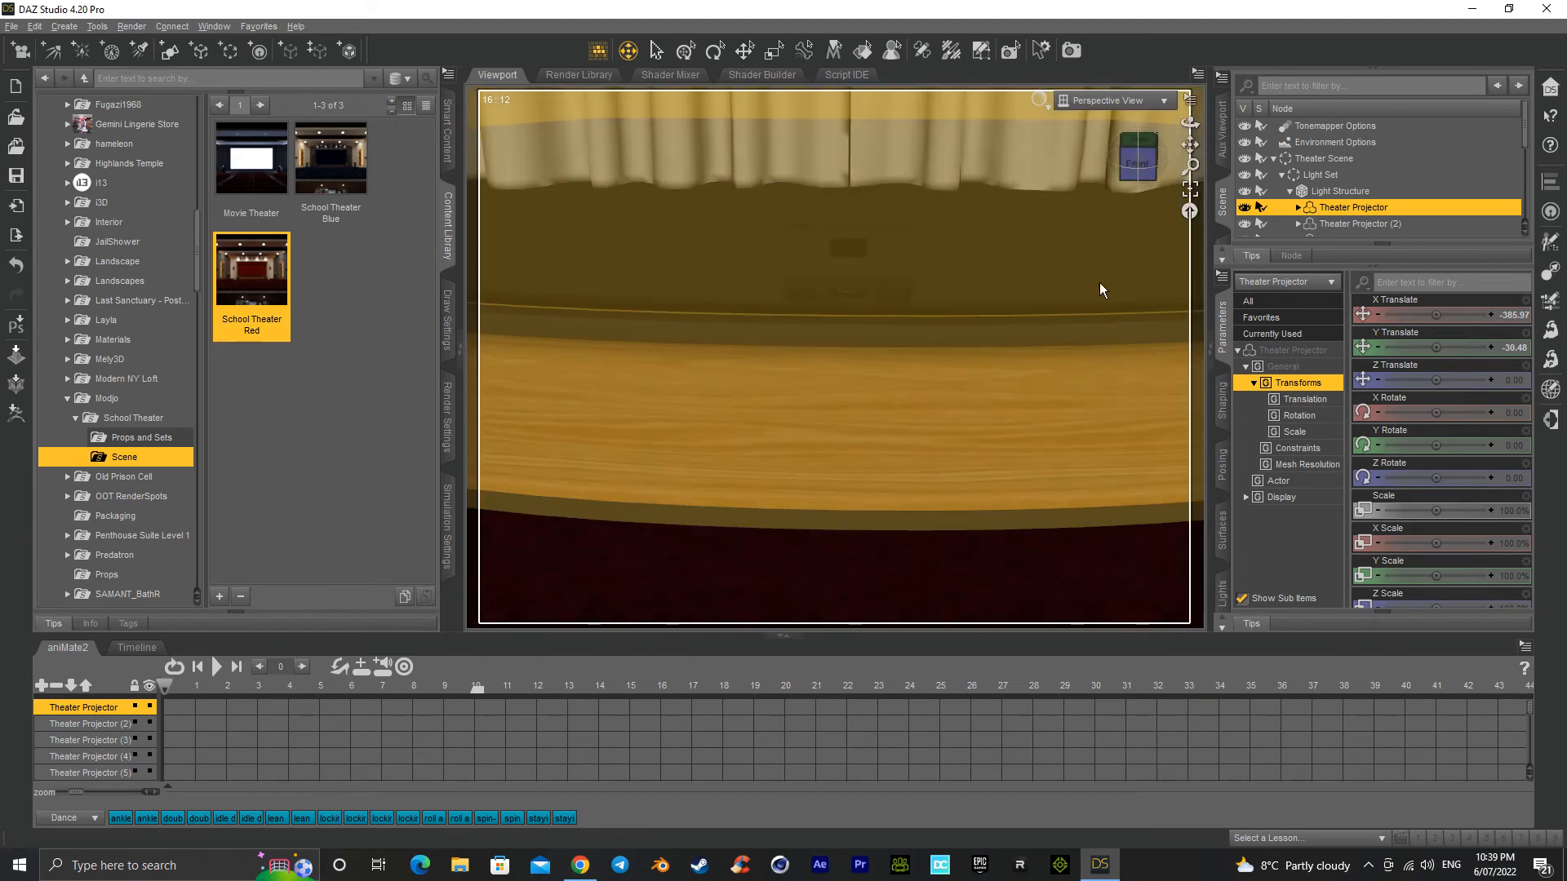
scroll(1070, 318, "down", 5)
scroll(1070, 320, "down", 5)
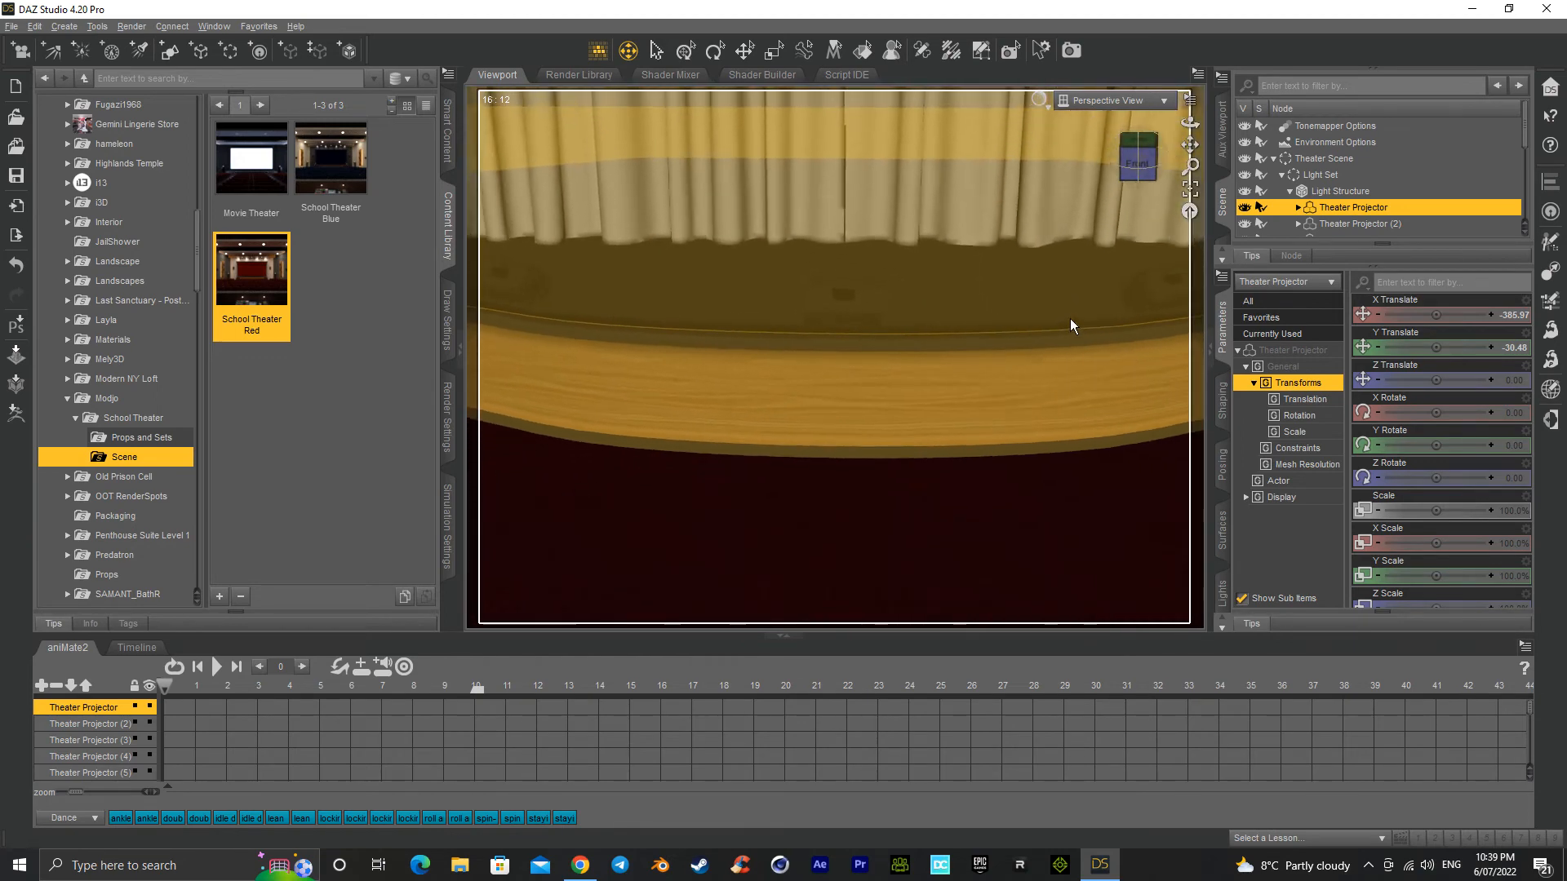
scroll(1070, 318, "down", 4)
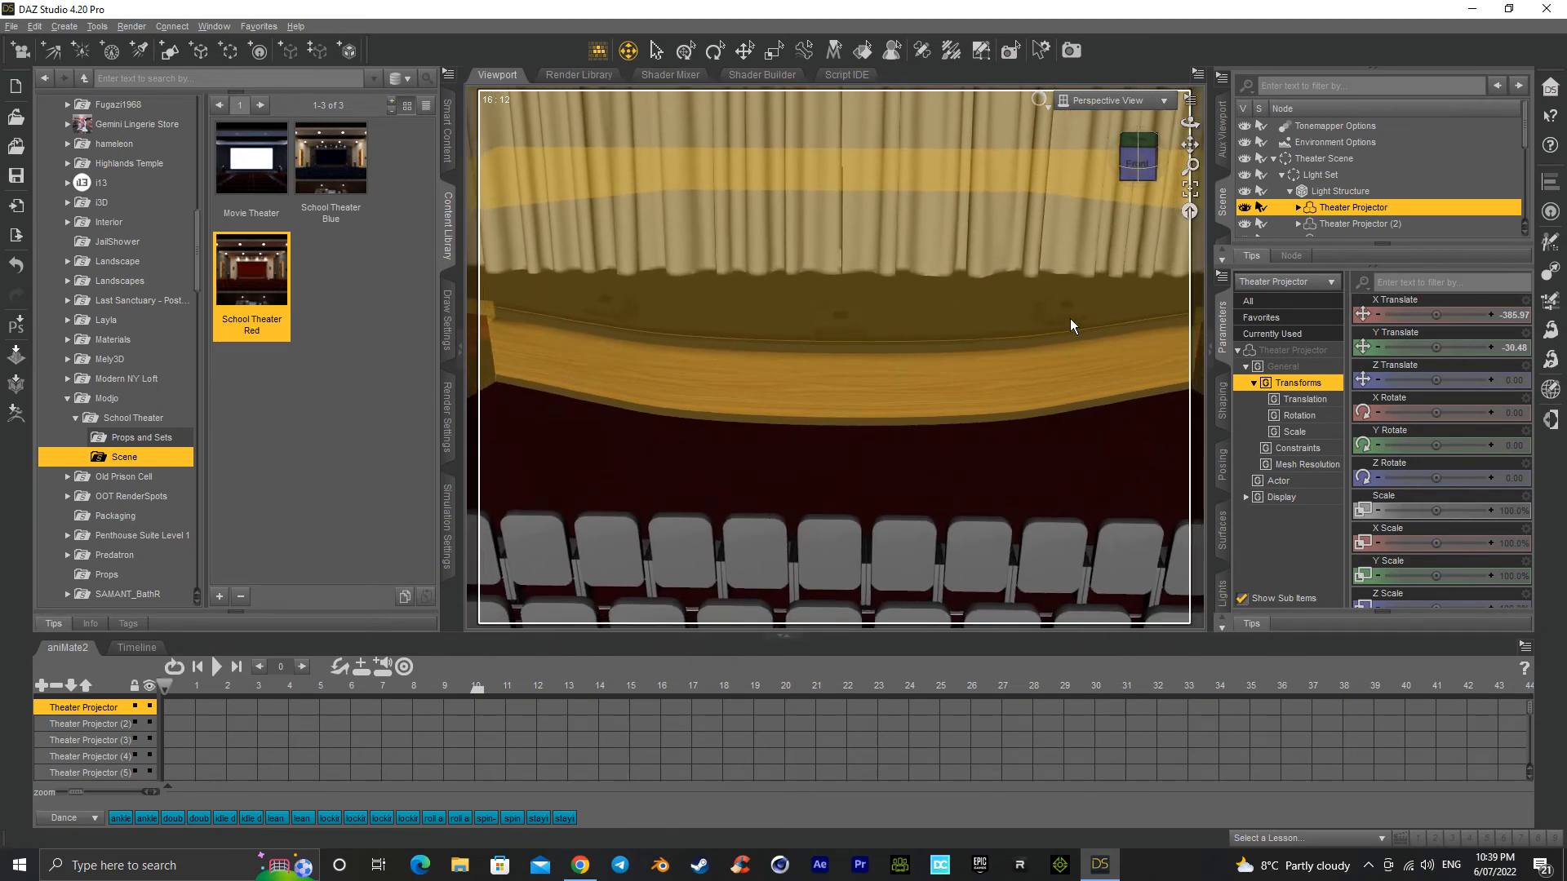
scroll(1059, 355, "down", 5)
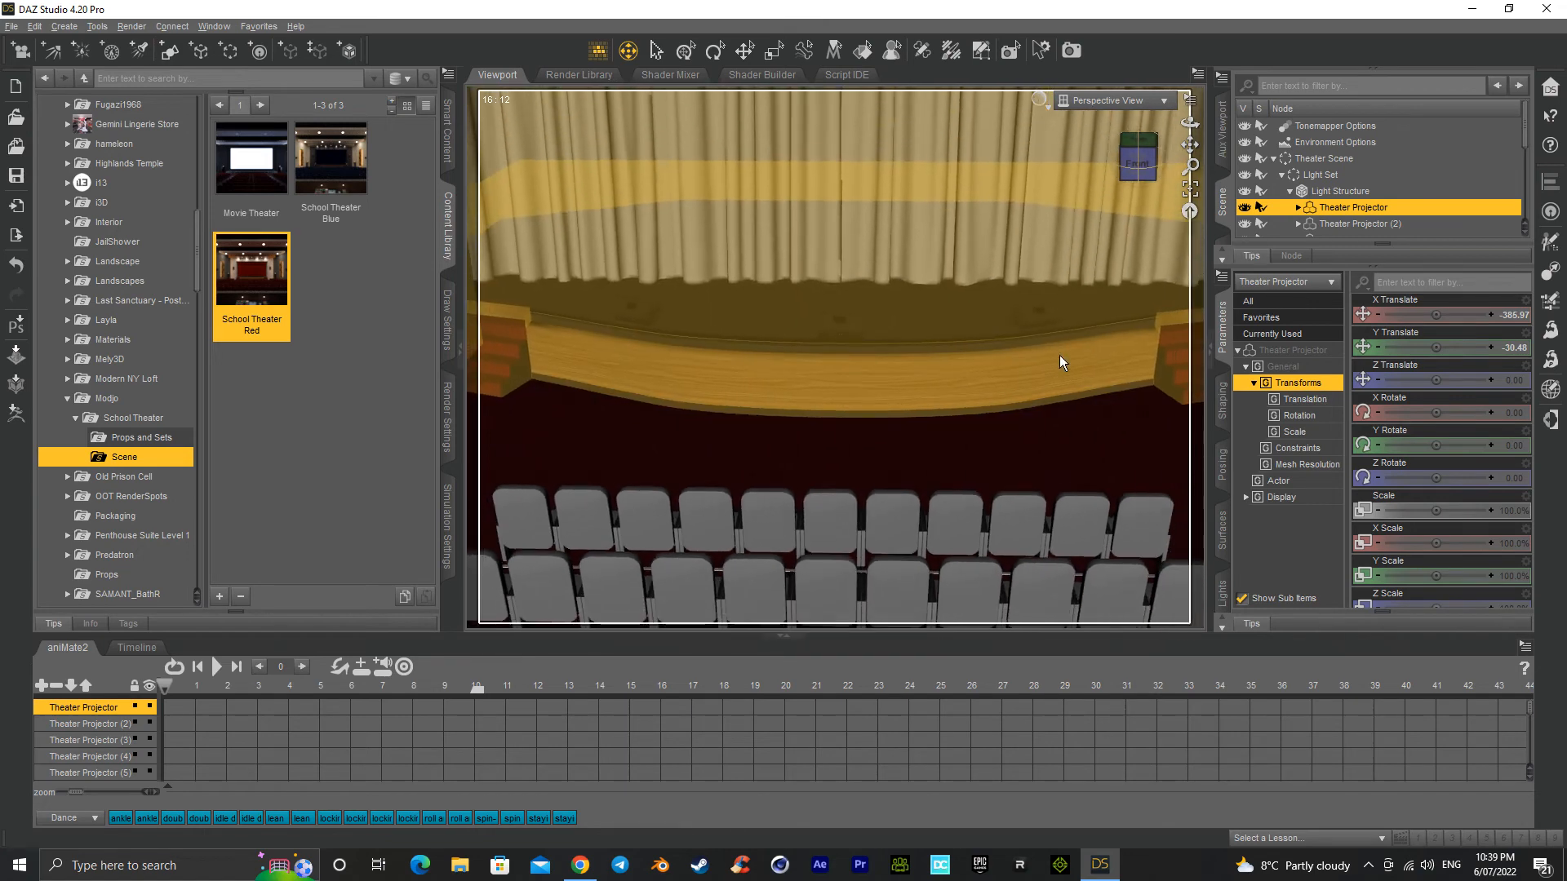
scroll(1118, 246, "down", 6)
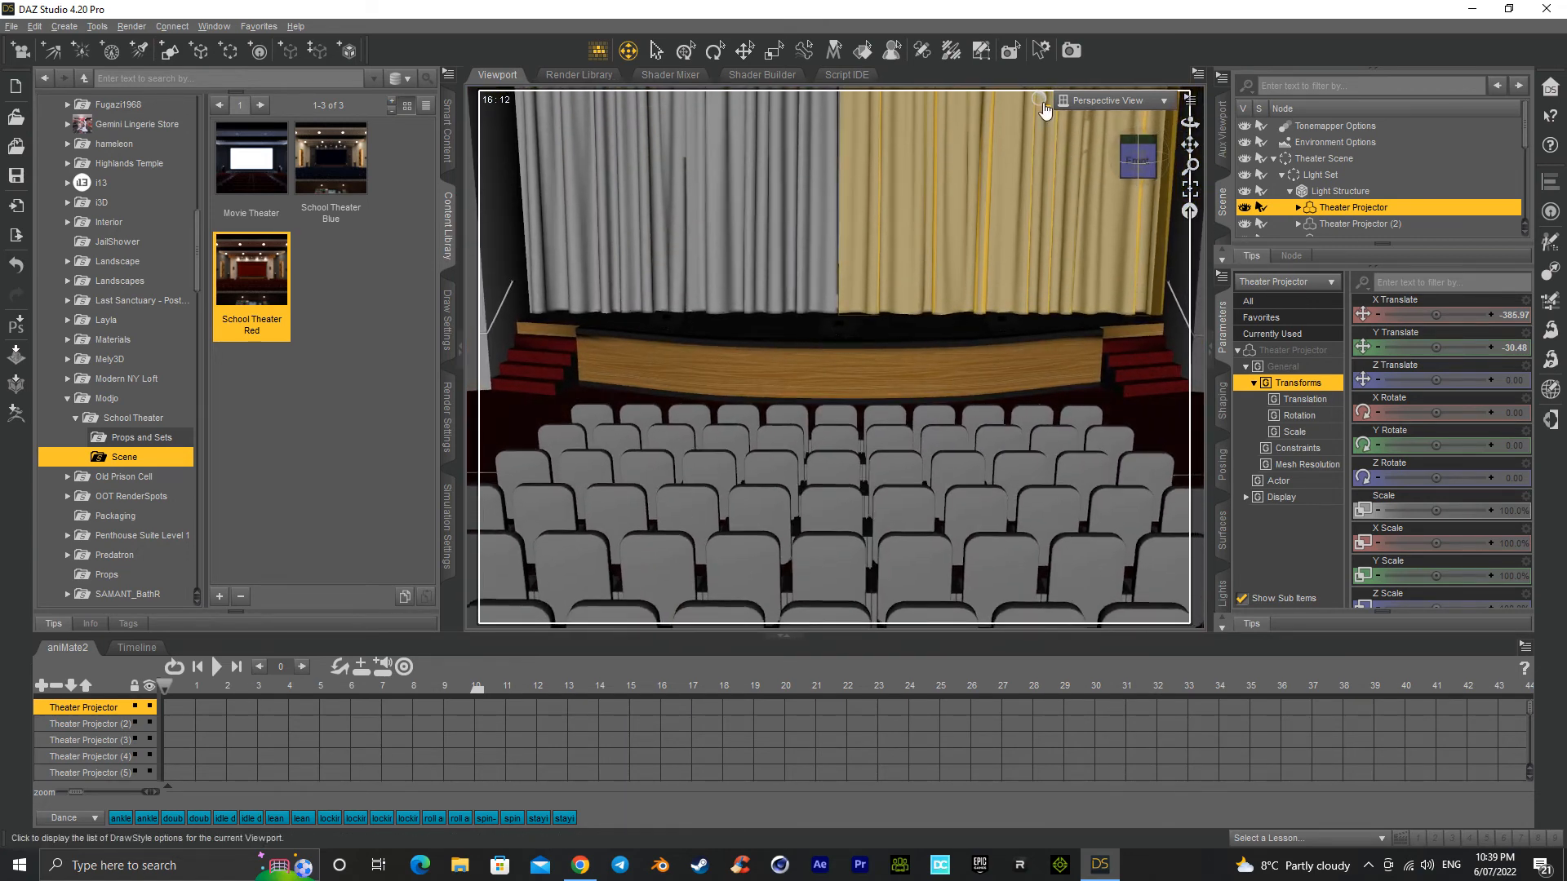
left_click(1042, 102)
left_click(1035, 319)
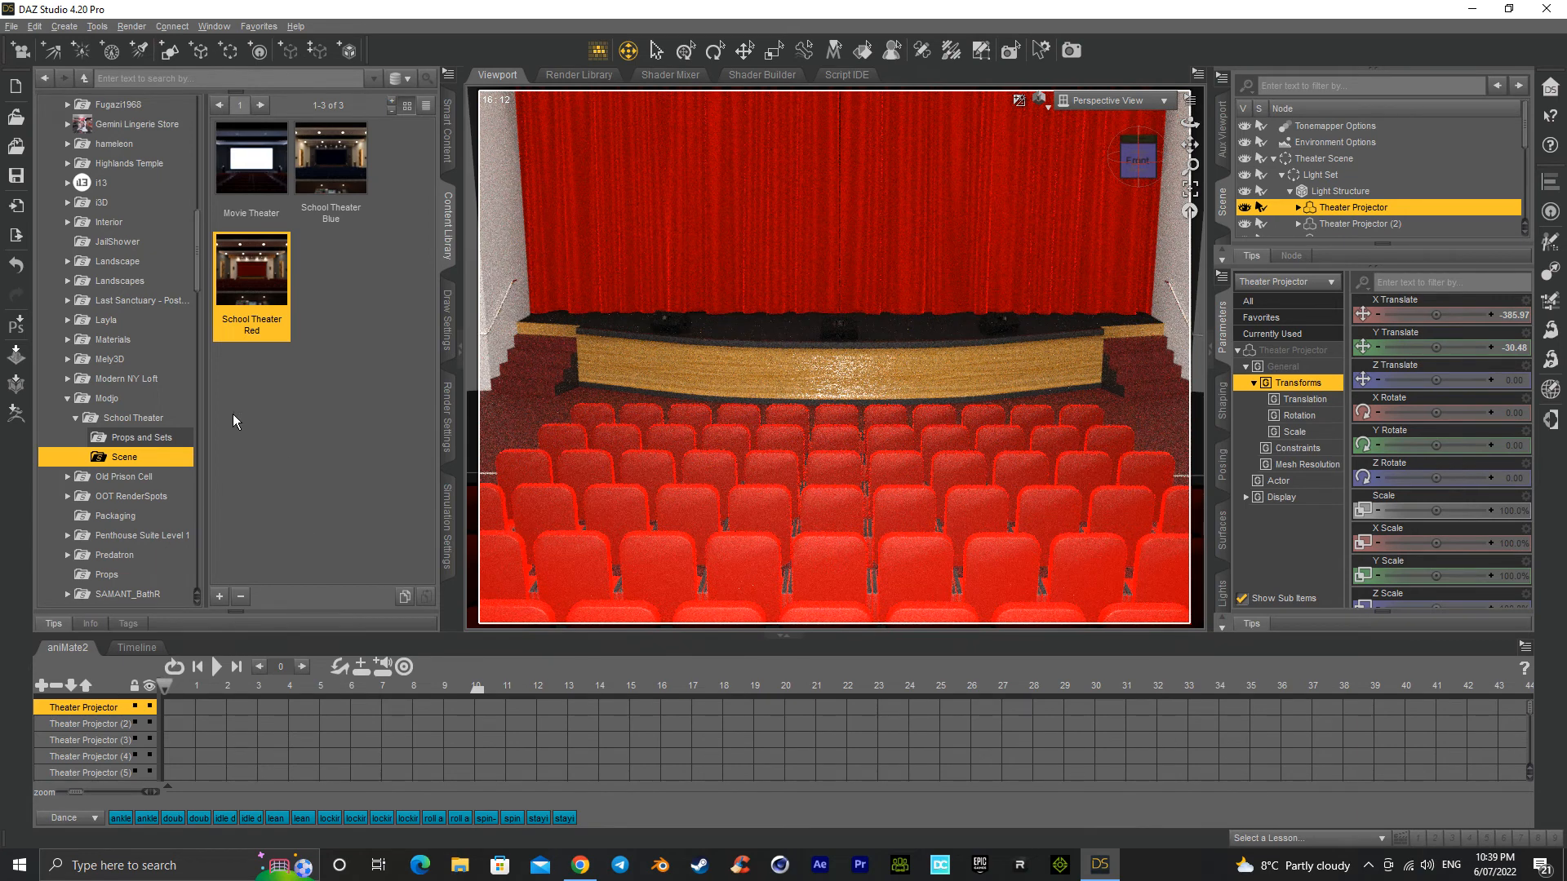
Step: Collapse the Environments folder and look over the other top-level folders of MyDazLibrary
scroll(115, 335, "up", 6)
scroll(98, 341, "down", 10)
left_click(60, 259)
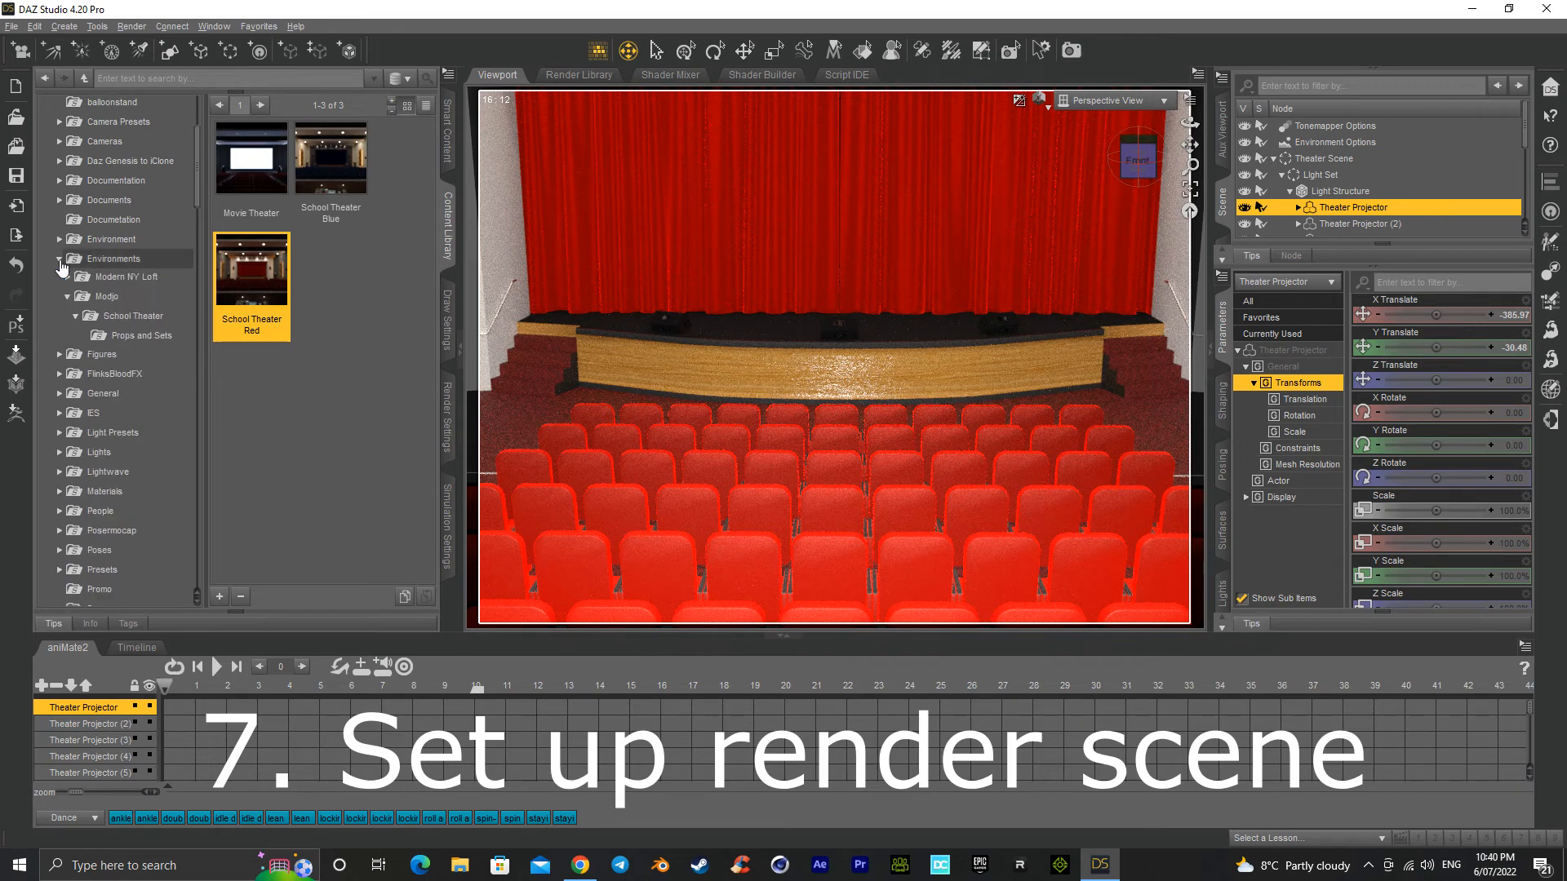
left_click(59, 259)
scroll(70, 346, "up", 3)
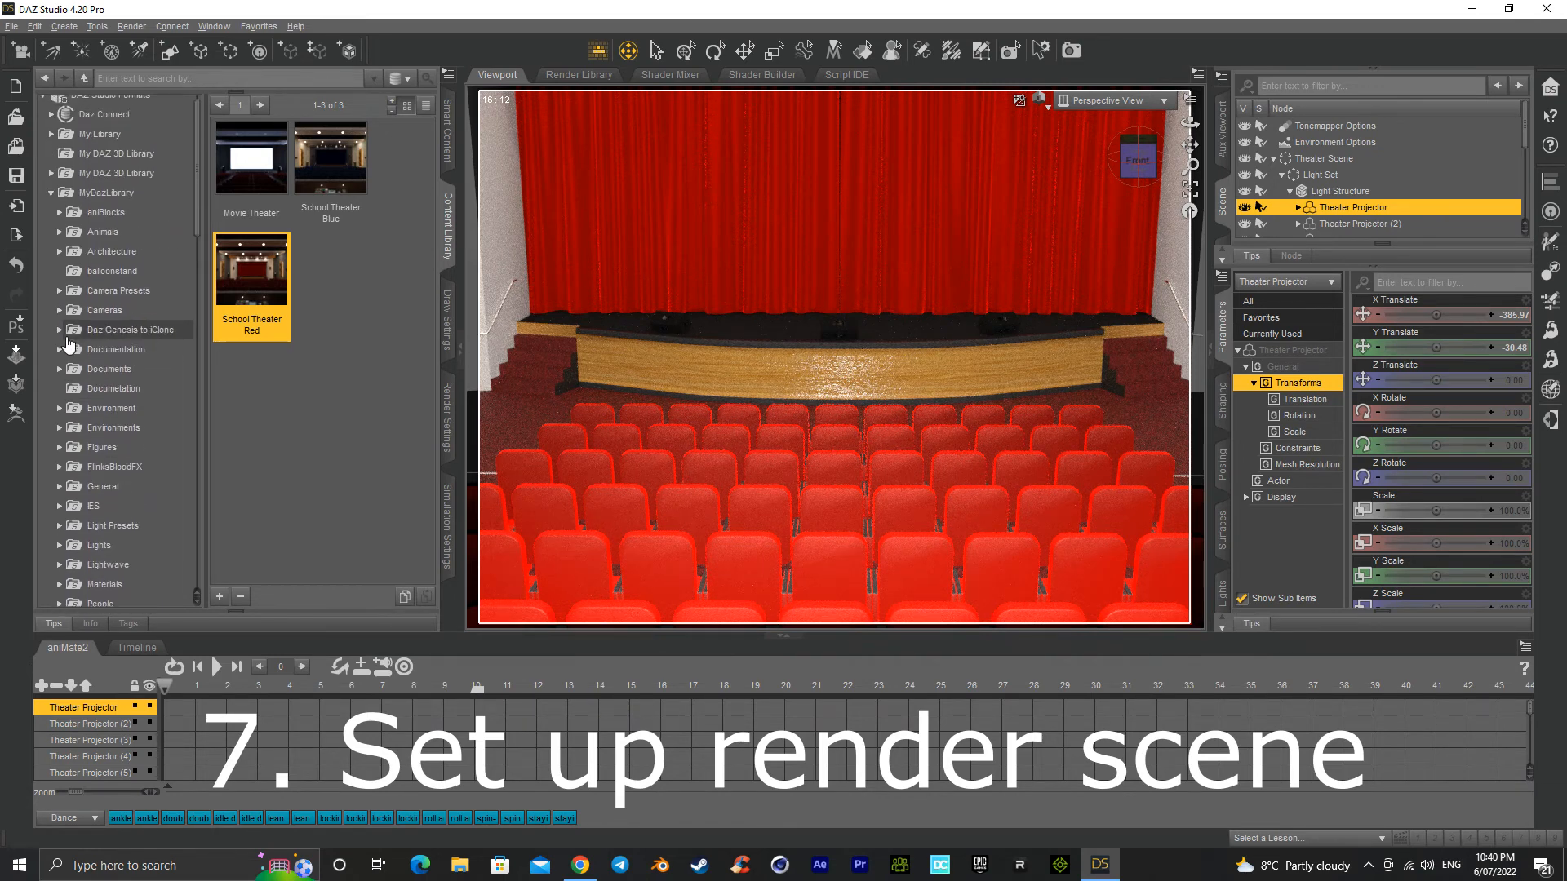
scroll(69, 359, "down", 4)
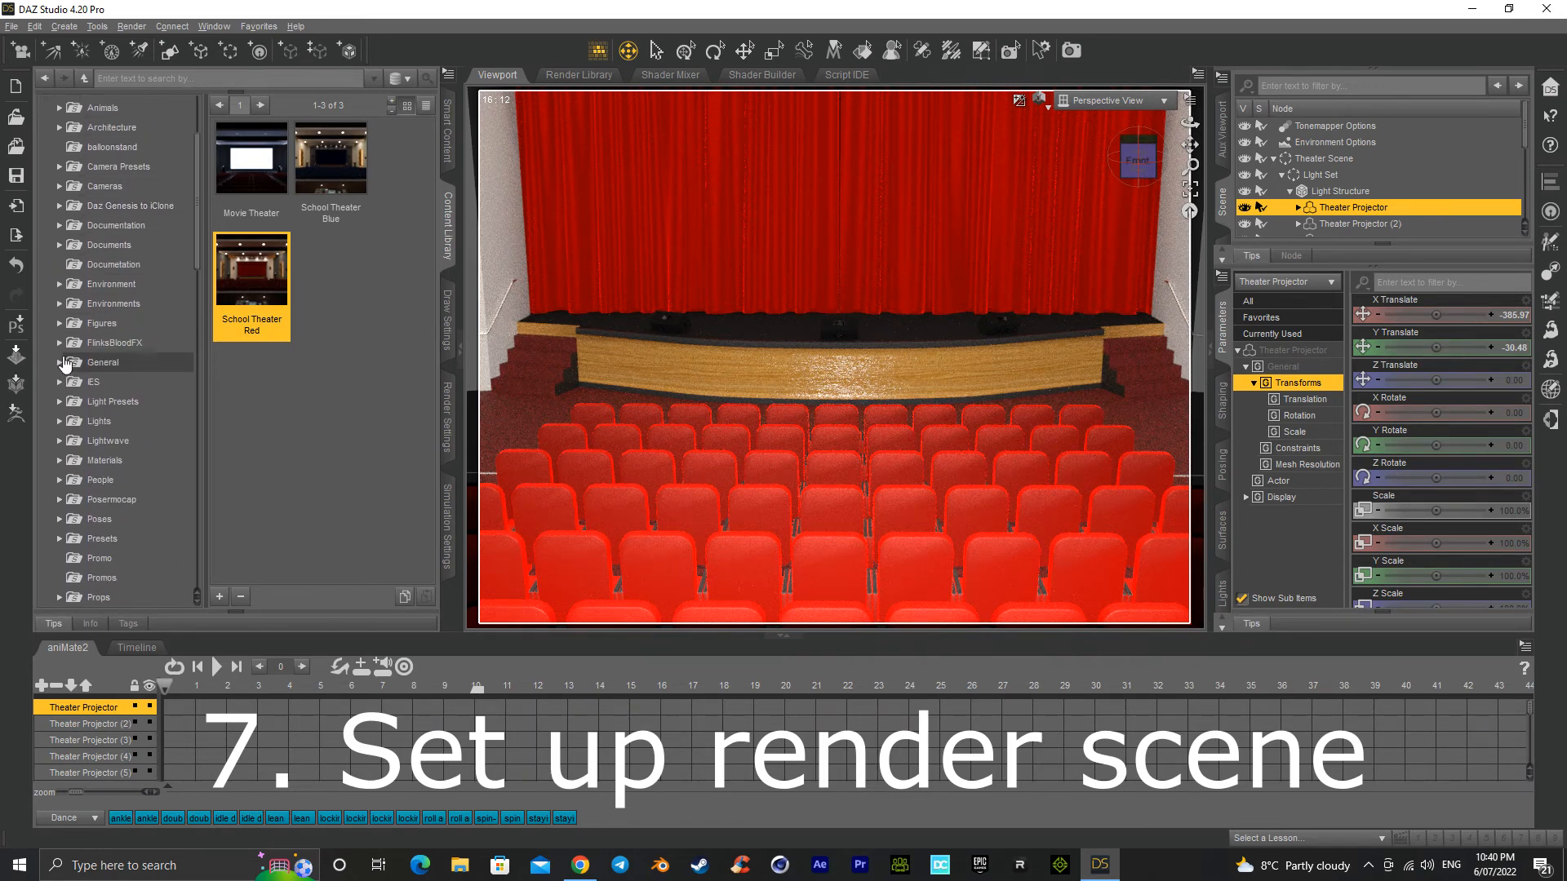
scroll(72, 402, "down", 2)
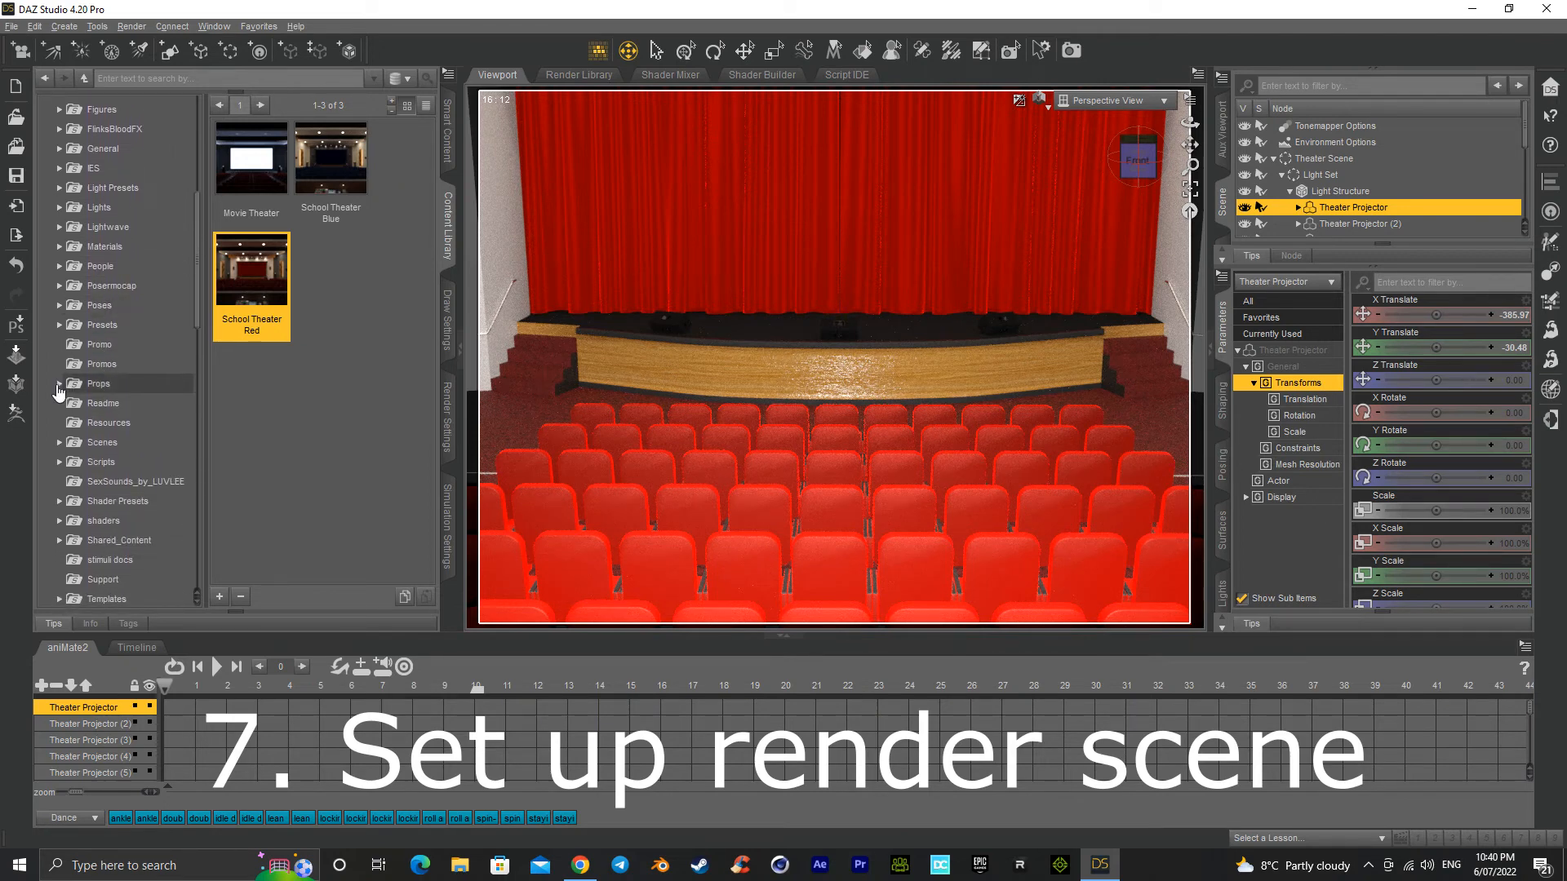
Step: Expand People and Genesis 8 Female in the library and open the Characters folder
left_click(59, 267)
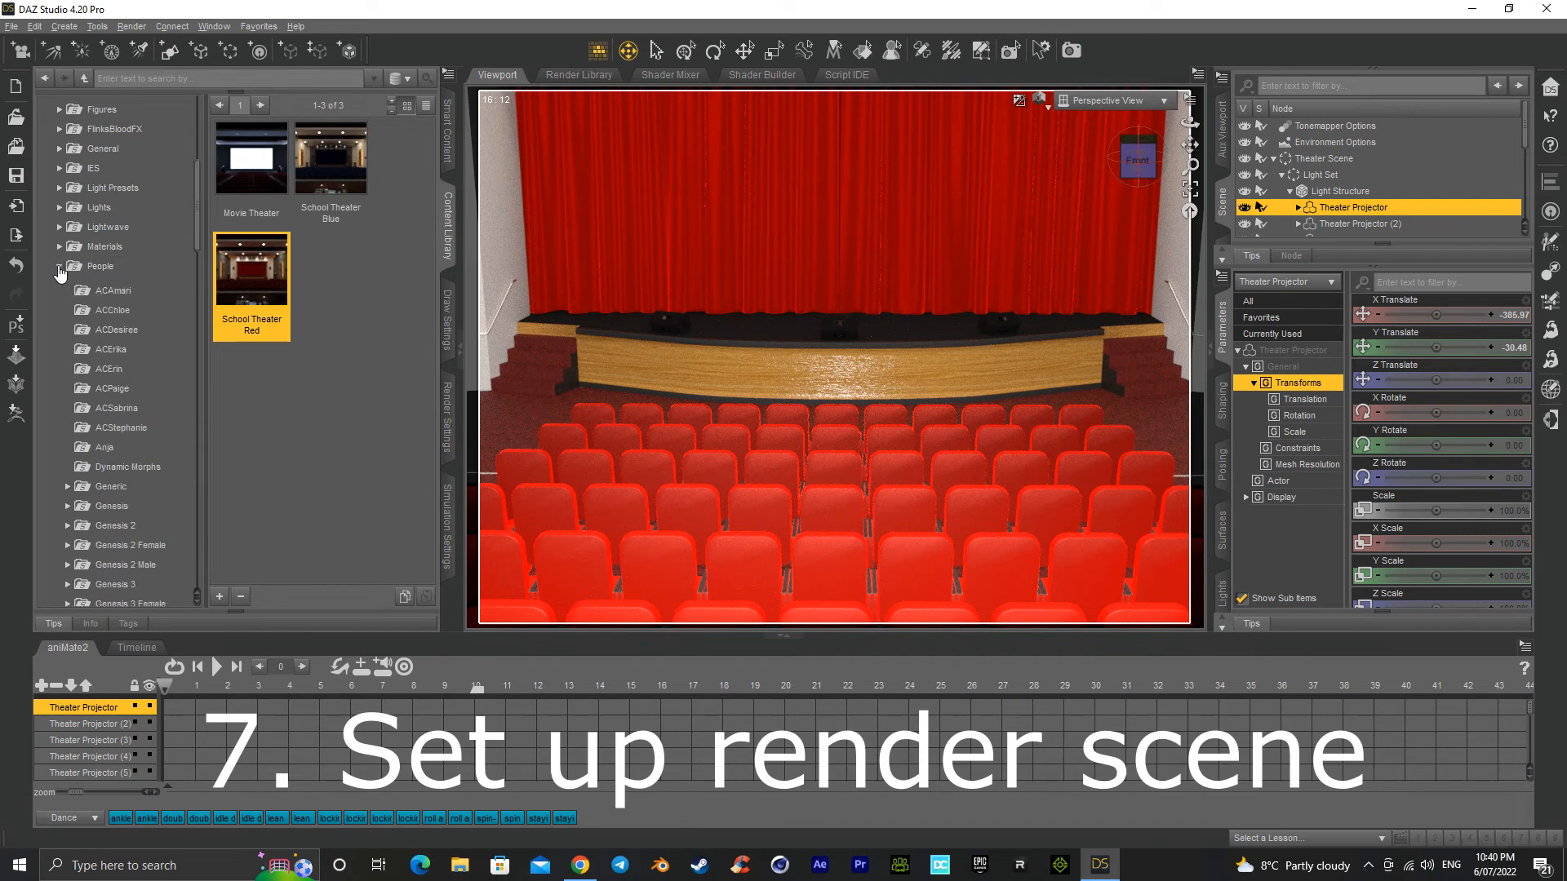
scroll(81, 391, "down", 3)
scroll(85, 399, "down", 3)
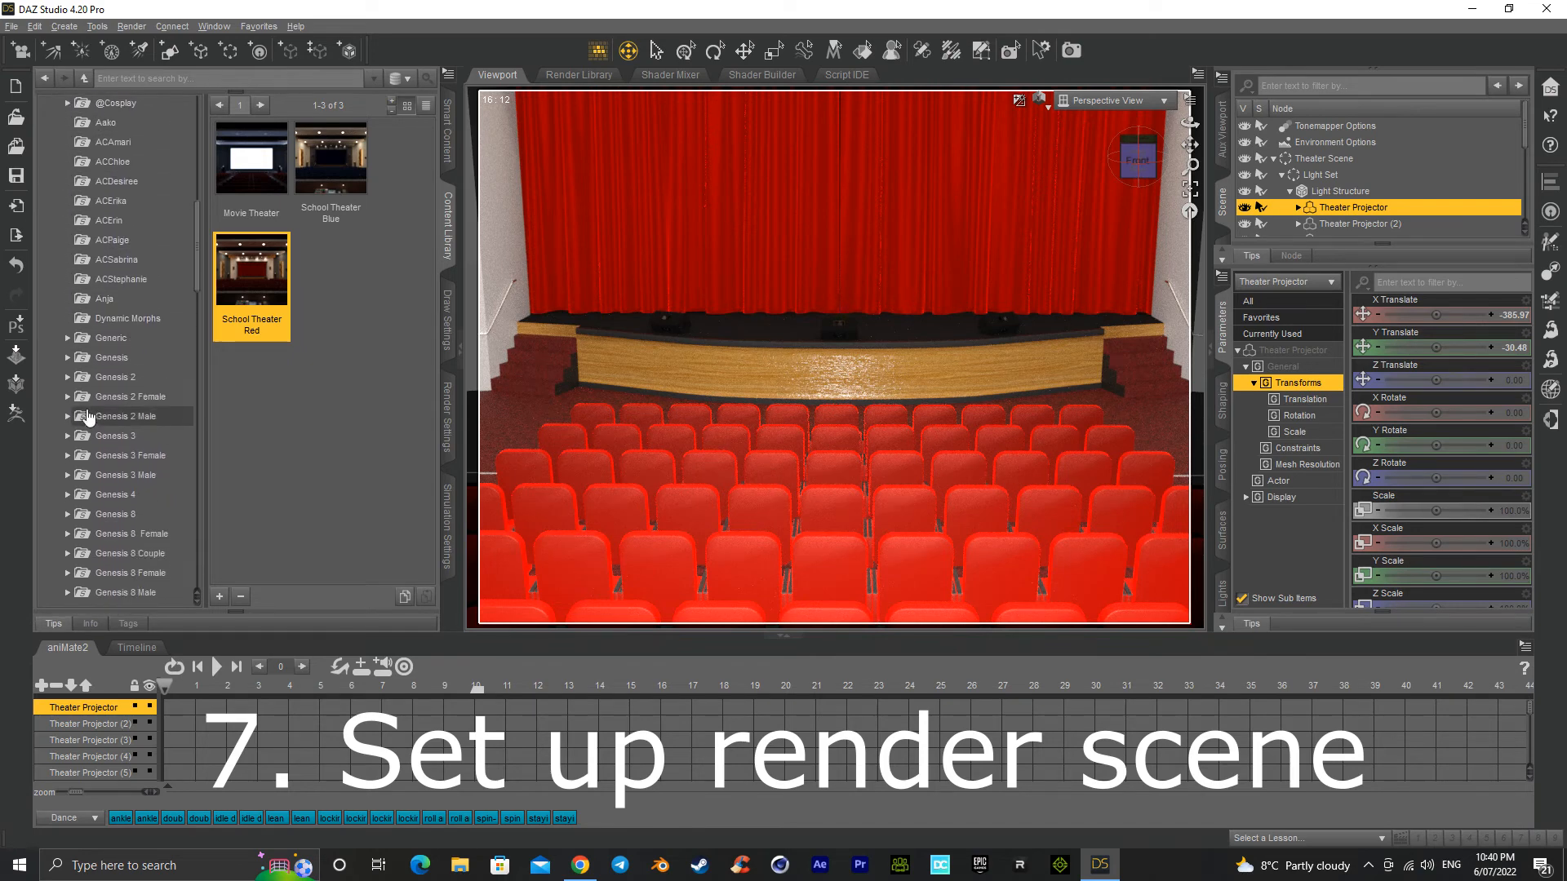
scroll(87, 412, "down", 2)
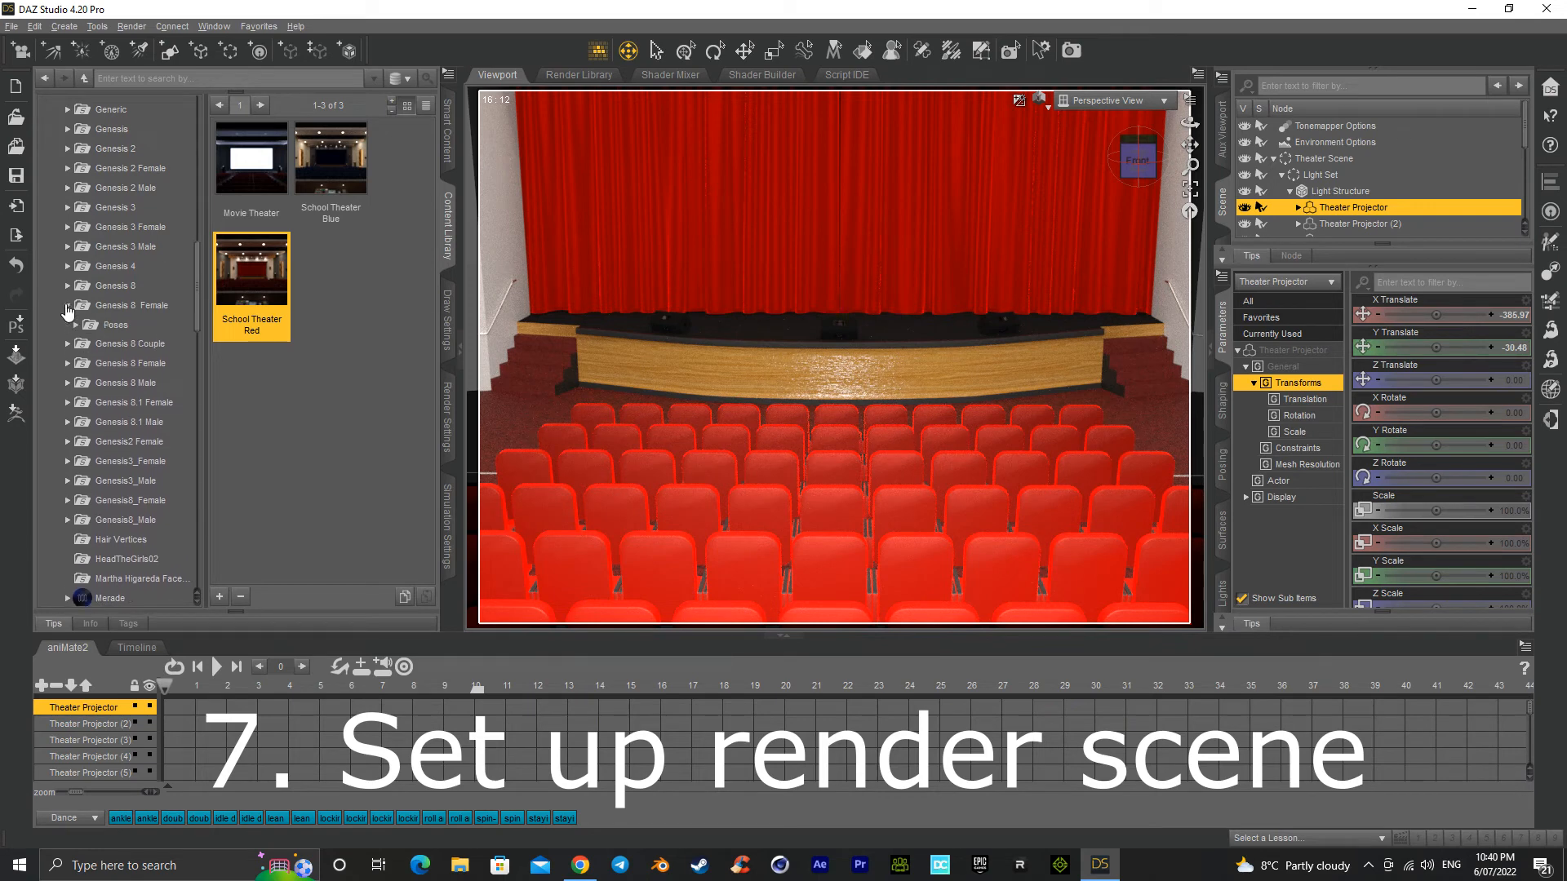
left_click(69, 346)
scroll(90, 392, "down", 4)
scroll(106, 423, "down", 5)
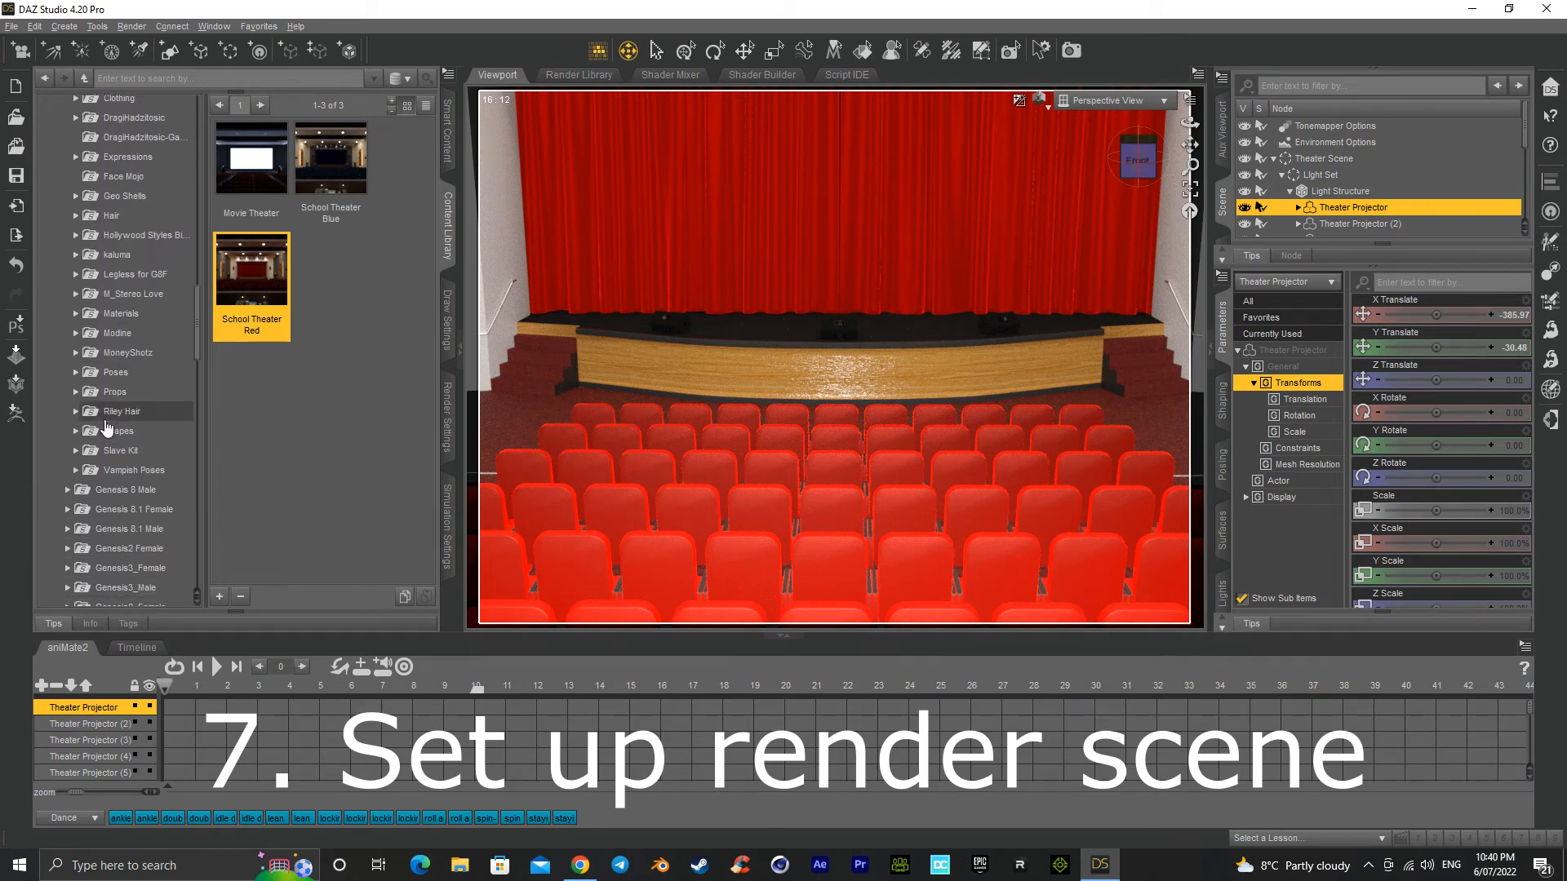
scroll(110, 353, "up", 8)
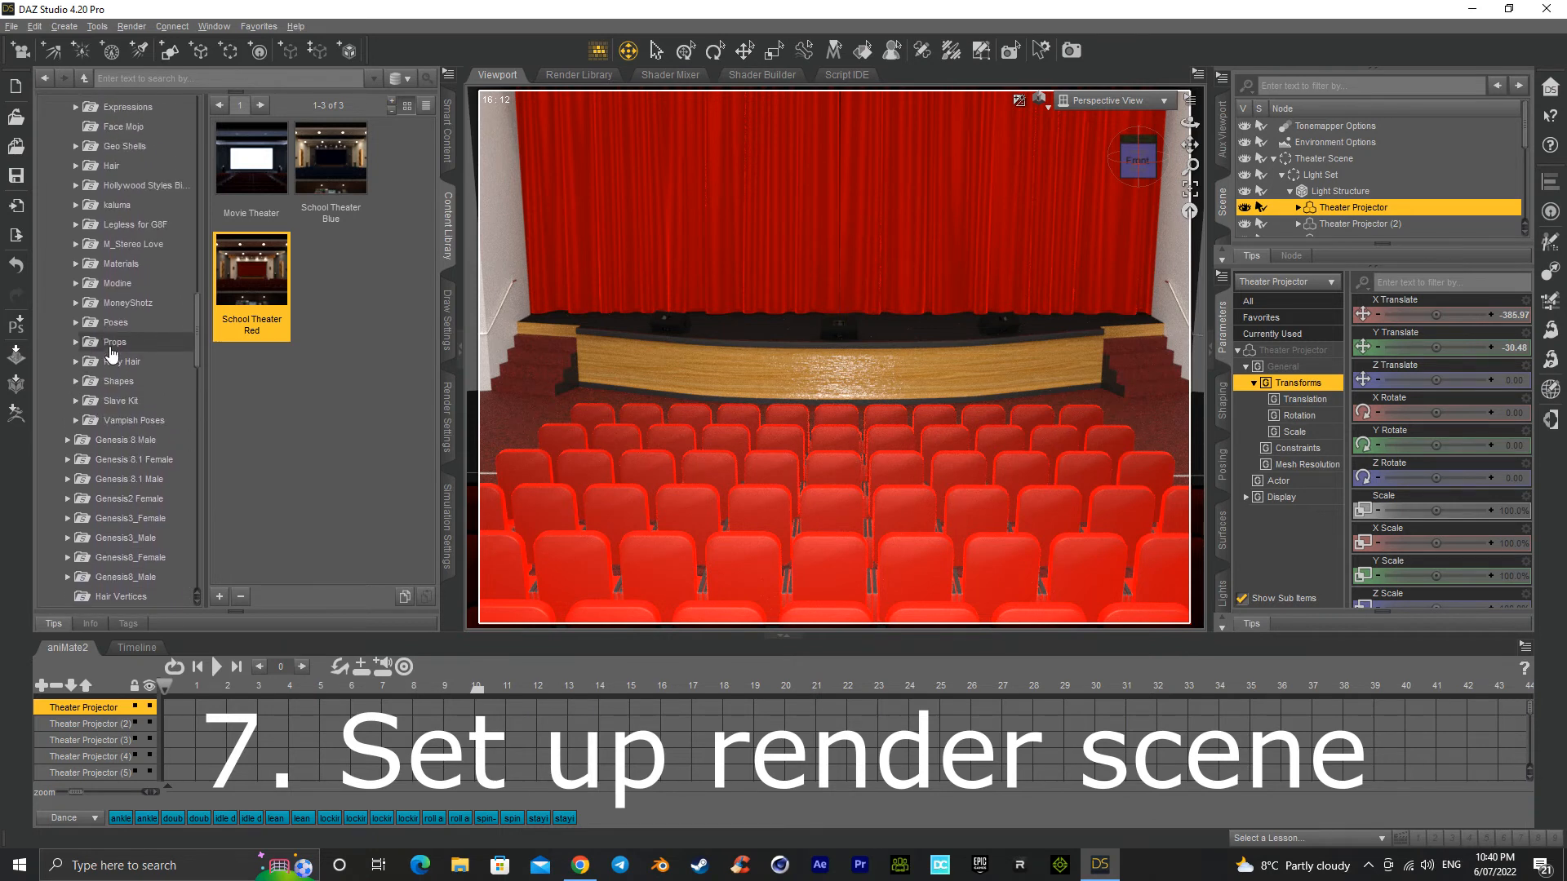
scroll(114, 359, "up", 2)
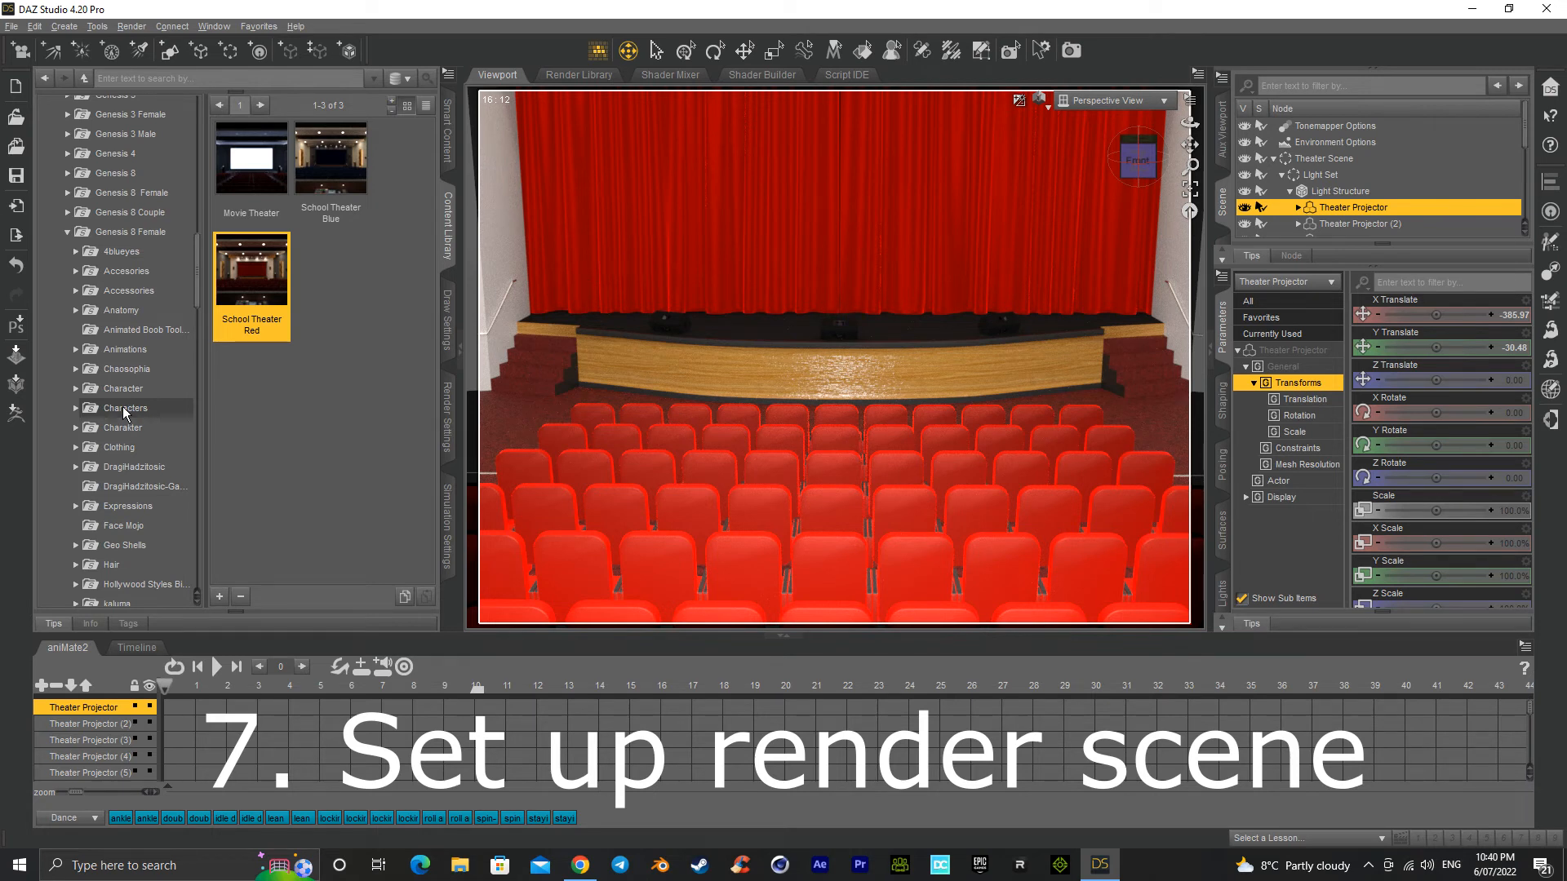
left_click(125, 409)
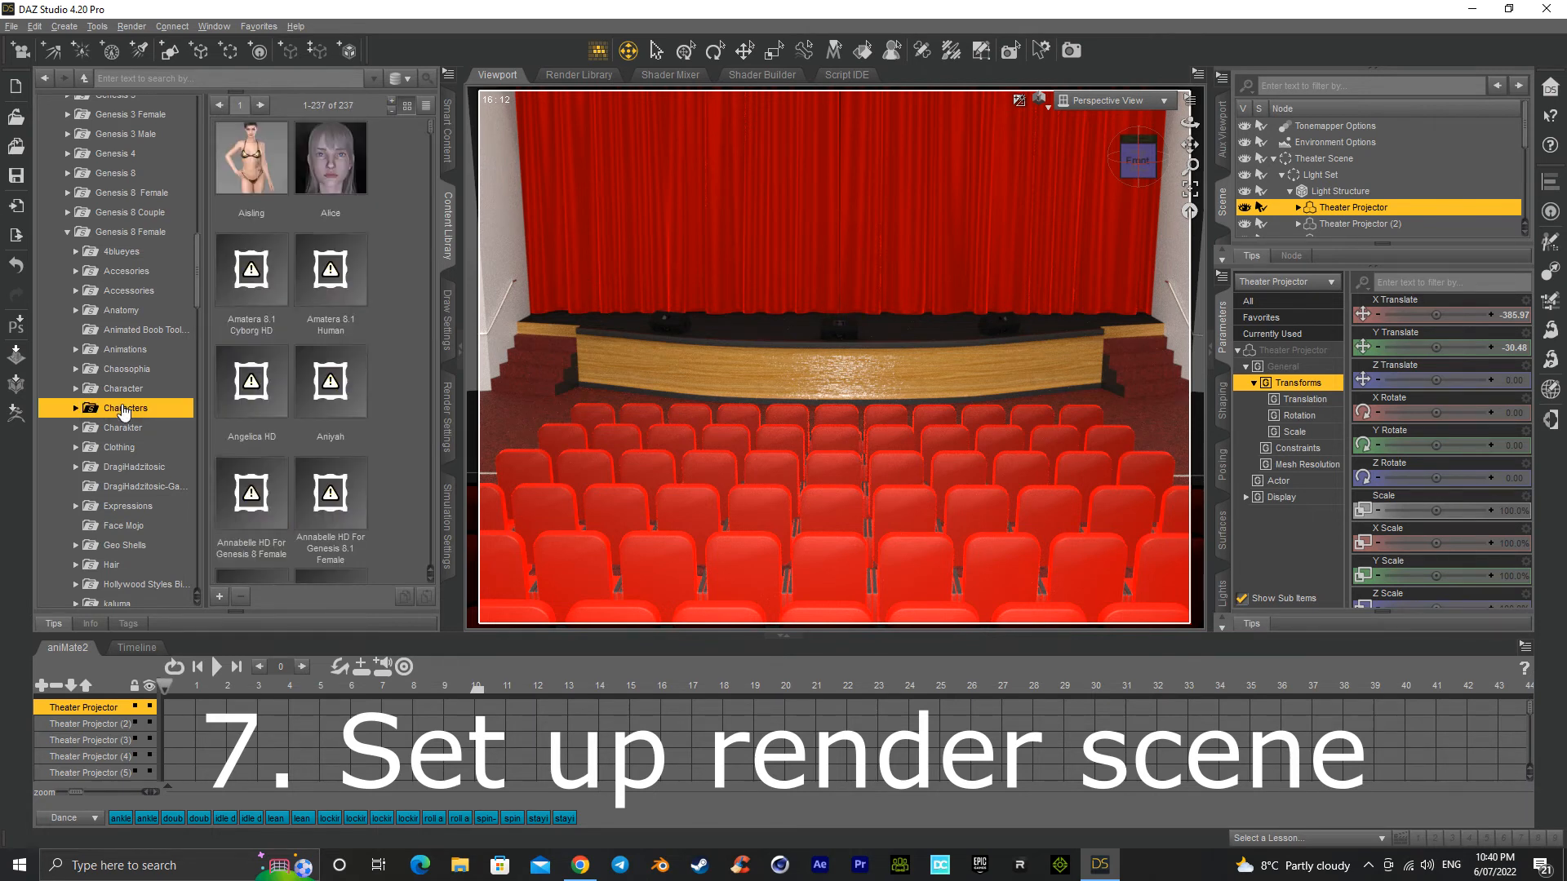
Step: Look through the Genesis 8 Female character presets and check the neighbouring Charakter folder
scroll(419, 339, "down", 1)
scroll(415, 341, "down", 4)
scroll(406, 341, "up", 5)
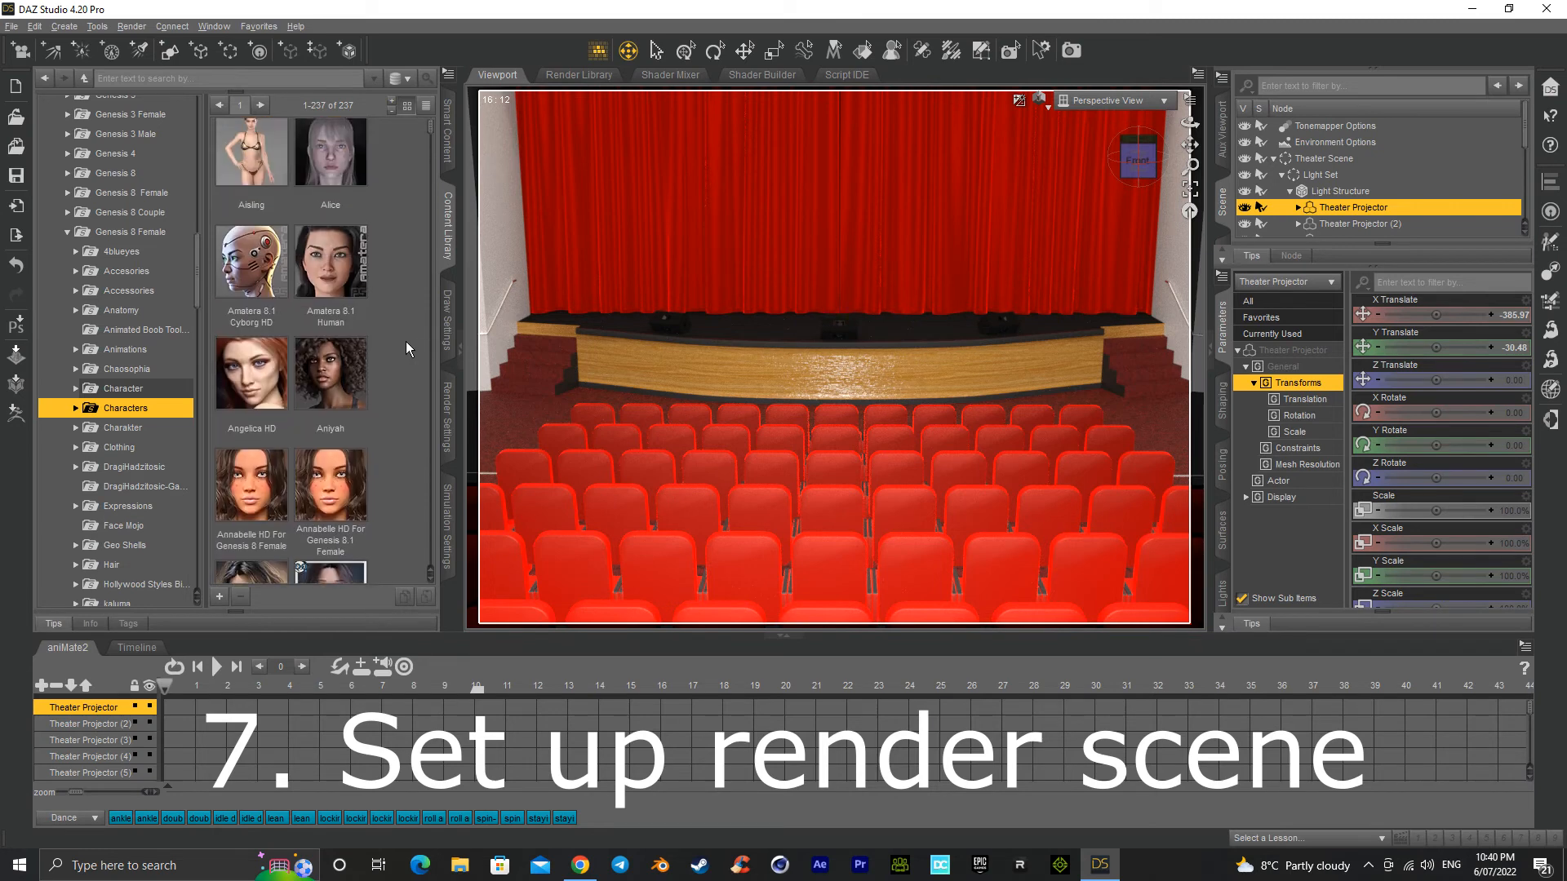
scroll(343, 310, "down", 5)
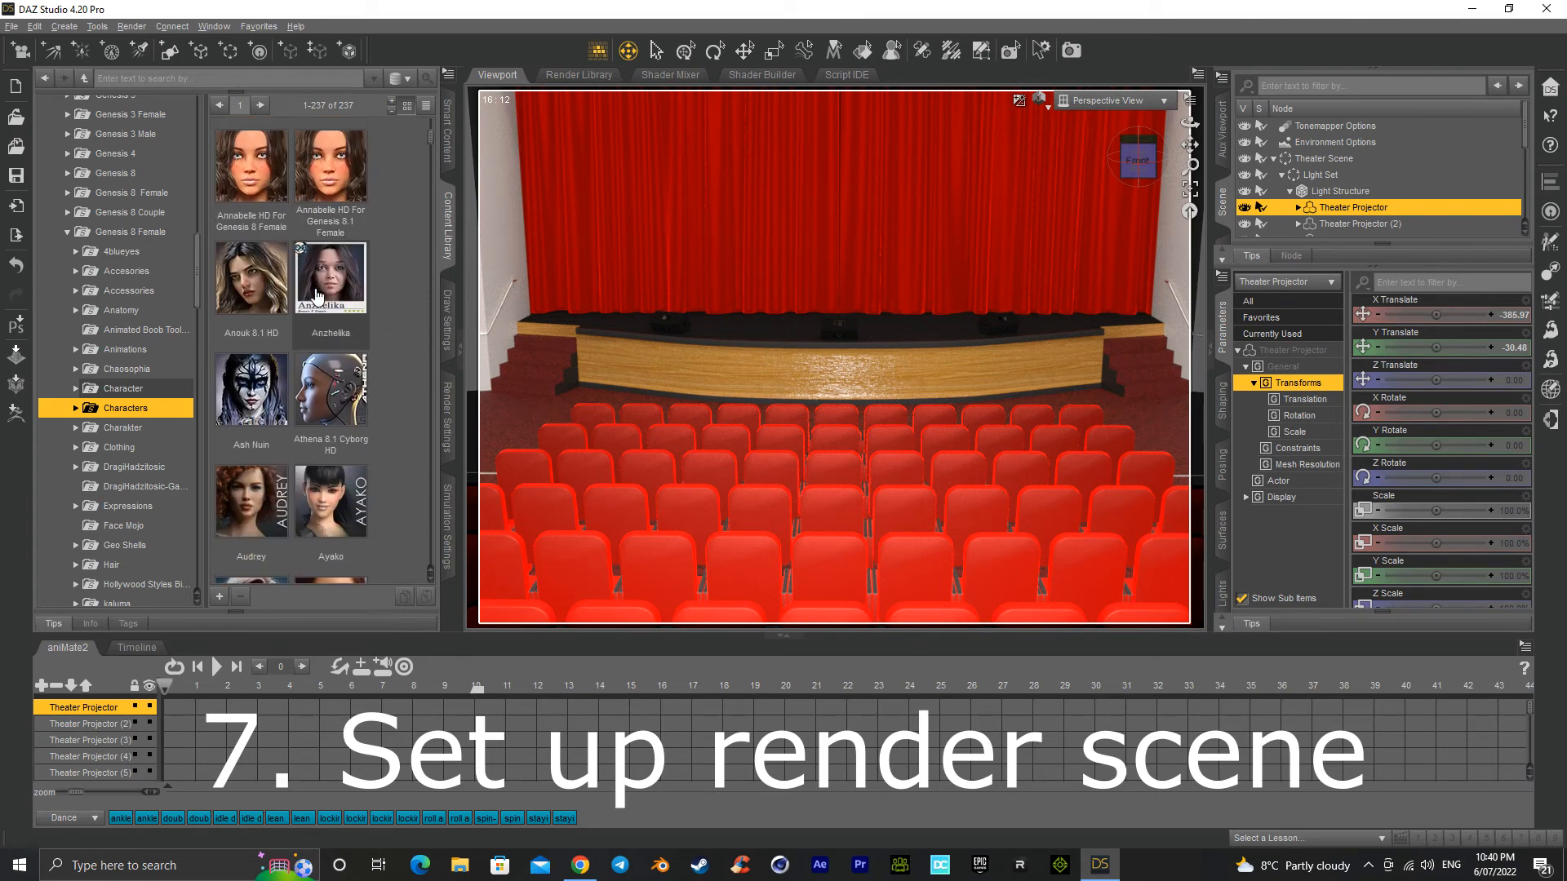
scroll(322, 319, "down", 6)
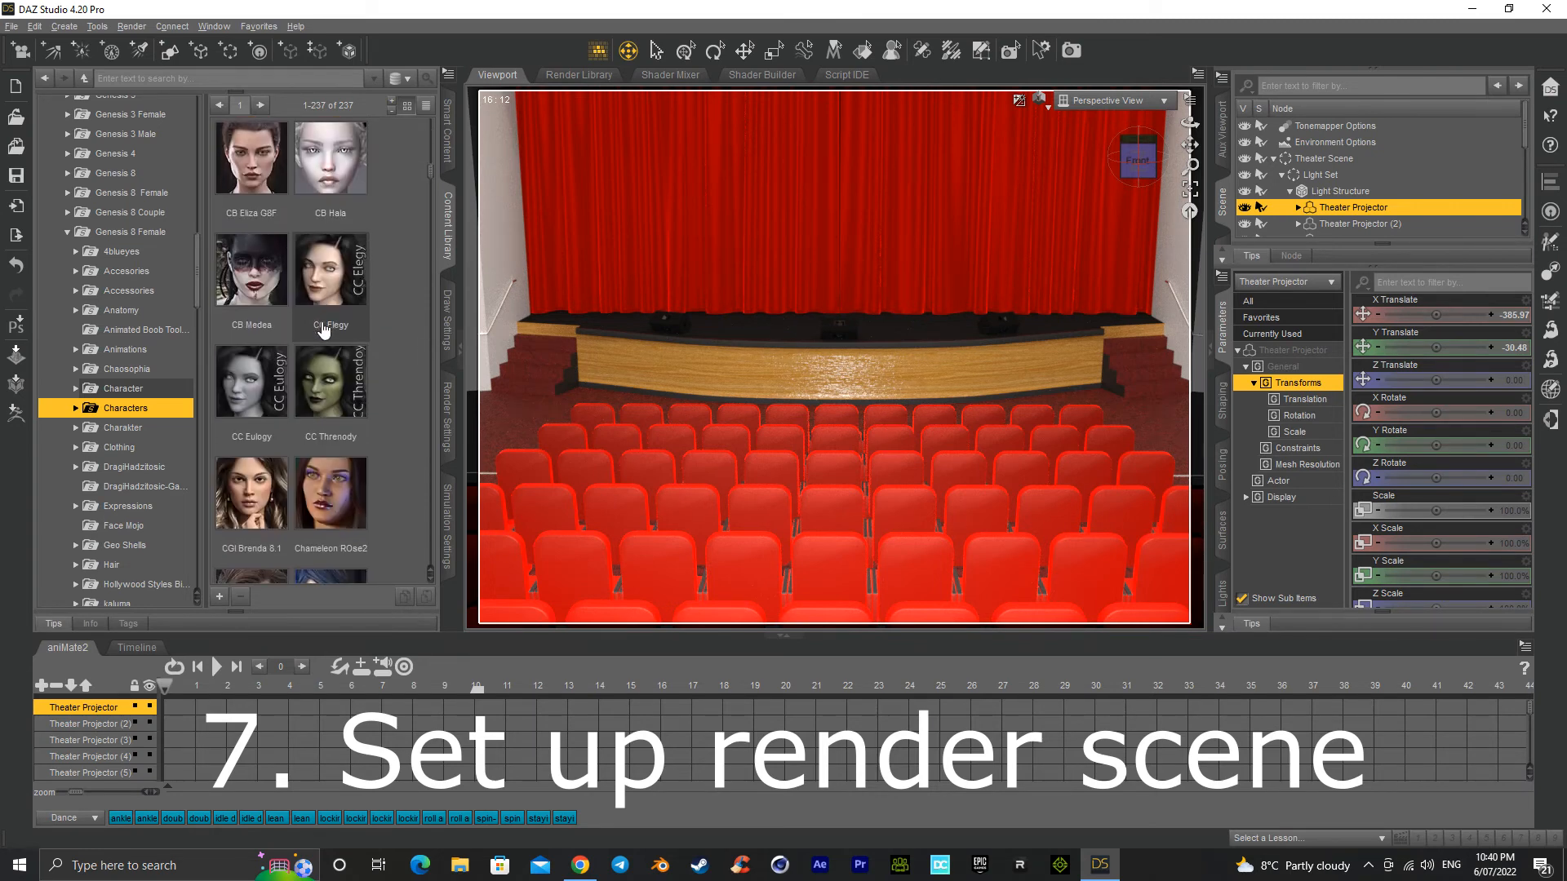
scroll(310, 343, "down", 3)
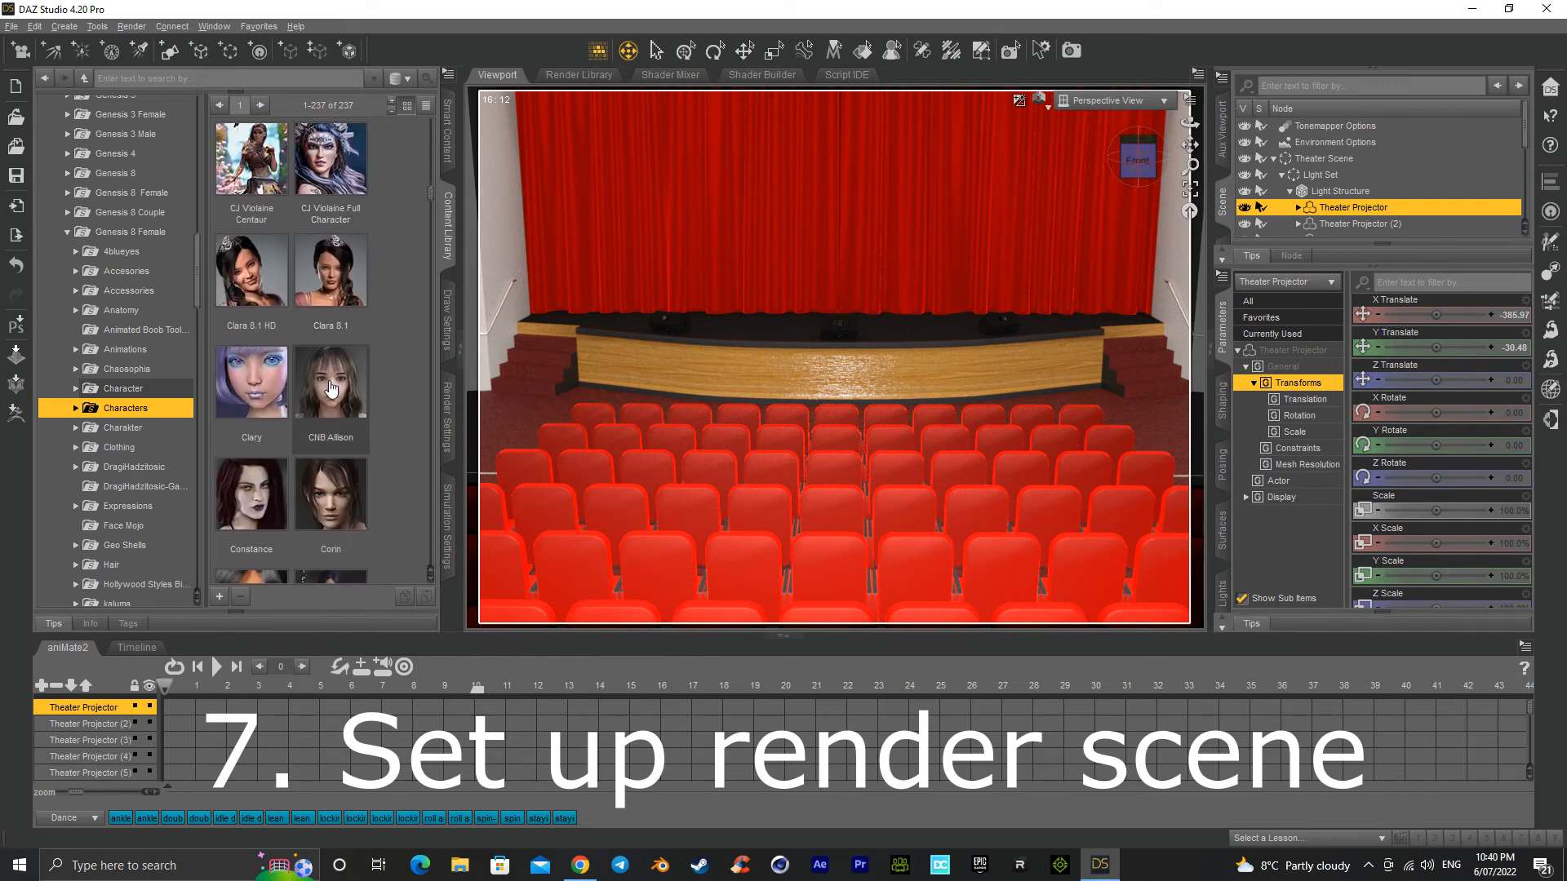
scroll(307, 316, "down", 5)
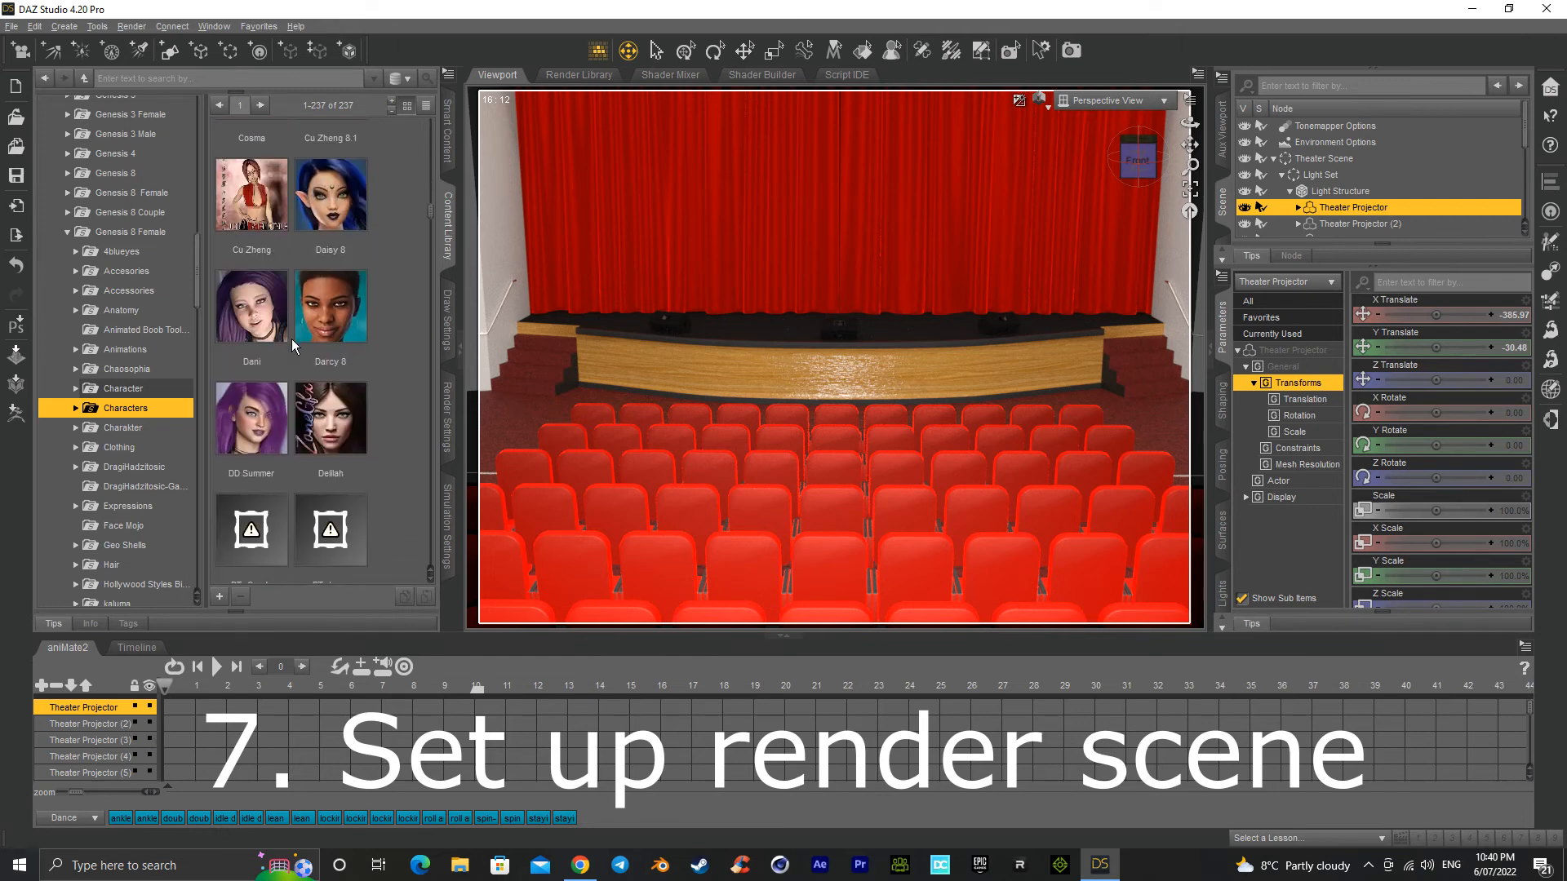
scroll(278, 369, "up", 10)
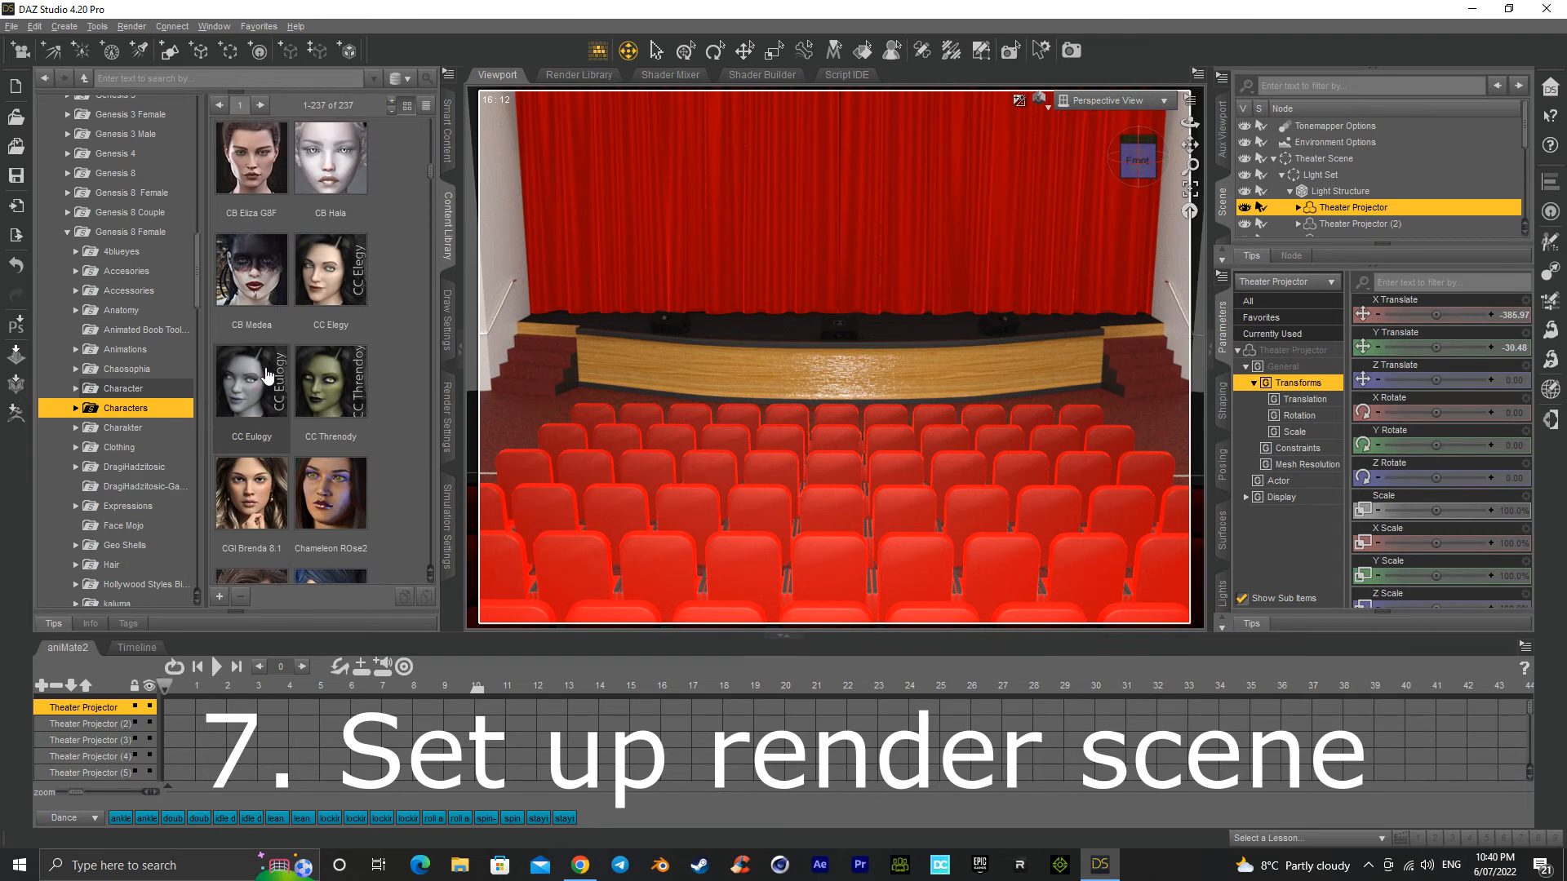
left_click(121, 427)
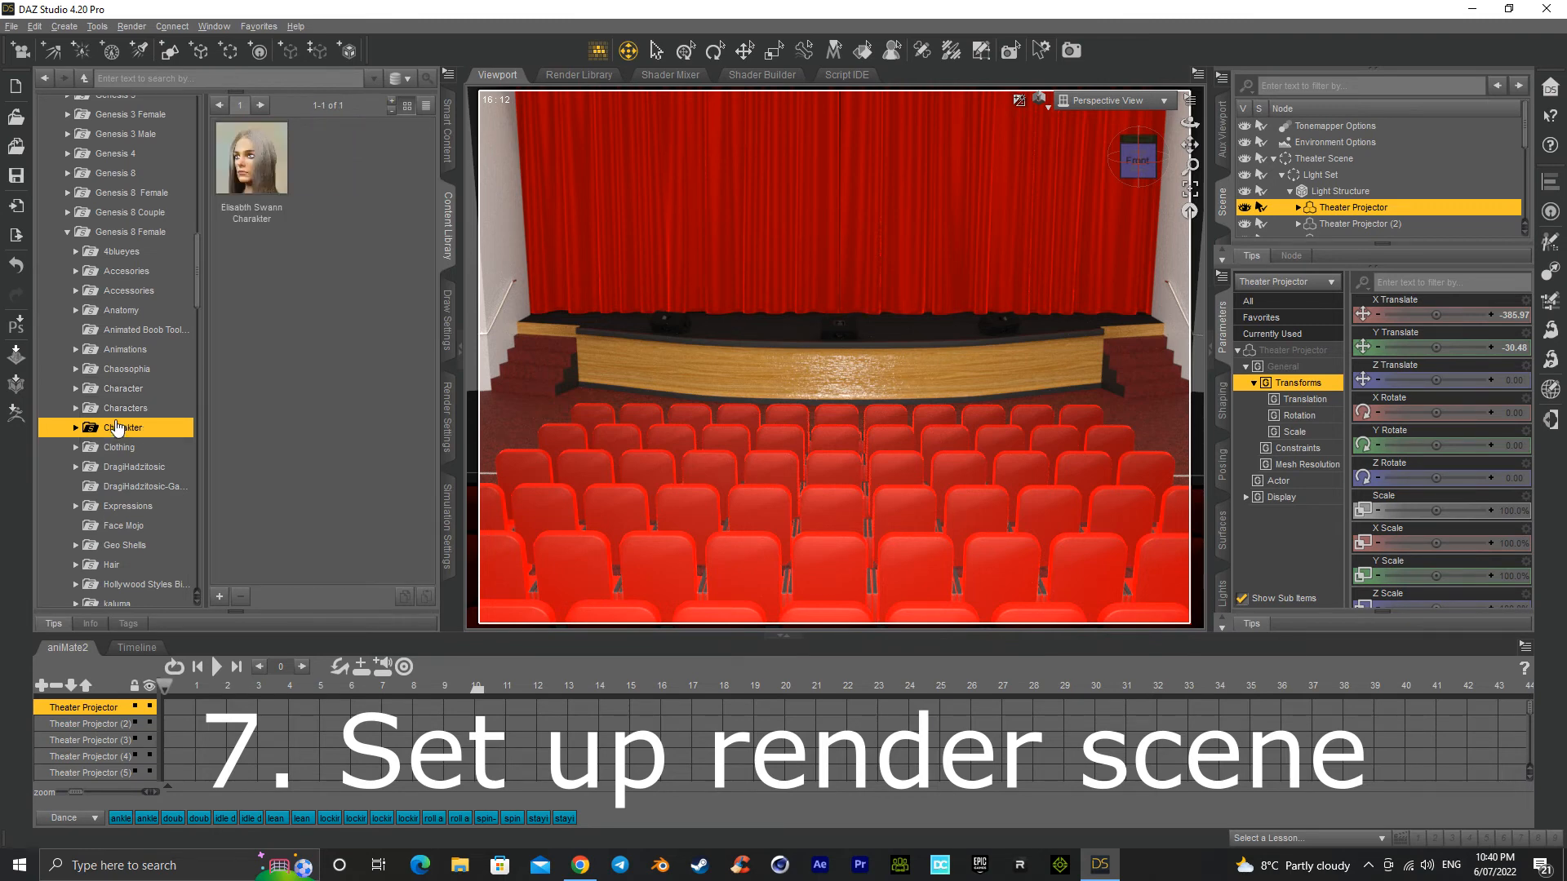
Step: Browse the Genesis 8 Female Characters folder and load the Aniyah character into the theater scene
left_click(122, 407)
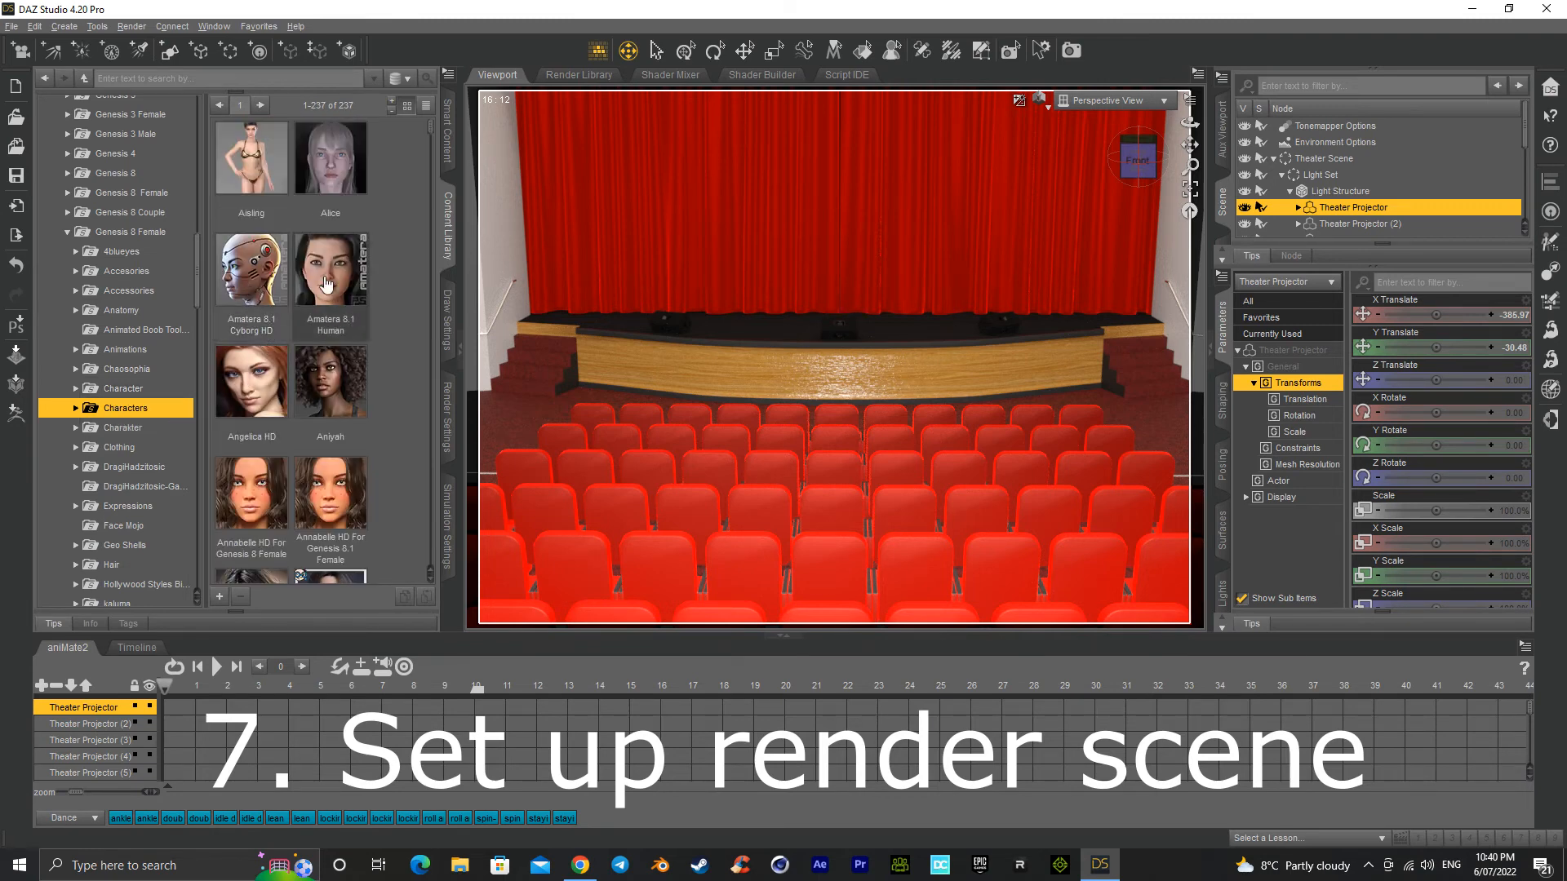
mouse_move(338, 274)
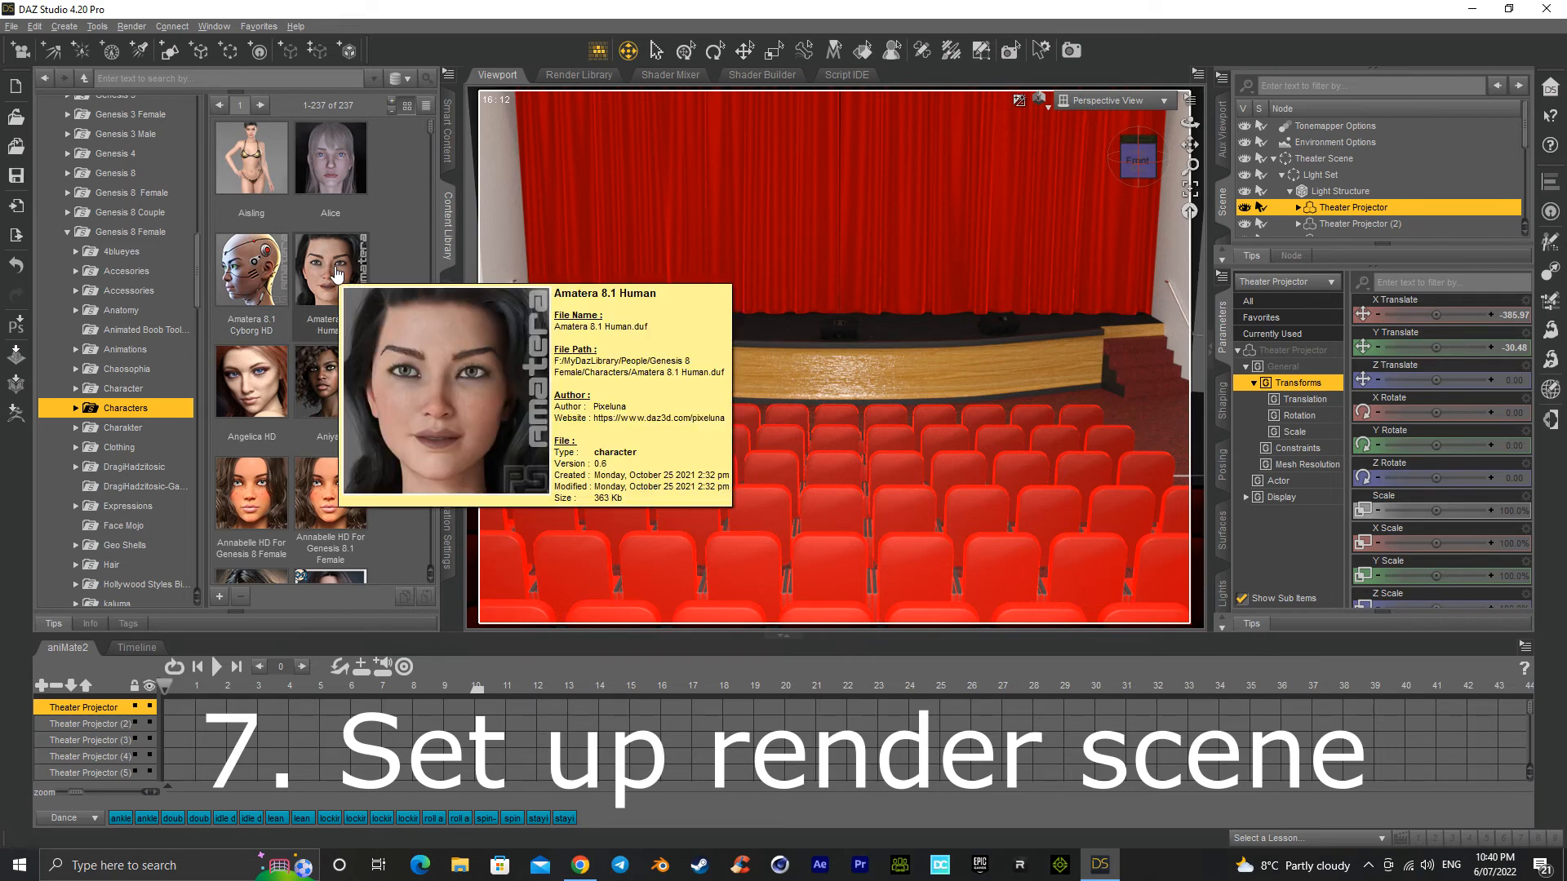
mouse_move(326, 382)
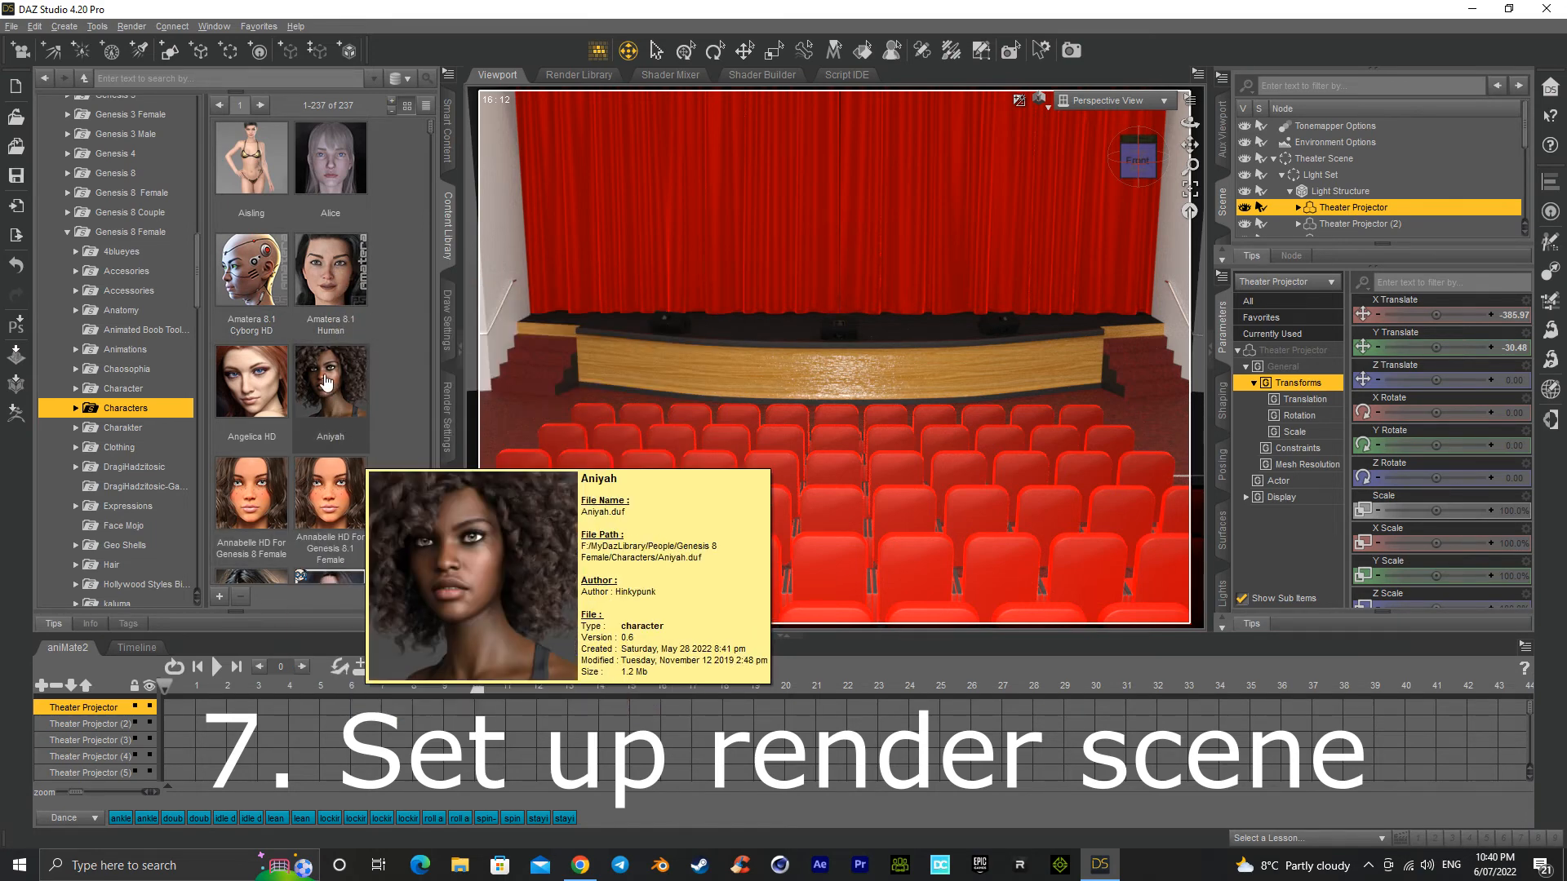
double_click(326, 382)
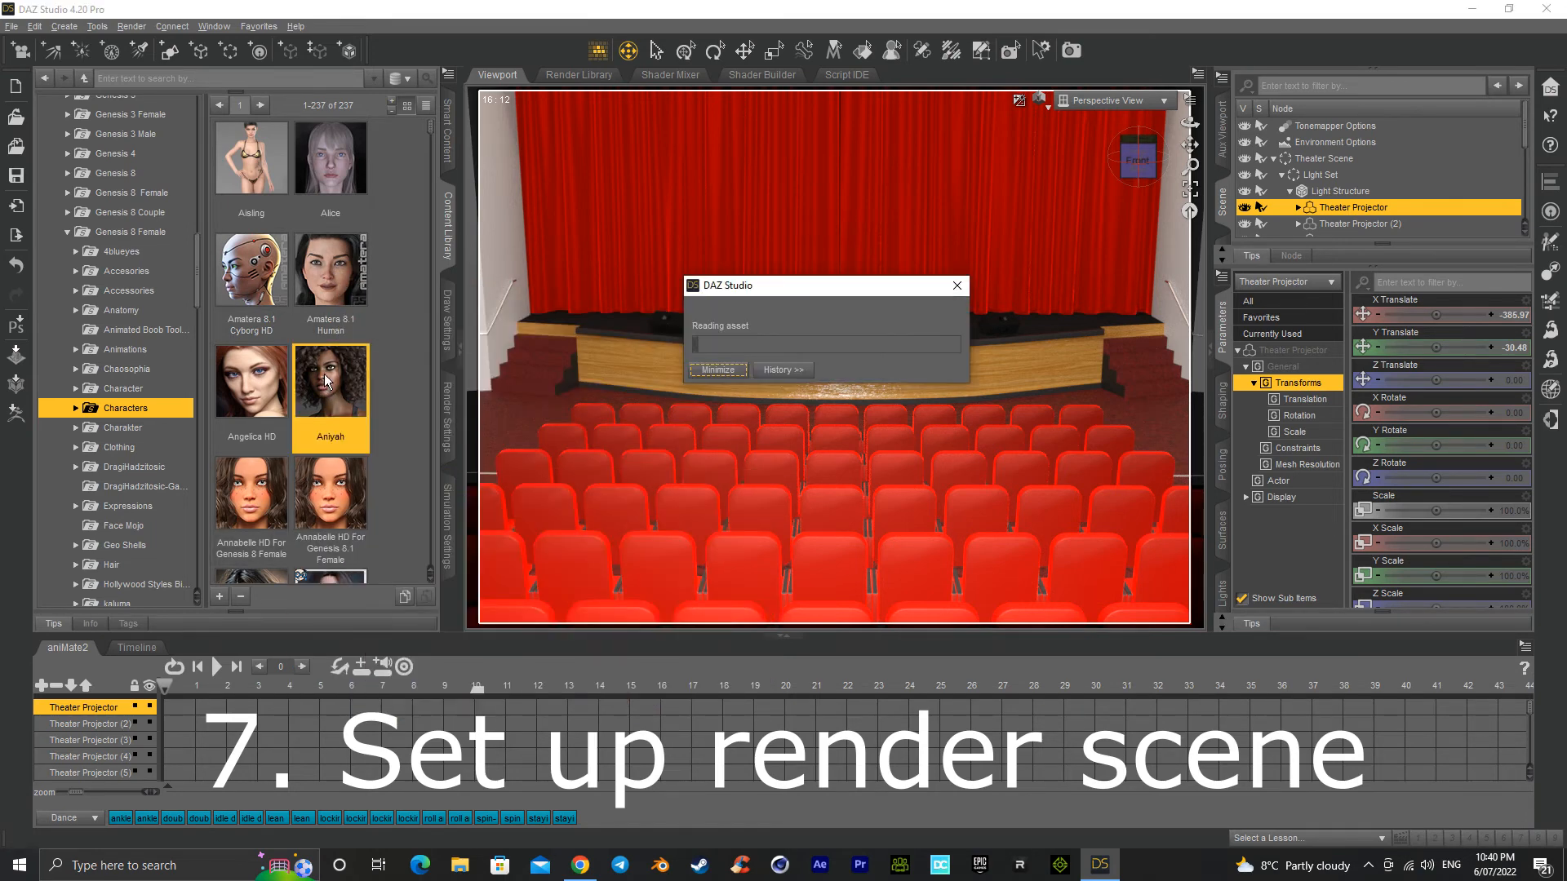
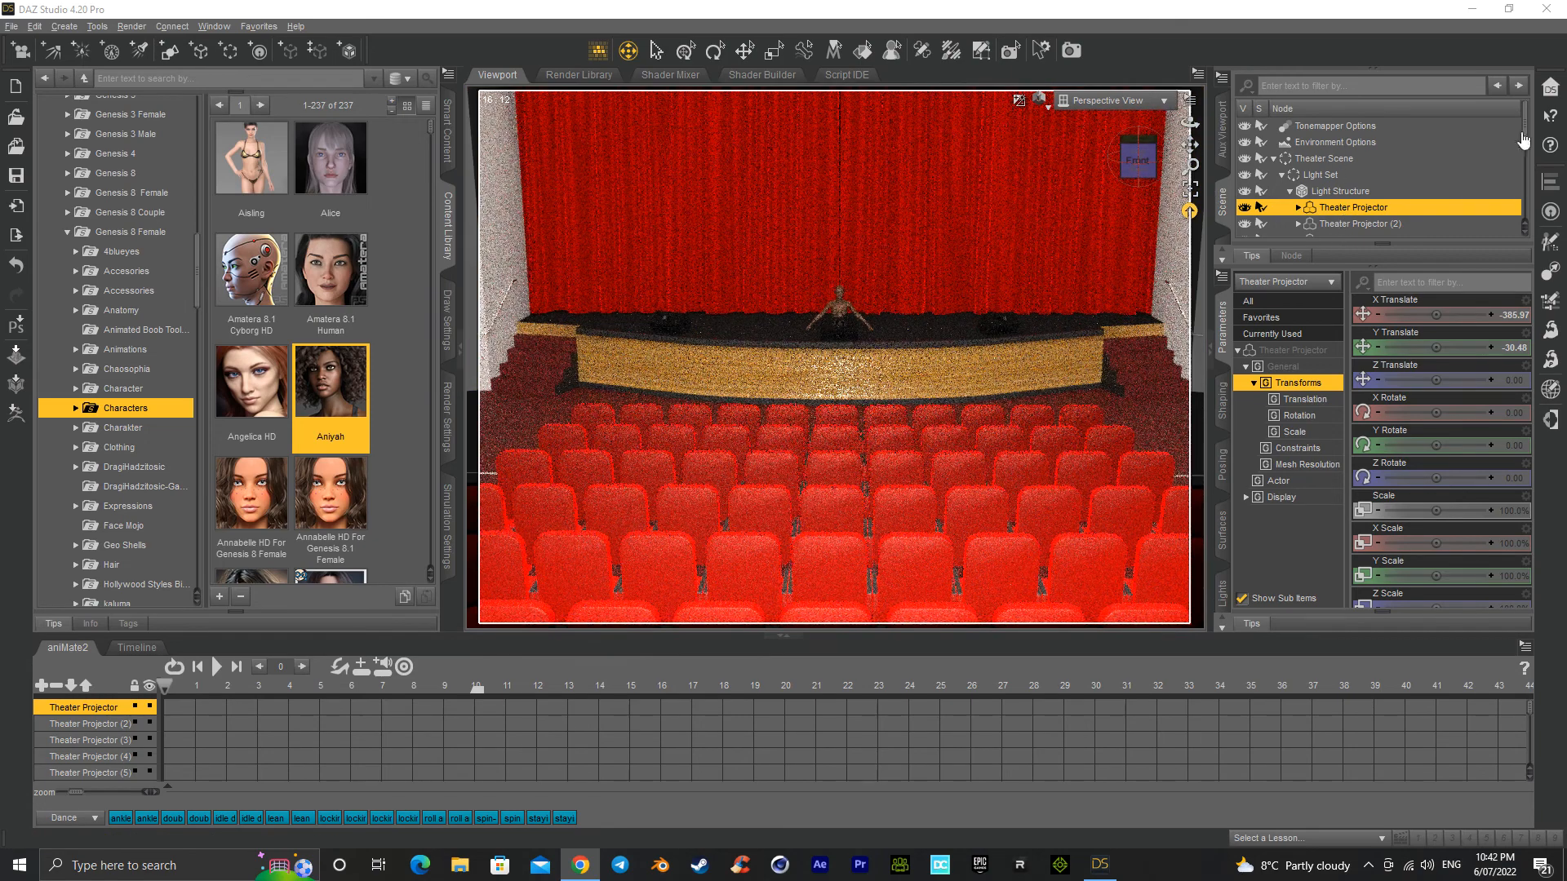
Step: Select the Aniyah figure with the translate tool and raise it toward the stage floor, to about 83 in Y
left_click(1274, 159)
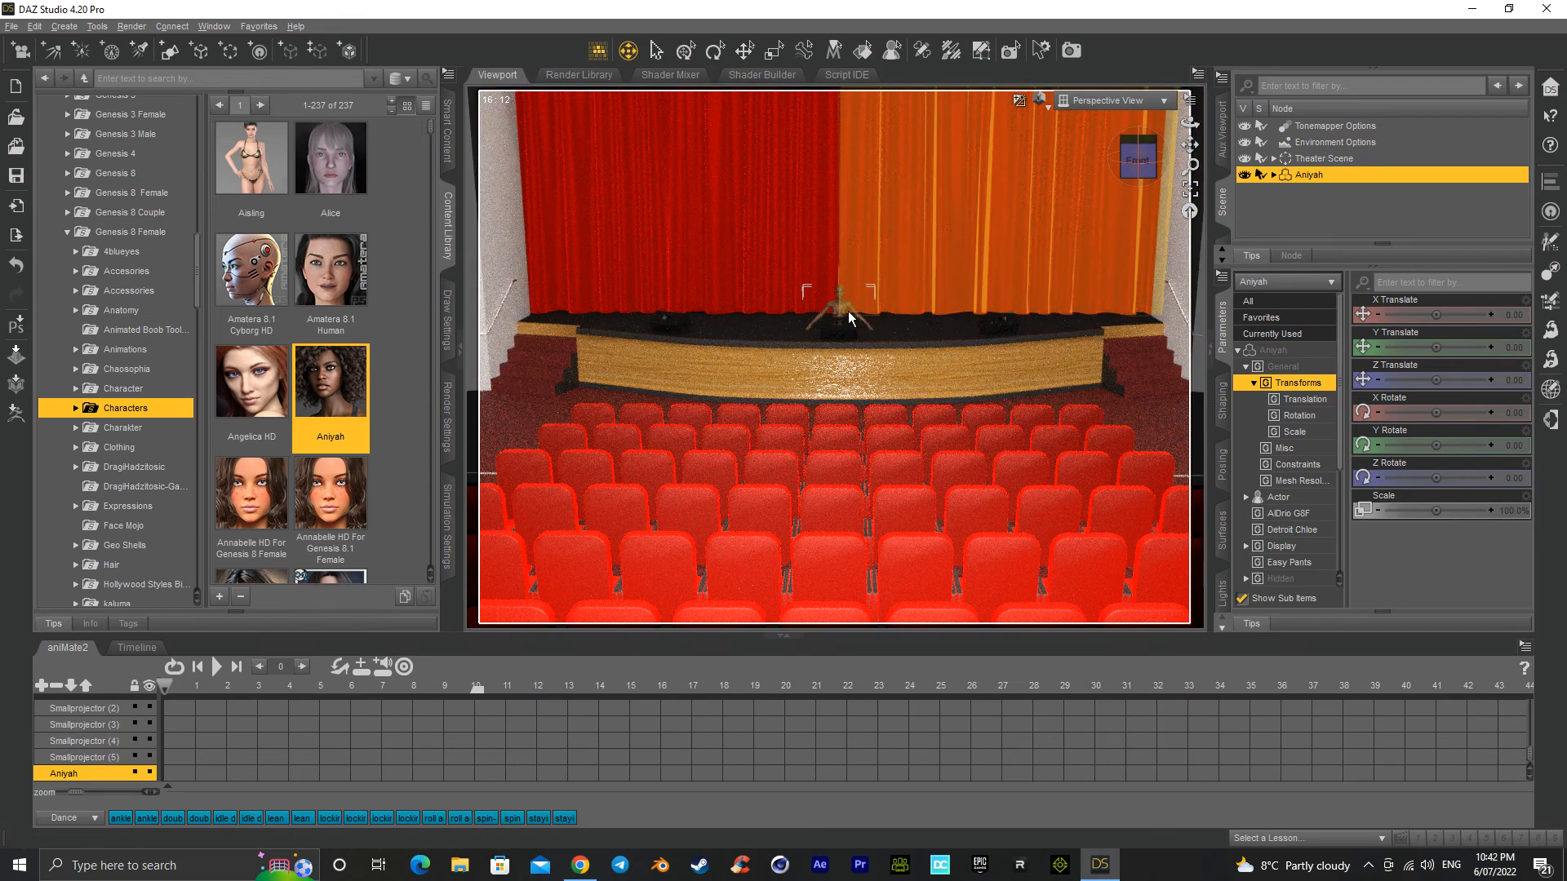
left_click(744, 50)
left_click(839, 286)
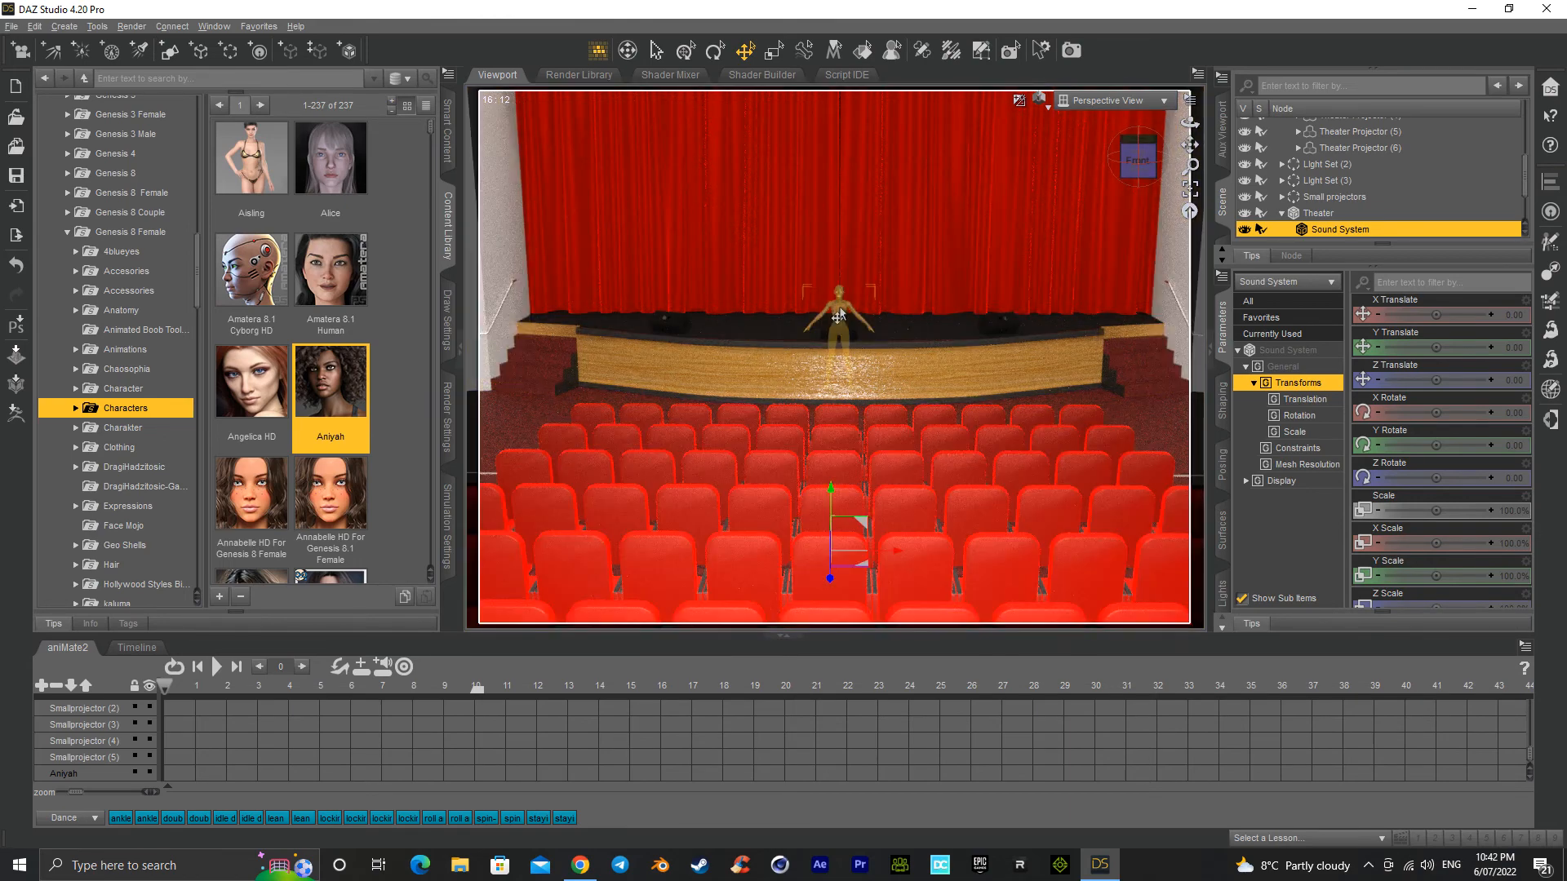
left_click(1282, 213)
scroll(1310, 232, "down", 1)
left_click(1309, 230)
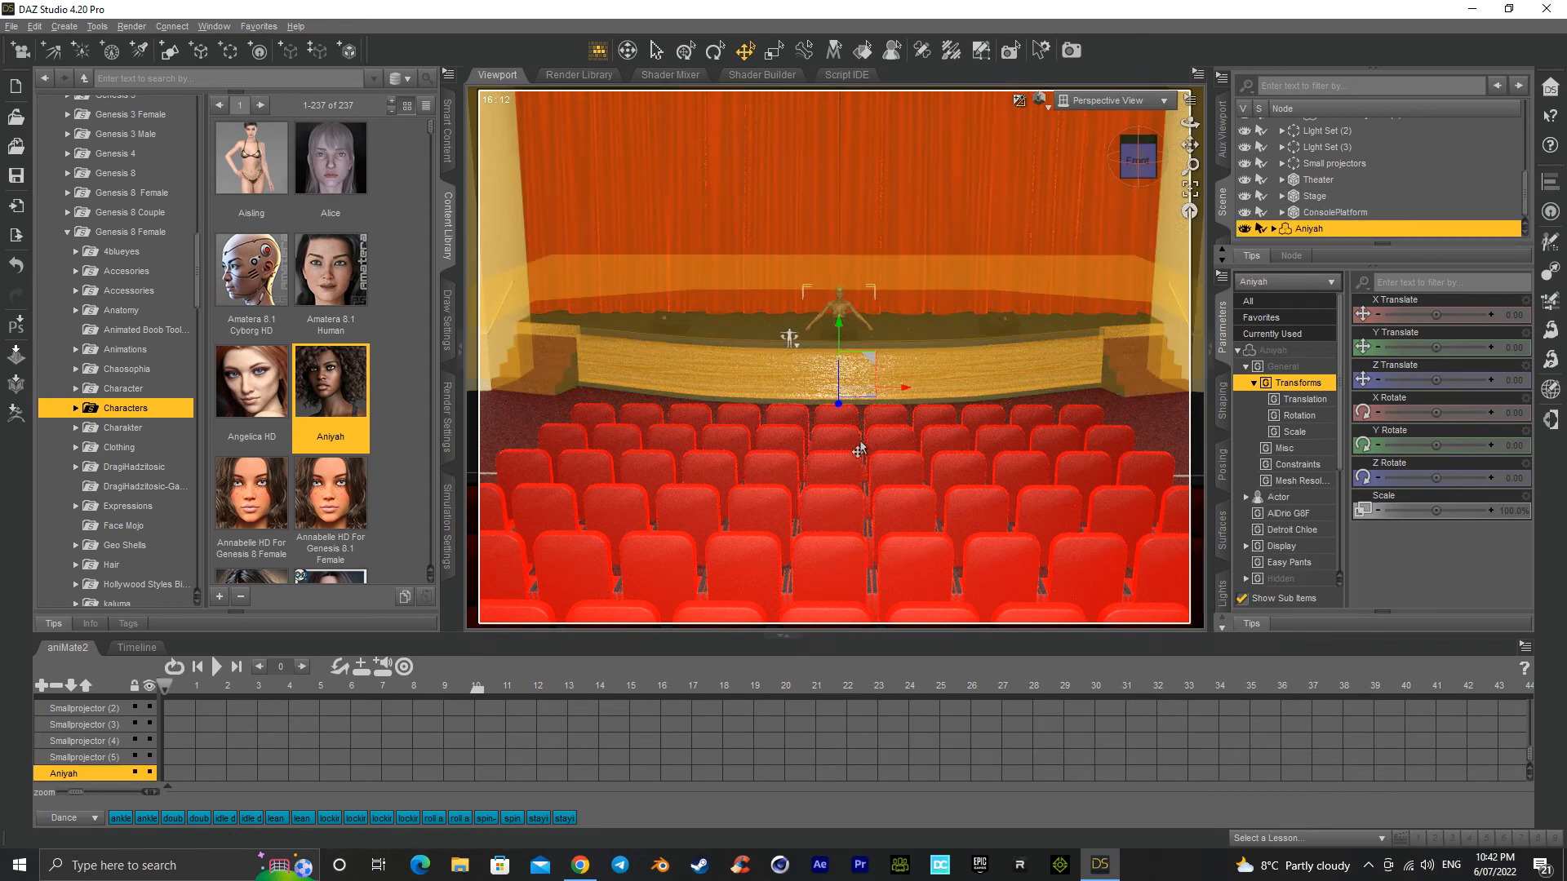
left_click_drag(838, 333, 838, 281)
Step: Switch the viewport to Texture Shaded and place Aniyah on the stage at about 126 in Y and 136 in Z
left_click_drag(1028, 135, 1046, 116)
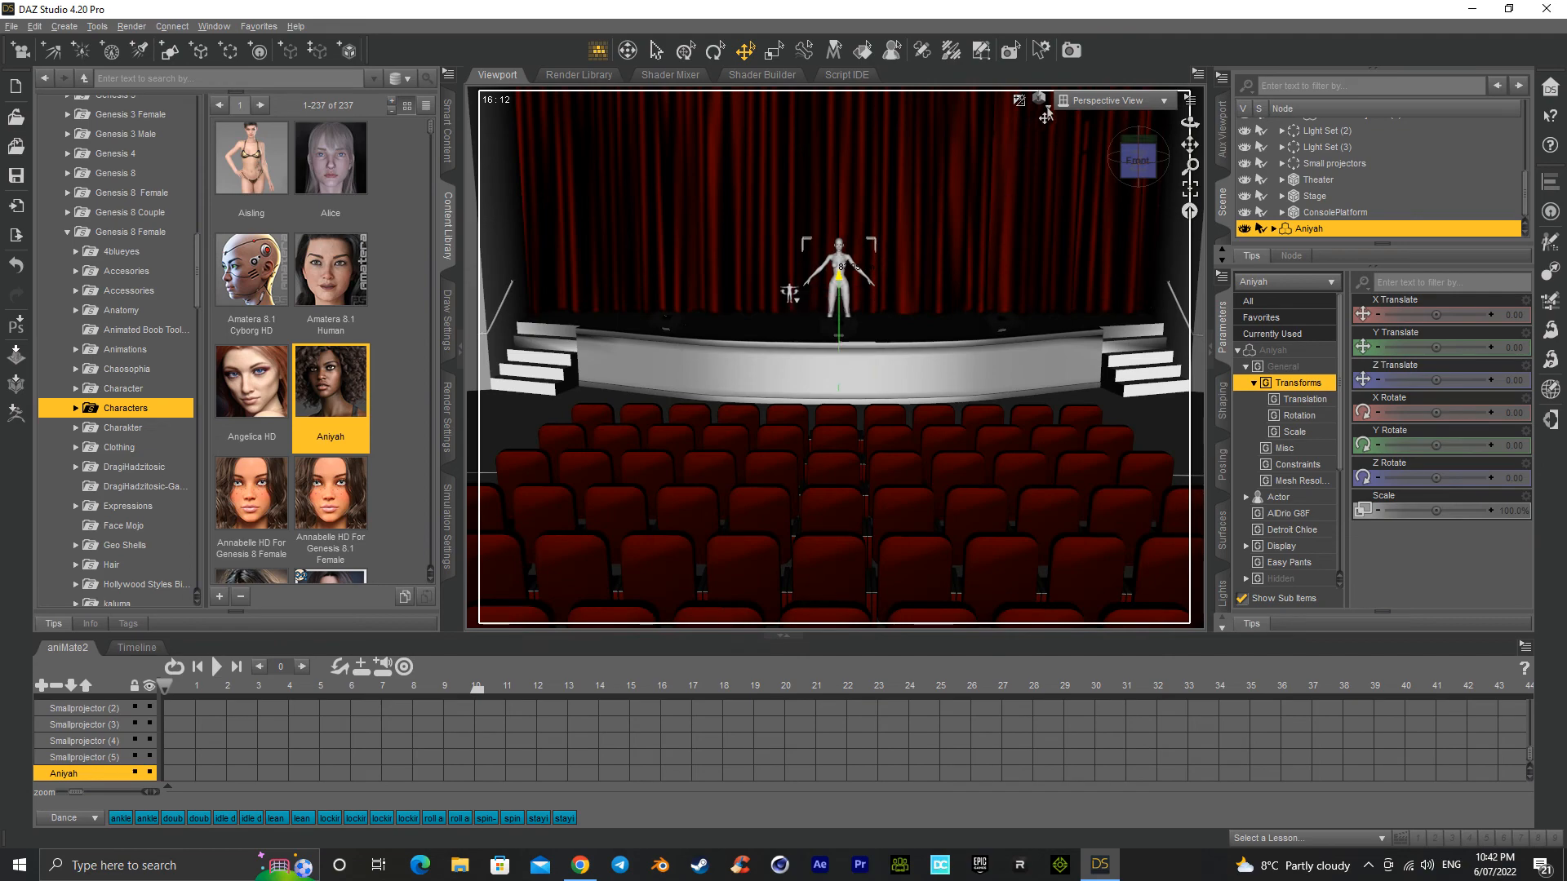
left_click(1040, 99)
left_click(1041, 262)
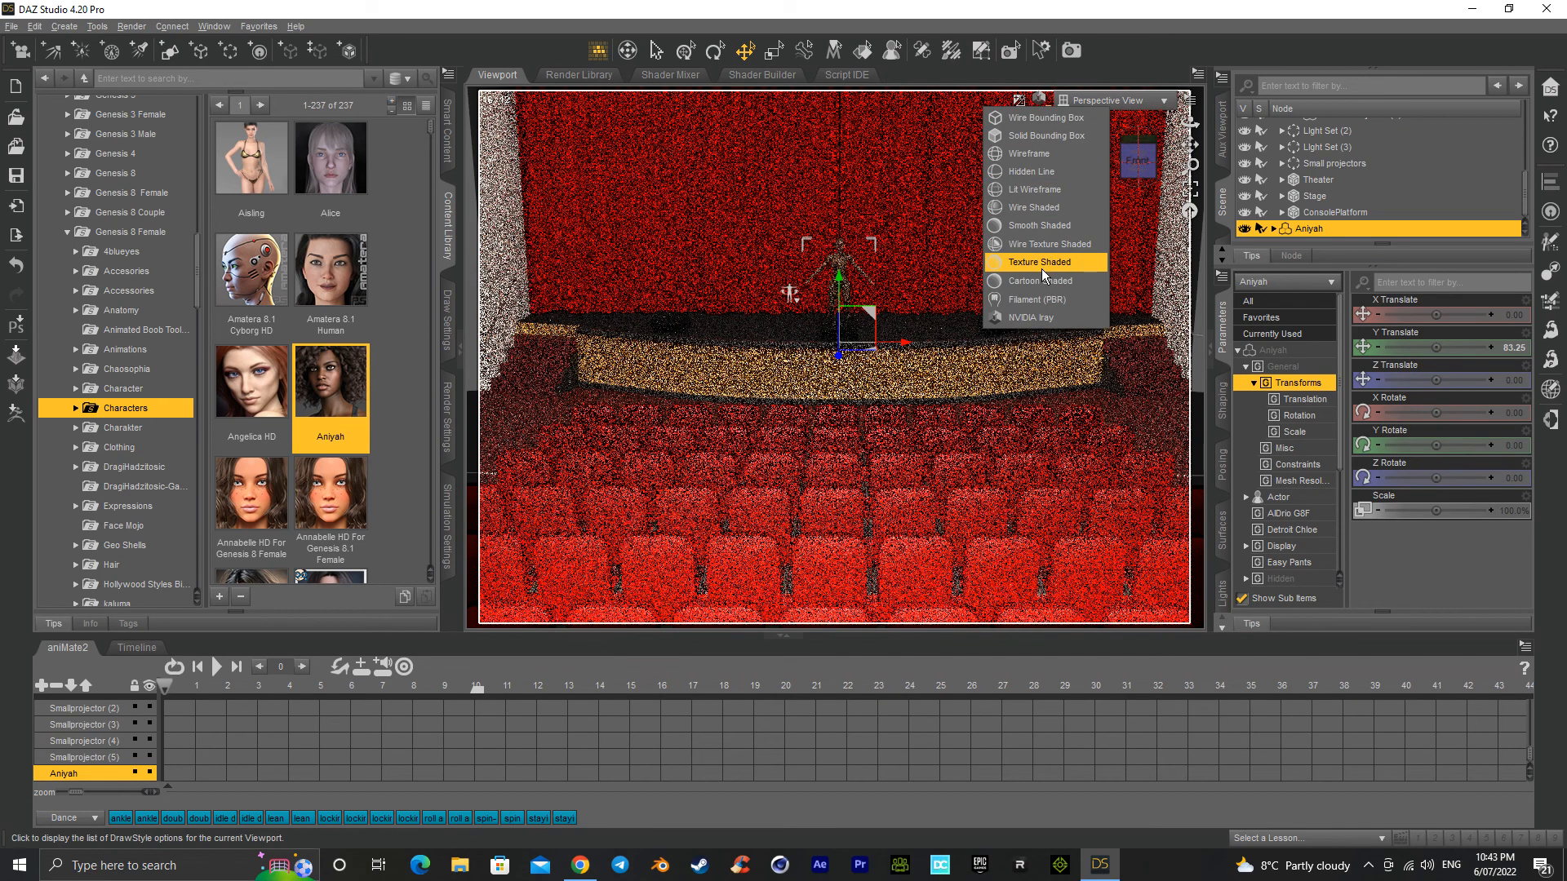
key("ctrl+9")
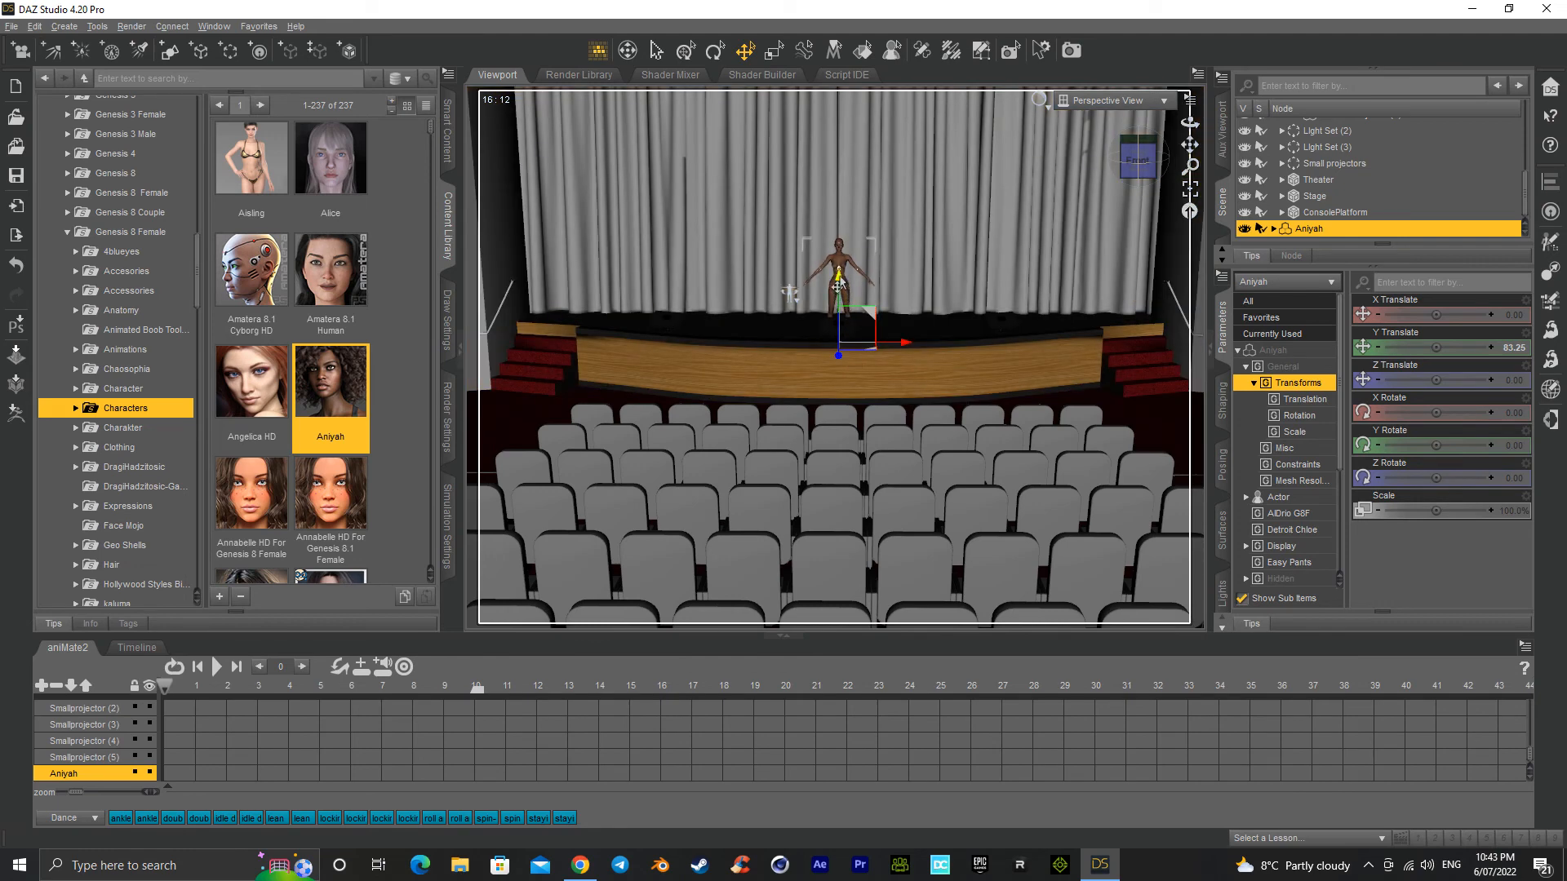
left_click_drag(840, 282, 835, 260)
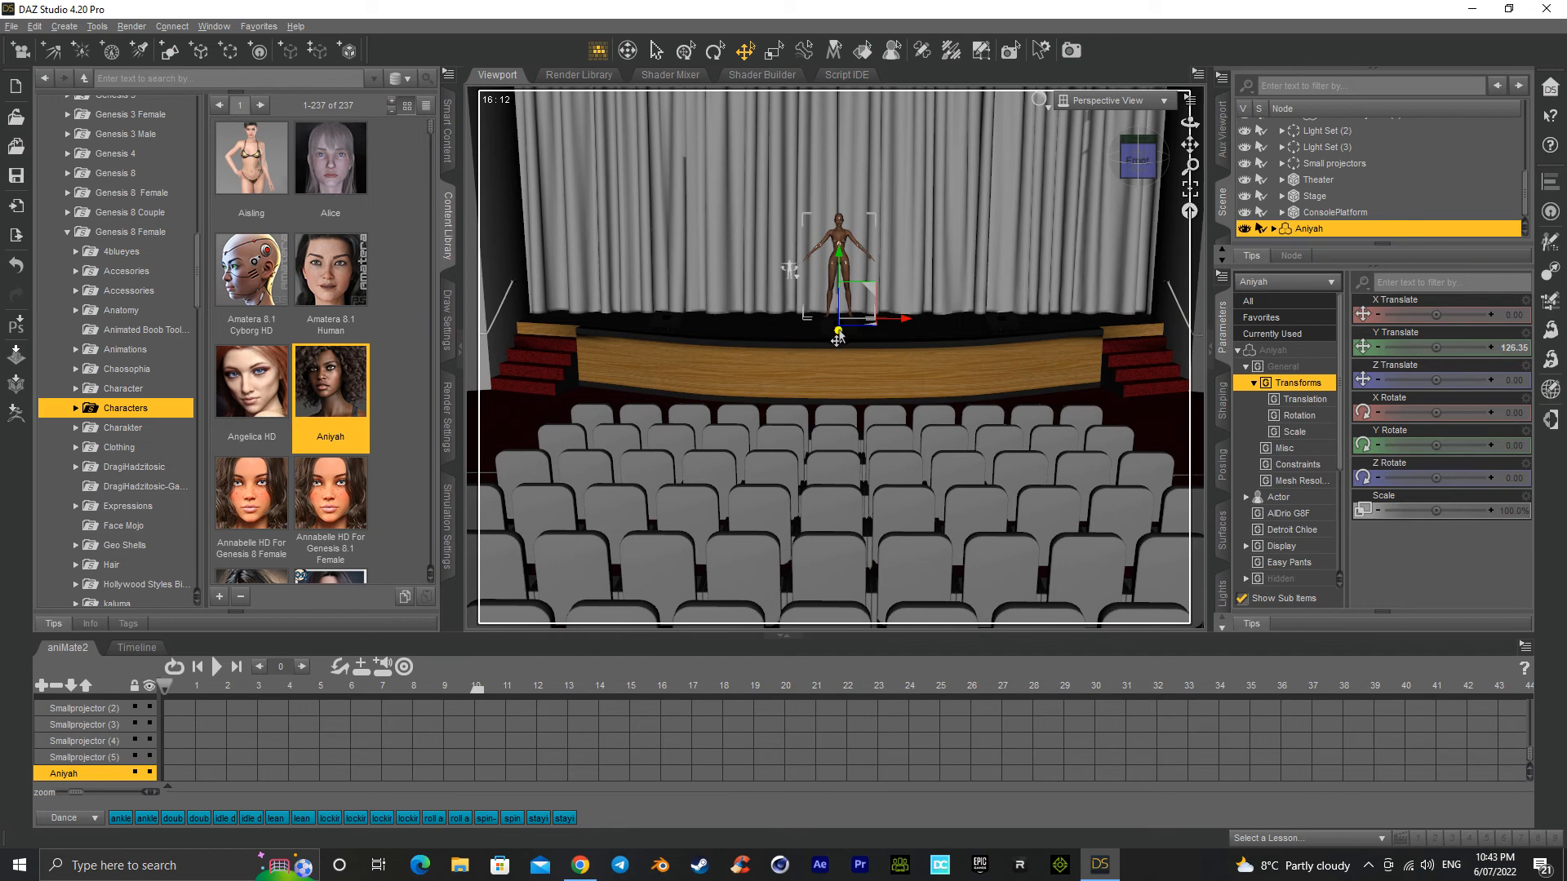
left_click_drag(837, 335, 834, 351)
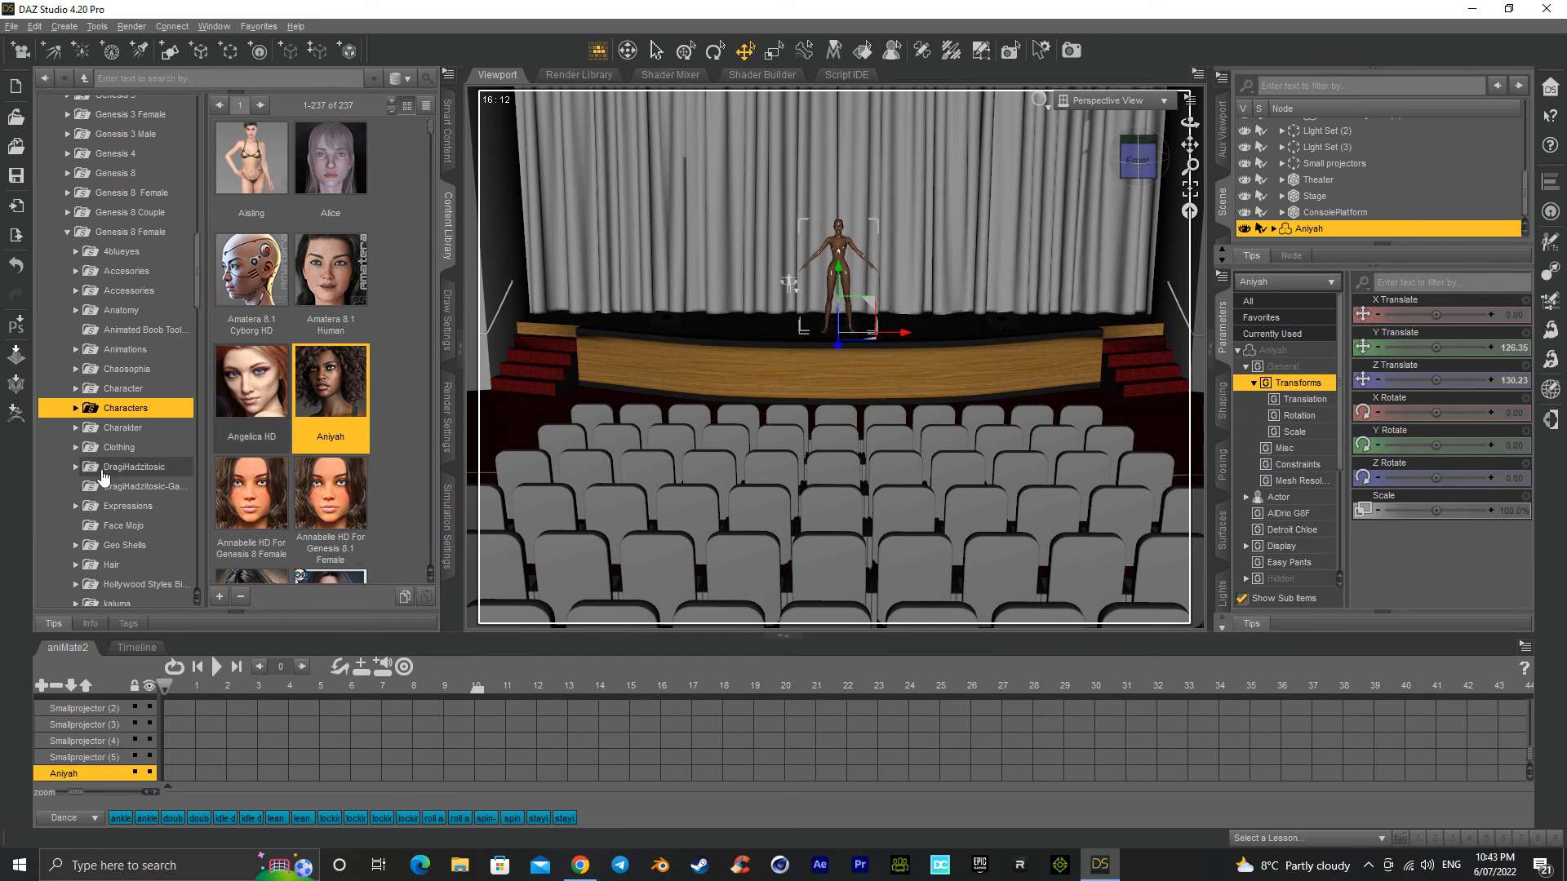
Step: Load the Fawne !Load All Clothing outfit onto Aniyah from 3D Universe's Fawne folder in the Genesis 8 Female clothing
left_click(76, 447)
scroll(90, 465, "down", 1)
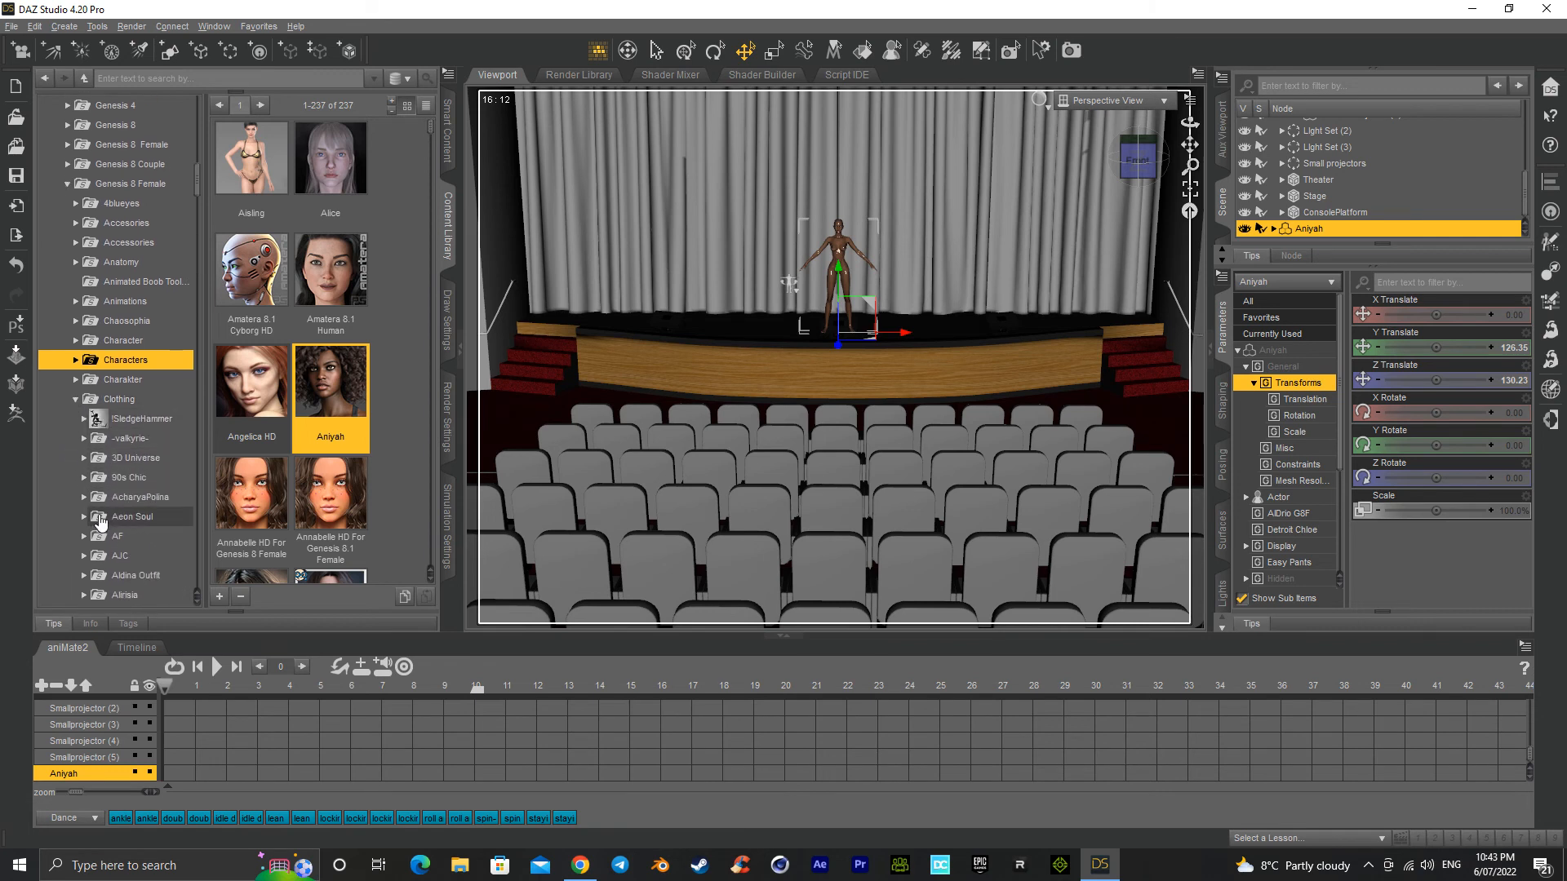
left_click(92, 451)
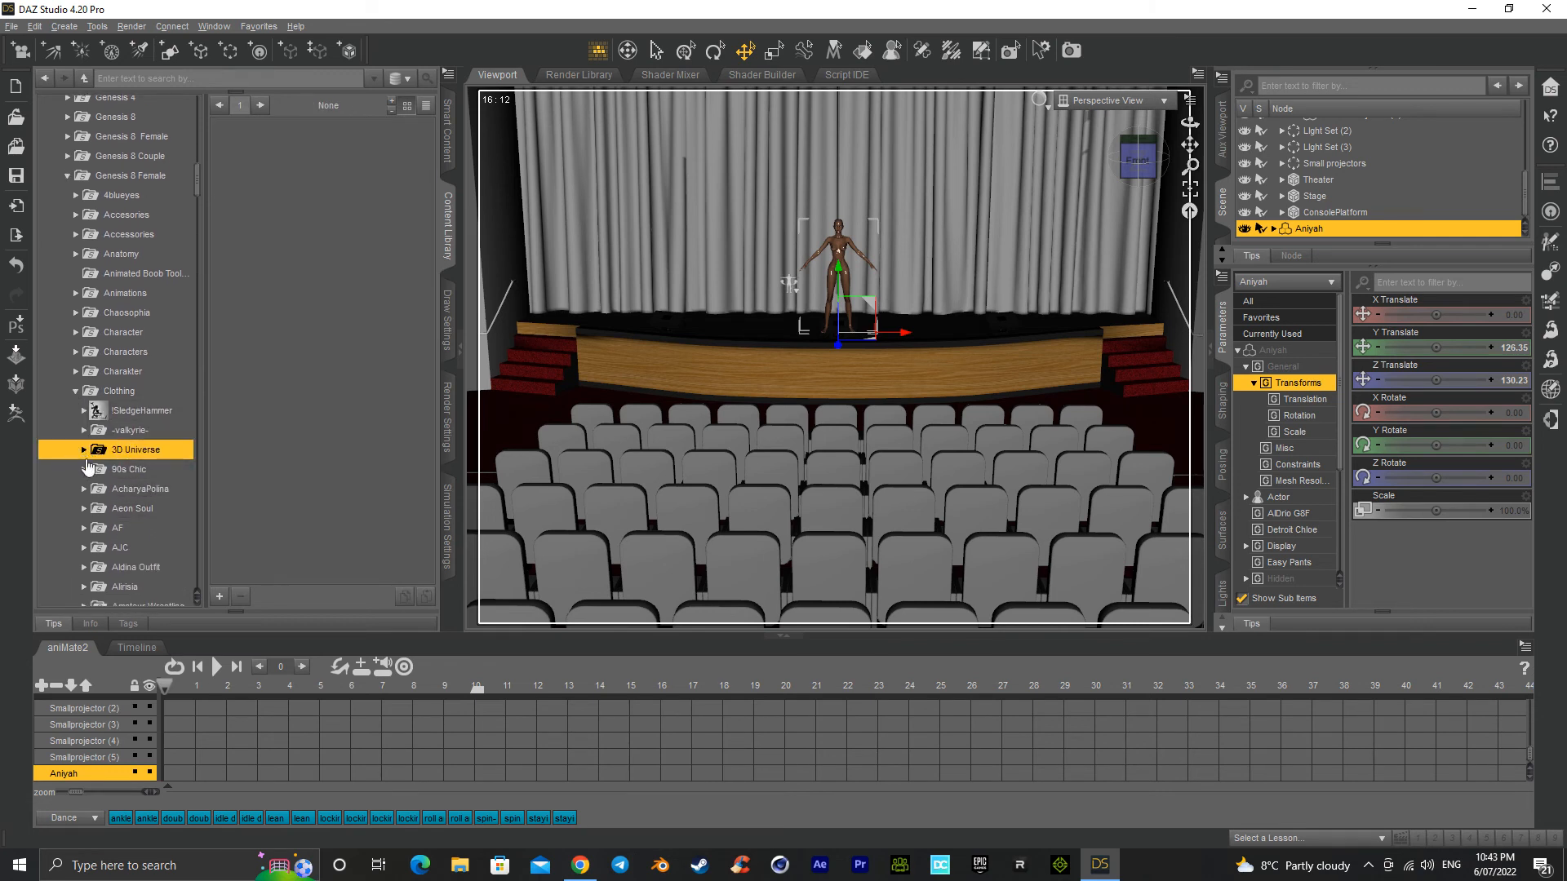
left_click(83, 451)
left_click(106, 472)
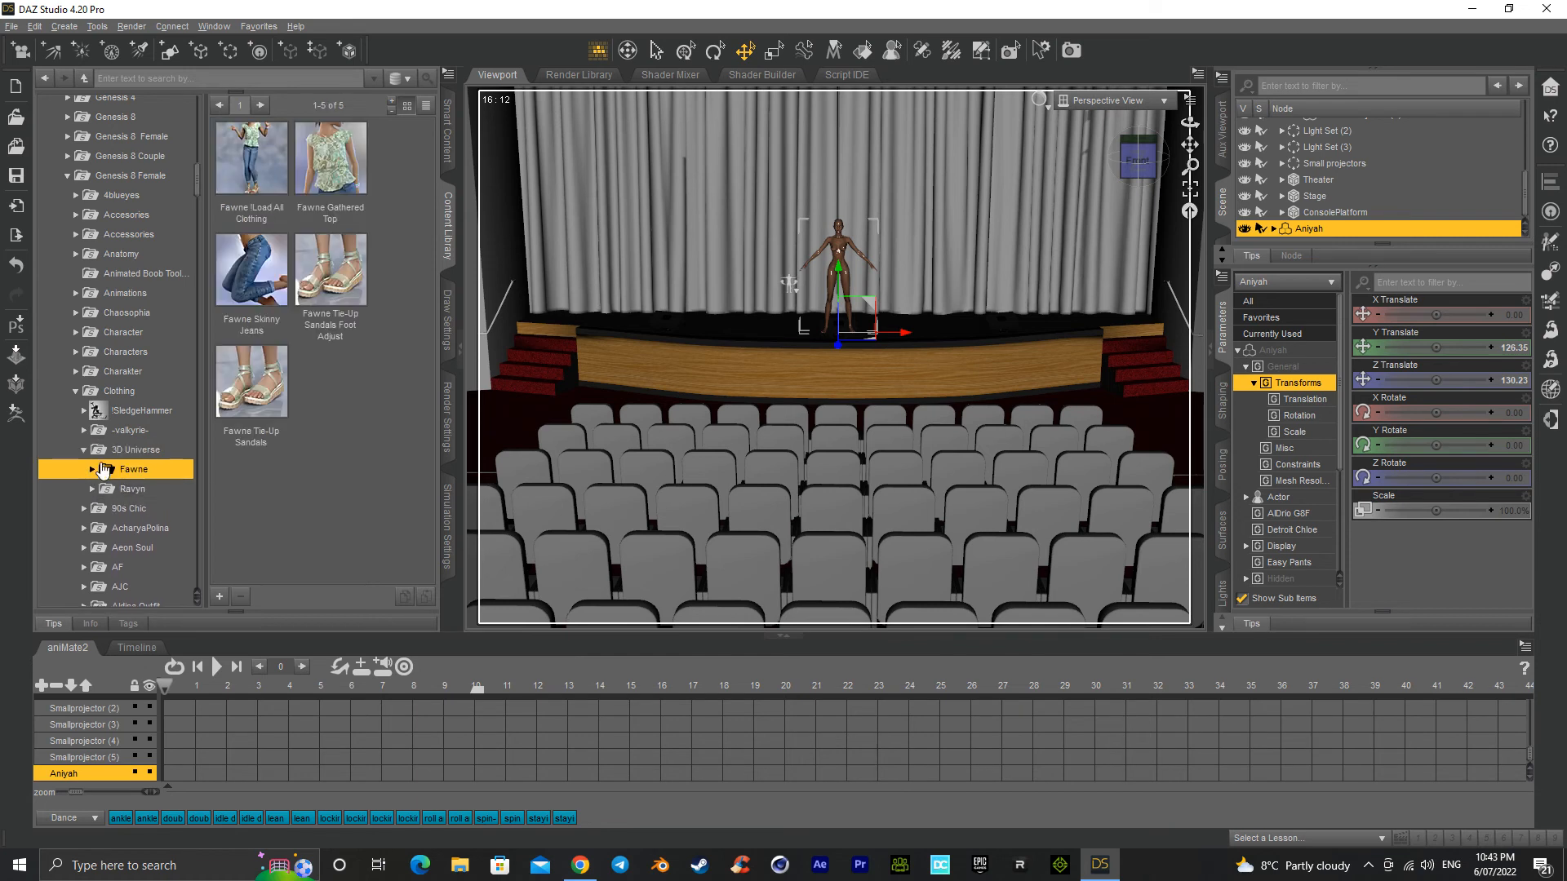
left_click(262, 181)
double_click(263, 181)
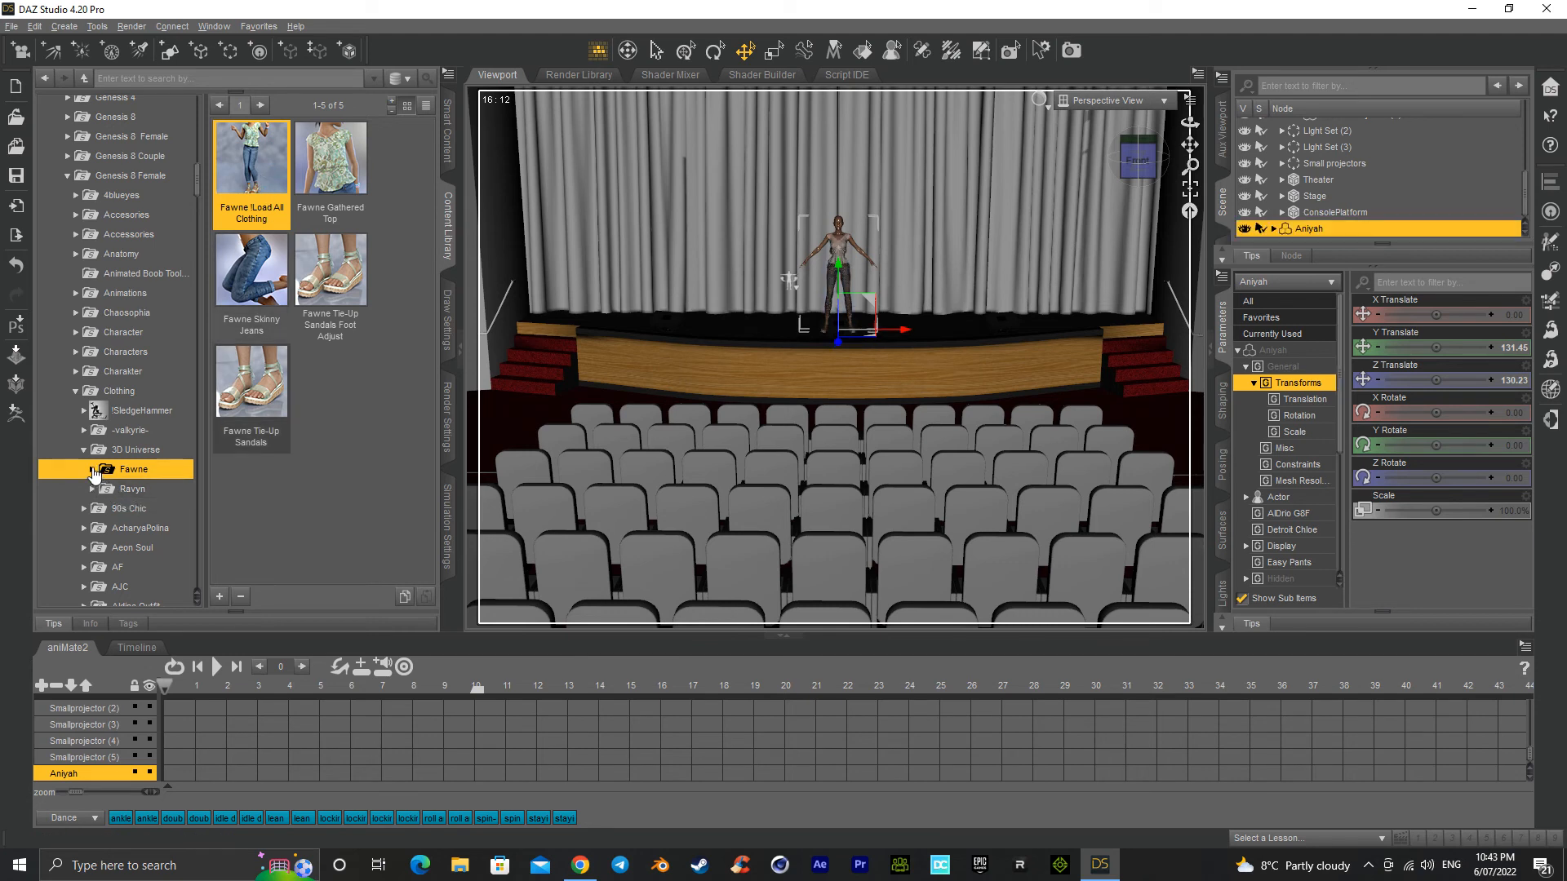
Step: Look over the other clothing folders, collapse Clothing, and open Aeon Soul's Playful poses folder under the Genesis 8 Female Poses
scroll(94, 472, "down", 1)
scroll(94, 472, "down", 6)
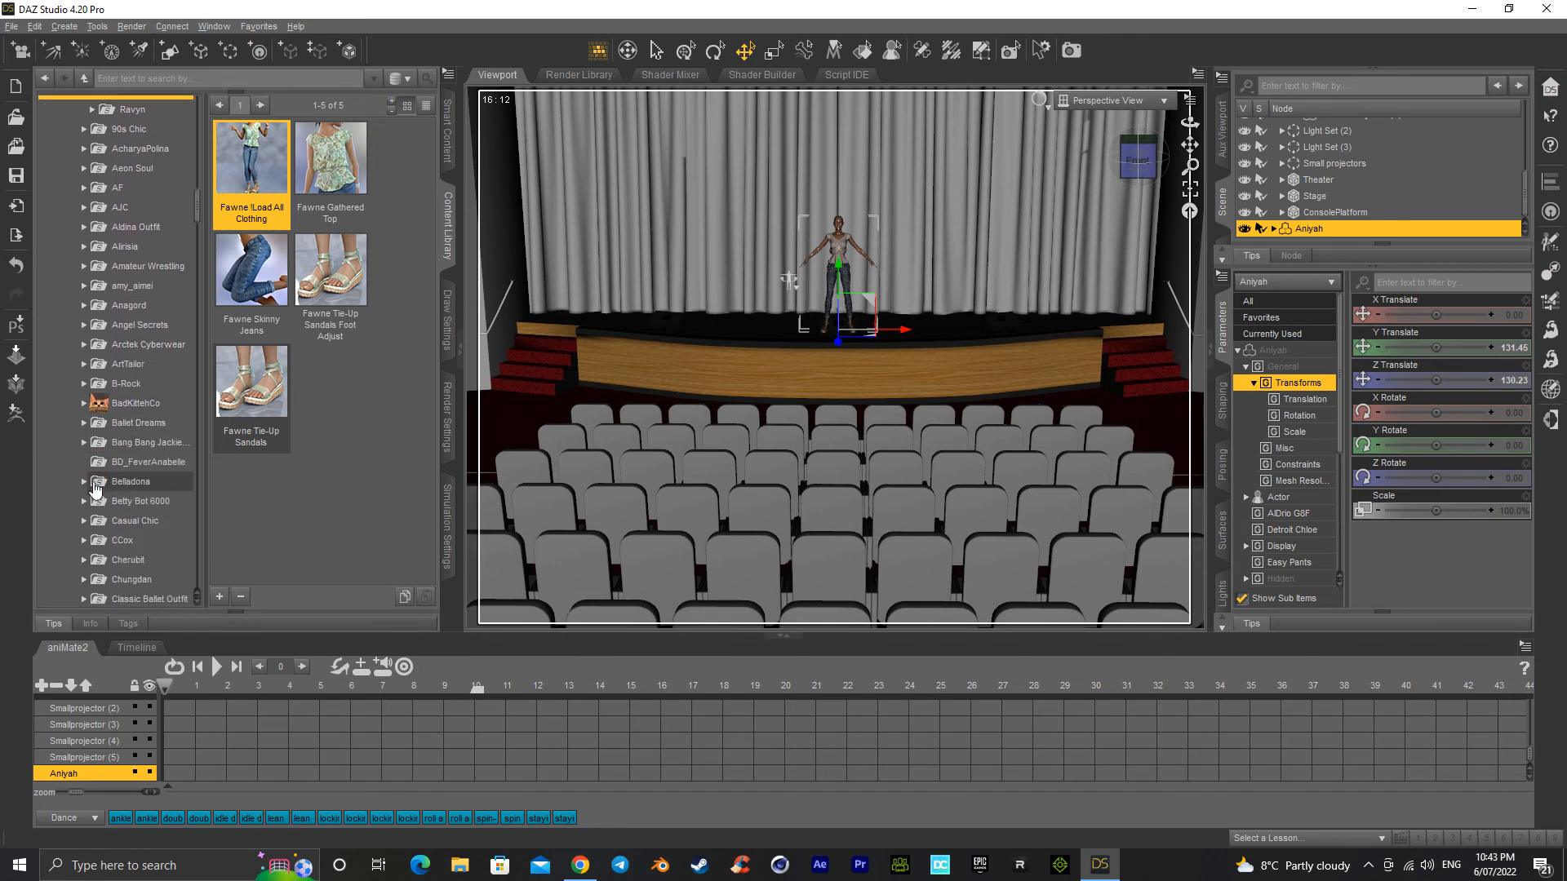
scroll(94, 471, "up", 4)
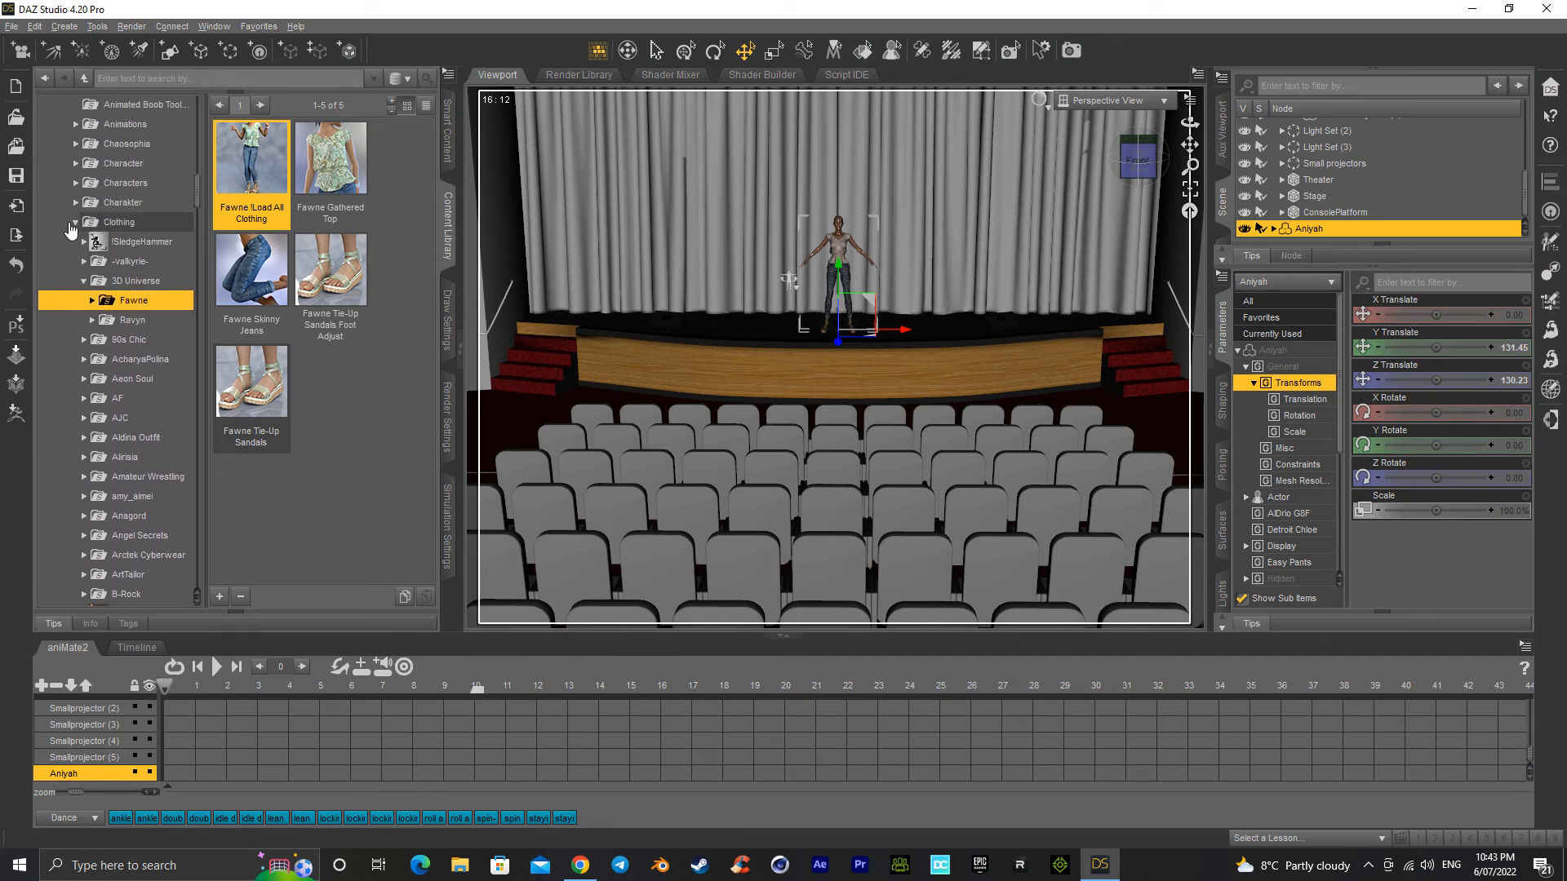
left_click(74, 221)
scroll(91, 438, "down", 1)
scroll(92, 438, "down", 1)
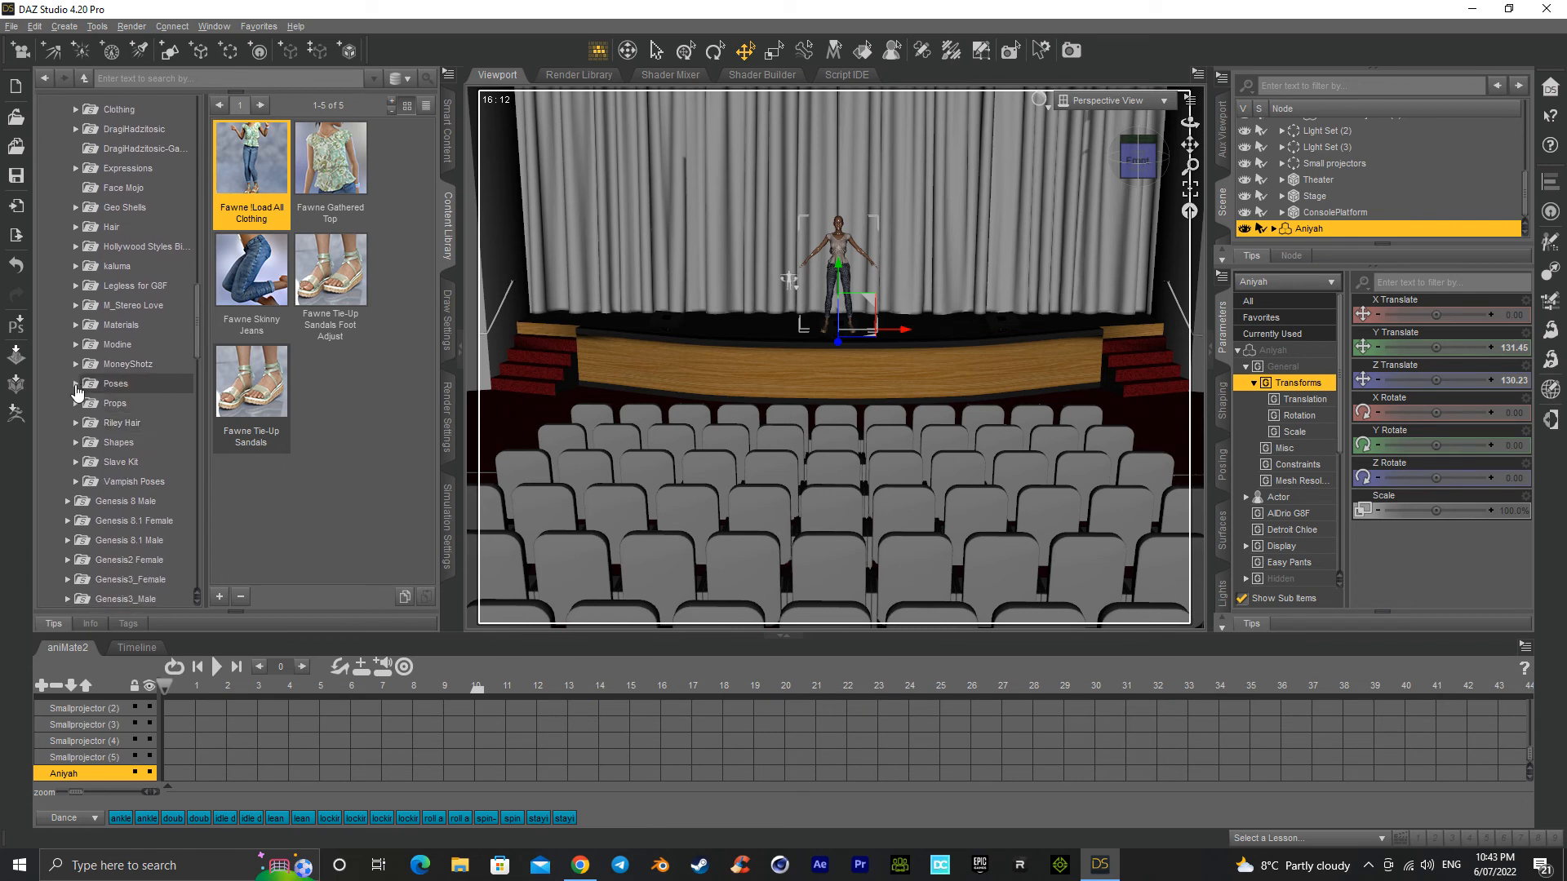
left_click(76, 386)
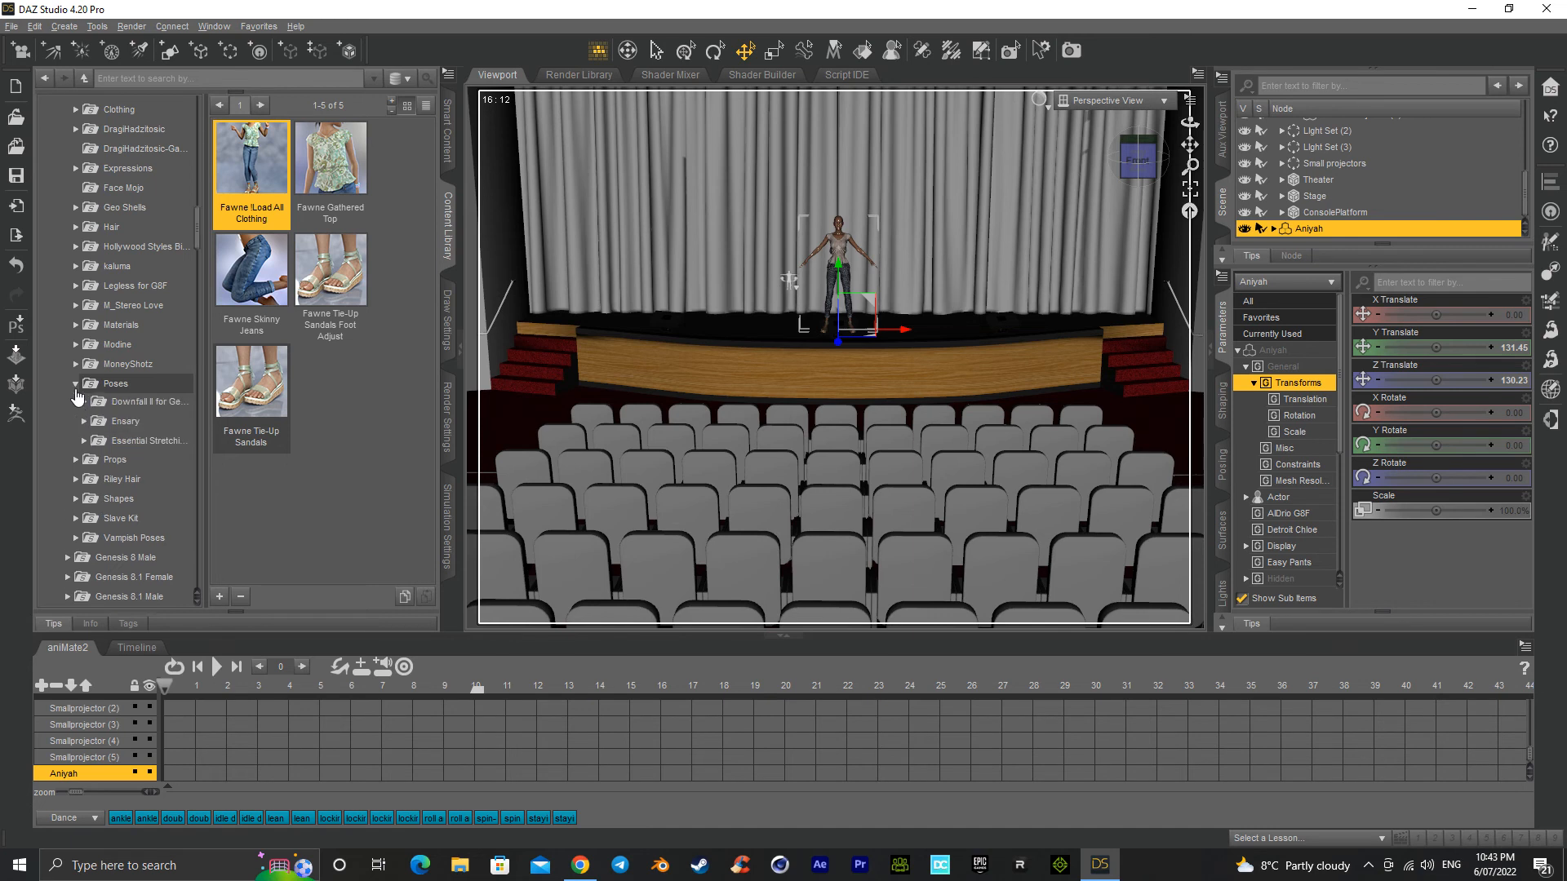
scroll(81, 405, "down", 1)
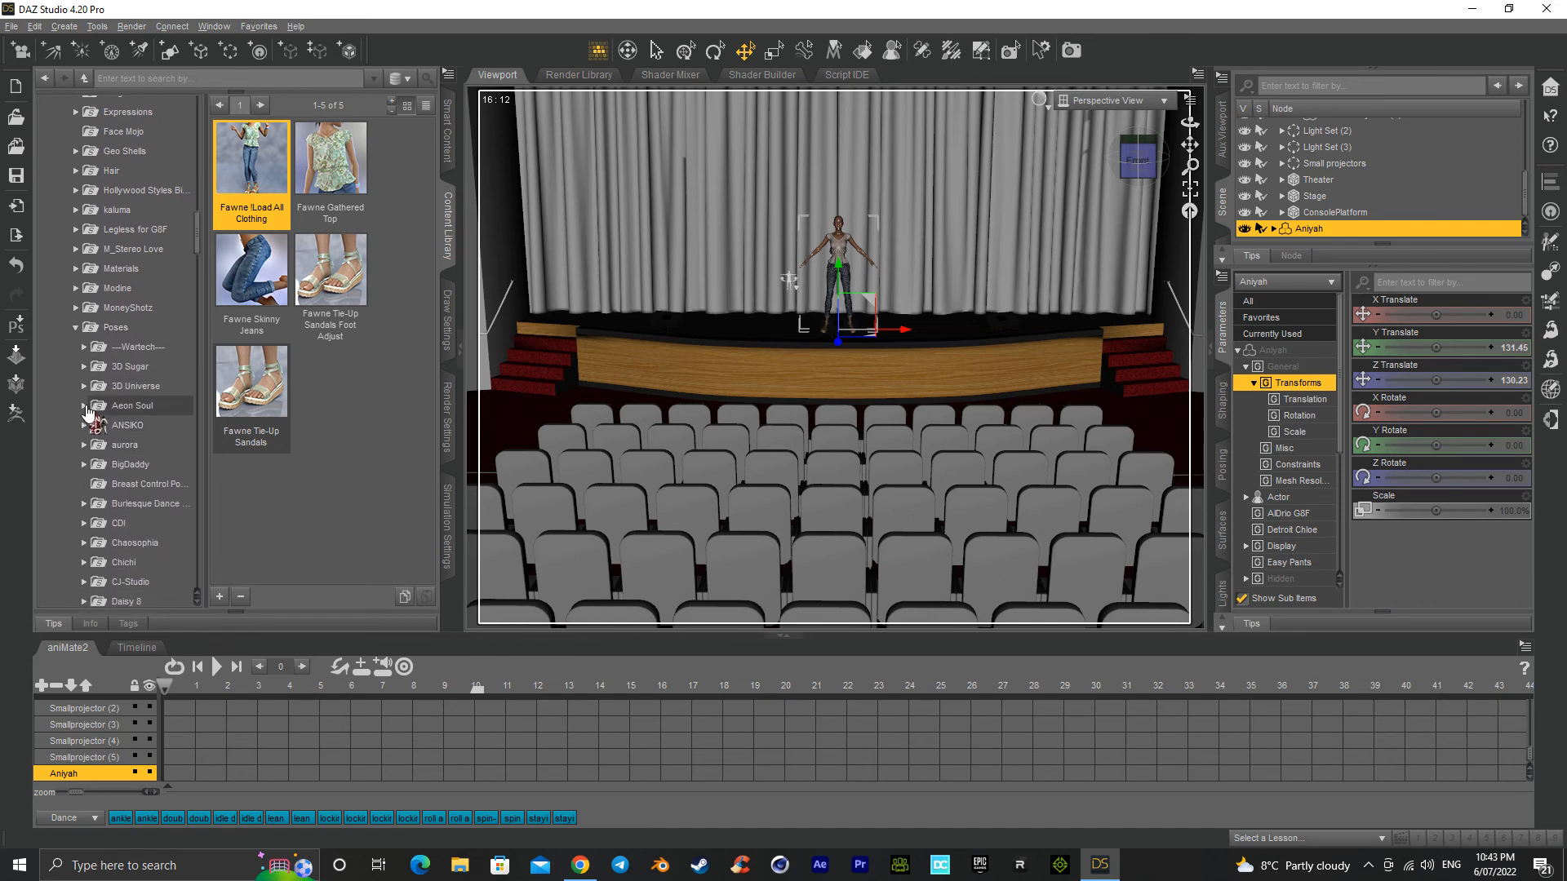
left_click(138, 425)
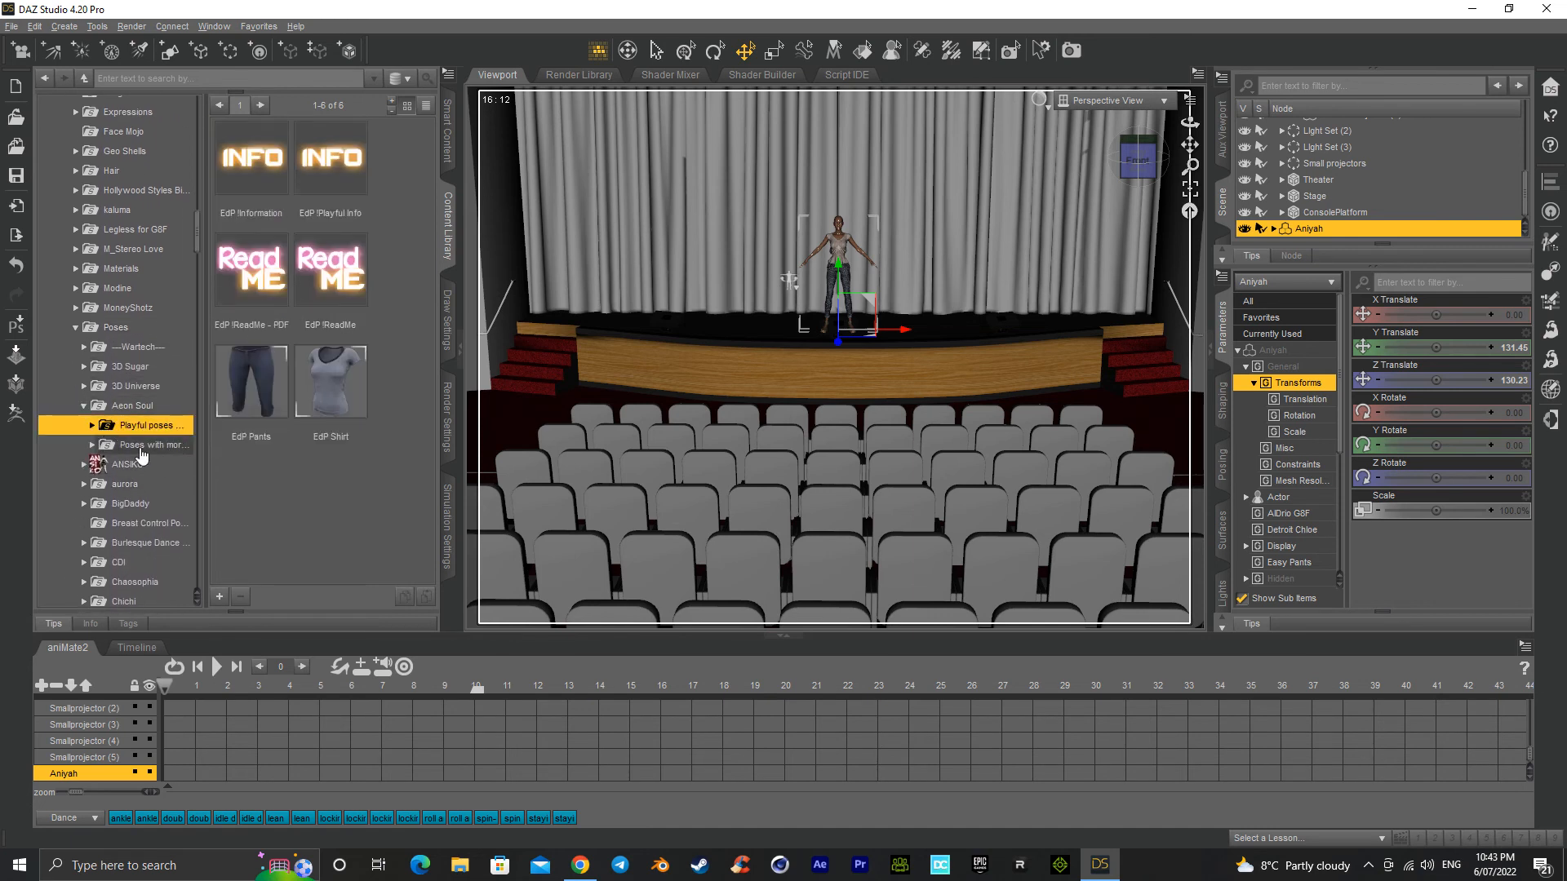
Step: Find the Z Cuteness pose set for Genesis 8 Female and apply its Z CO 01 G8F pose to Aniyah
scroll(94, 469, "down", 1)
scroll(85, 454, "down", 4)
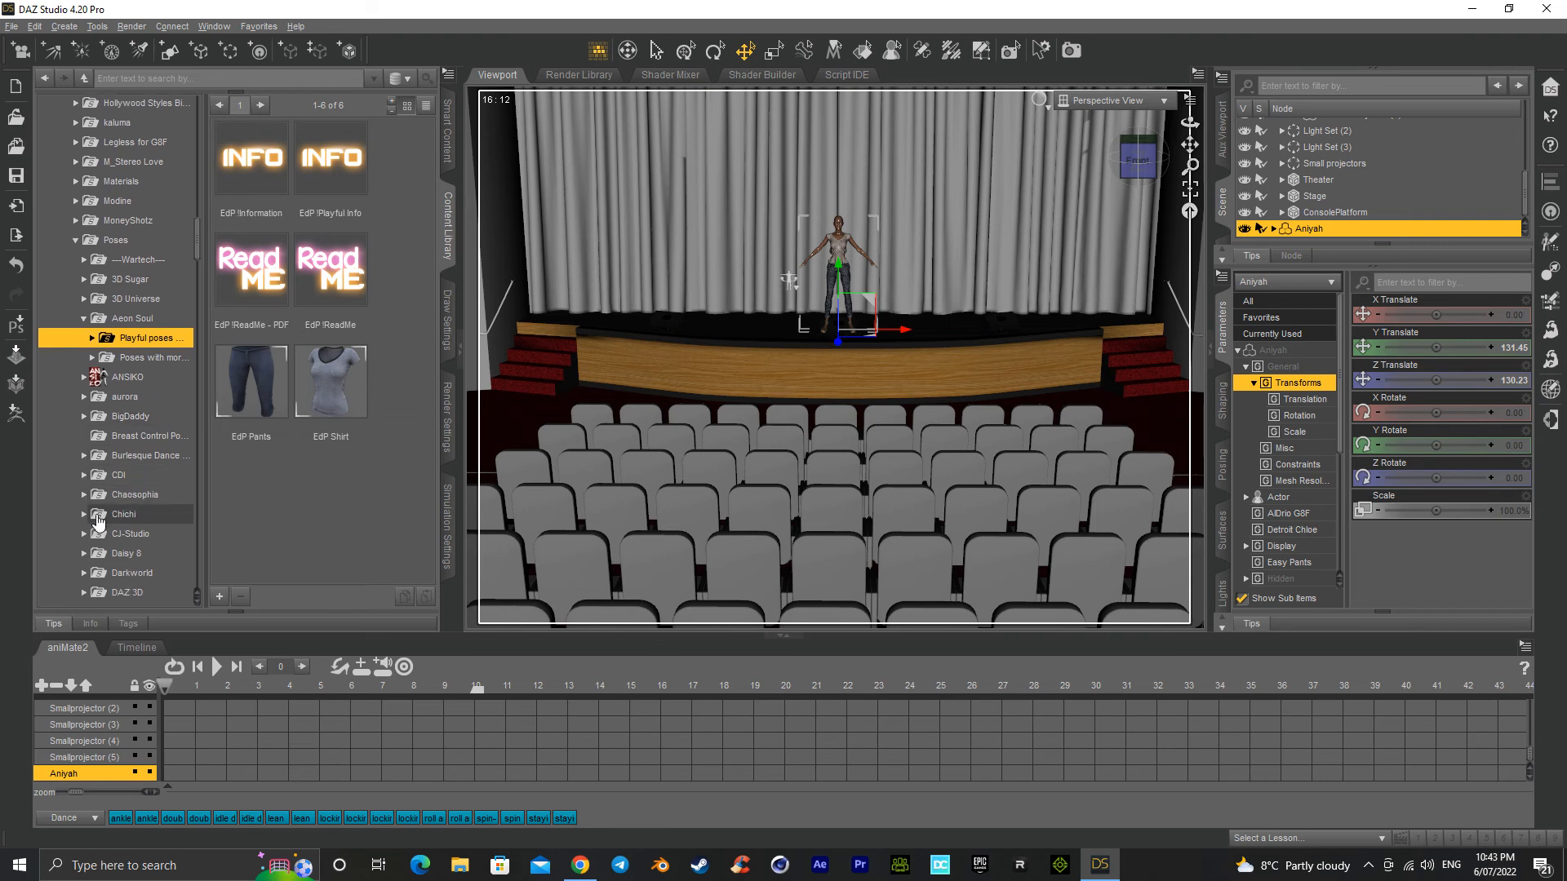
scroll(95, 514, "down", 10)
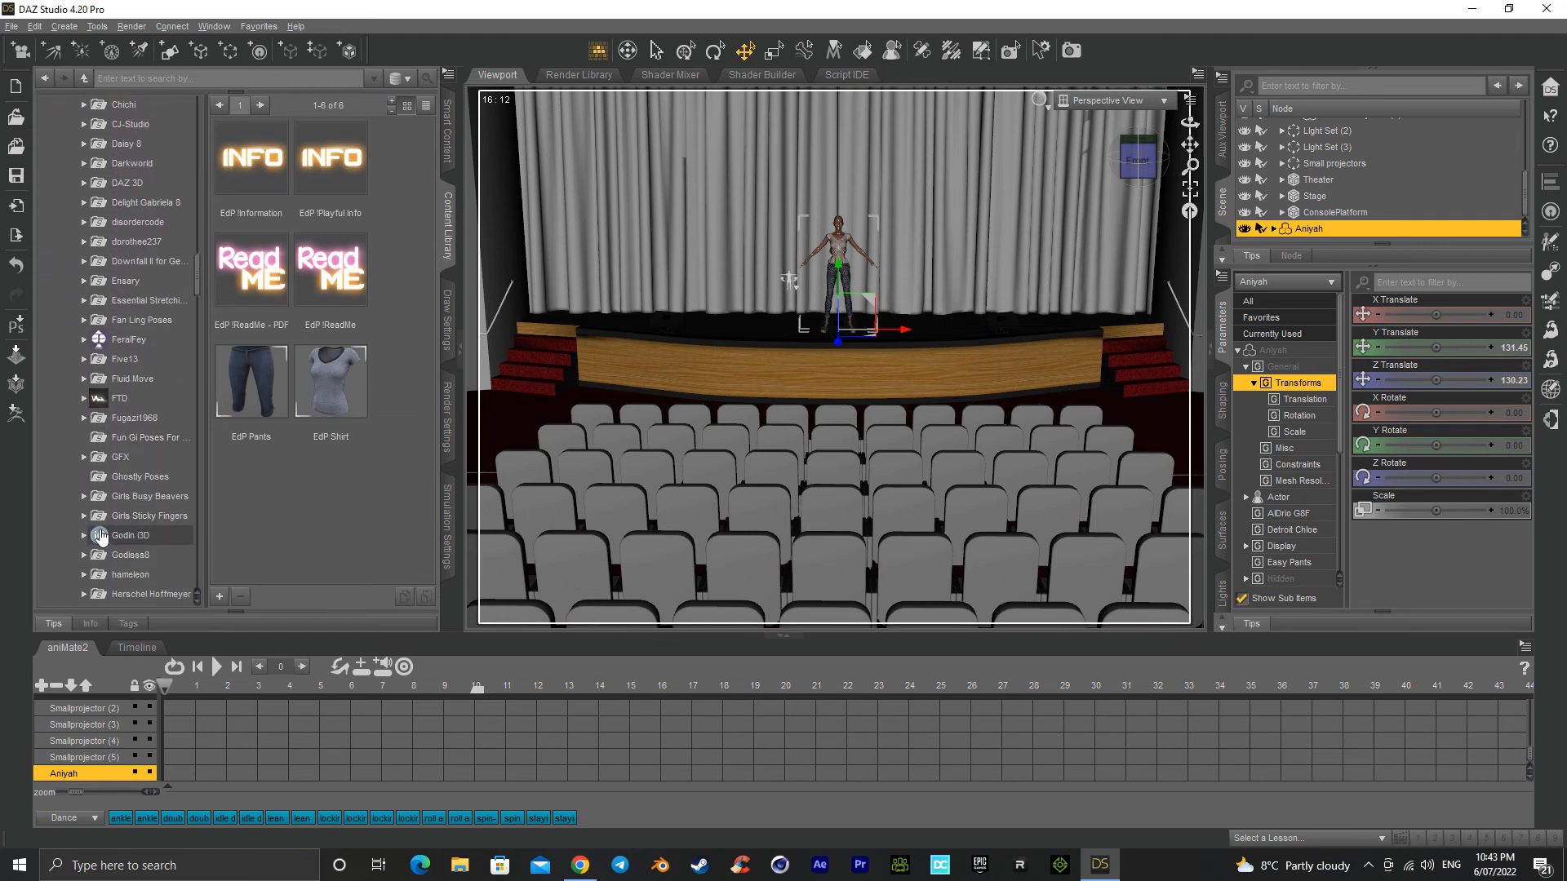
scroll(104, 546, "down", 9)
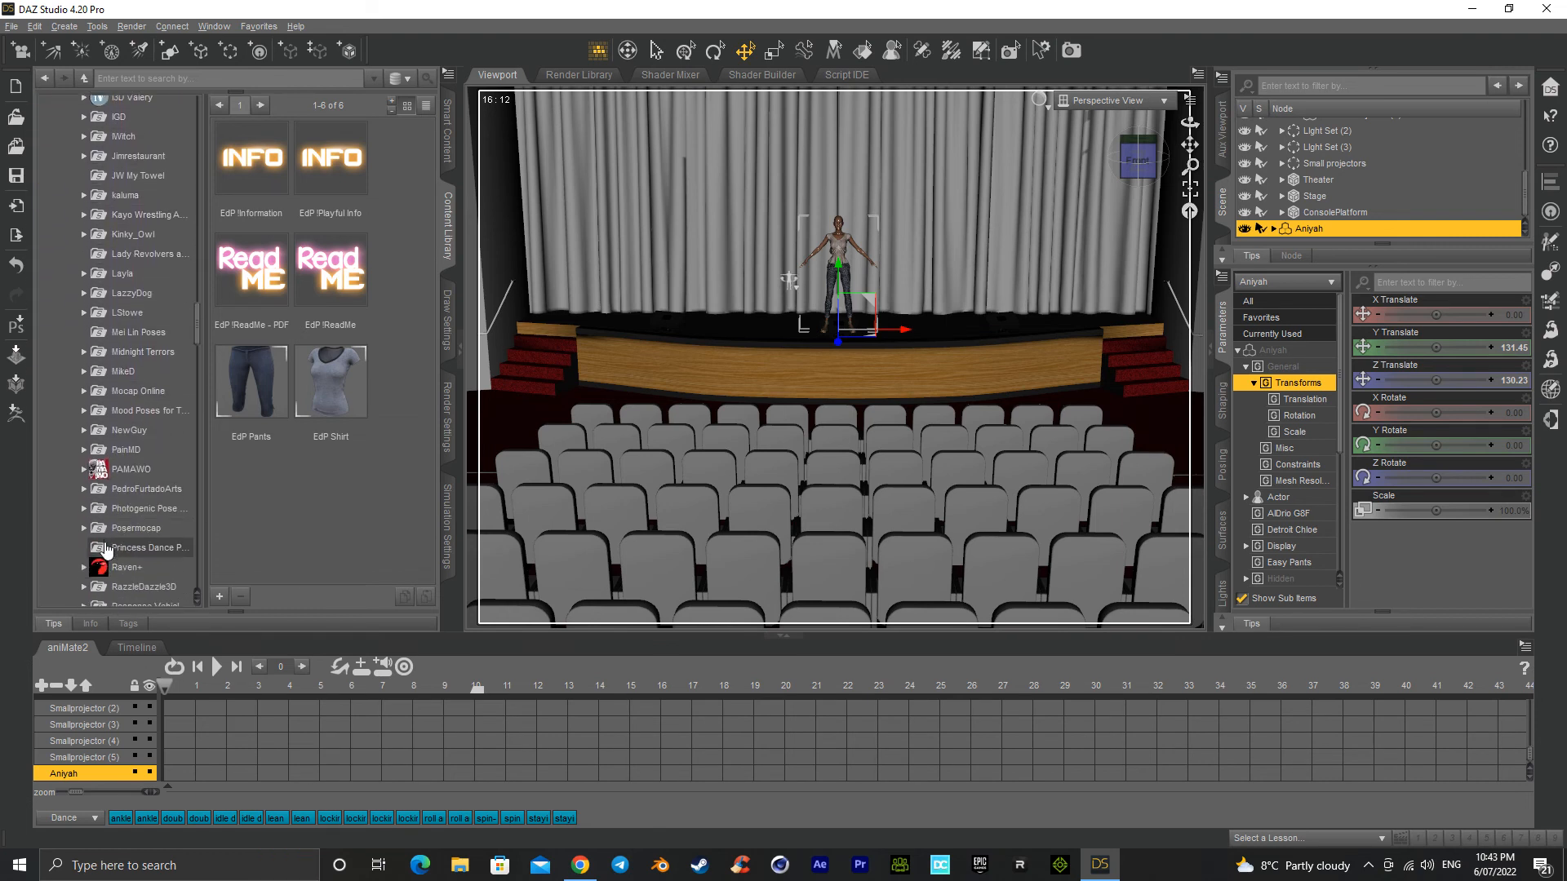
scroll(106, 553, "down", 6)
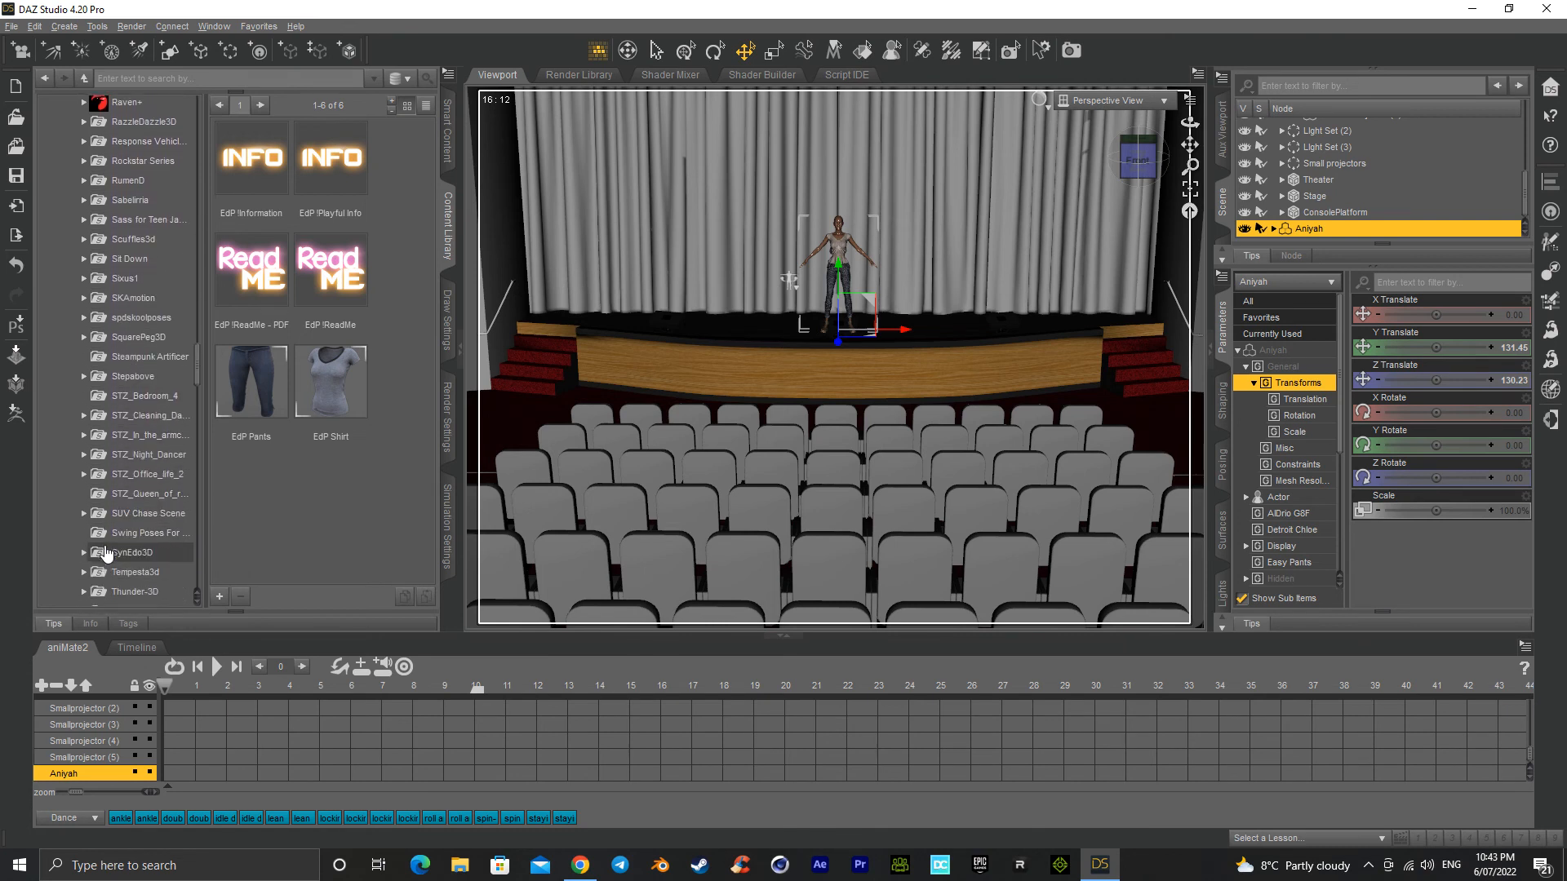
scroll(108, 558, "down", 1)
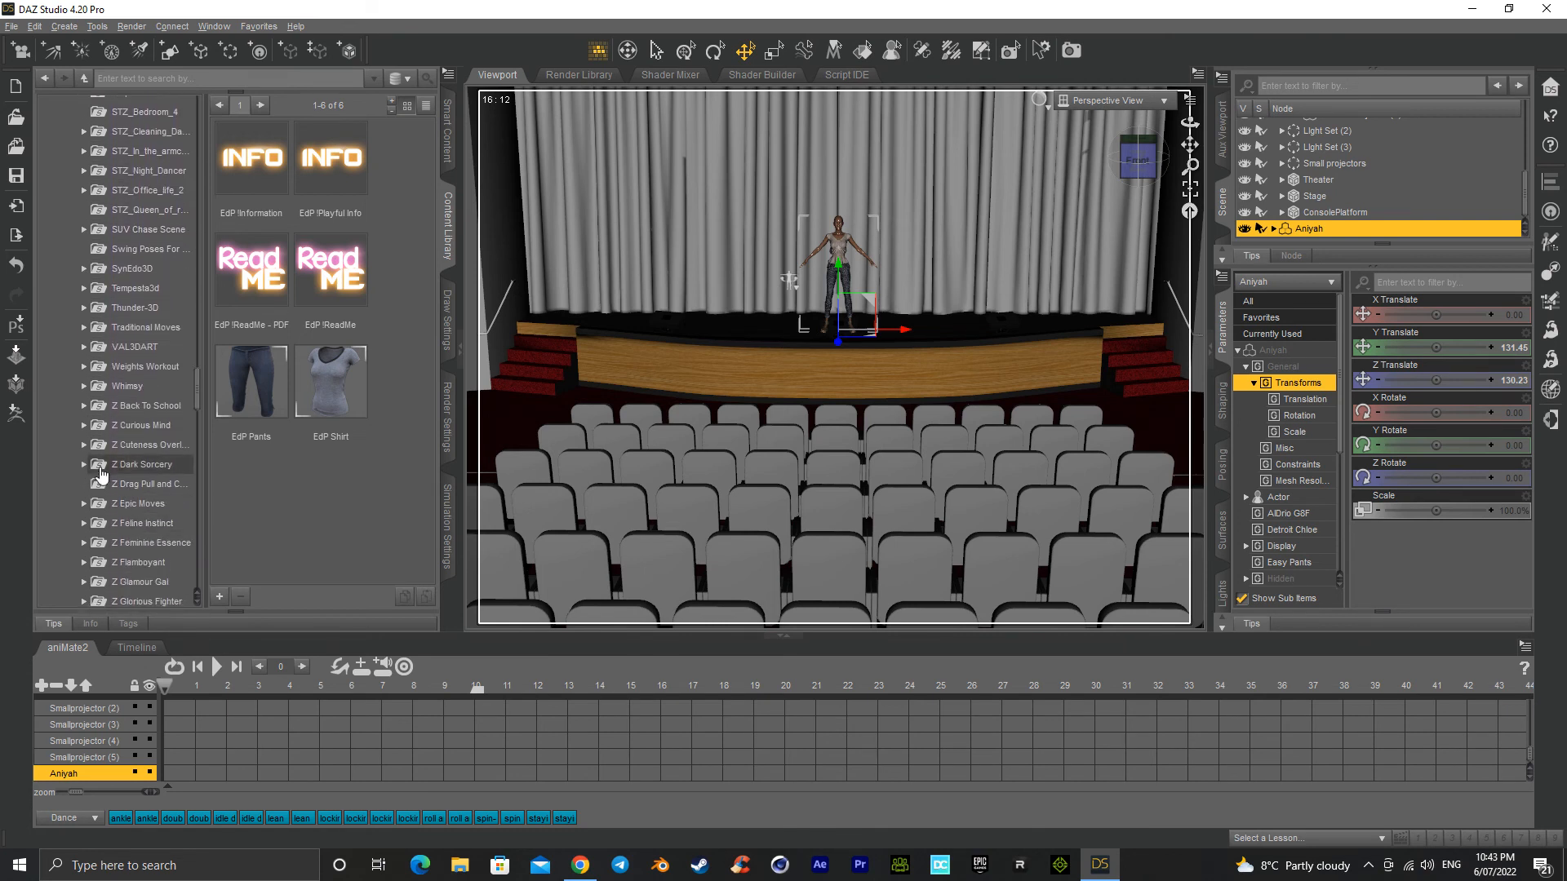
left_click(86, 446)
left_click(84, 445)
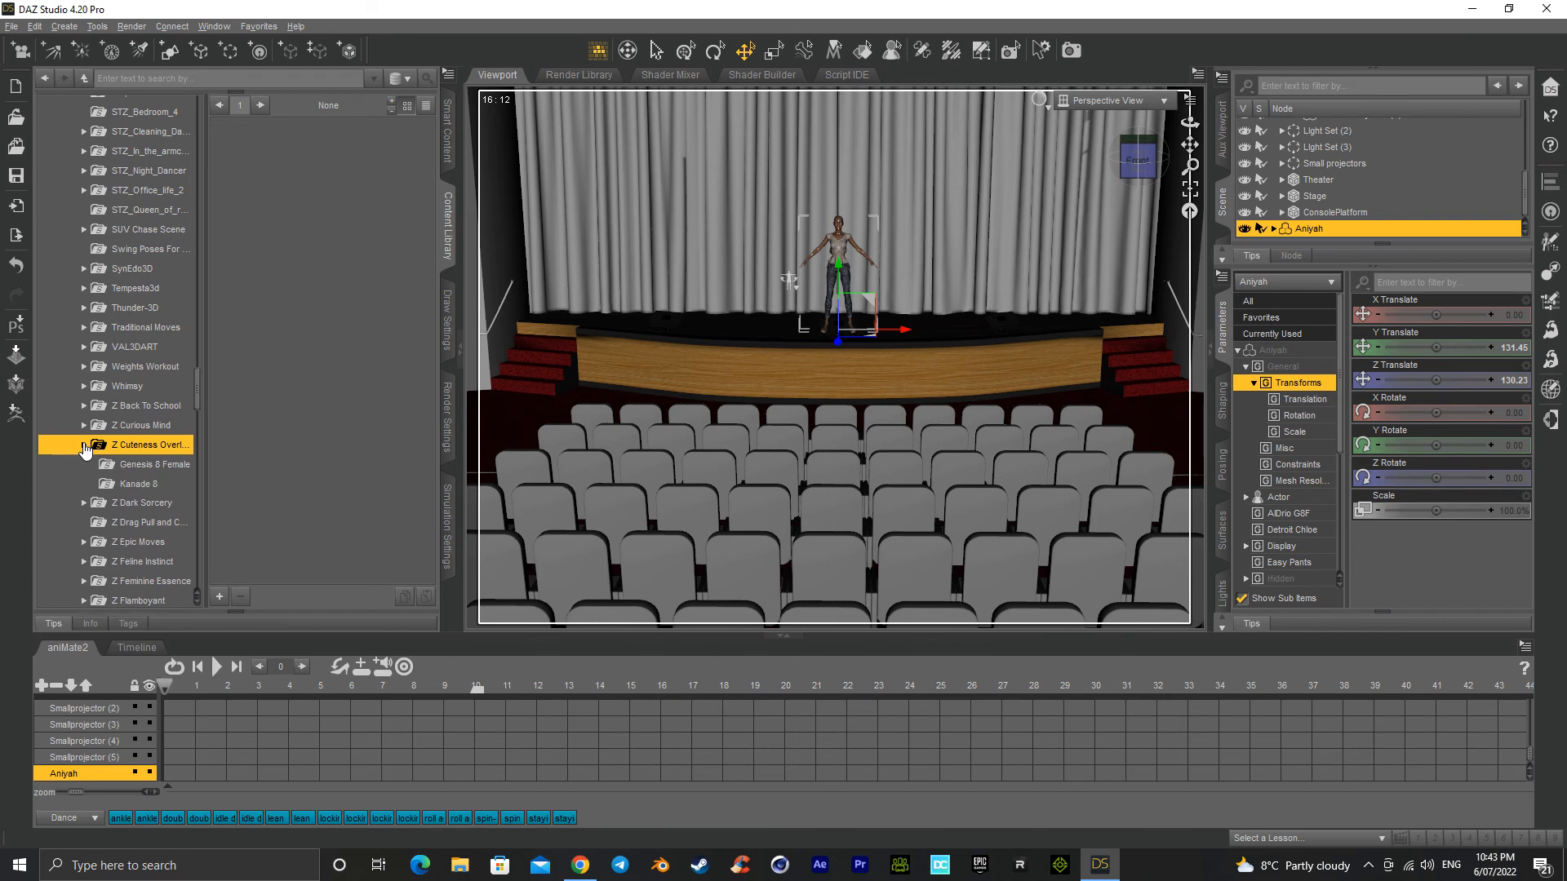
left_click(130, 464)
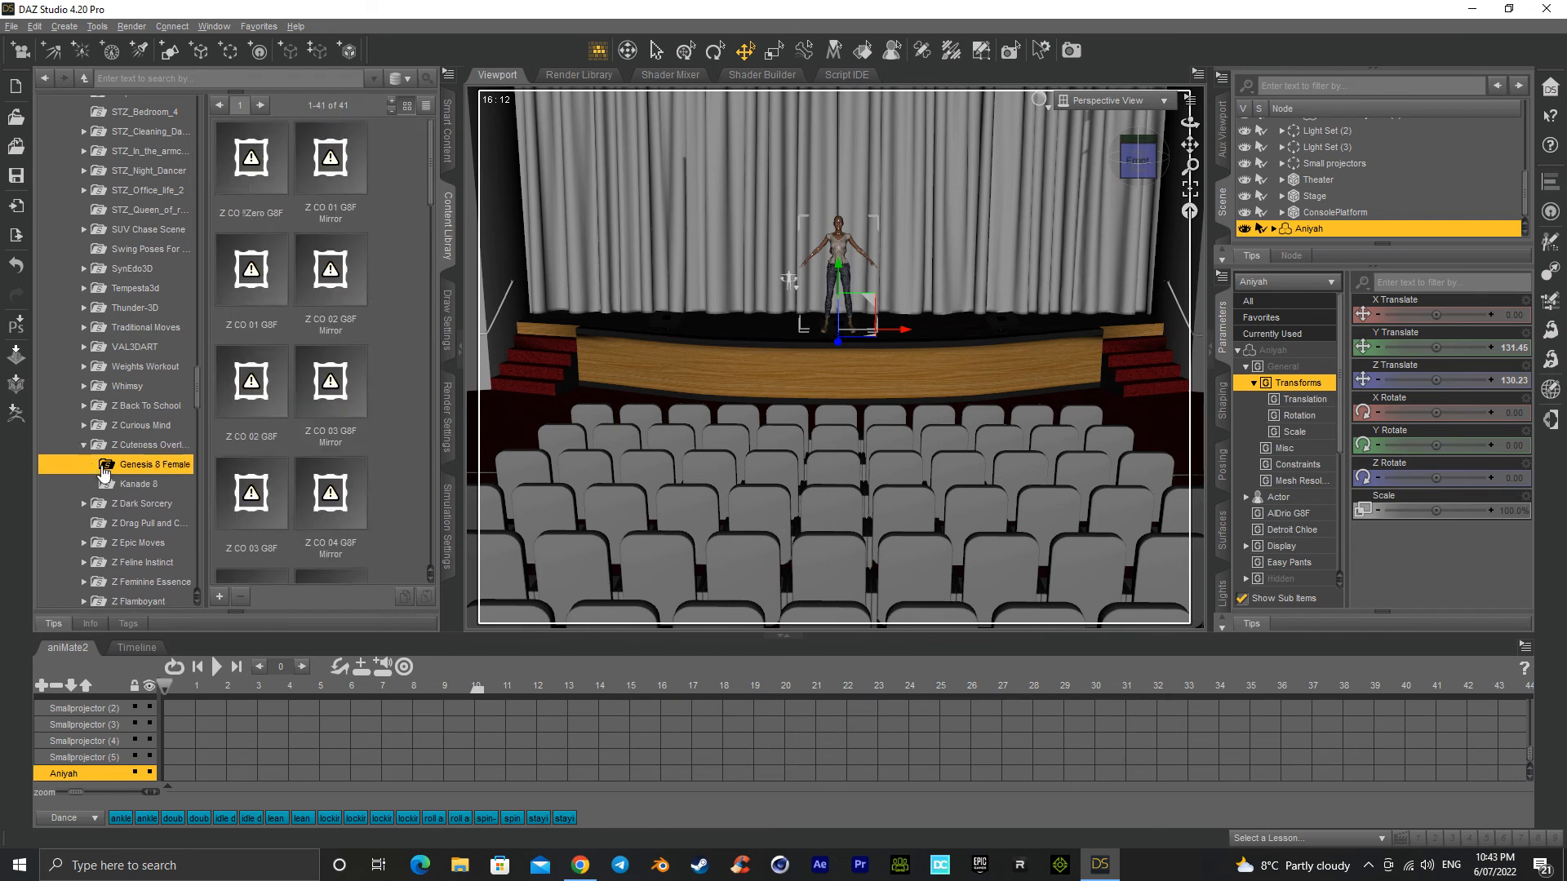
double_click(256, 268)
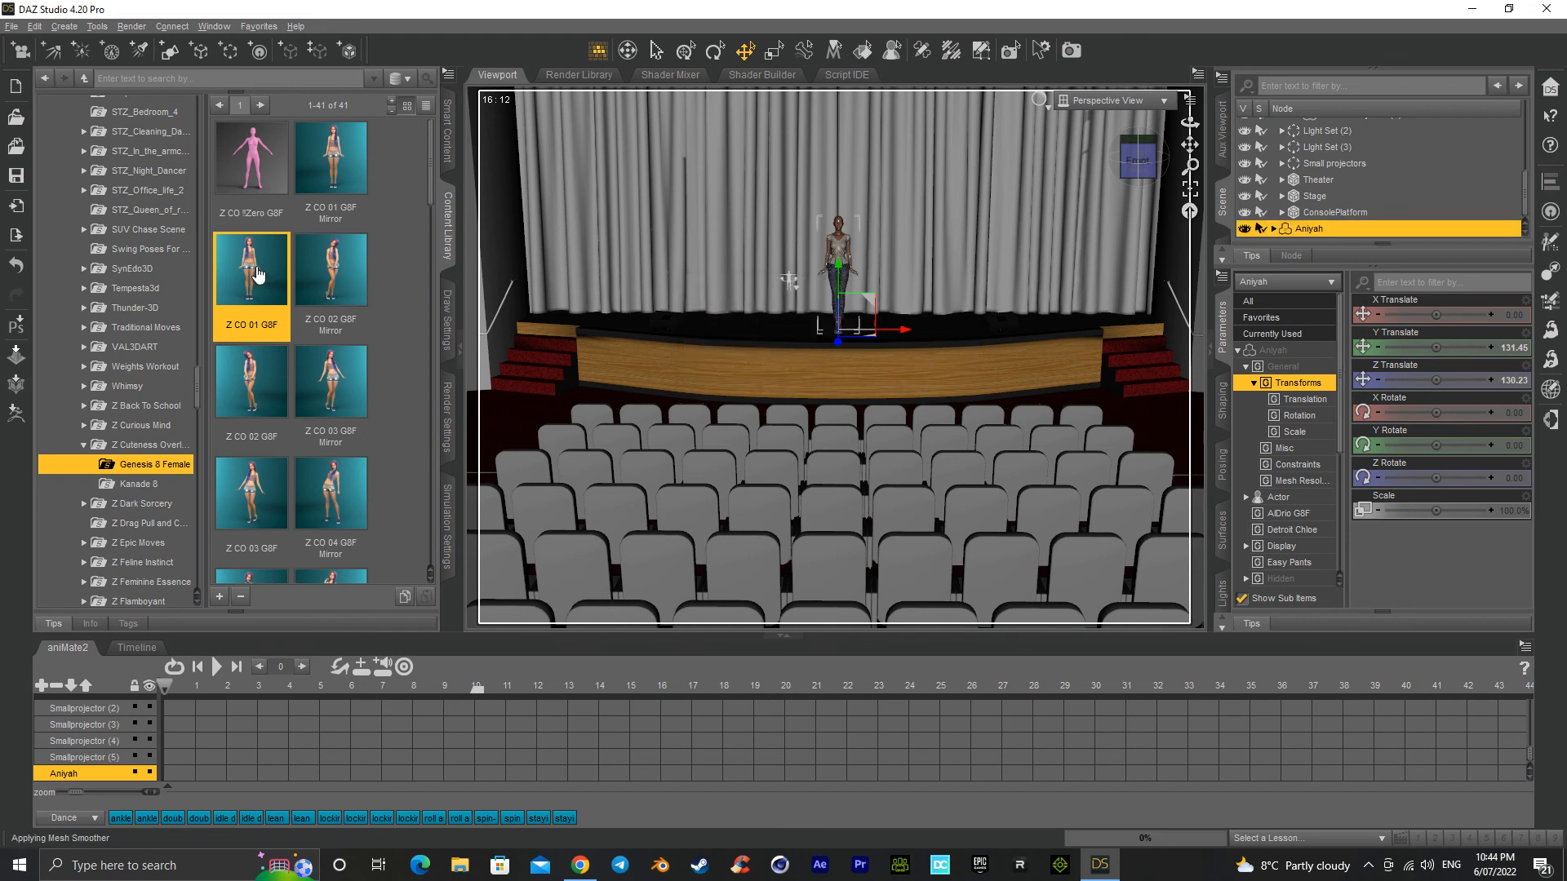
Step: Try the Z CO 04 G8F Mirror pose at about mark 4 on the aniMate2 timeline and replace it with Z CO 03 G8F
left_click(227, 689)
double_click(331, 493)
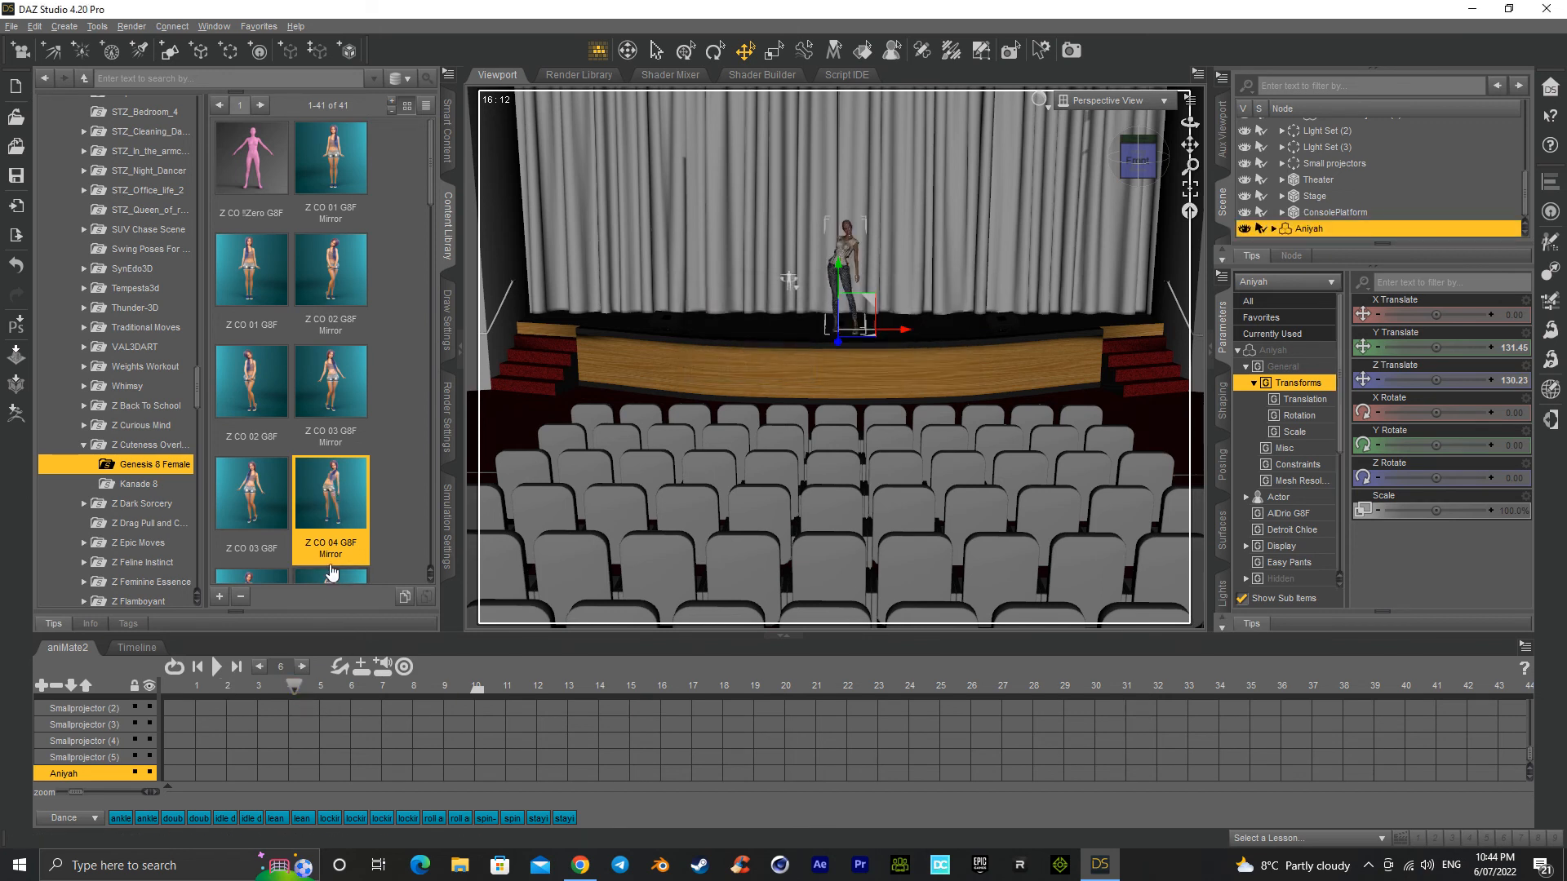
double_click(252, 500)
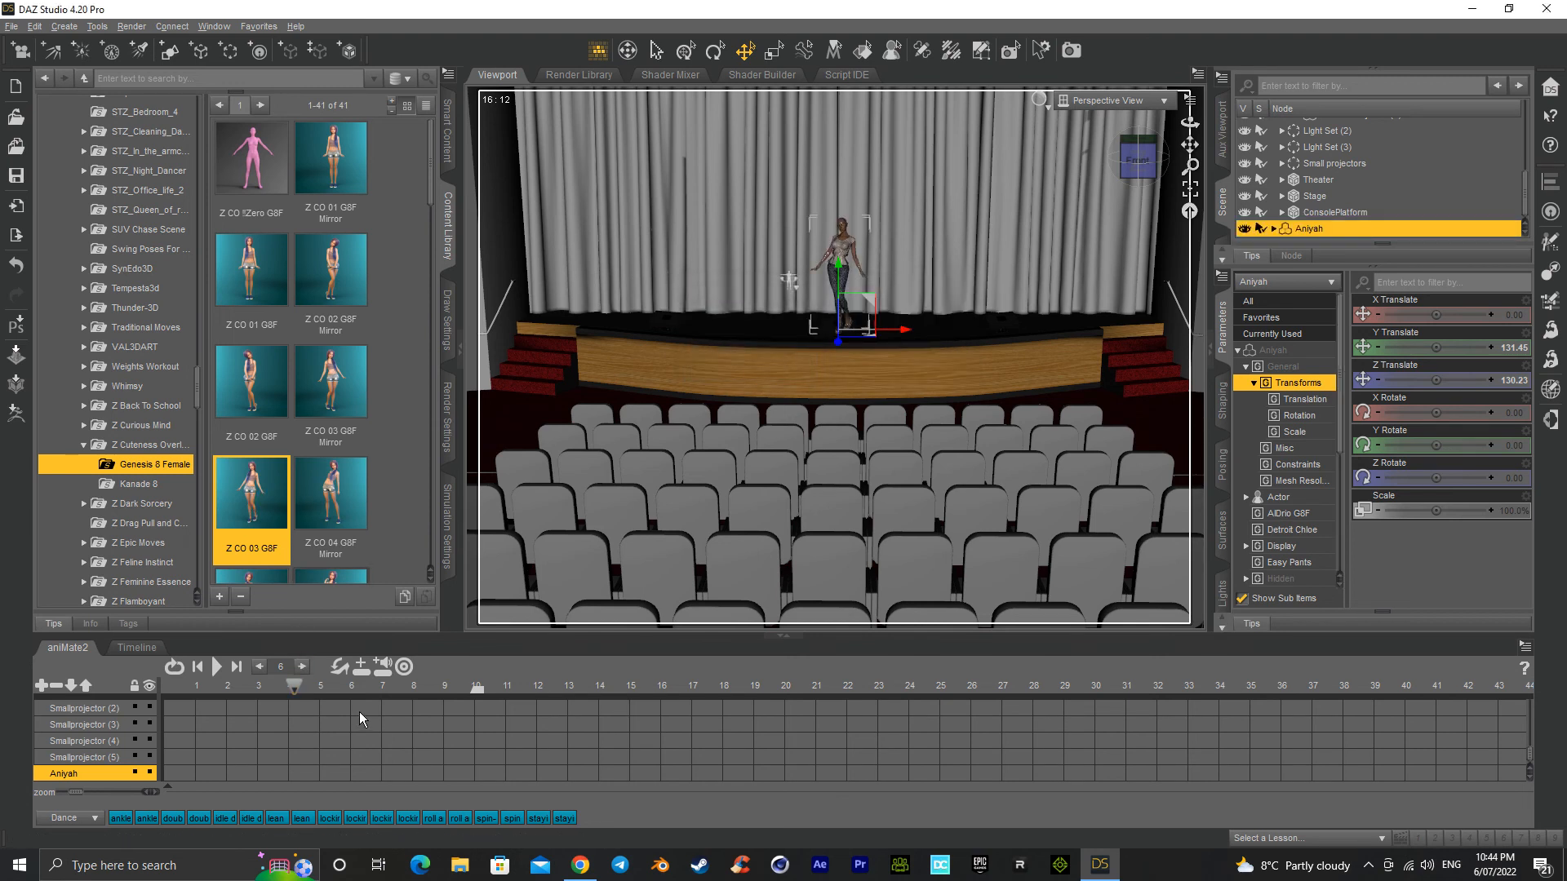
Step: Apply the Z CO 01 G8F pose at about mark 7 on the timeline and play the animation
double_click(257, 287)
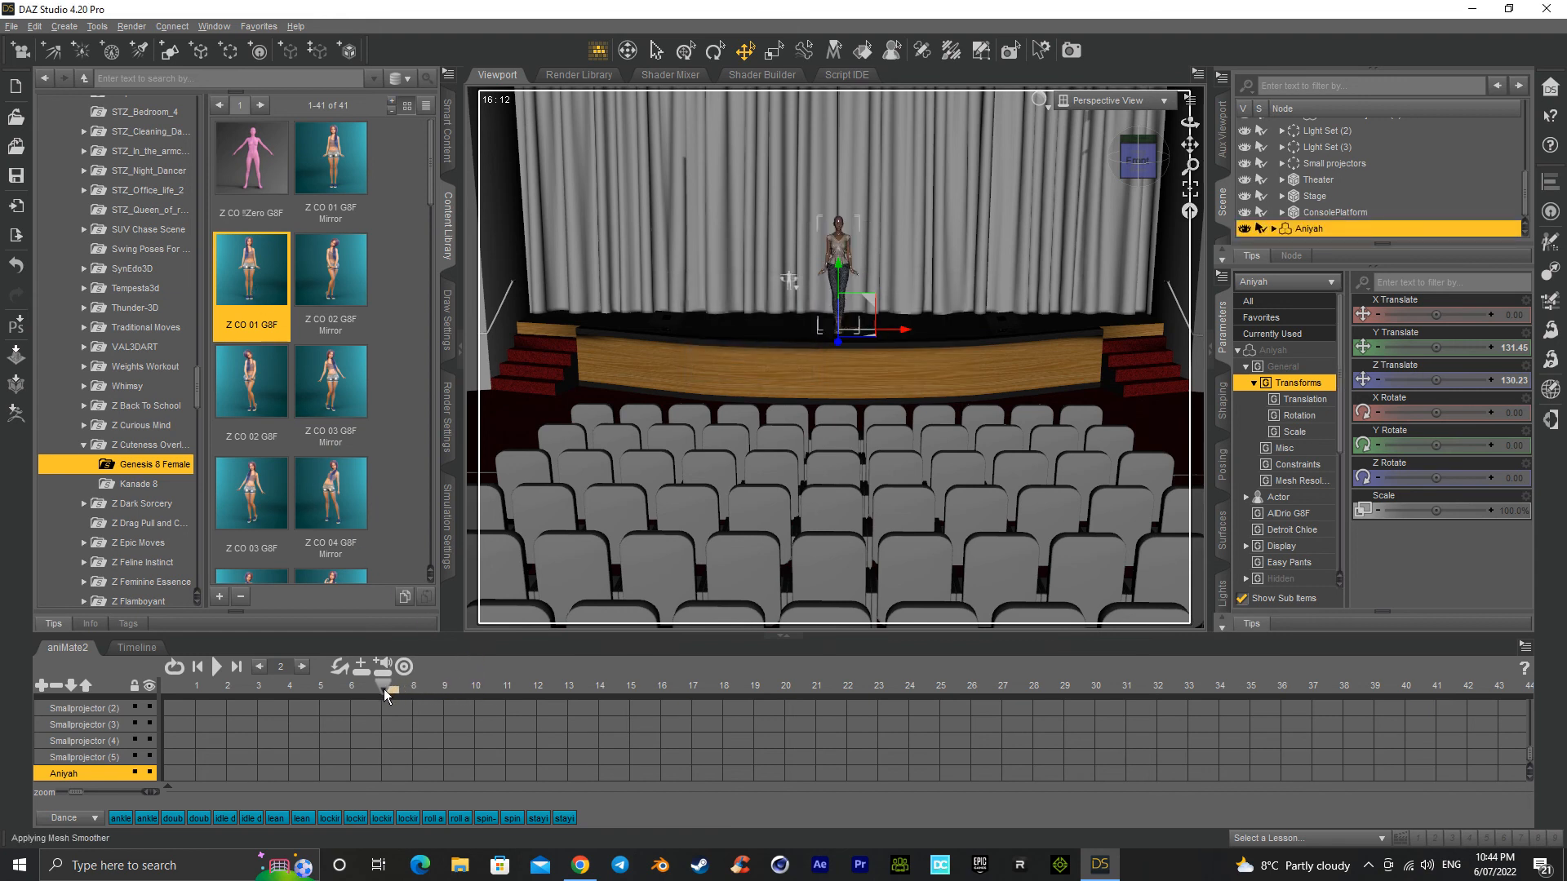
left_click(216, 666)
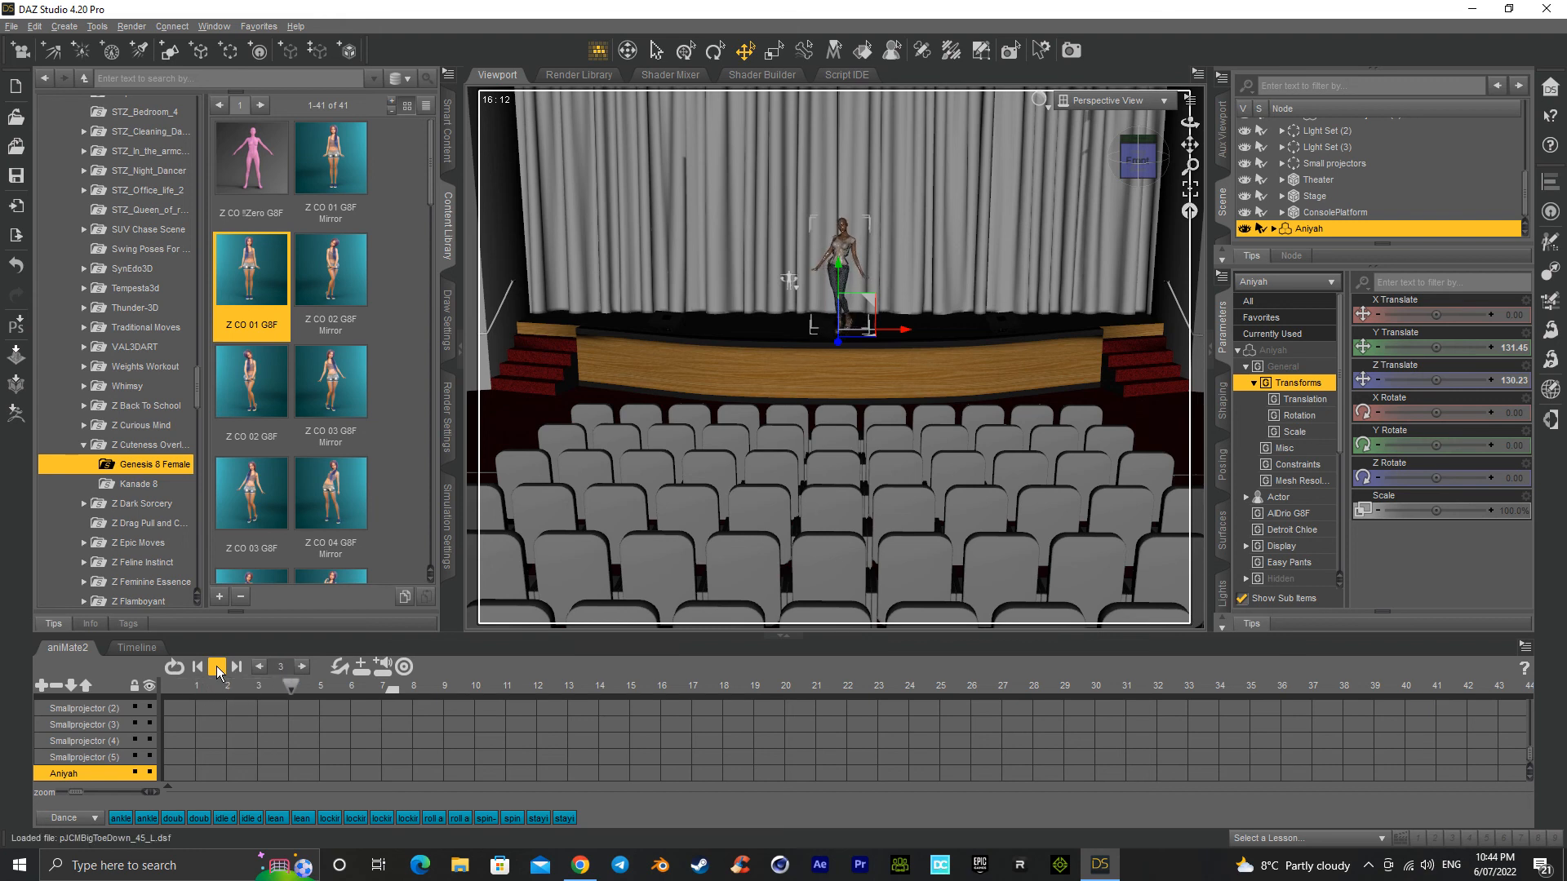
Step: Stop the animation and add Charli Hair Gen 8 Female from the Genesis 8 Female hair library to Aniyah
left_click(217, 668)
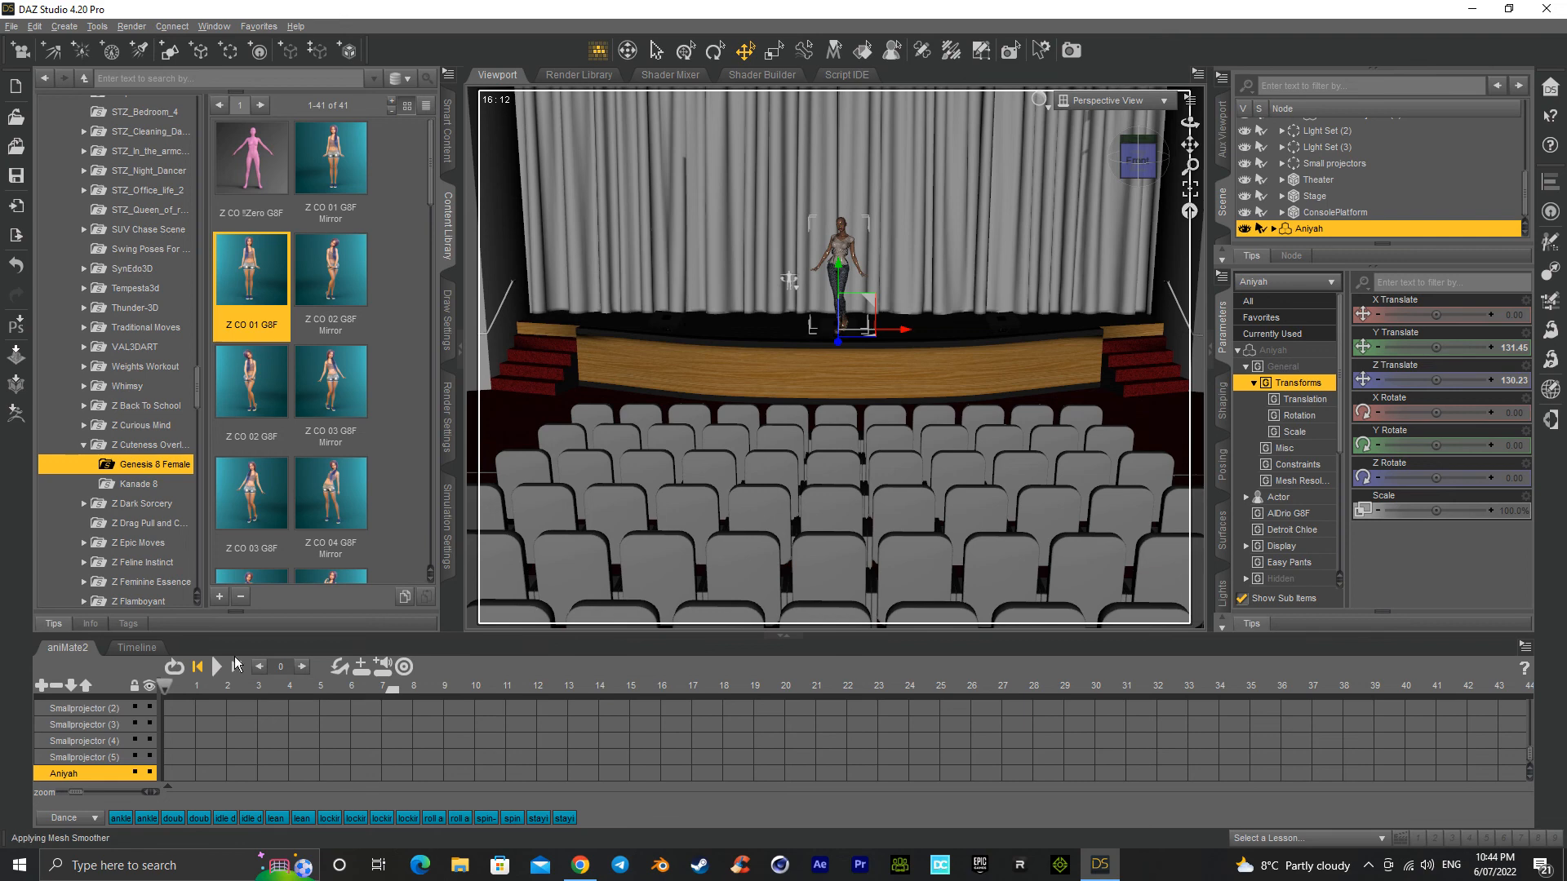
scroll(131, 396, "up", 10)
scroll(136, 391, "up", 10)
scroll(121, 421, "up", 10)
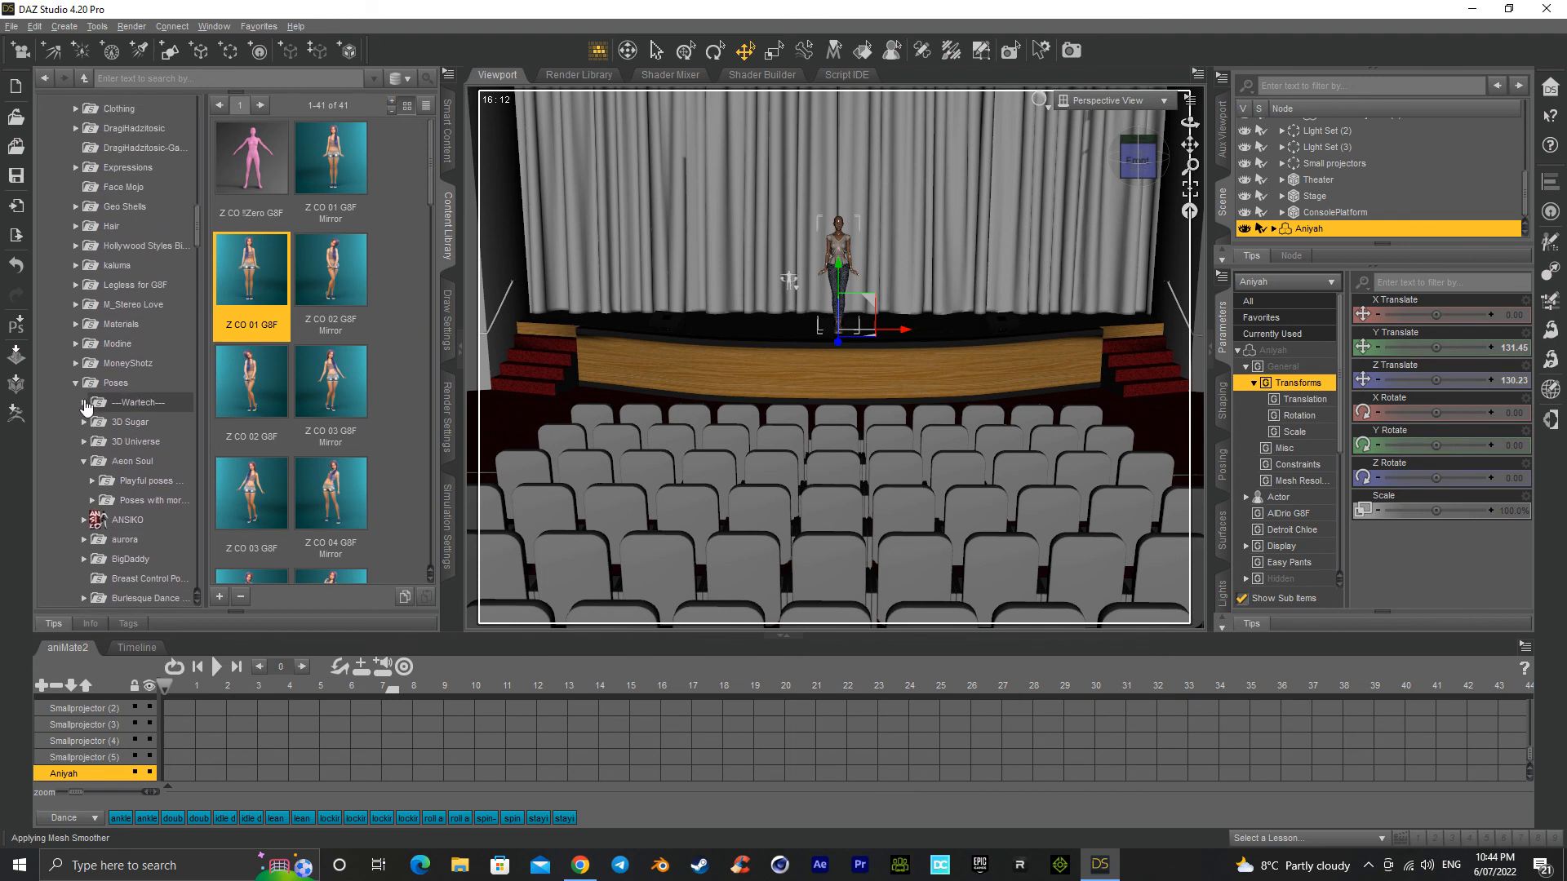
left_click(76, 385)
scroll(76, 390, "up", 3)
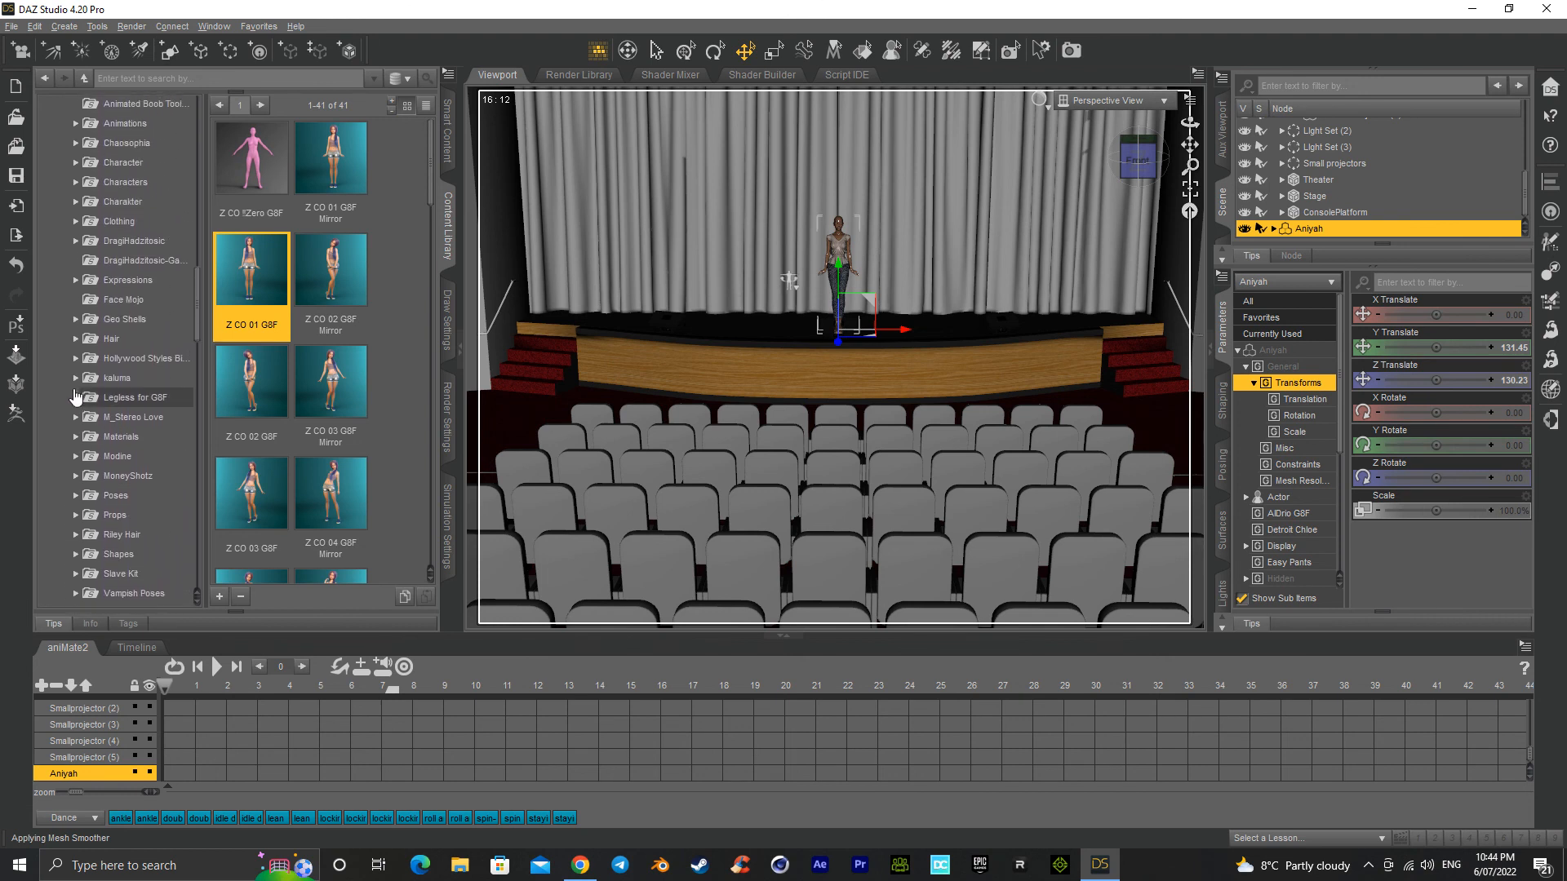
left_click(75, 340)
scroll(106, 469, "down", 2)
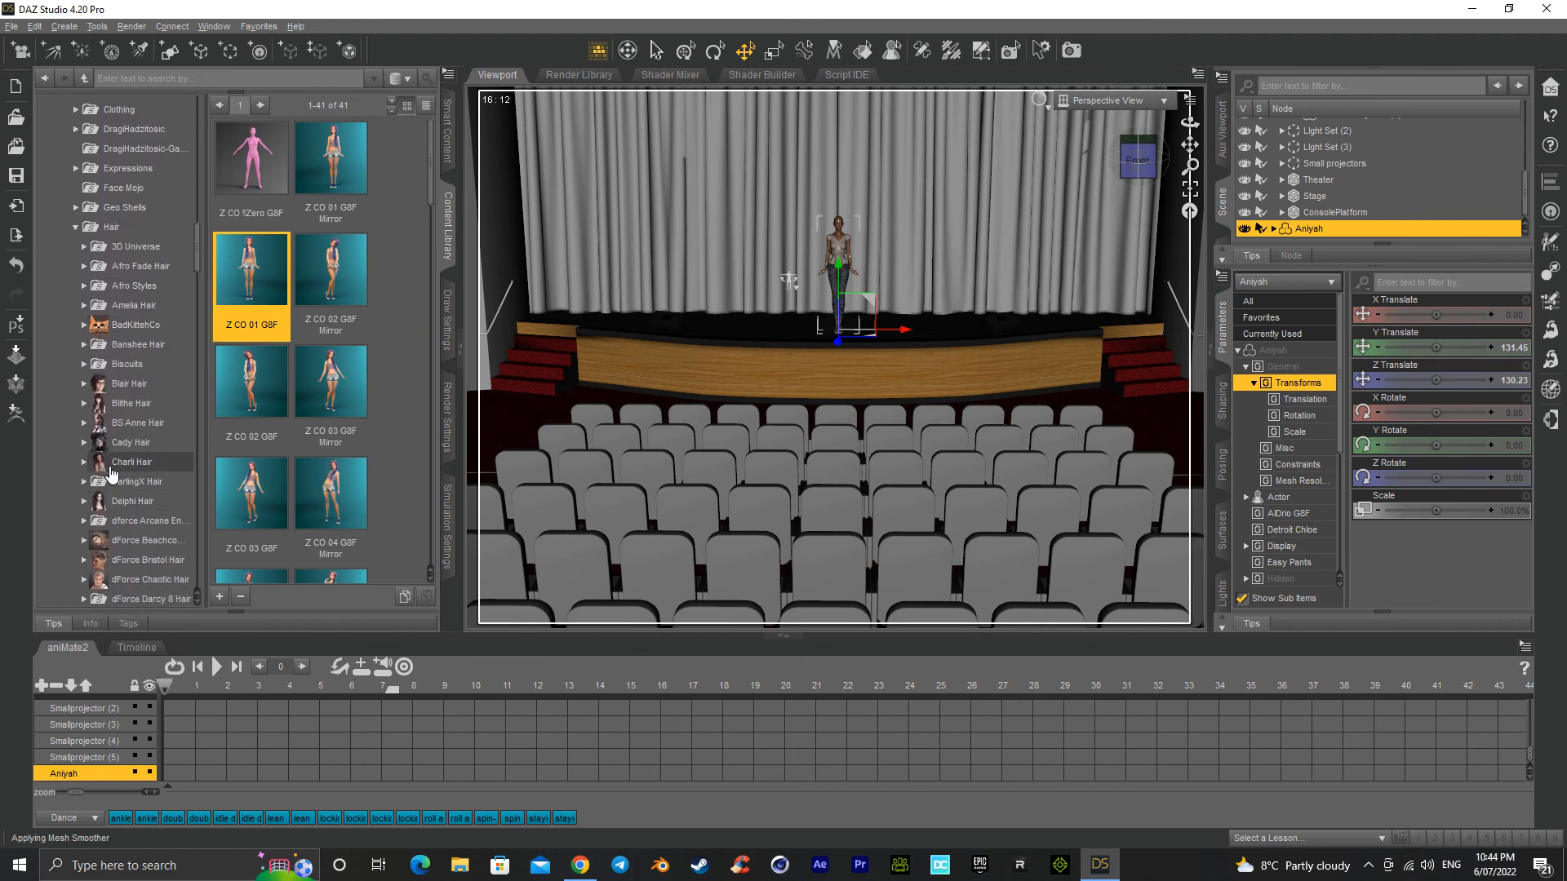
left_click(112, 465)
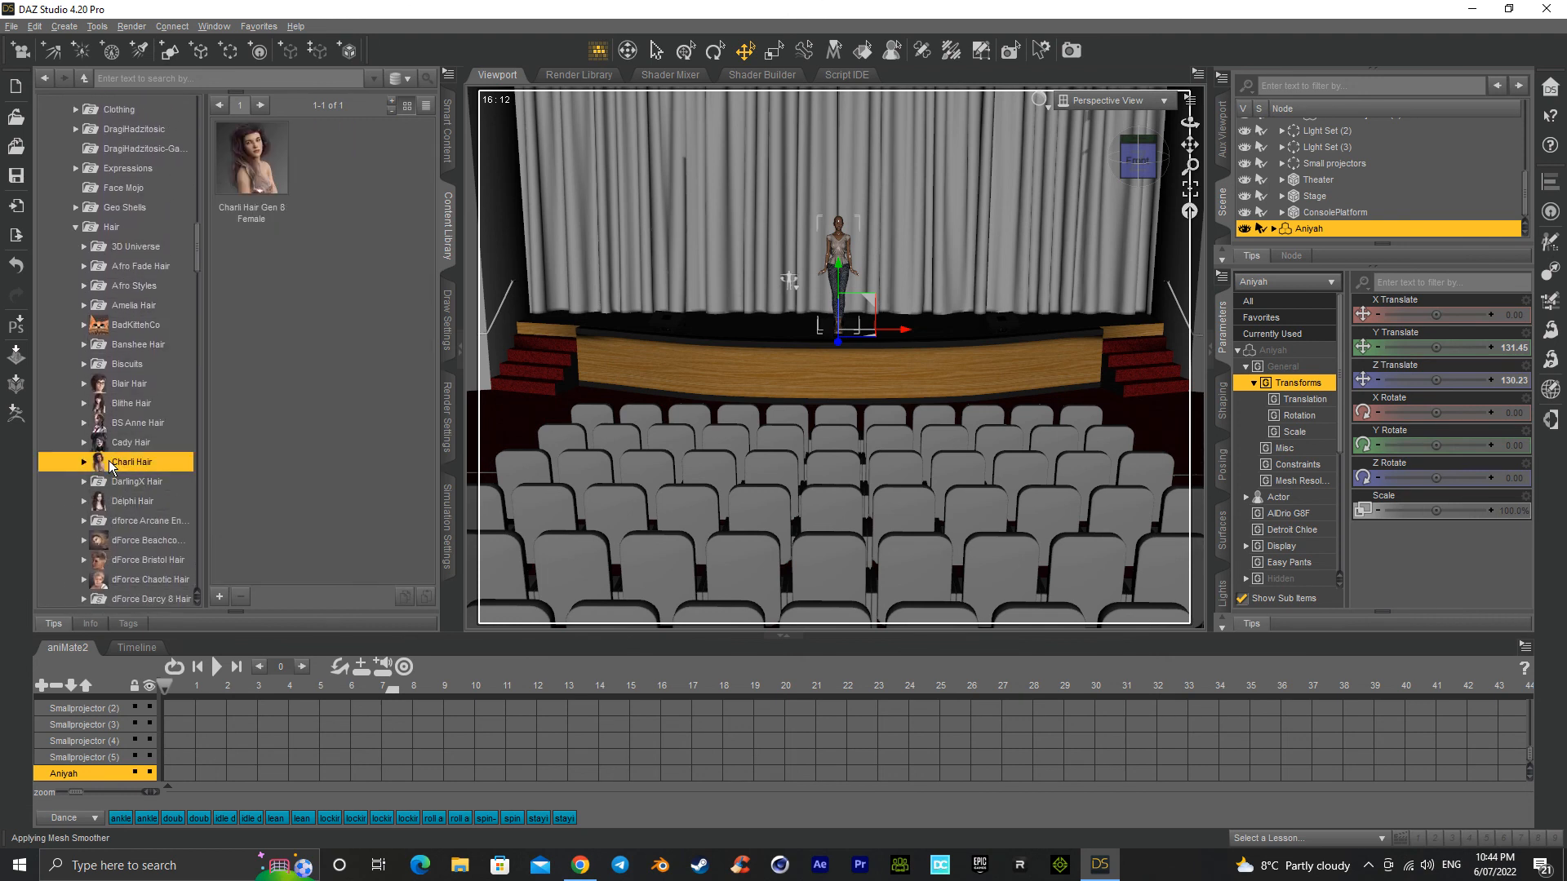
double_click(248, 155)
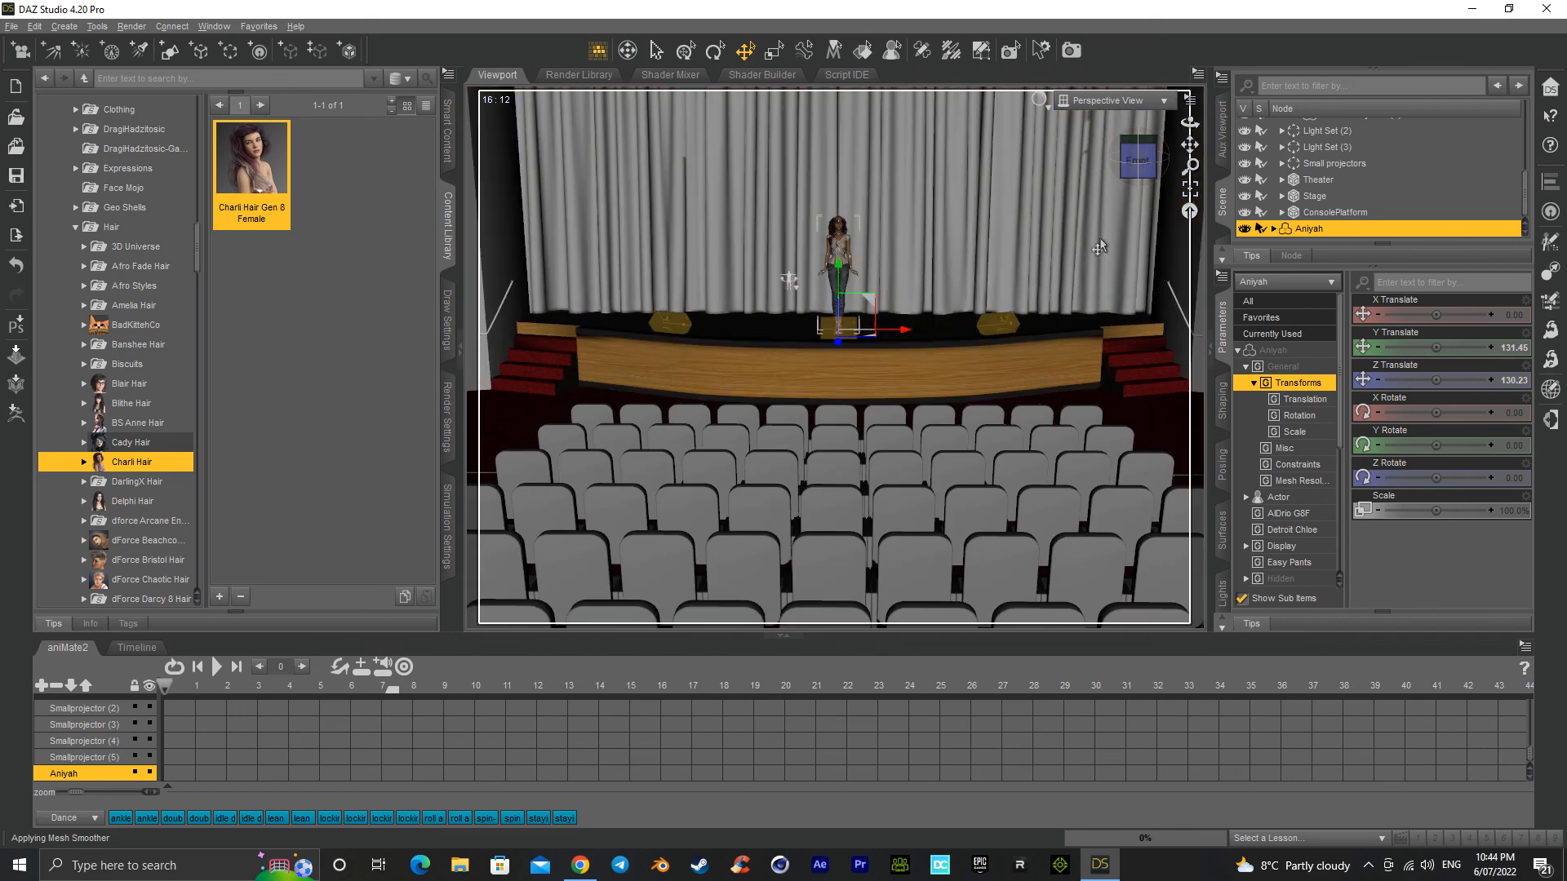
Step: Frame Aniyah closely on the stage and switch the viewport to a rendered preview
left_click(1192, 191)
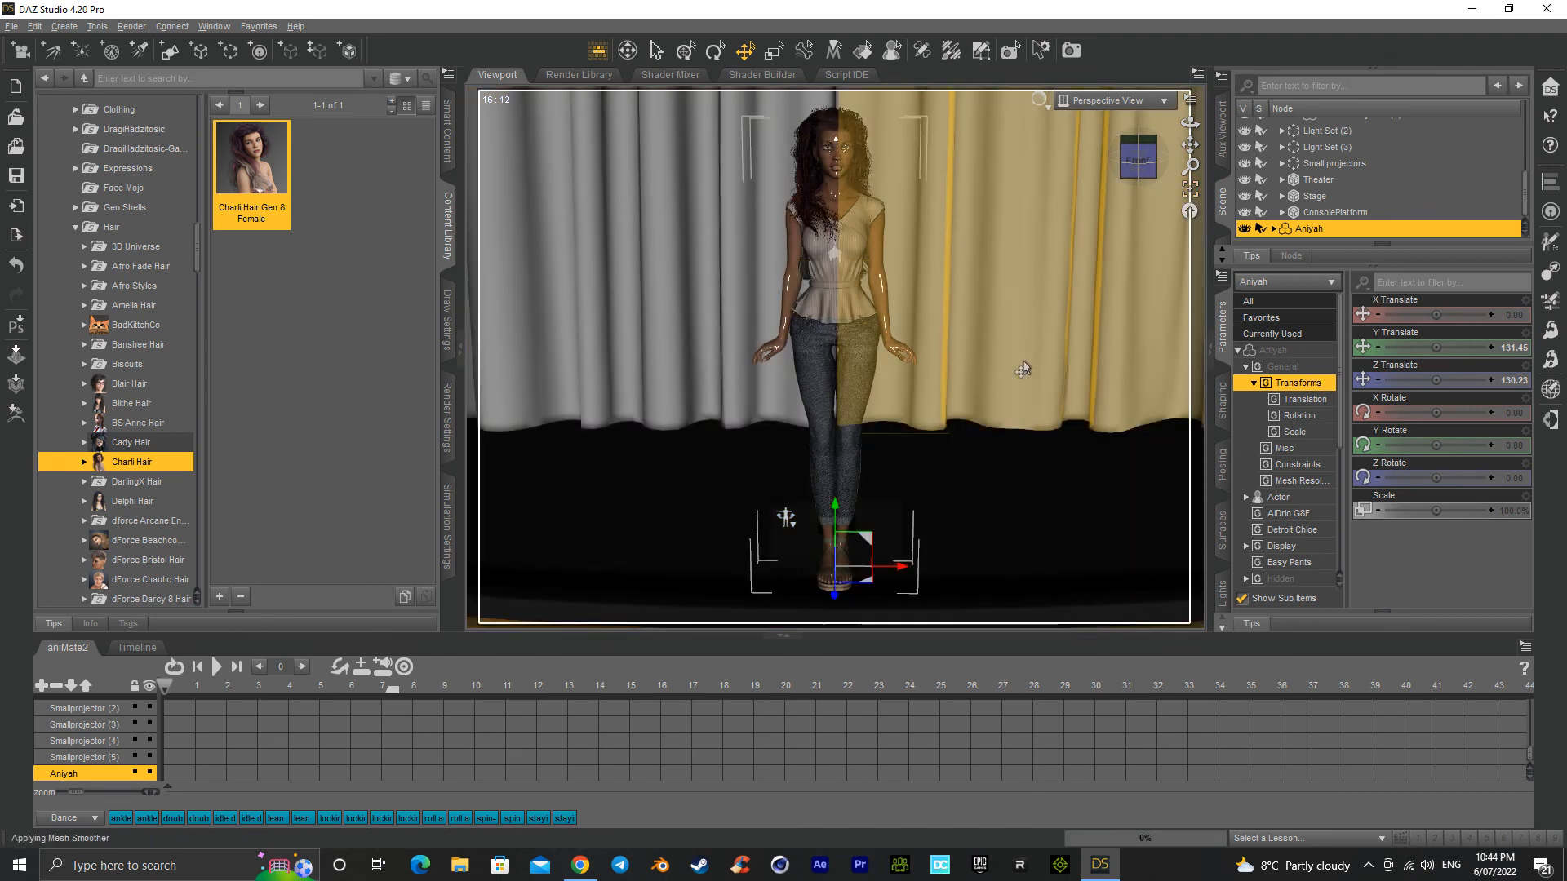
left_click(1039, 99)
left_click(1030, 317)
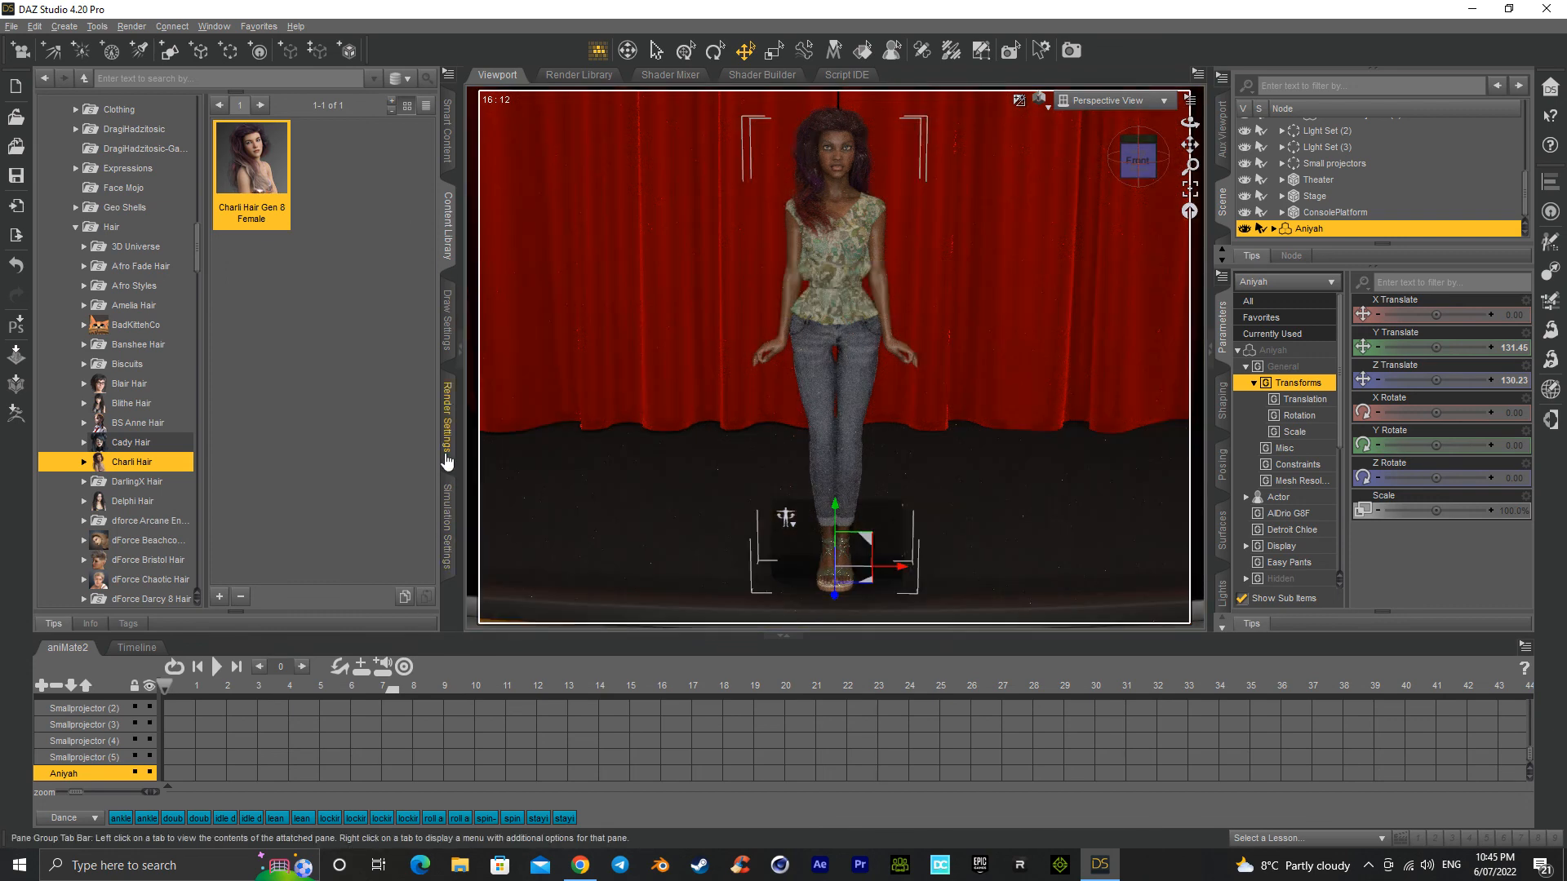
Step: Set the render dimensions to Full HD 1080p (16:9, 1920 x 1080) with Still Image (Current Frame) as the render type
left_click(449, 418)
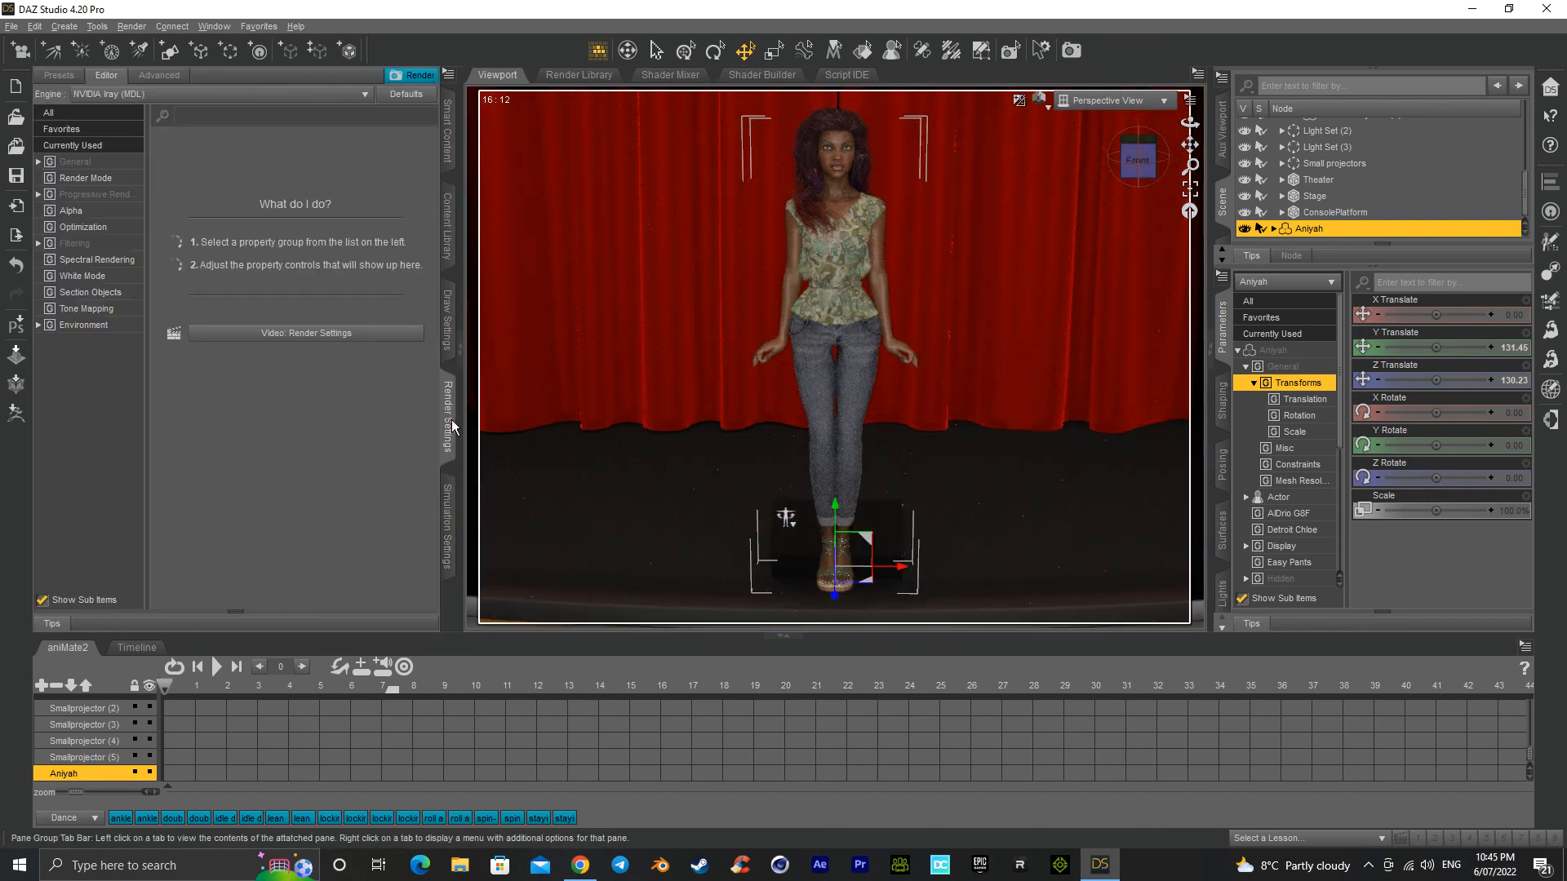
left_click(70, 161)
left_click(237, 150)
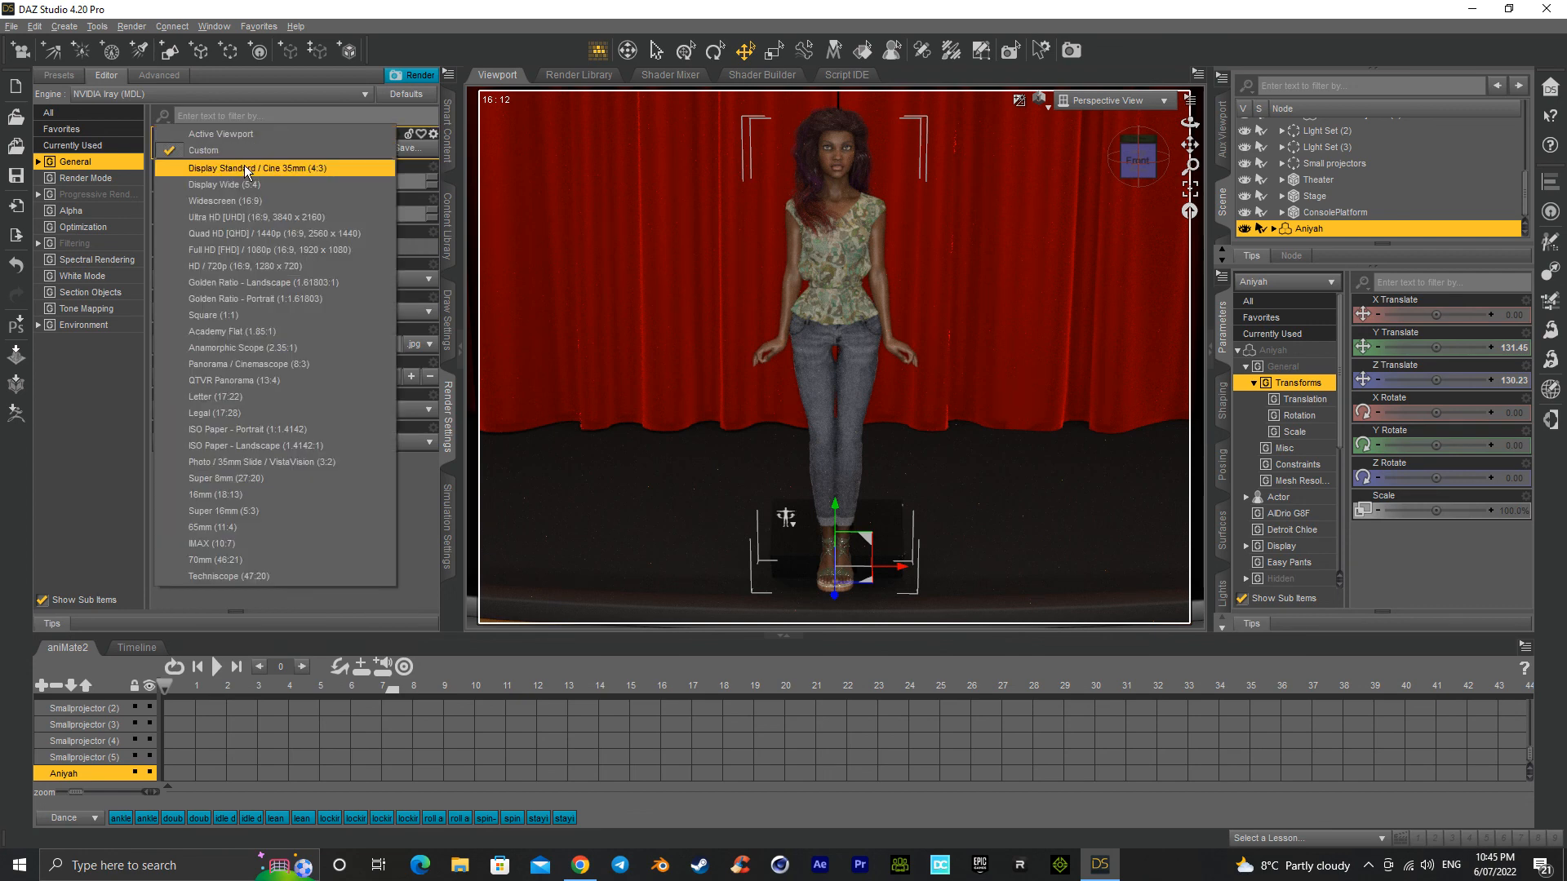
left_click(253, 250)
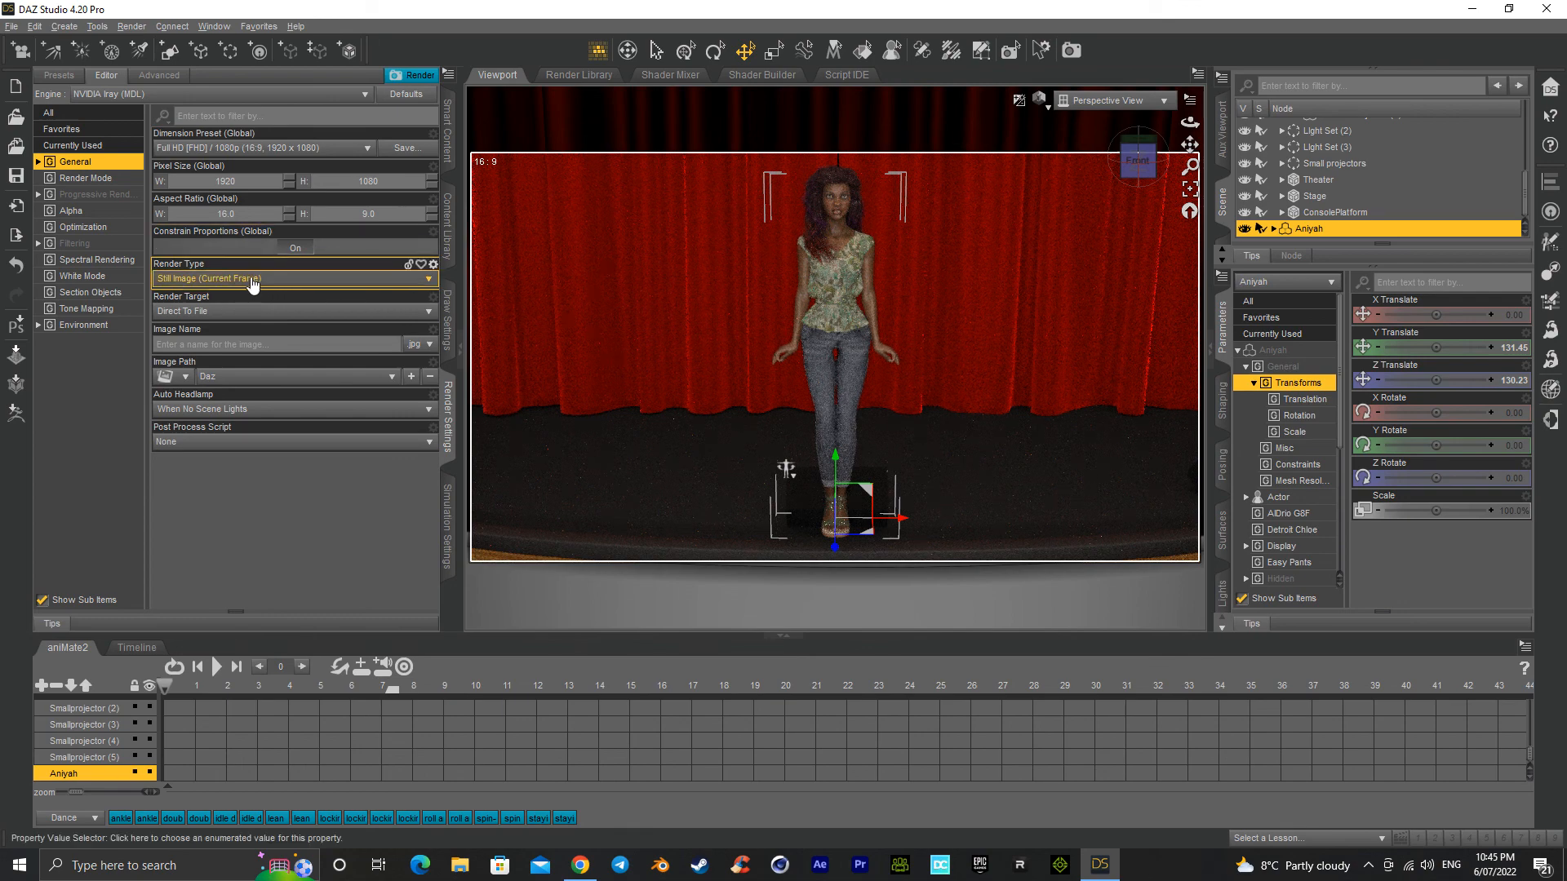
left_click(253, 279)
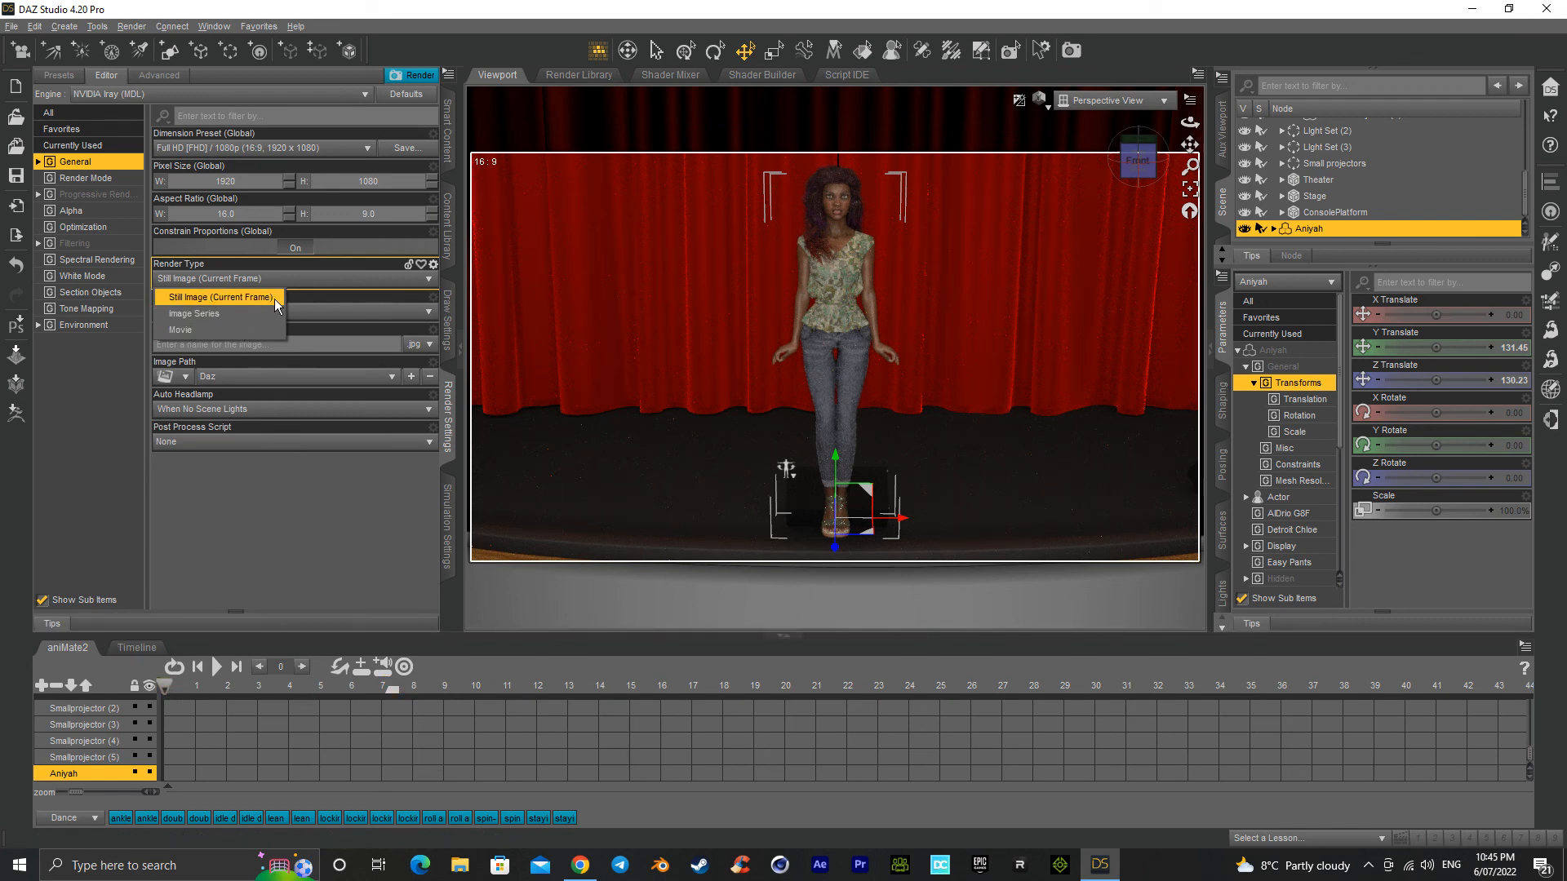
left_click(312, 296)
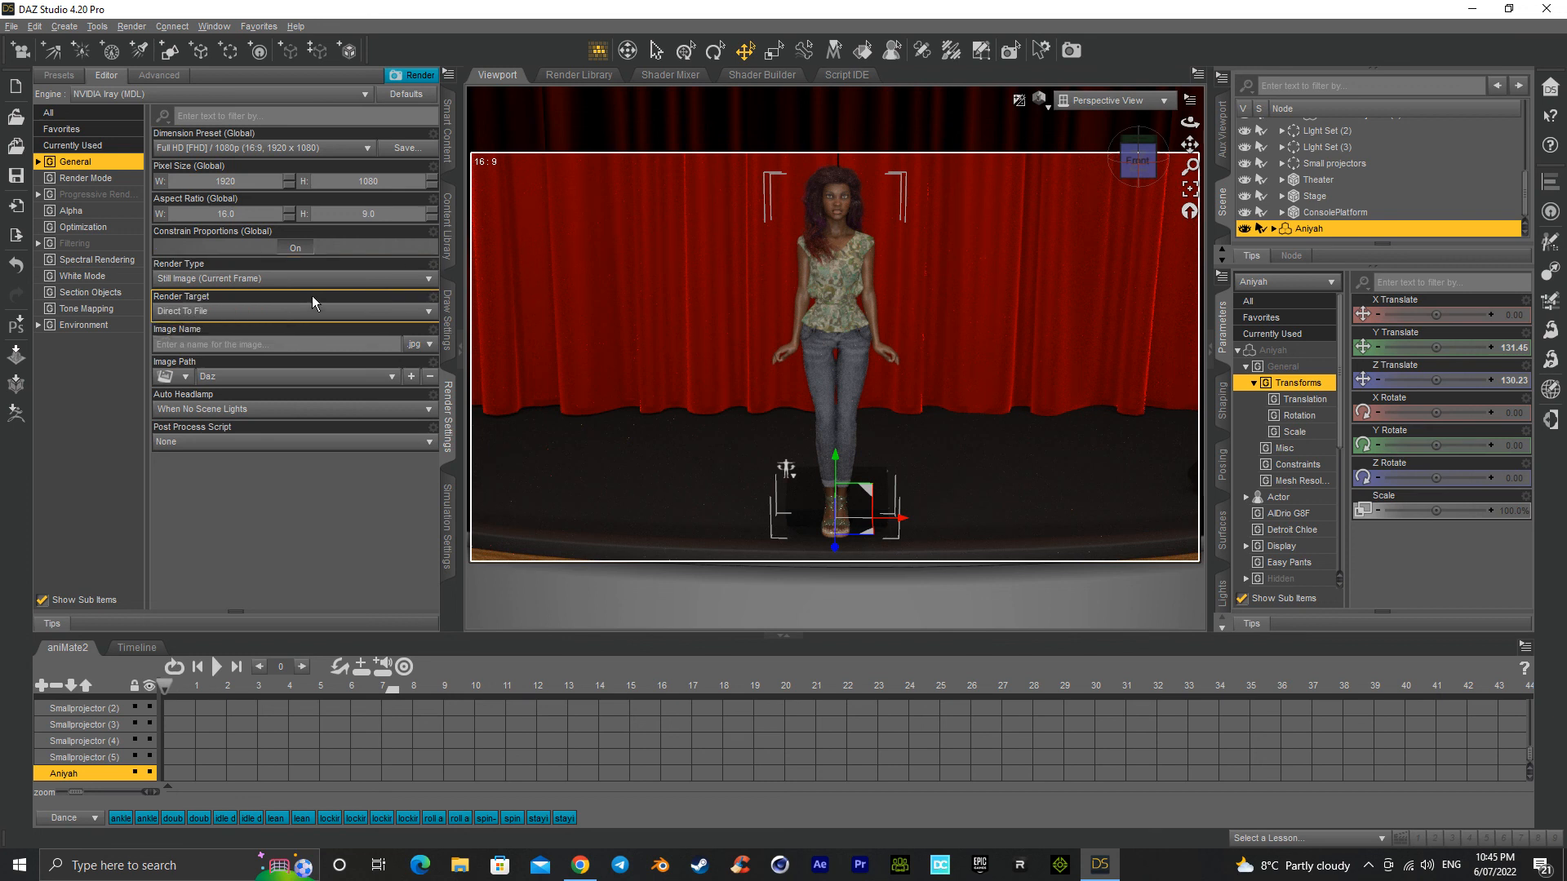
Step: Name the output image Theatre and start rendering it to file
left_click(223, 345)
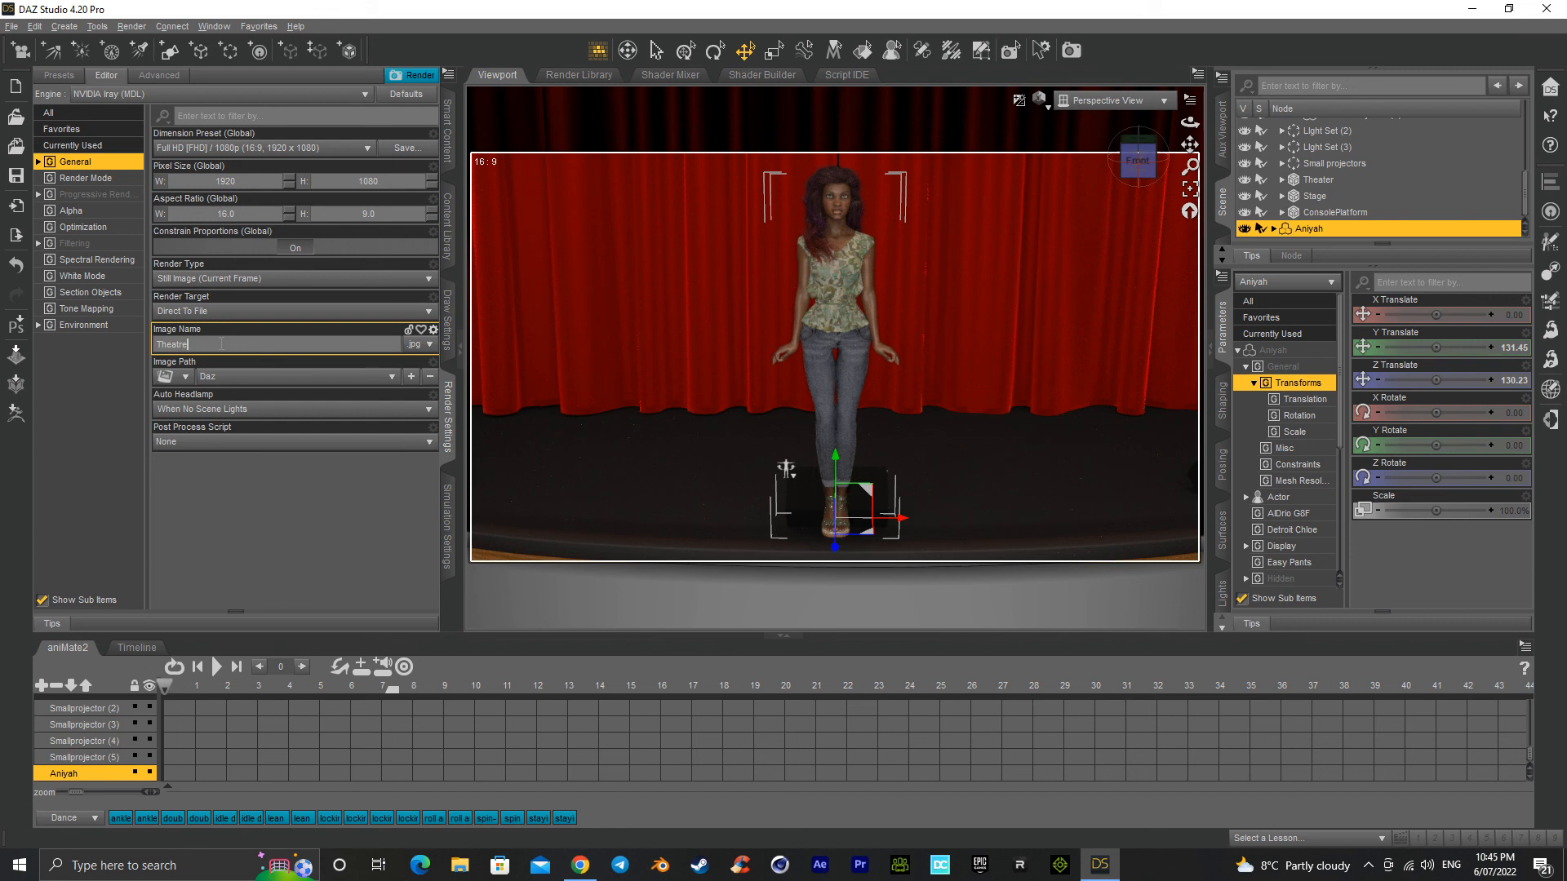
left_click(419, 86)
left_click(412, 77)
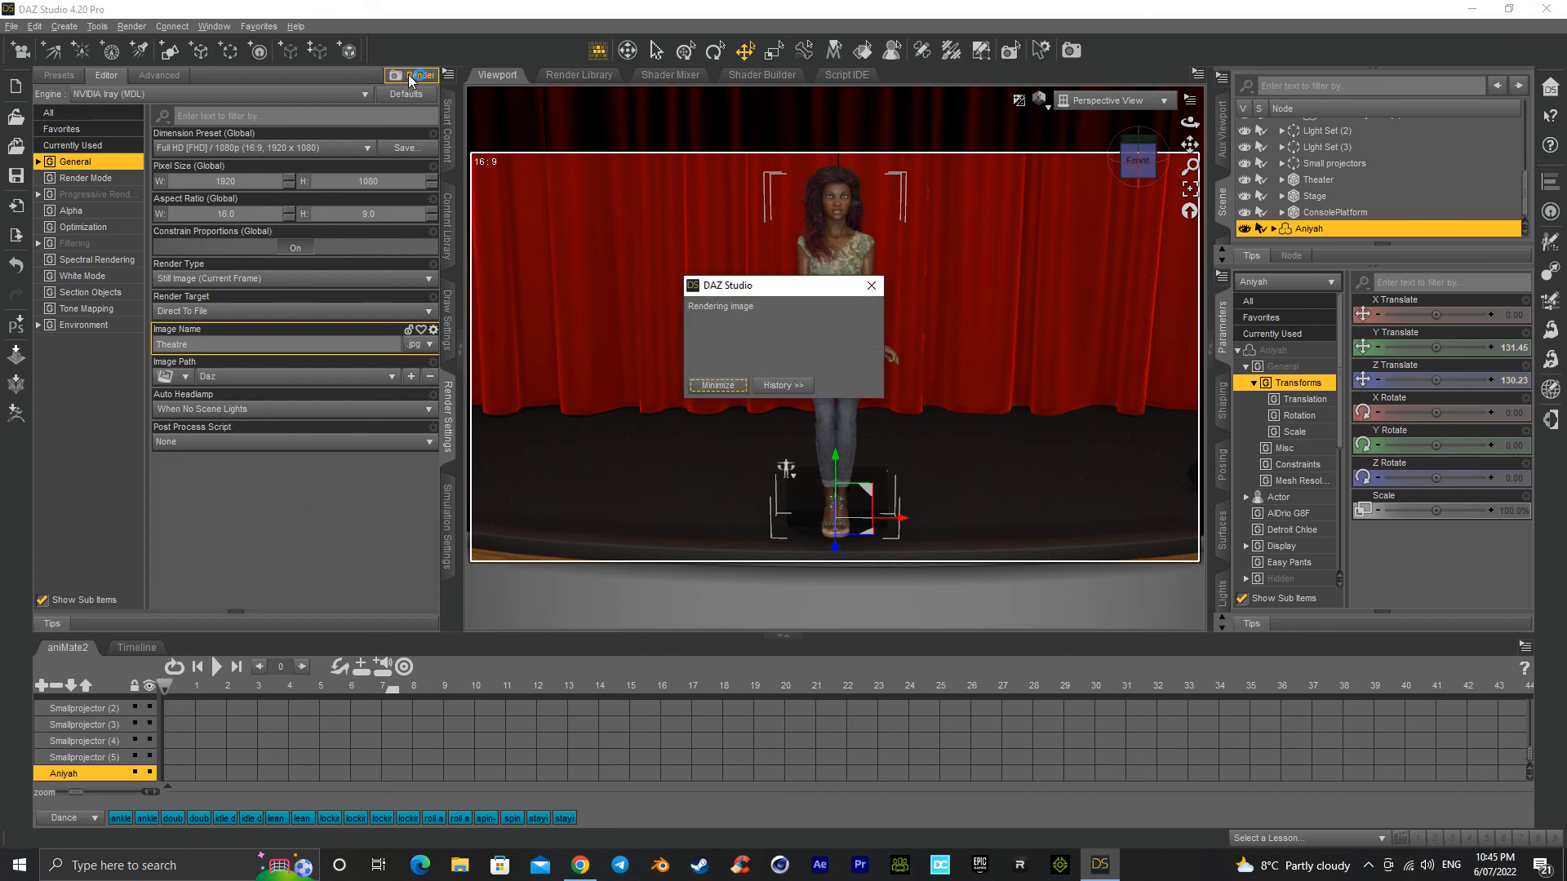